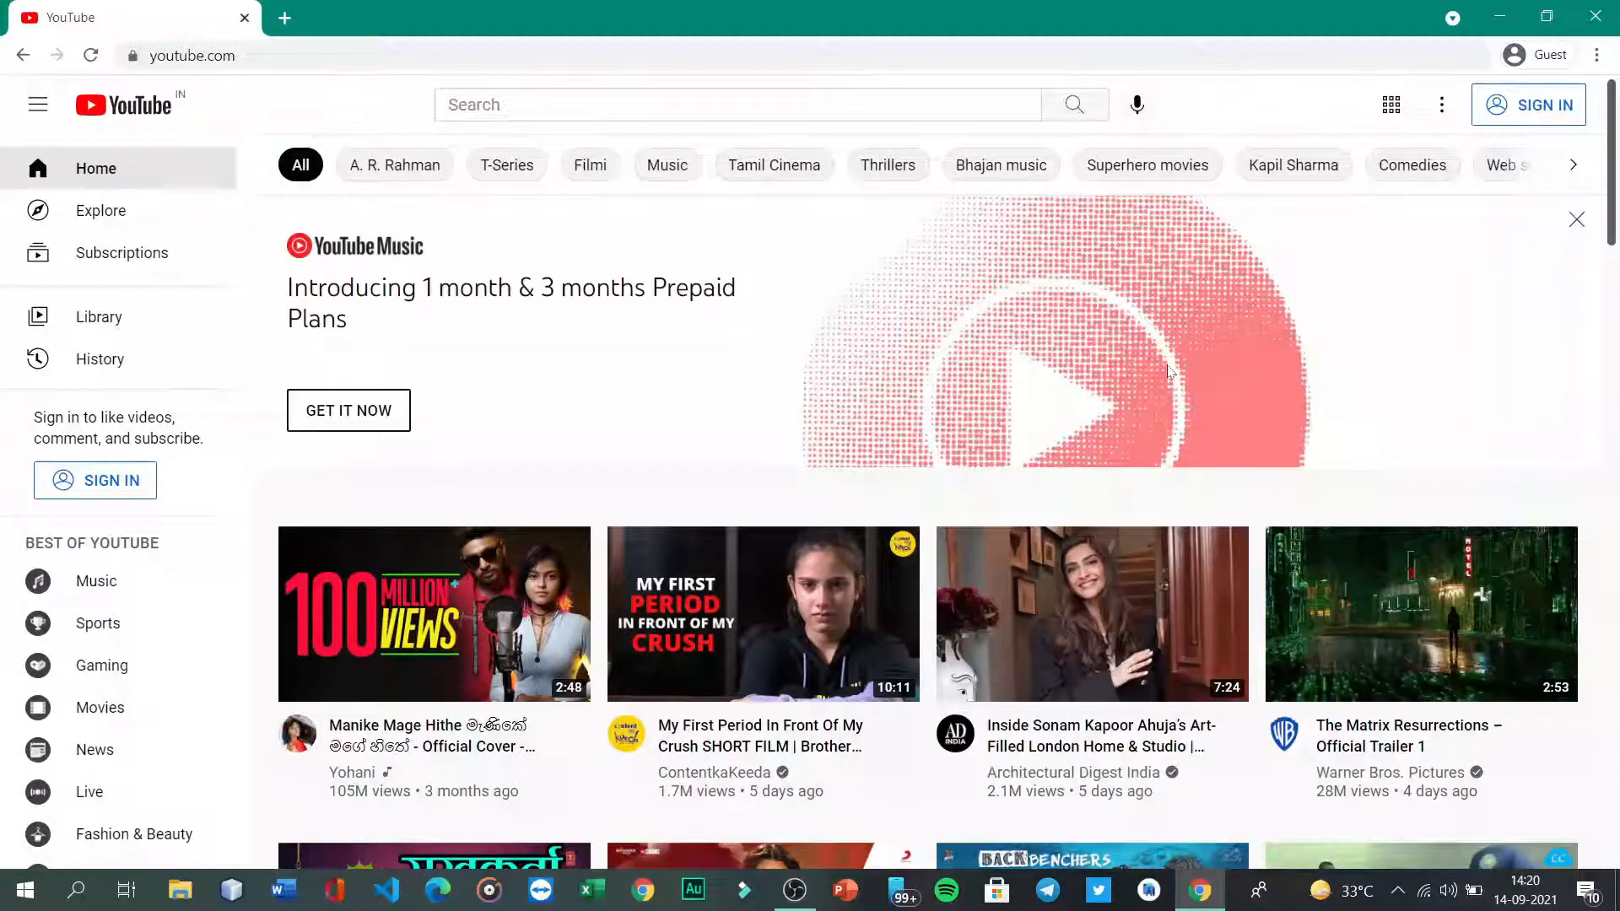
Step: Search YouTube for "classgenix" and open the ClassGenix channel from the results
left_click(693, 103)
type("class")
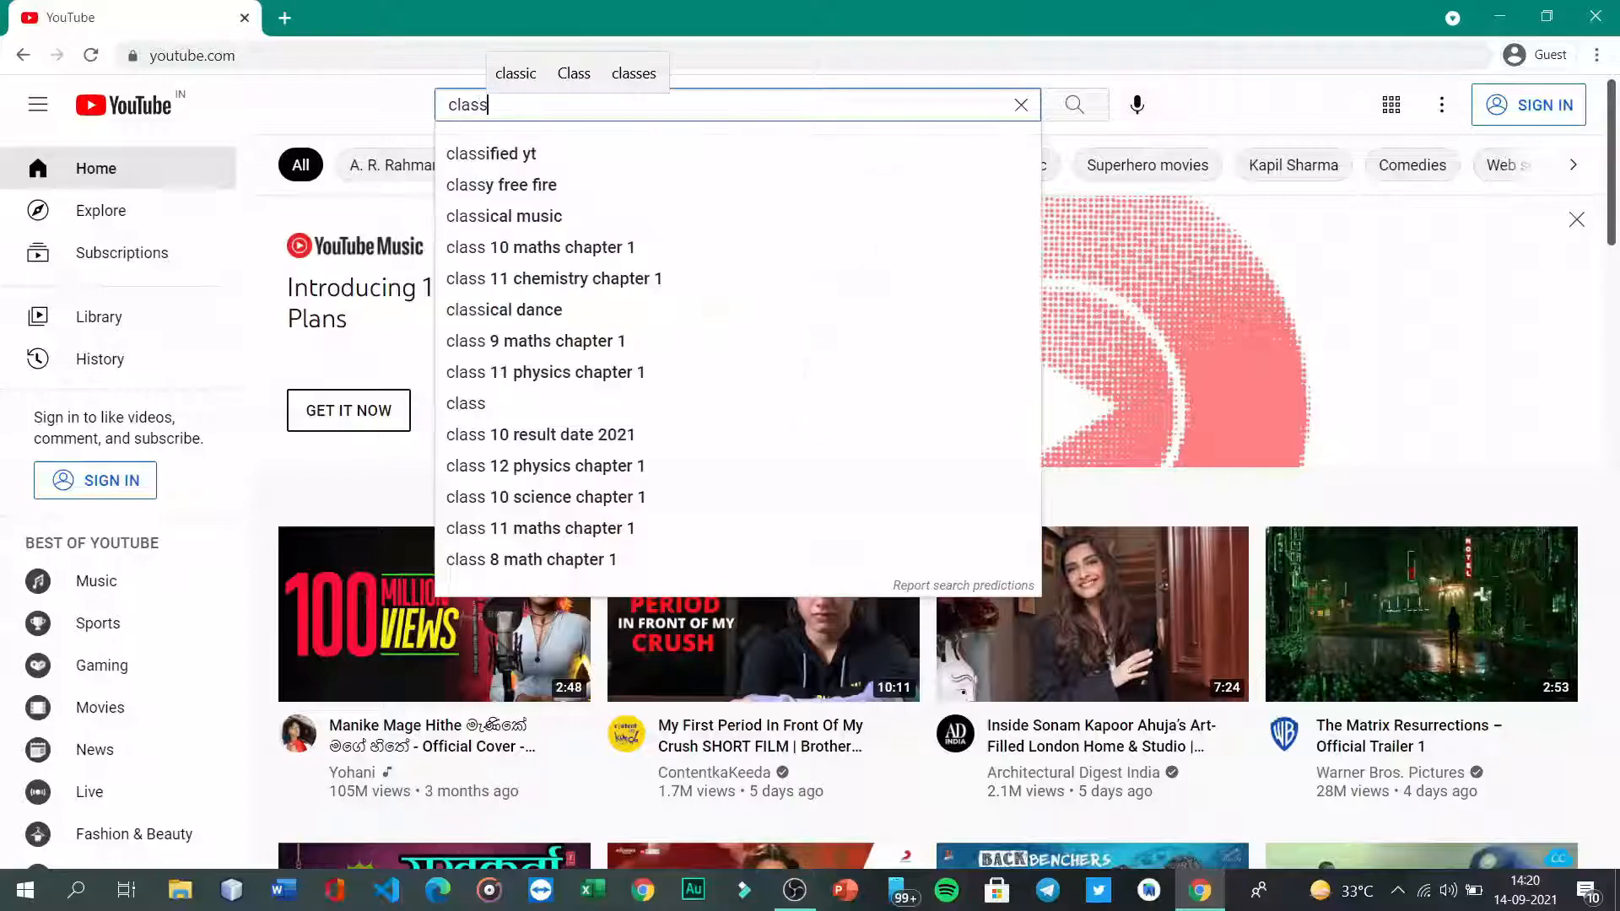
type("gei")
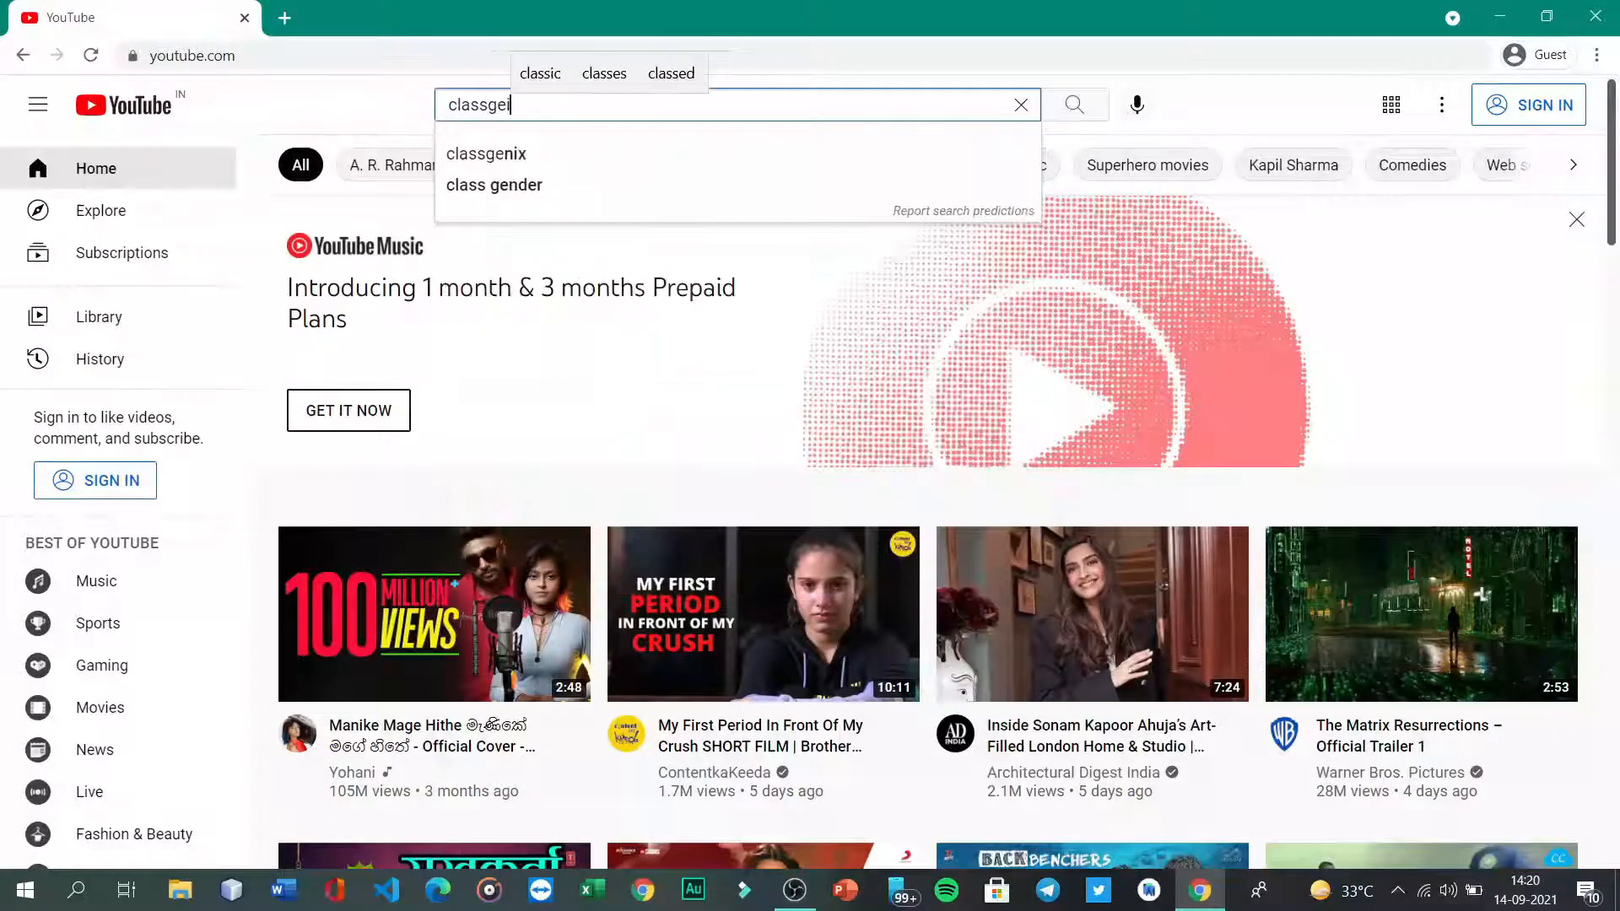
key("BackSpace")
type("nix")
key("Return")
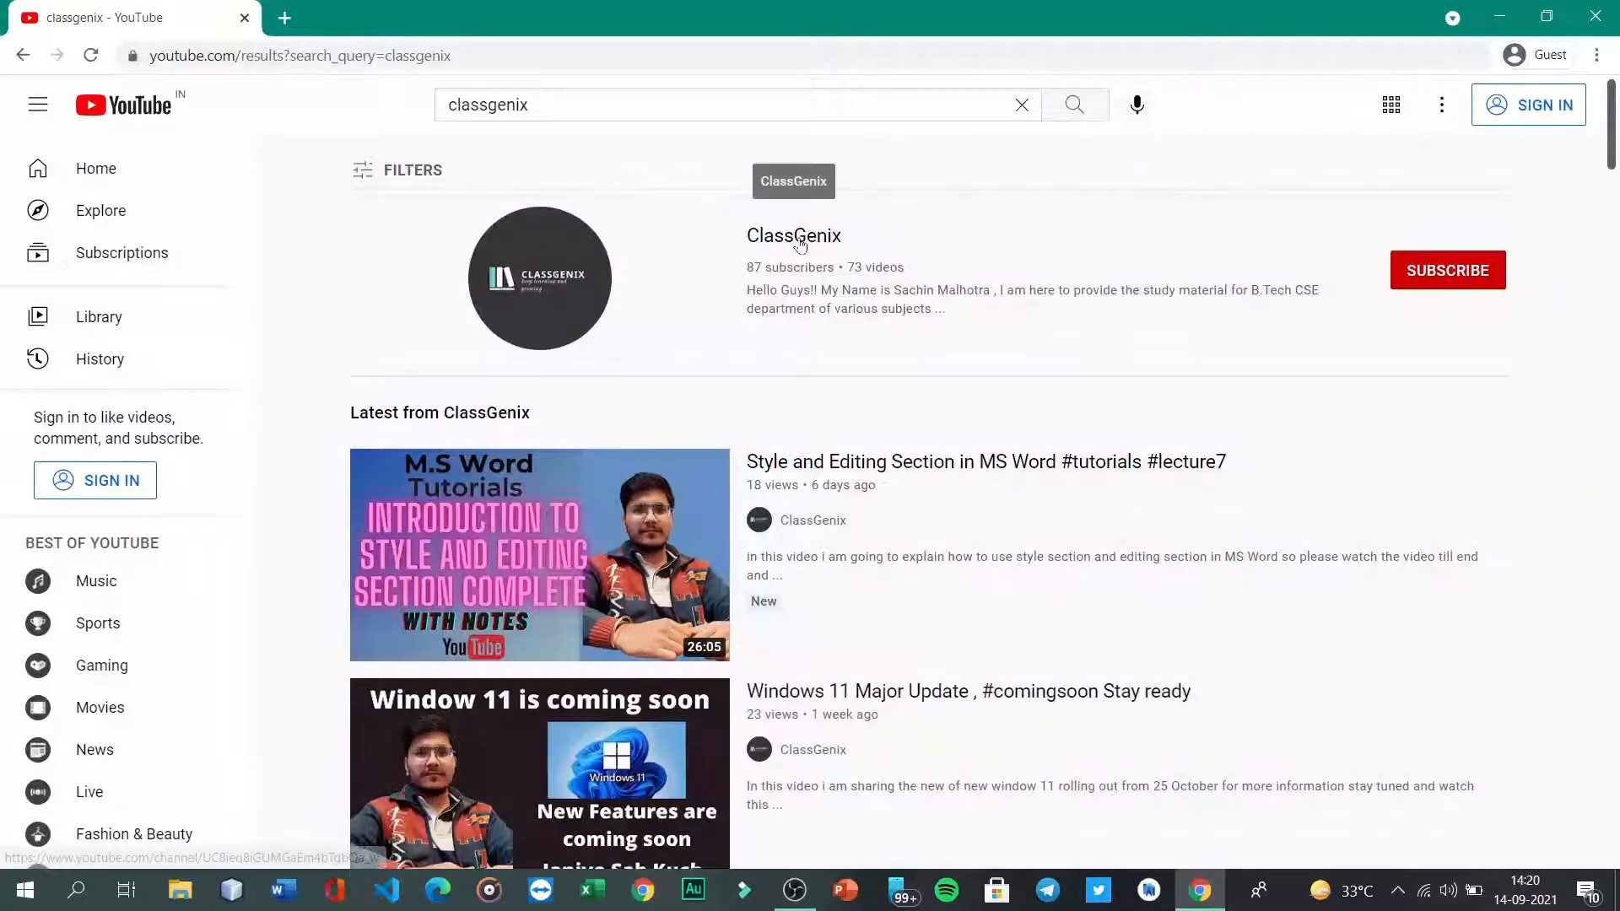
left_click(800, 242)
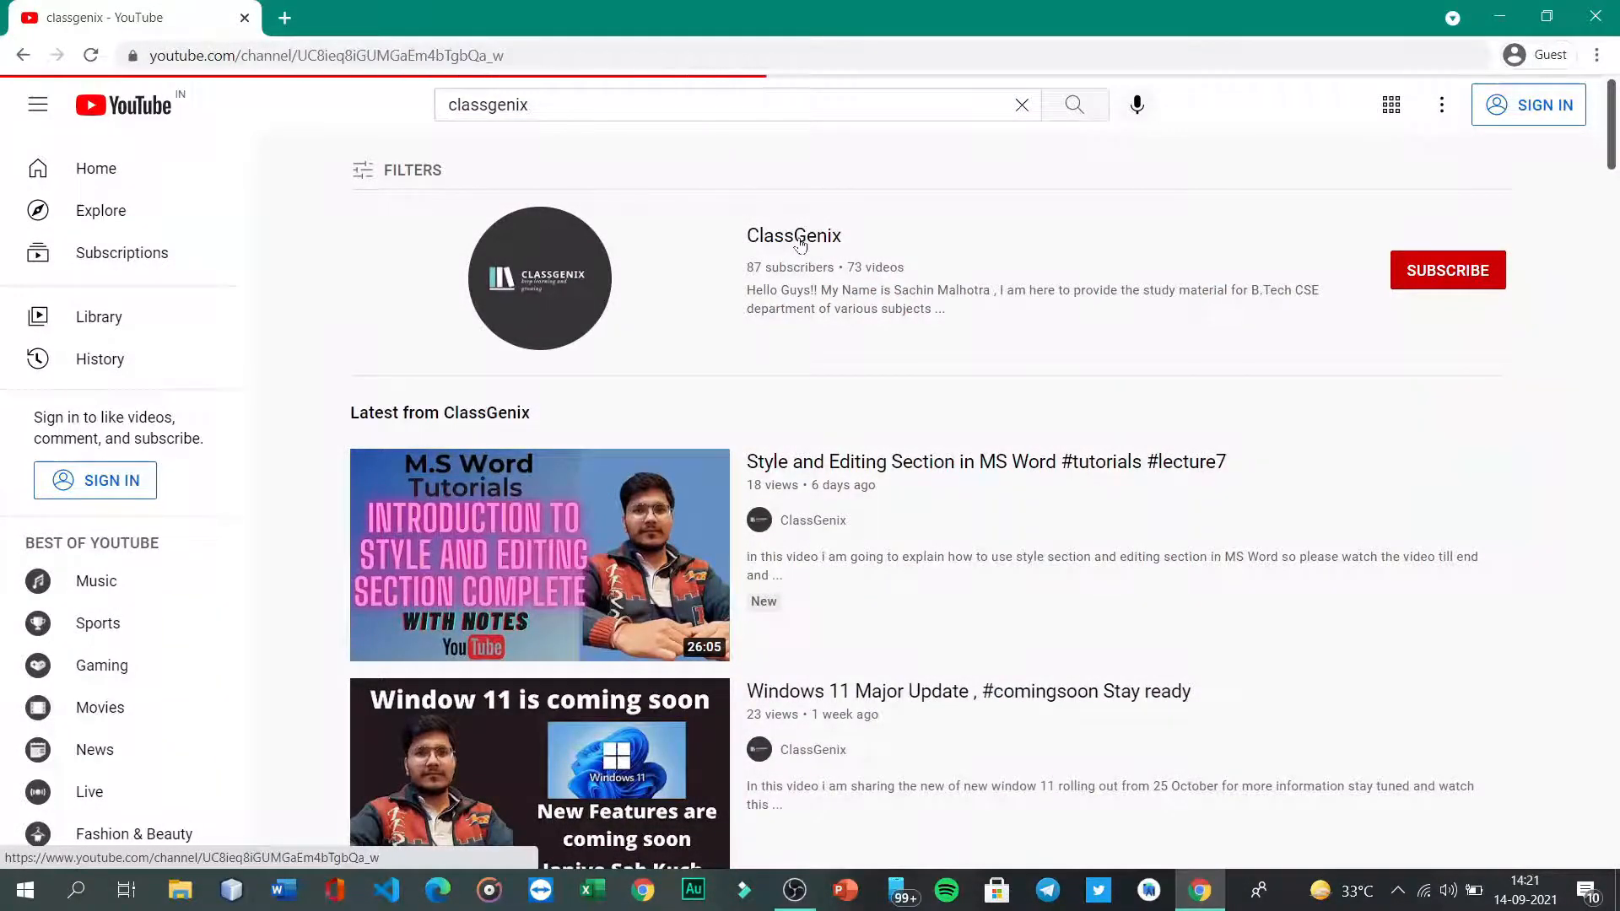
Step: Look through the channel's uploaded videos and playlists, and open the full MS Word Tutorials playlist
scroll(740, 676, "down", 3)
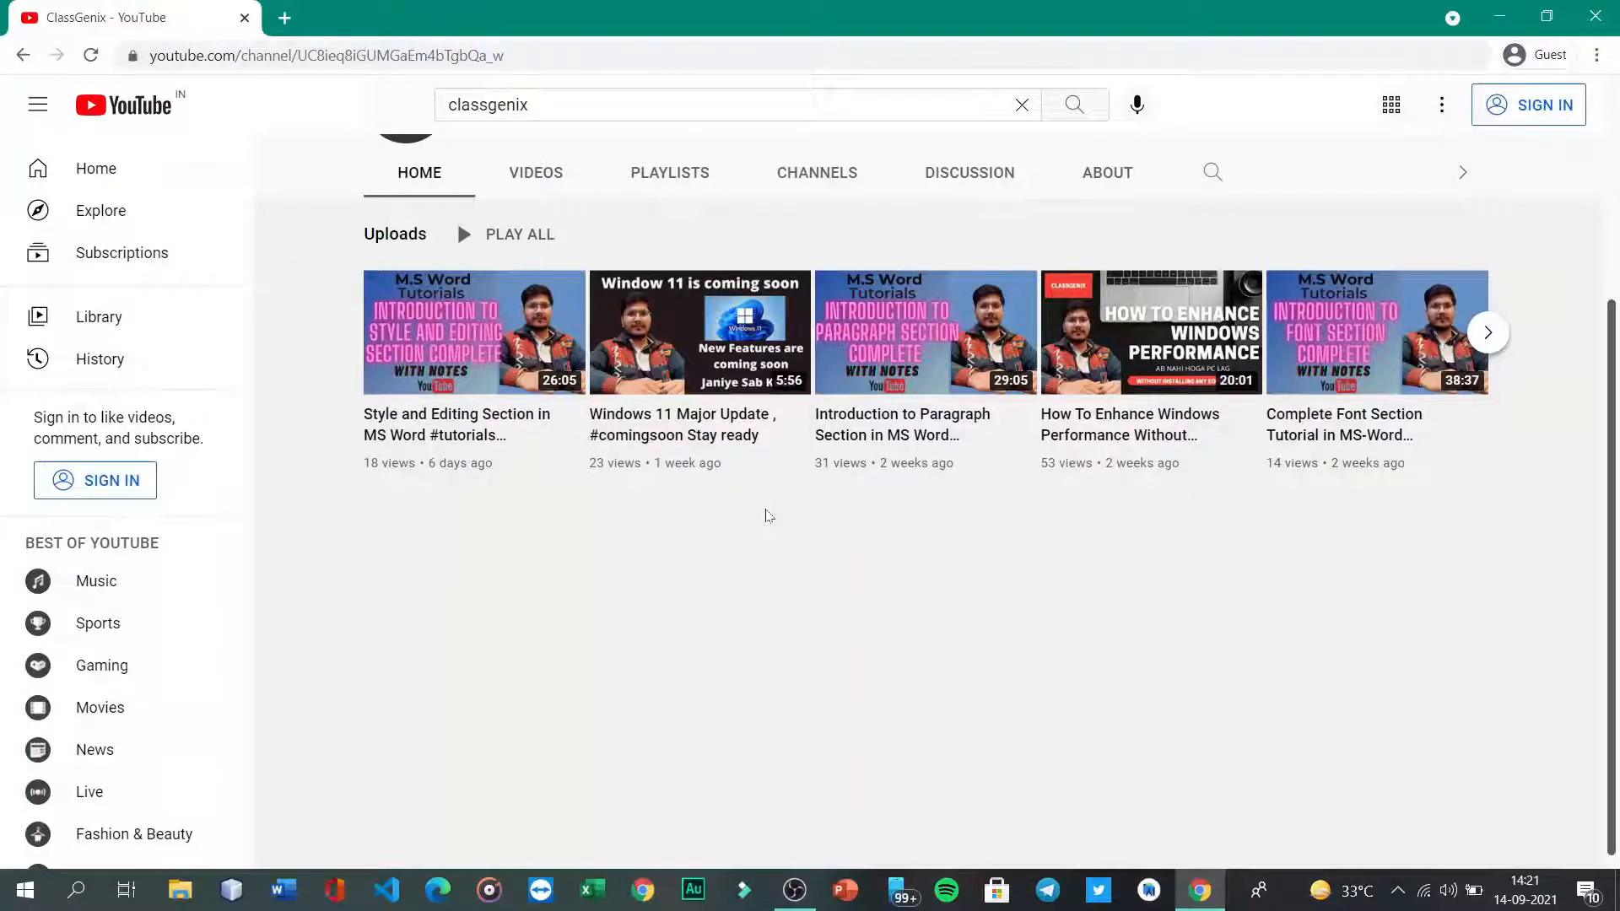
left_click(538, 174)
scroll(784, 688, "down", 3)
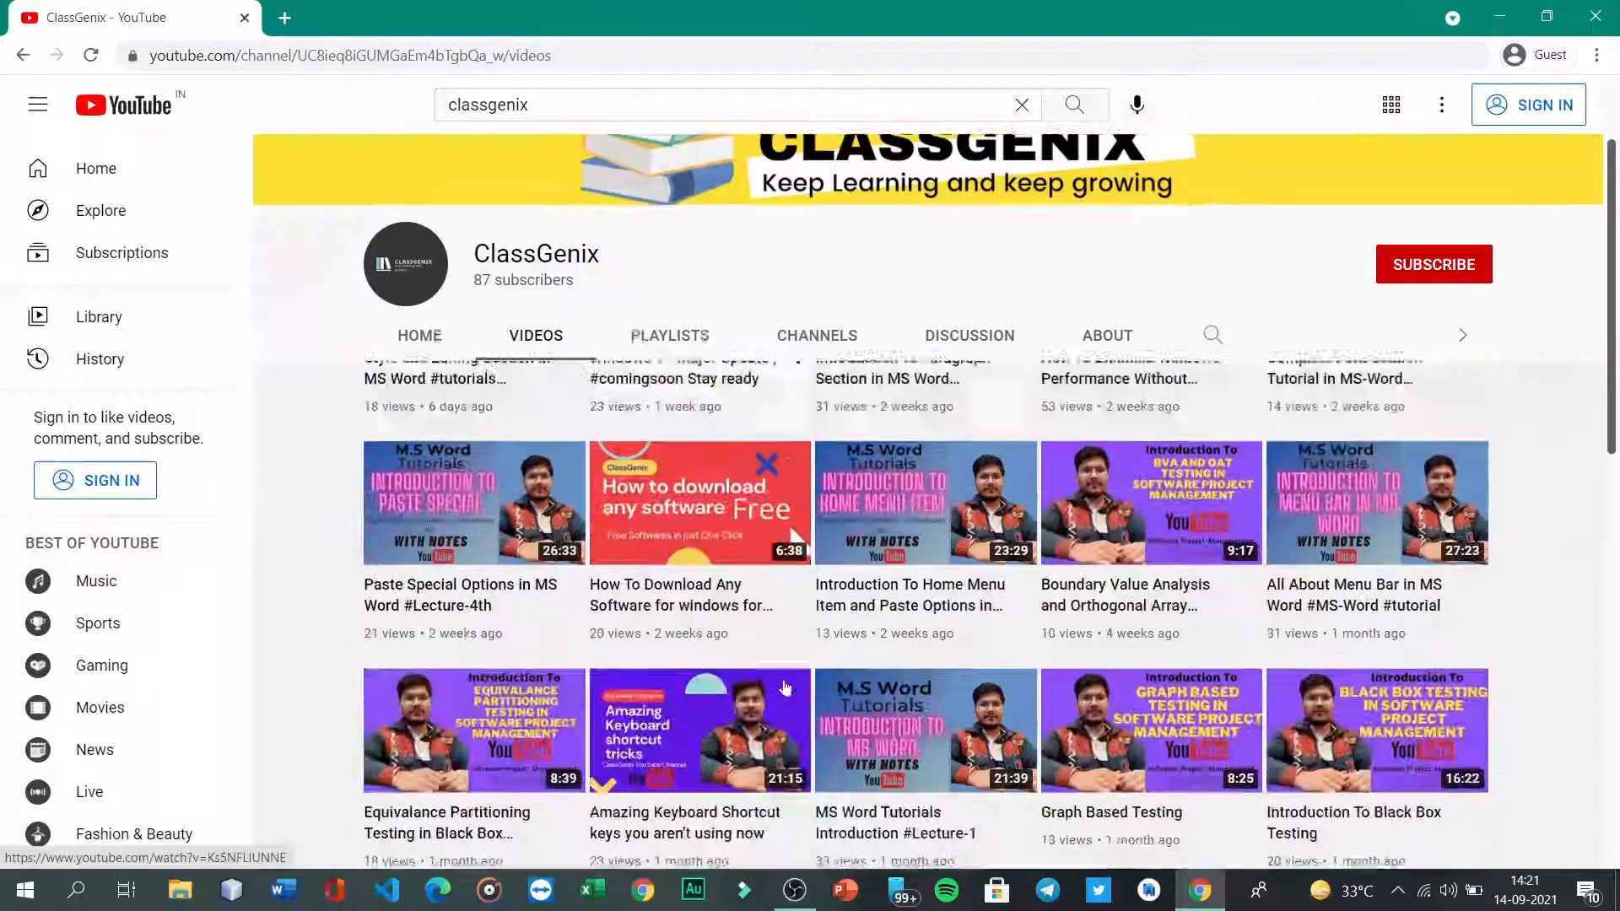
left_click(668, 160)
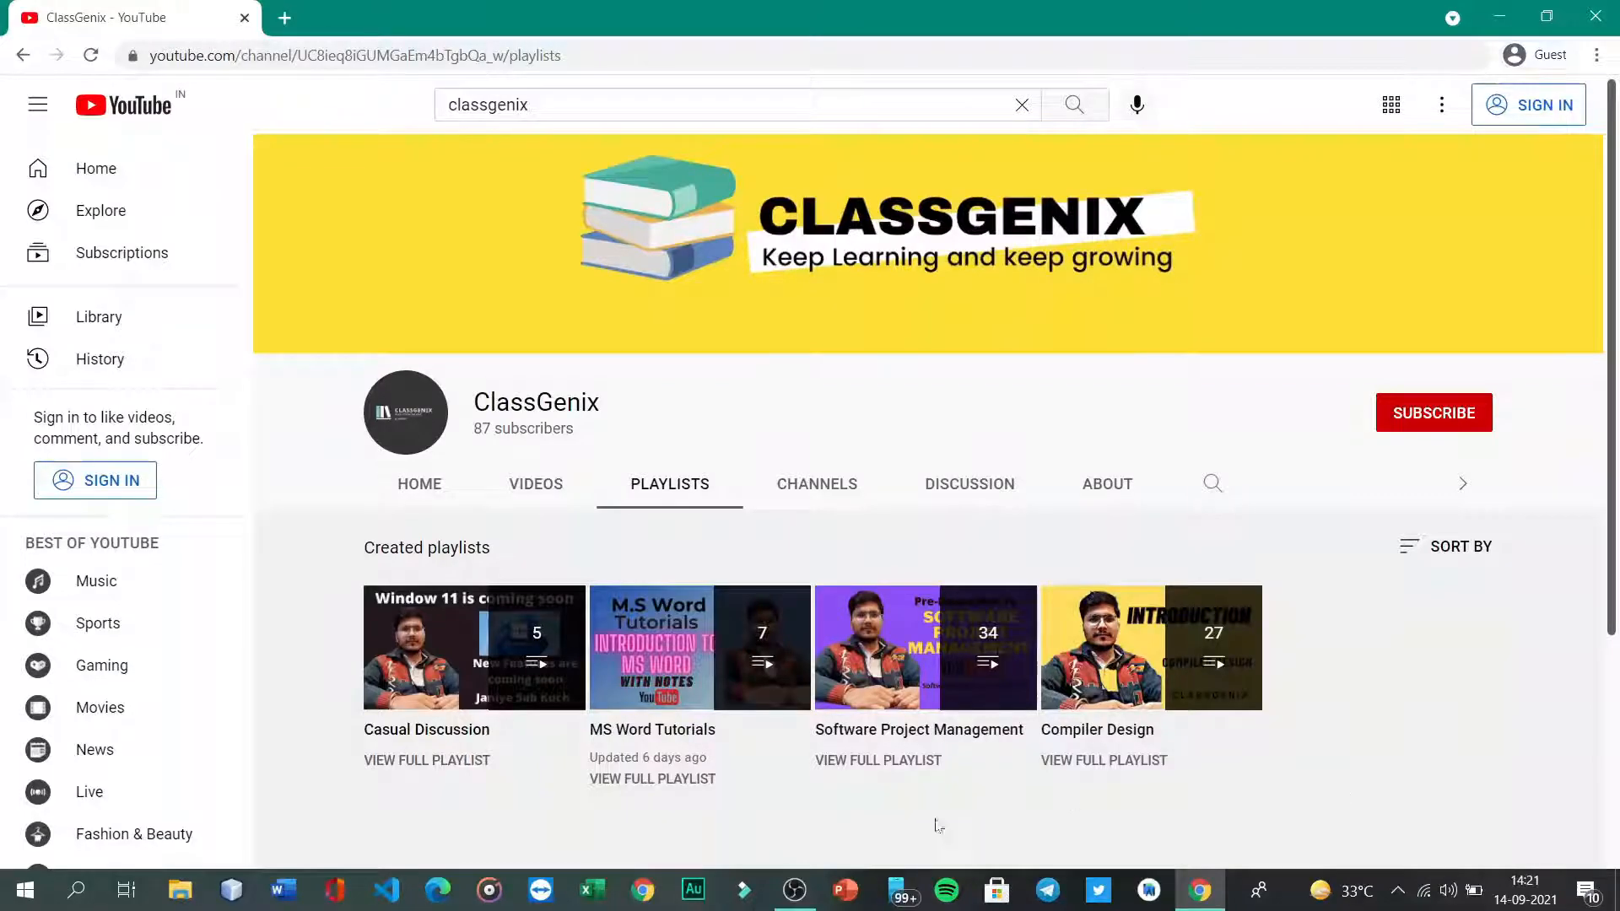
mouse_move(658, 662)
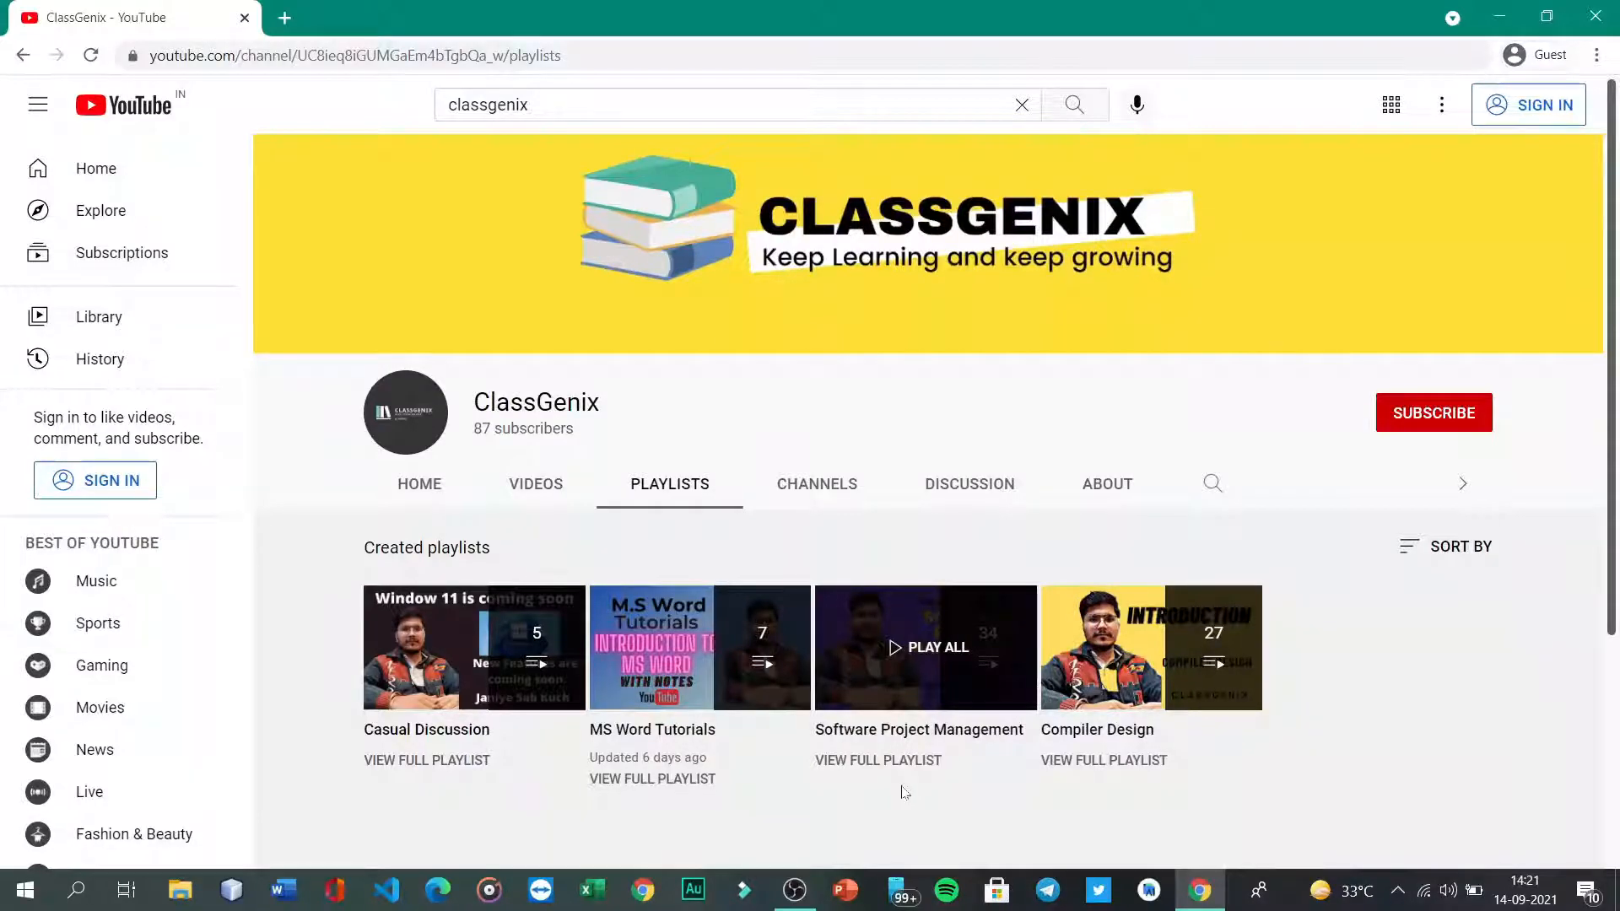
left_click(667, 778)
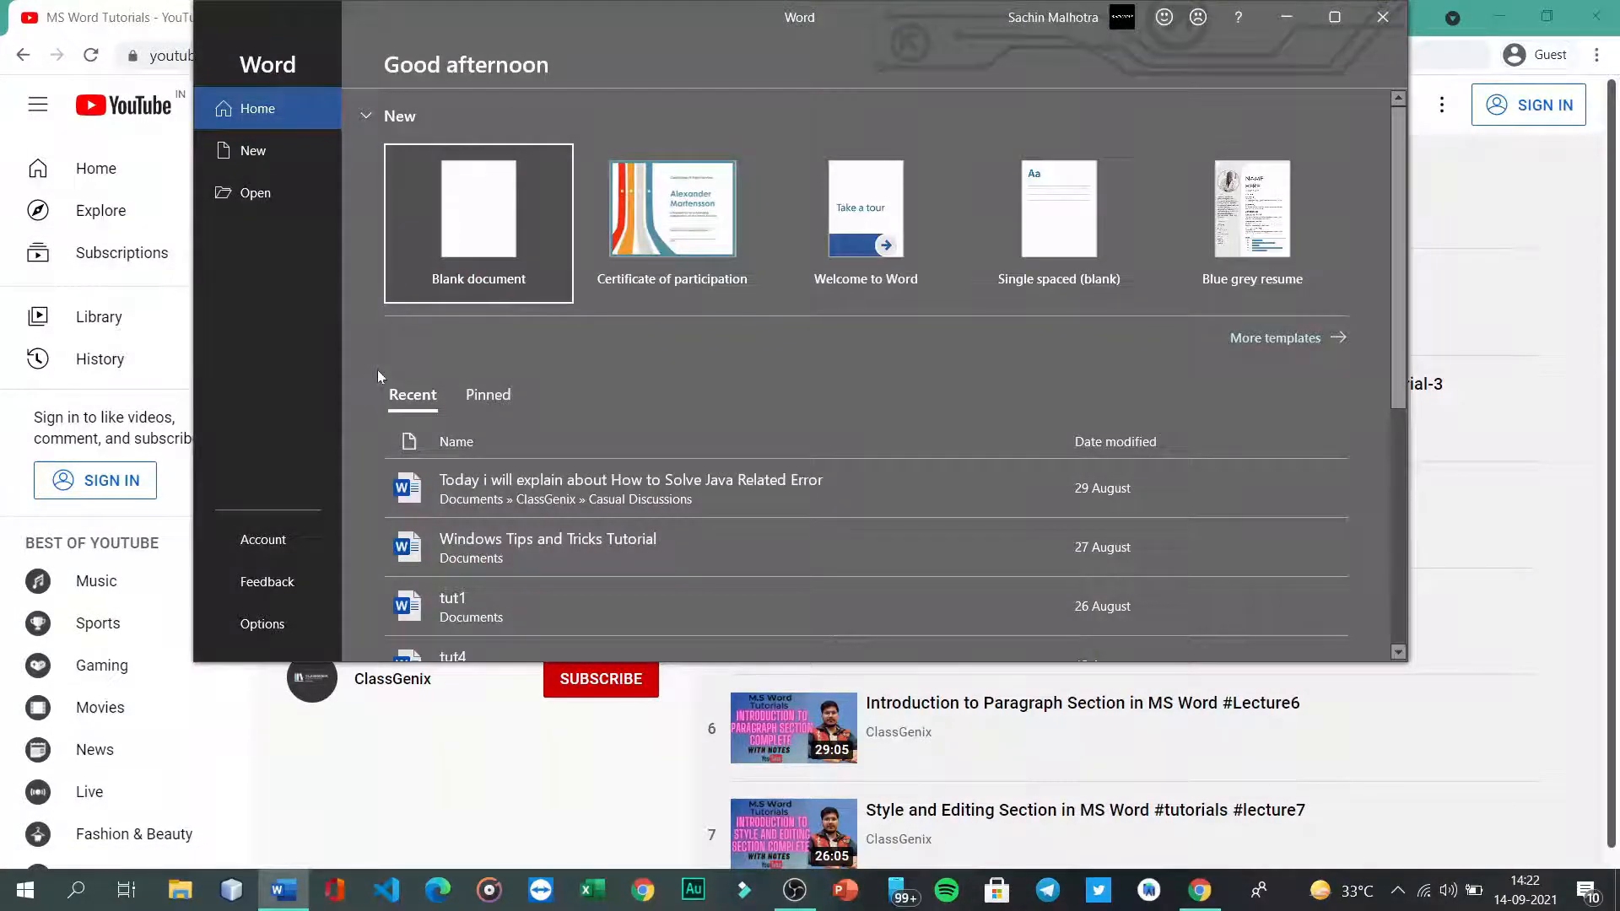
Step: Switch to Word, create a blank document and fill it with sample paragraphs using =rand()
left_click(1333, 16)
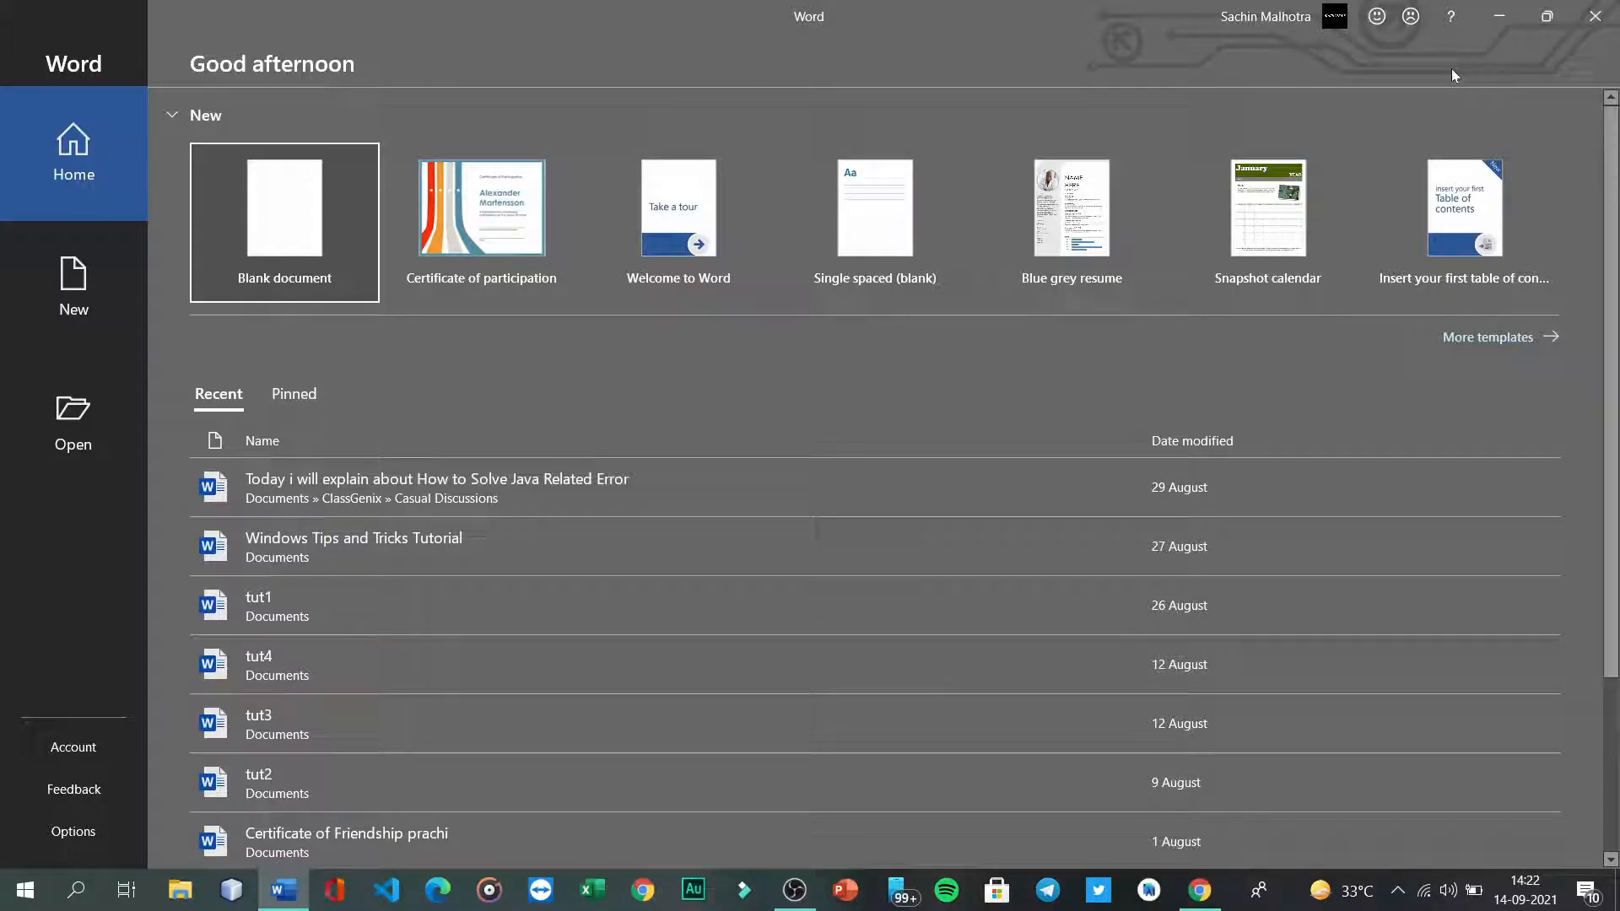
left_click(318, 271)
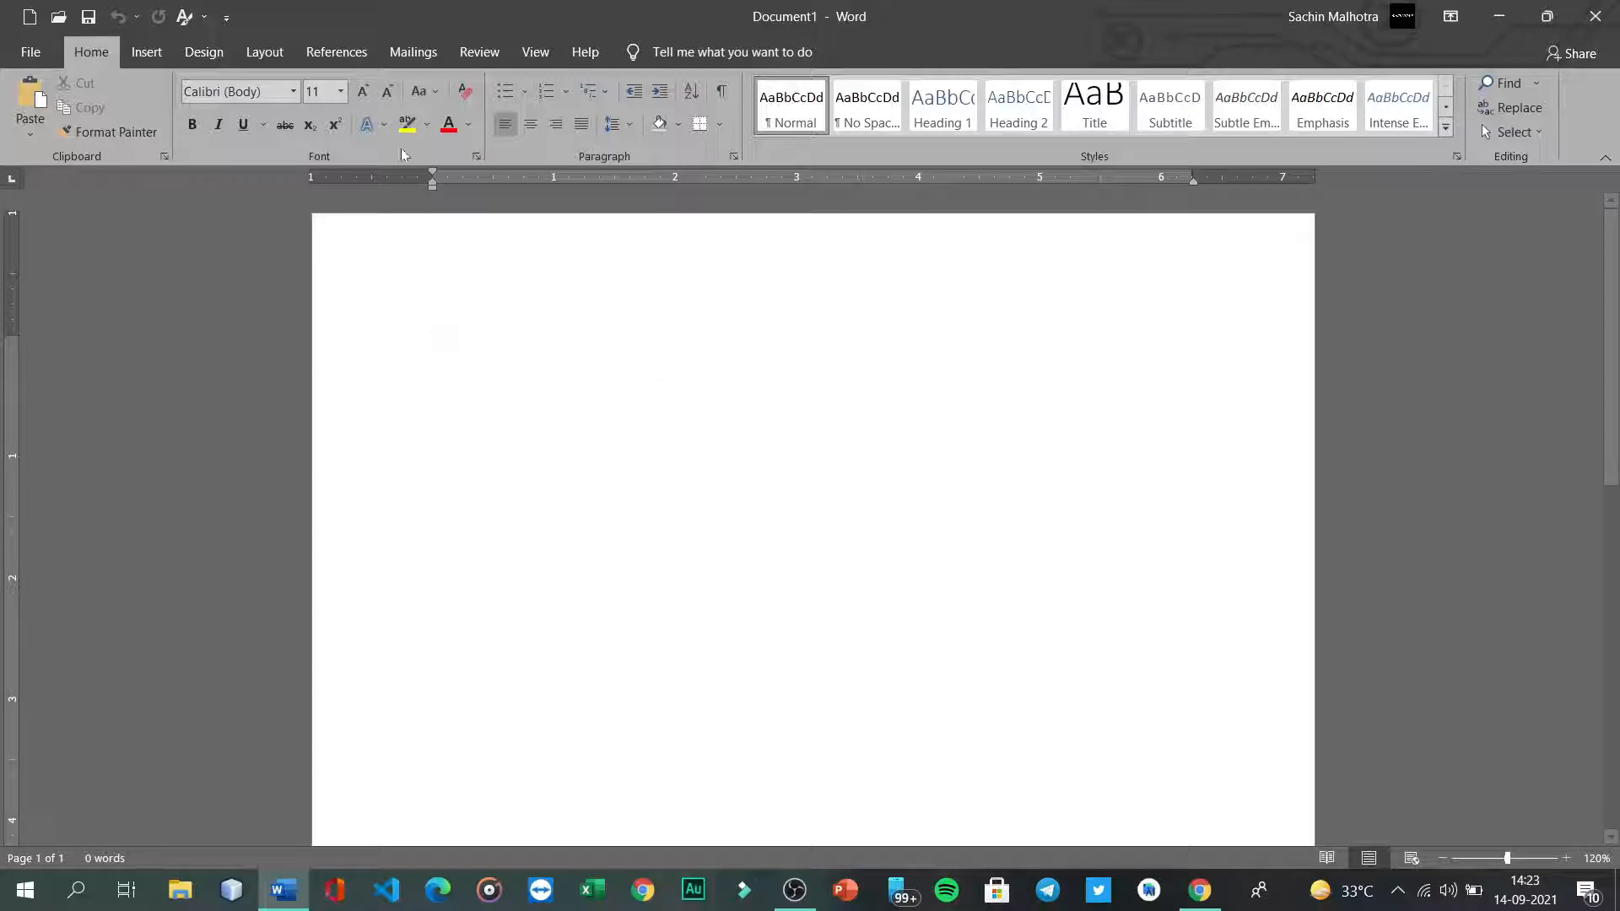
left_click(146, 52)
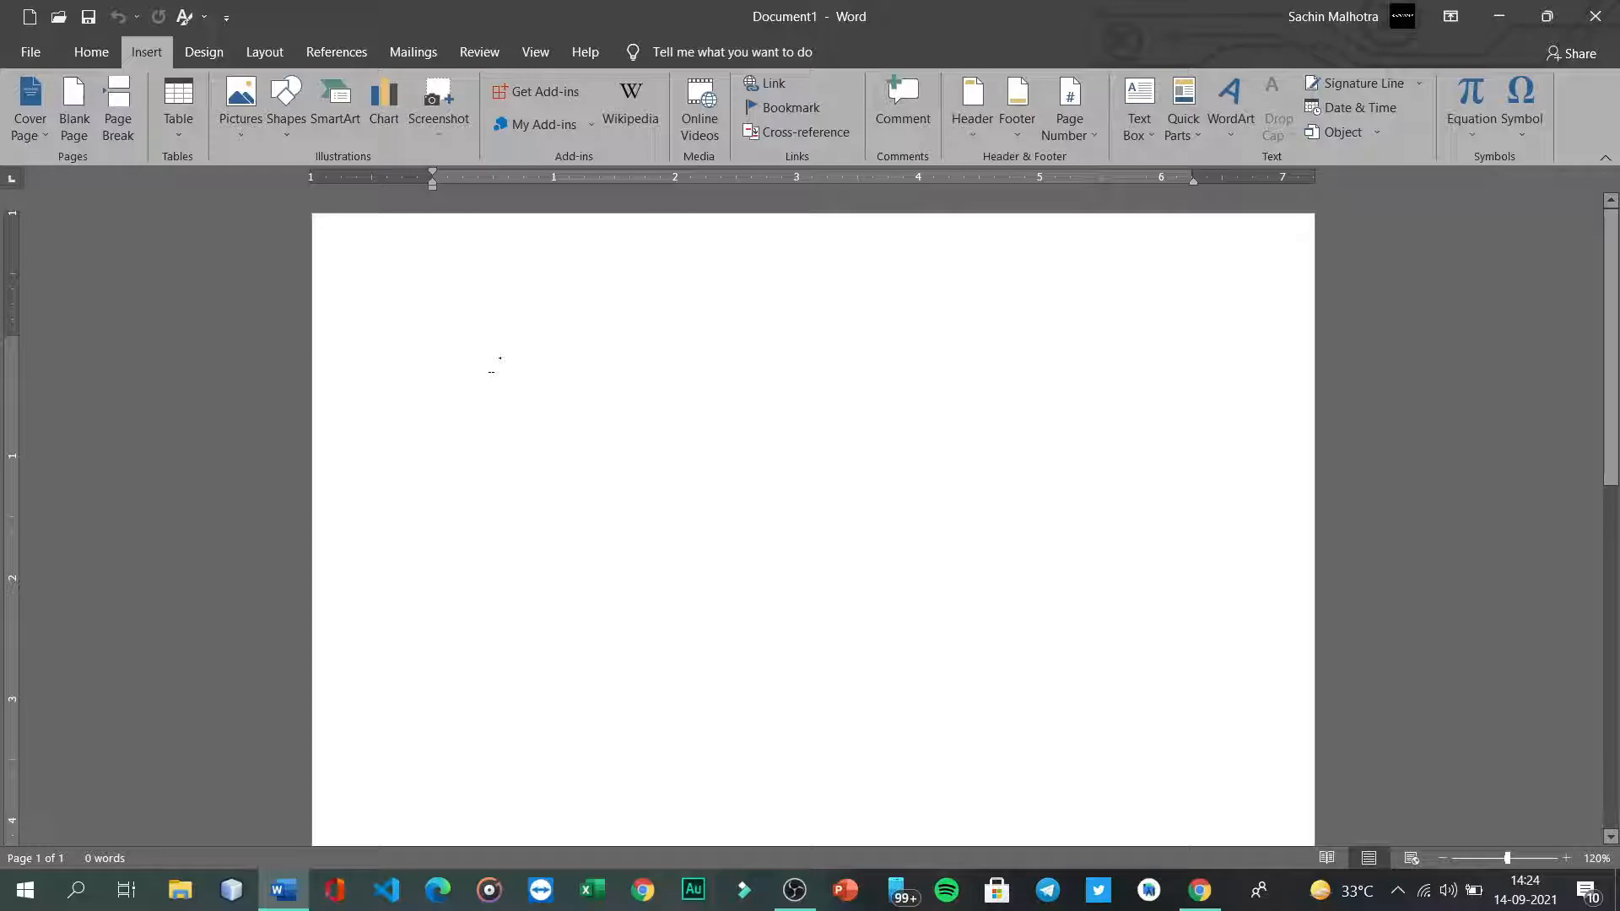
type("=ran")
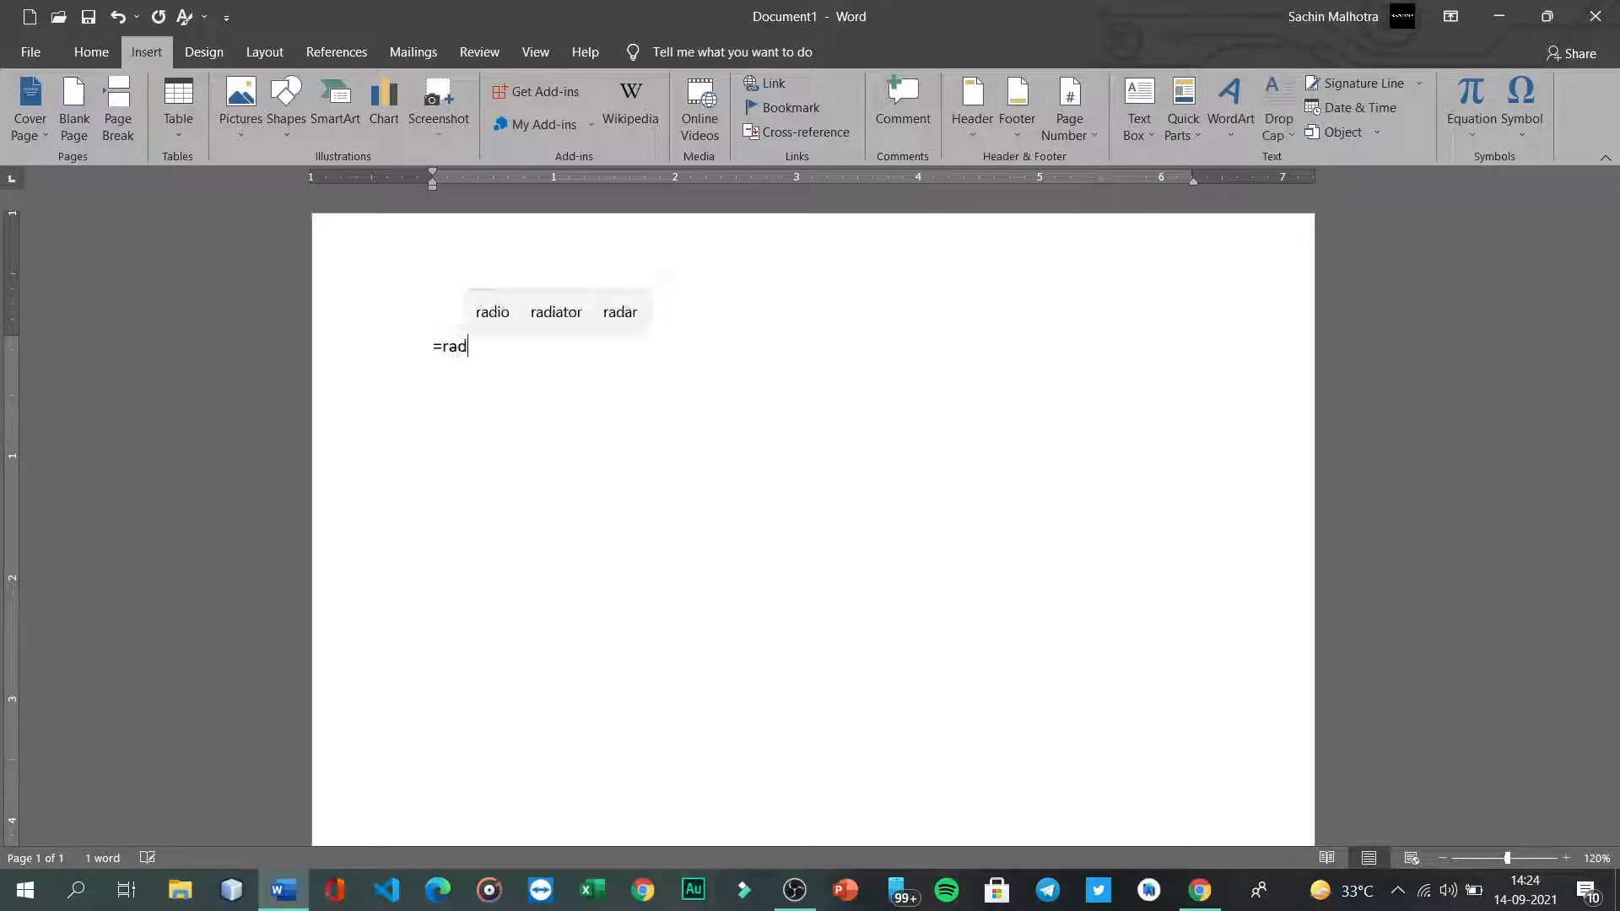
type("d()")
key("Return")
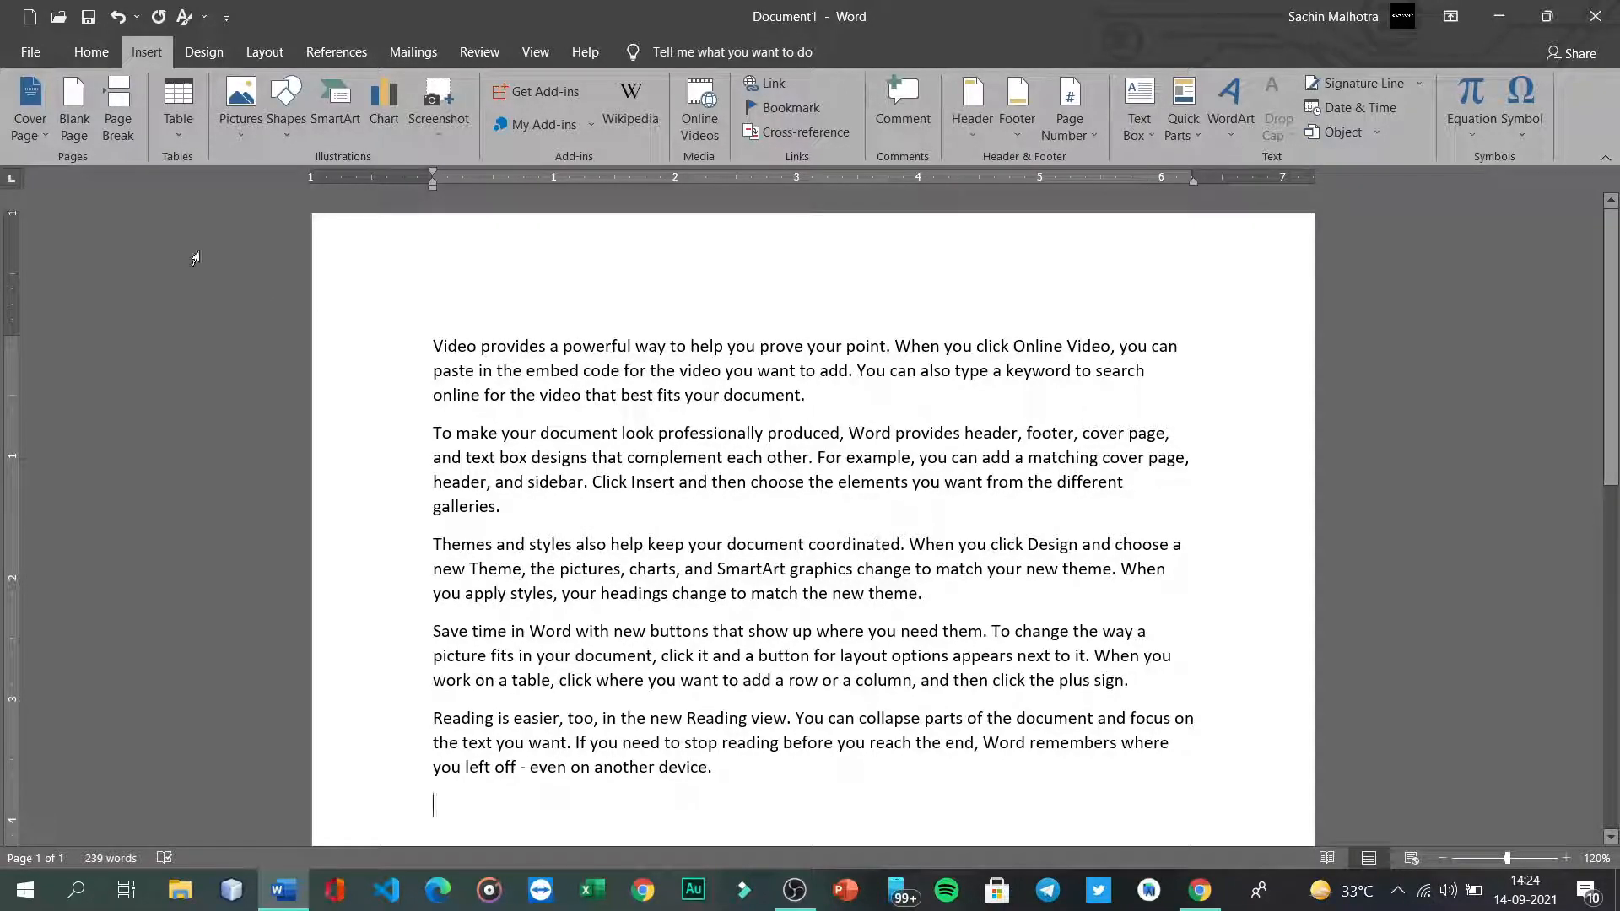
Step: Try the built-in Slice (Light) cover page in front of the sample text and undo its insertion
left_click(35, 128)
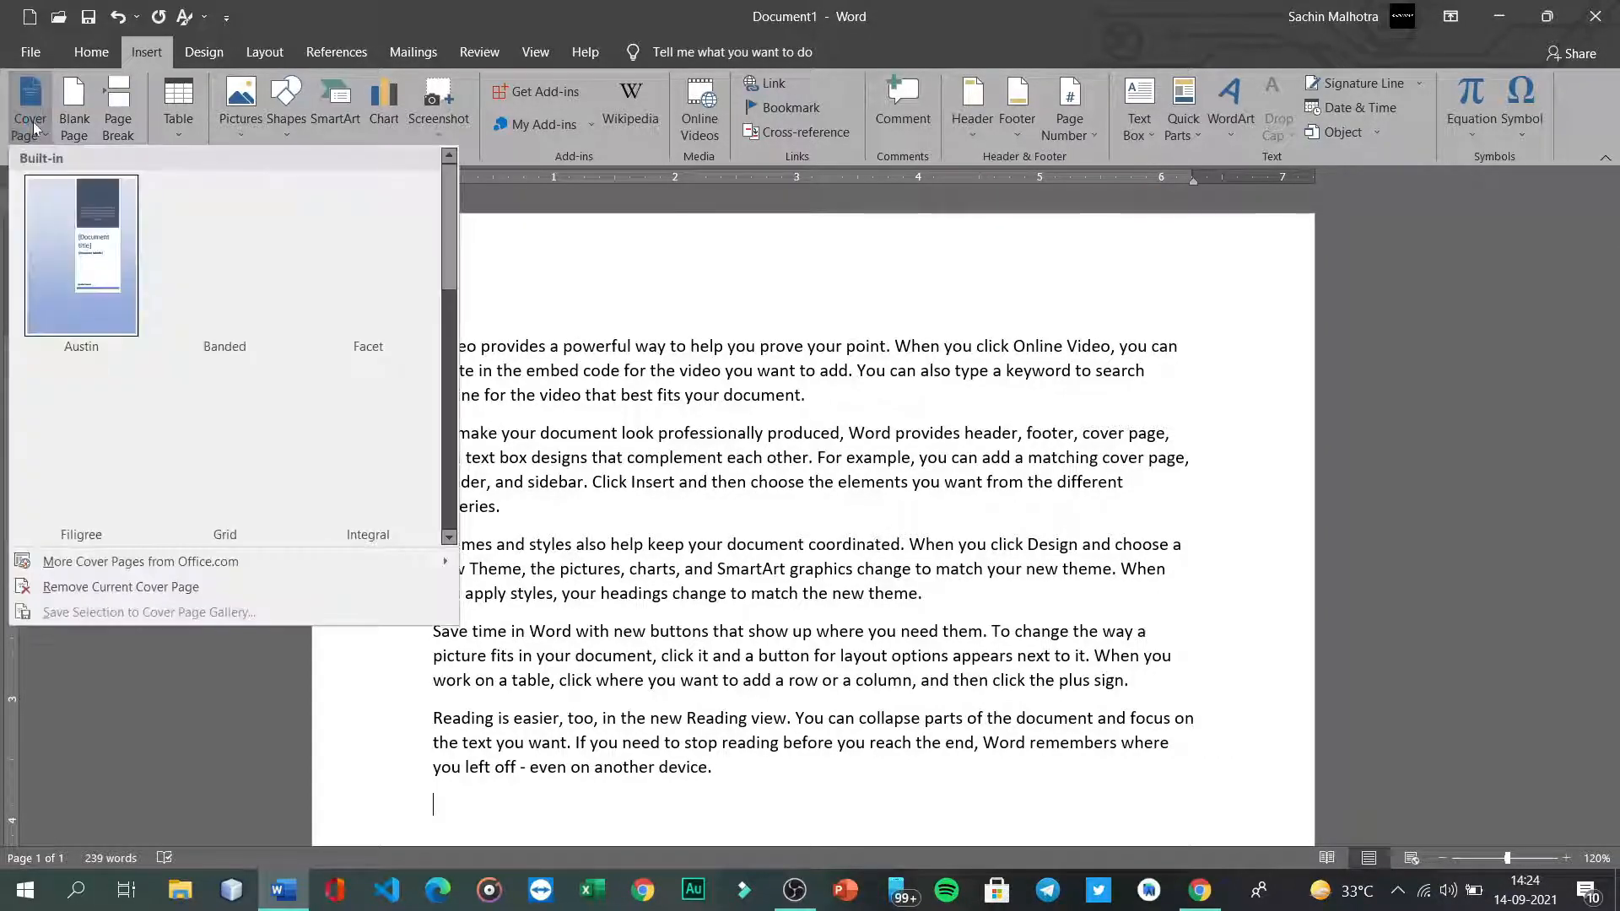
scroll(231, 432, "down", 5)
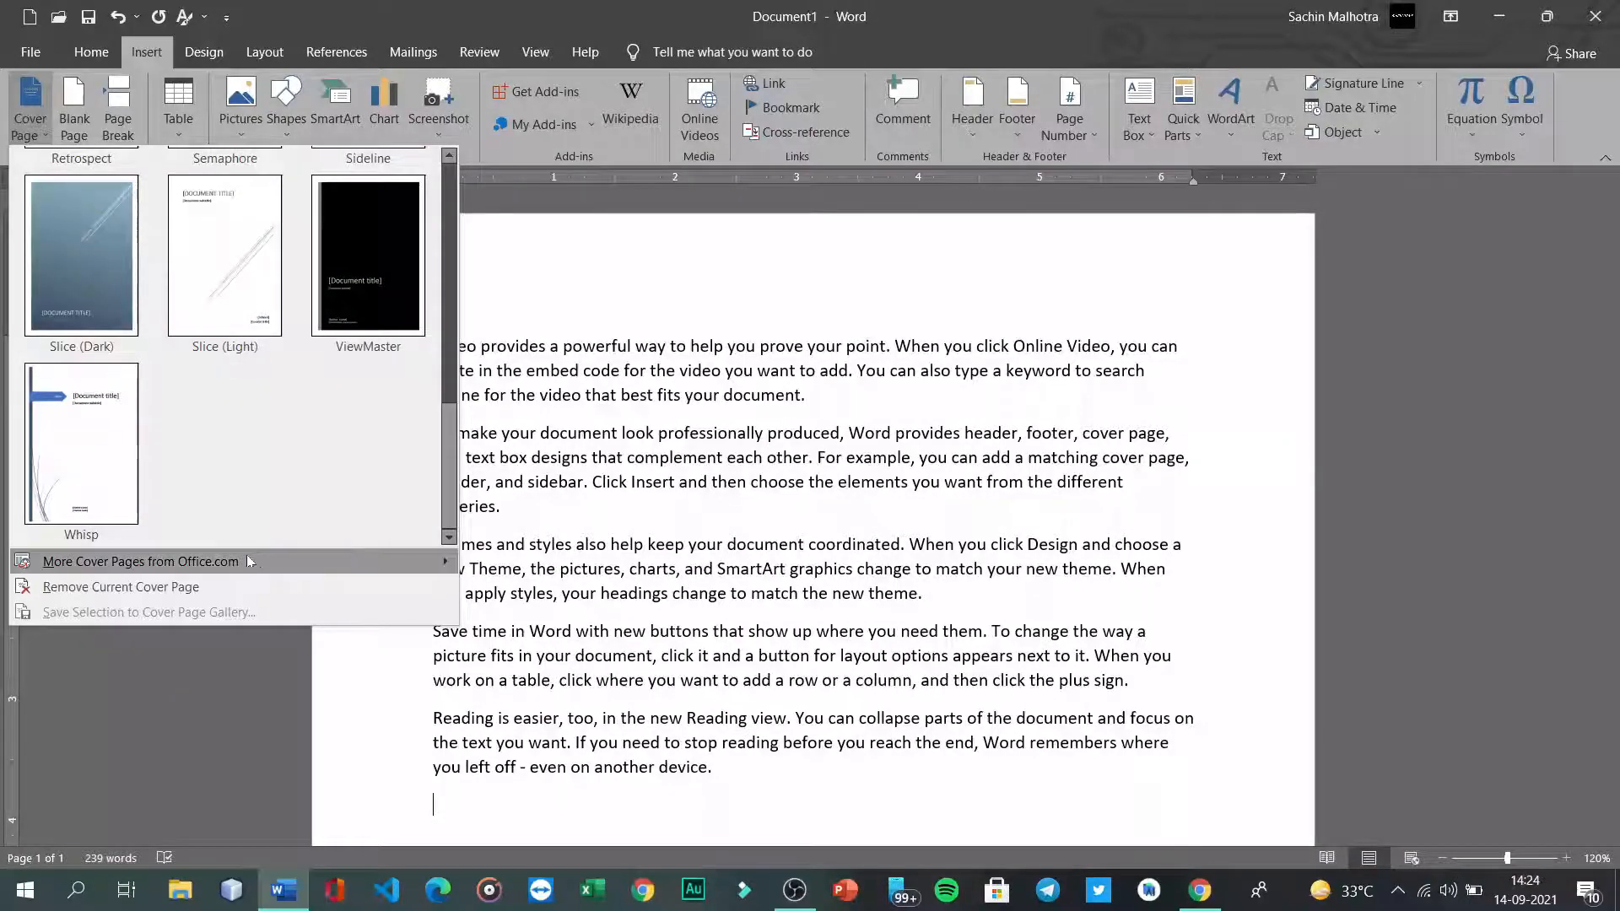
mouse_move(182, 566)
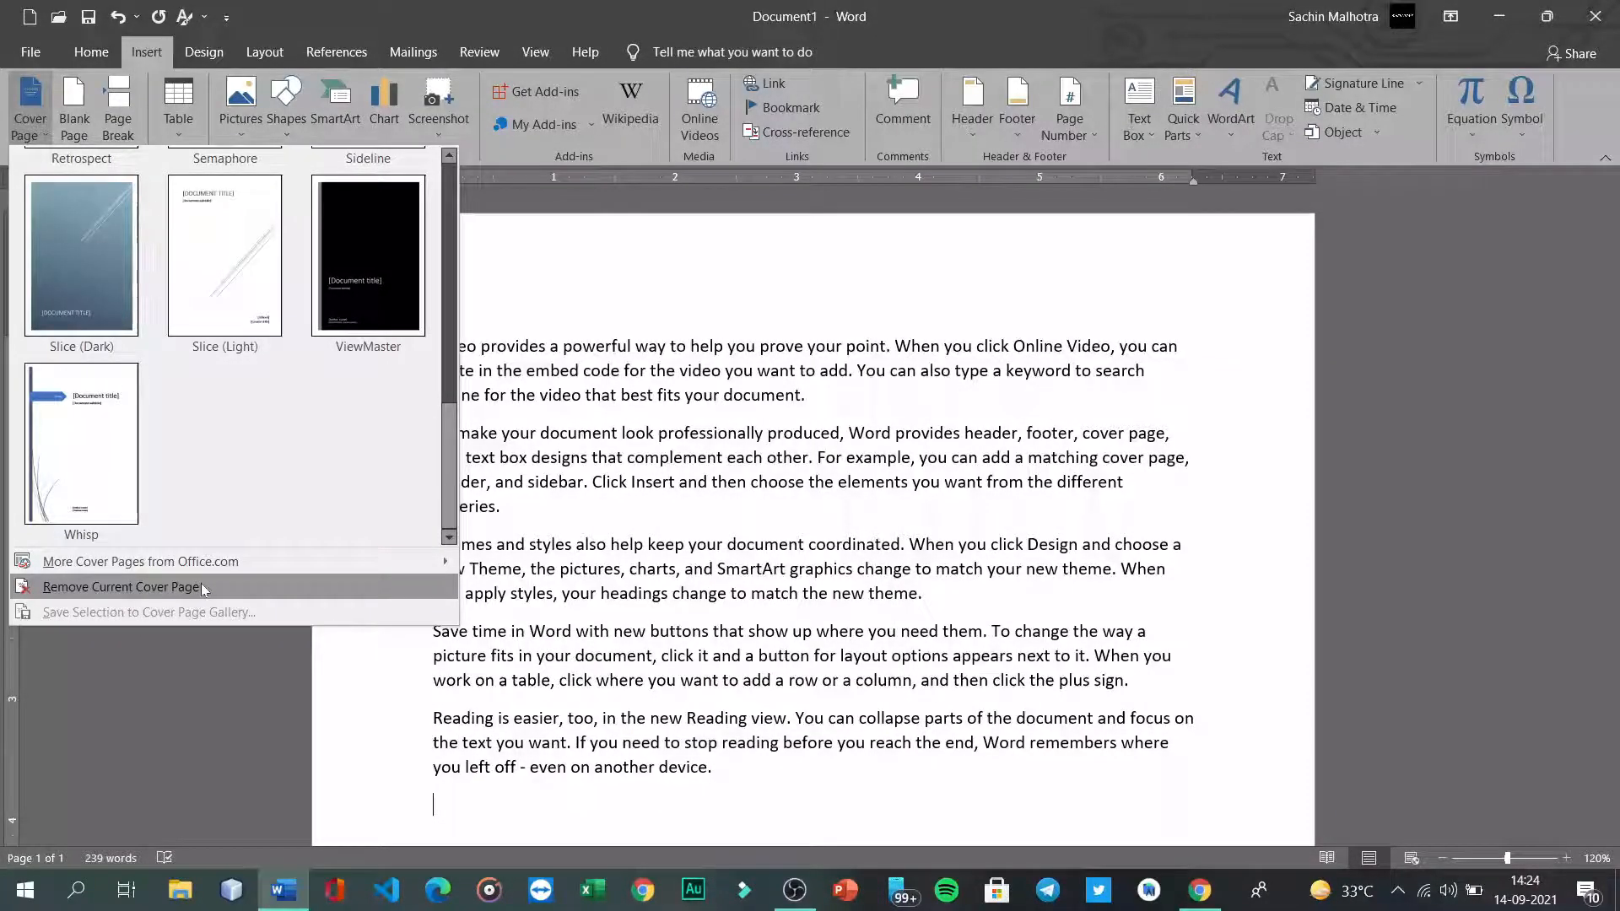
left_click(244, 295)
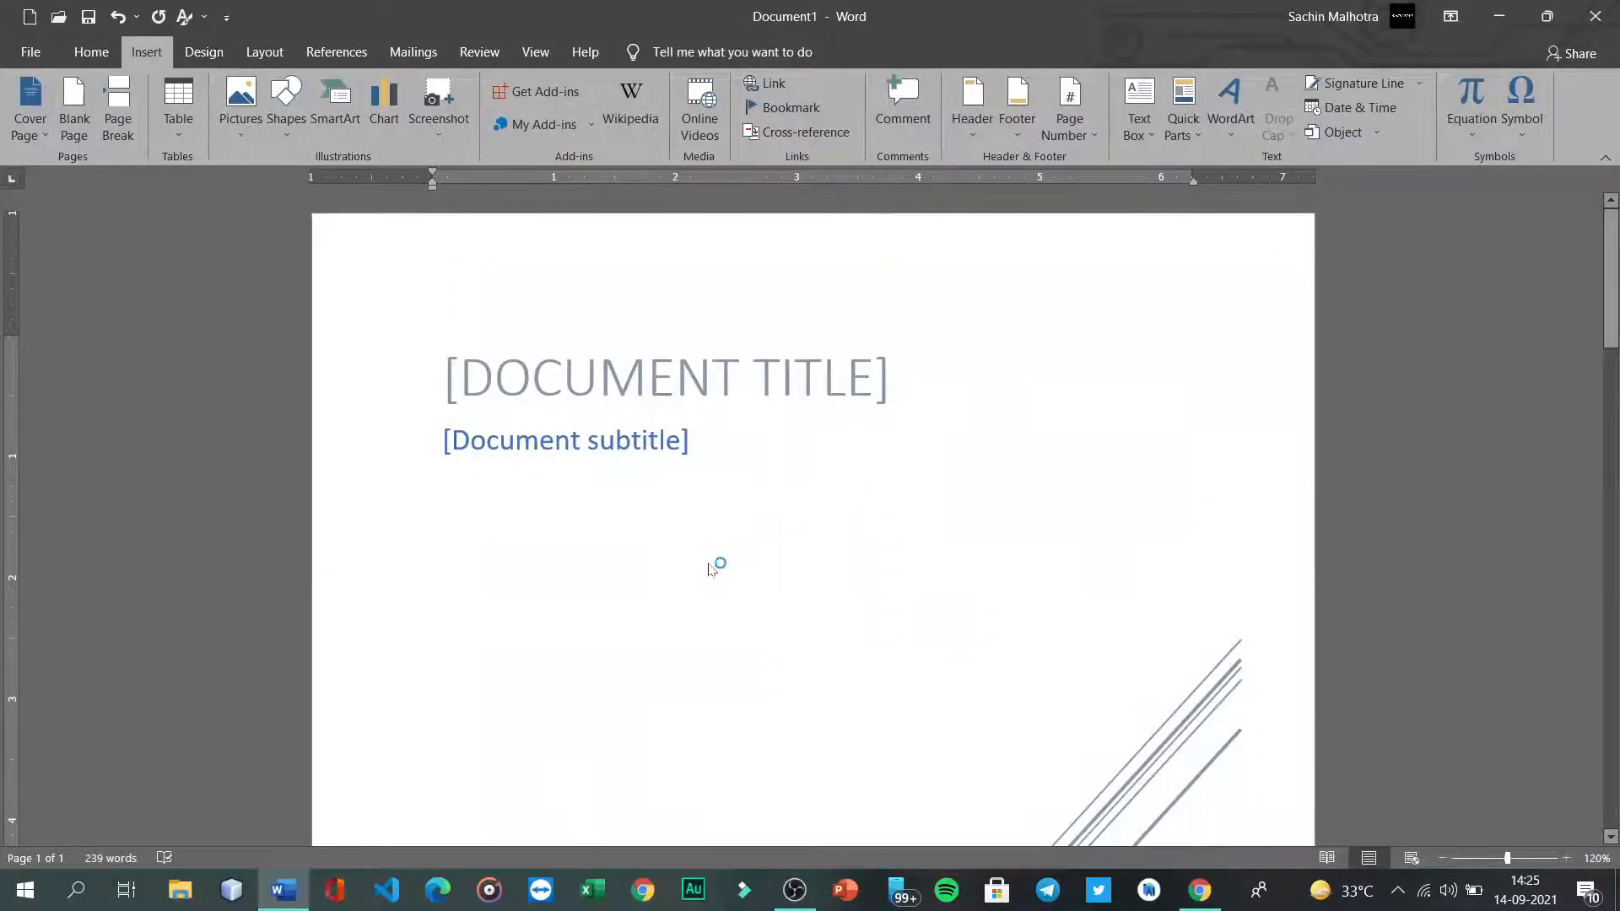
scroll(713, 566, "down", 15)
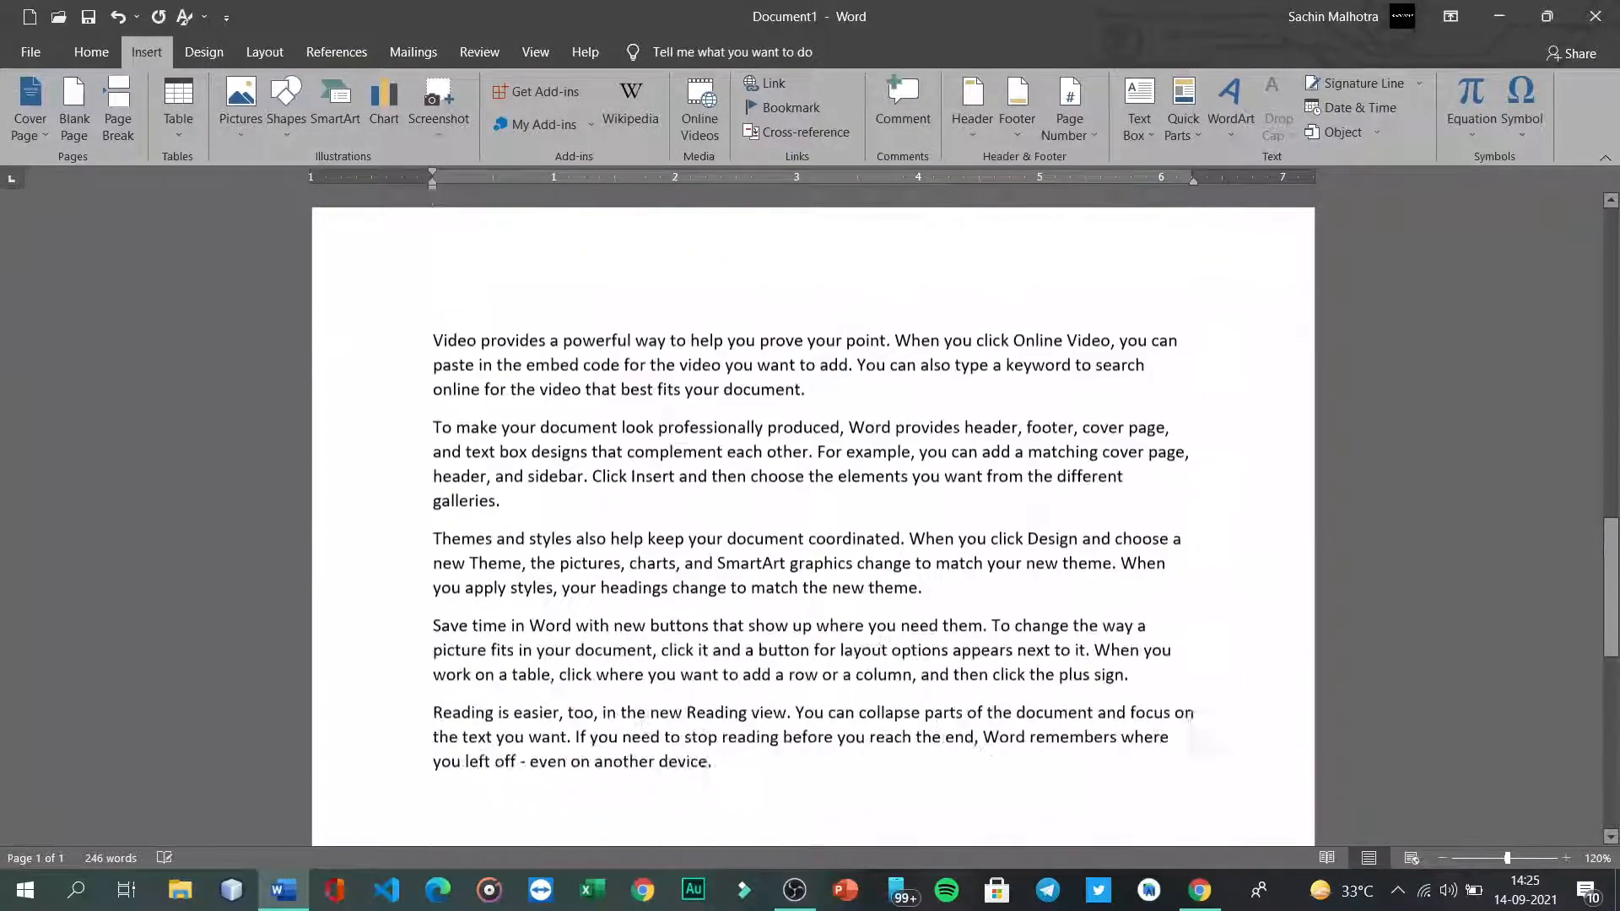
scroll(813, 518, "up", 15)
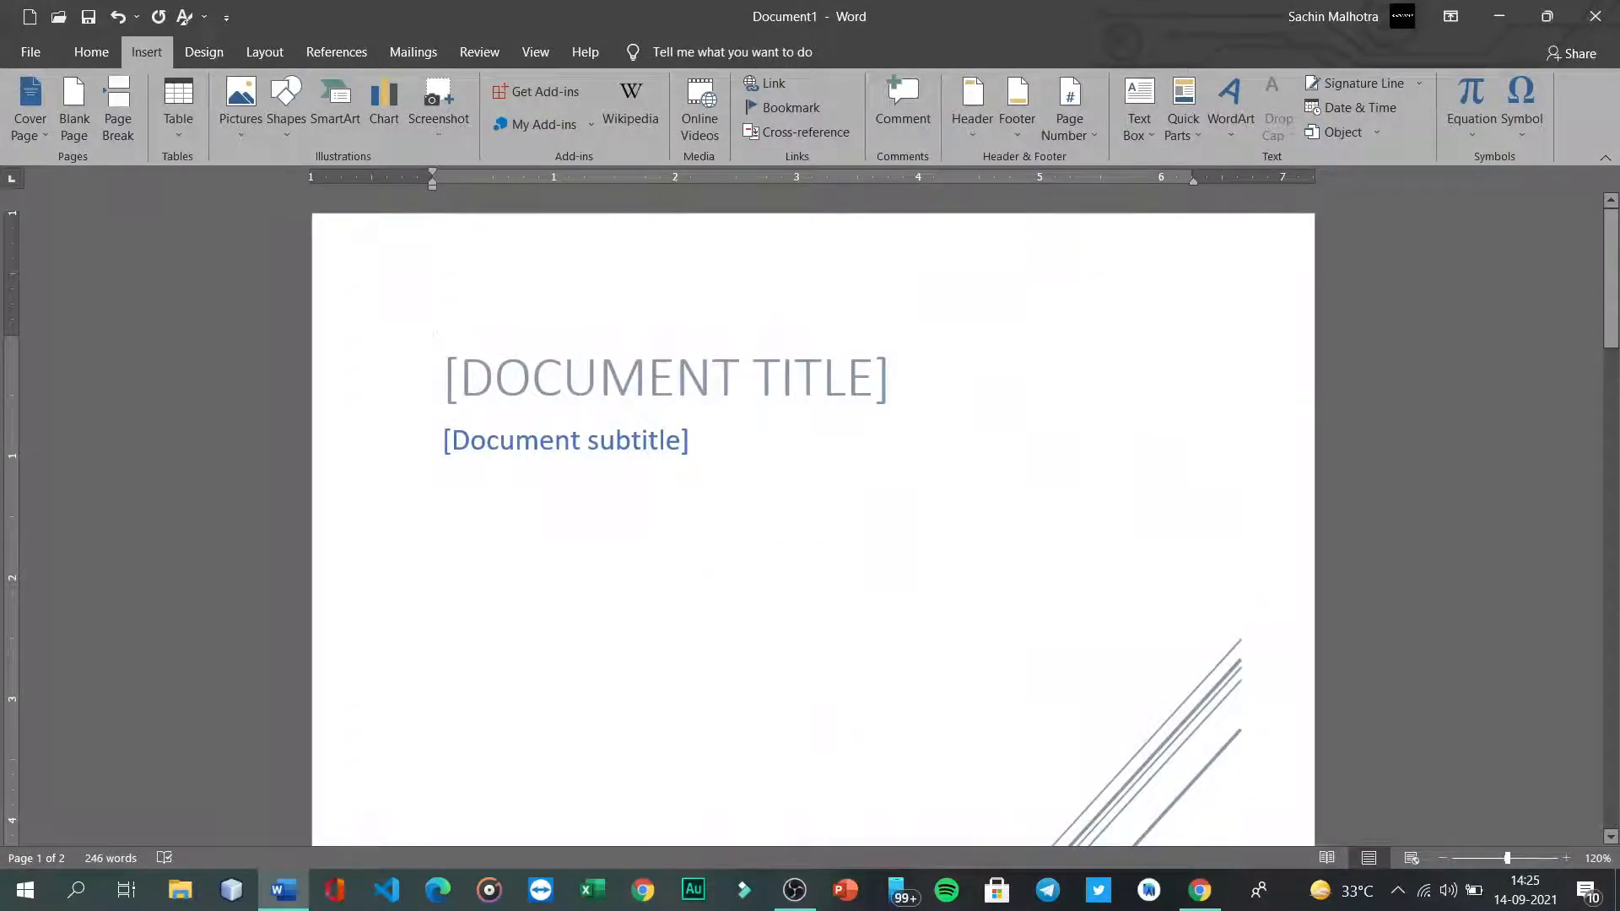
key("ctrl+z")
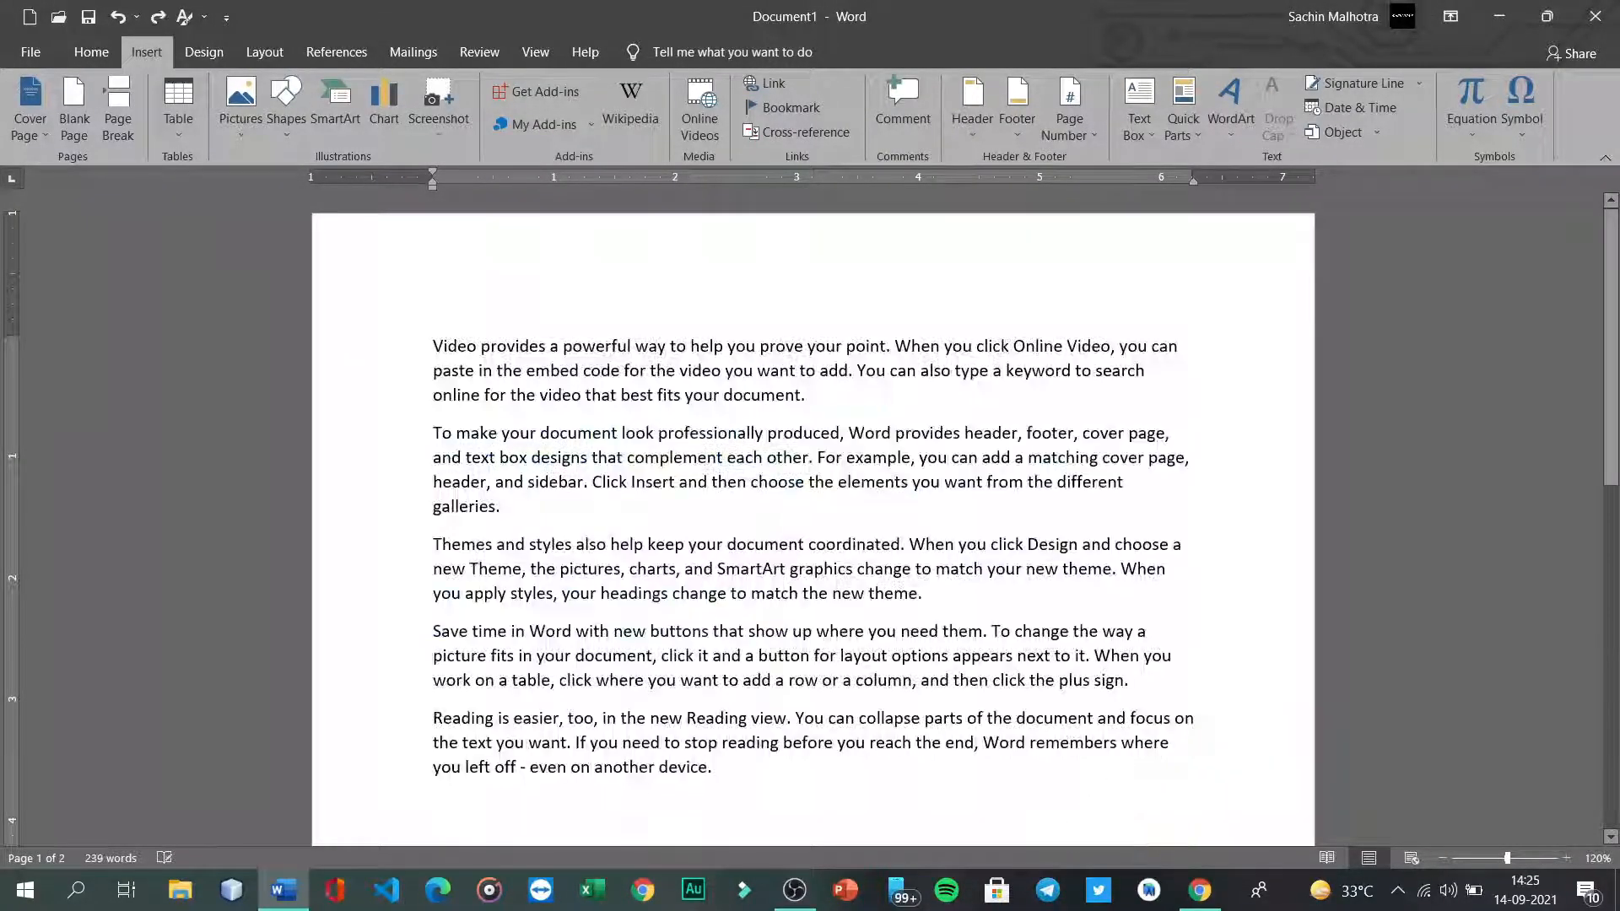
scroll(957, 643, "down", 5)
scroll(957, 644, "up", 5)
Step: Insert the built-in Integral cover page in front of the sample text
left_click(30, 114)
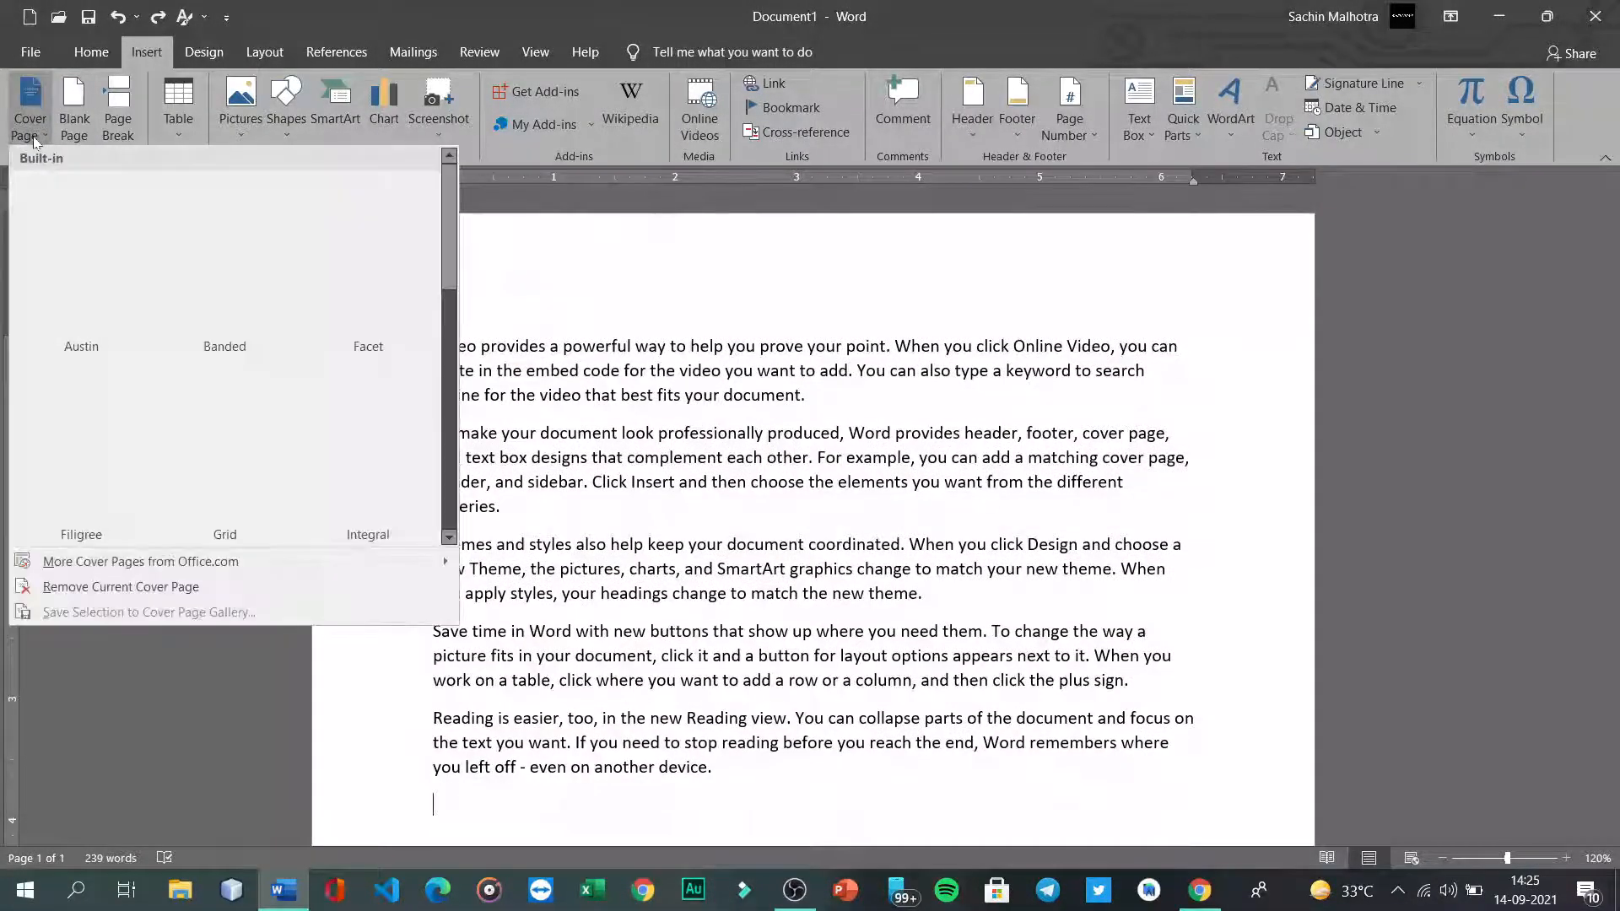
scroll(186, 402, "down", 4)
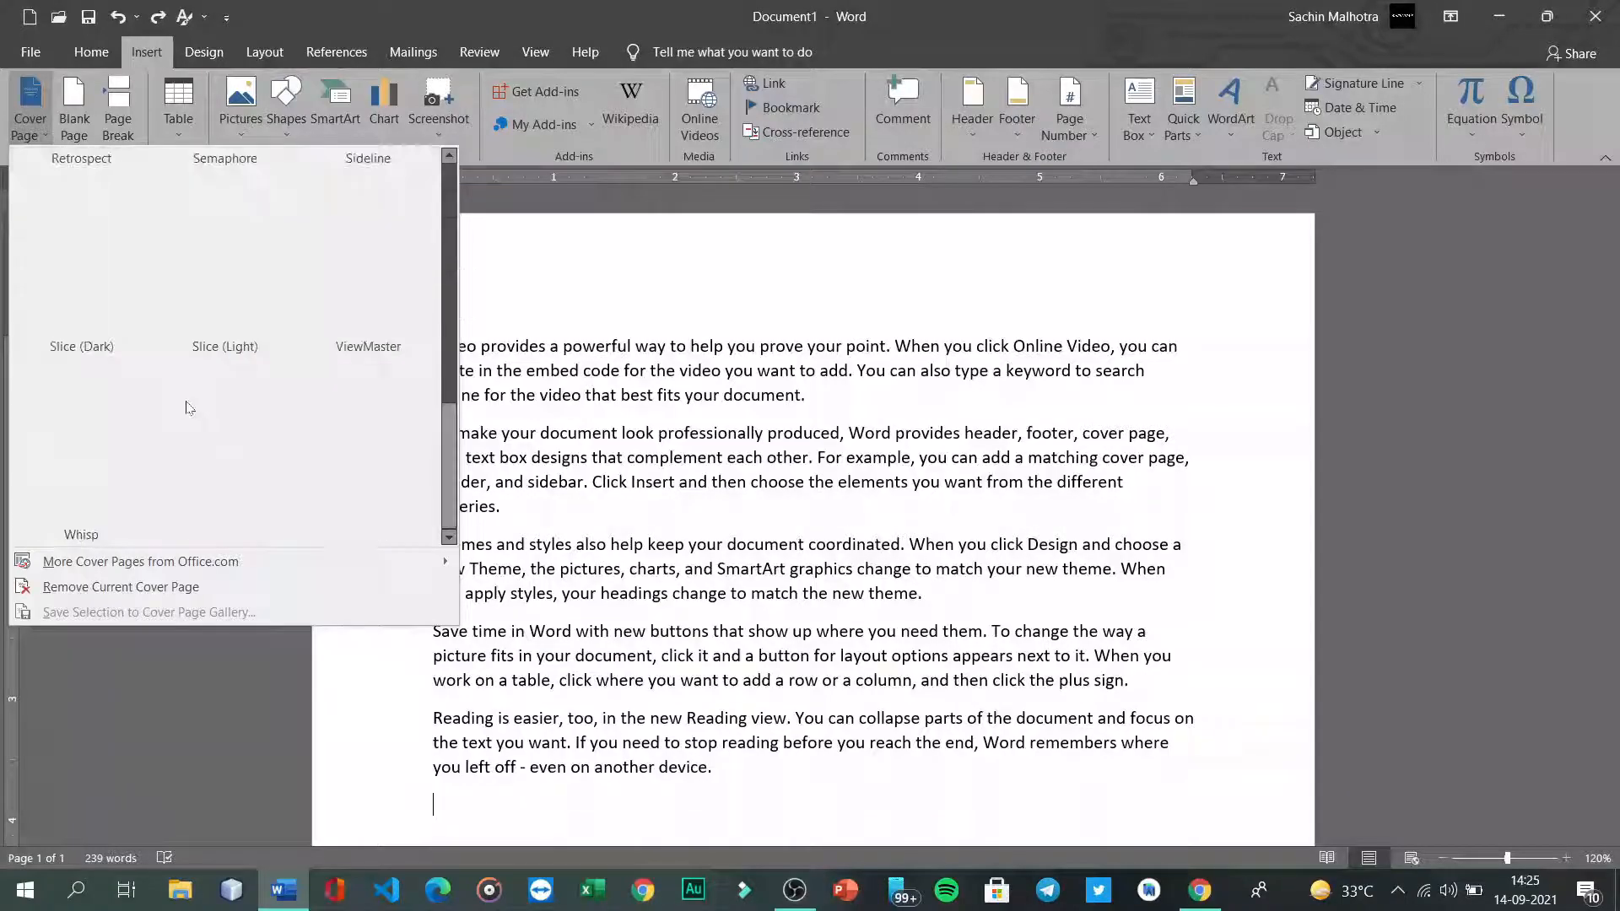
scroll(187, 408, "up", 4)
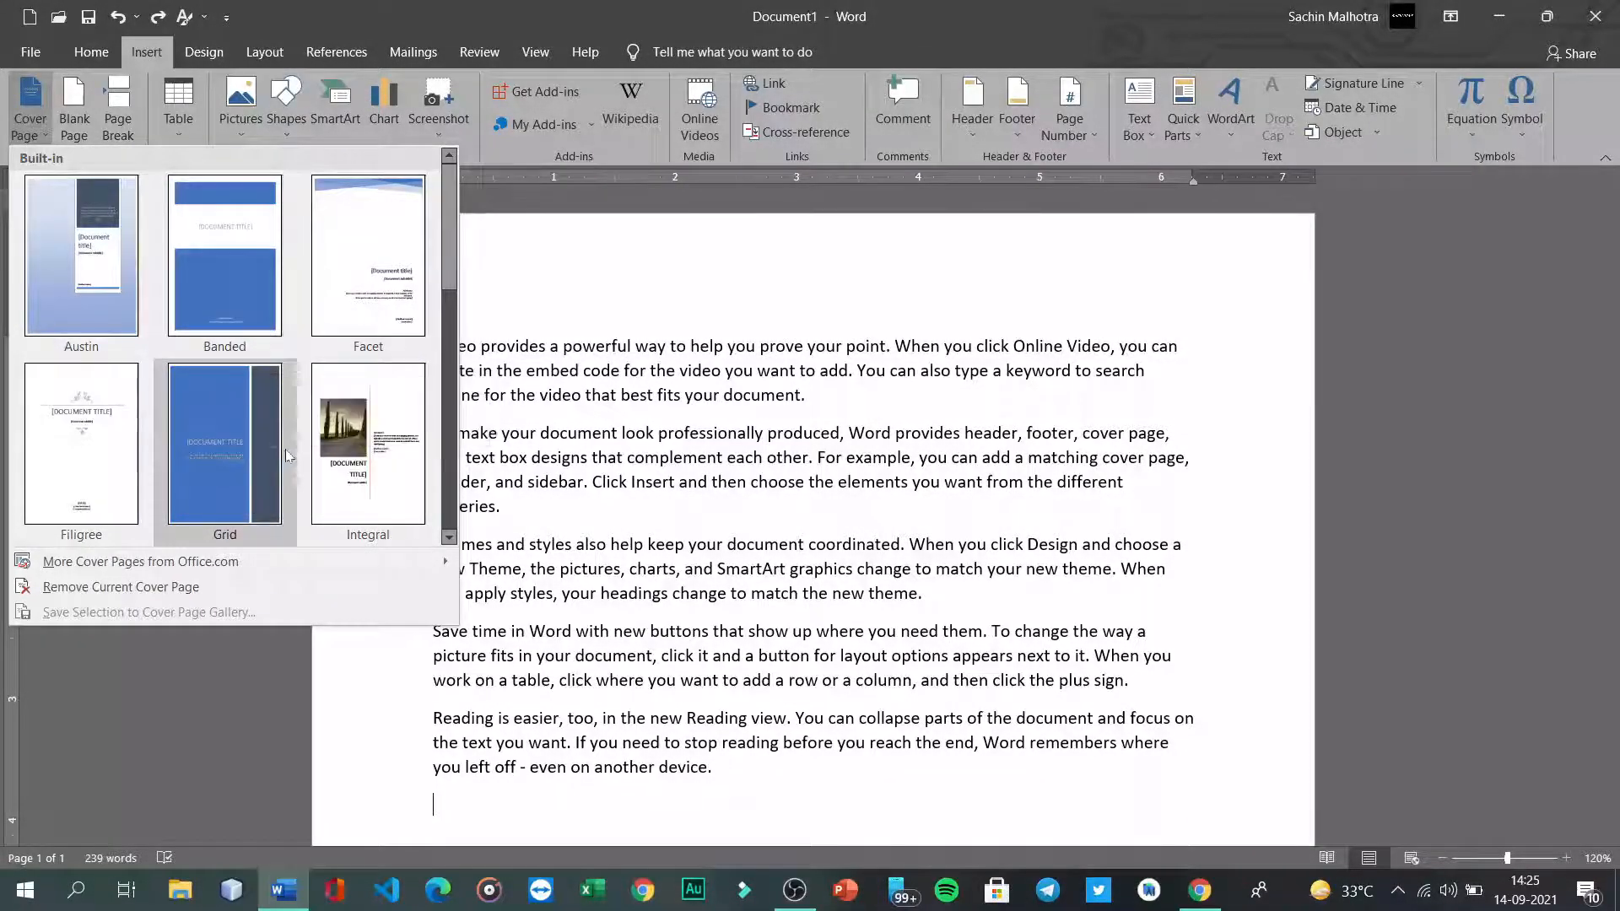
left_click(399, 435)
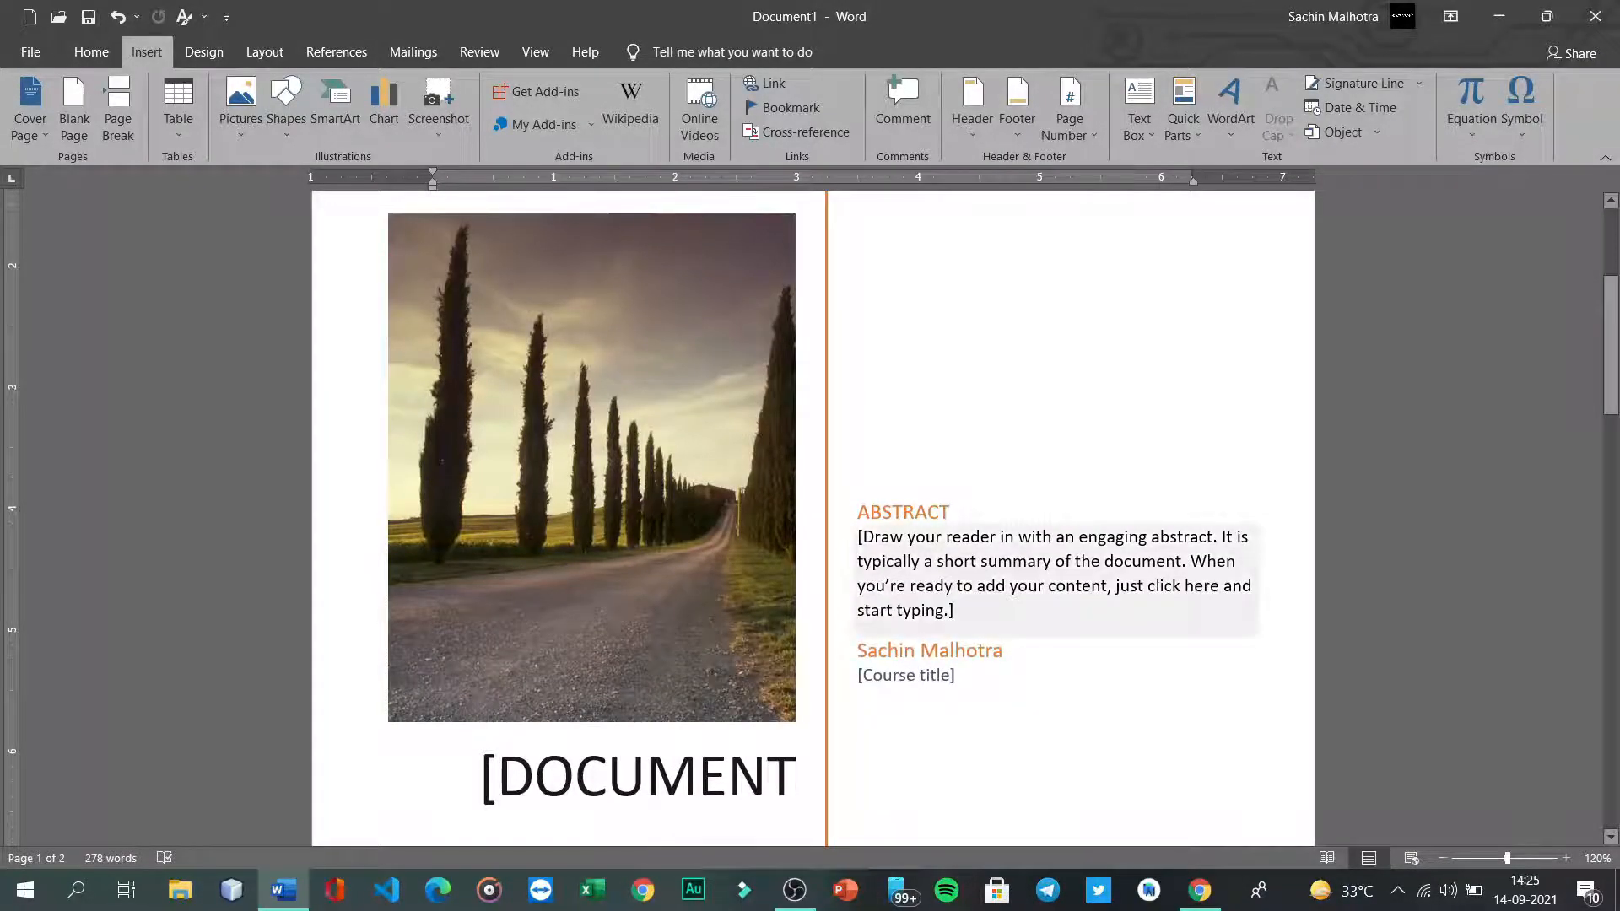
Step: Try to replace the cover page's abstract placeholder with sample text using =rand(1)
left_click(886, 557)
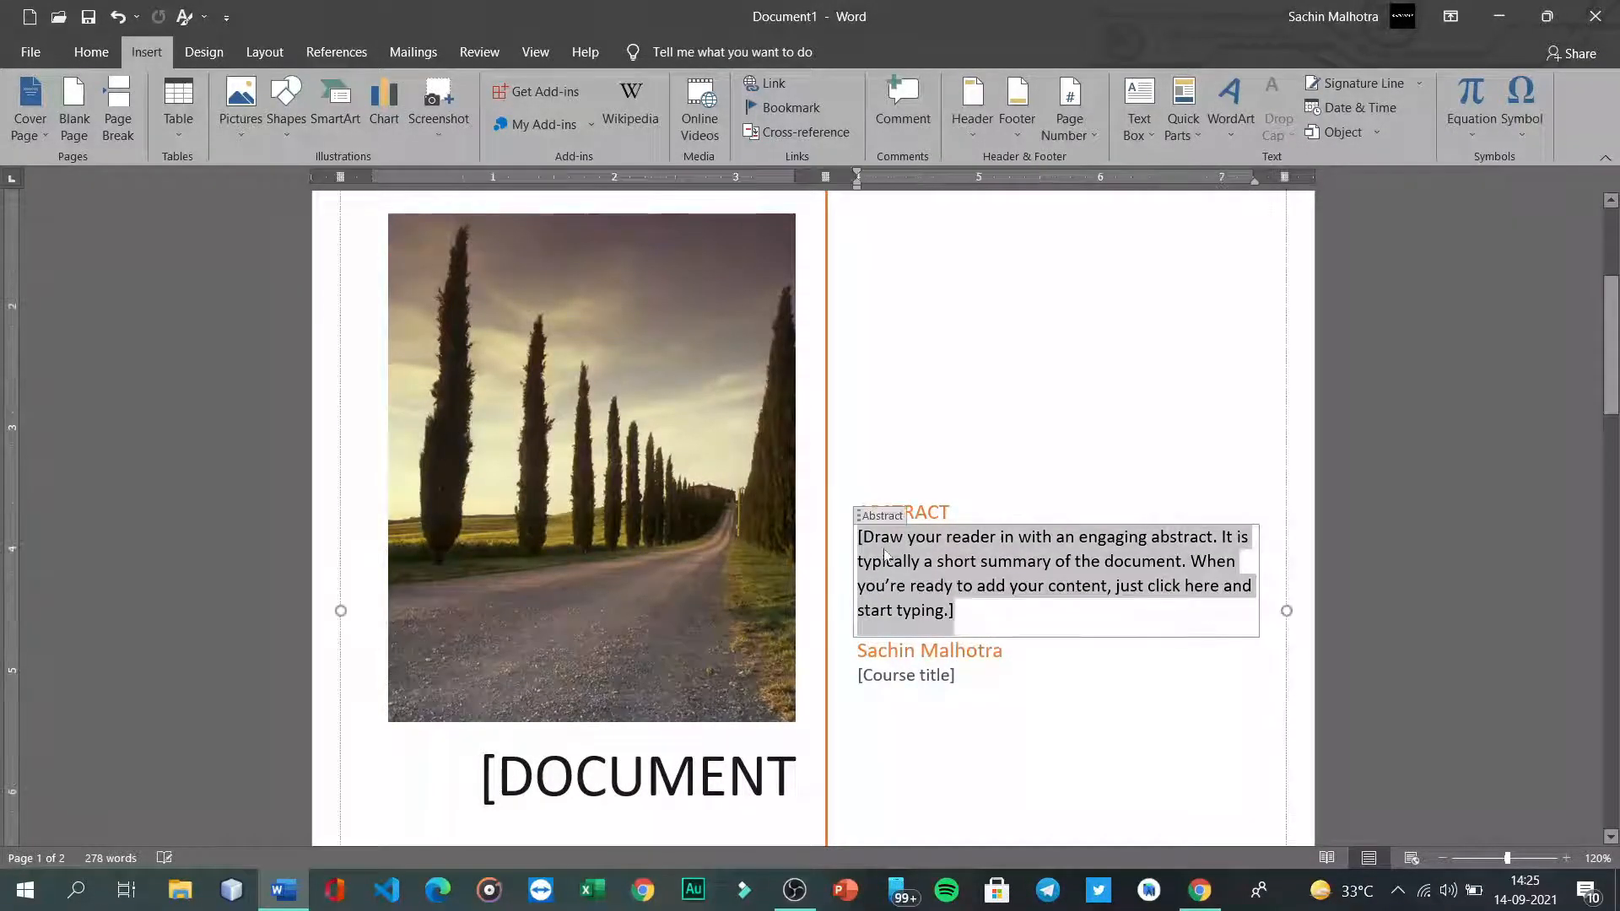
key("Delete")
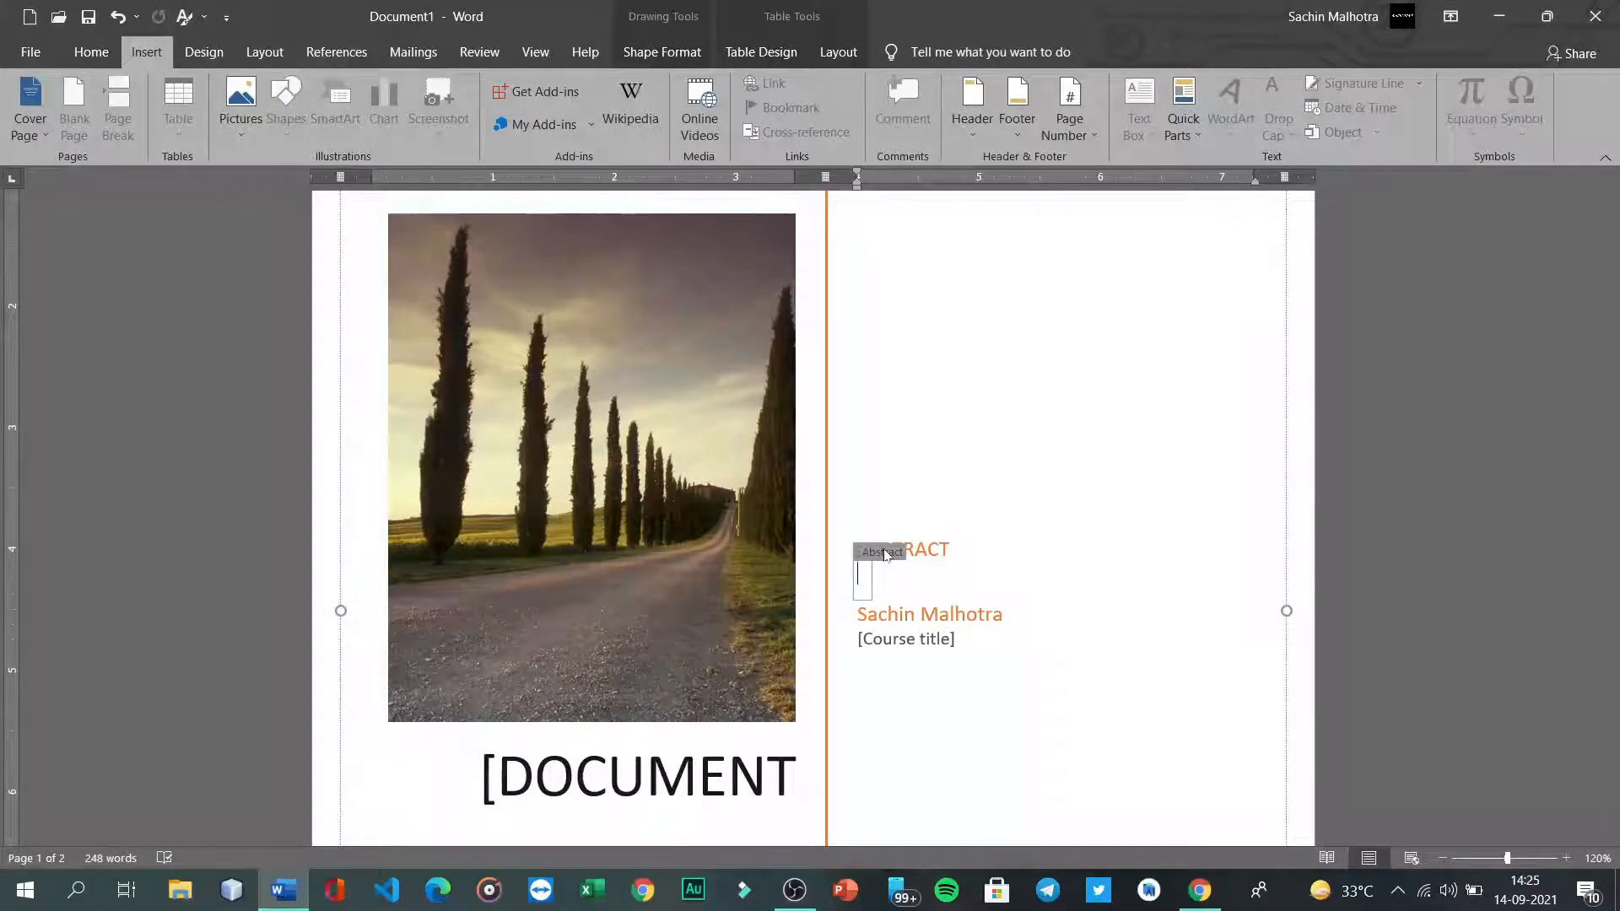
type("=rand(1)")
key("BackSpace")
key("BackSpace")
key("BackSpace")
key("BackSpace")
key("BackSpace")
key("BackSpace")
key("BackSpace")
key("BackSpace")
type("=rand(1)")
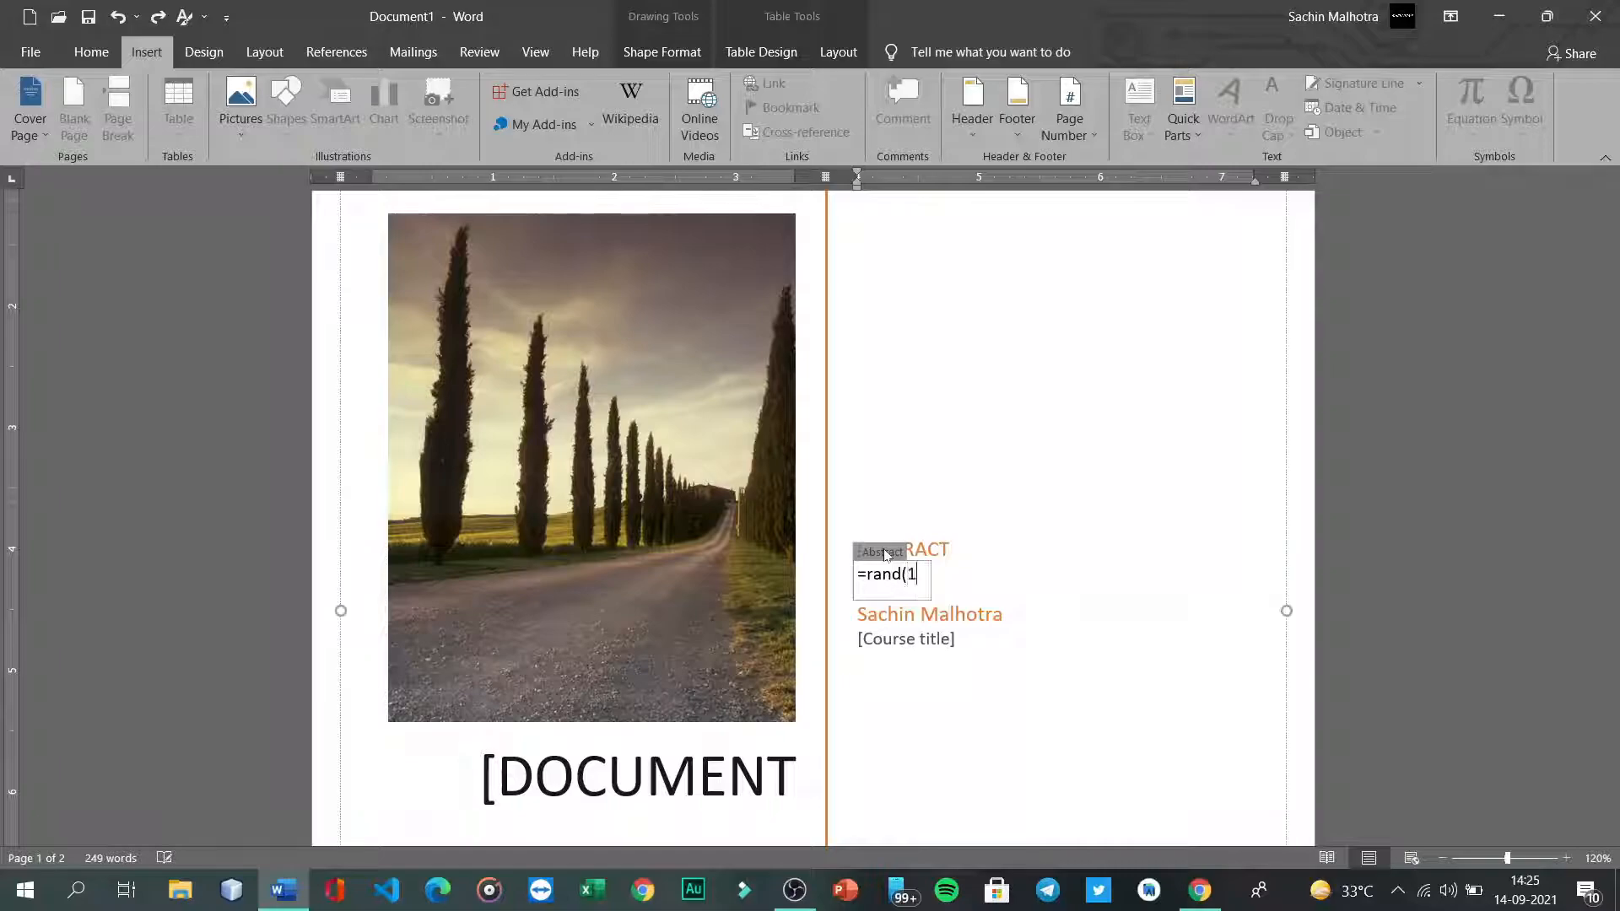
key("BackSpace")
key("BackSpace")
key("BackSpace")
key("BackSpace")
key("BackSpace")
key("BackSpace")
key("BackSpace")
key("BackSpace")
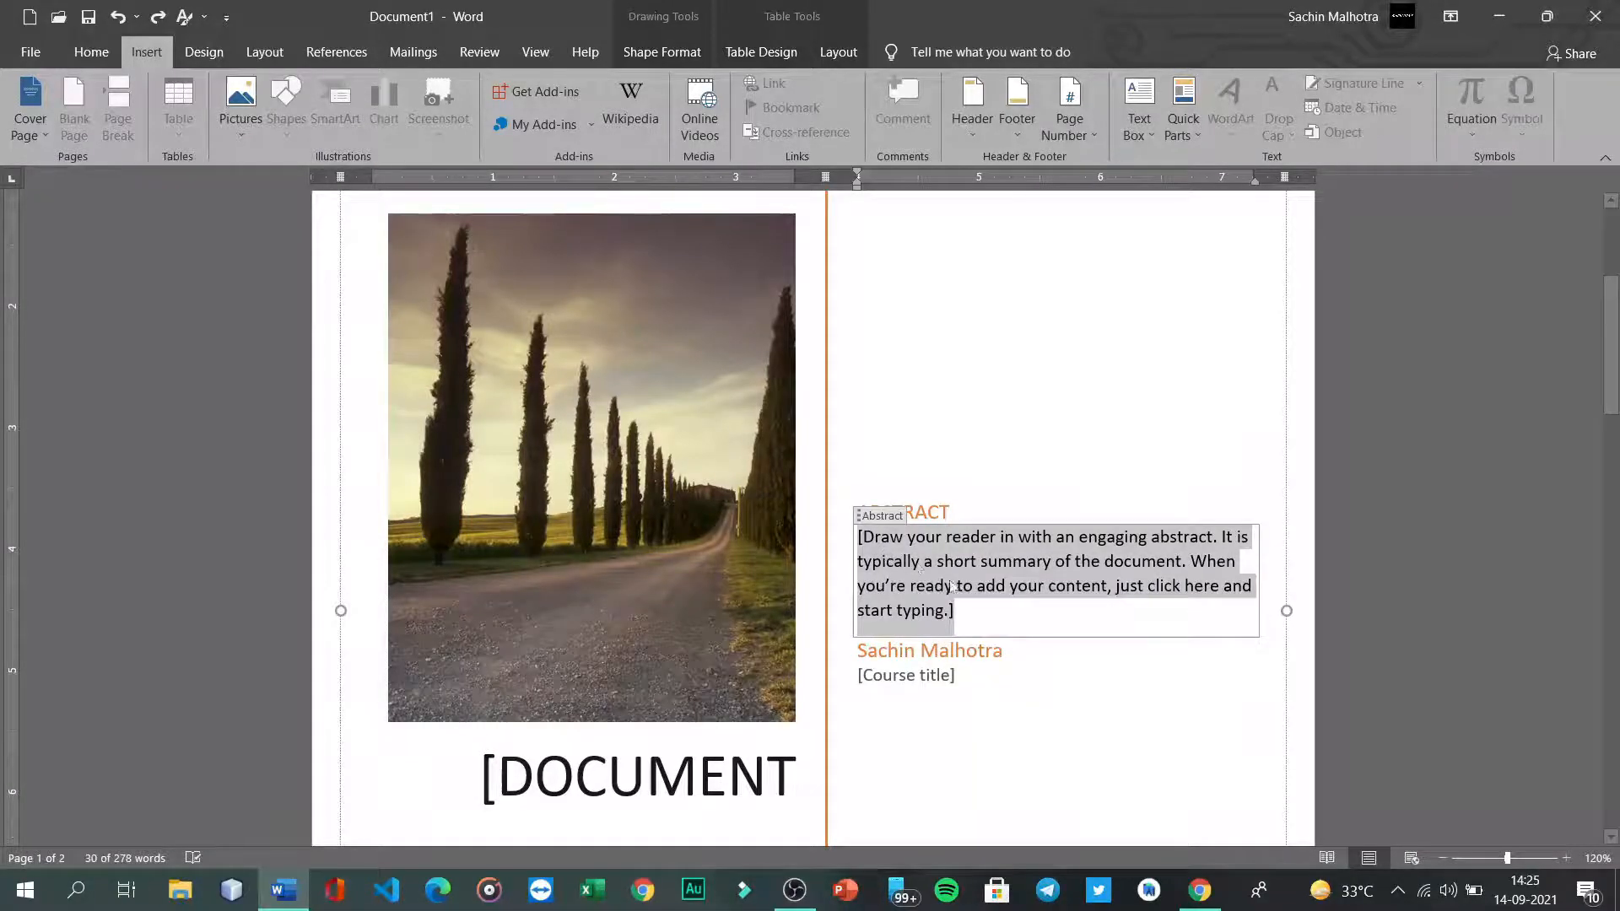
Step: Examine the cover page's author, course title and document title fields and the sample text on the following page
left_click(1002, 650)
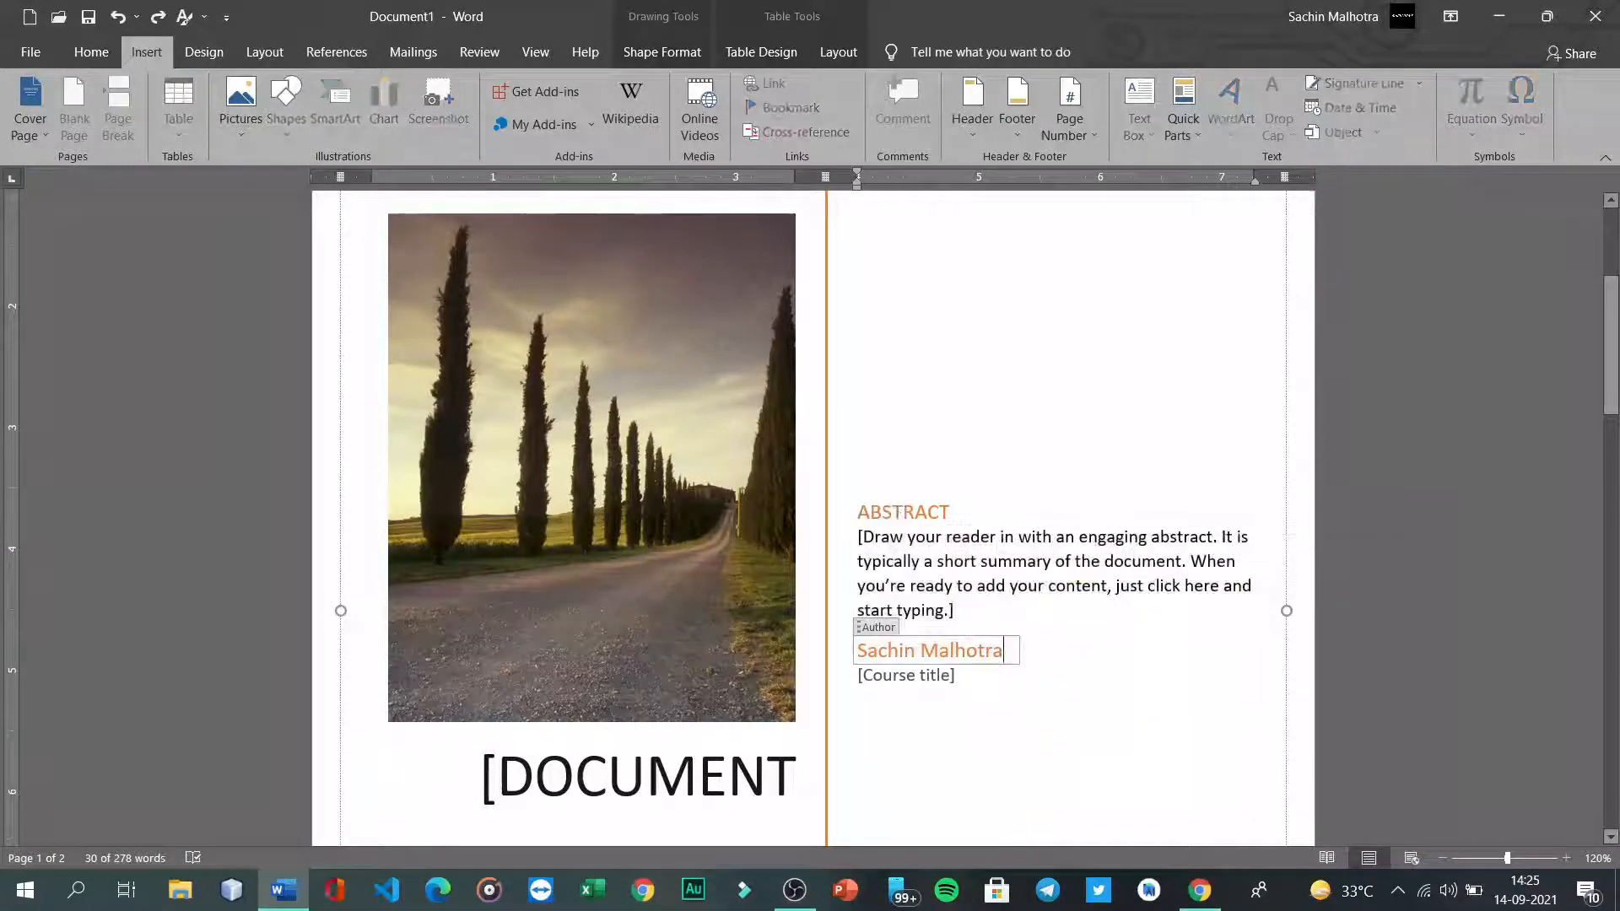
key("Down")
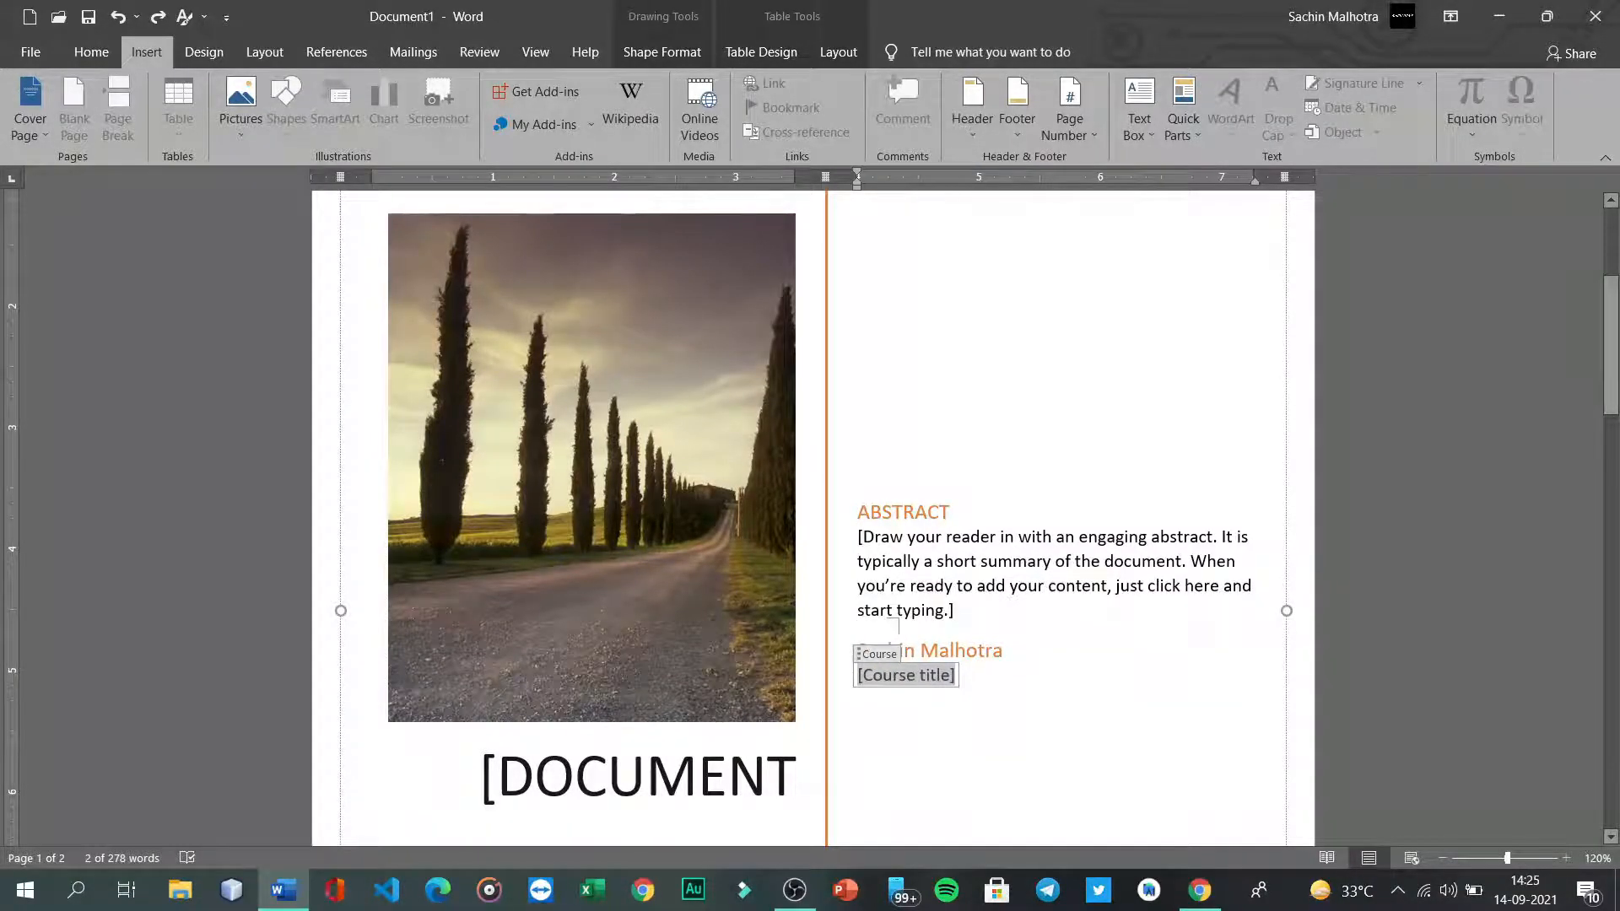
scroll(992, 752, "down", 3)
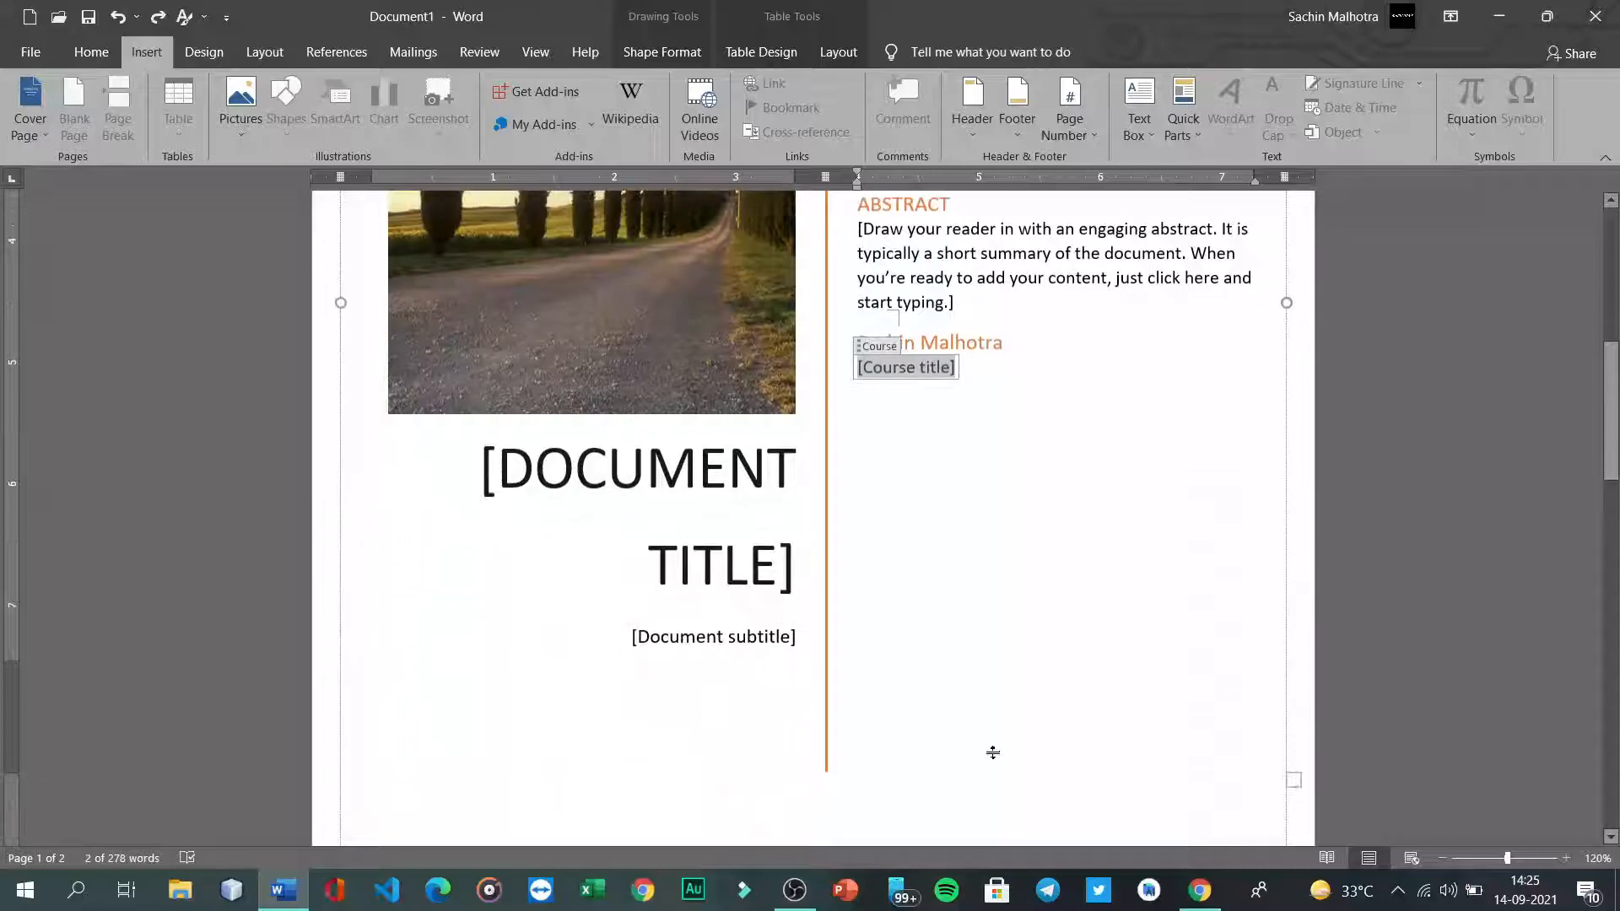
scroll(992, 752, "up", 3)
scroll(992, 751, "down", 12)
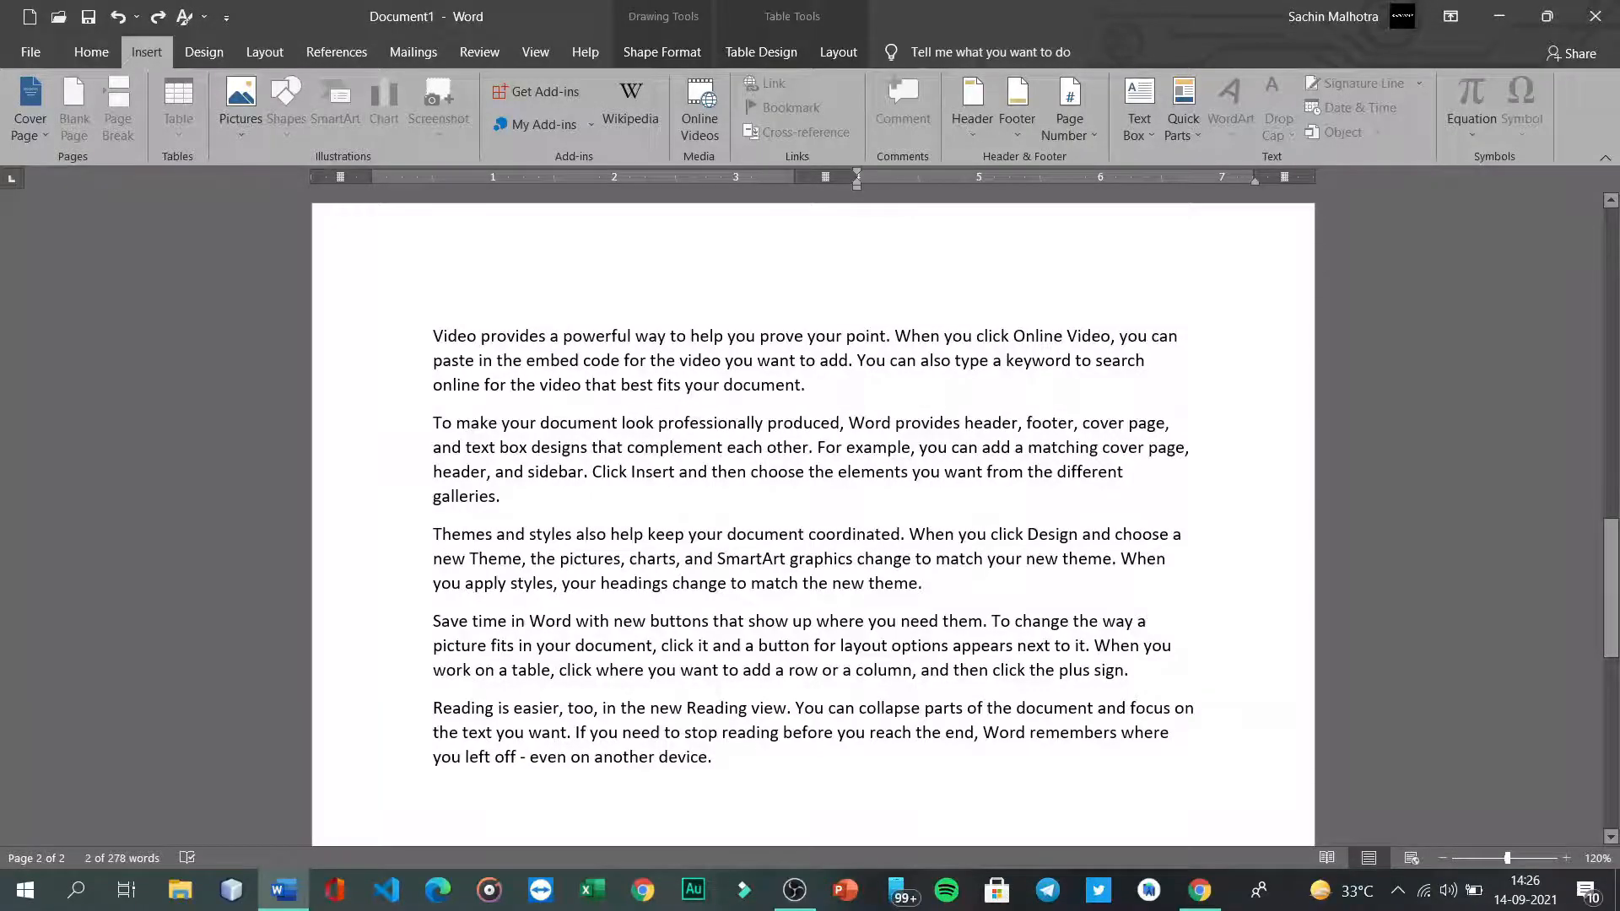
Step: Delete the tree-lined road picture from the cover page
scroll(992, 752, "up", 5)
scroll(992, 752, "up", 3)
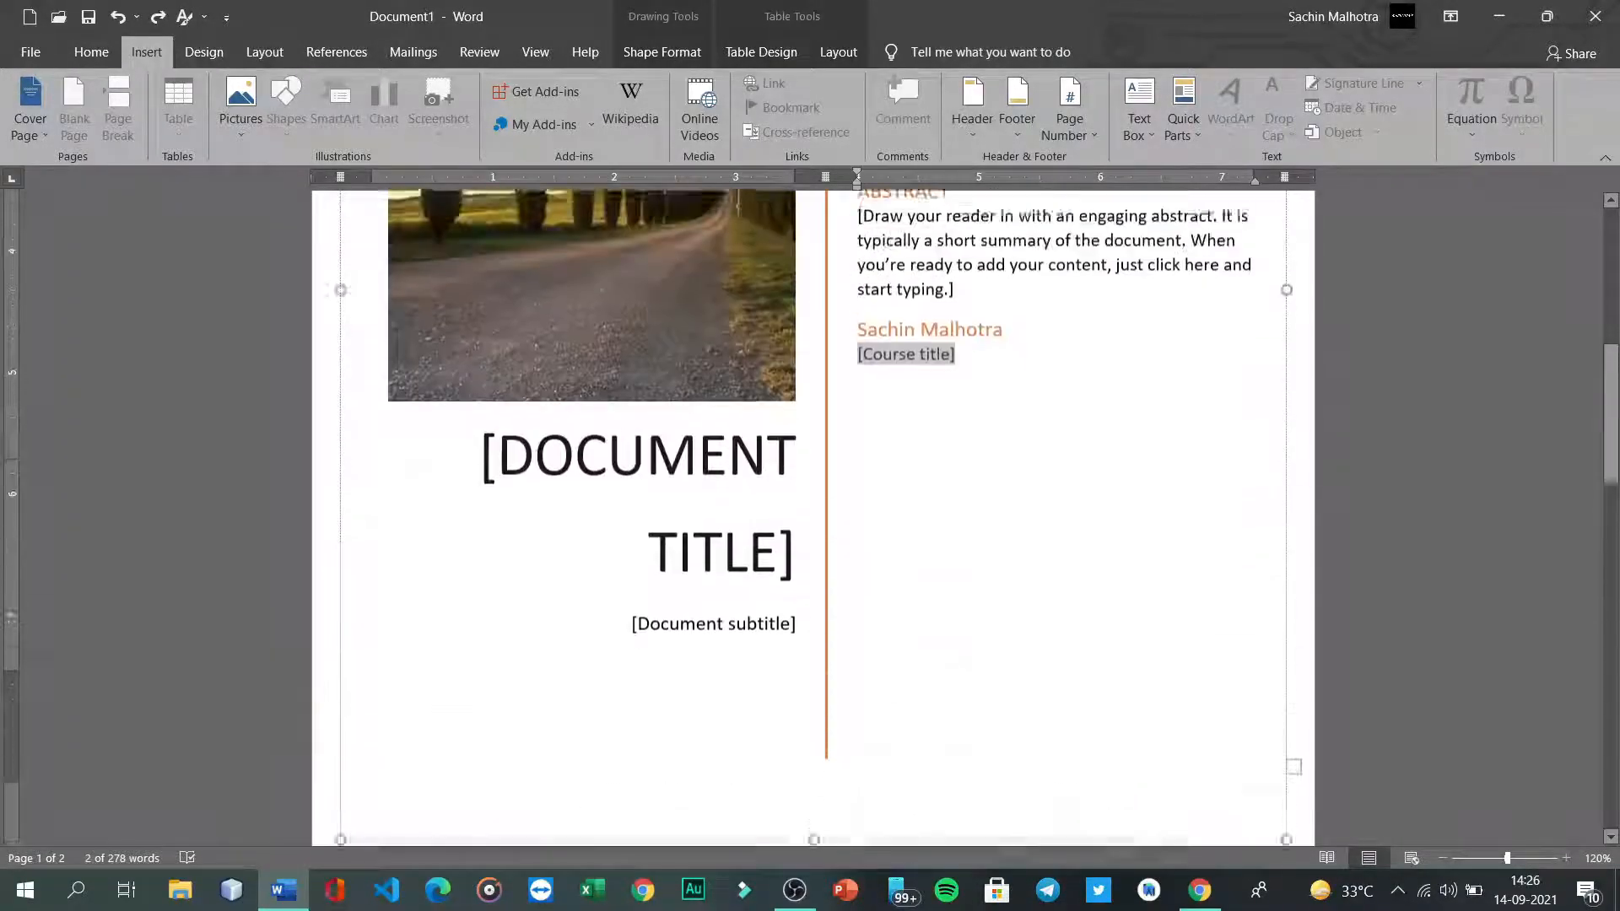
scroll(614, 401, "up", 2)
left_click(614, 401)
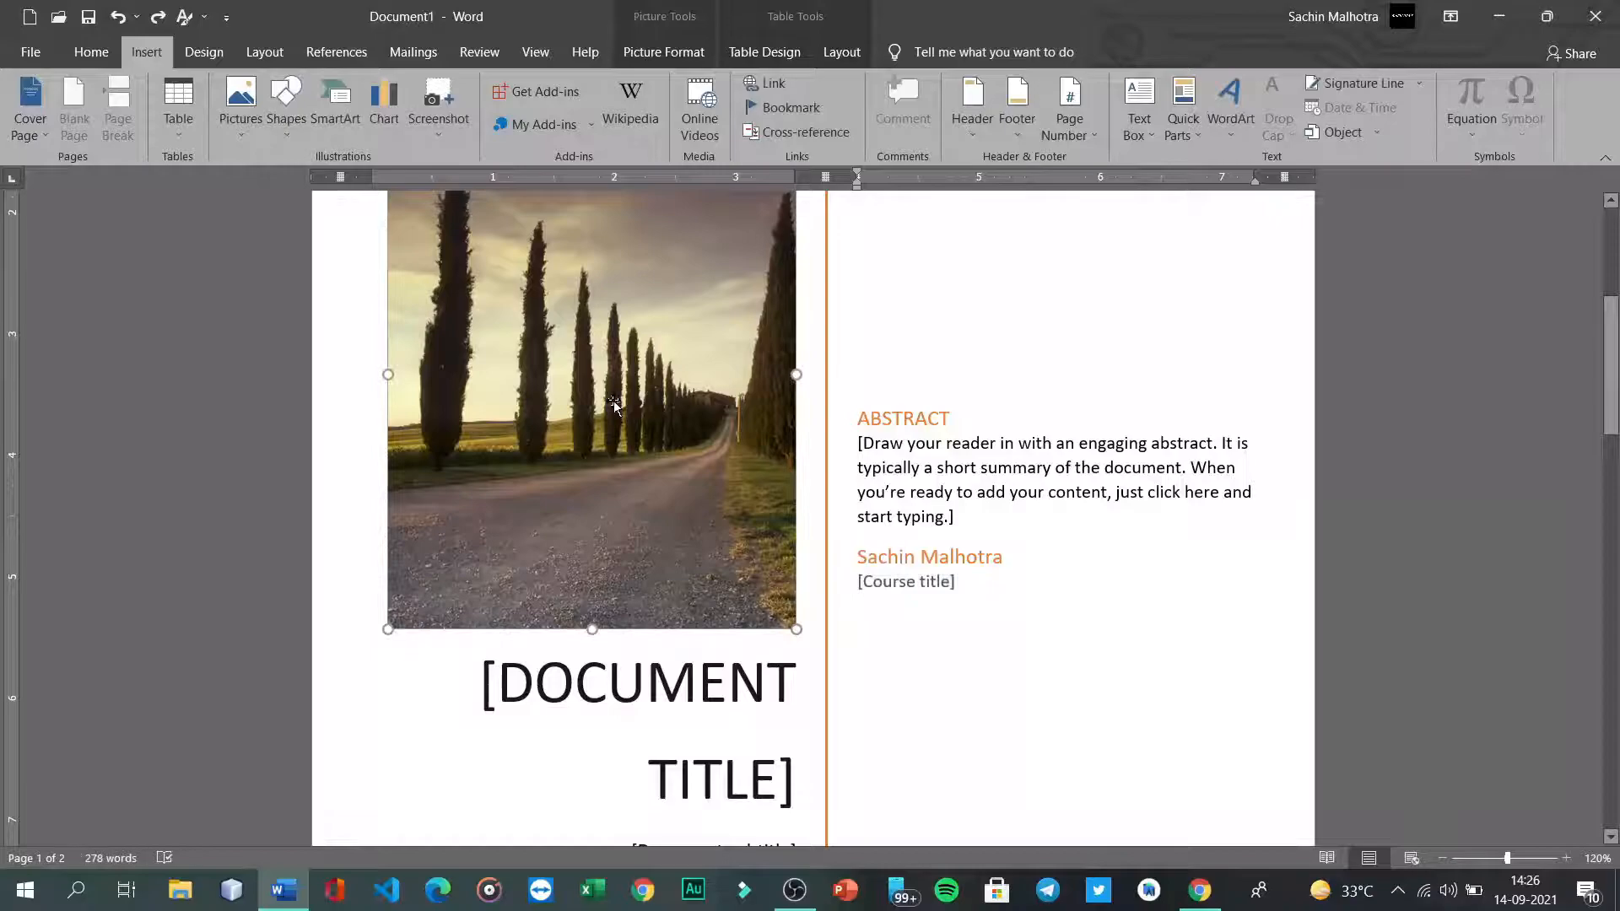
scroll(614, 401, "up", 2)
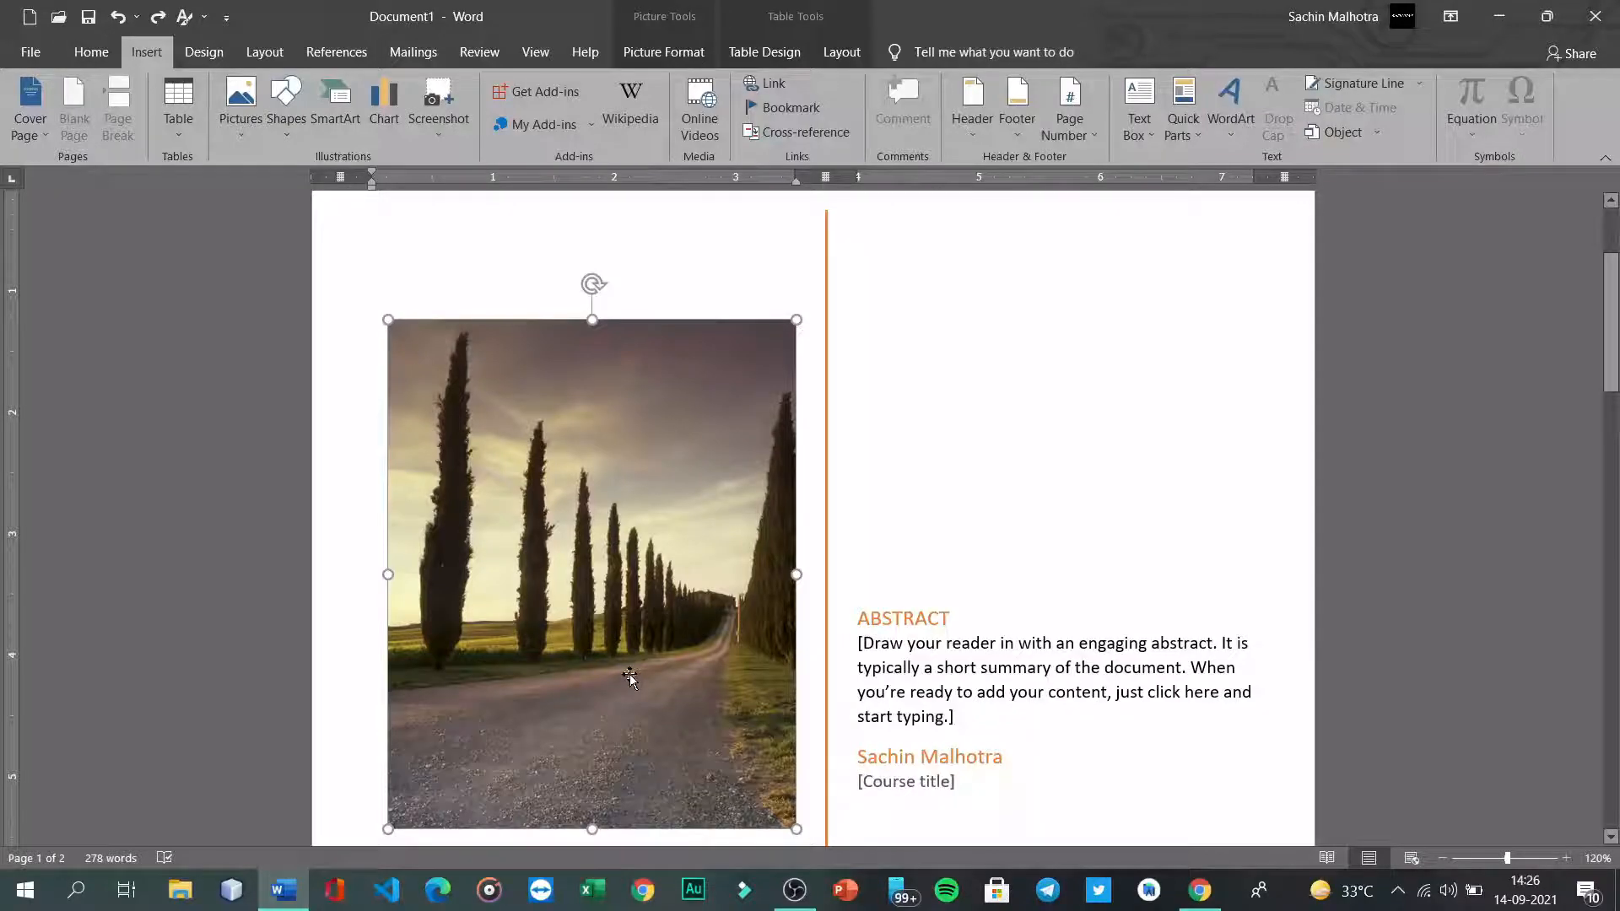
scroll(629, 678, "down", 3)
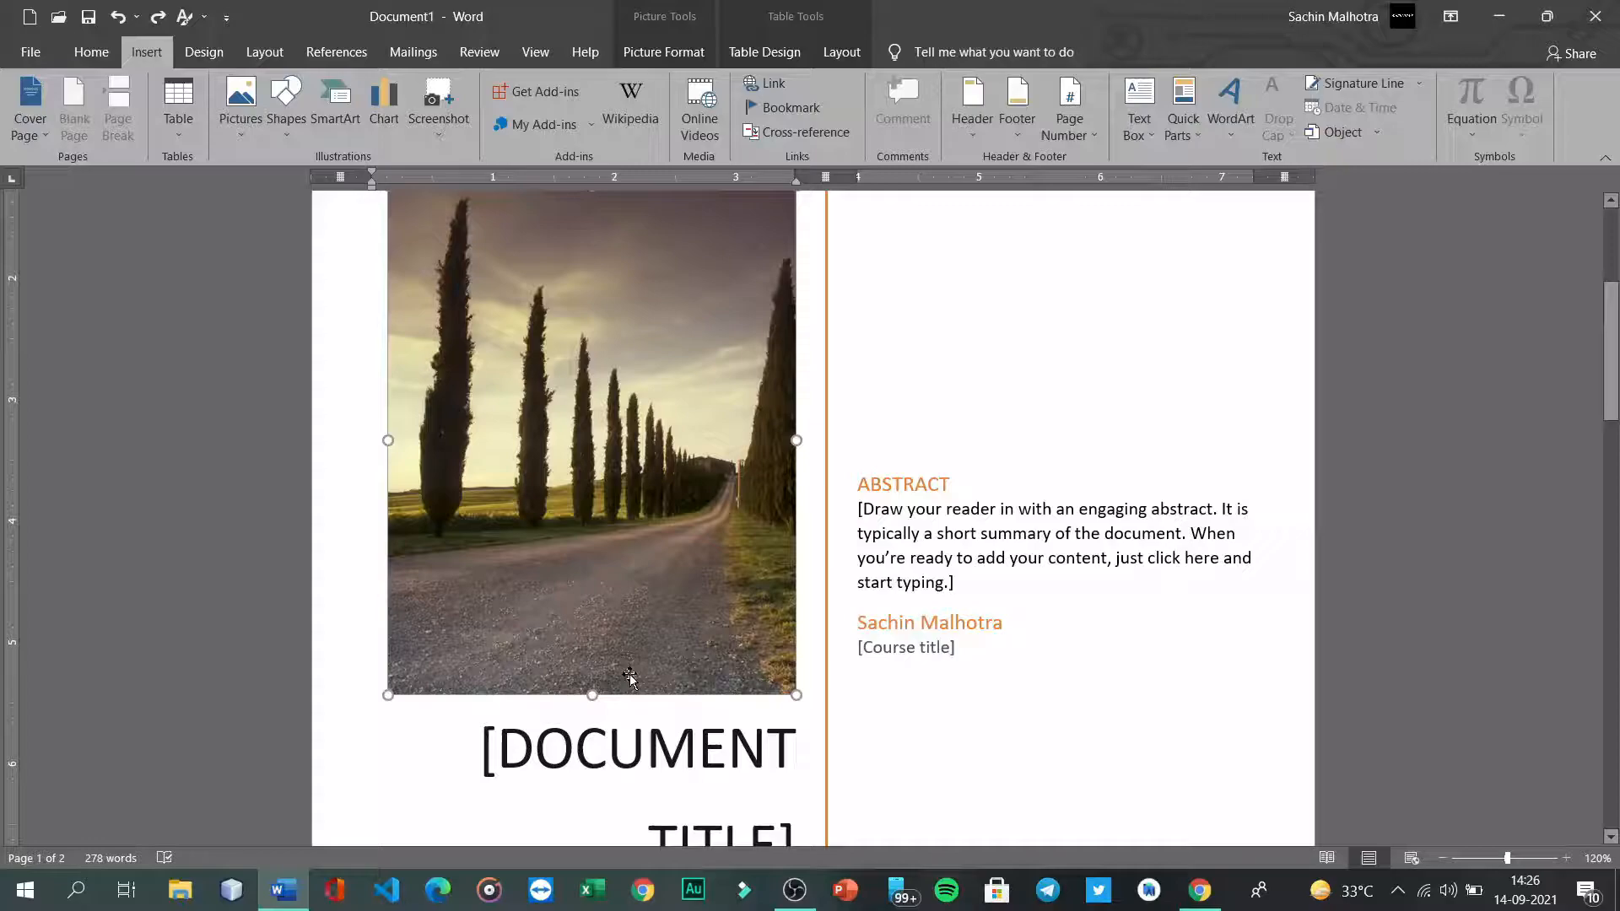
left_click(248, 140)
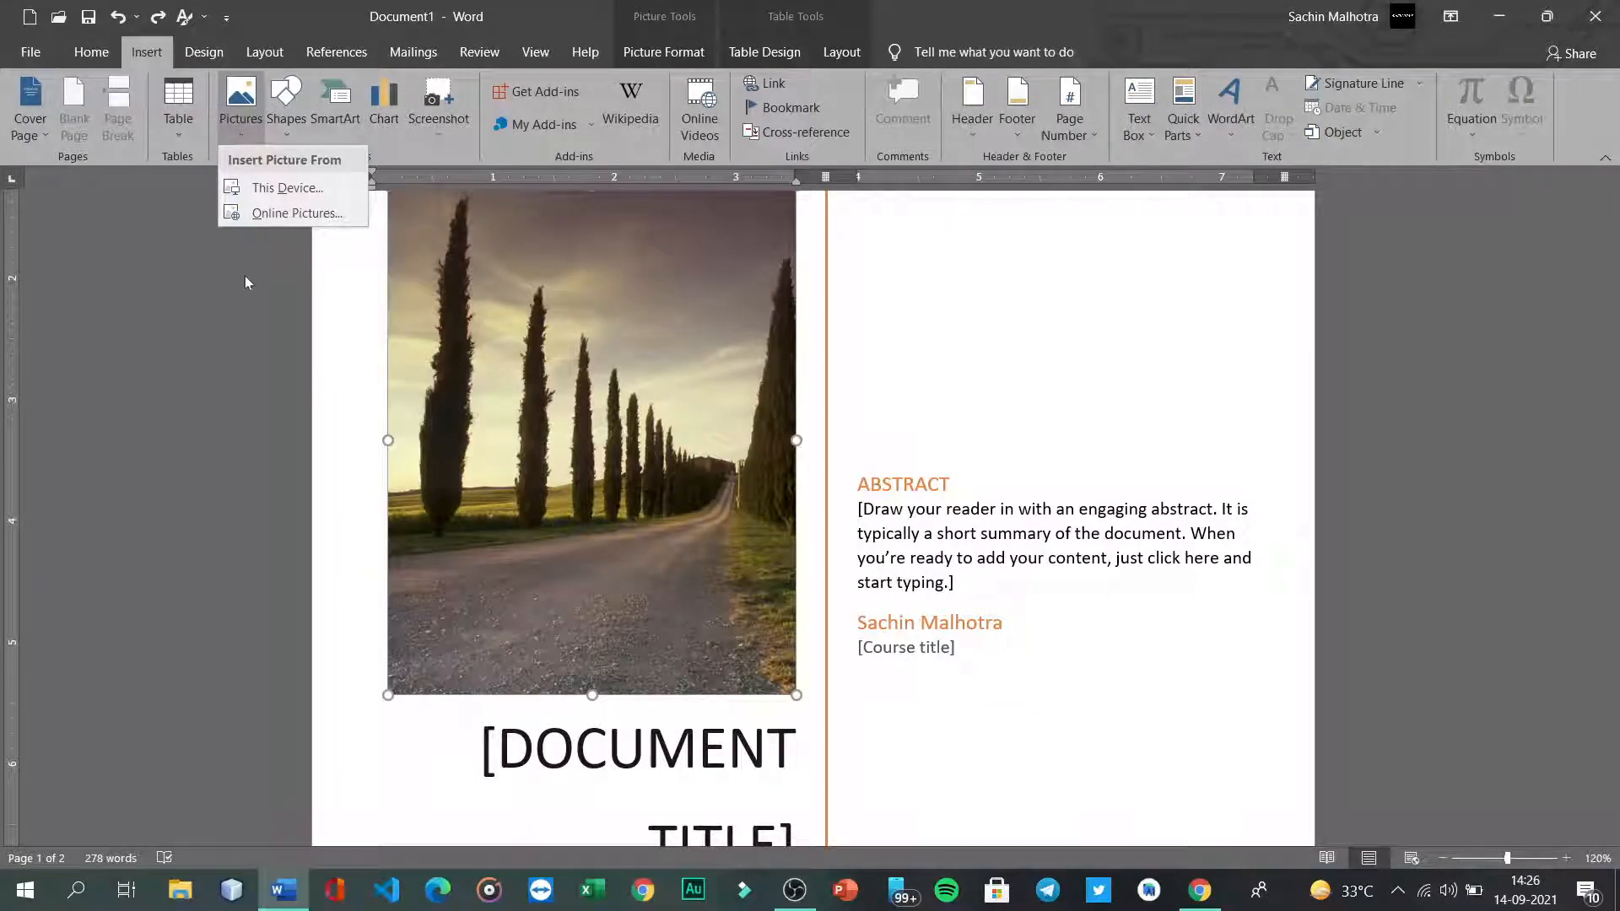
left_click(377, 537)
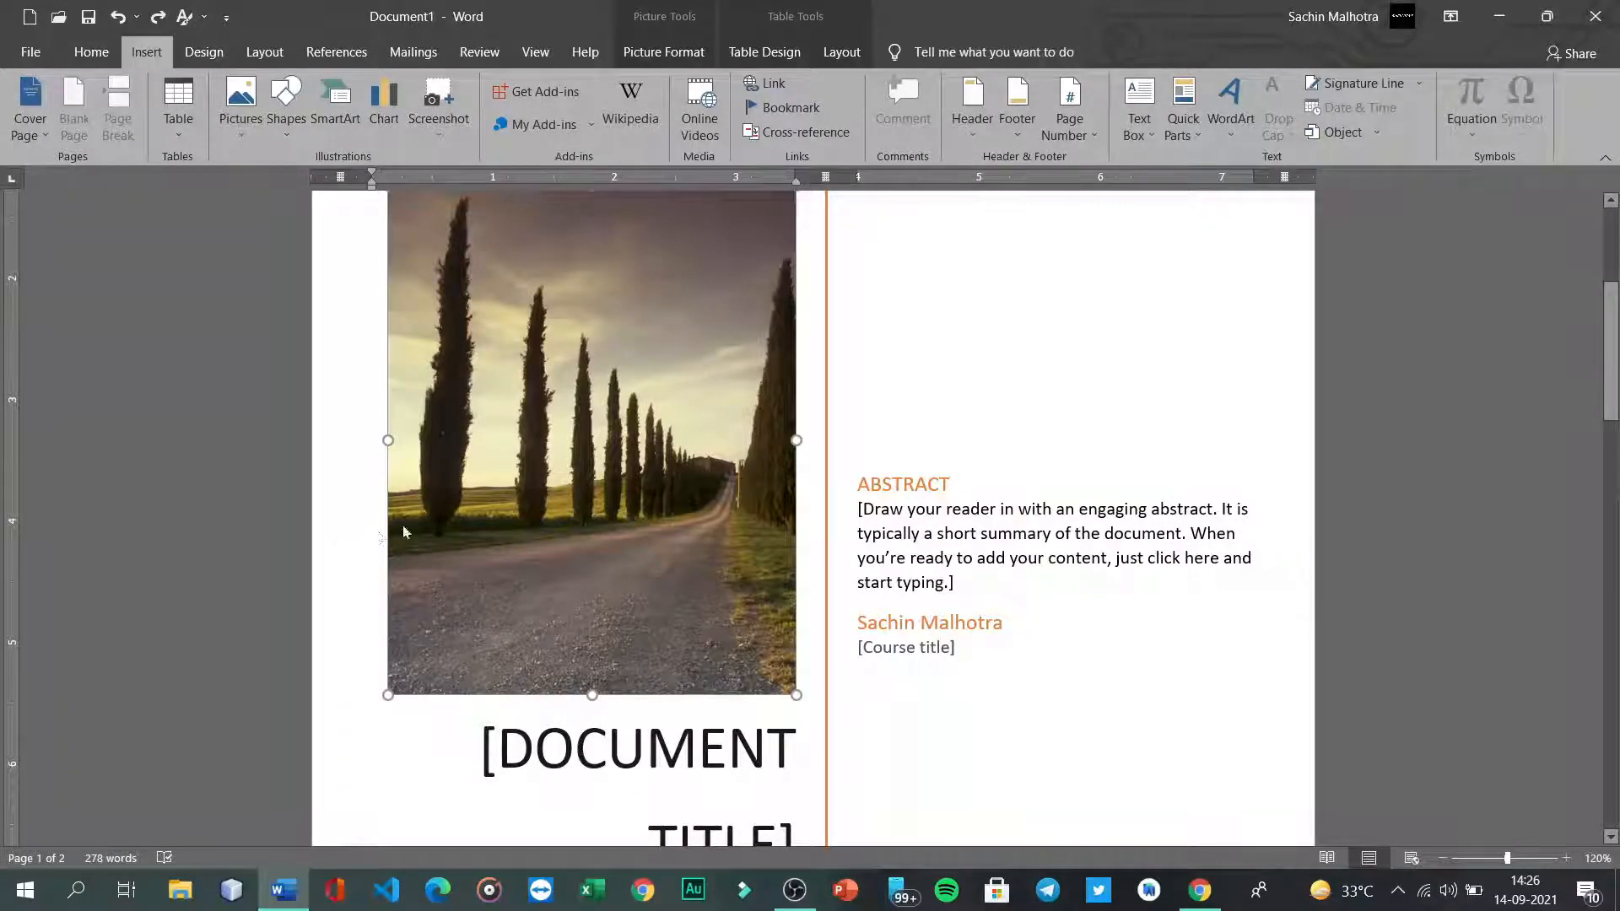
key("Delete")
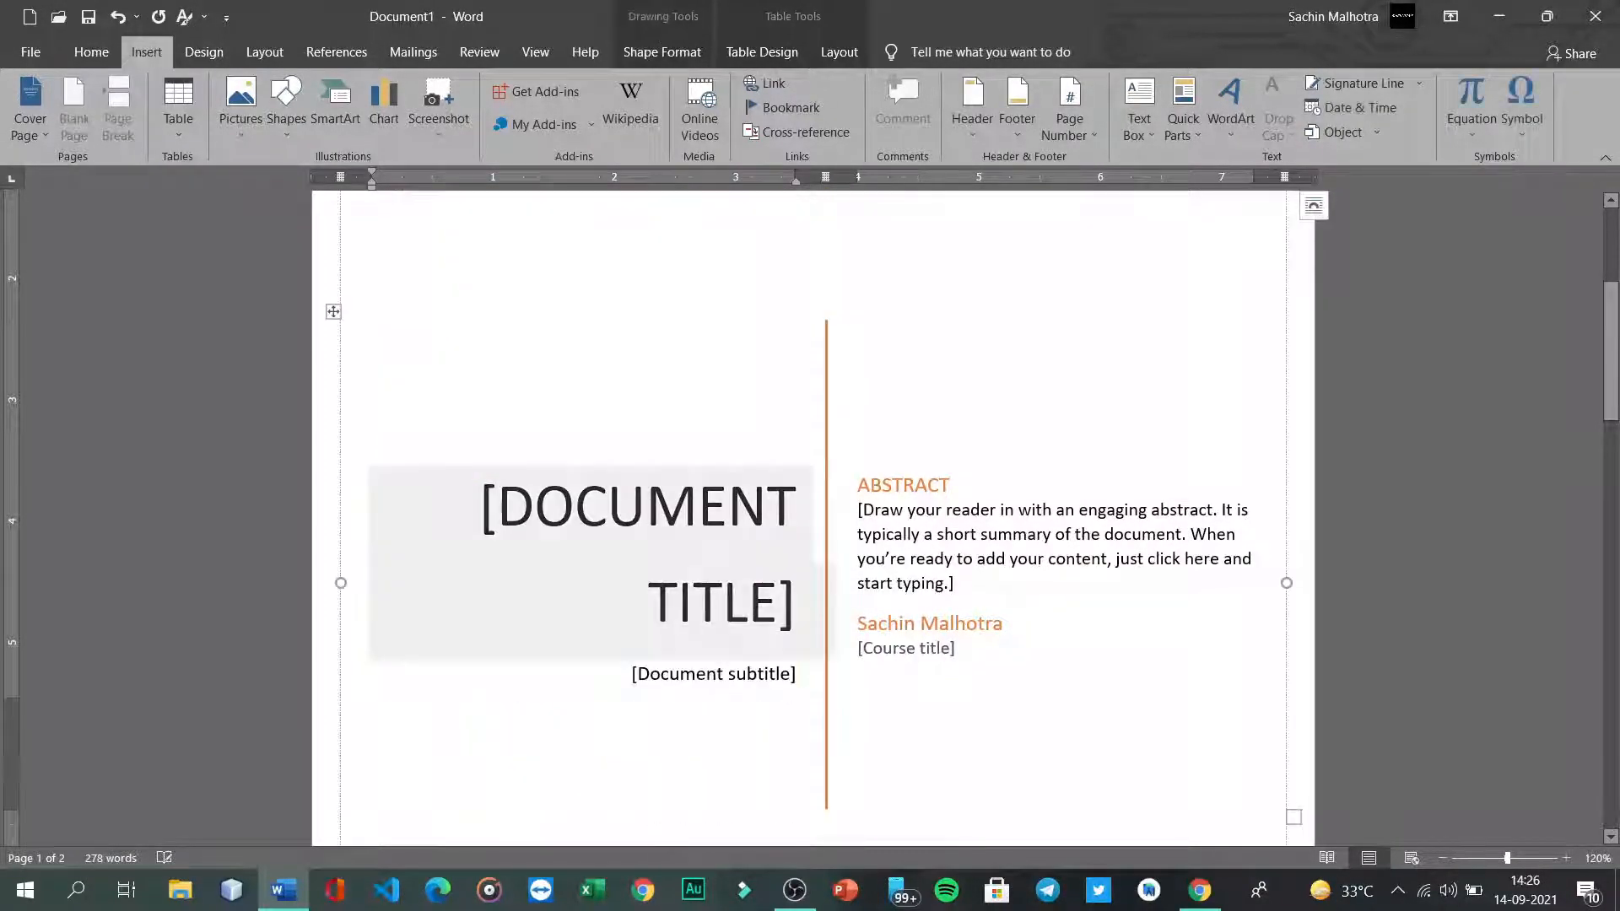
Step: Select the cover page's title block and replace it with the red car picture from an online search for "cars"
left_click(567, 301)
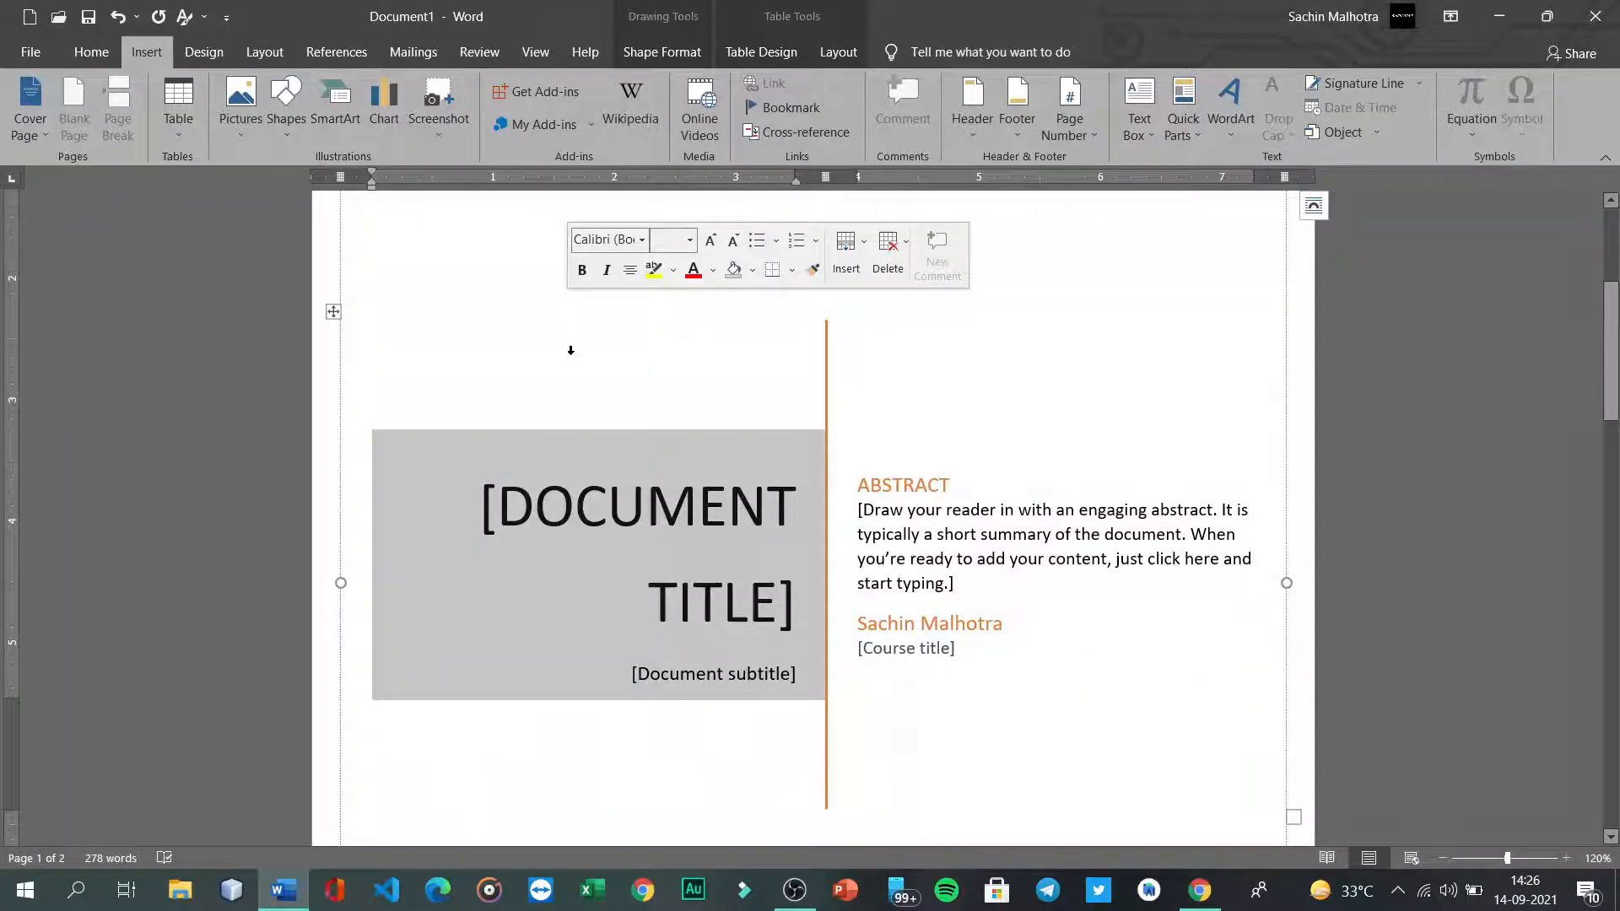
left_click(240, 108)
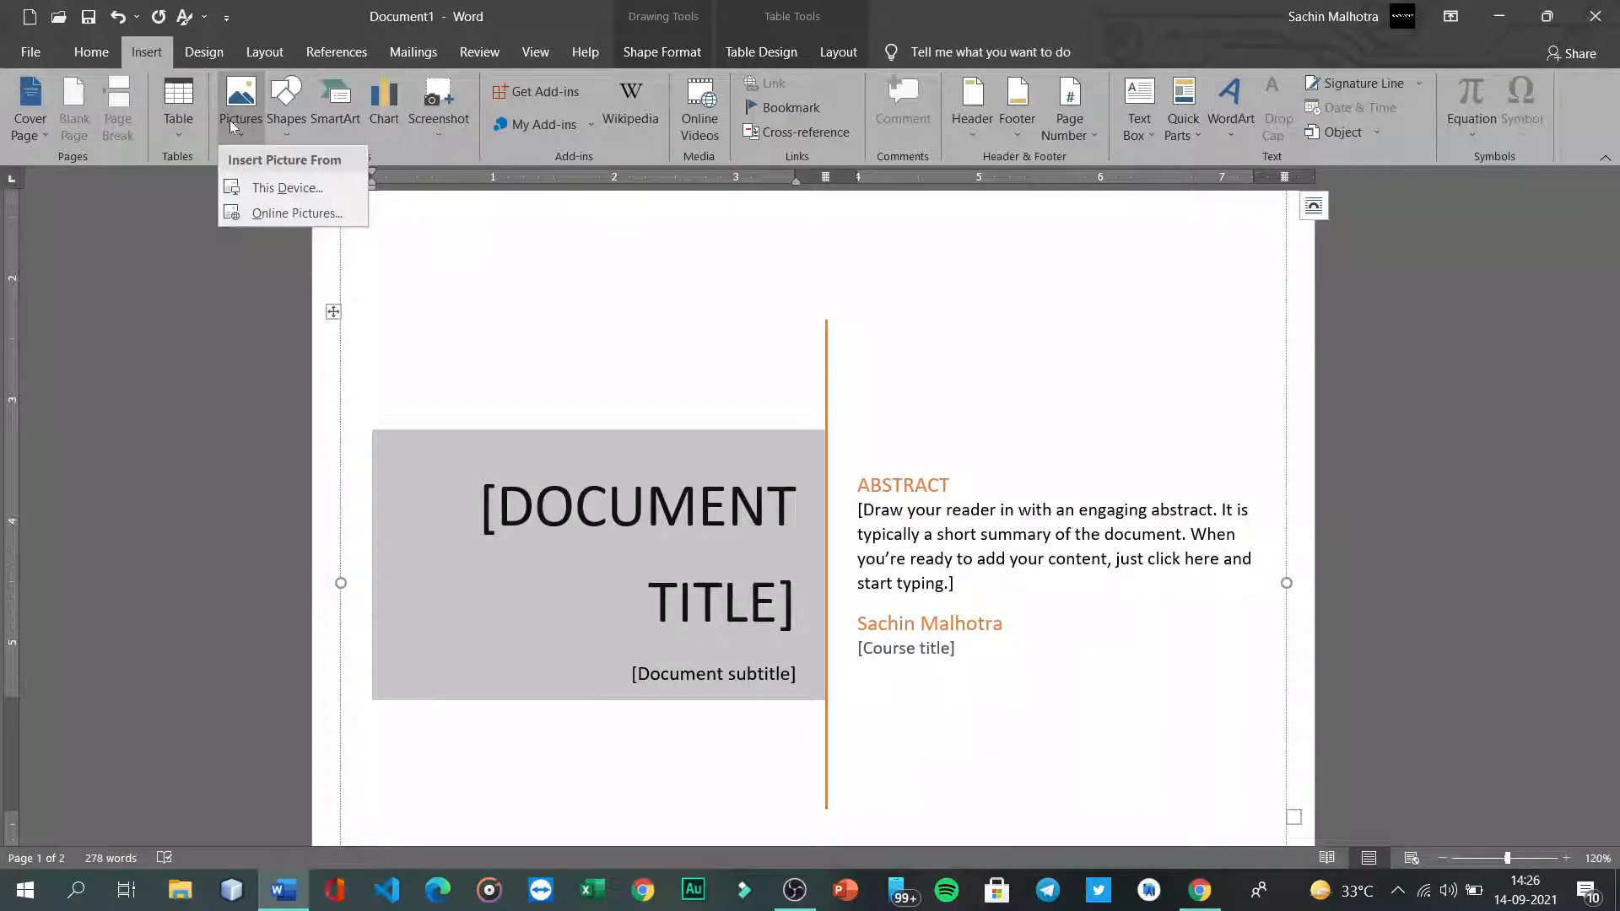
left_click(258, 215)
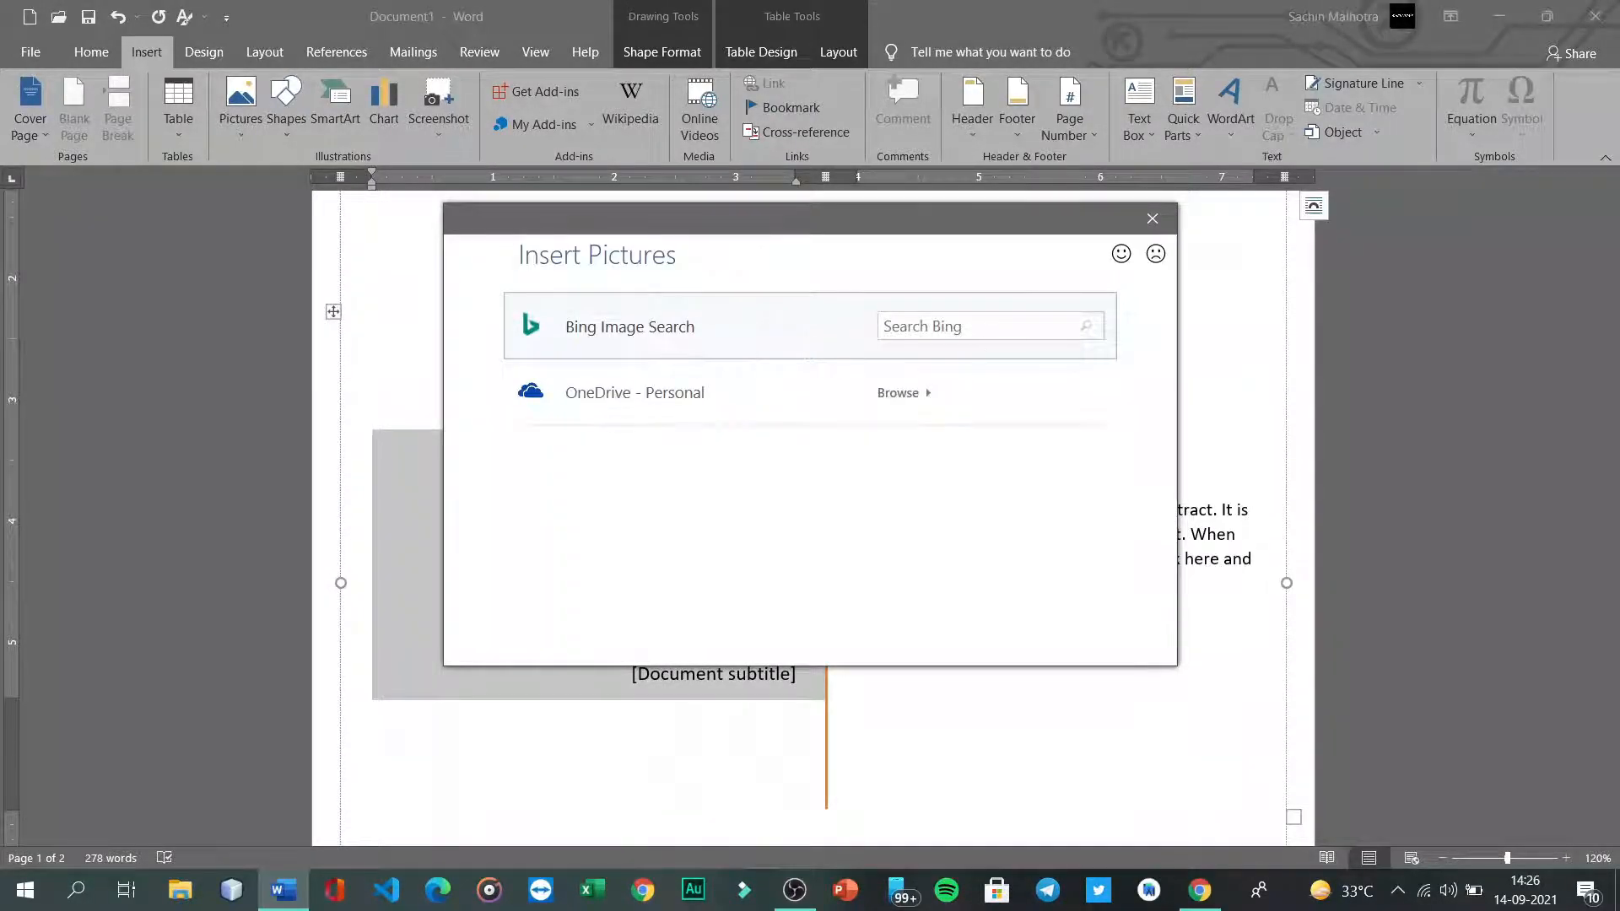
type("cars")
key("Return")
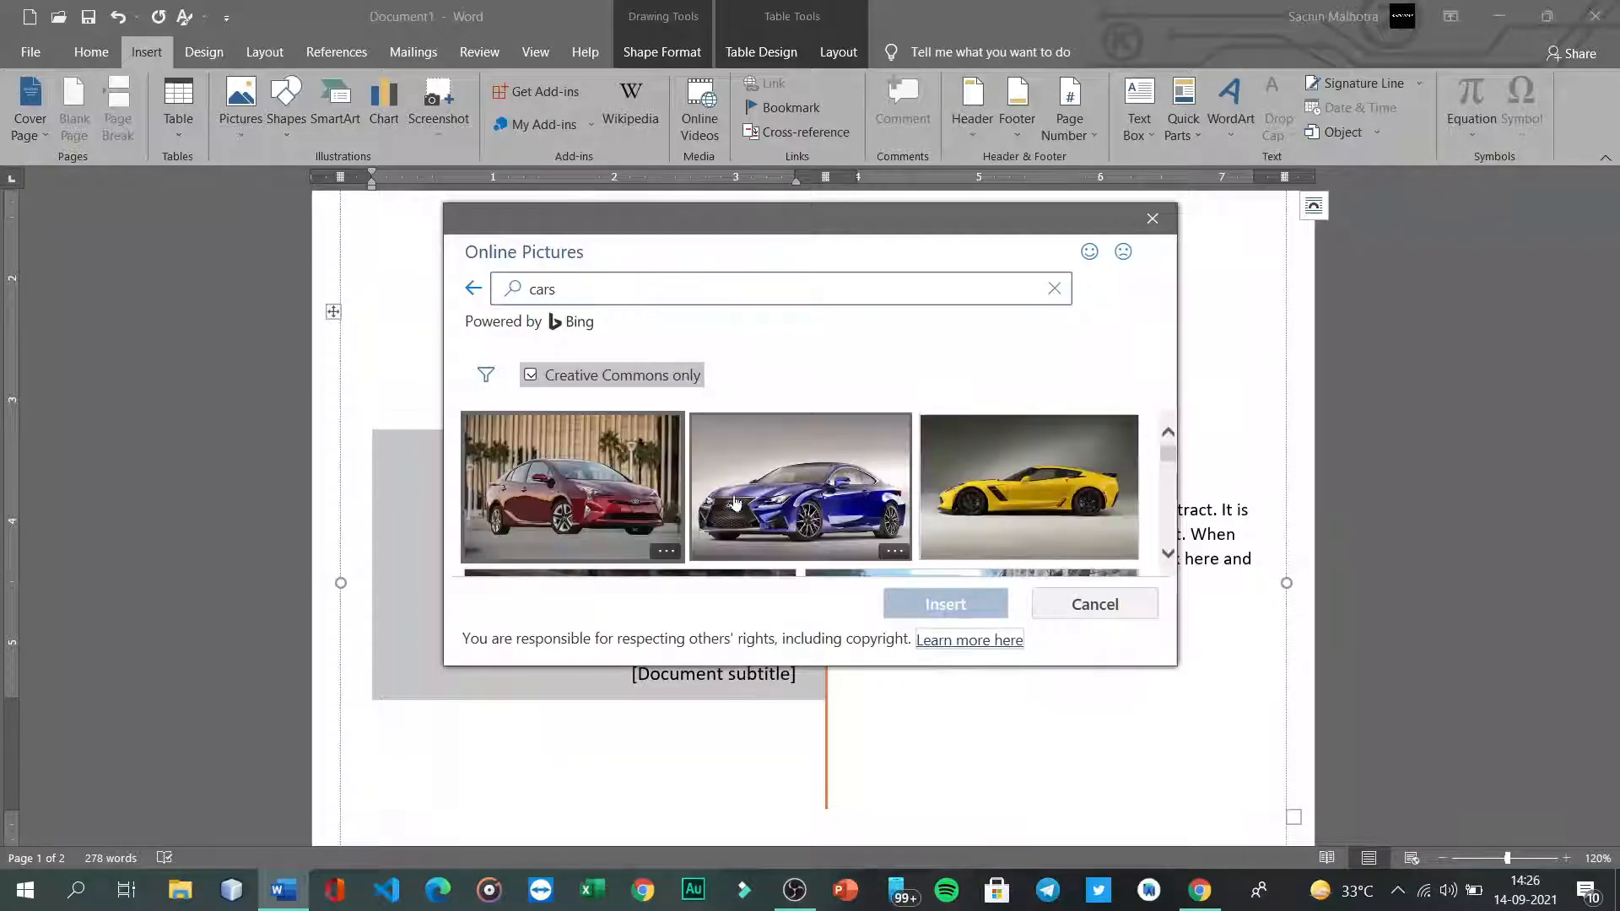
left_click(596, 497)
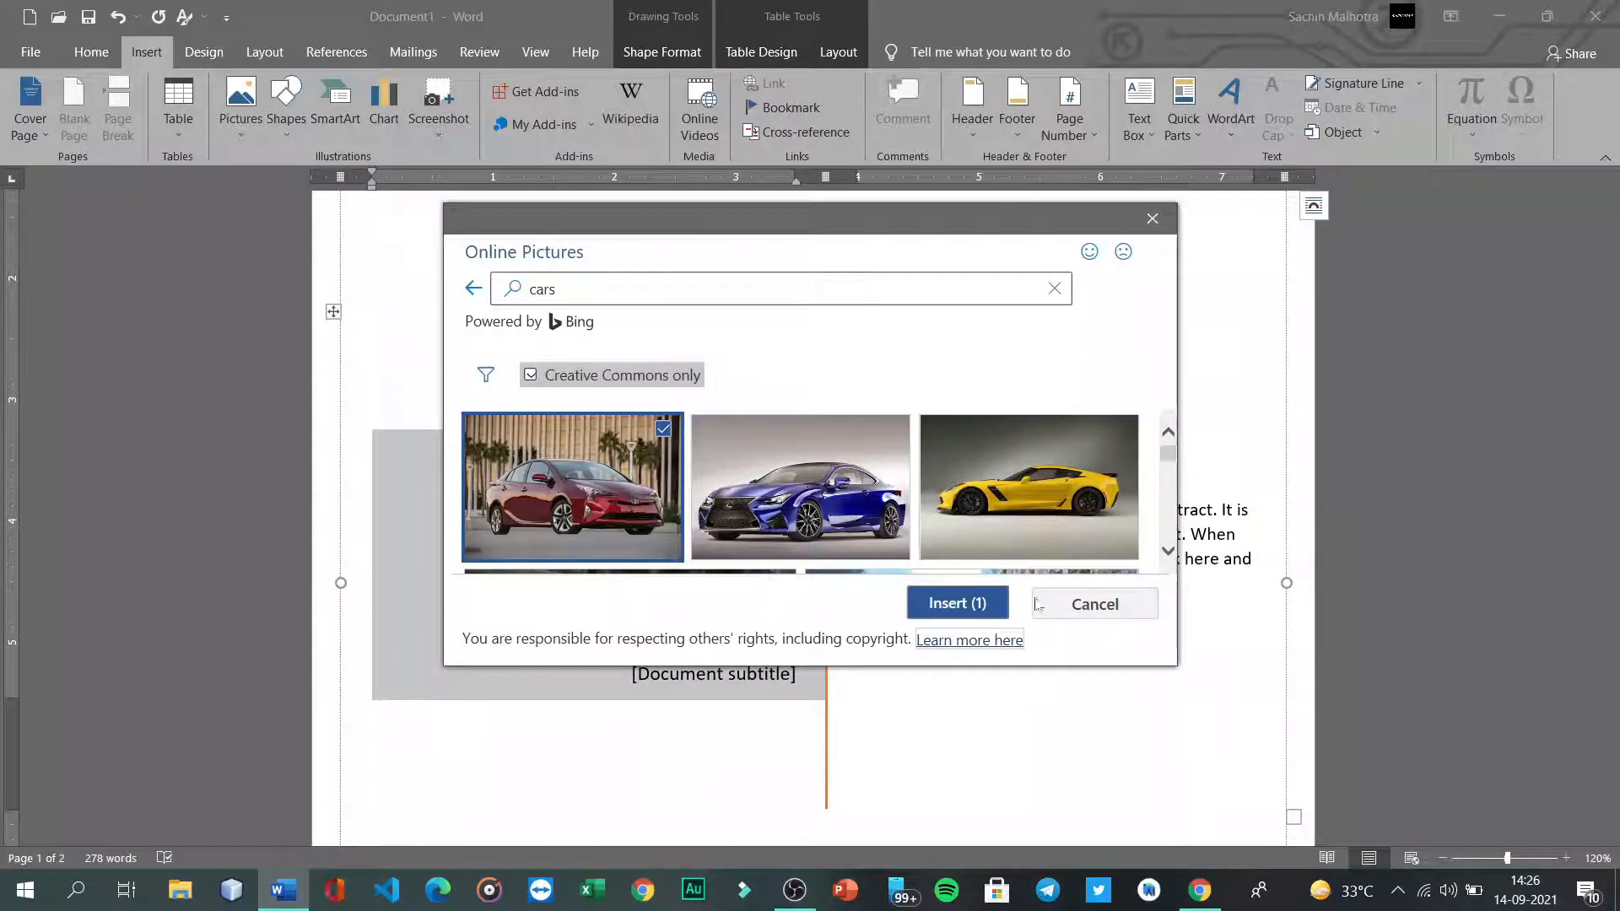
left_click(956, 604)
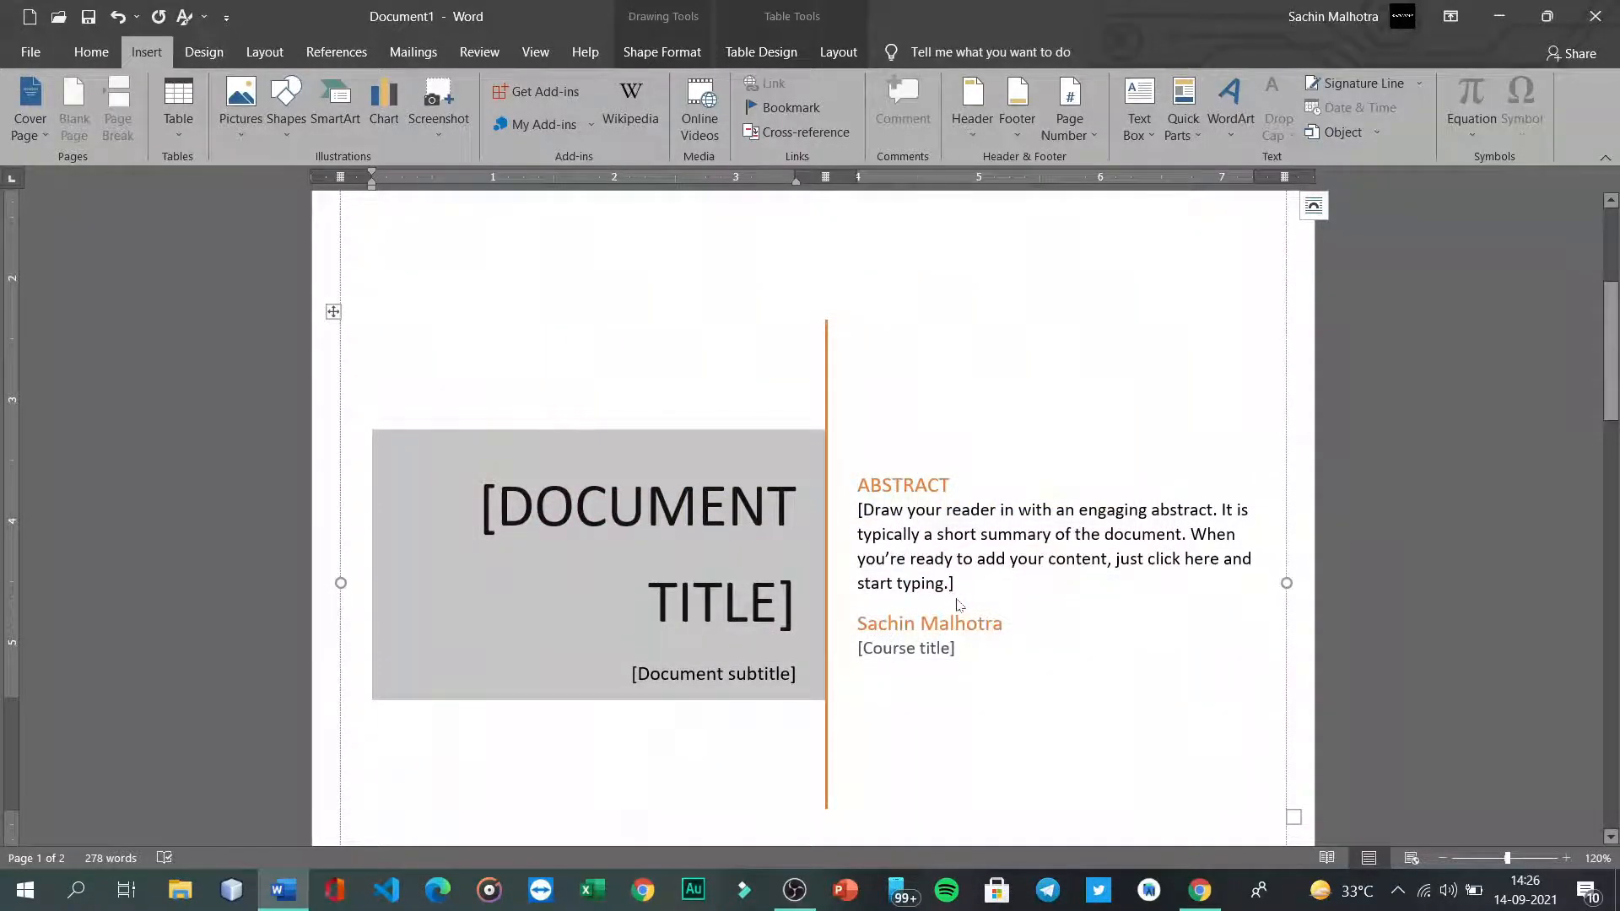
Step: Shrink the car picture proportionally to about 2.4" high and 3.6" wide so the abstract column has room again
scroll(776, 638, "down", 5)
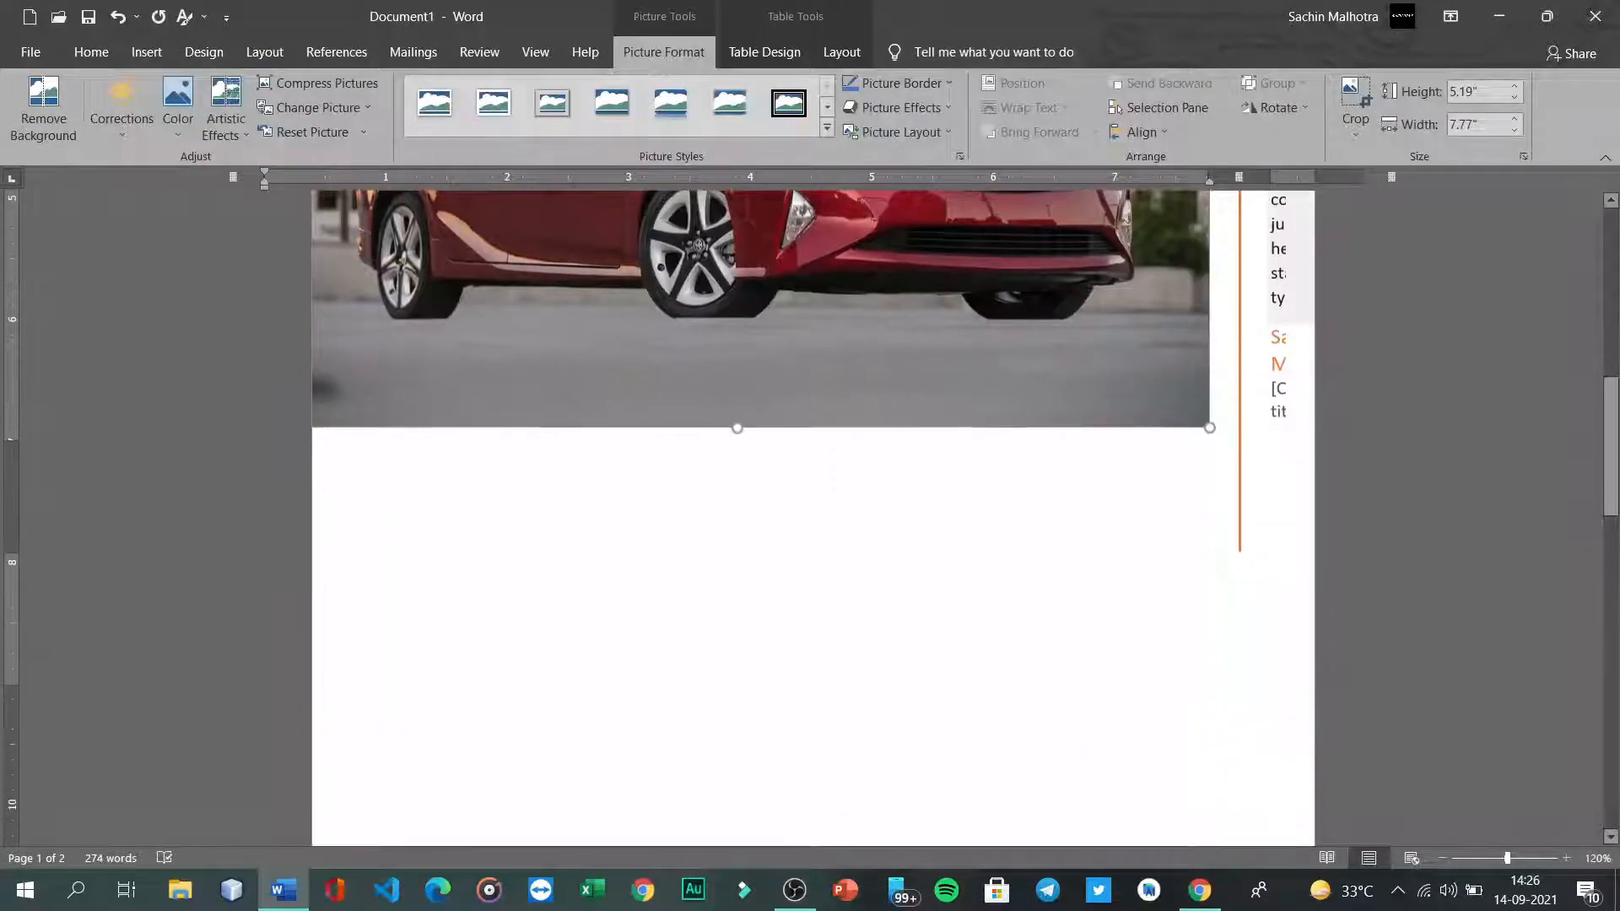
left_click_drag(1210, 429, 1025, 304)
scroll(884, 447, "up", 5)
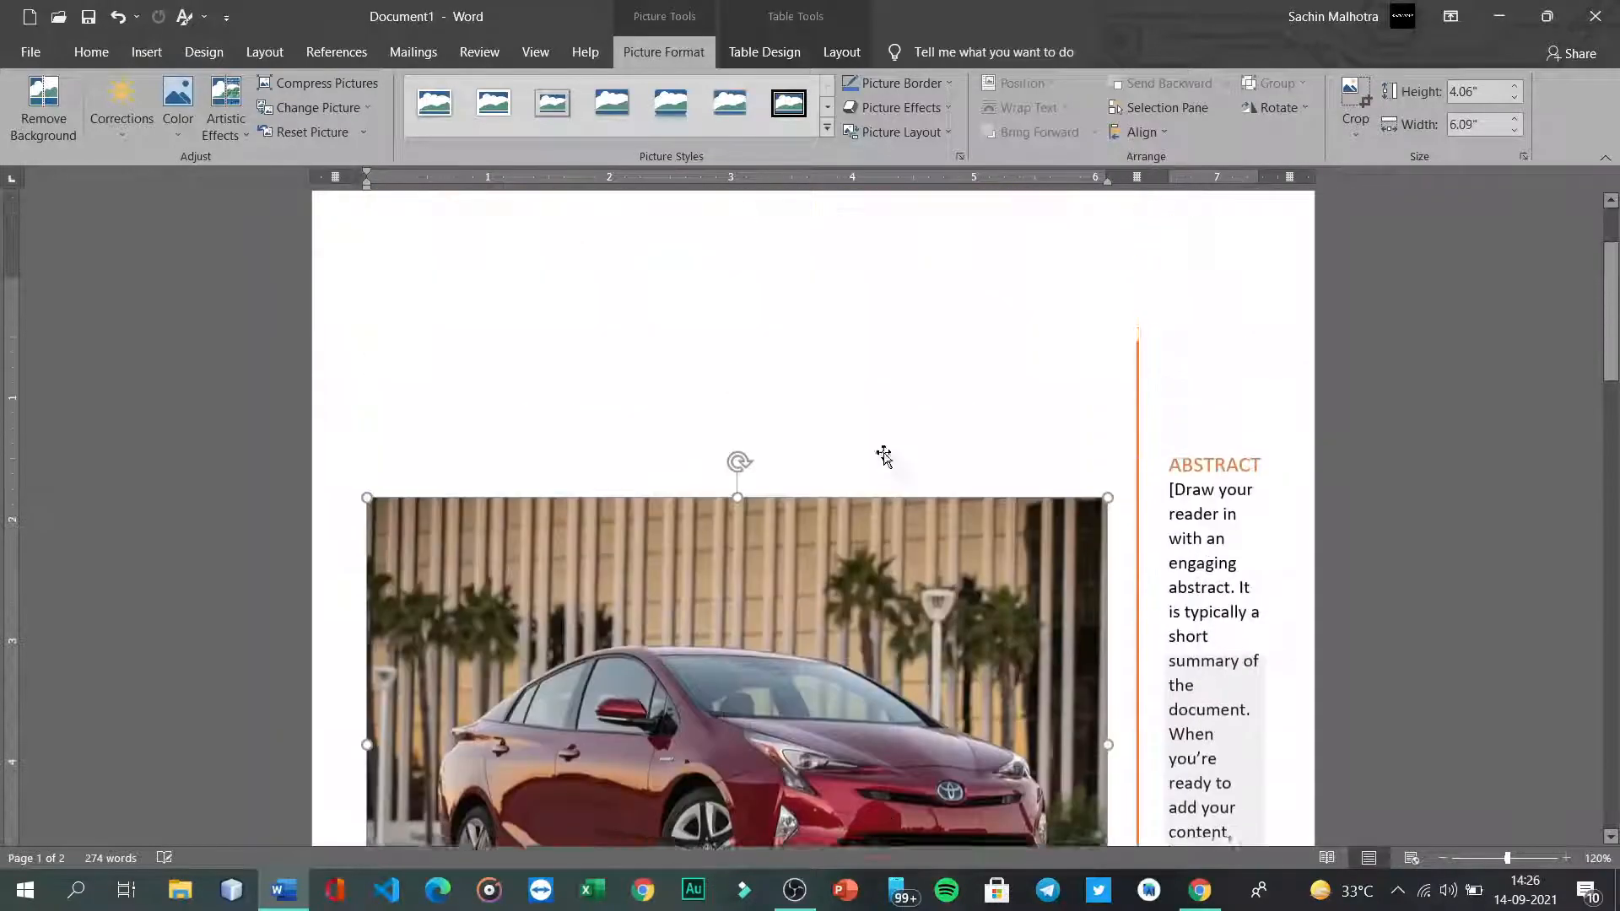
scroll(878, 456, "down", 5)
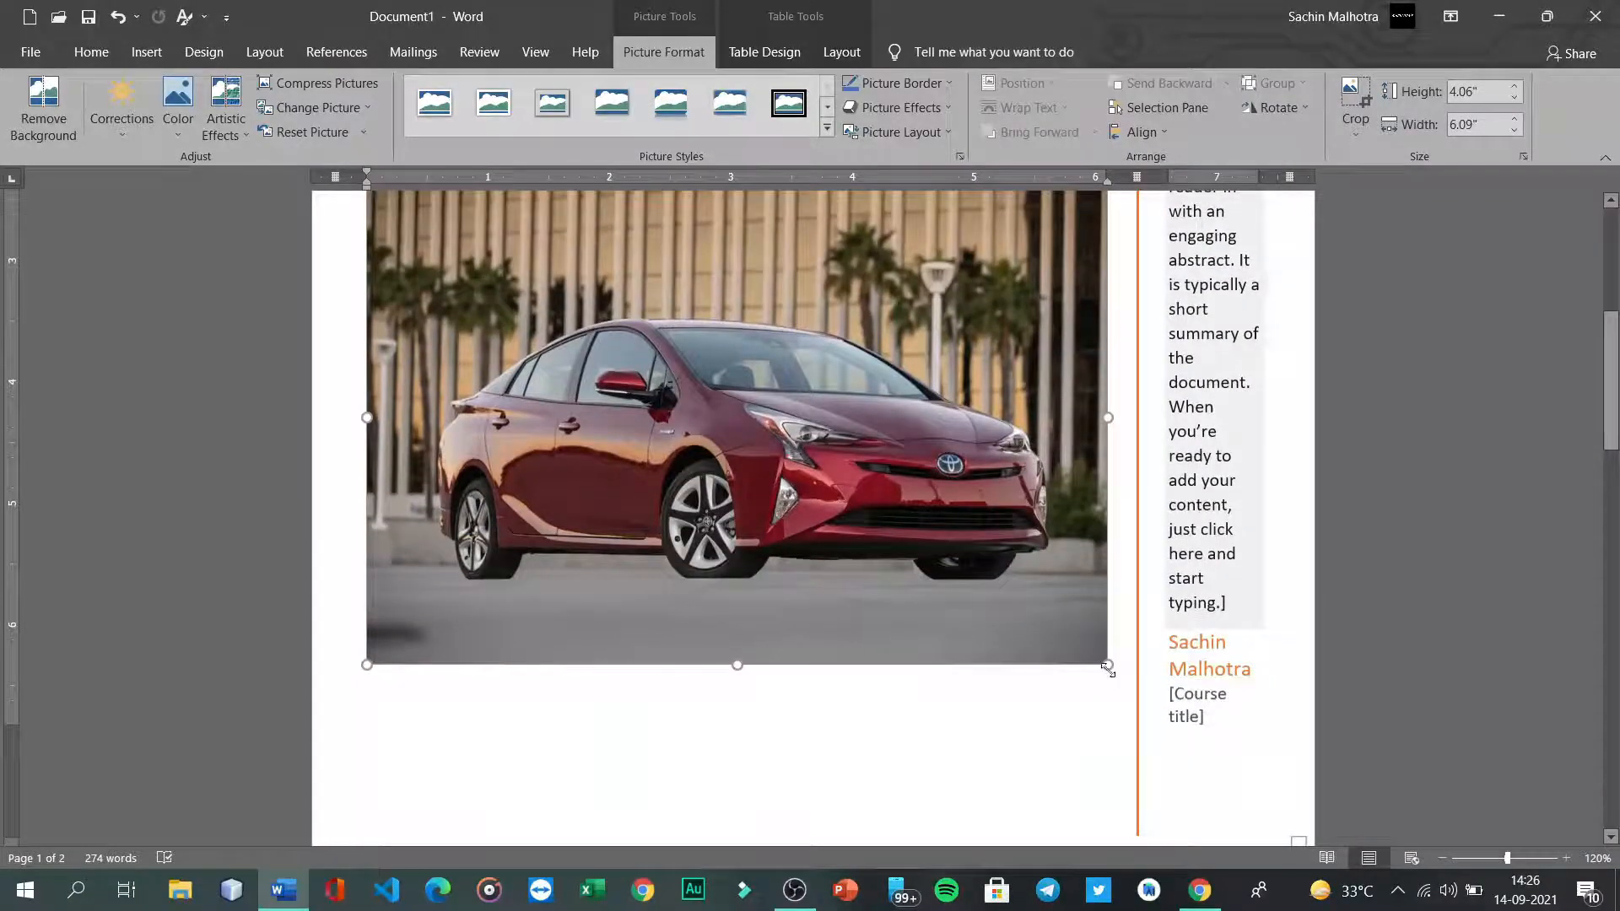
left_click_drag(1085, 641, 811, 549)
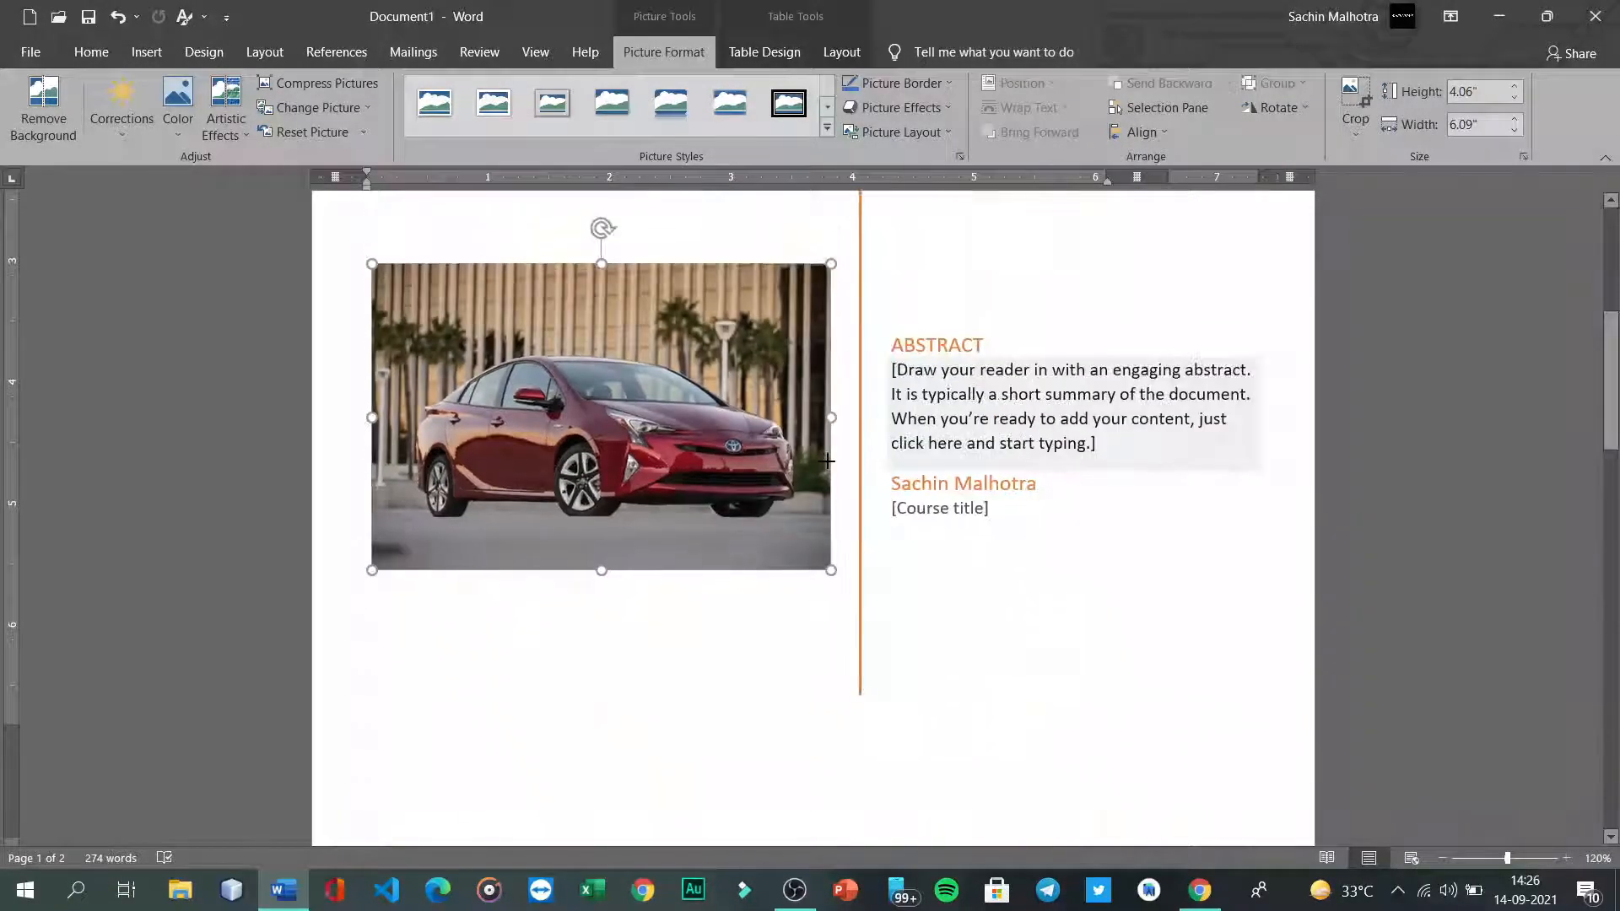
left_click_drag(808, 455, 810, 460)
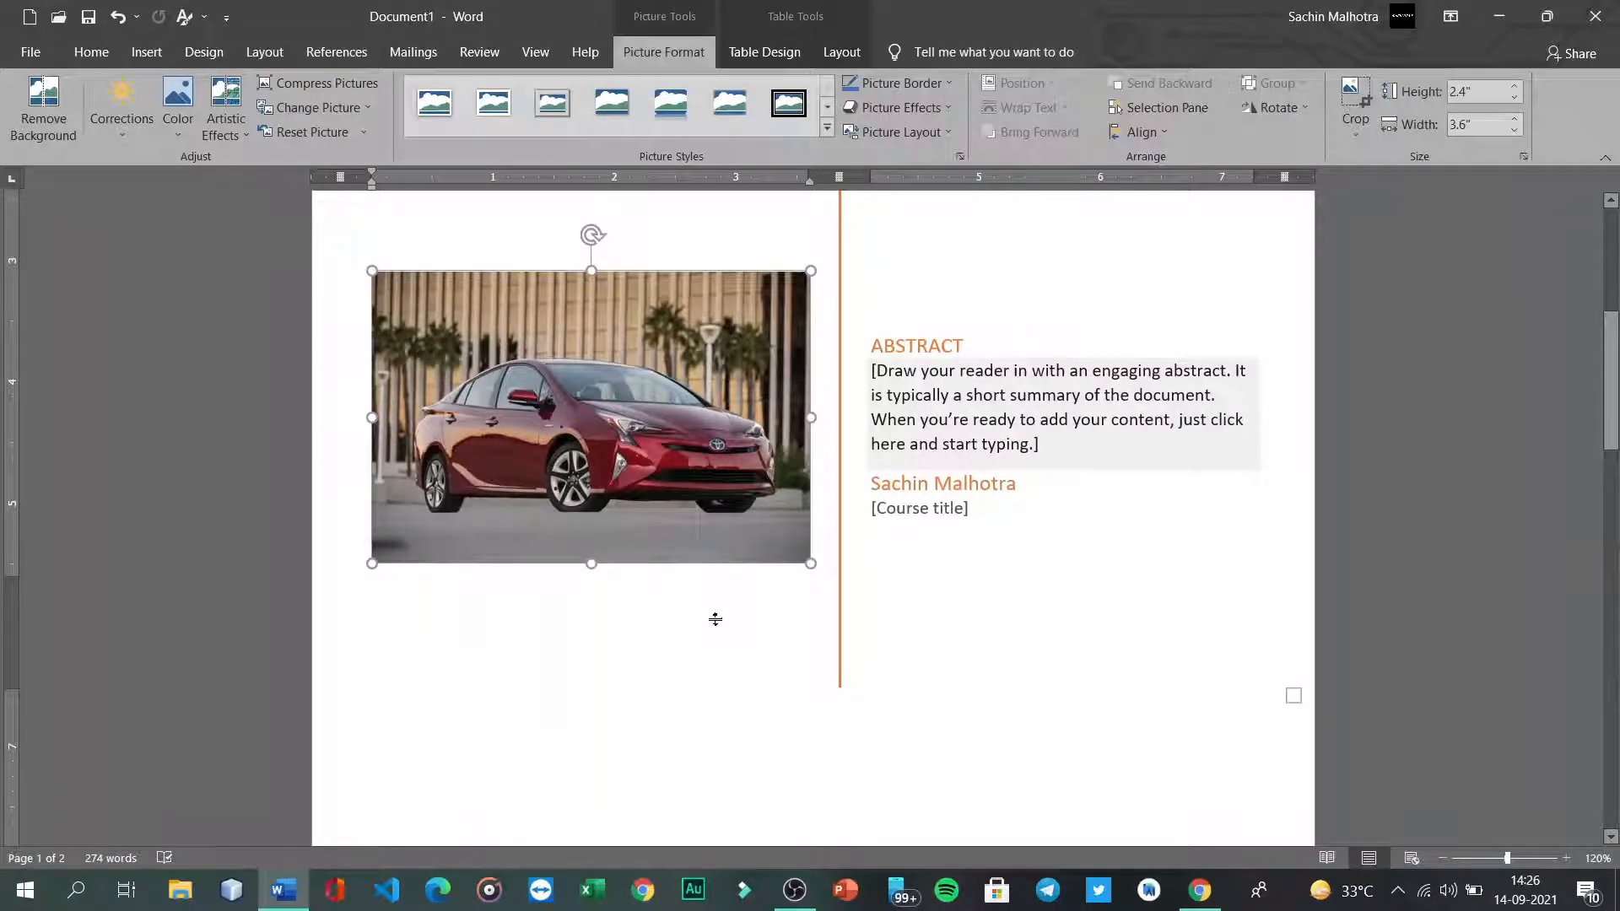
scroll(716, 619, "up", 3)
left_click(905, 571)
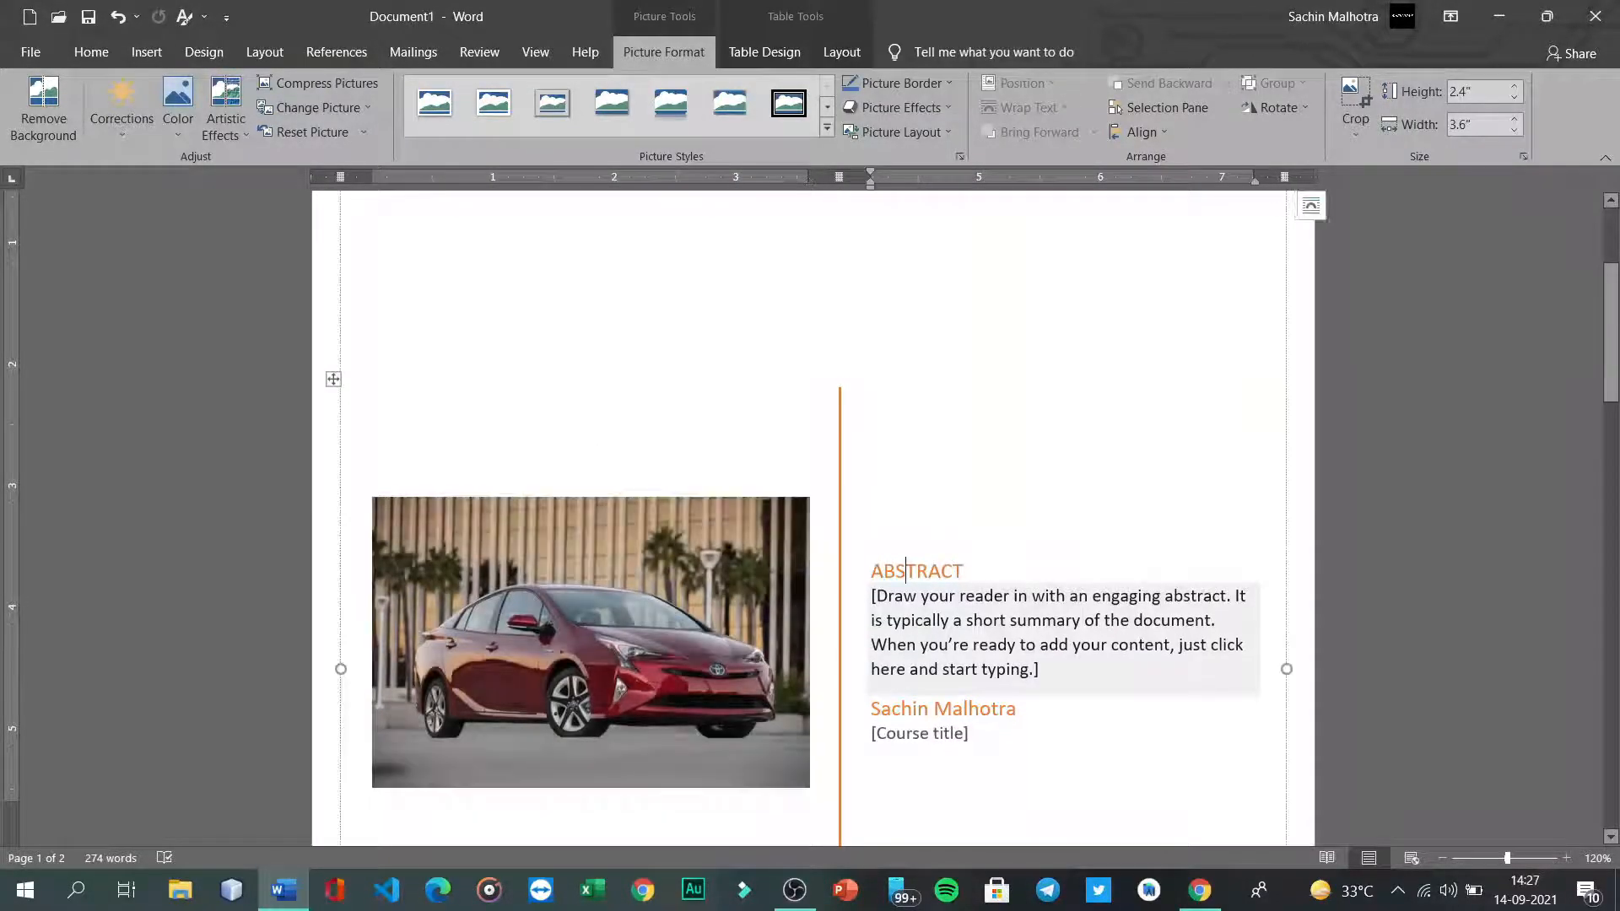
Step: Review the cover page layout with the car picture and browse the built-in cover page designs
scroll(900, 498, "down", 3)
scroll(900, 498, "up", 5)
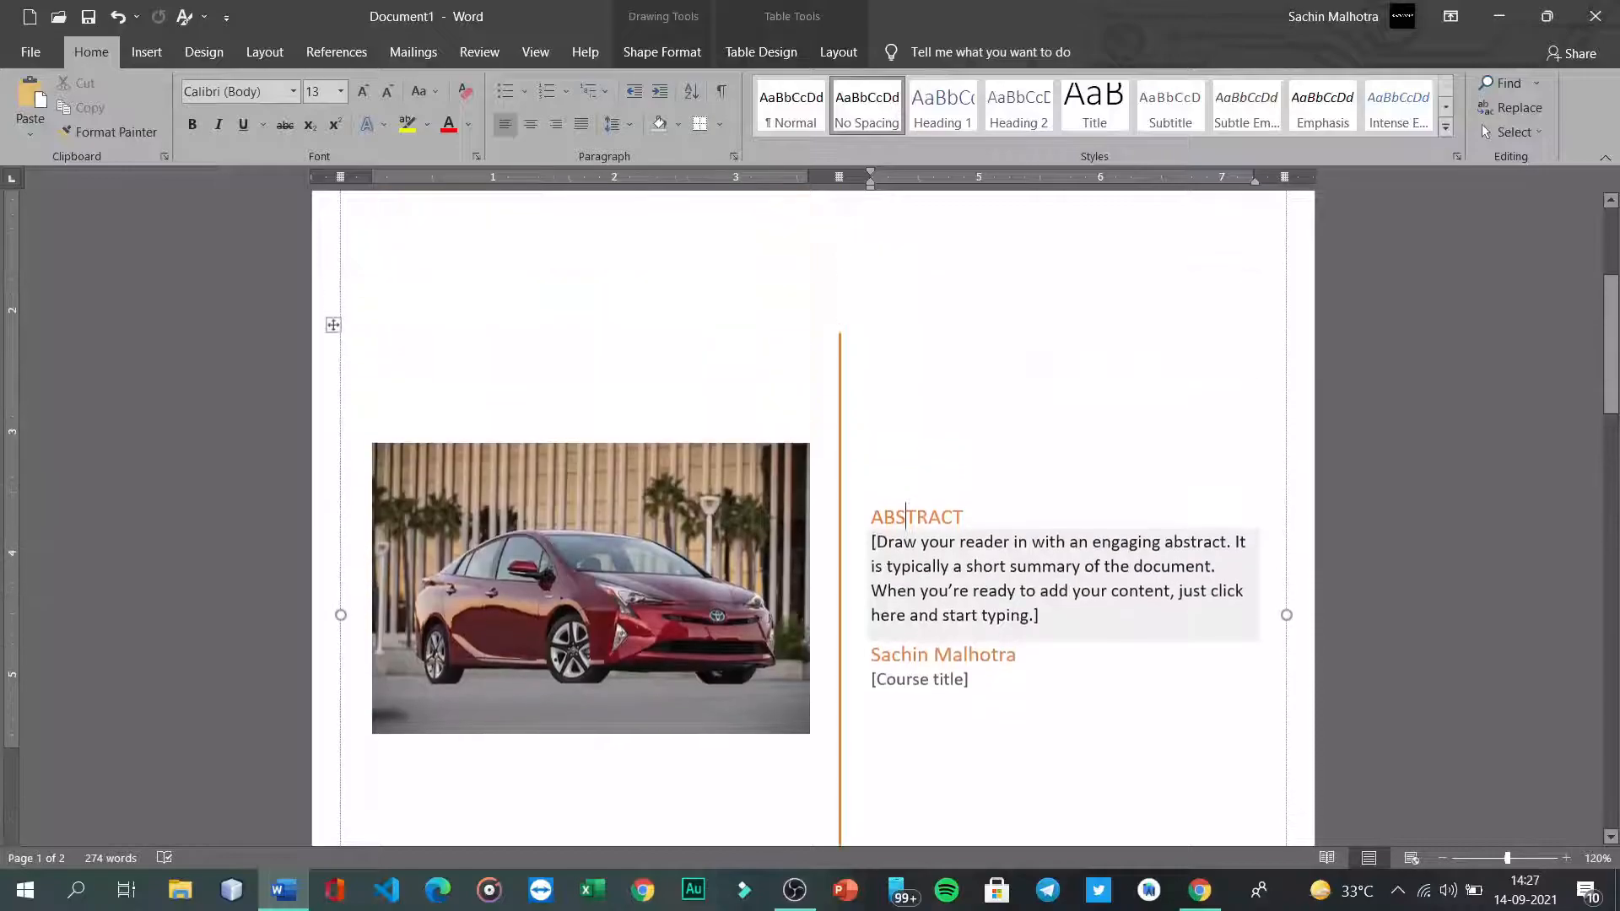
scroll(900, 497, "down", 6)
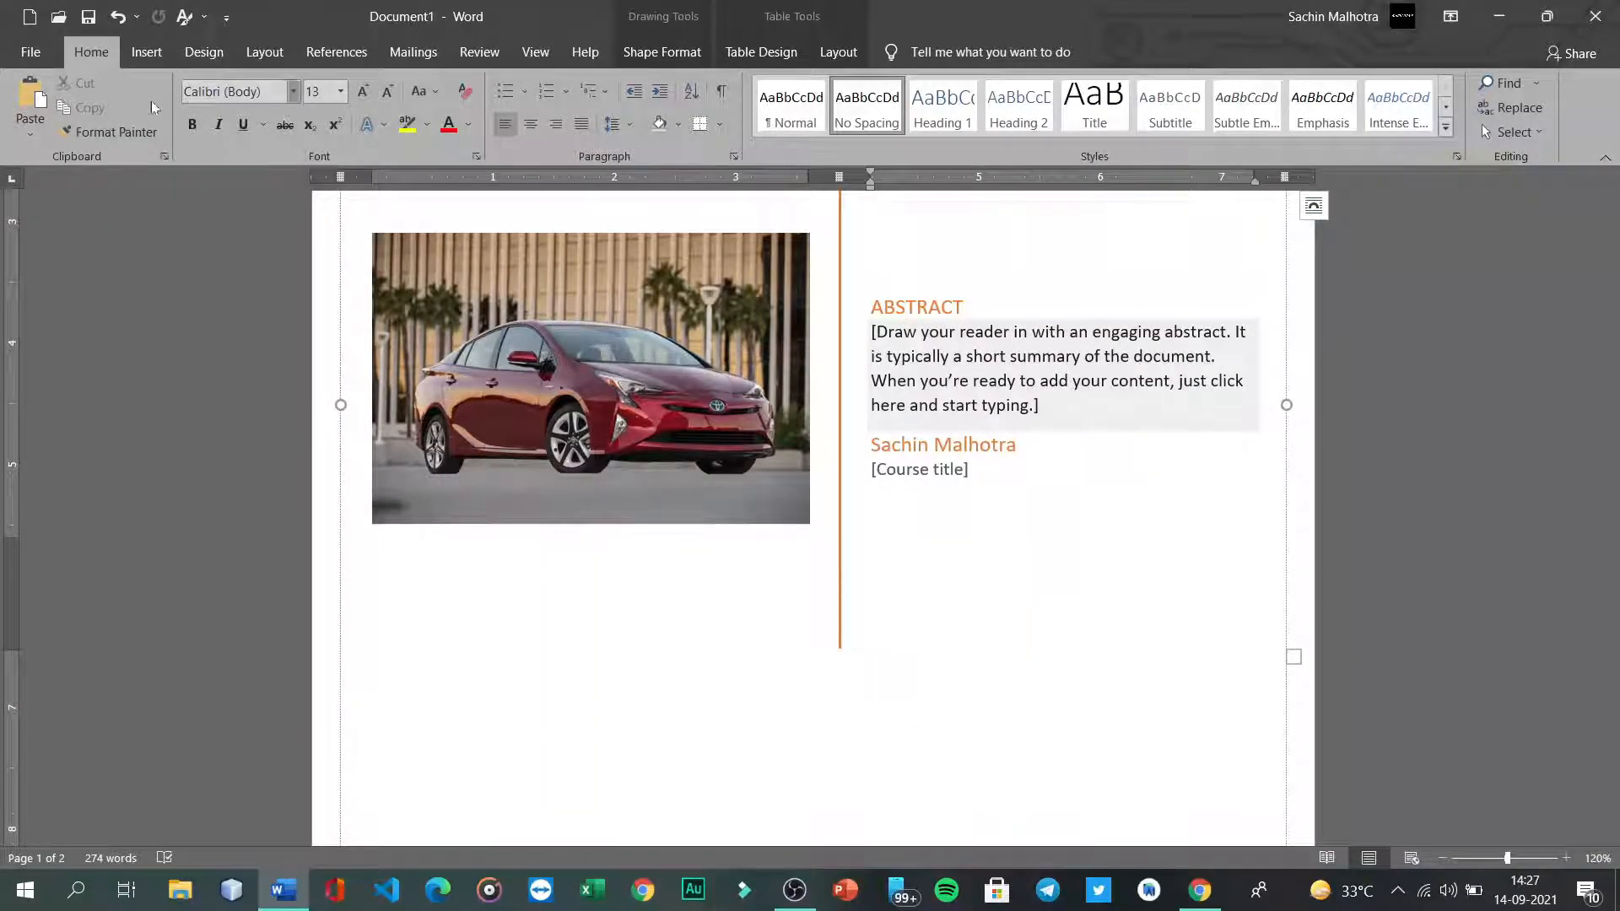
left_click(146, 53)
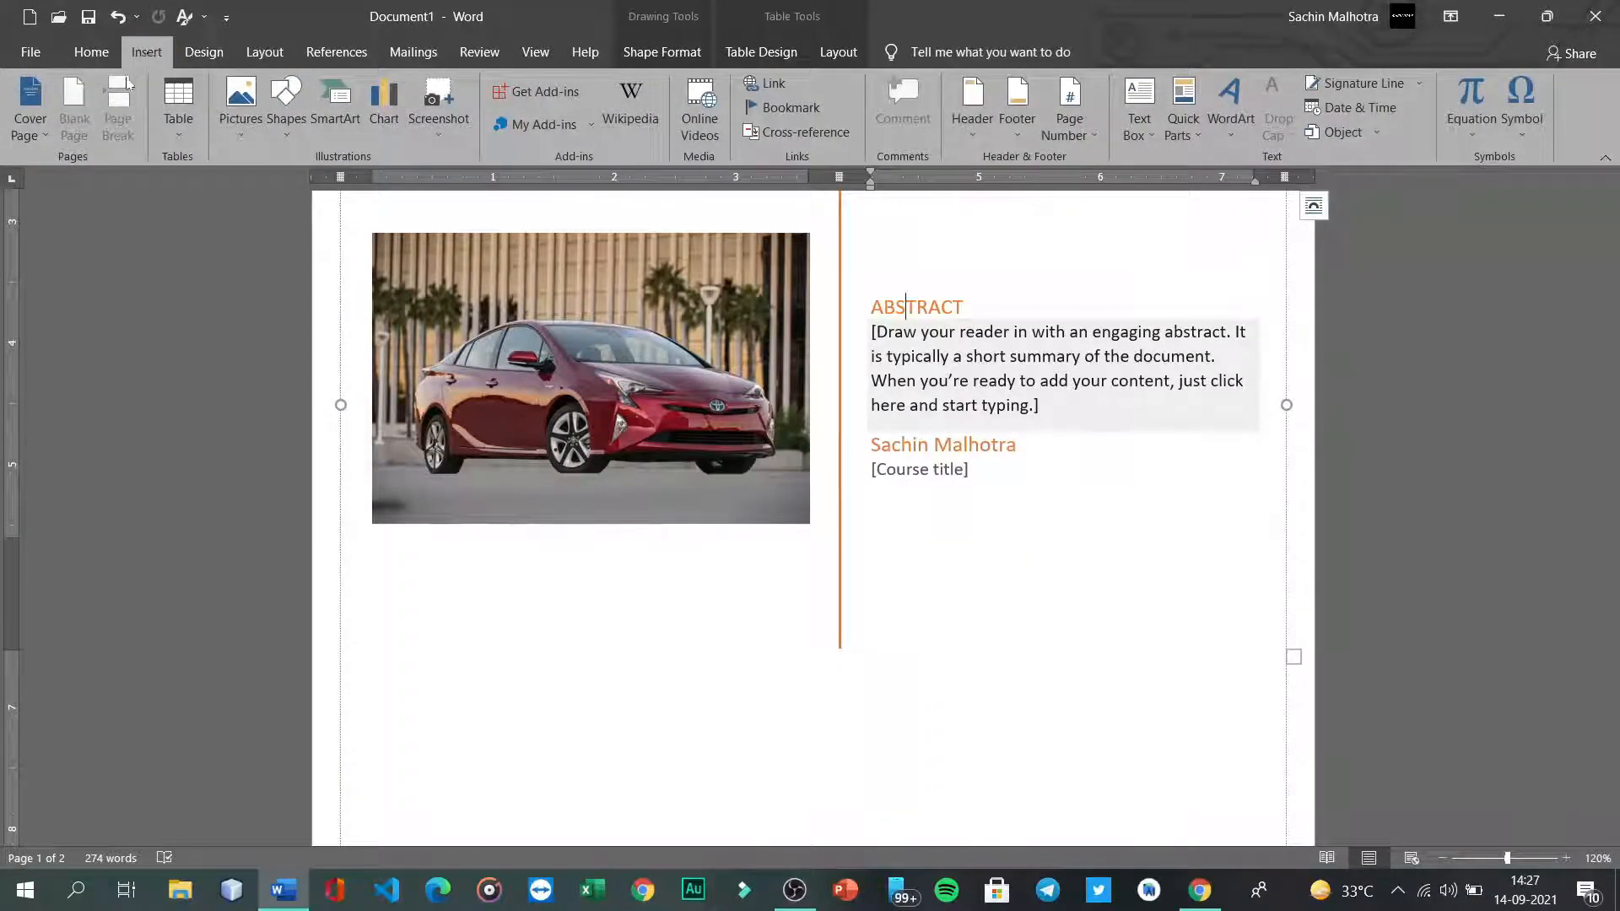
left_click(25, 137)
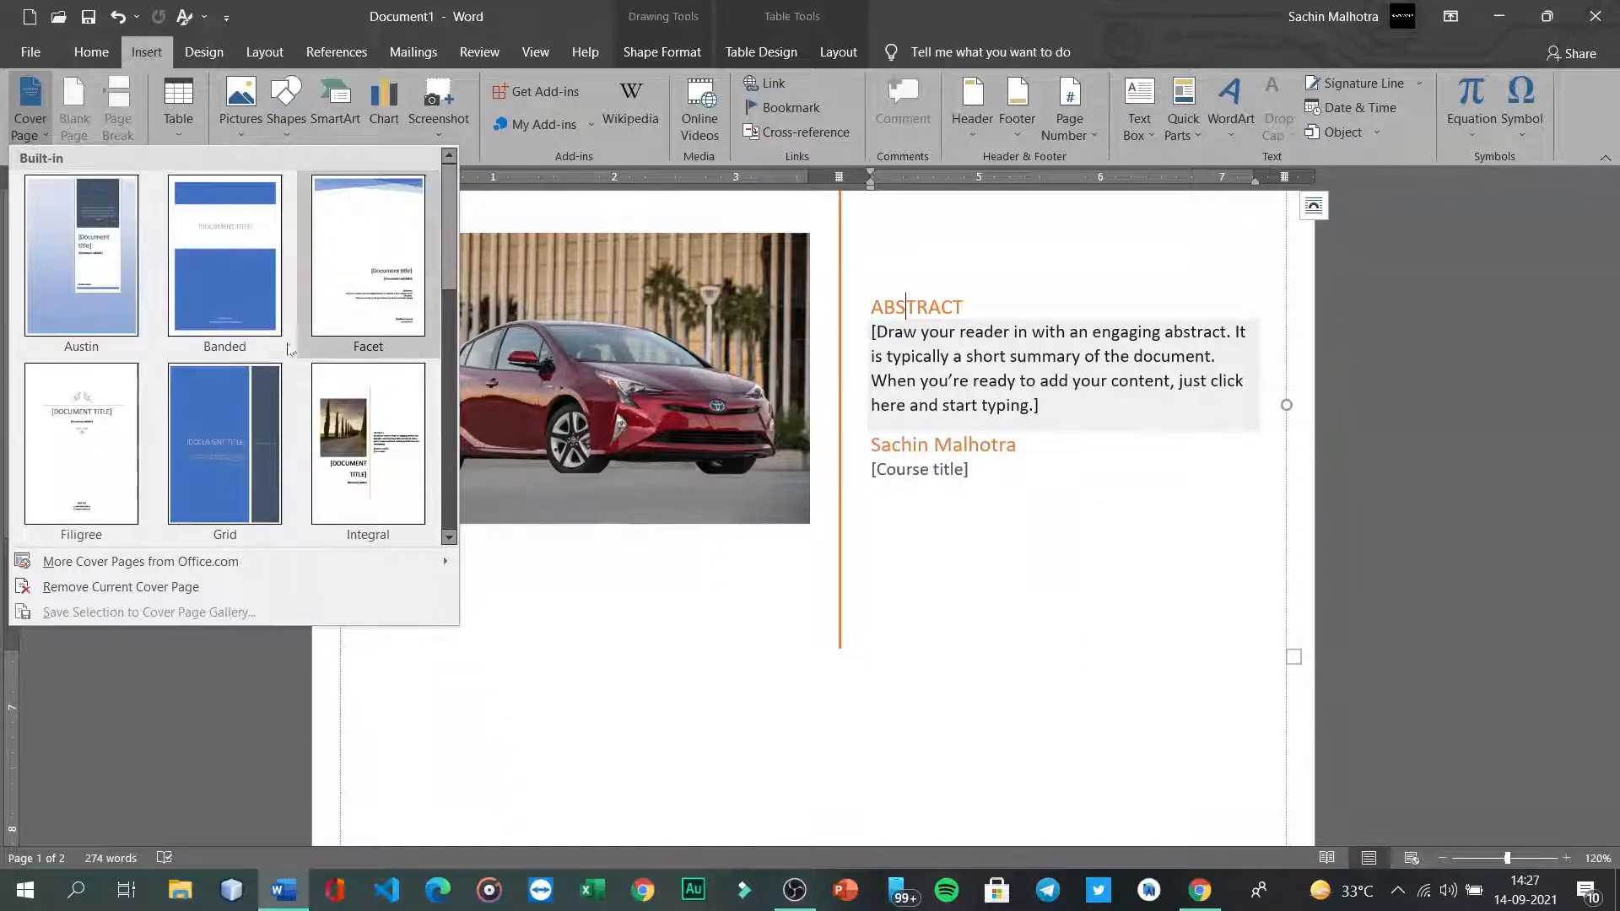
scroll(224, 401, "down", 4)
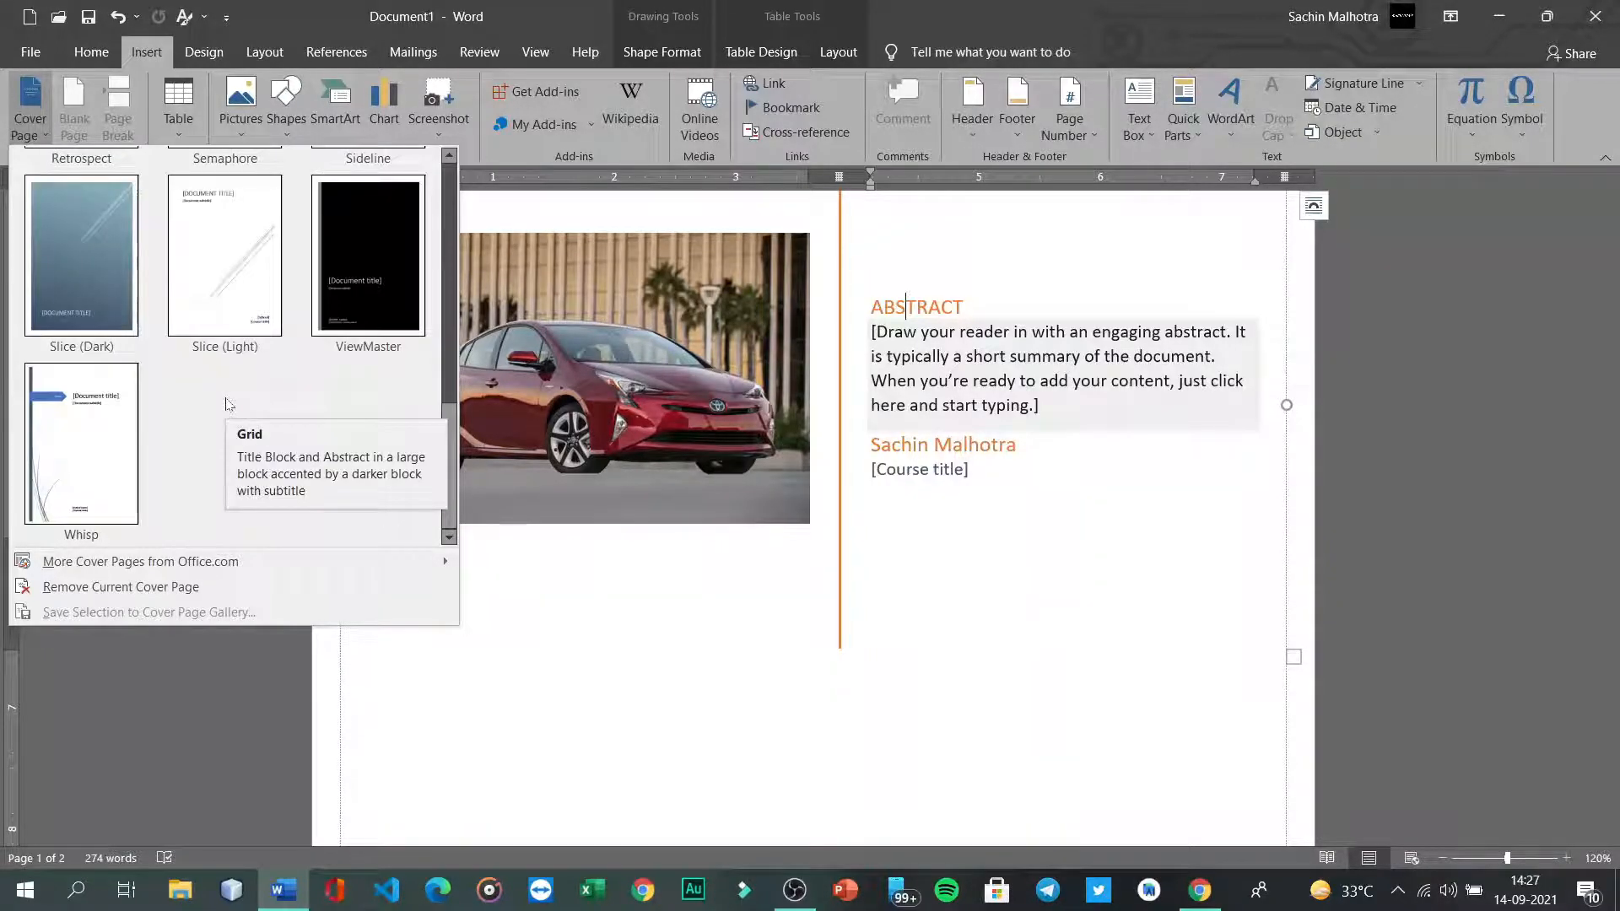
scroll(226, 403, "up", 4)
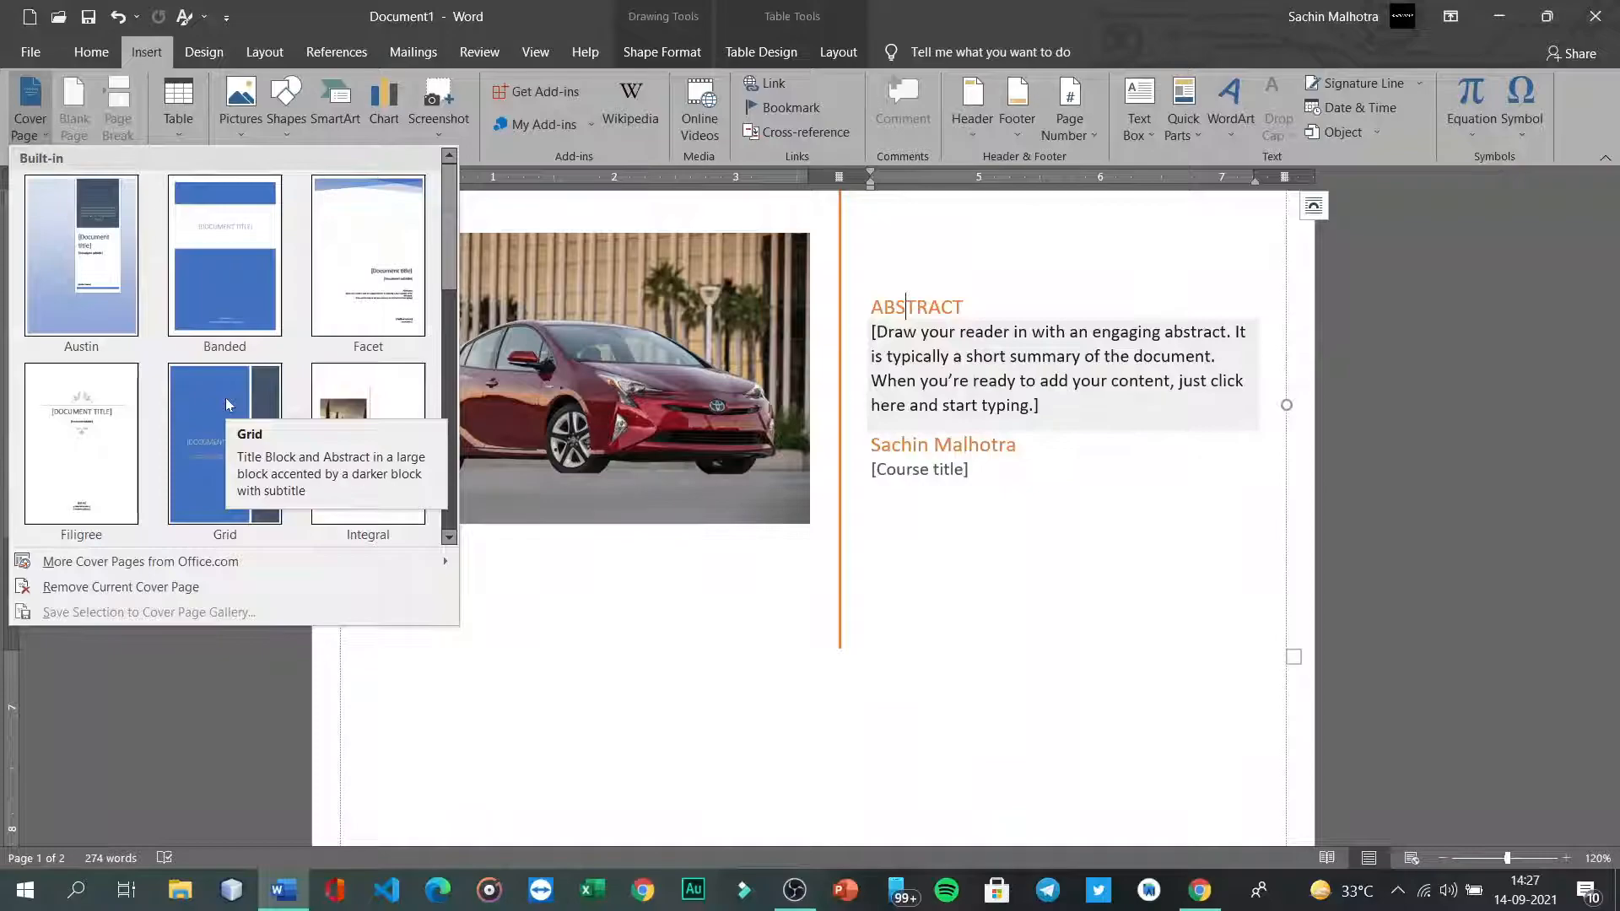
left_click(81, 123)
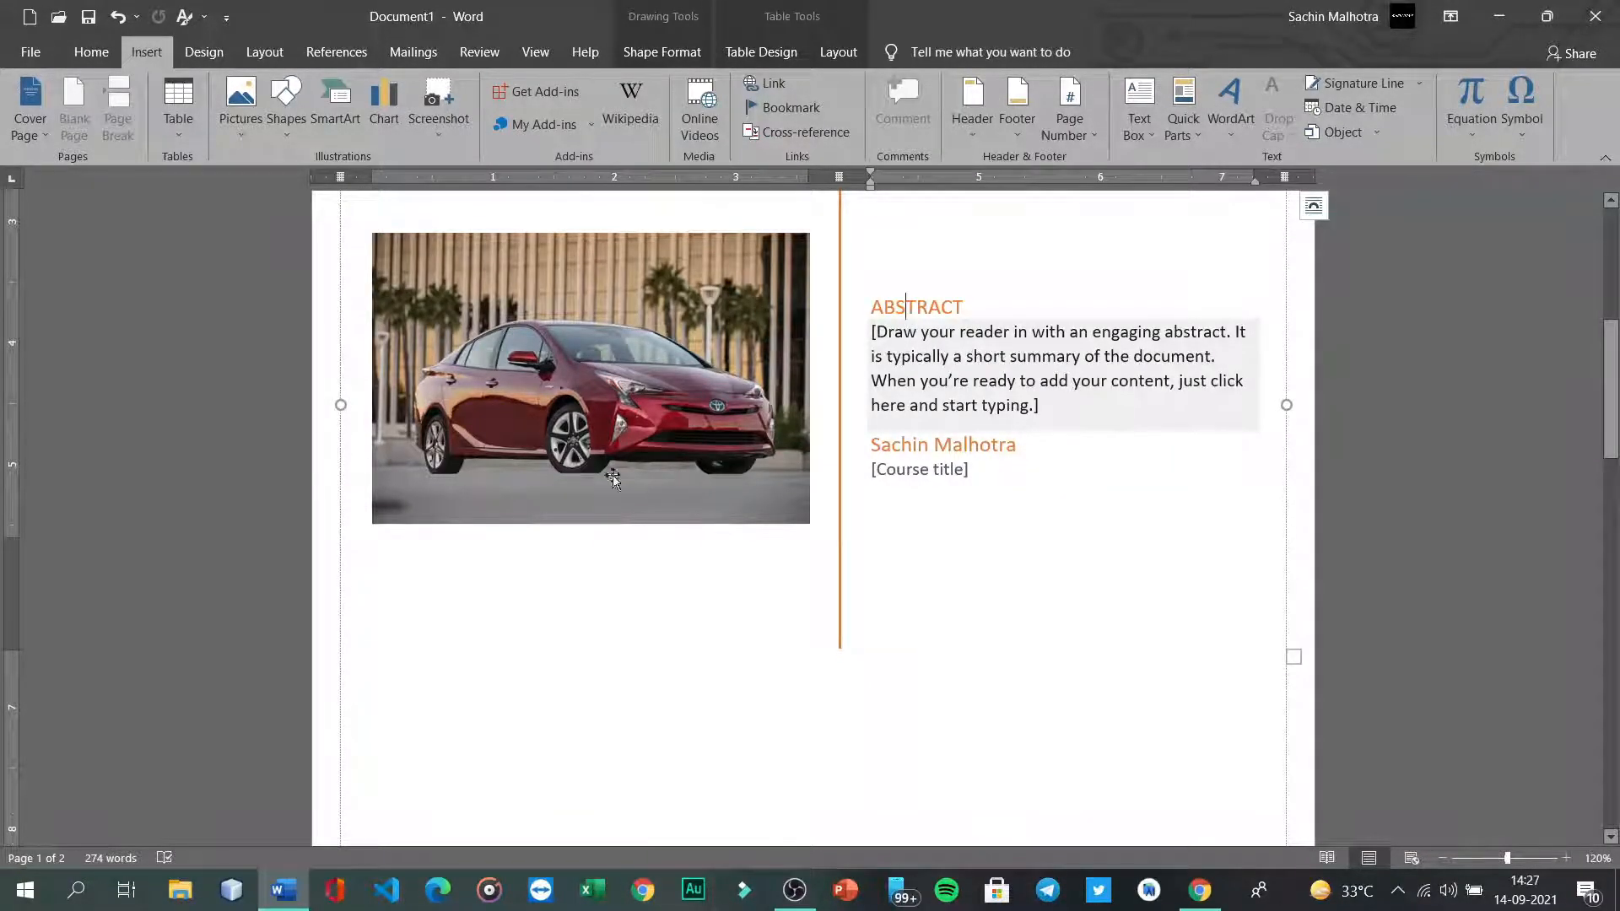
Step: Insert a blank page inside the word "prove" in the sample text's first sentence and check the split text
scroll(580, 464, "down", 6)
left_click(793, 707)
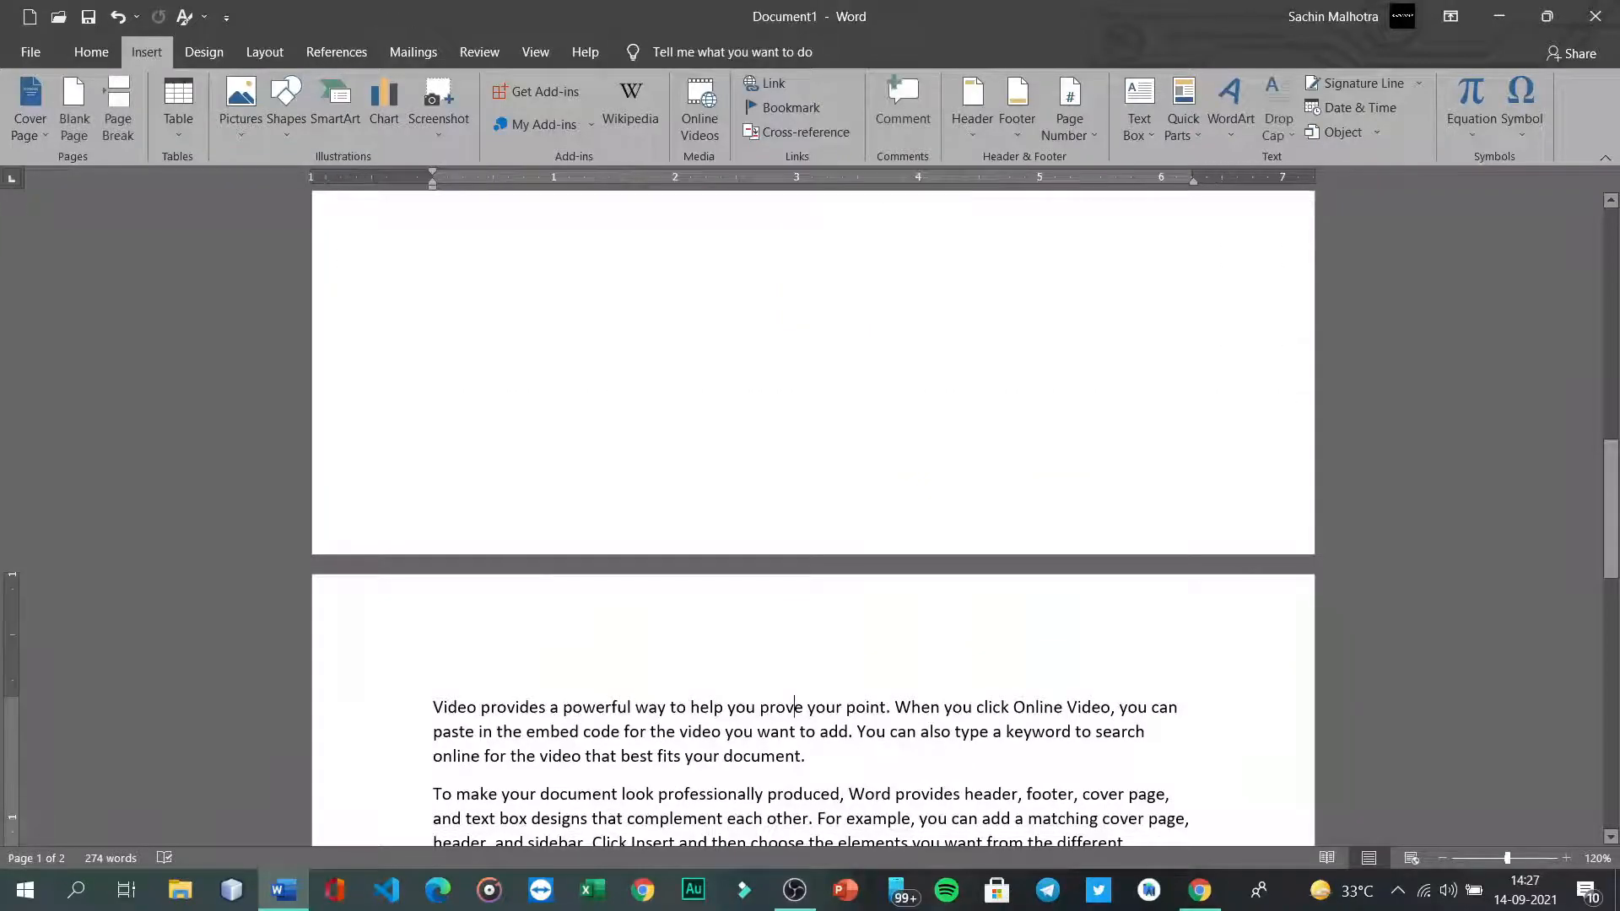
scroll(793, 707, "down", 3)
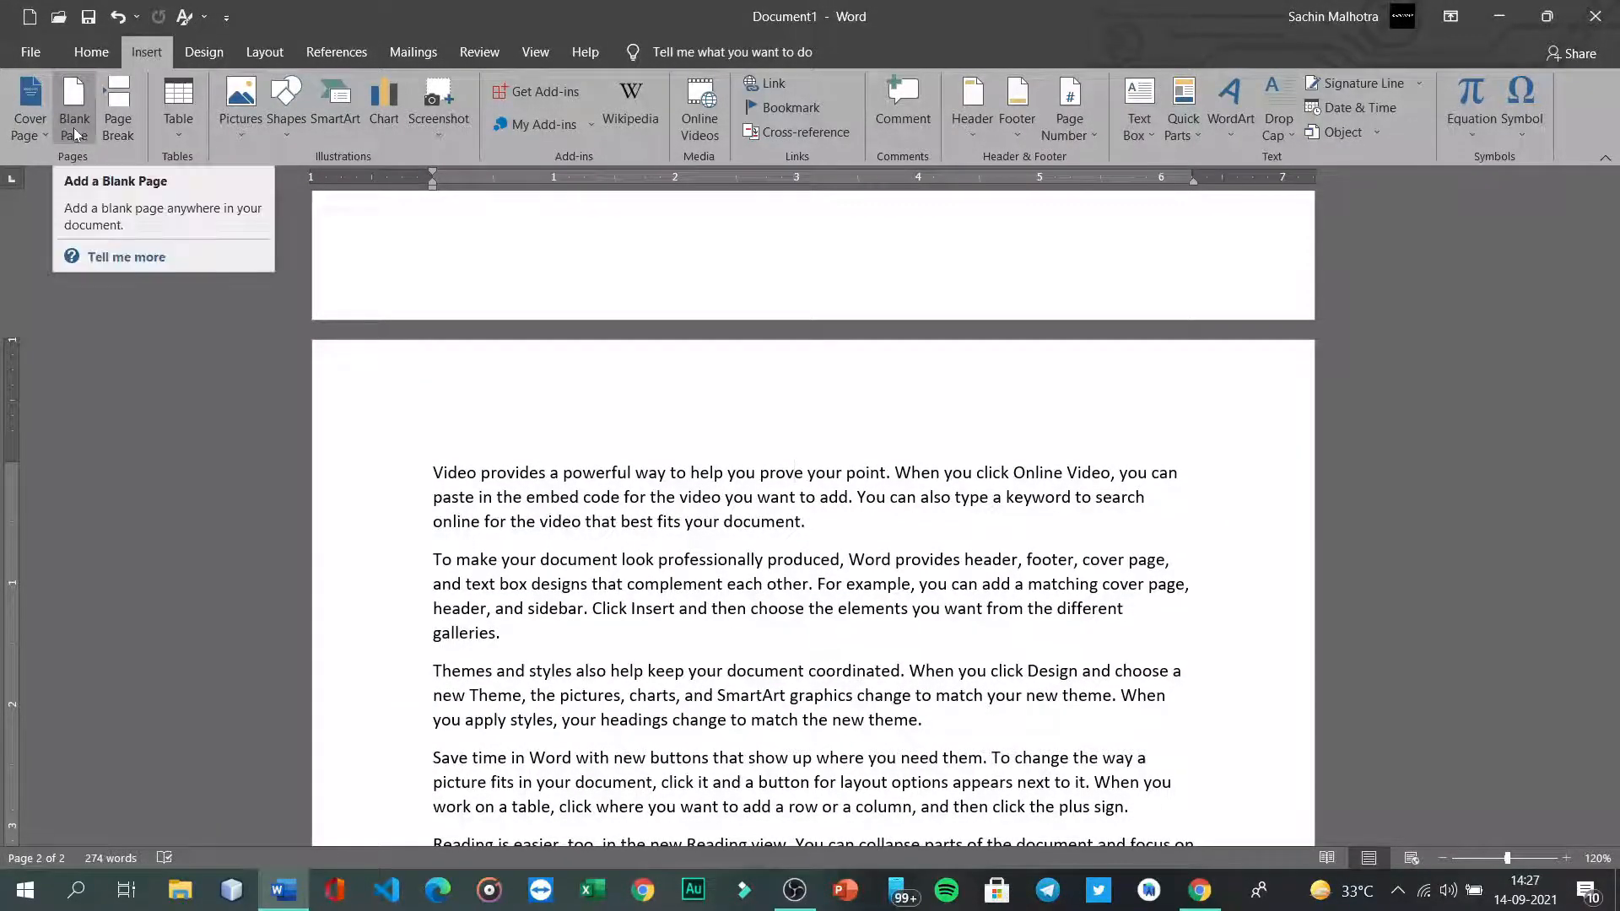
left_click(30, 52)
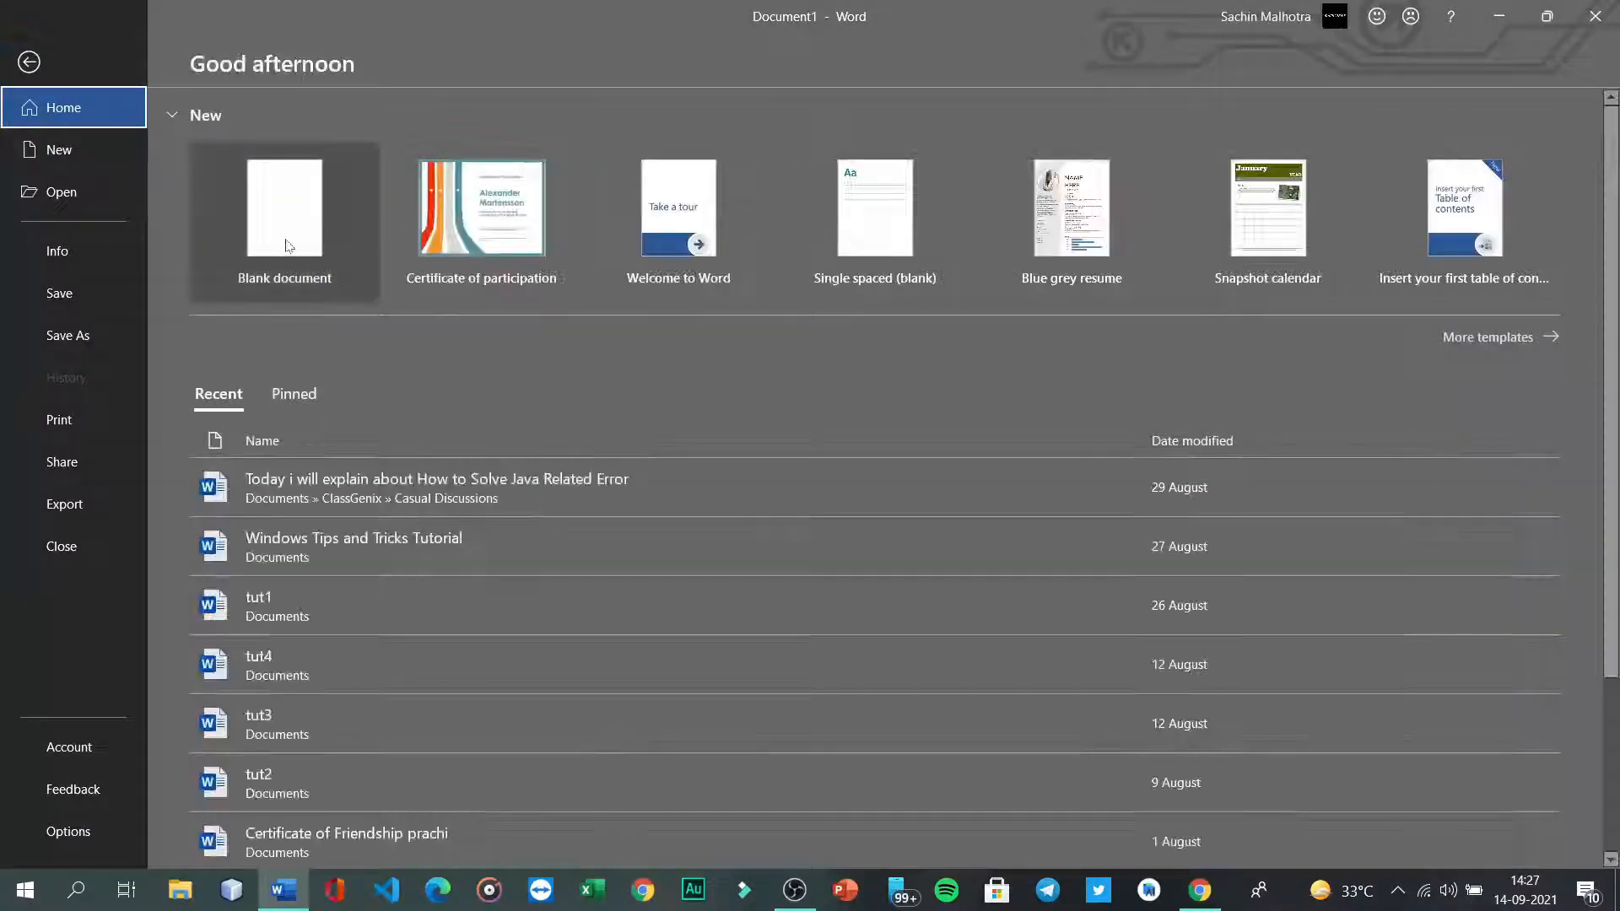
left_click(20, 66)
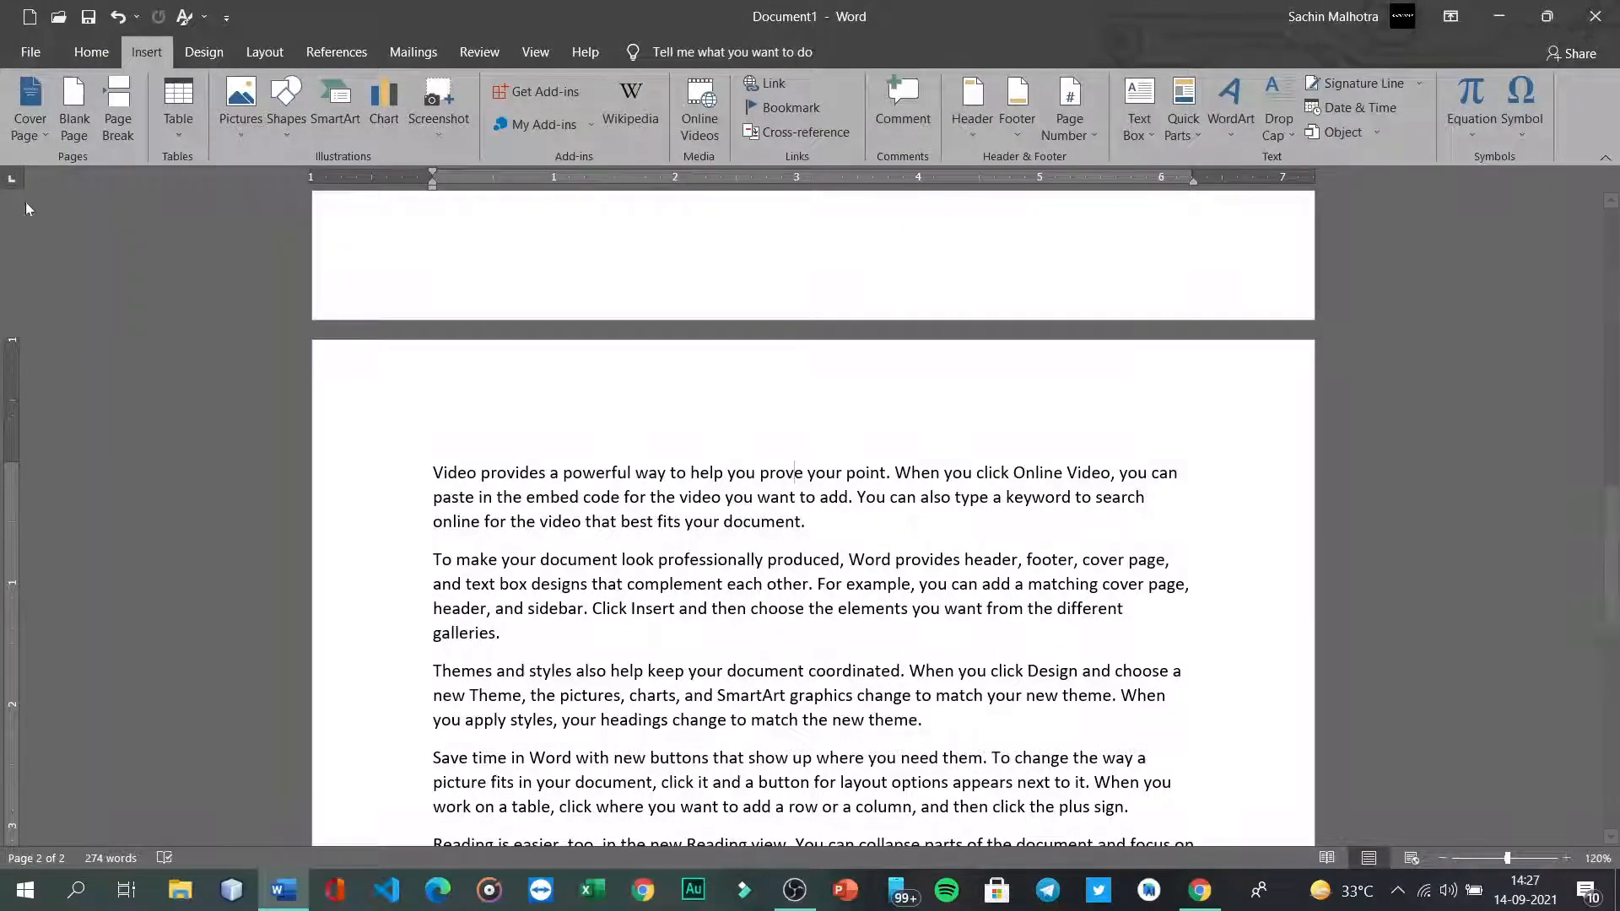
left_click(76, 122)
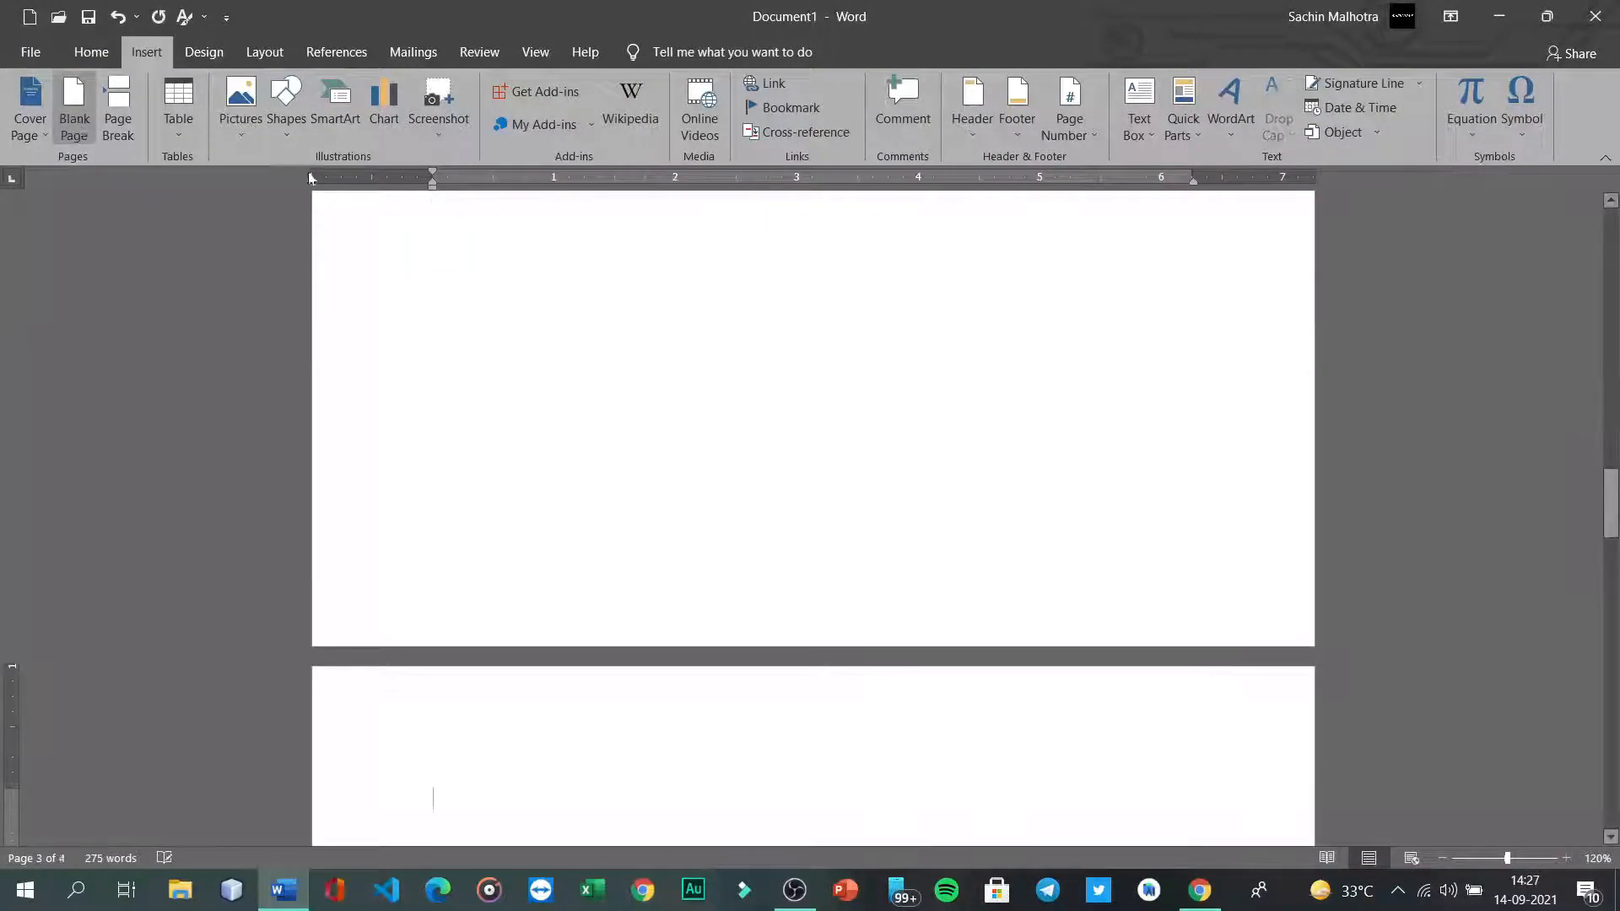
scroll(775, 468, "up", 15)
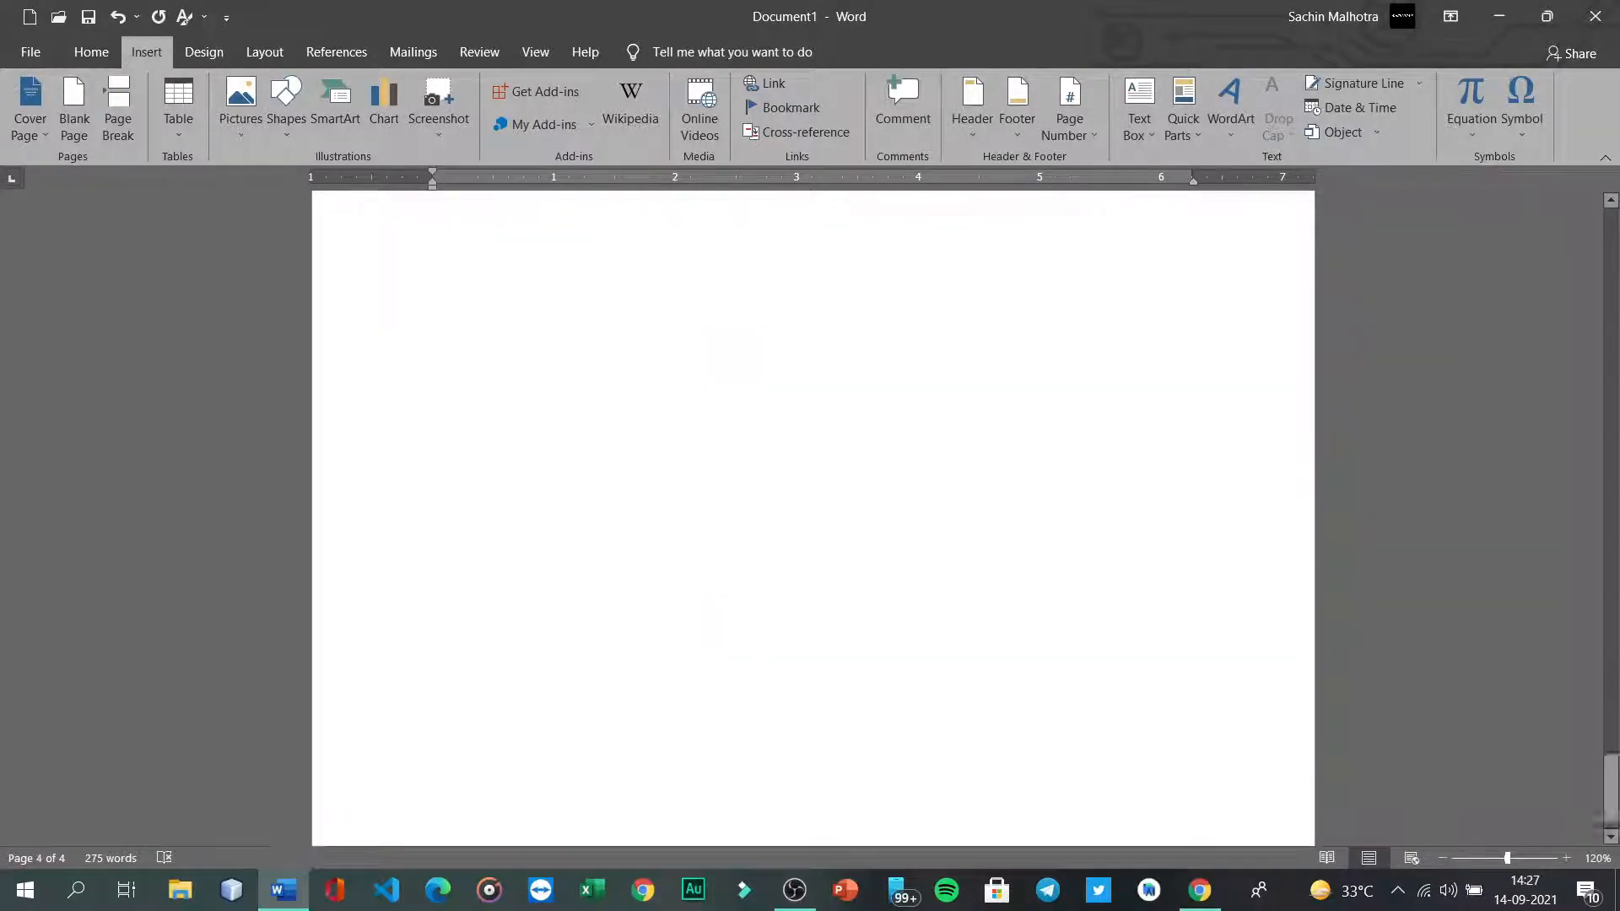
scroll(812, 518, "up", 5)
scroll(812, 518, "up", 10)
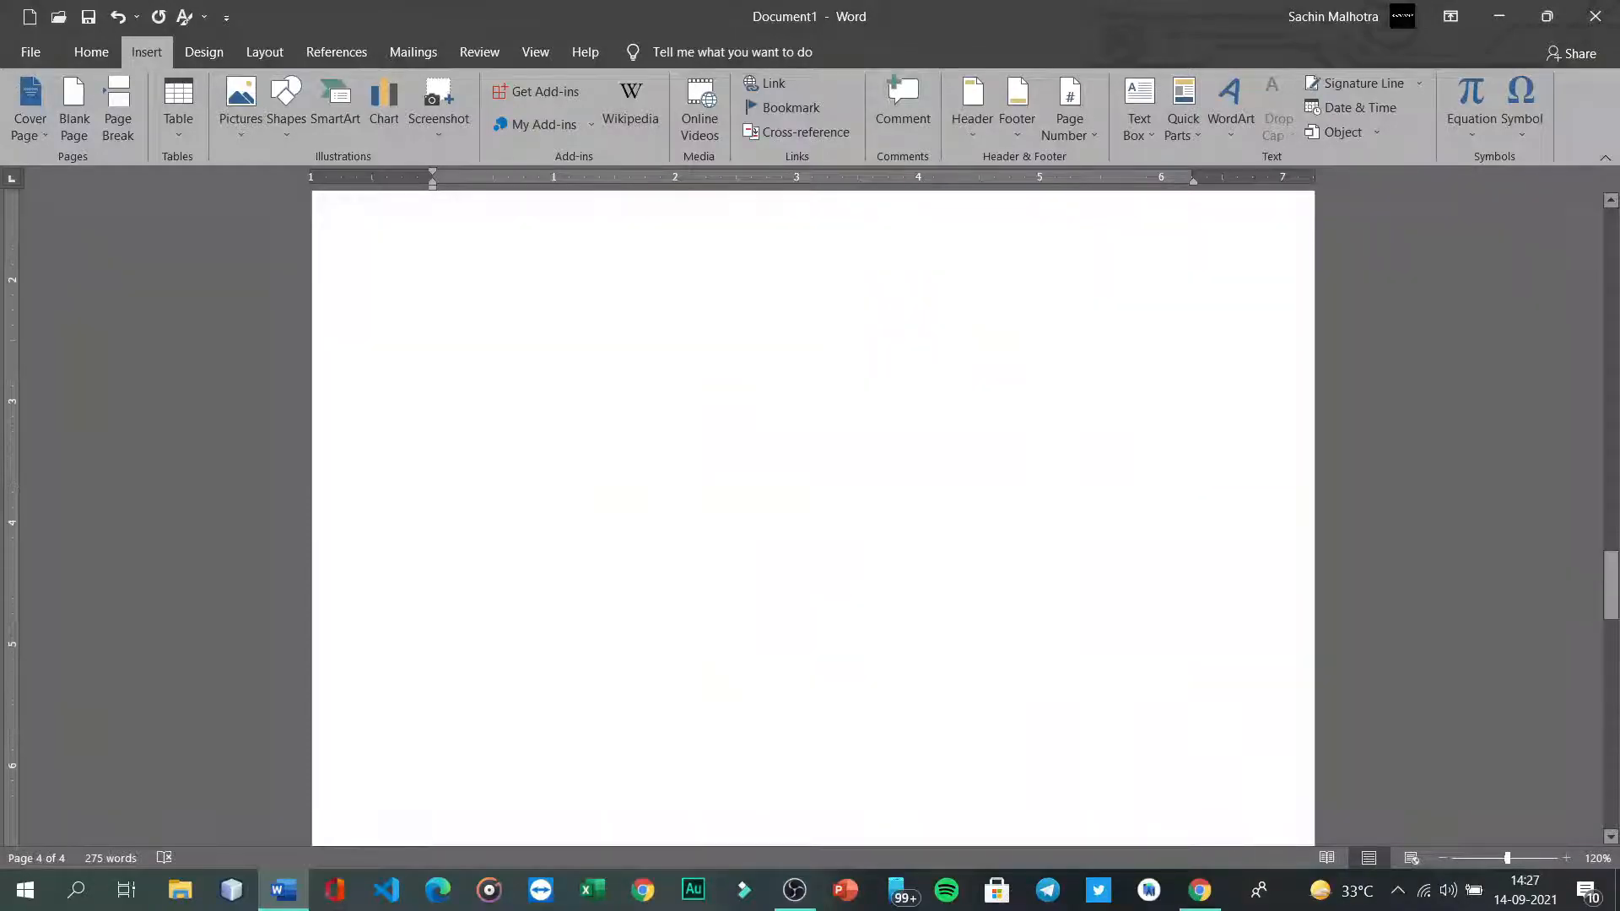
scroll(812, 518, "up", 3)
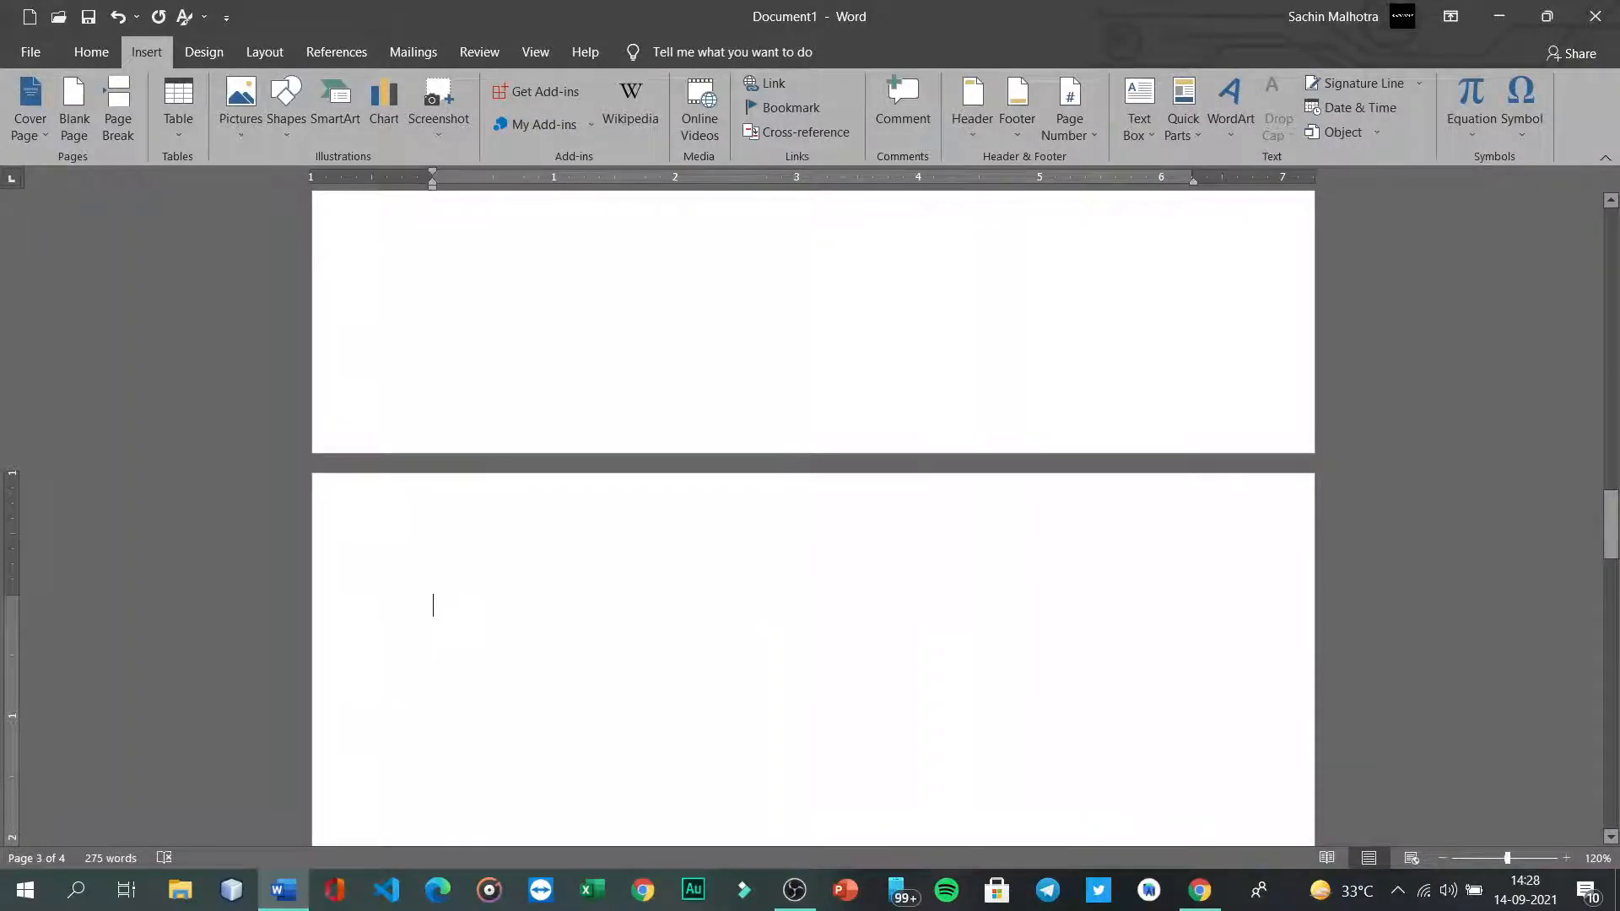
scroll(922, 676, "up", 5)
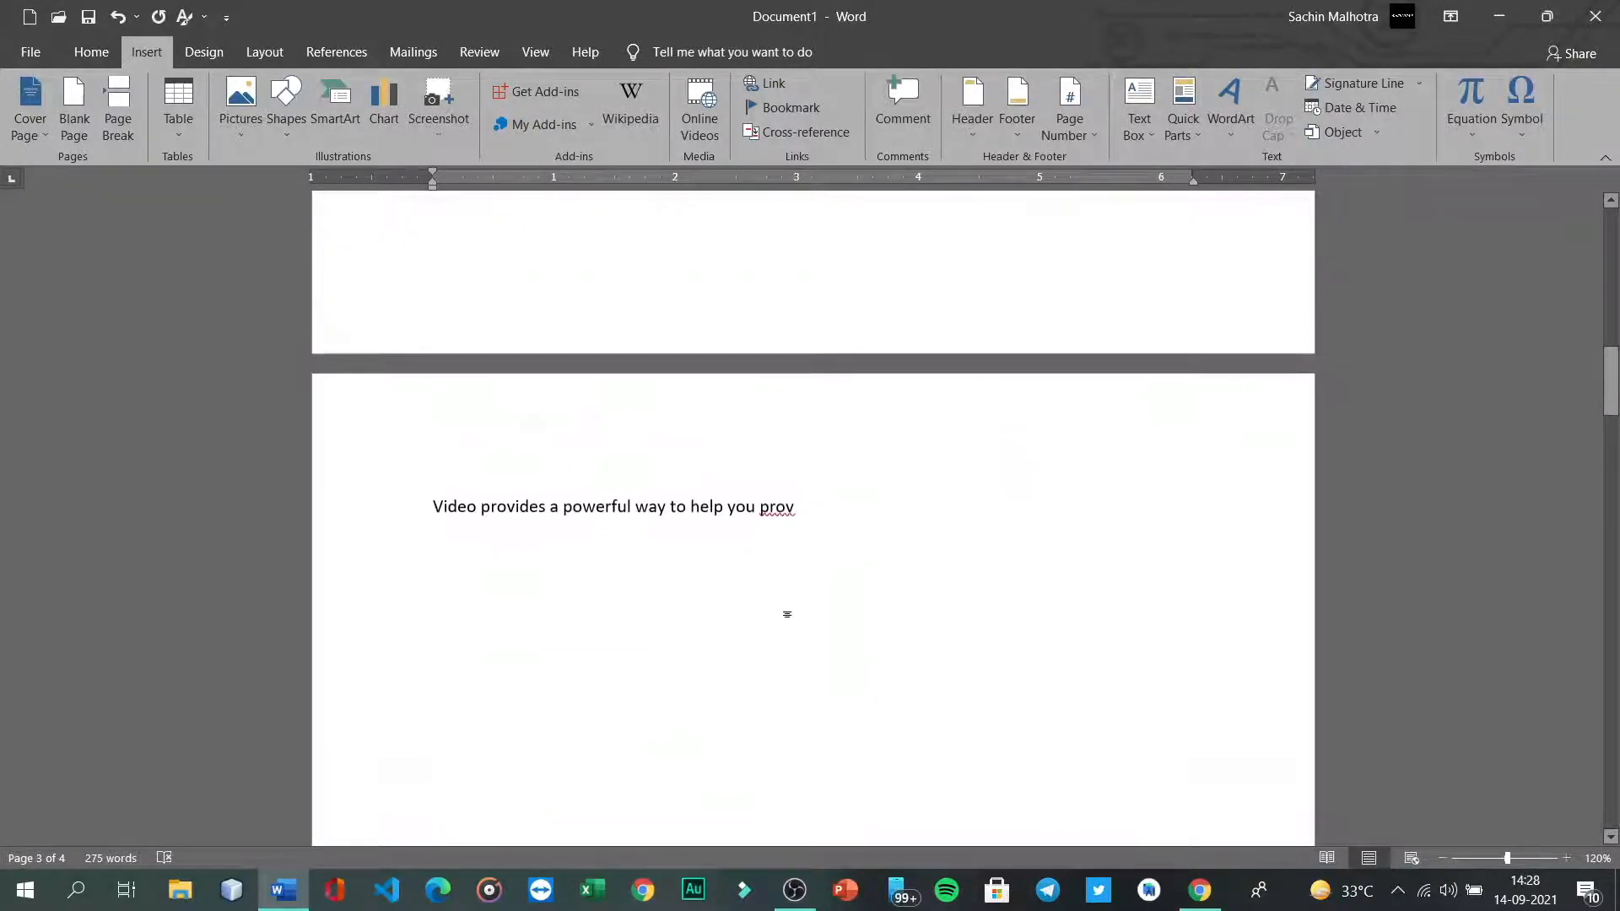
Step: Delete the split-off line "Video provides a powerful way to help you prov" and the page it occupied
left_click(391, 477)
key("BackSpace")
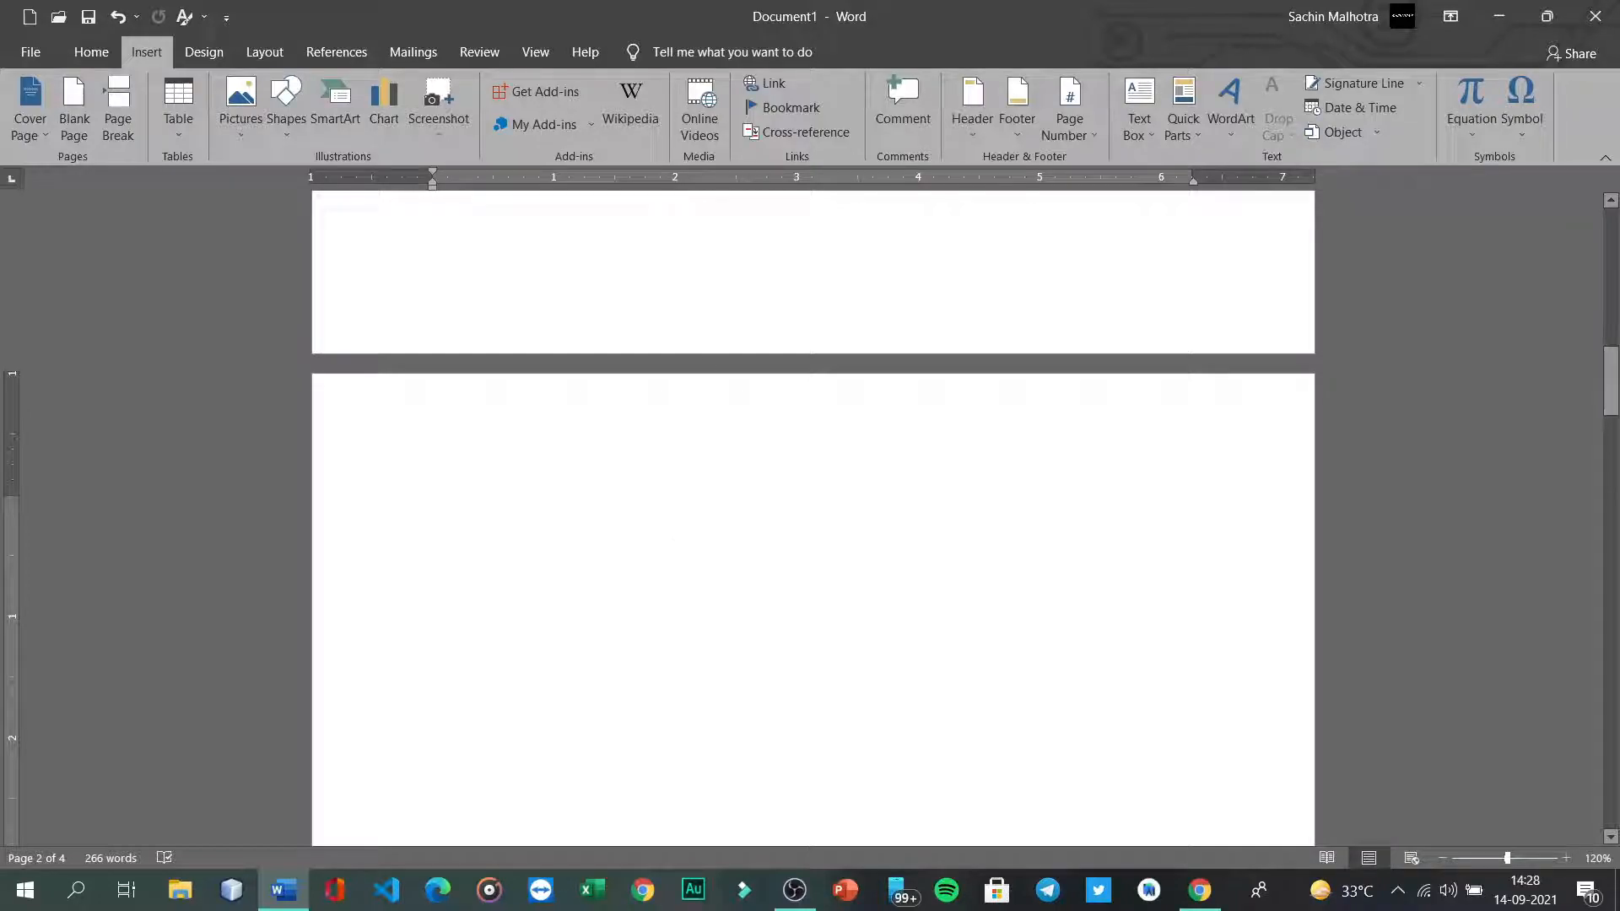
key("BackSpace")
key("BackSpace")
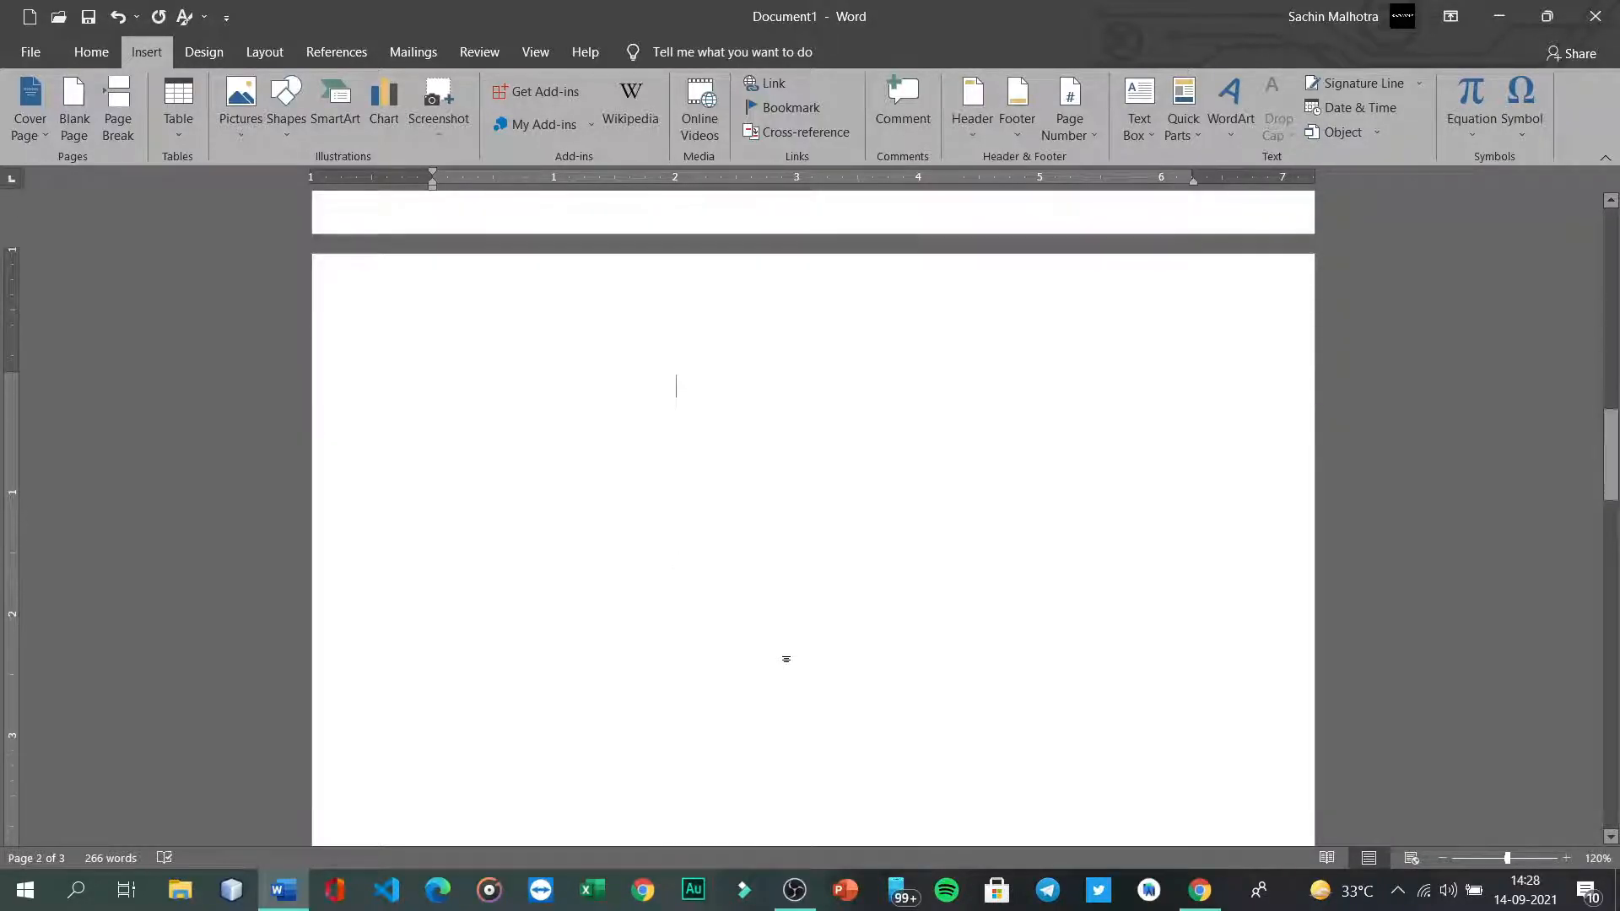
Step: Remove the remaining blank page between the cover page and the sample text
scroll(808, 409, "up", 8)
scroll(808, 409, "up", 3)
scroll(806, 413, "down", 8)
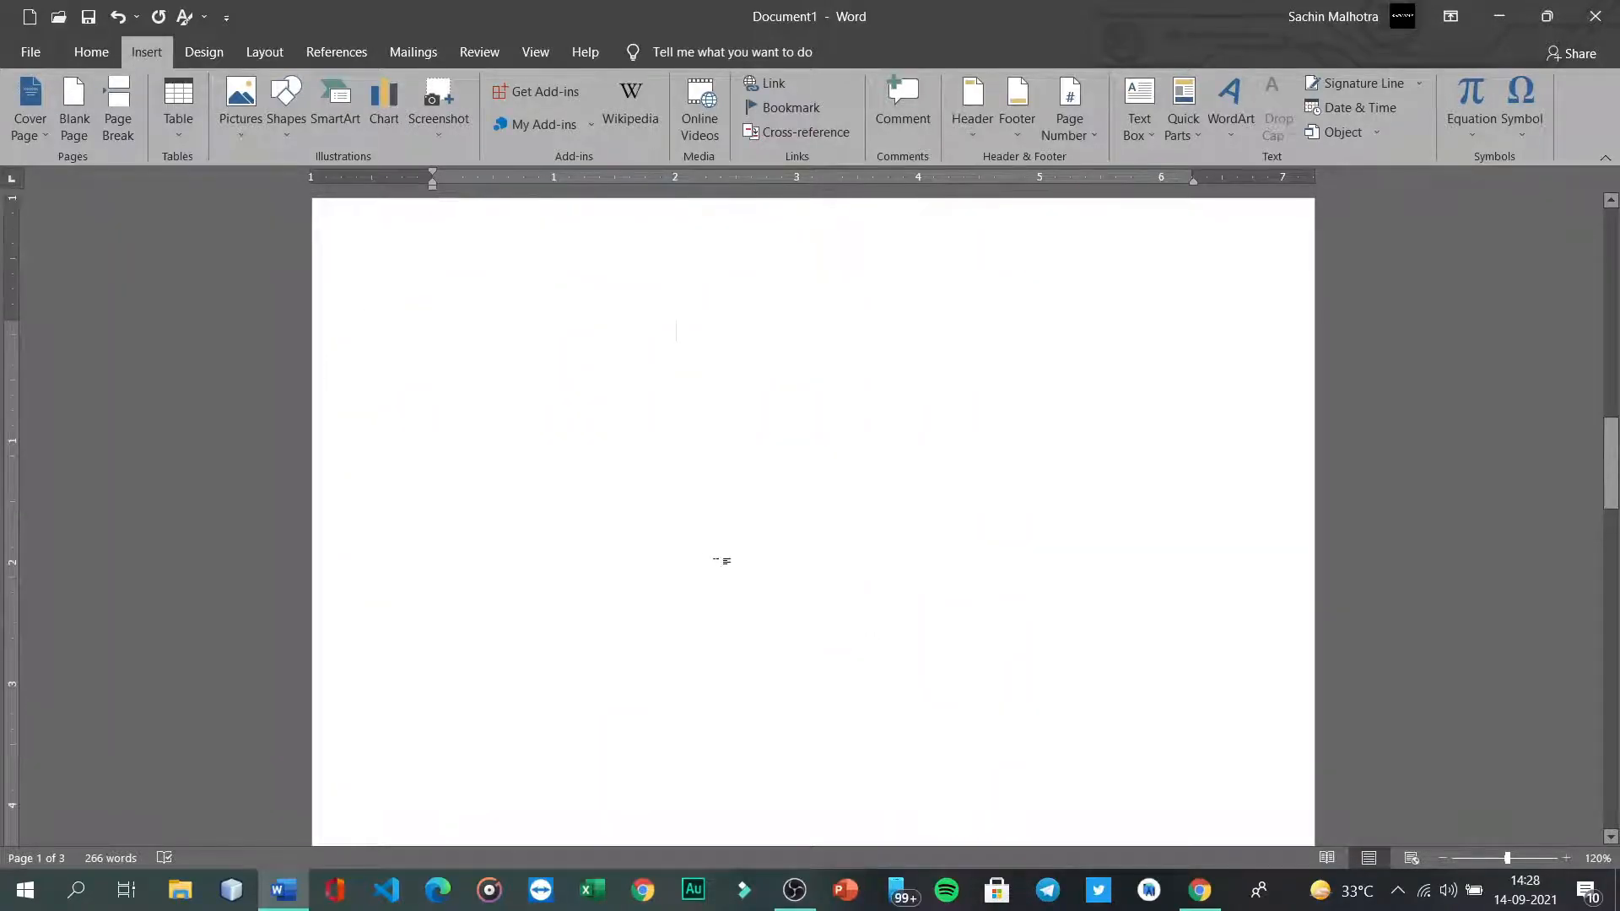
scroll(722, 559, "up", 4)
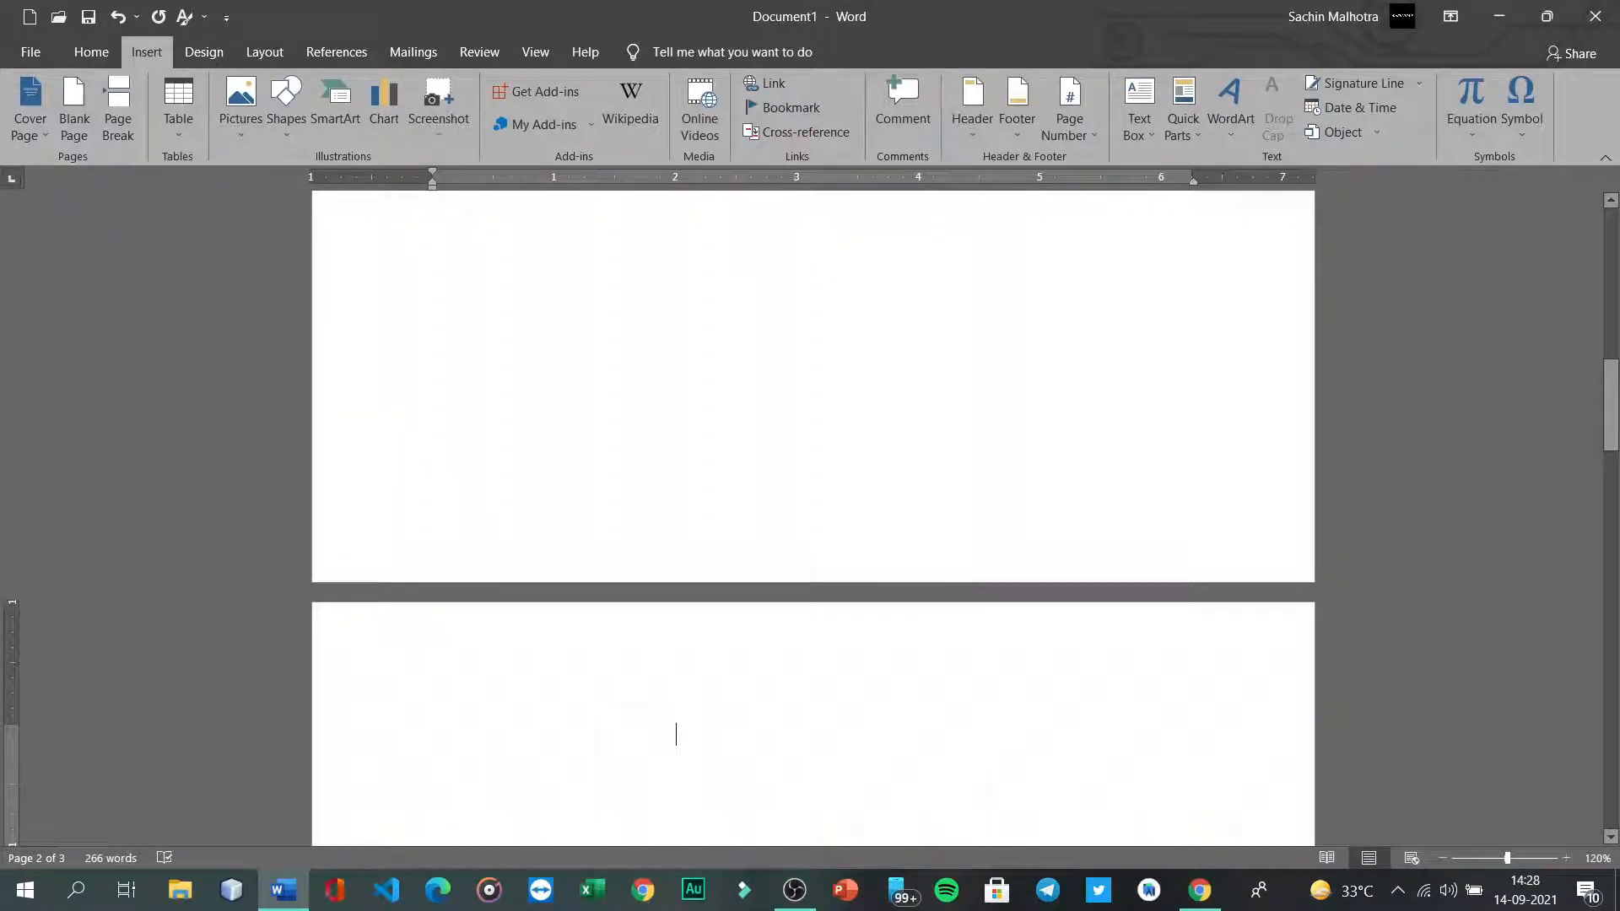
right_click(786, 671)
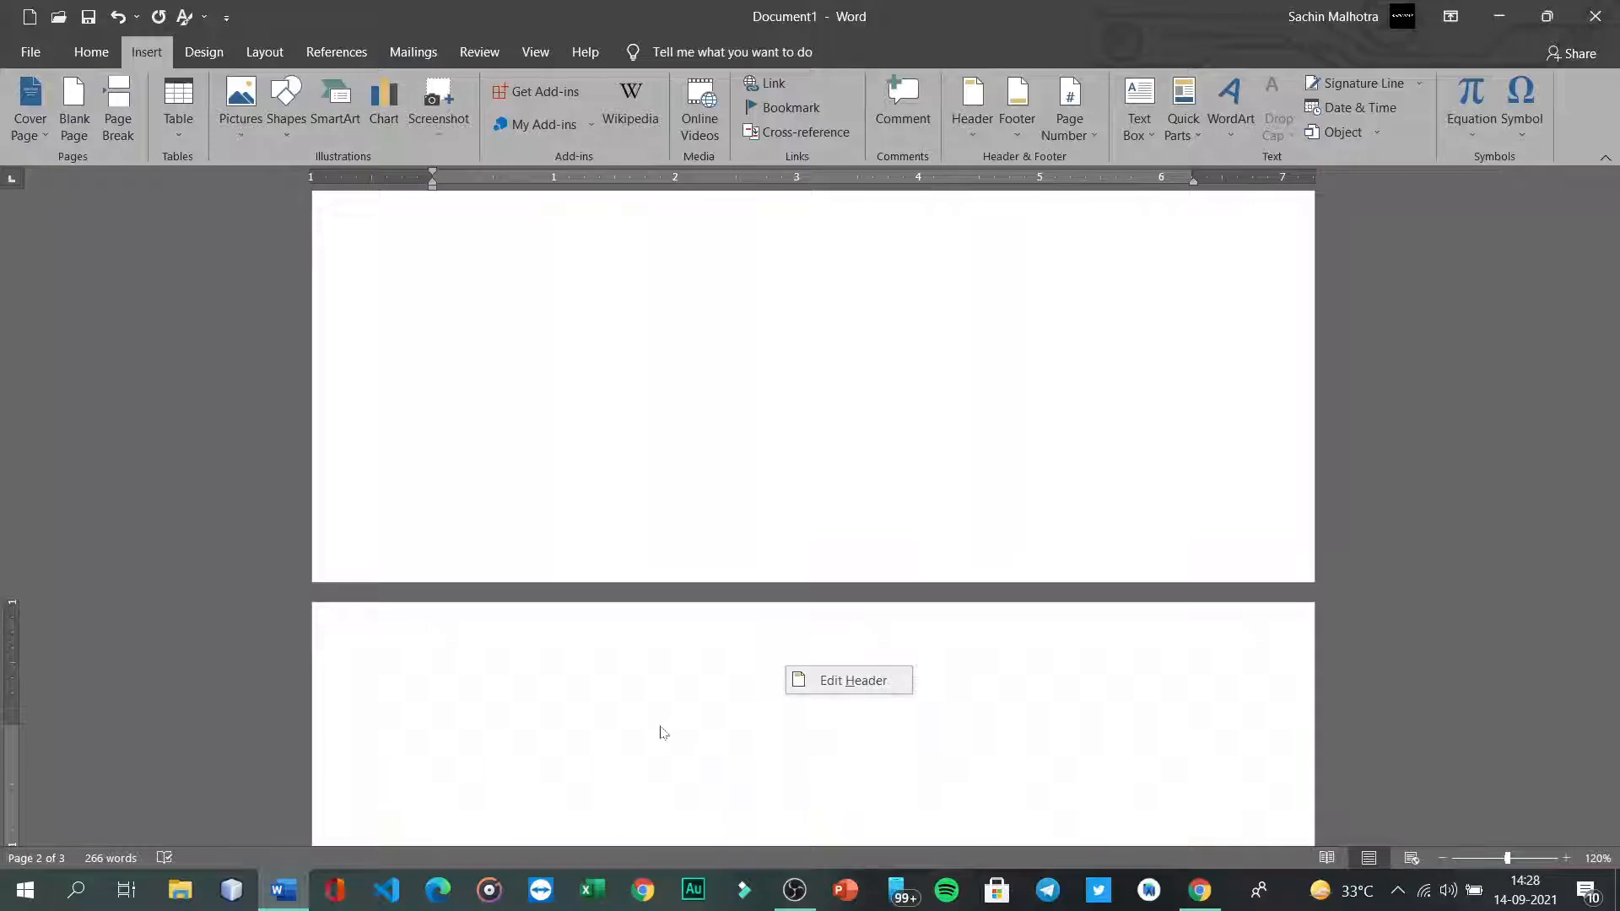
left_click(662, 732)
right_click(660, 730)
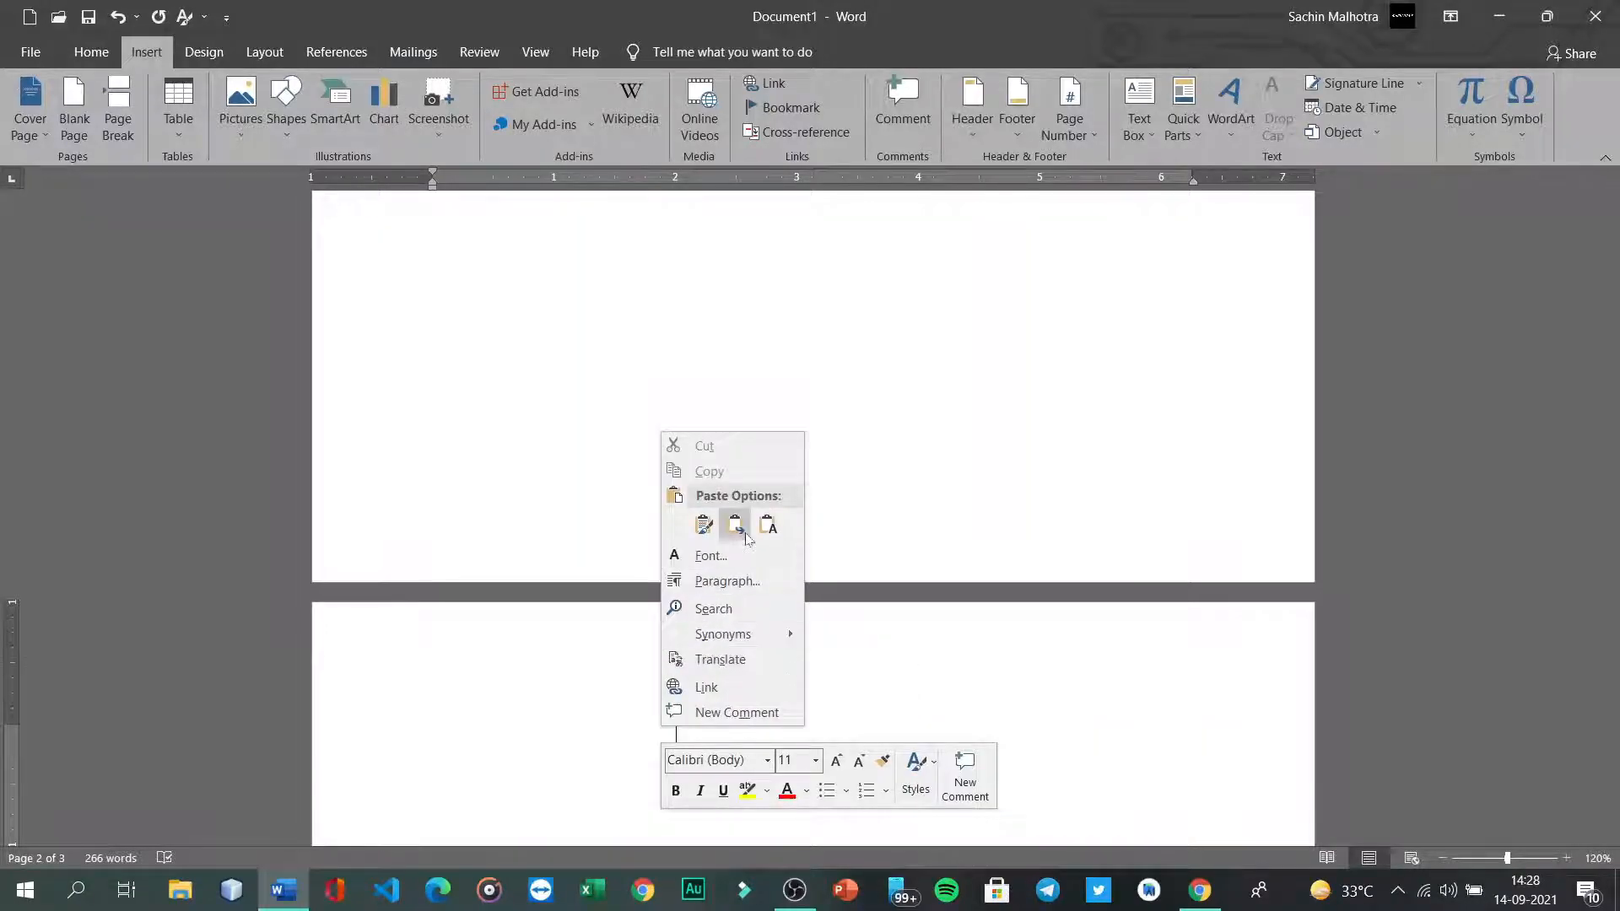
key("Escape")
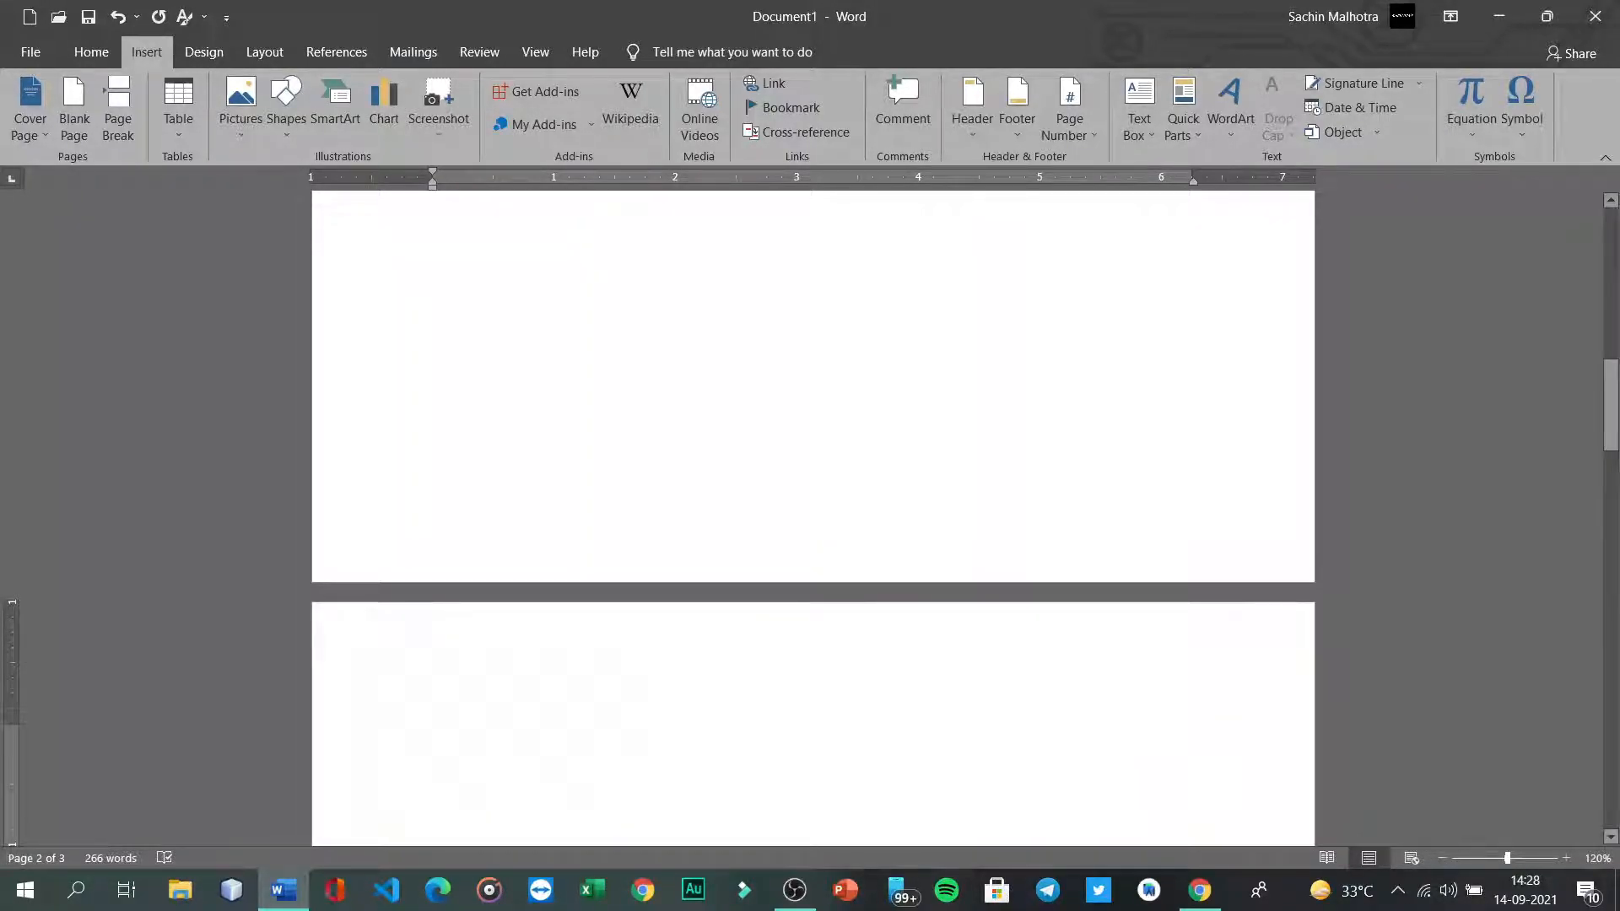
scroll(936, 667, "up", 4)
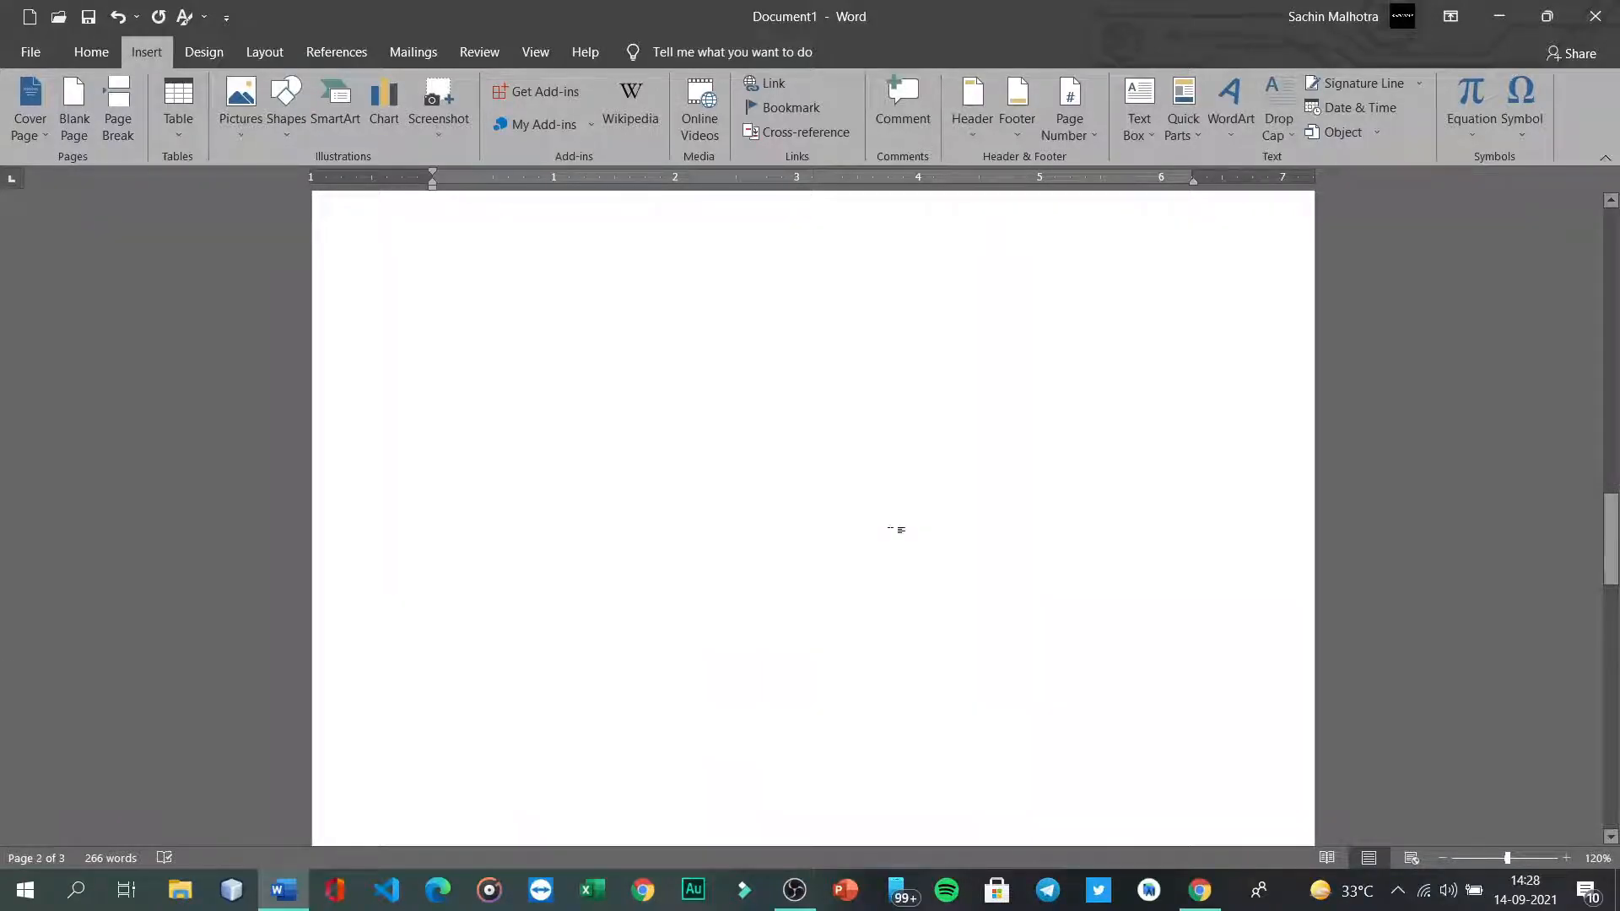
scroll(896, 530, "down", 2)
scroll(893, 530, "up", 2)
right_click(893, 530)
key("Escape")
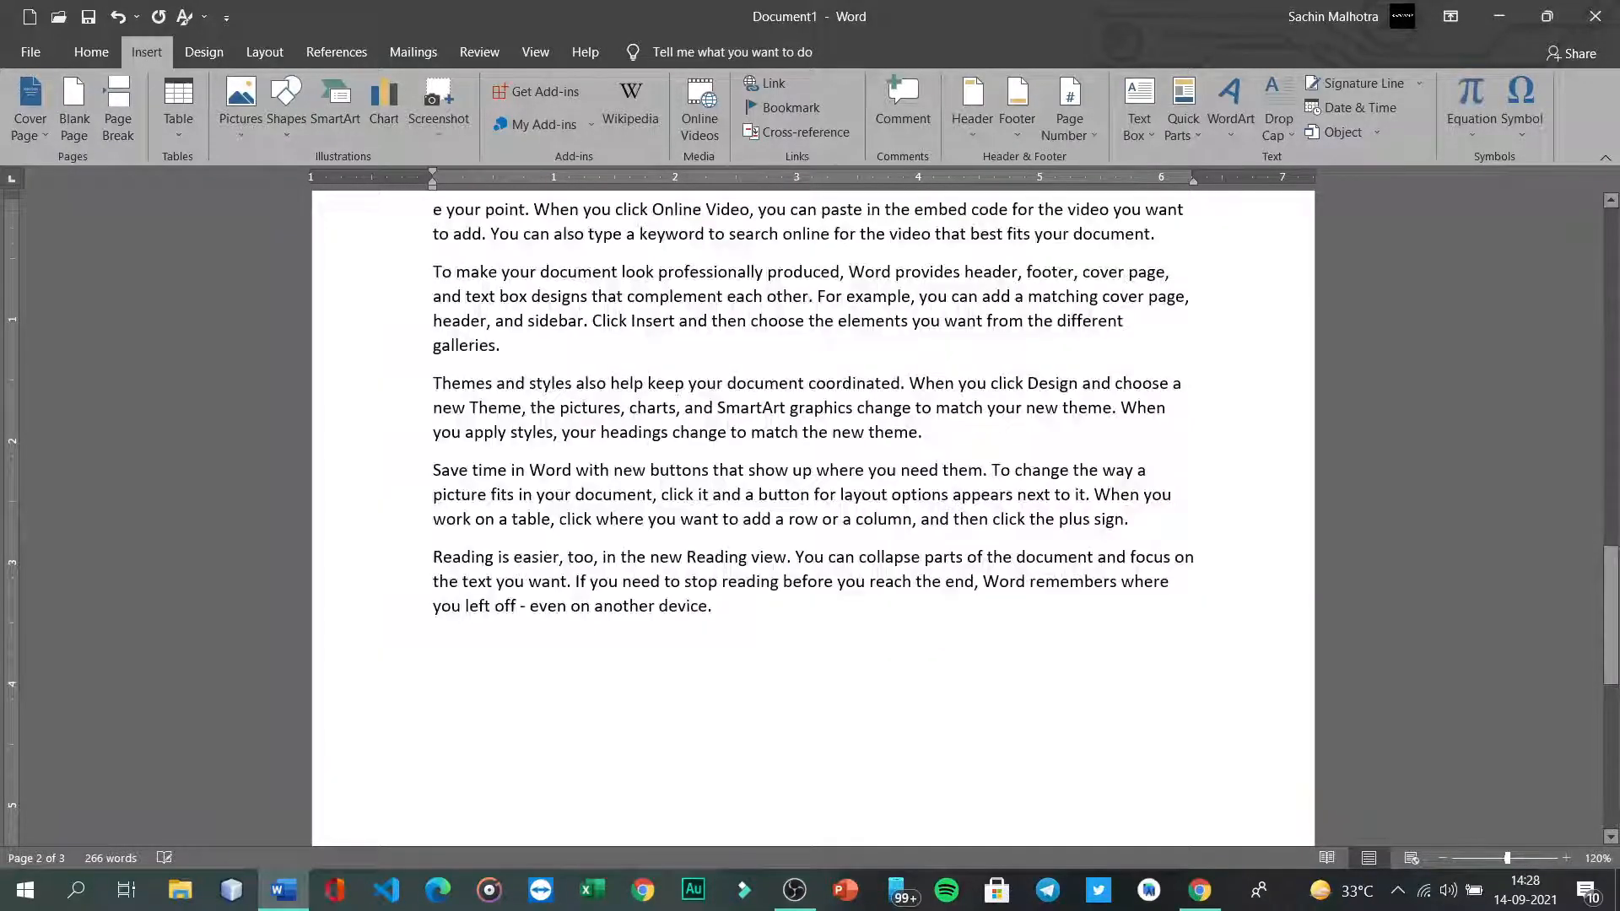
scroll(893, 528, "up", 15)
scroll(893, 528, "down", 14)
scroll(812, 506, "down", 2)
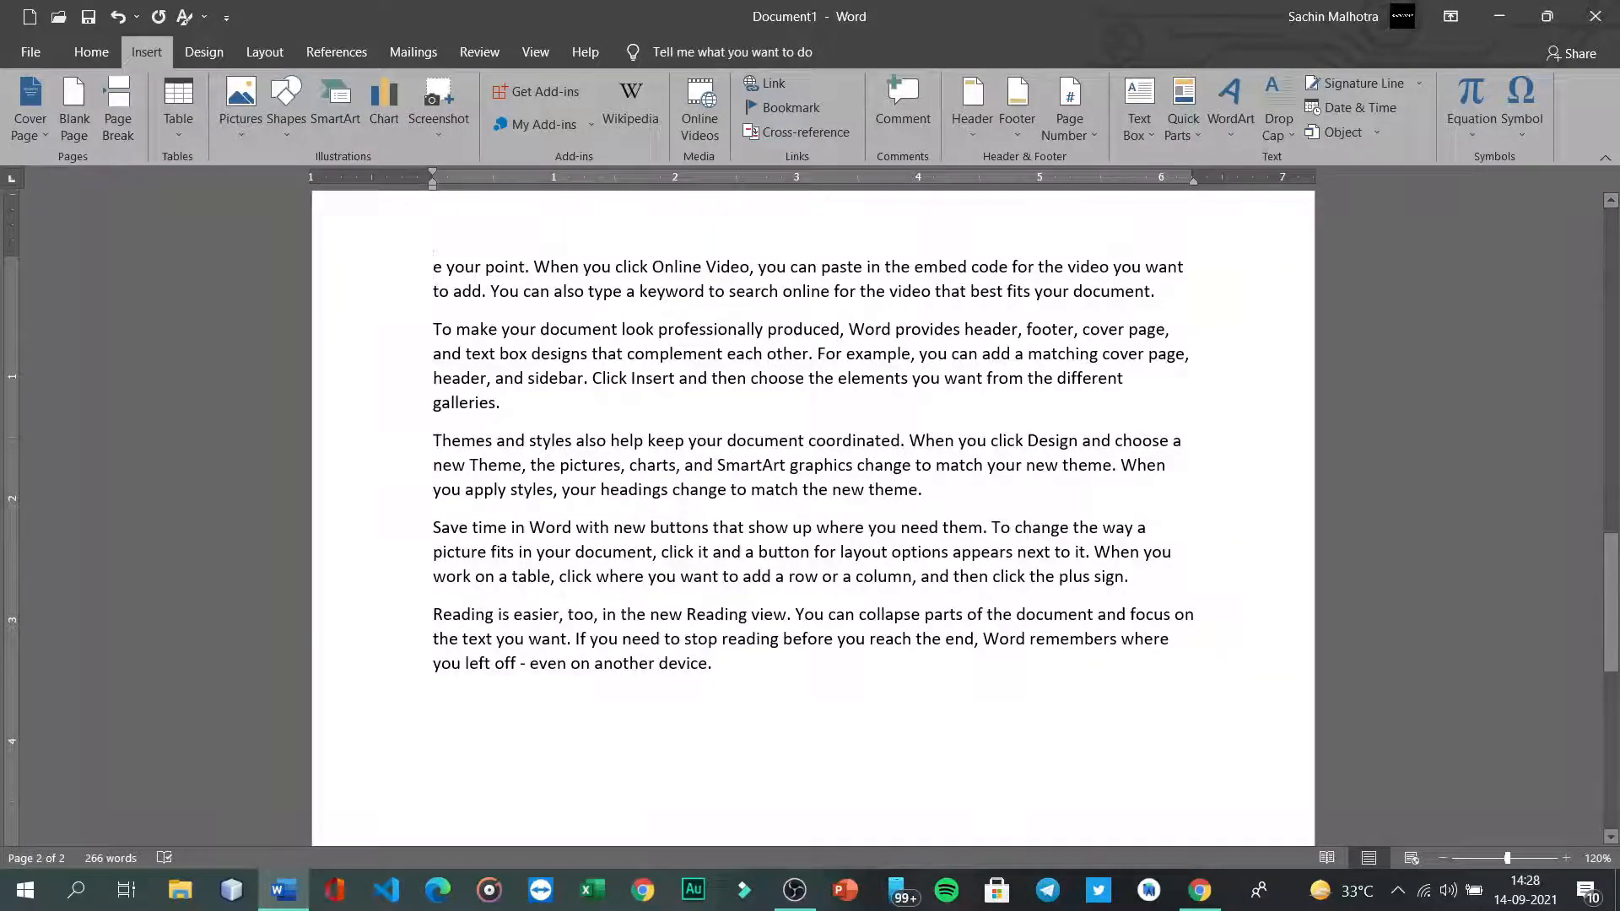
Step: Check the cover page, and delete all the remaining sample text on the second page
scroll(812, 506, "up", 15)
scroll(812, 507, "up", 15)
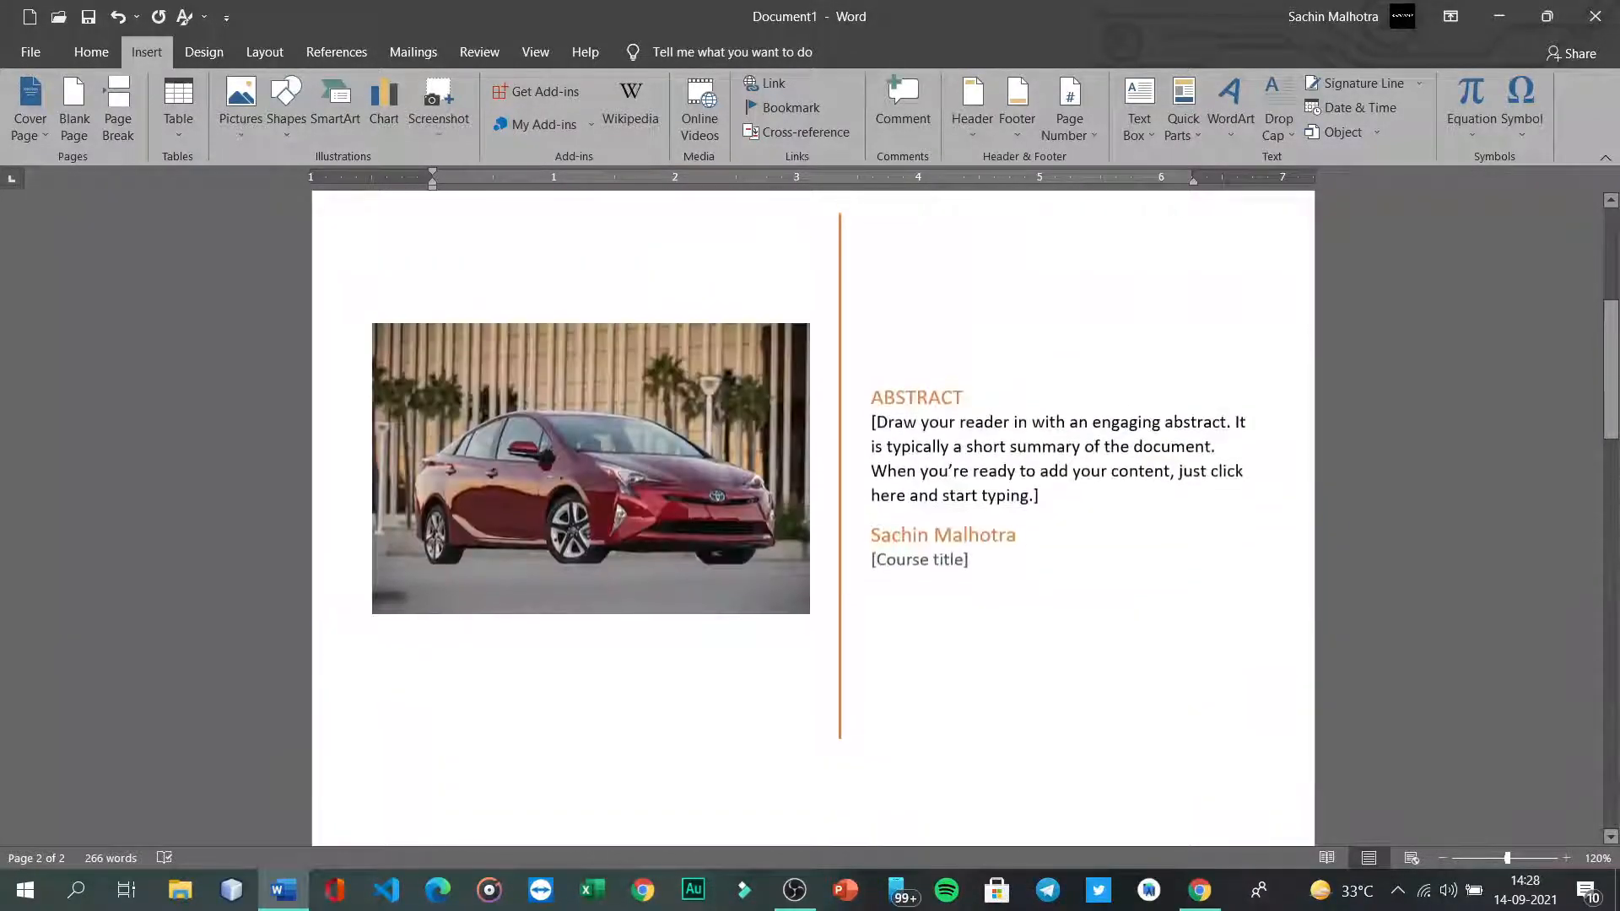
scroll(812, 507, "down", 15)
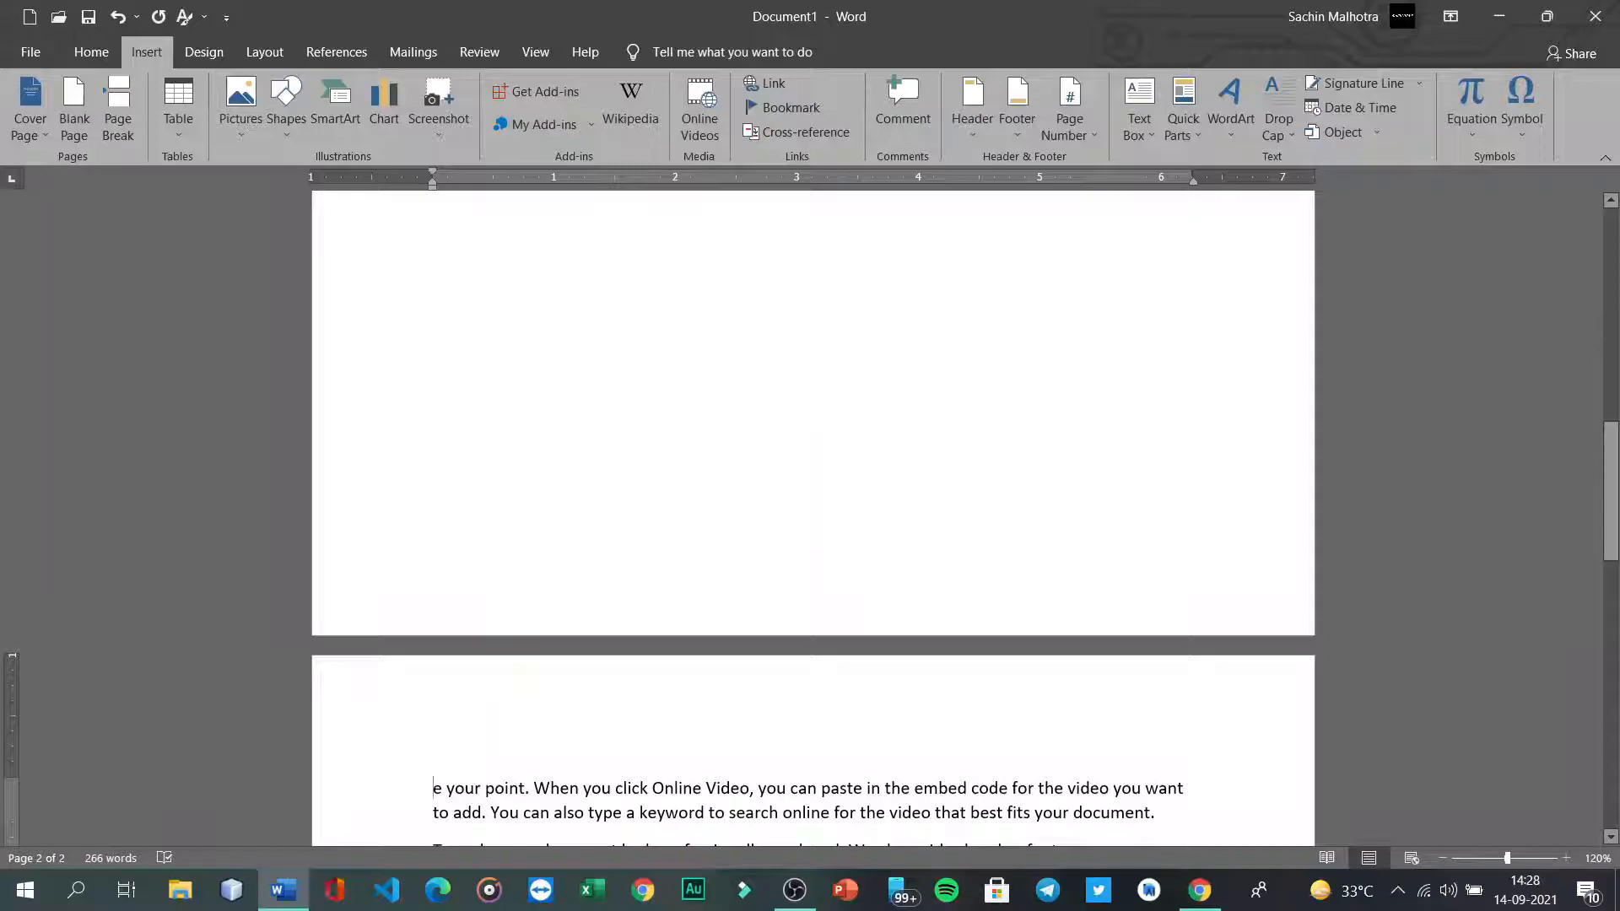
scroll(812, 506, "down", 15)
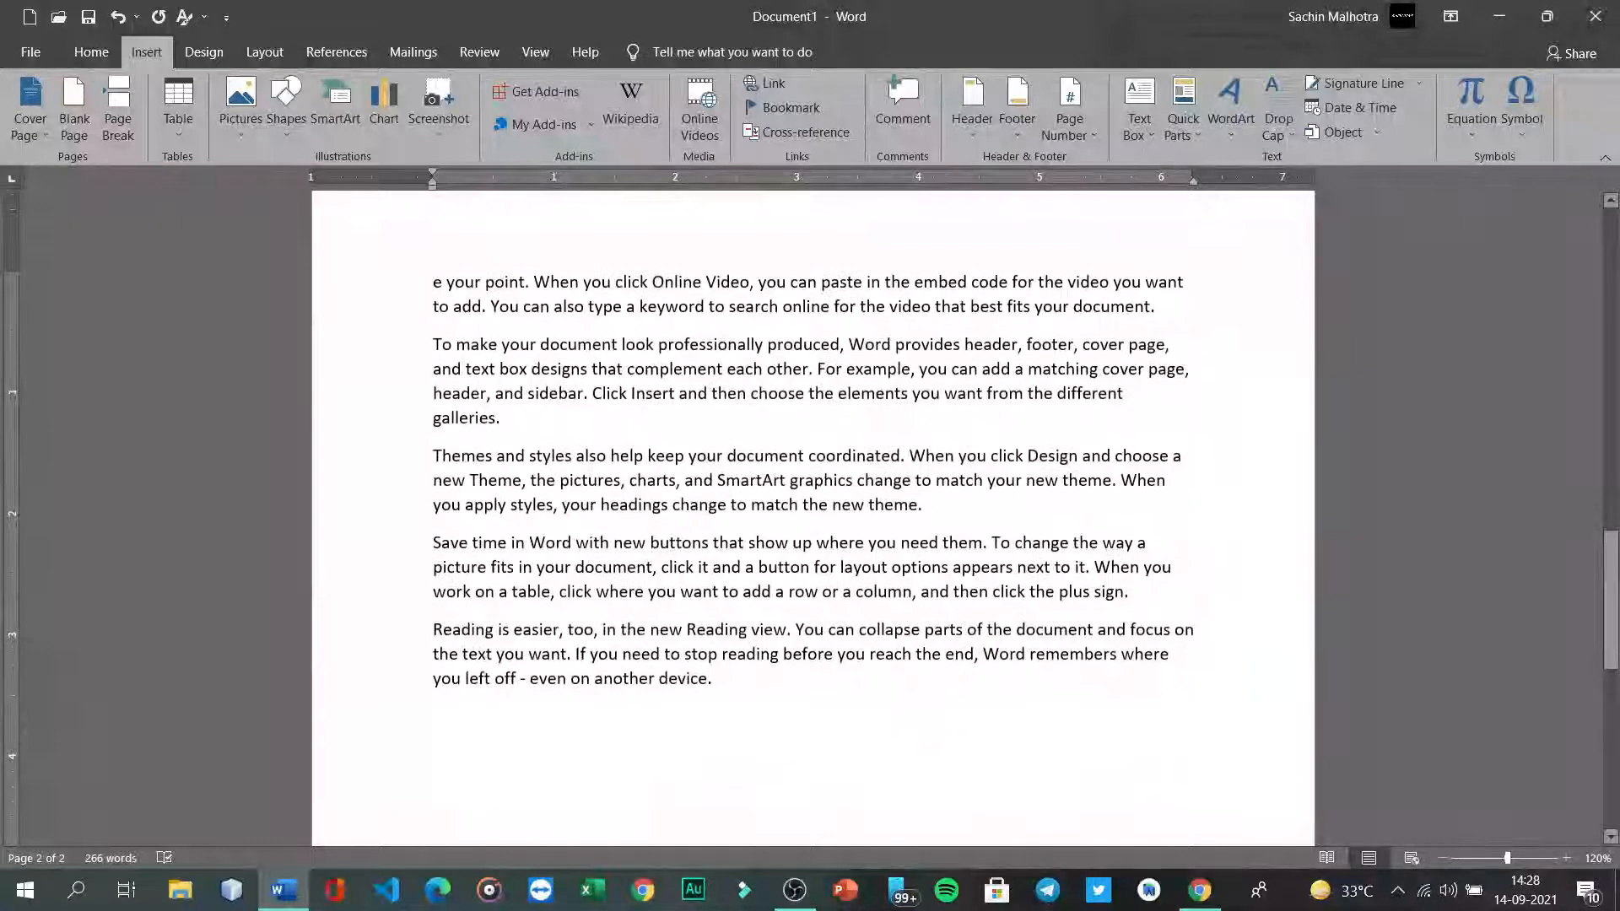
left_click_drag(713, 679, 416, 268)
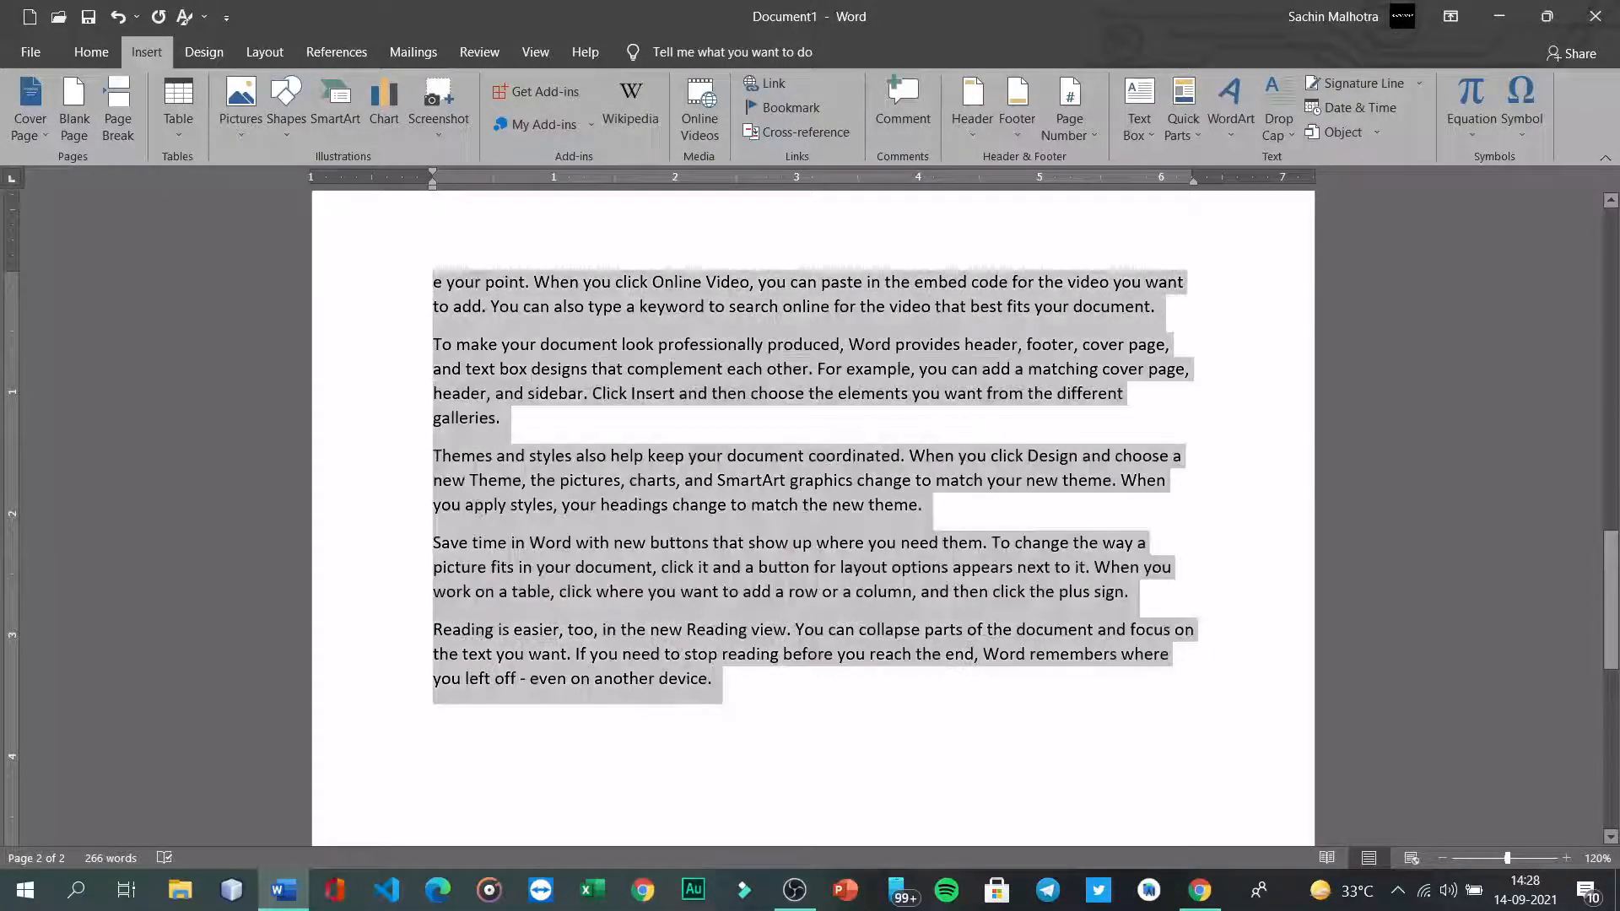
key("Delete")
key("BackSpace")
scroll(679, 668, "down", 10)
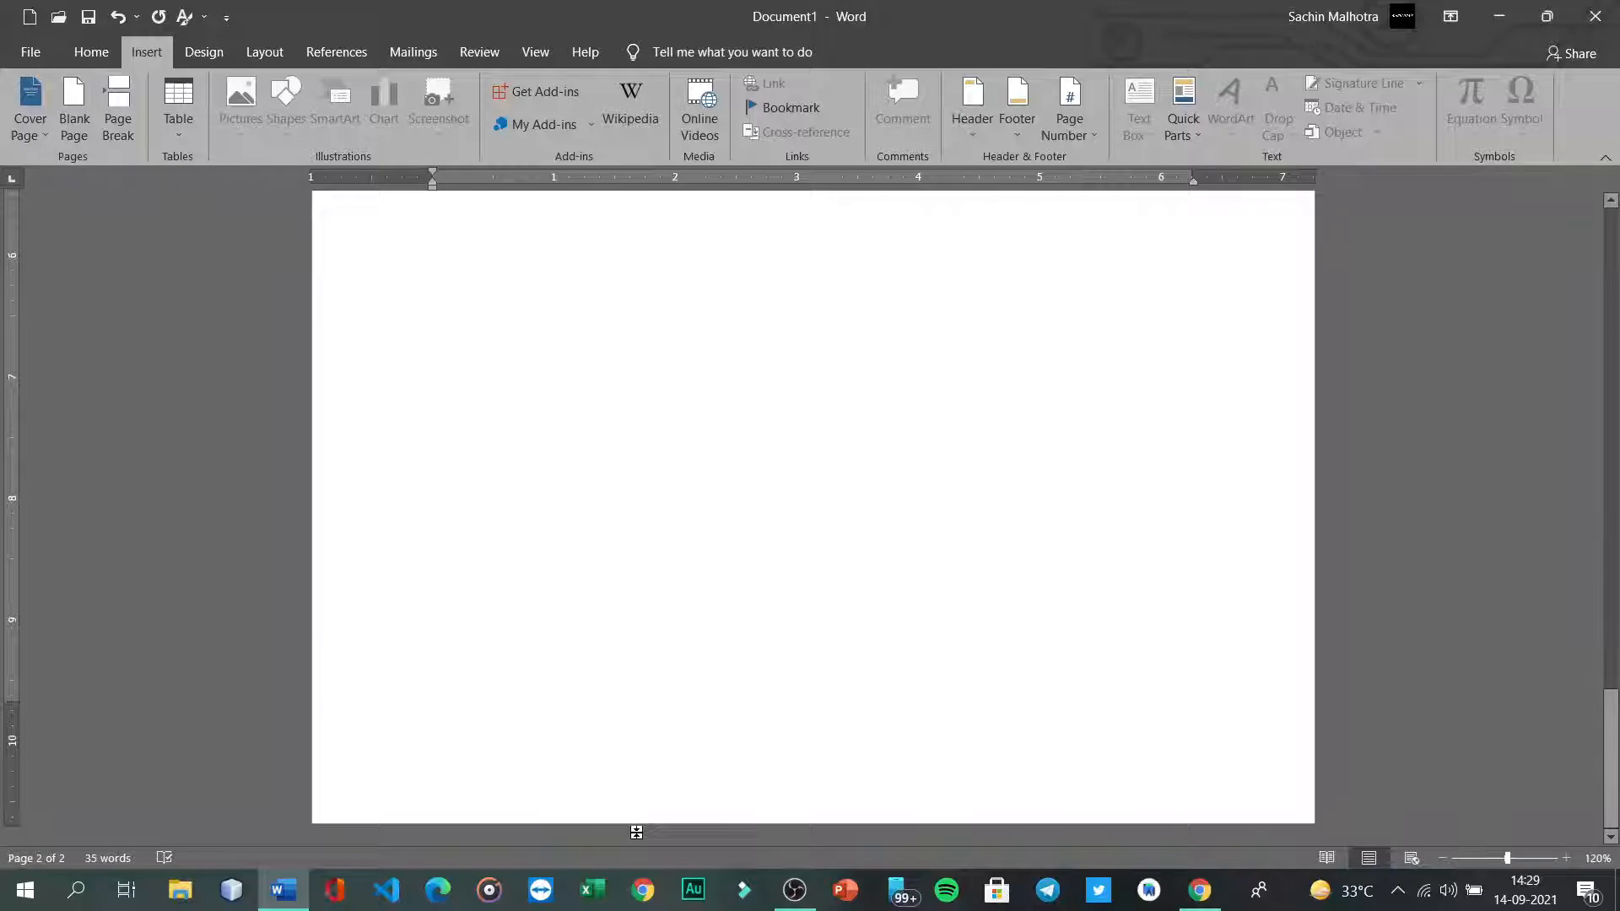
Step: Delete the empty second page and check that only the cover page is left
scroll(636, 833, "up", 15)
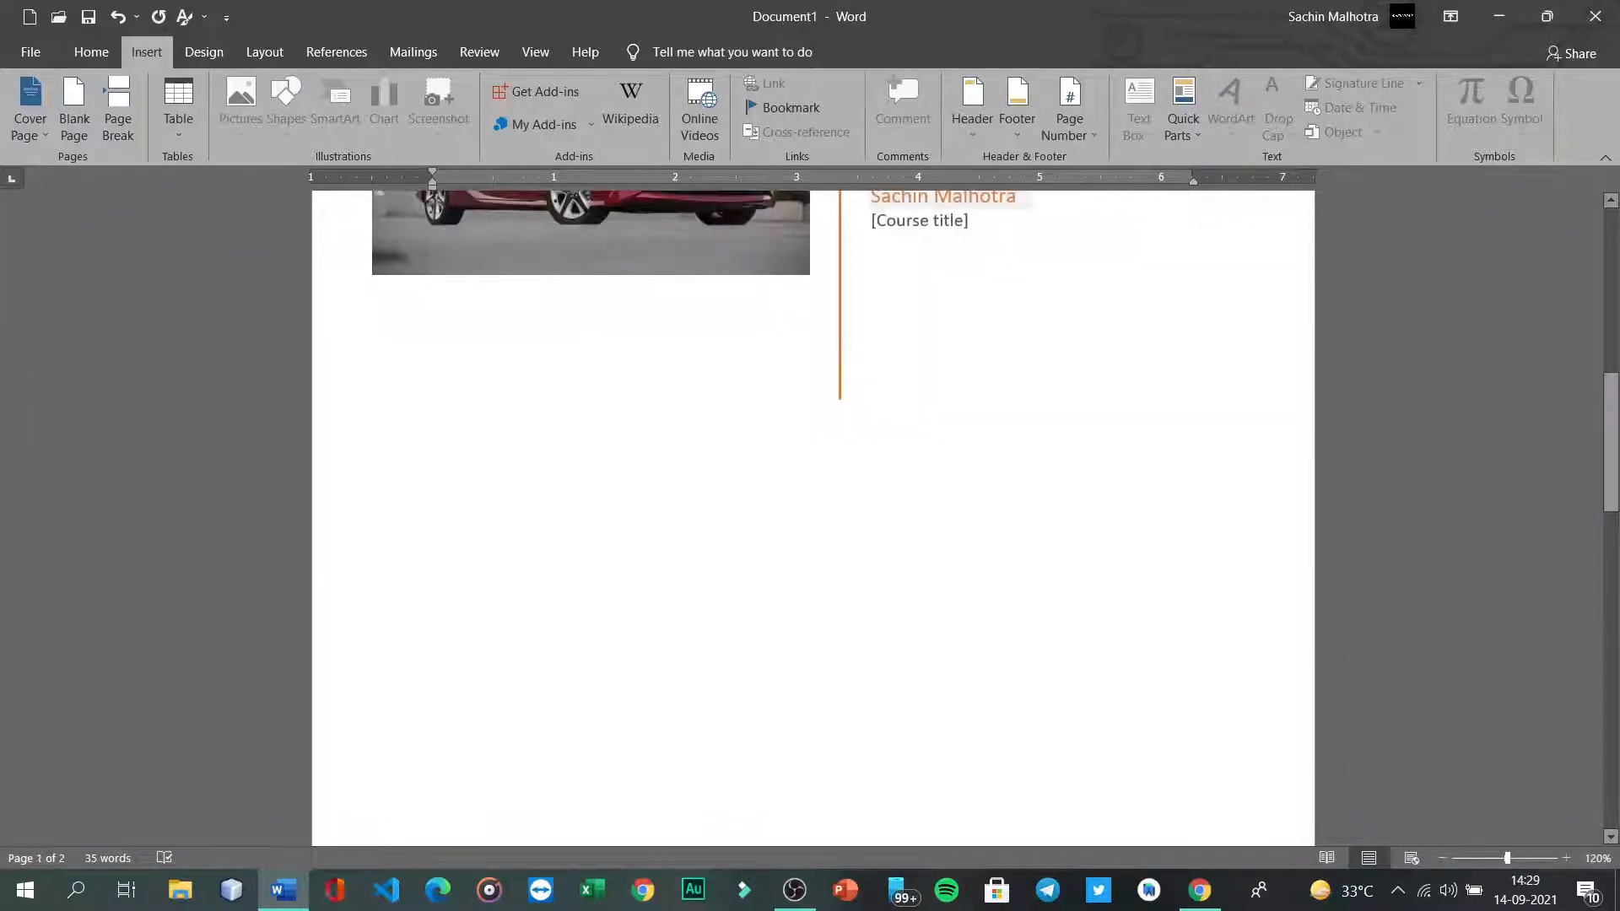
scroll(759, 583, "down", 4)
left_click(765, 580)
key("Delete")
scroll(764, 580, "down", 8)
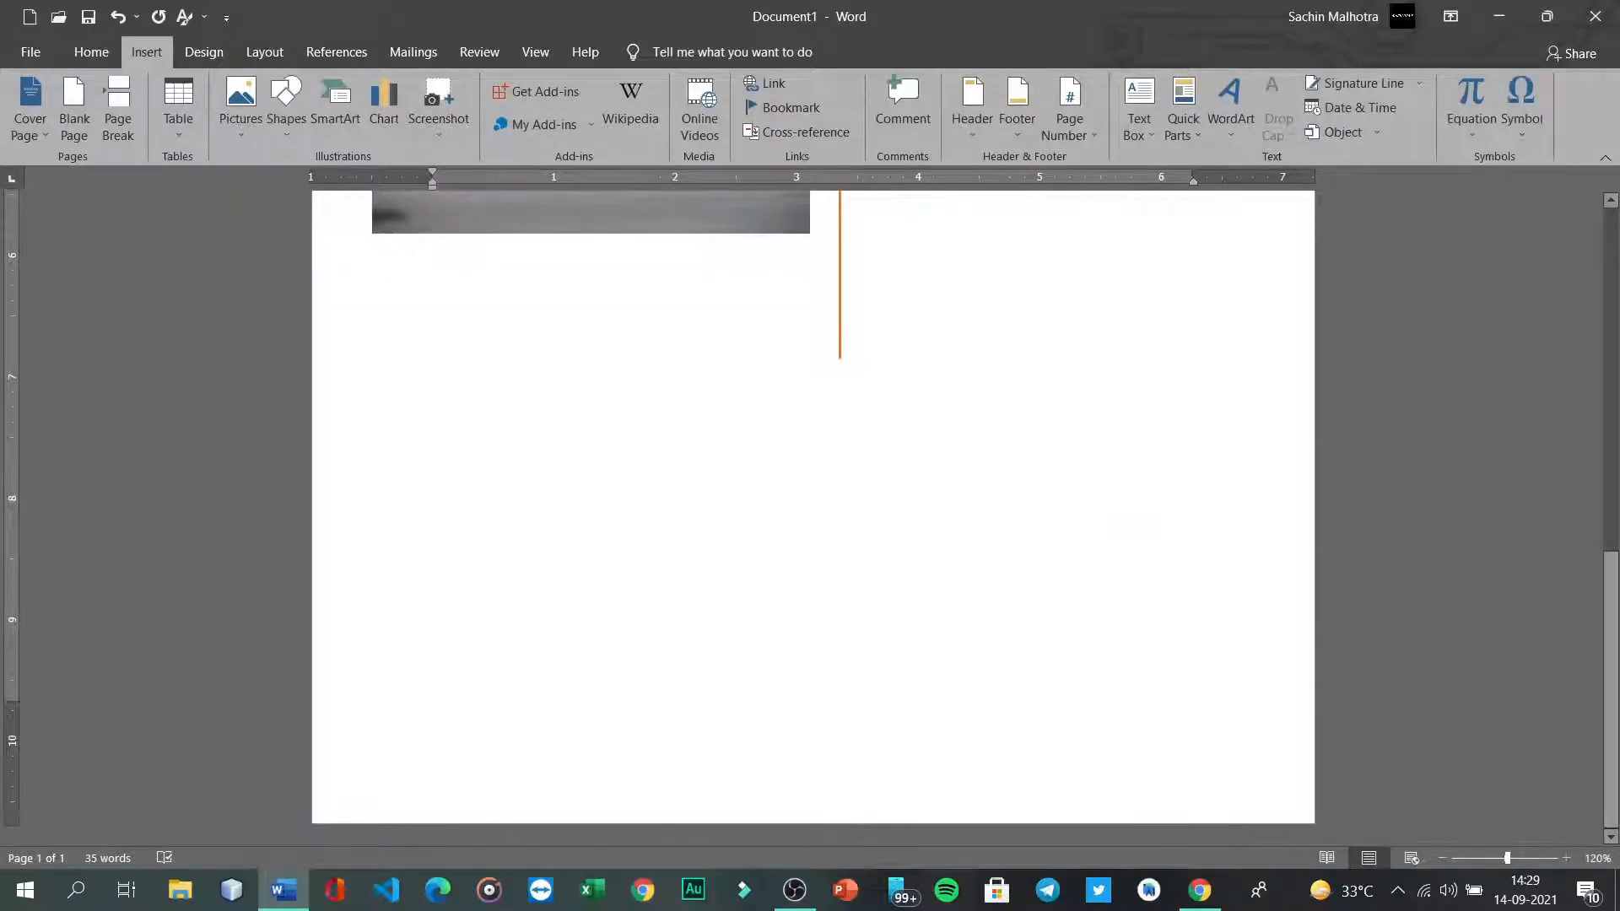
scroll(764, 581, "up", 5)
scroll(764, 581, "down", 5)
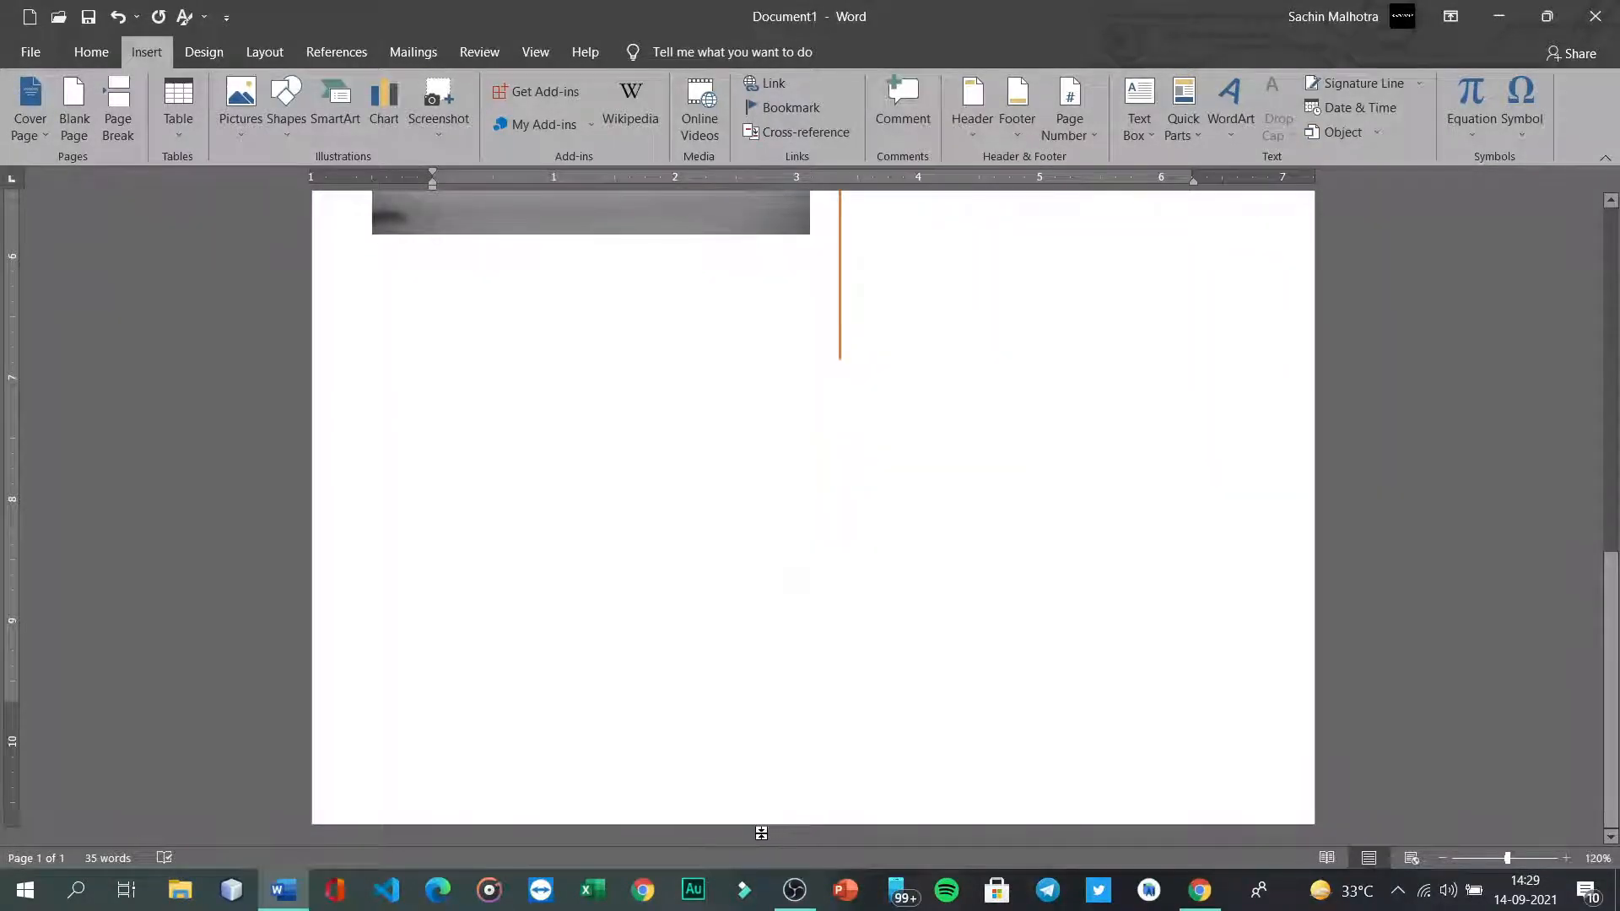
scroll(761, 833, "up", 5)
scroll(759, 833, "down", 5)
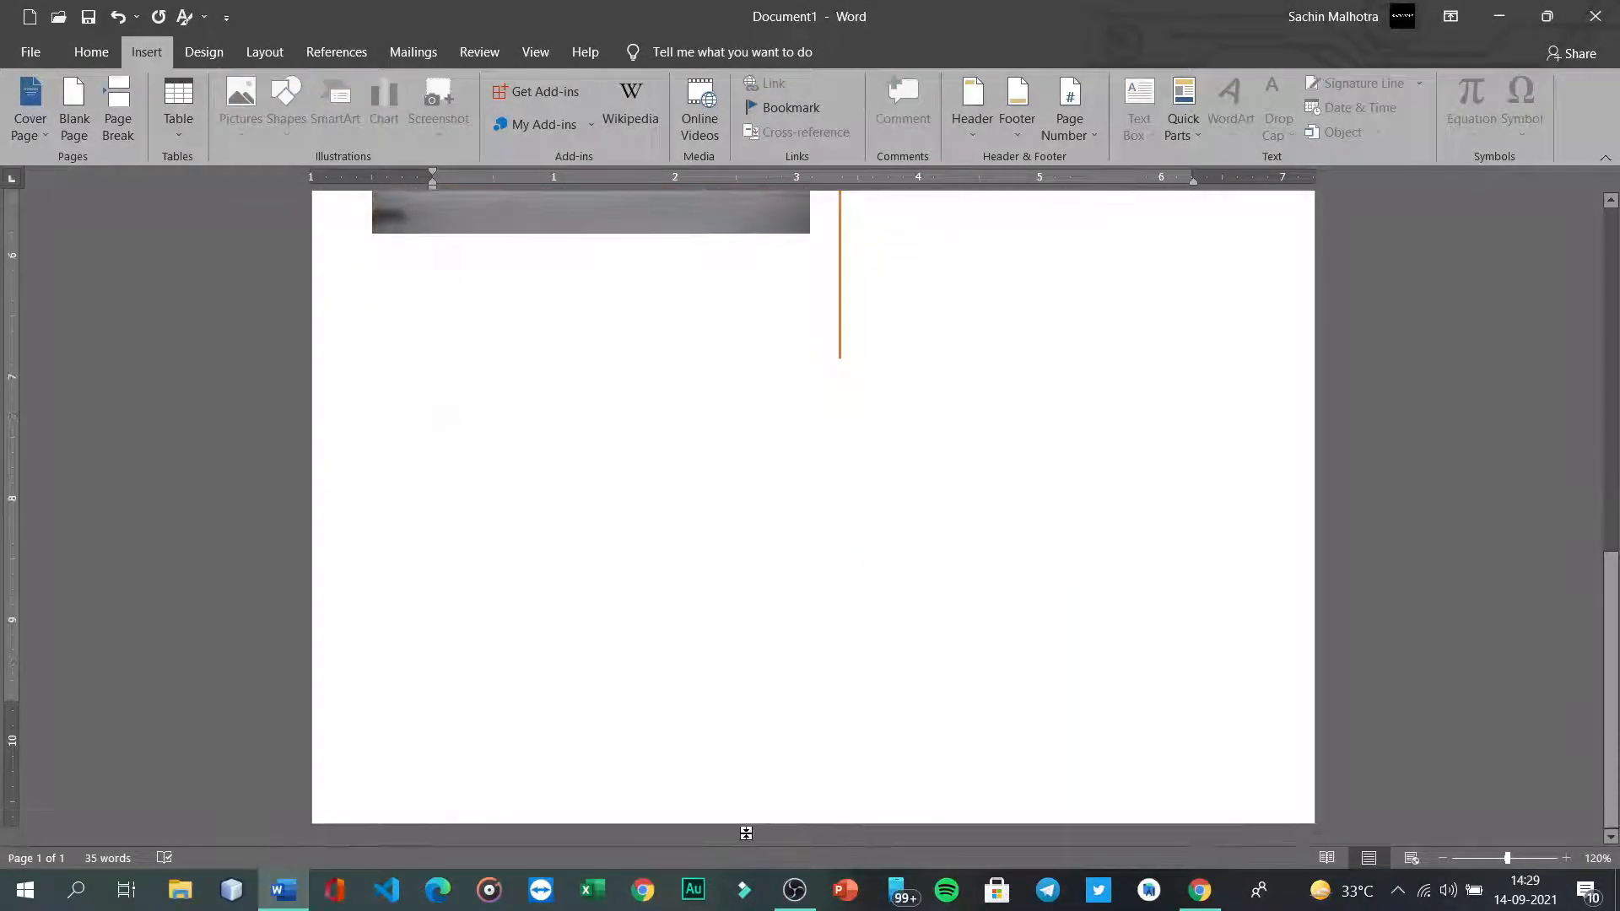
scroll(746, 833, "up", 5)
scroll(743, 400, "down", 4)
scroll(743, 399, "up", 5)
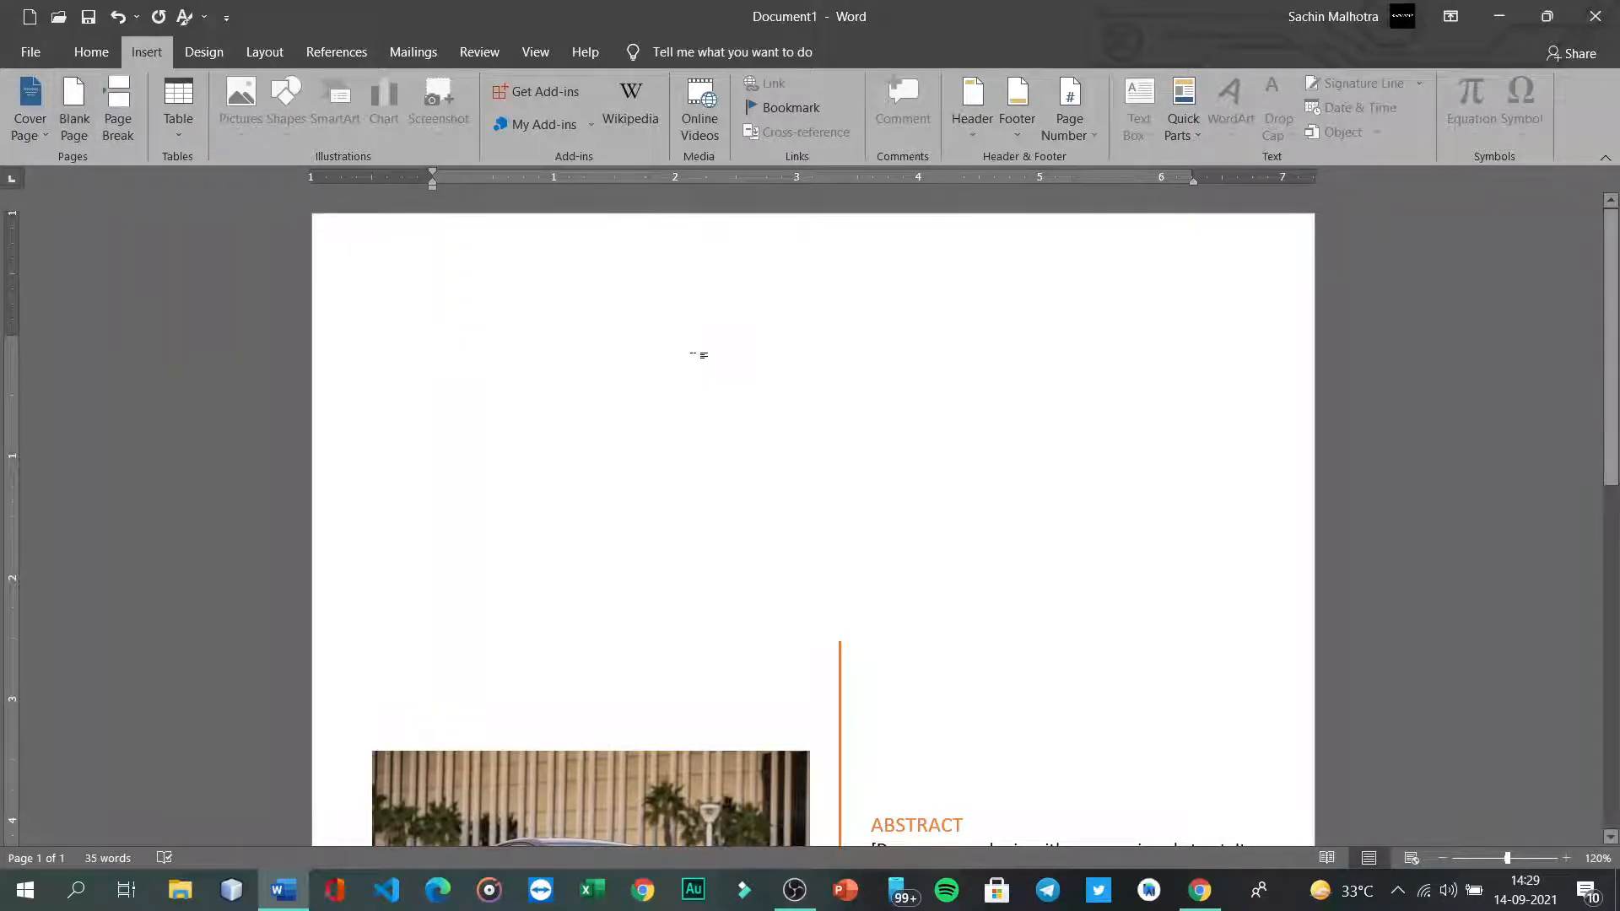
Step: Clear the car-picture cover page from the document and insert the built-in Austin cover page
key("ctrl+z")
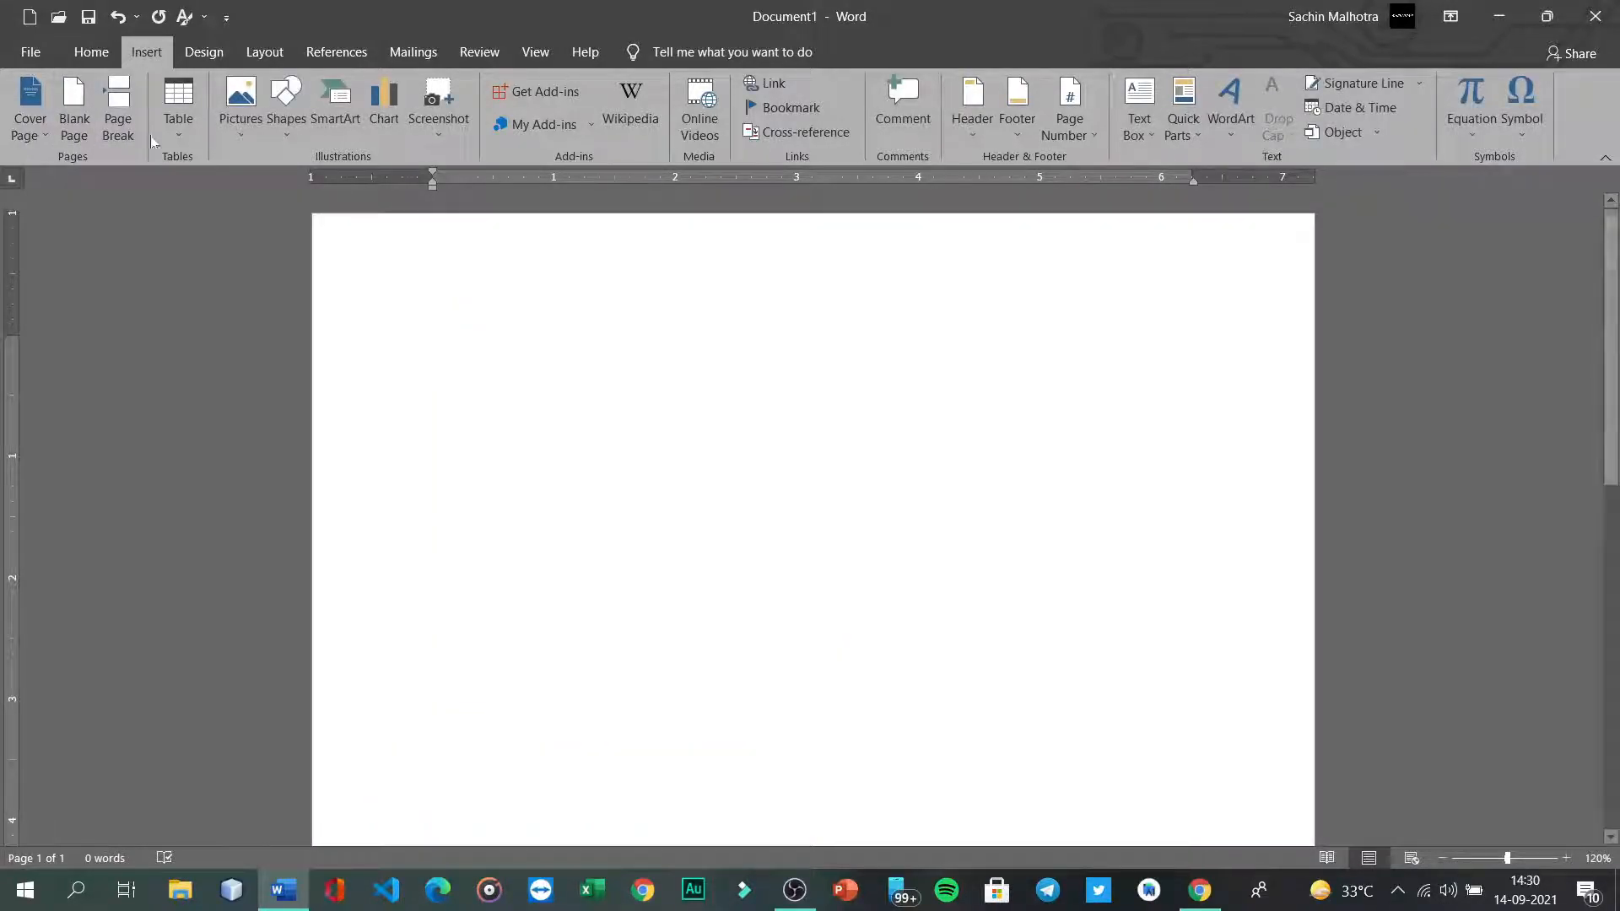
left_click(20, 123)
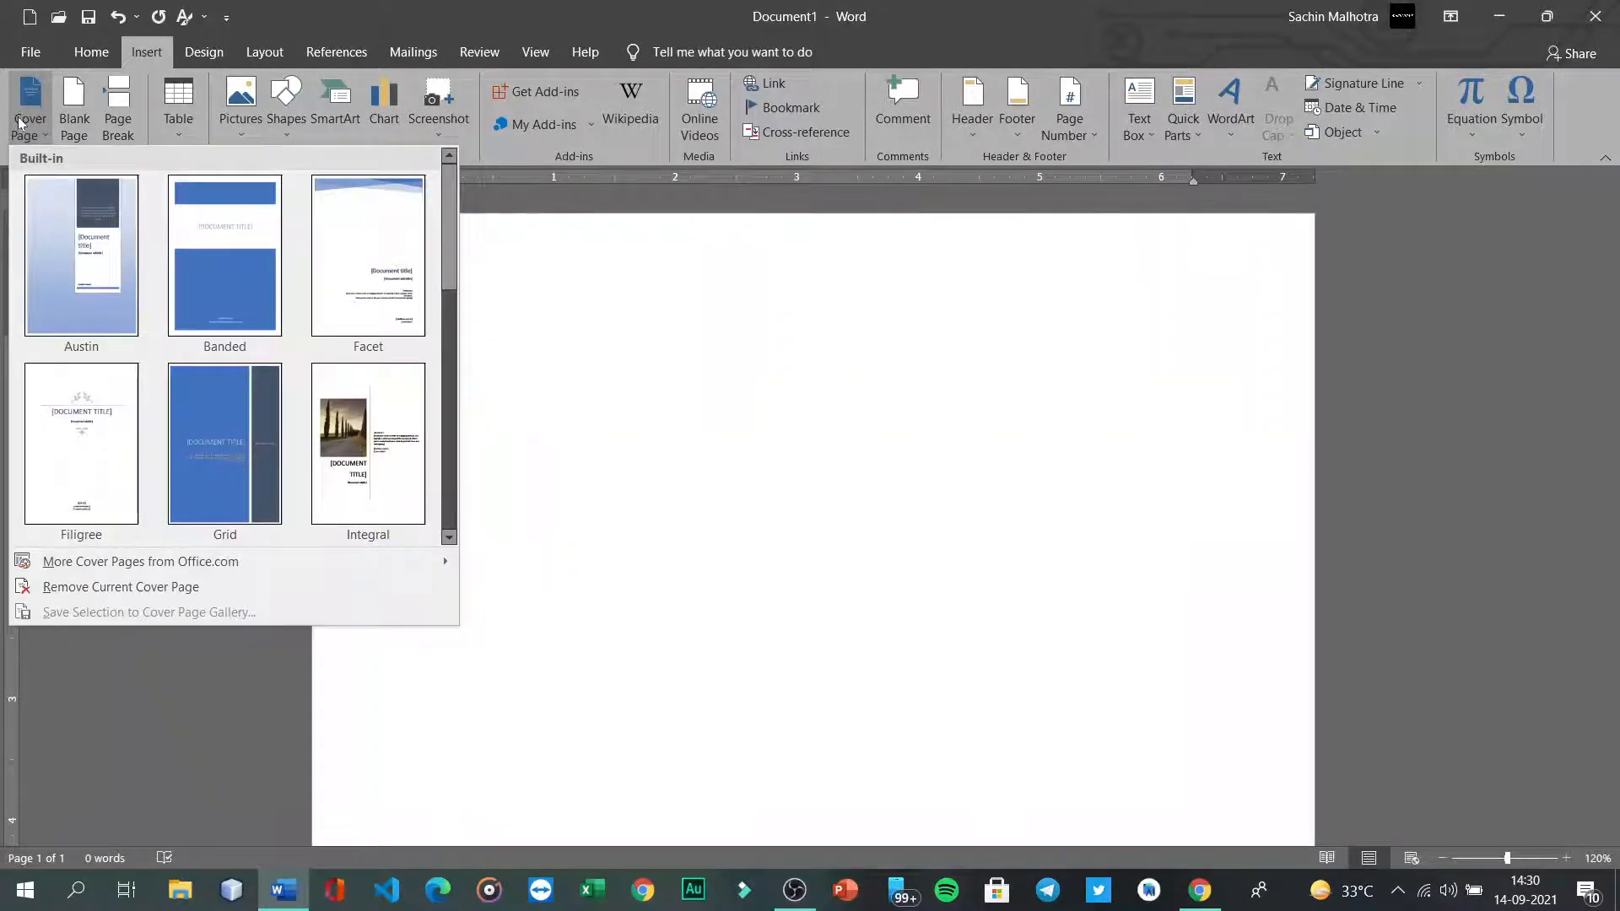
left_click(118, 289)
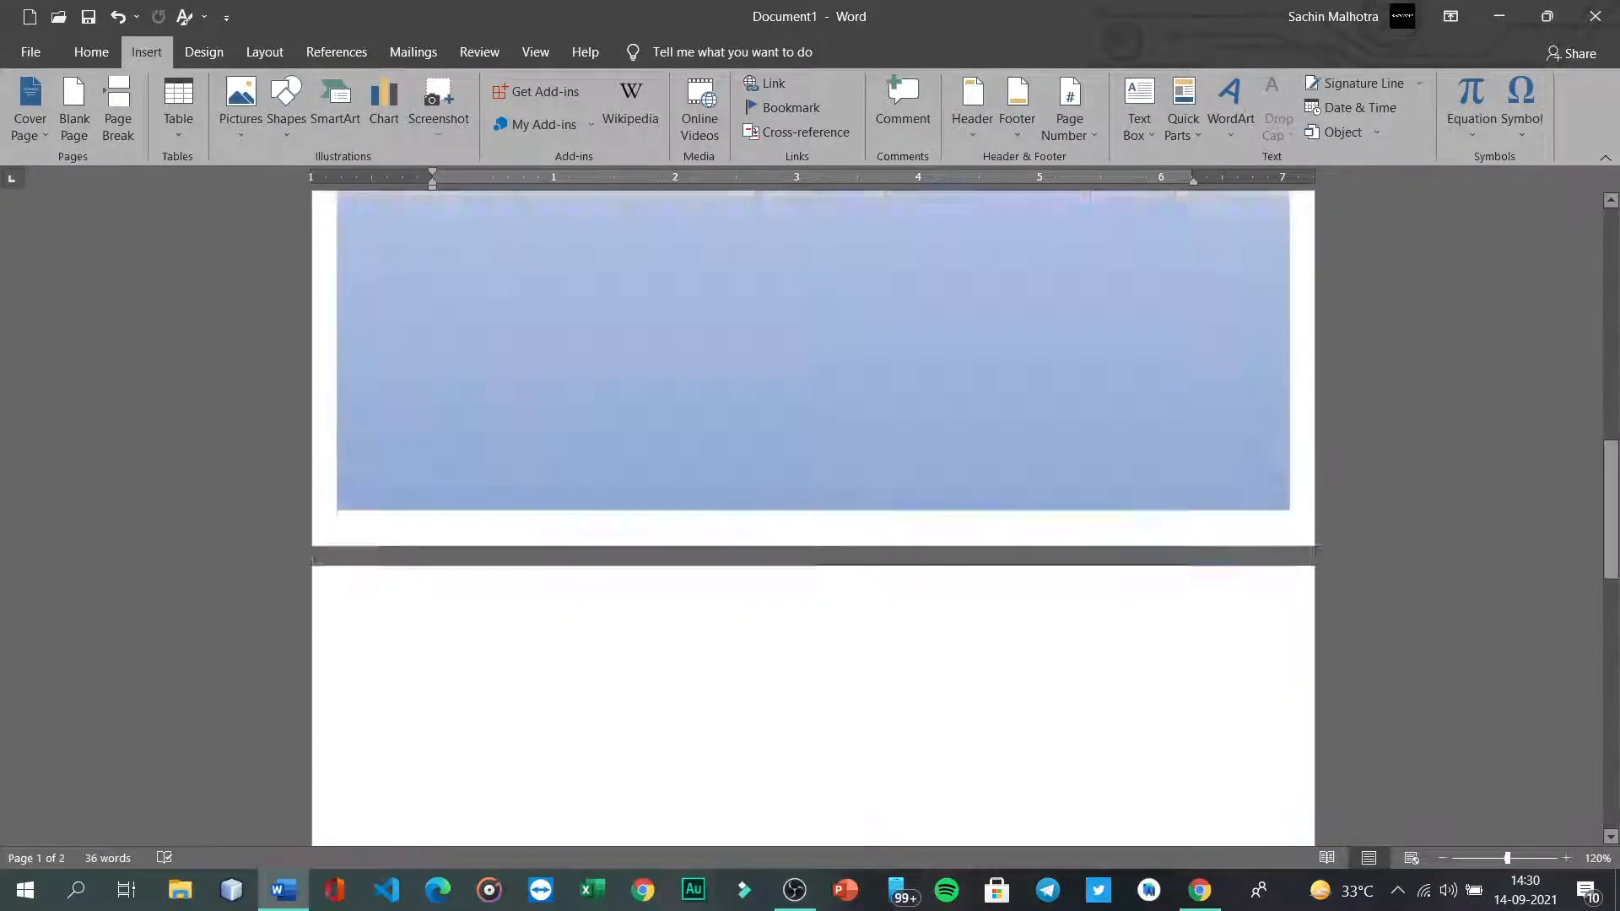
Step: Generate sample text with =rand() on the page following the cover page
scroll(813, 506, "down", 3)
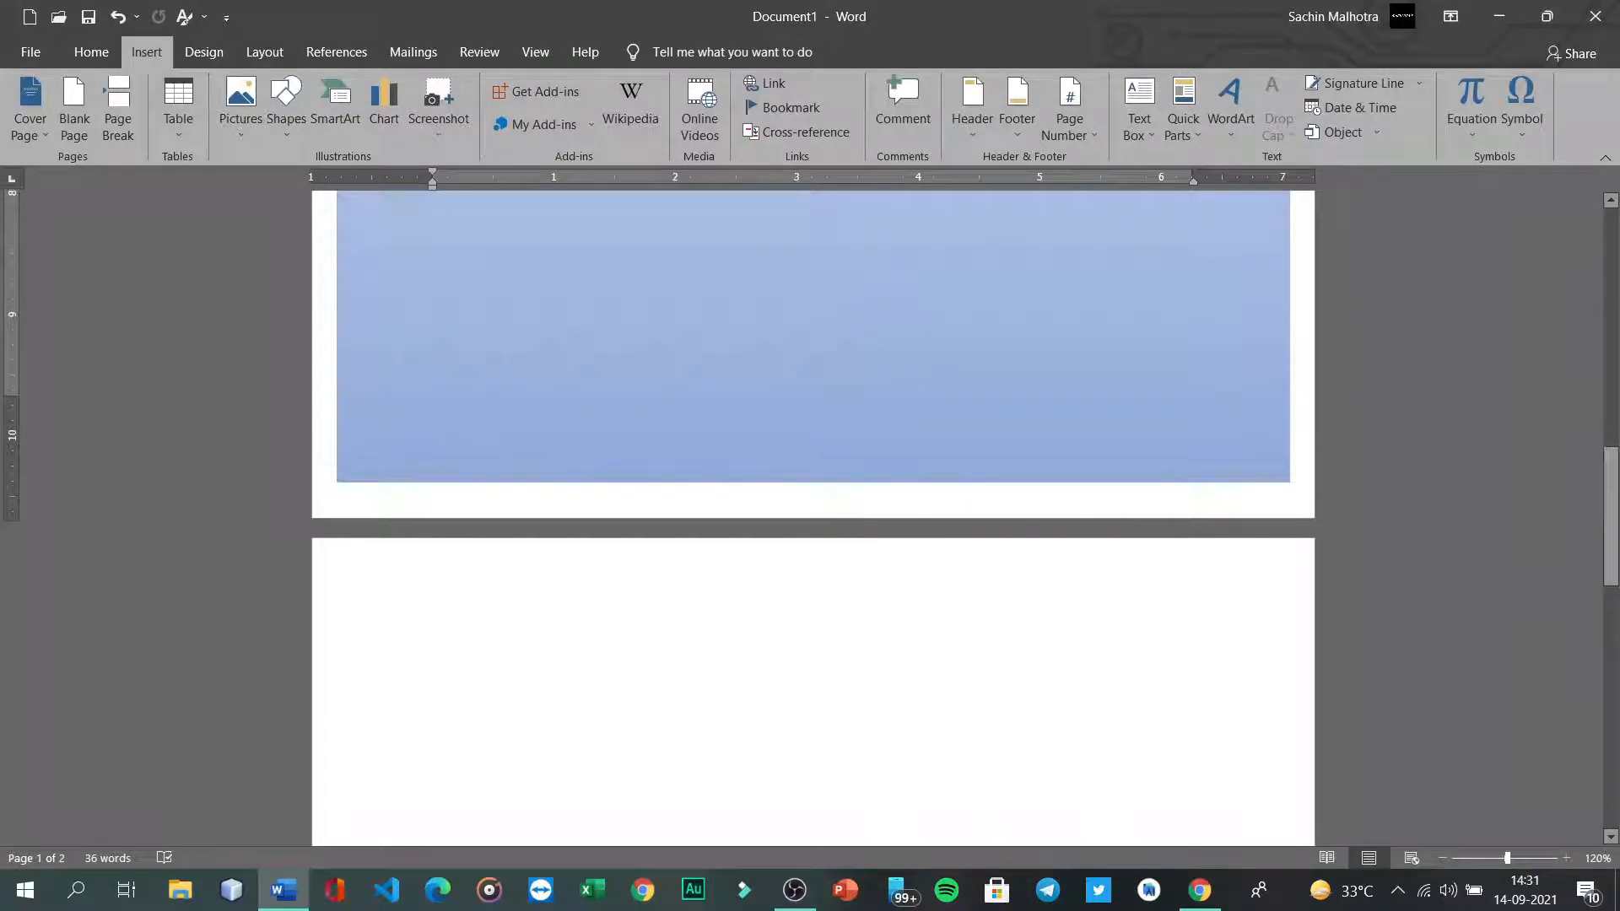
left_click(680, 654)
type("=ran")
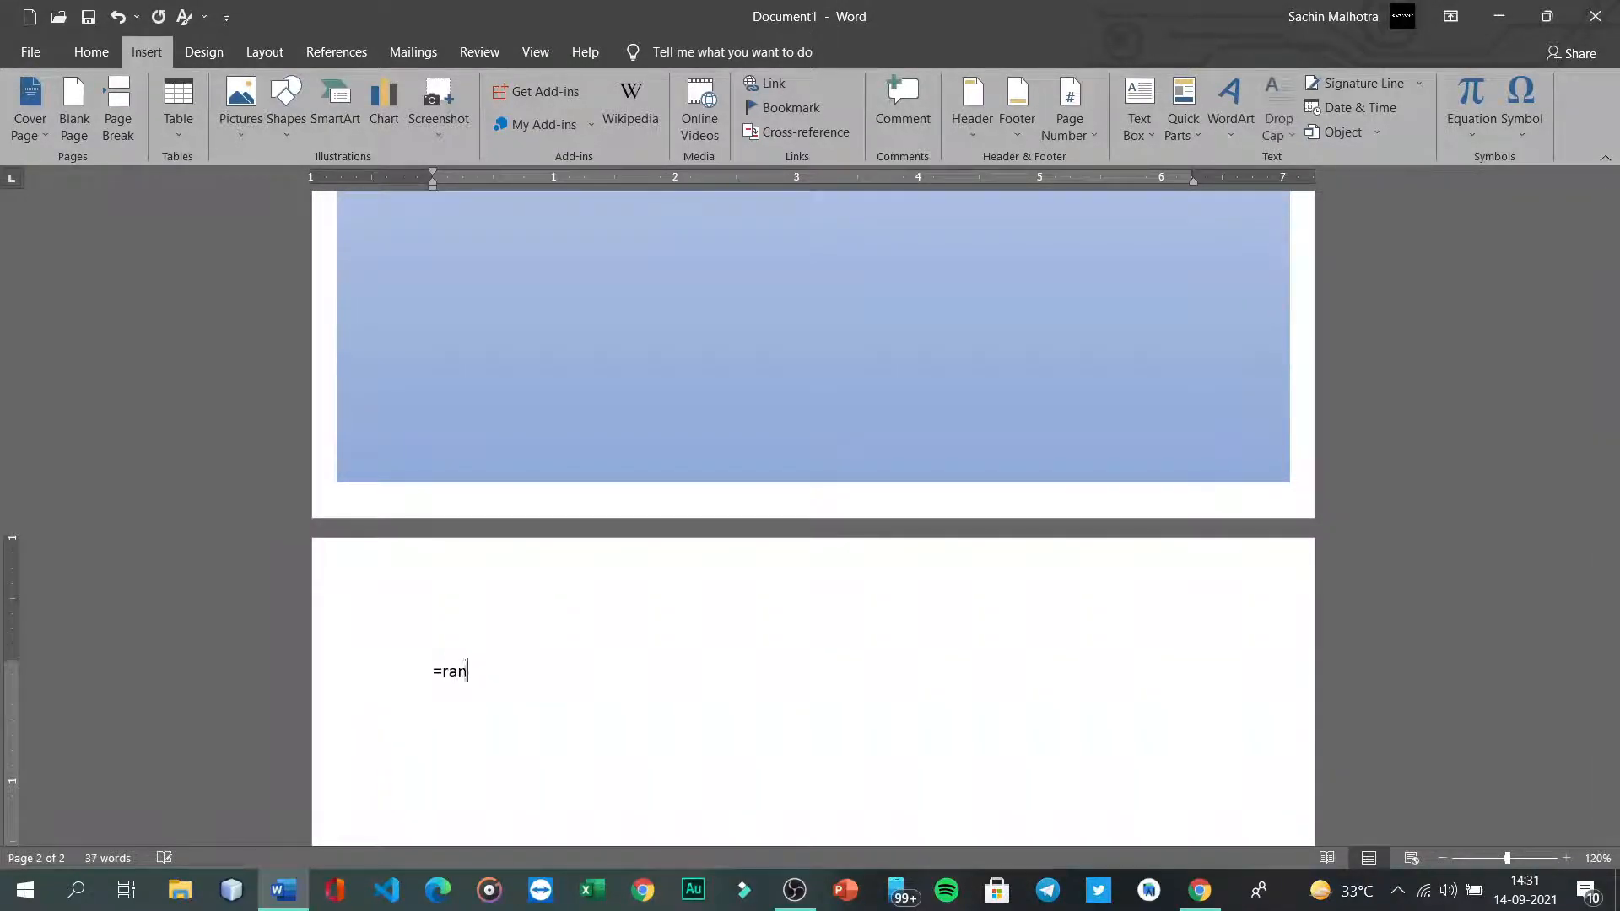
type("d()")
key("Return")
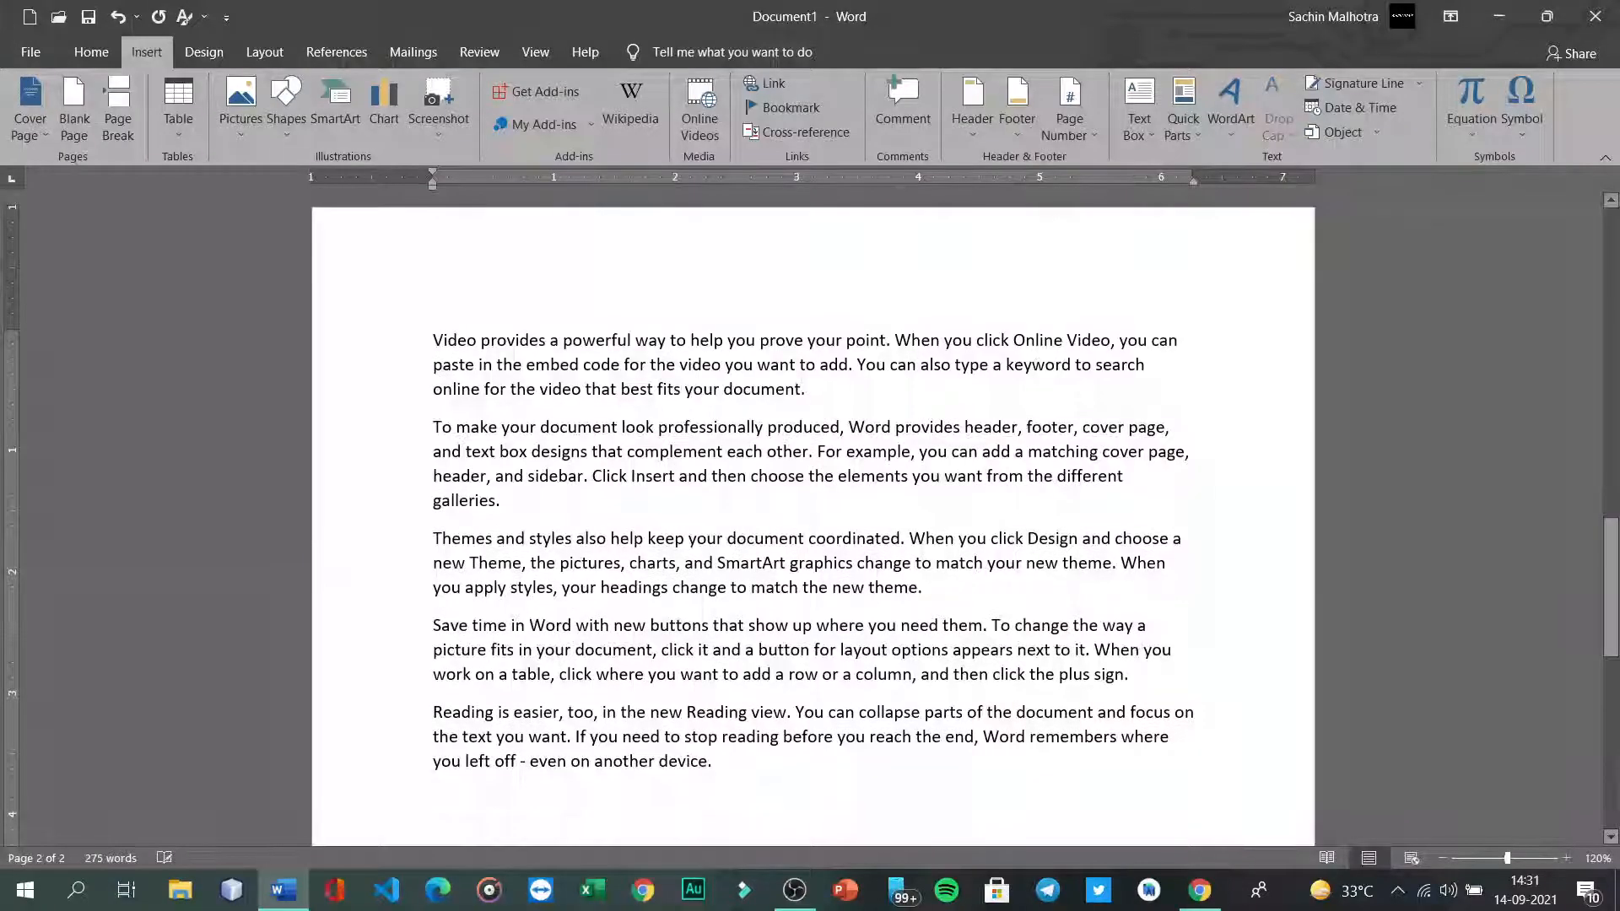
Step: Review the cover page and sample text, and insert a blank page after the last paragraph
scroll(812, 506, "up", 10)
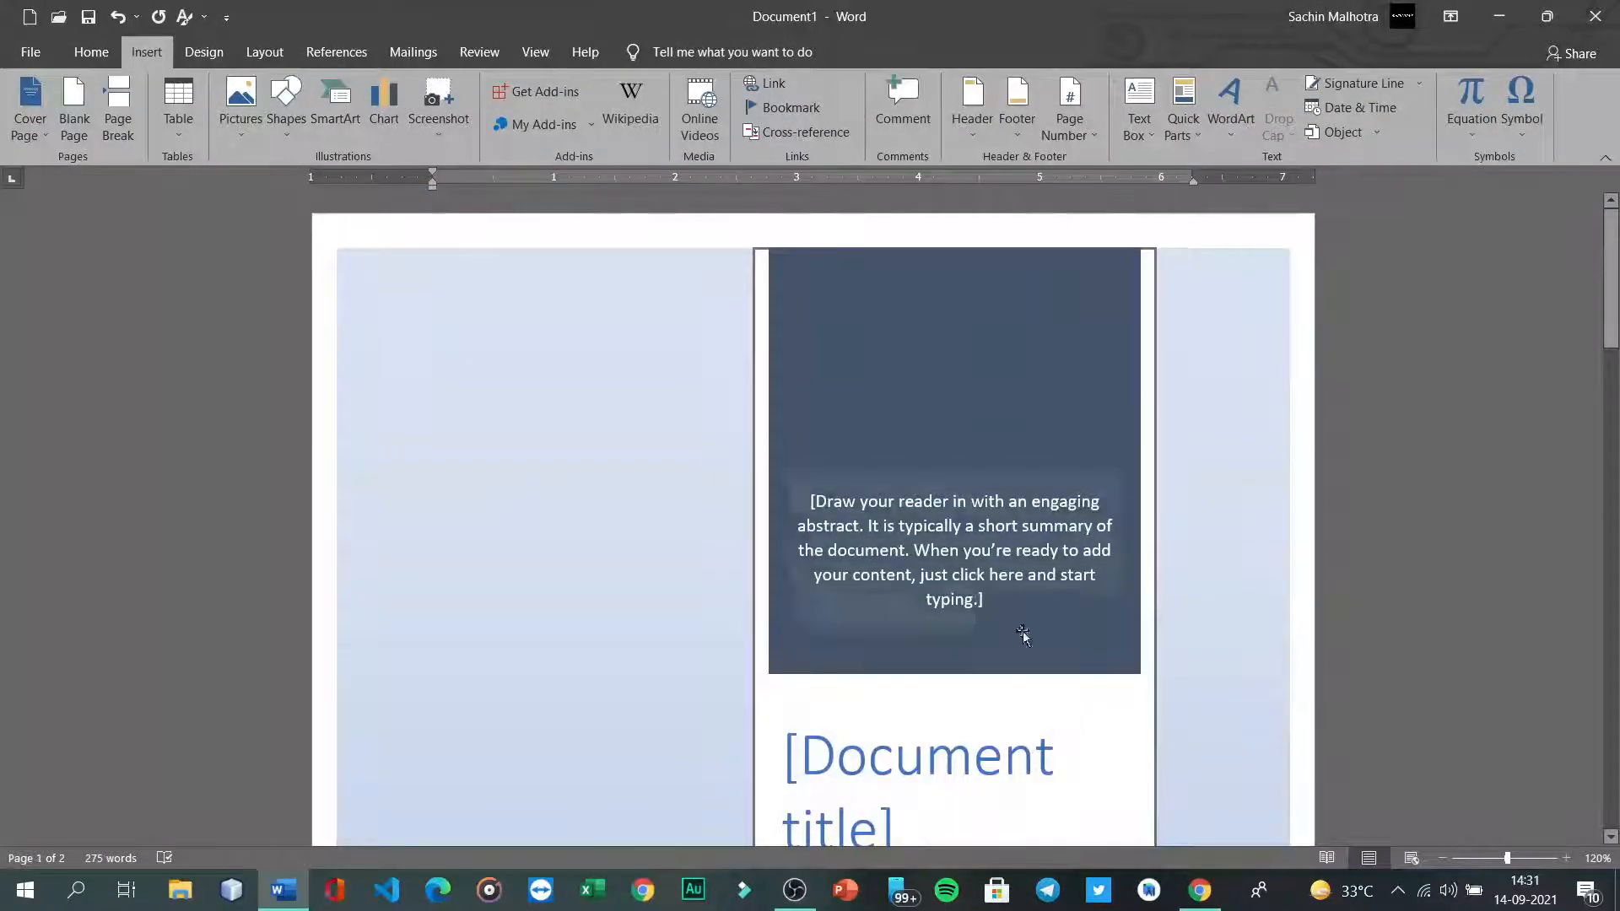
scroll(740, 695, "down", 10)
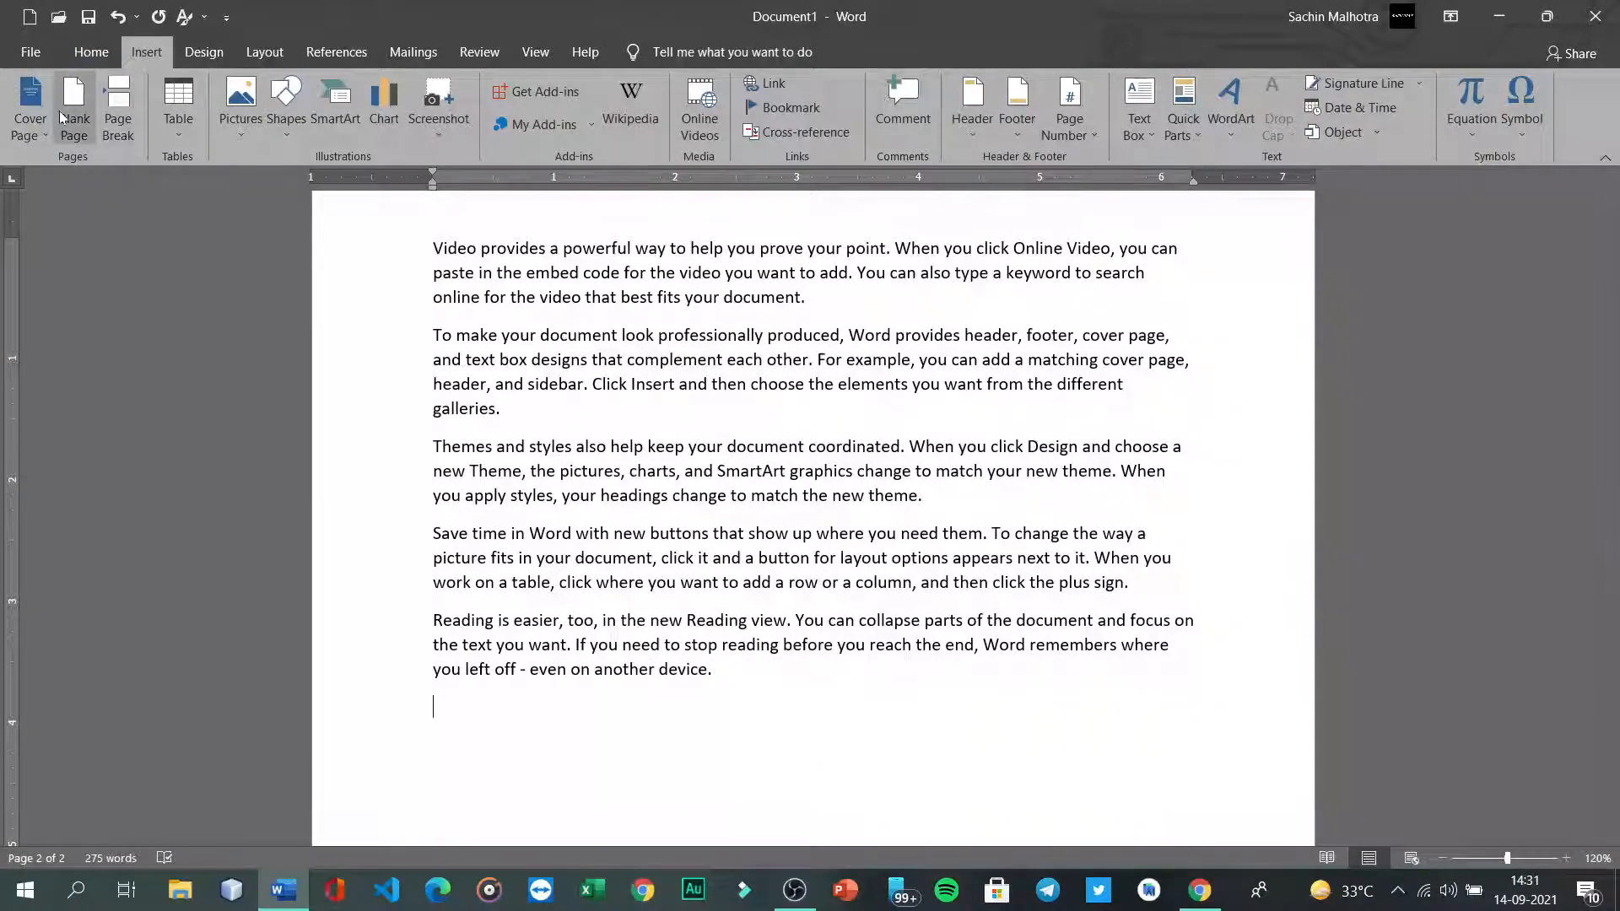
key("ctrl+Home")
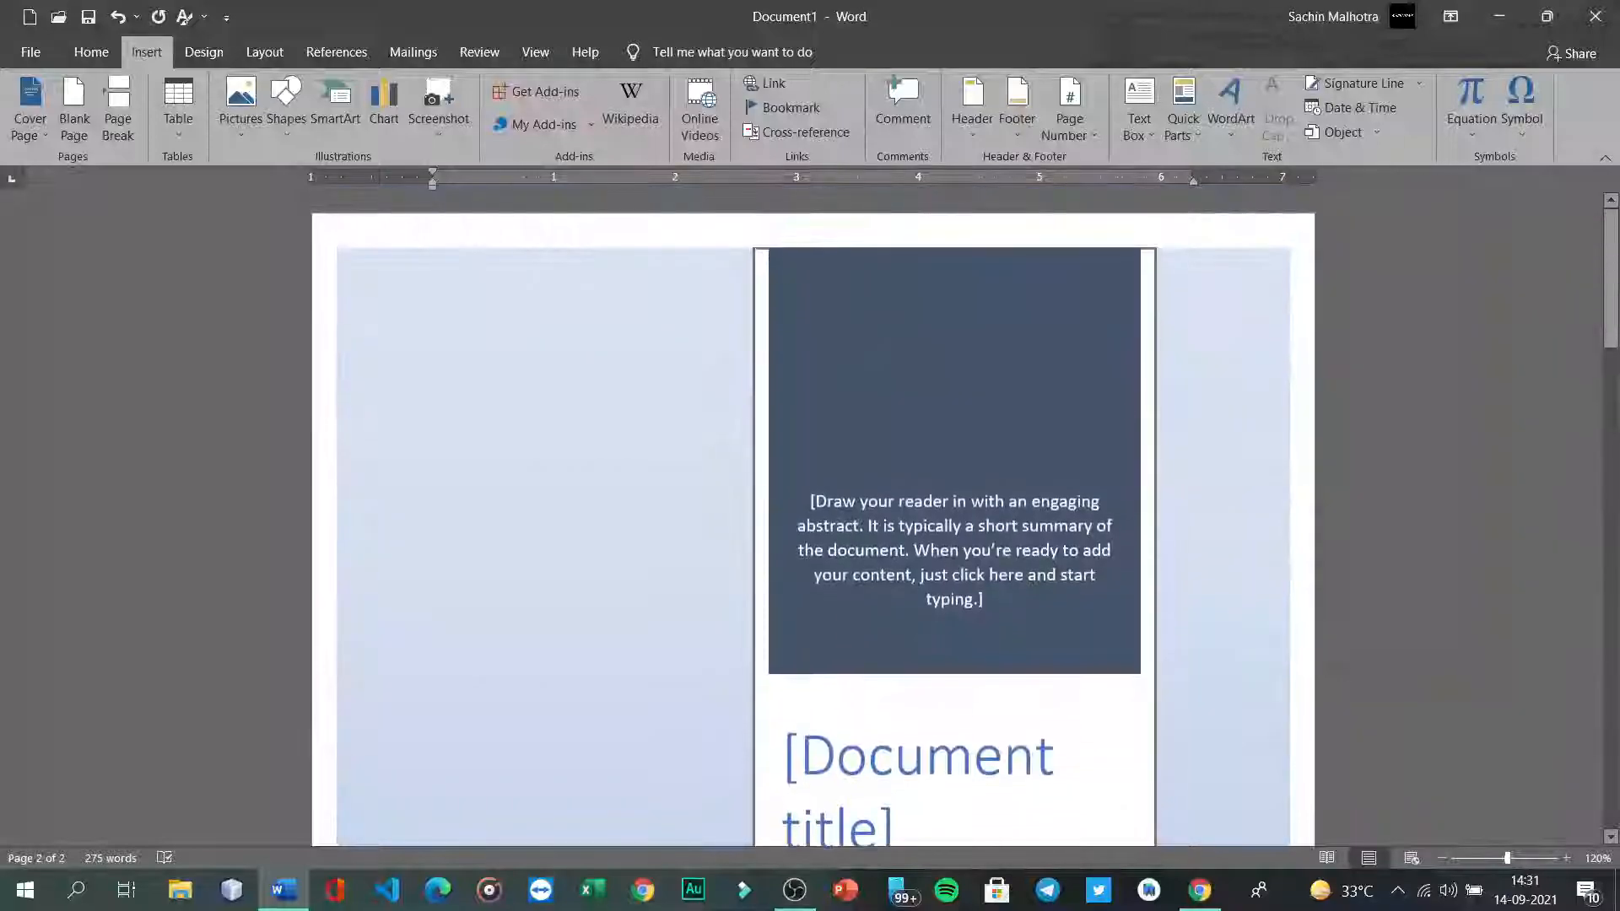
scroll(816, 459, "down", 15)
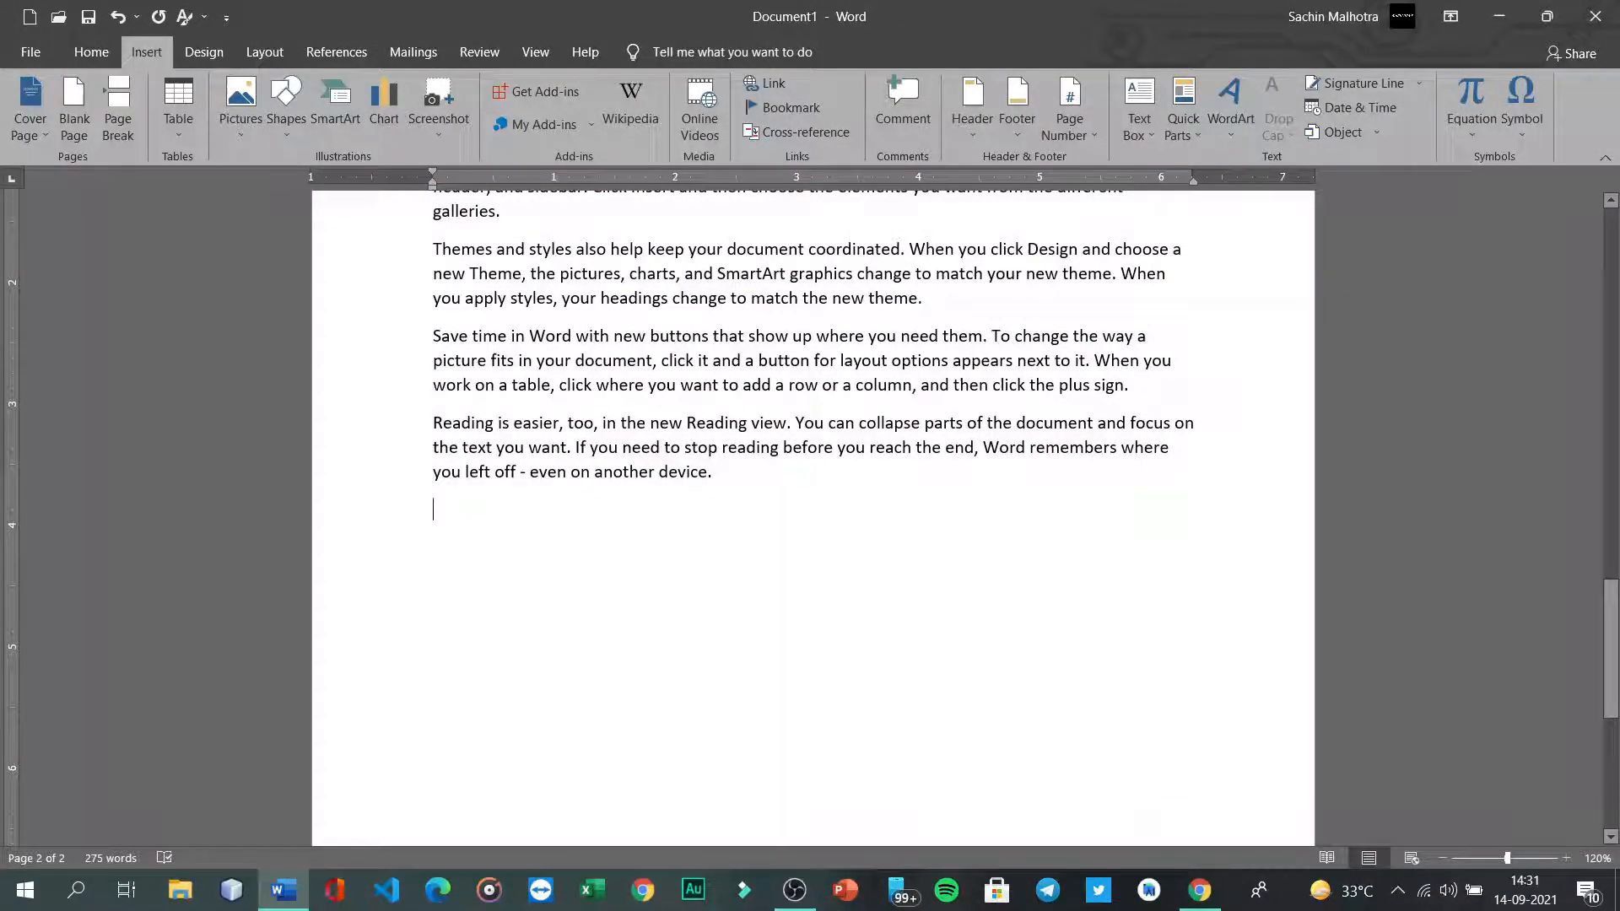
scroll(813, 506, "down", 6)
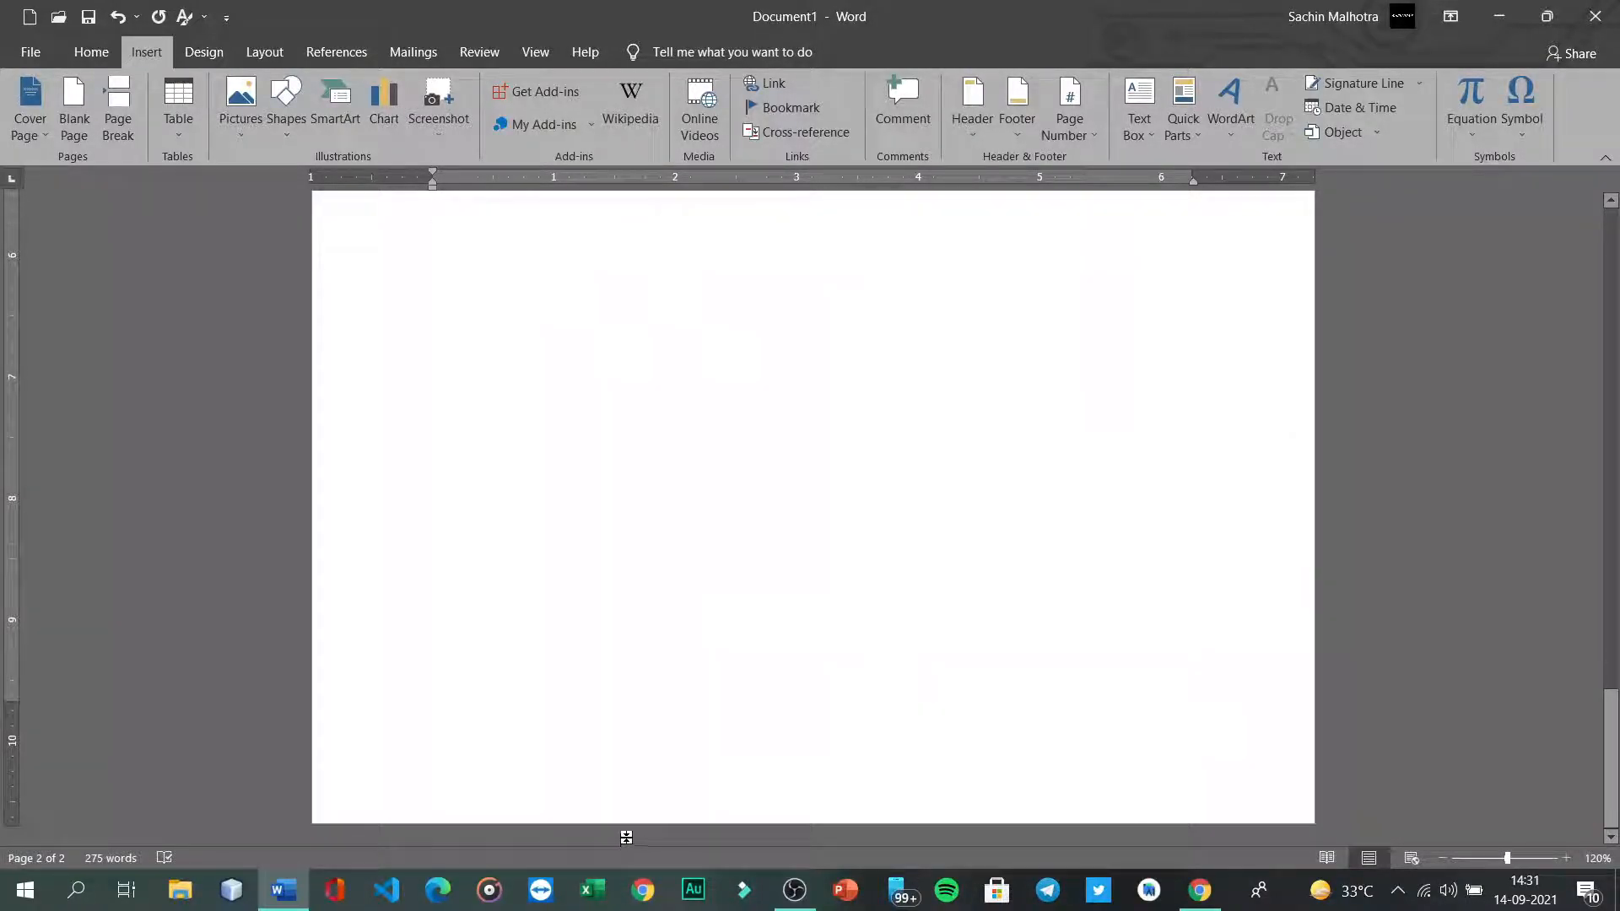
left_click(75, 114)
Step: Examine the page order from the cover page through the sample text to the new blank page
scroll(667, 560, "up", 8)
scroll(666, 561, "down", 6)
scroll(667, 561, "up", 15)
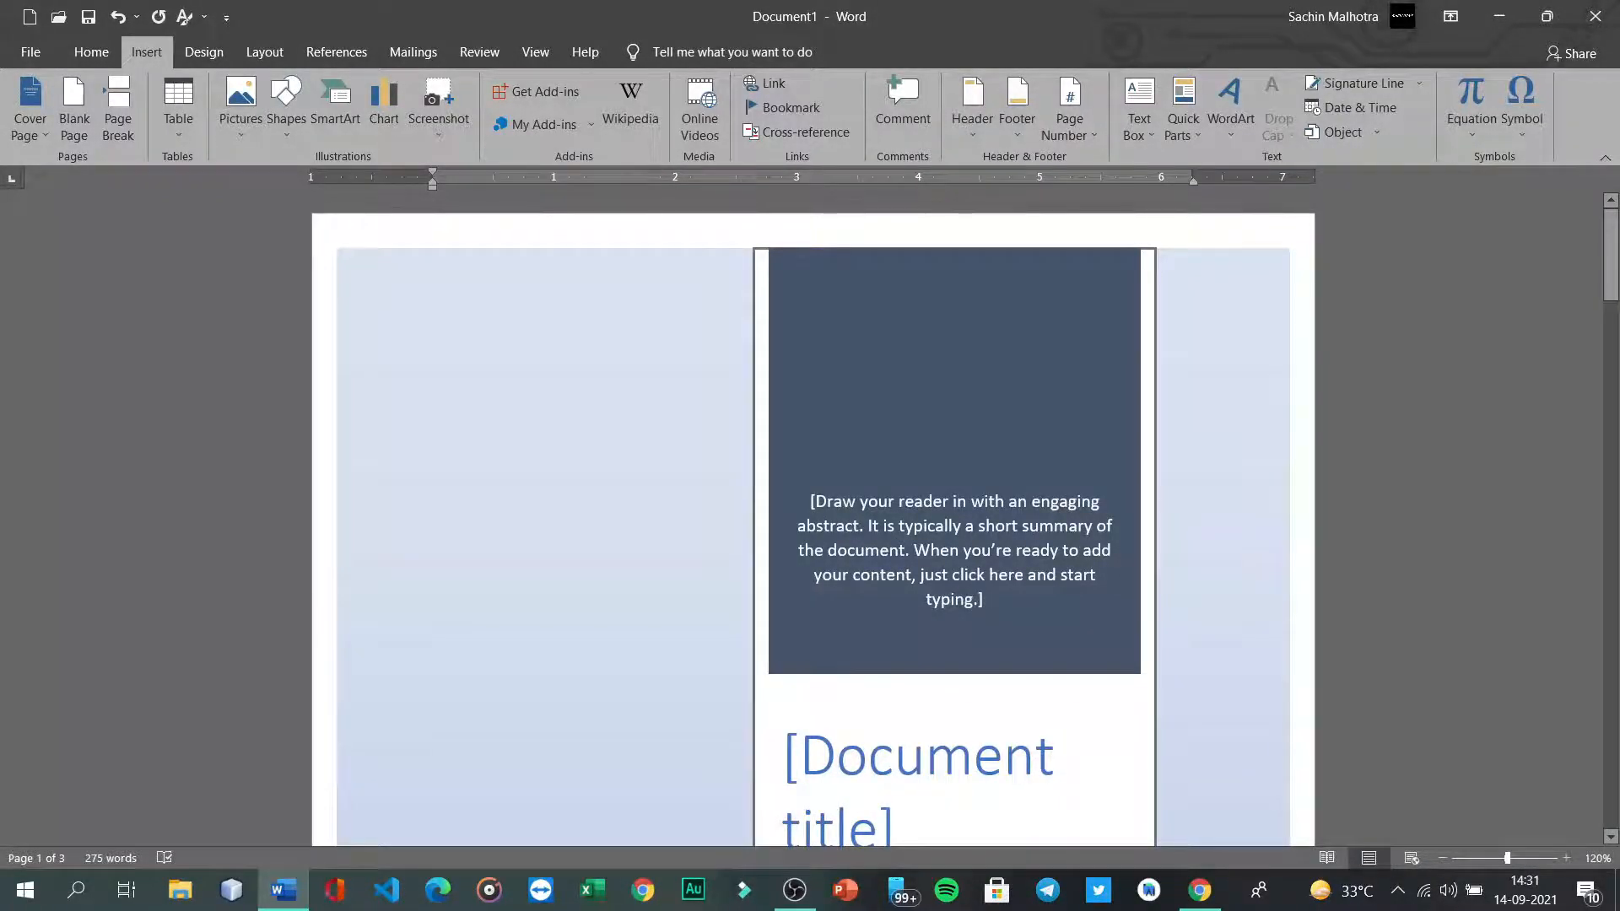
scroll(813, 506, "down", 8)
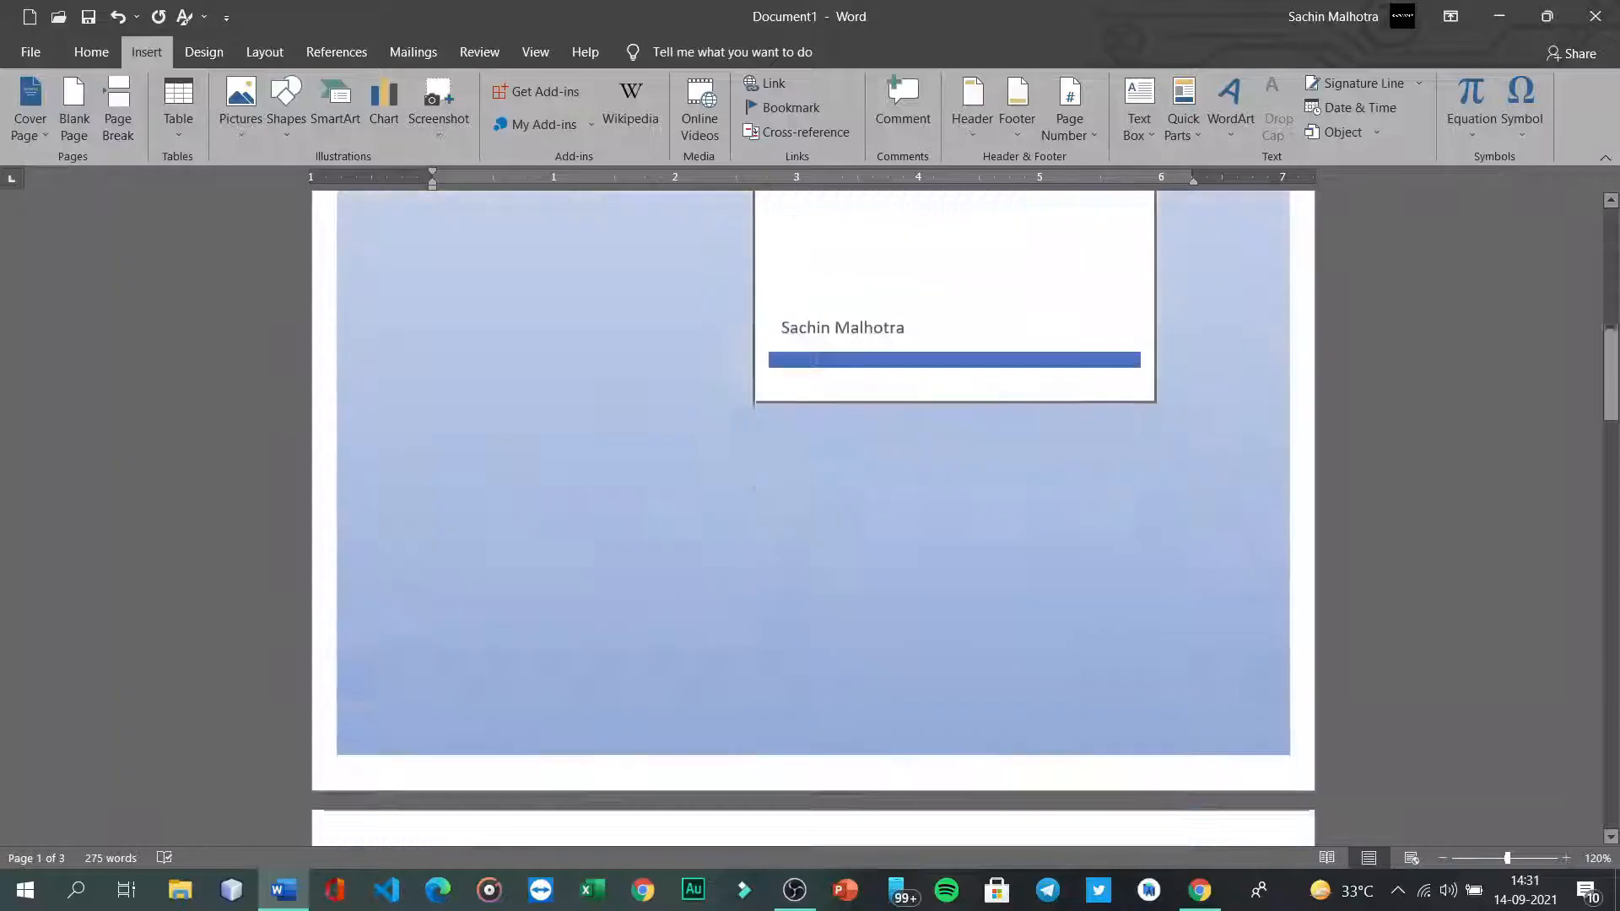
scroll(812, 506, "down", 4)
scroll(812, 506, "up", 2)
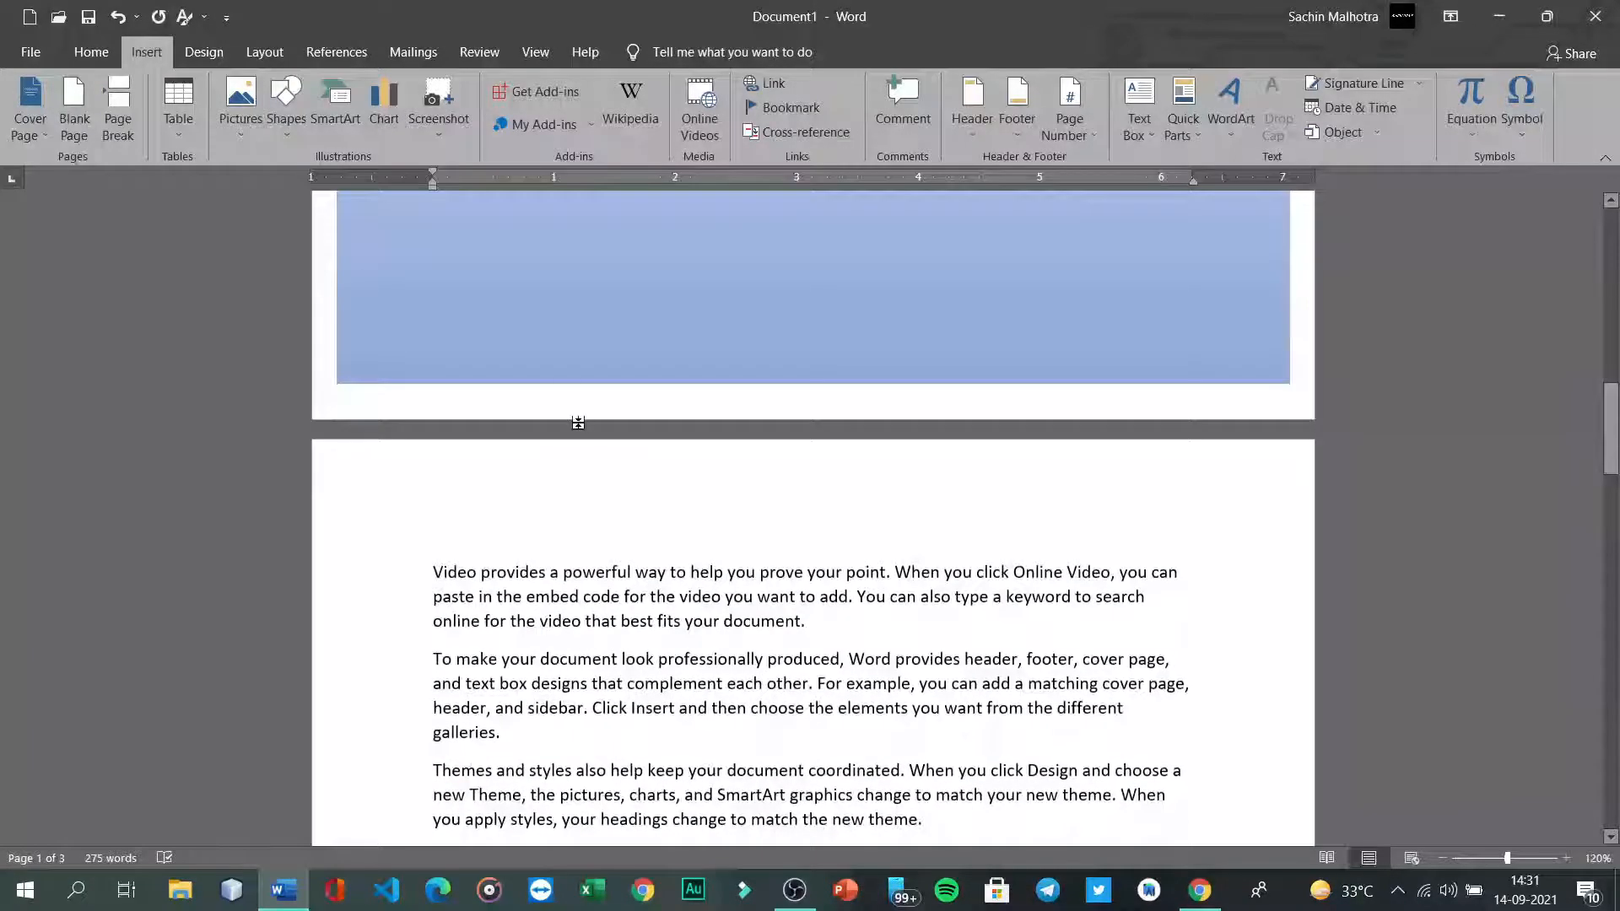
scroll(577, 423, "up", 6)
scroll(578, 422, "down", 6)
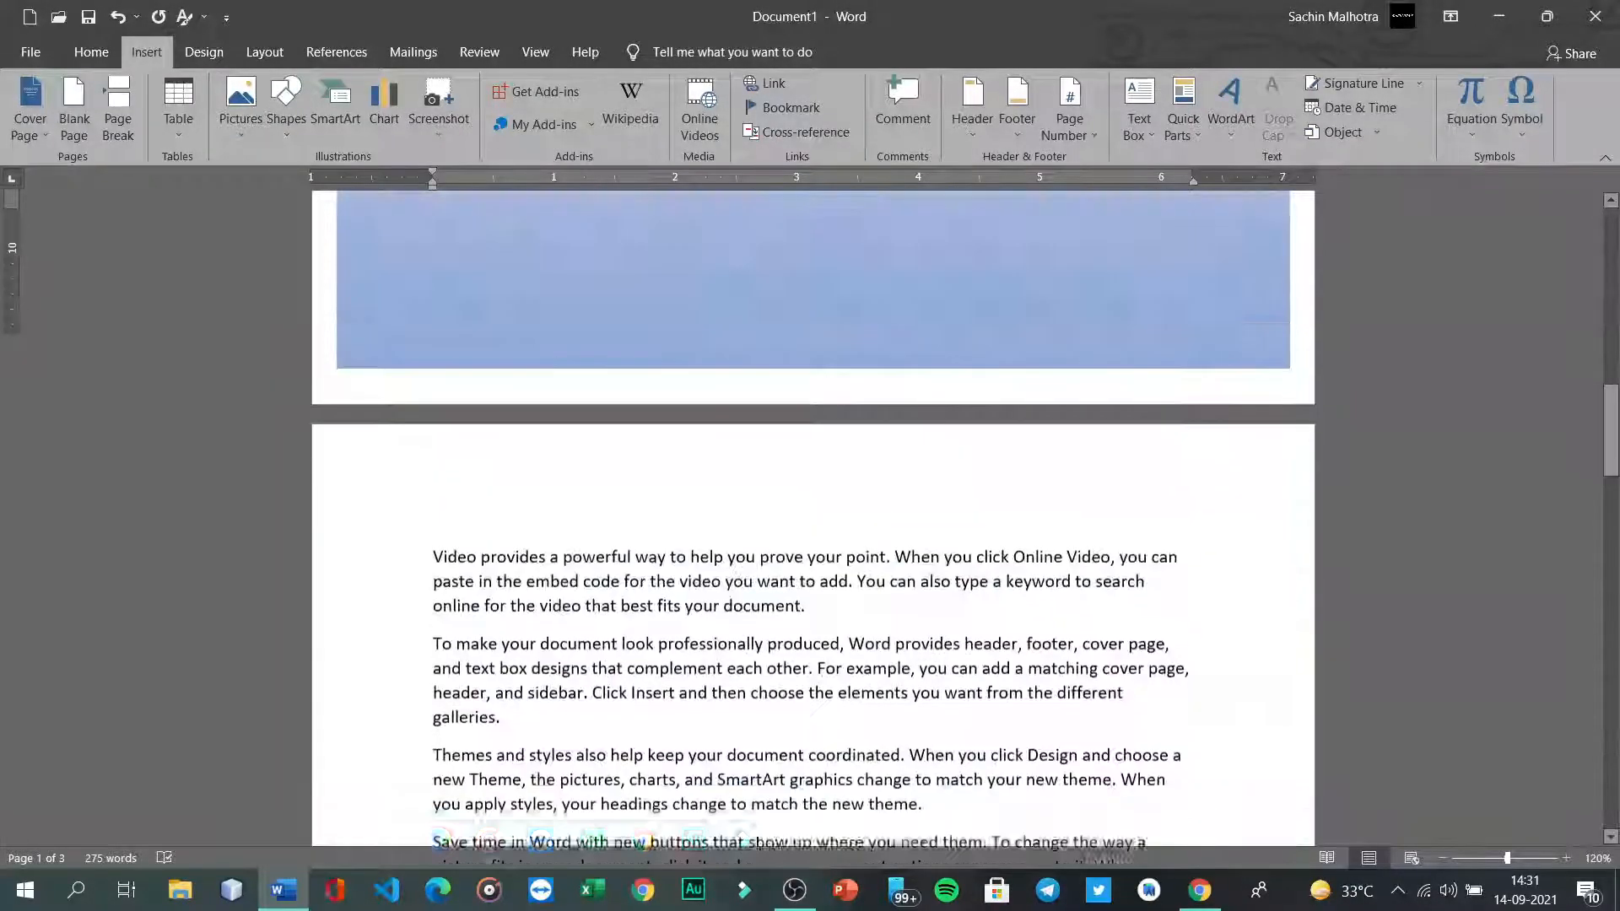
Step: Insert a blank page between the cover page and the sample text, and review the resulting page order
scroll(463, 340, "down", 2)
scroll(812, 506, "up", 10)
scroll(813, 506, "down", 15)
scroll(812, 506, "up", 7)
scroll(414, 486, "up", 1)
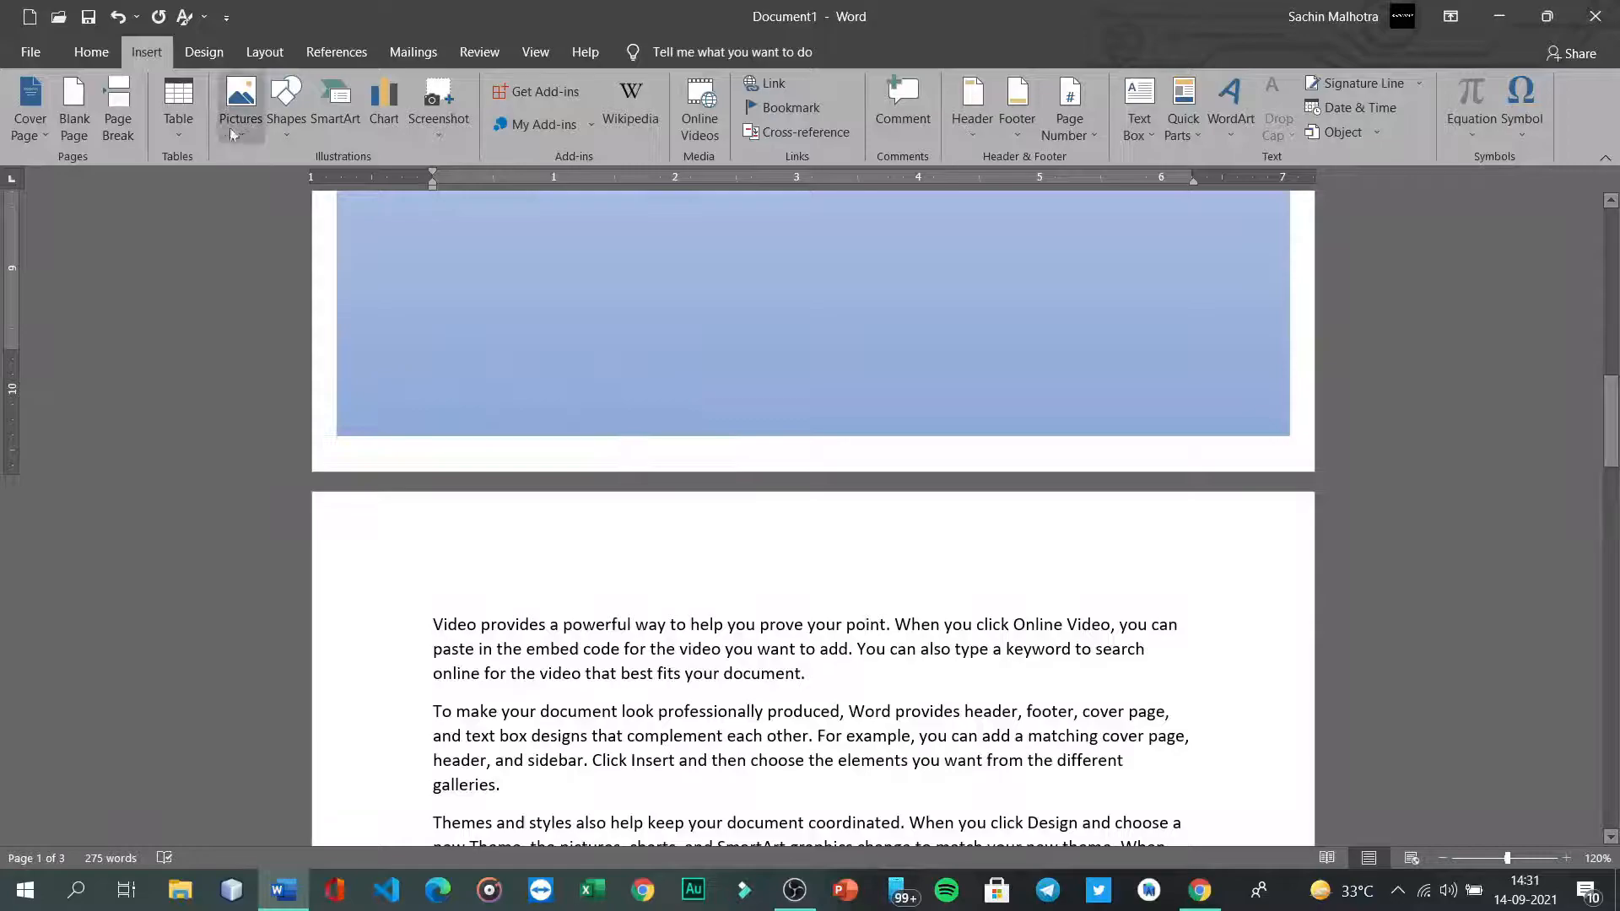
left_click(74, 126)
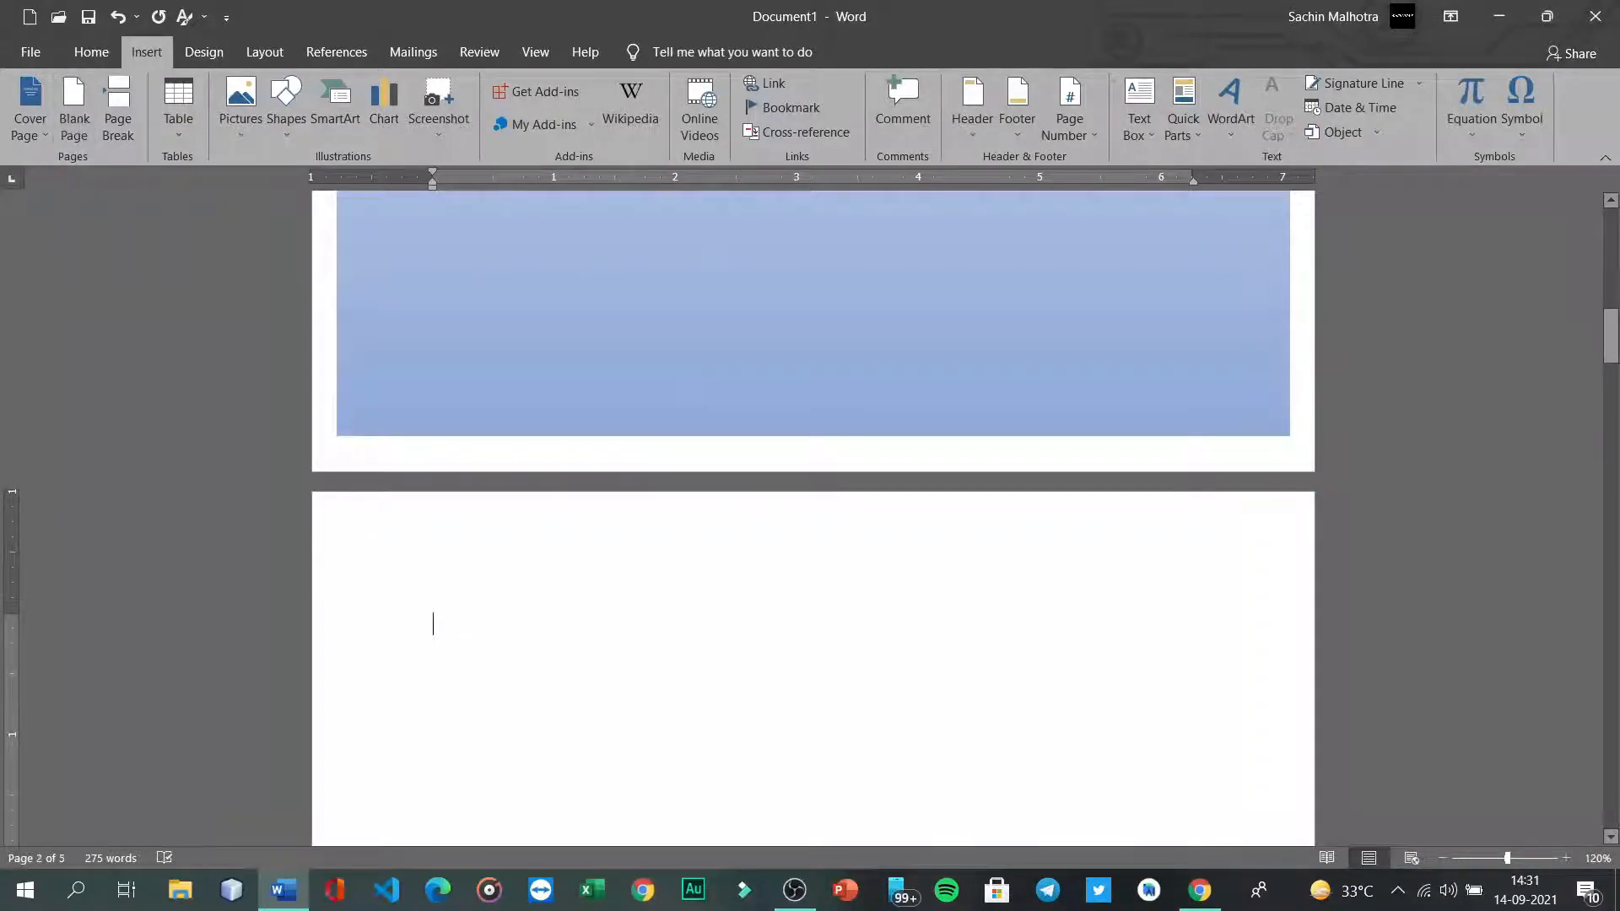
scroll(813, 507, "down", 20)
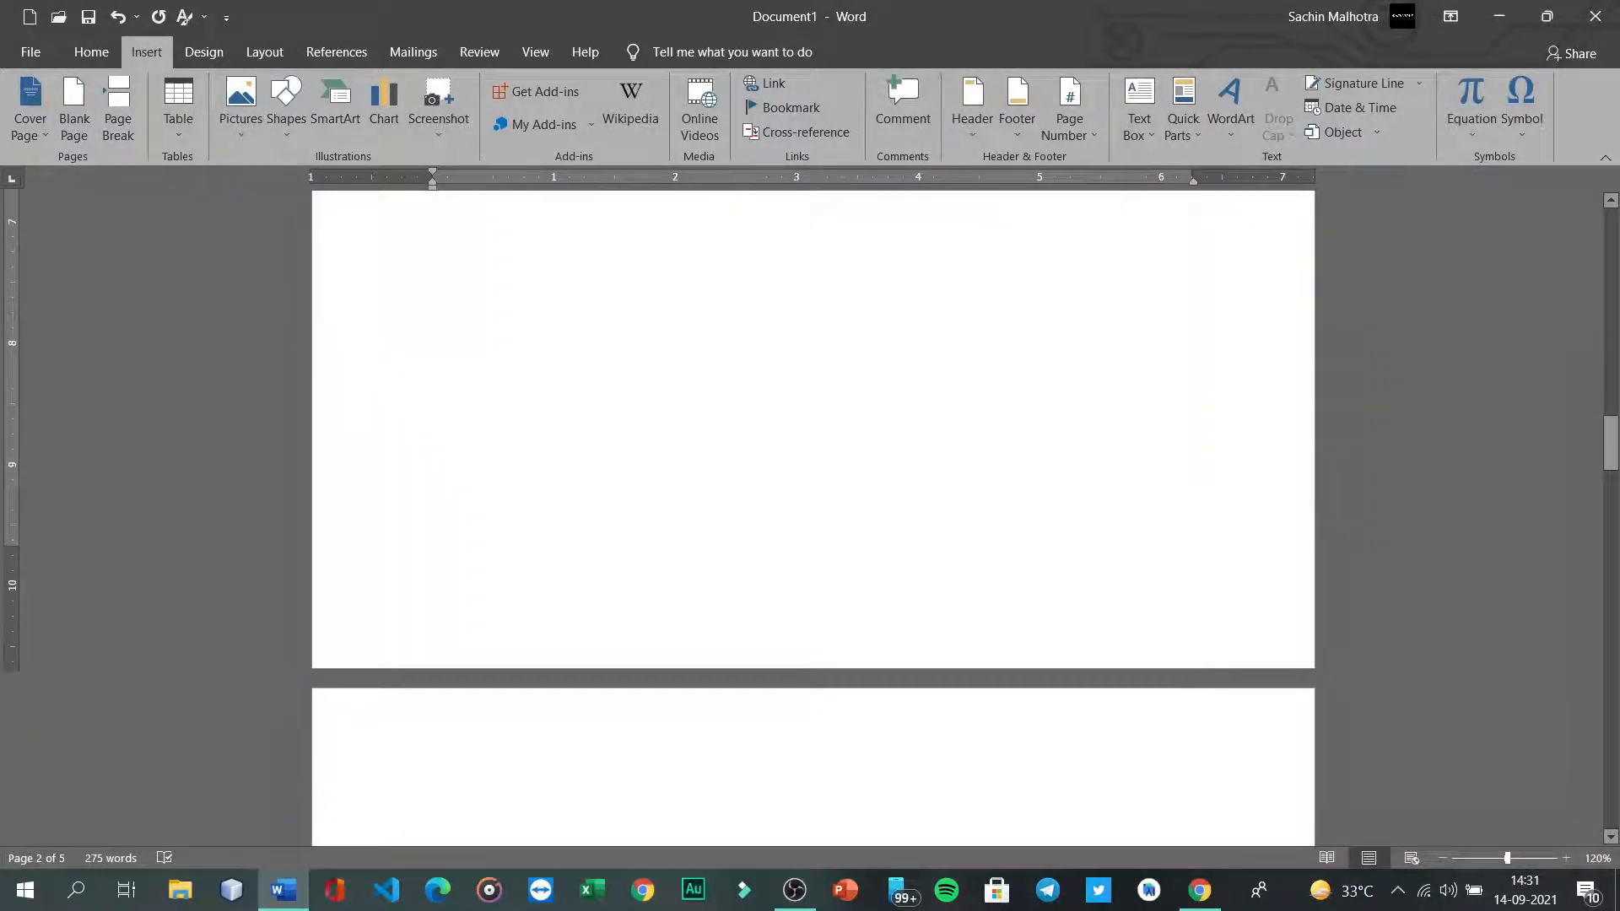
scroll(812, 506, "down", 10)
scroll(812, 506, "up", 15)
scroll(812, 506, "up", 3)
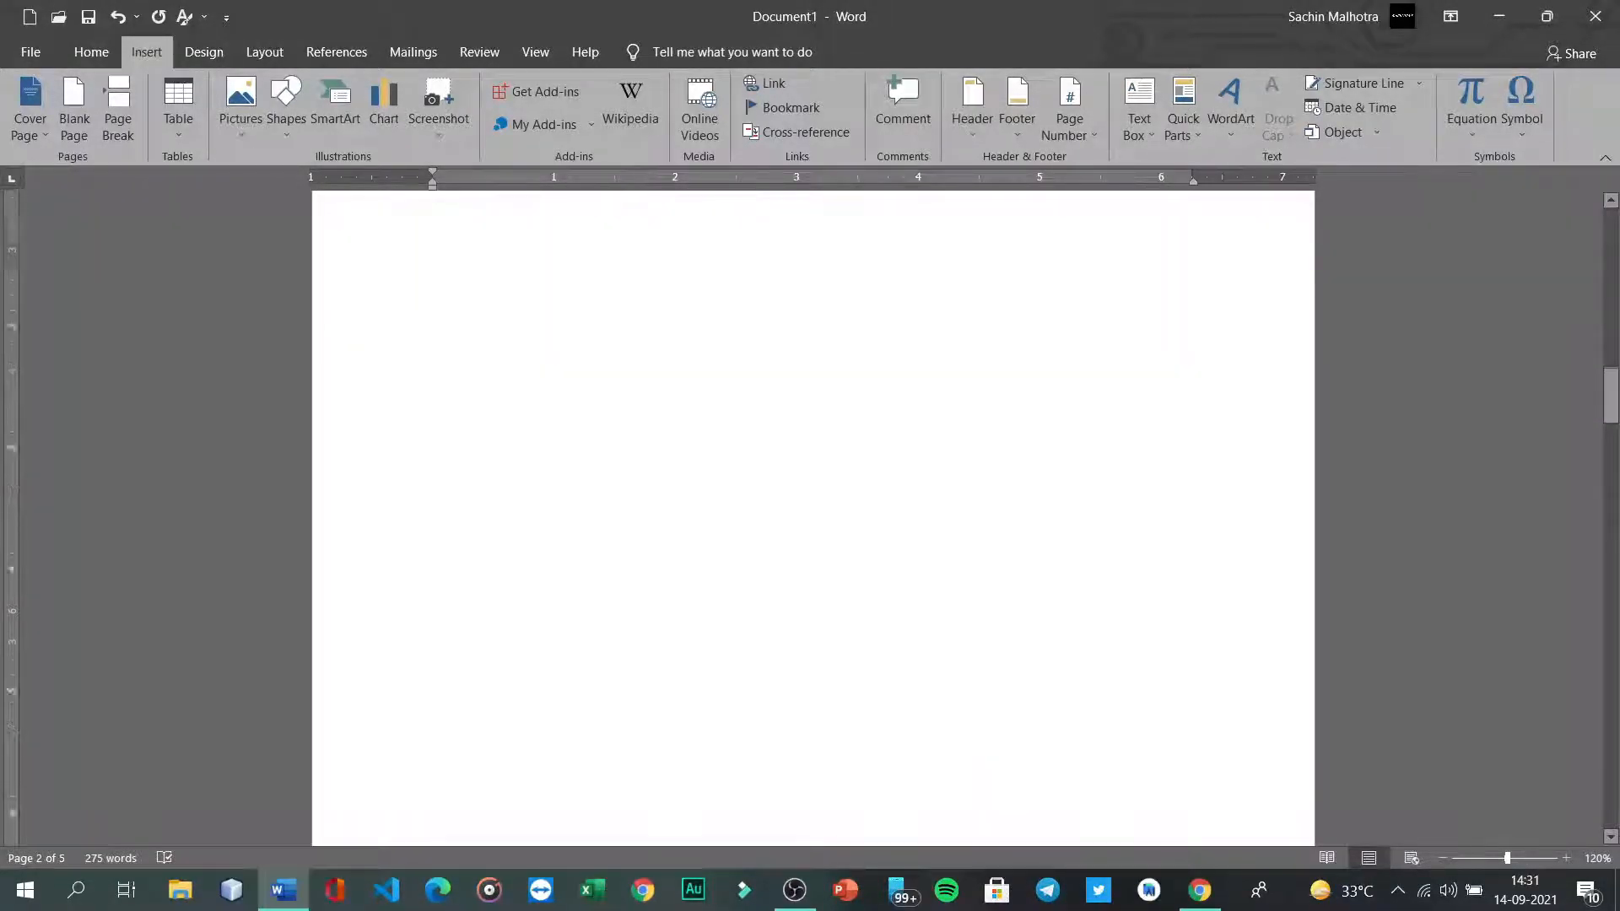
scroll(812, 506, "up", 5)
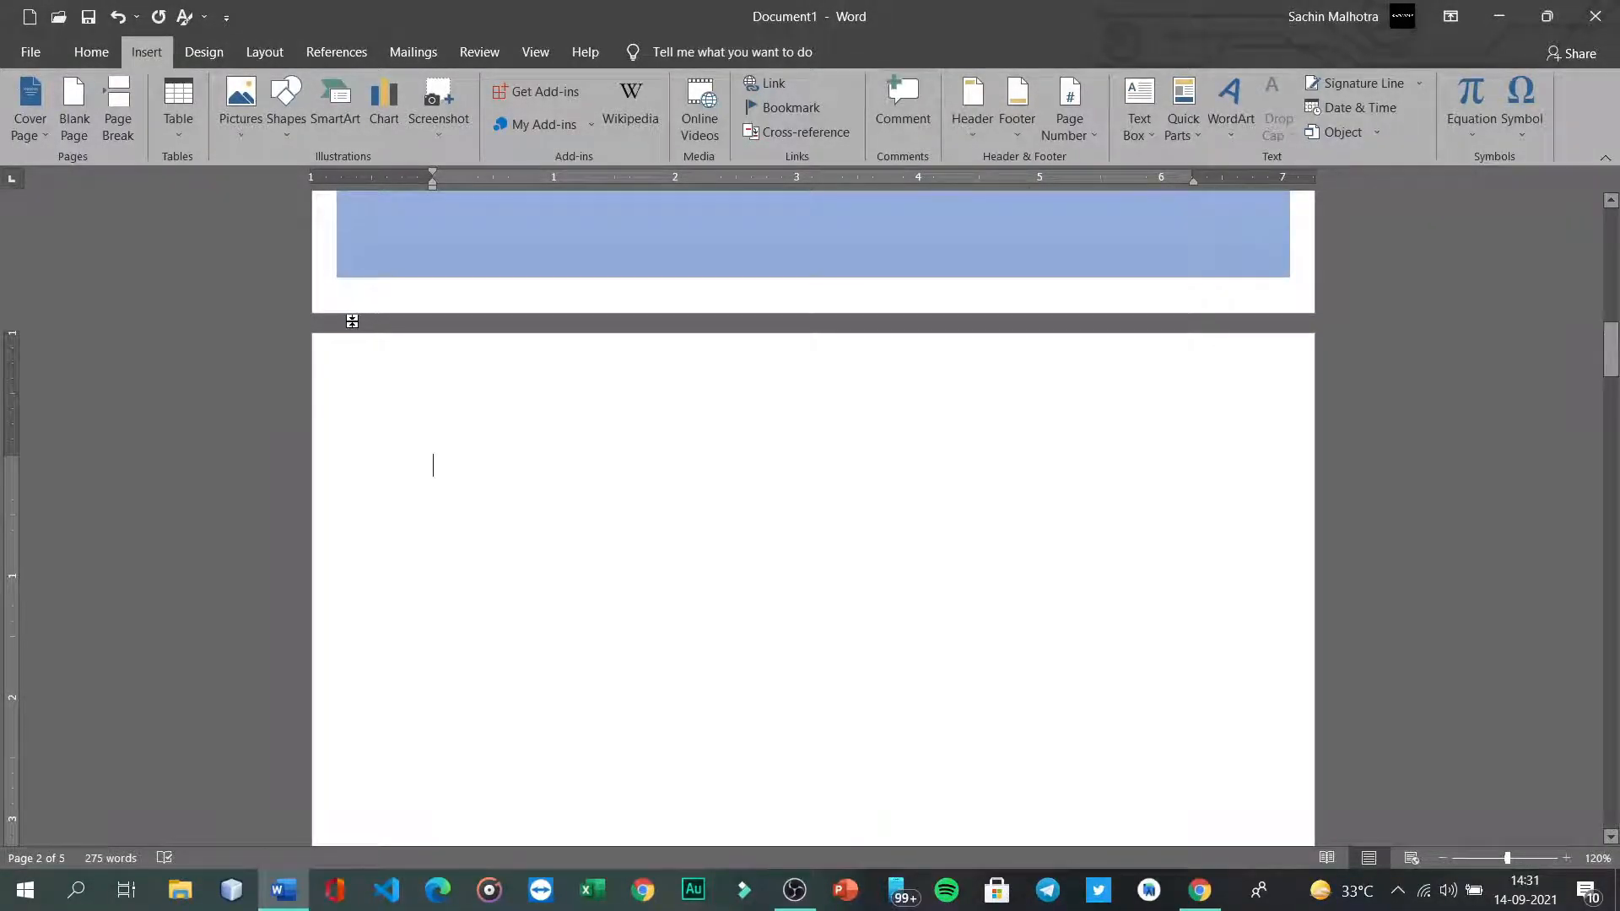
Step: Remove the empty pages between the cover page and the first sample paragraph
right_click(352, 321)
double_click(352, 321)
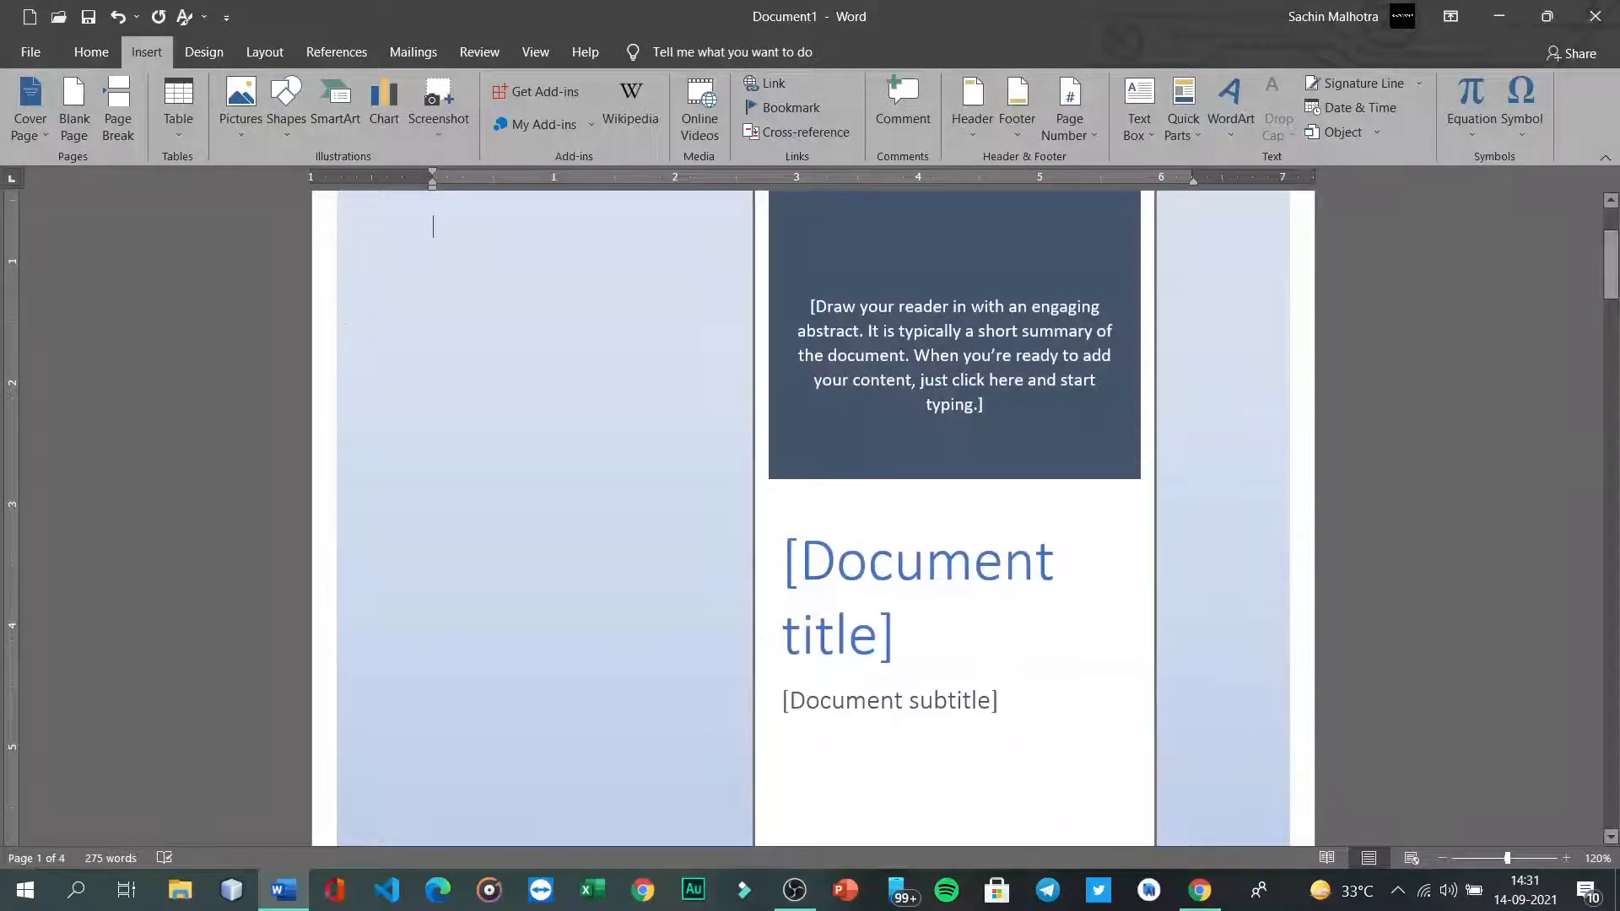
scroll(812, 518, "down", 15)
scroll(401, 352, "up", 10)
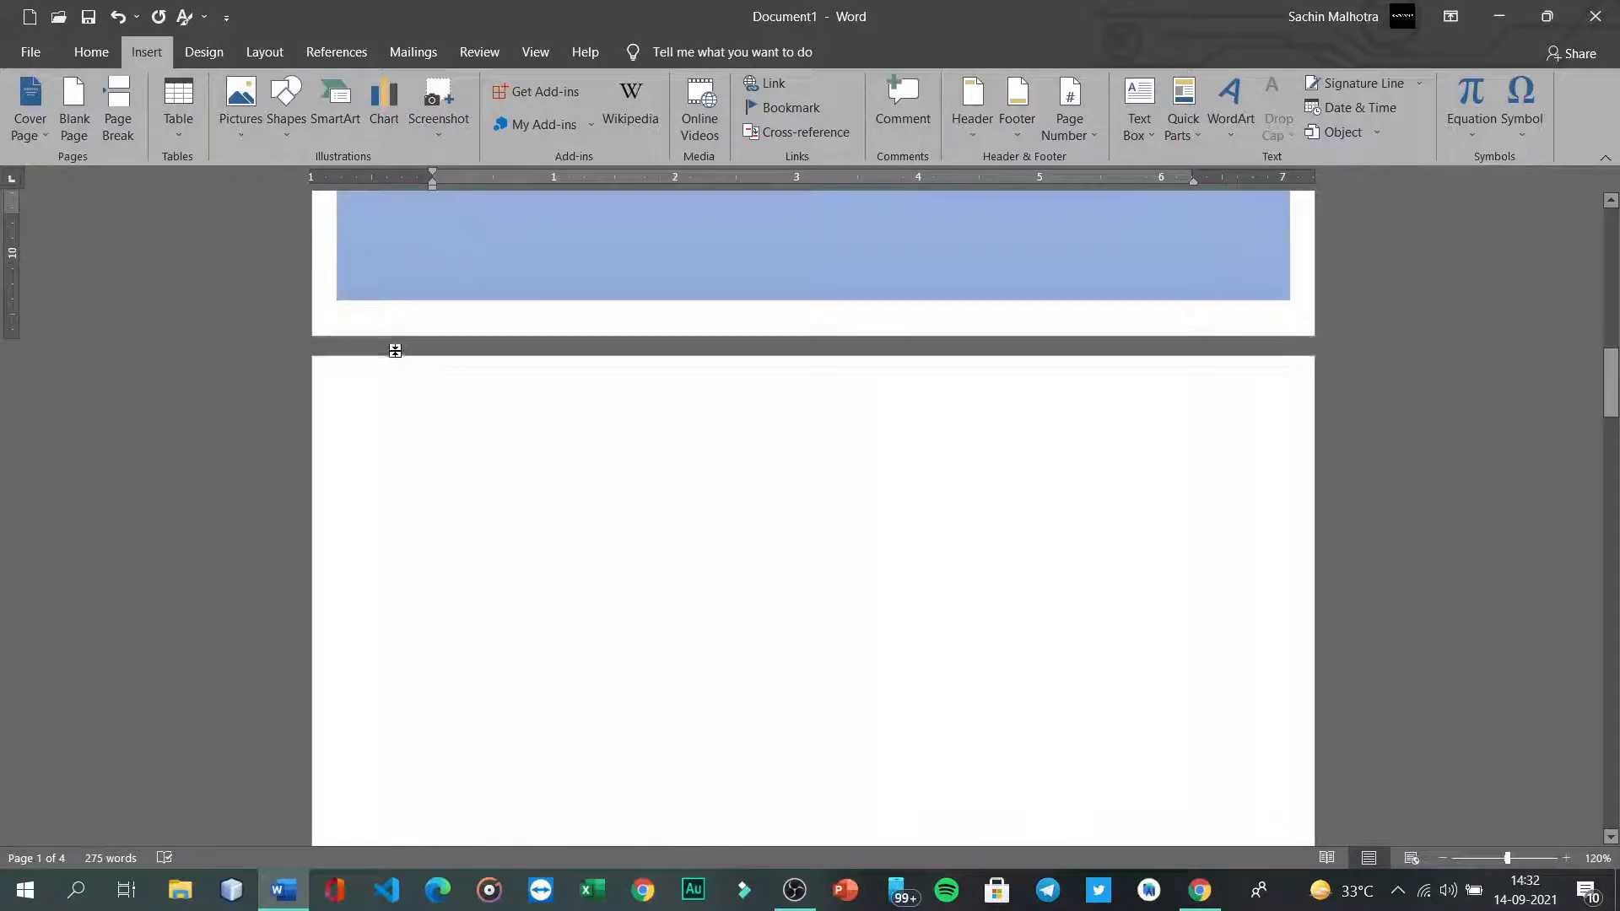
left_click(360, 349)
double_click(360, 349)
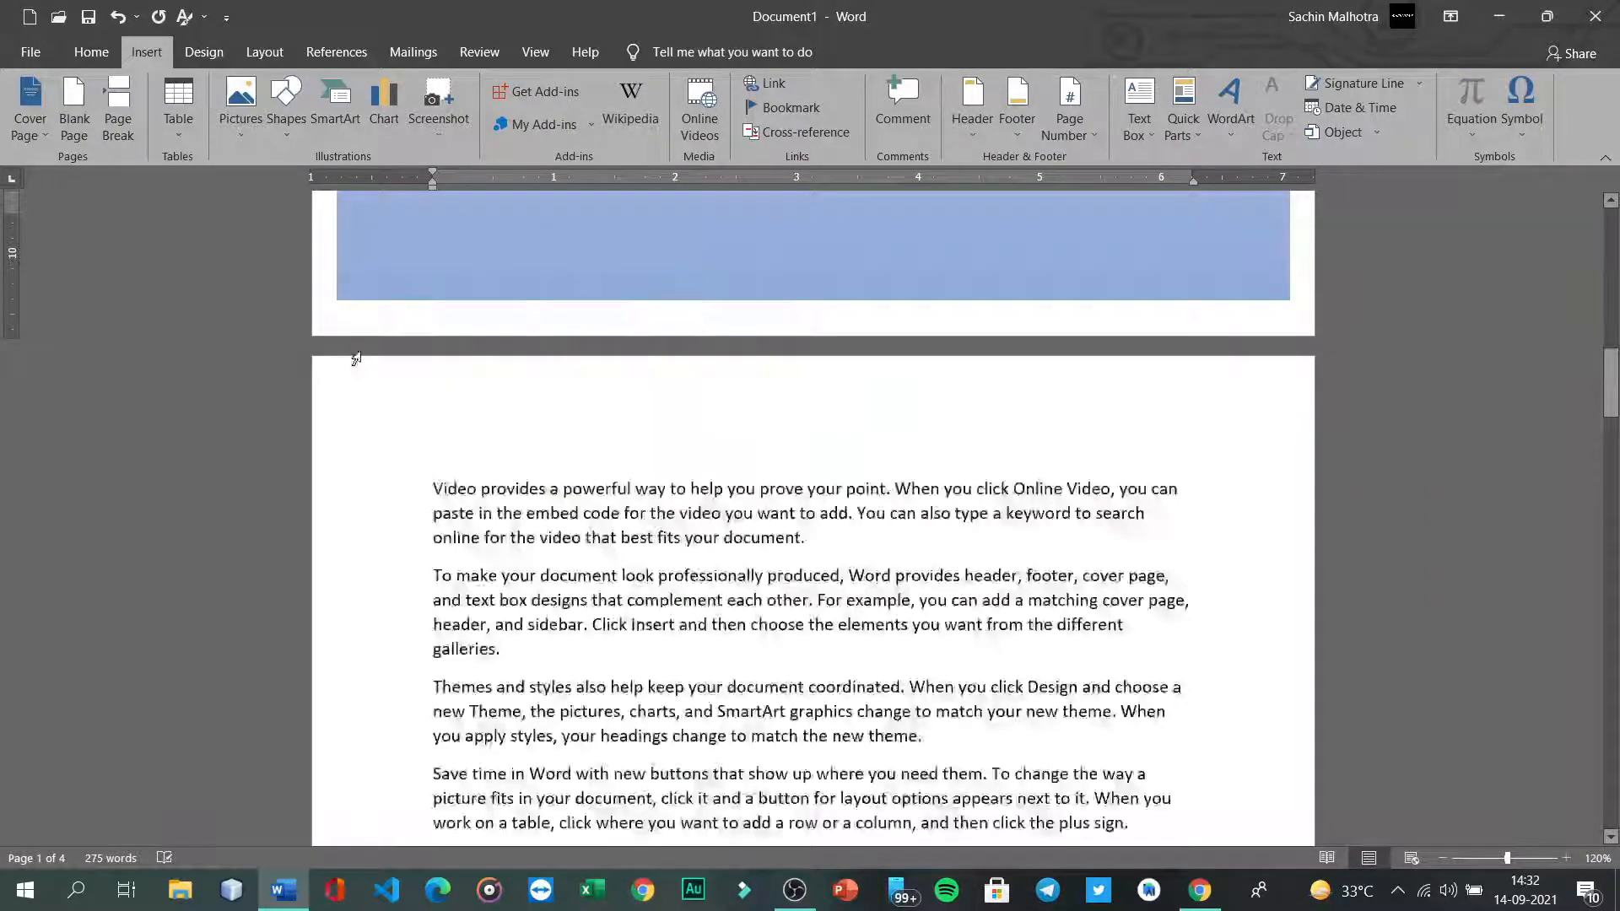
Step: Review the sample text and cover page, and look over the built-in cover page designs
scroll(356, 359, "down", 5)
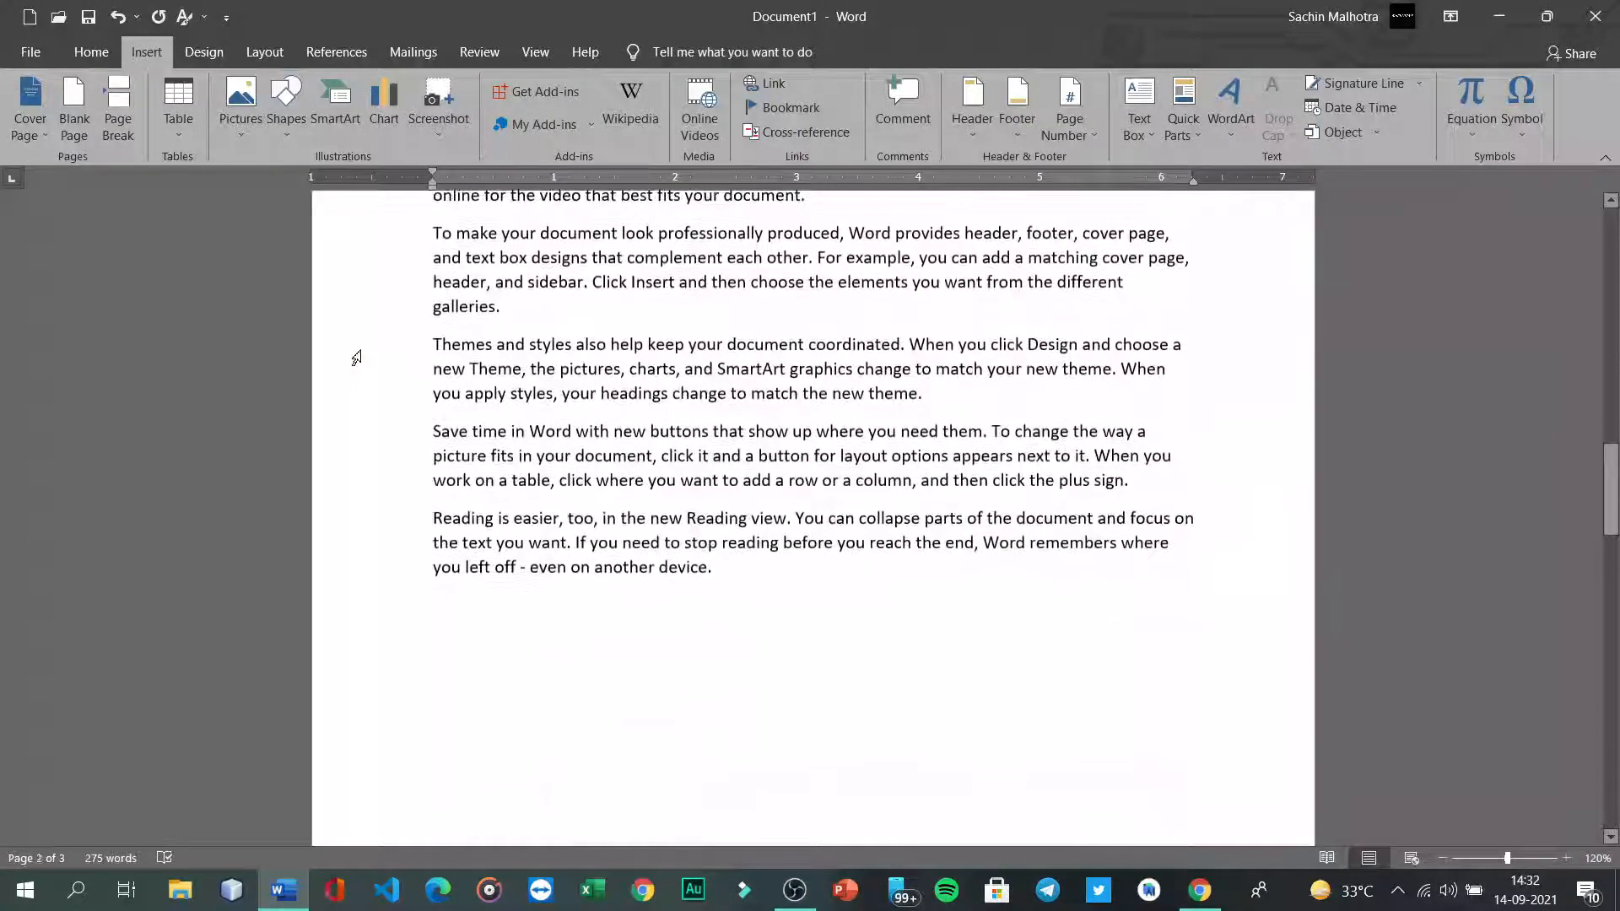
scroll(356, 359, "up", 4)
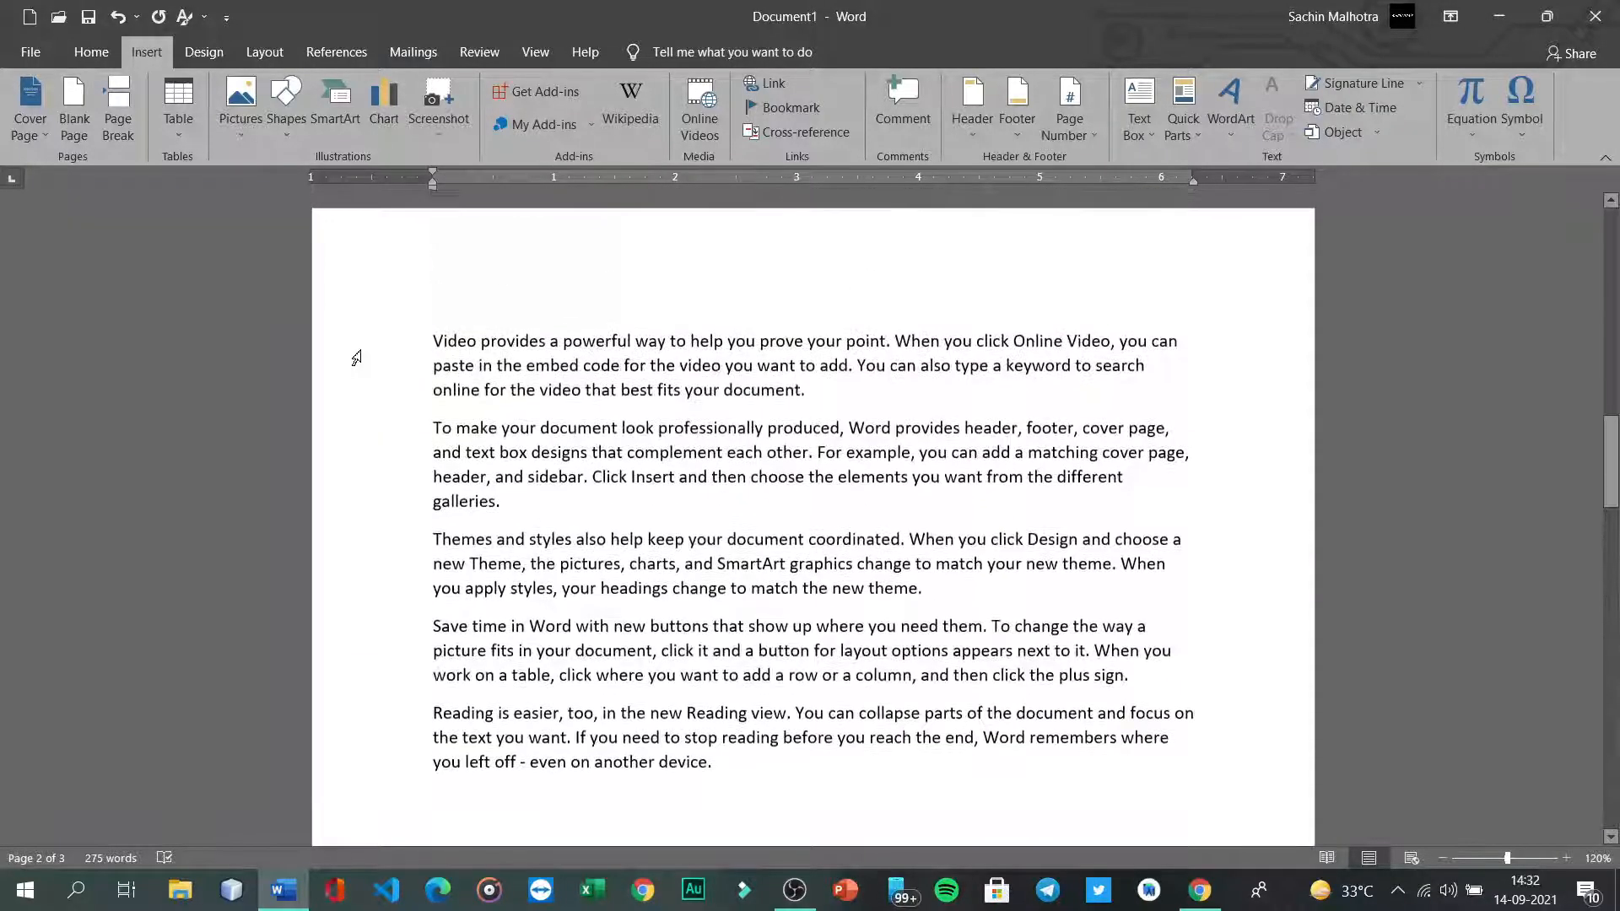
scroll(356, 359, "up", 5)
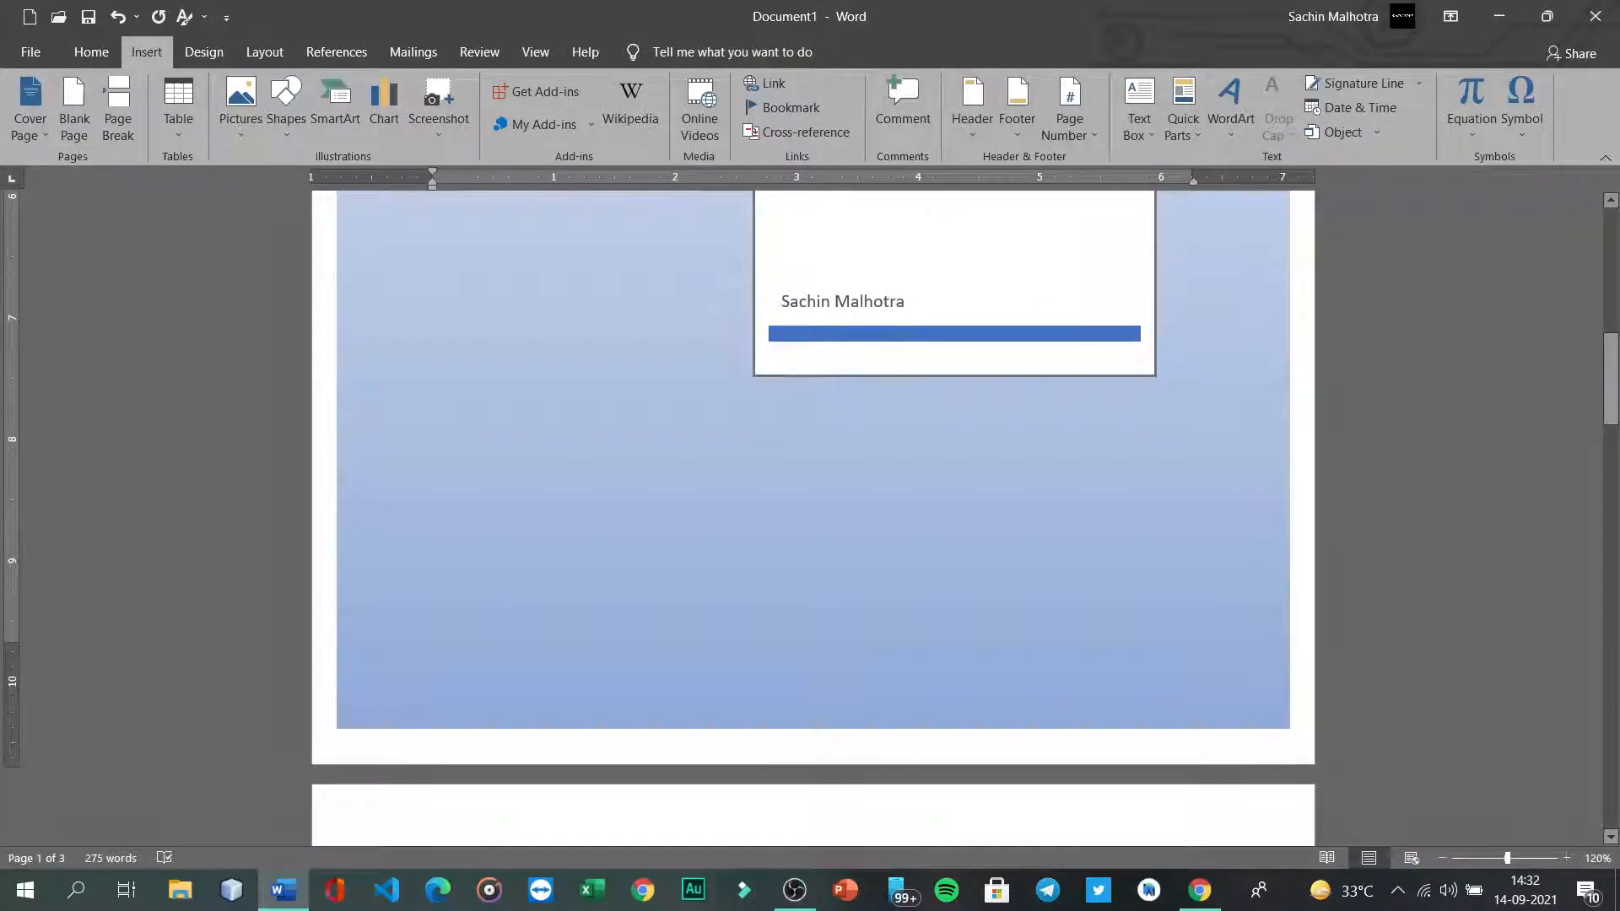
left_click(43, 137)
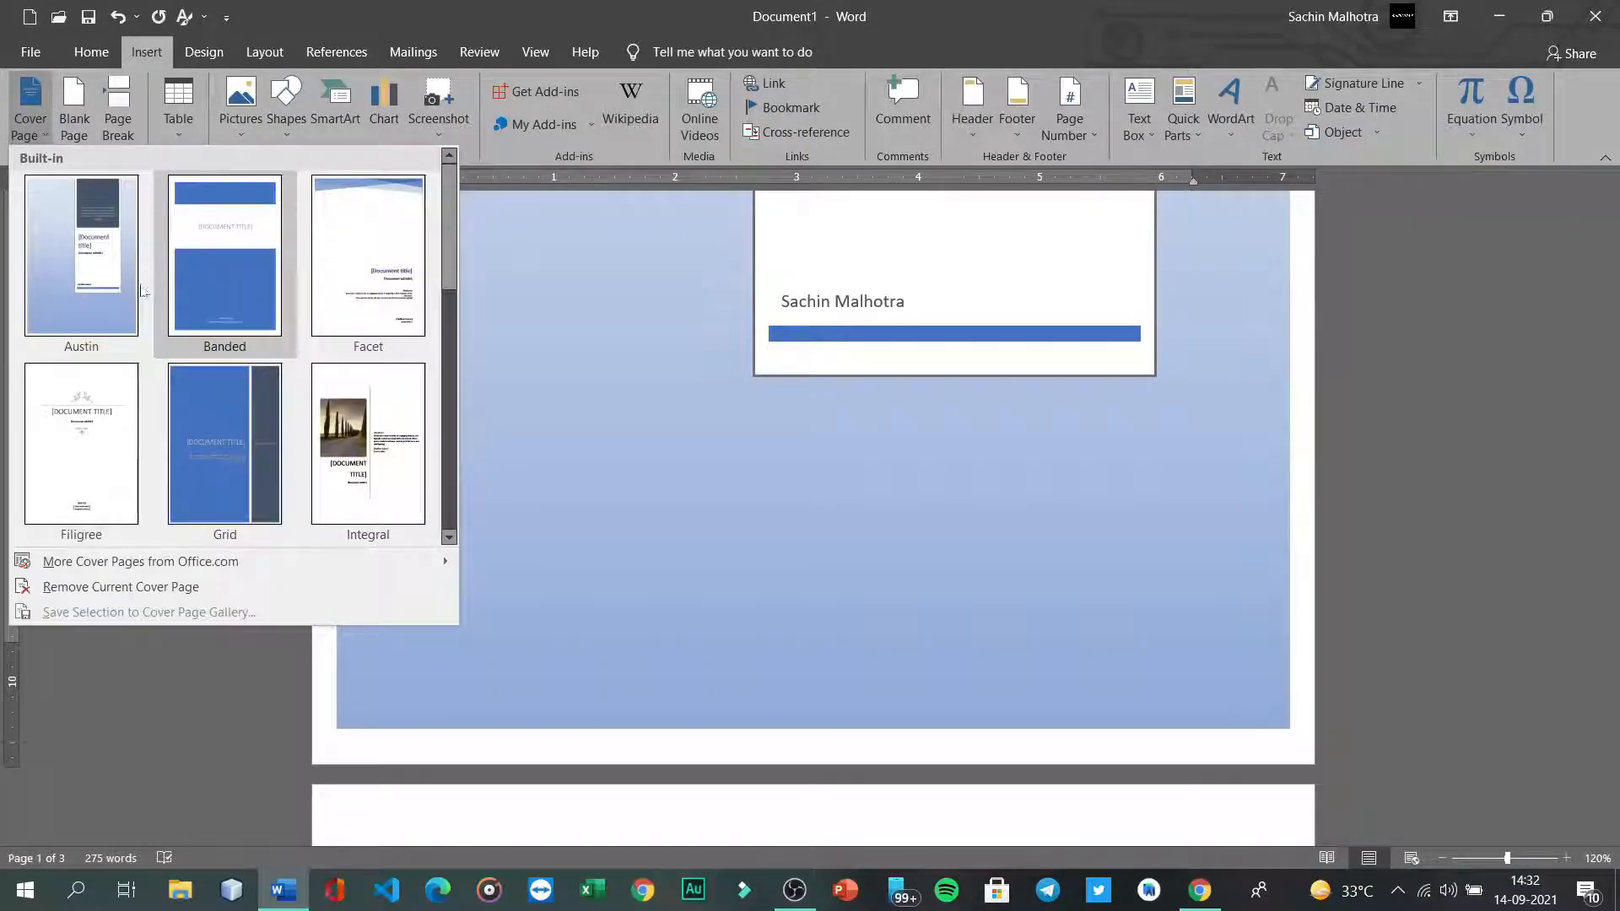
left_click(30, 108)
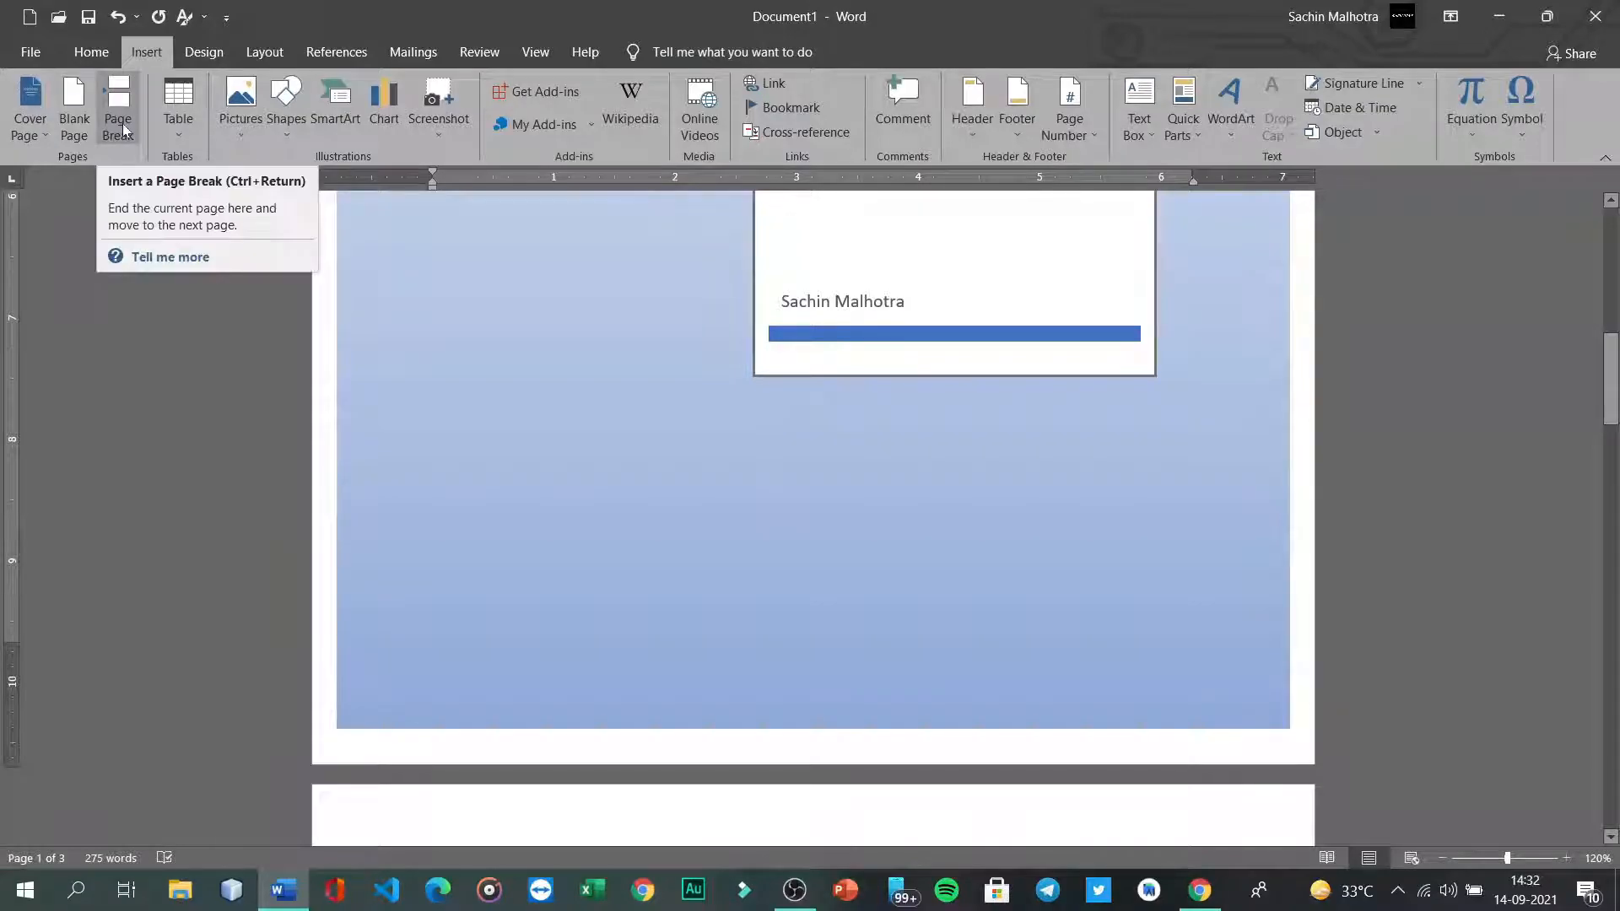
Step: Remove the blank page that follows the sample text
key("ctrl+z")
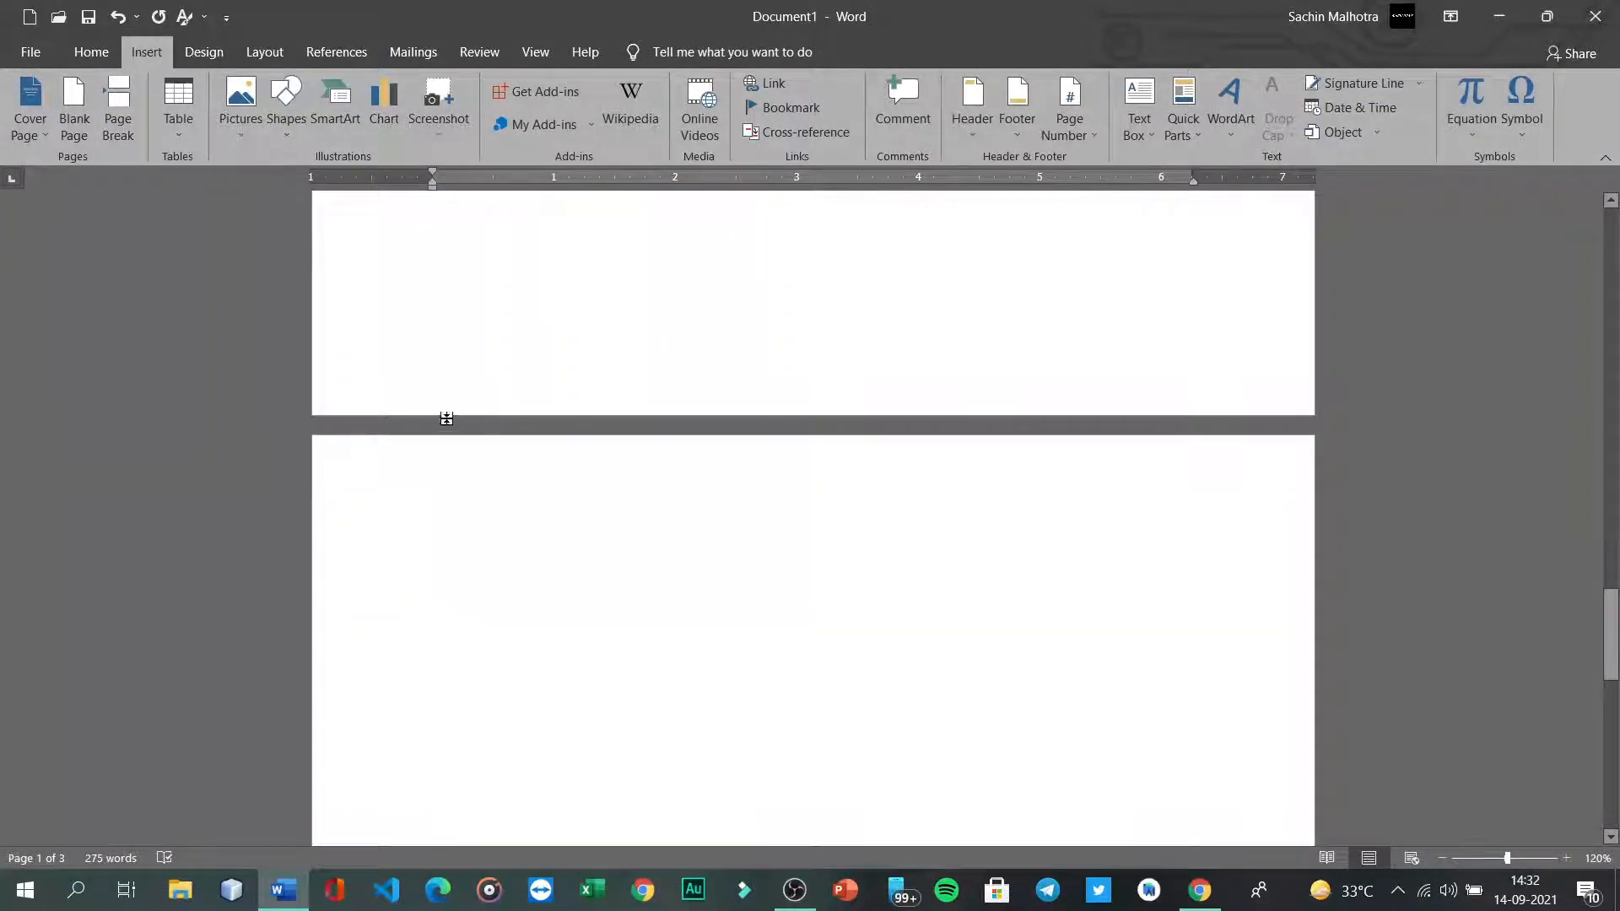
key("Page_Down")
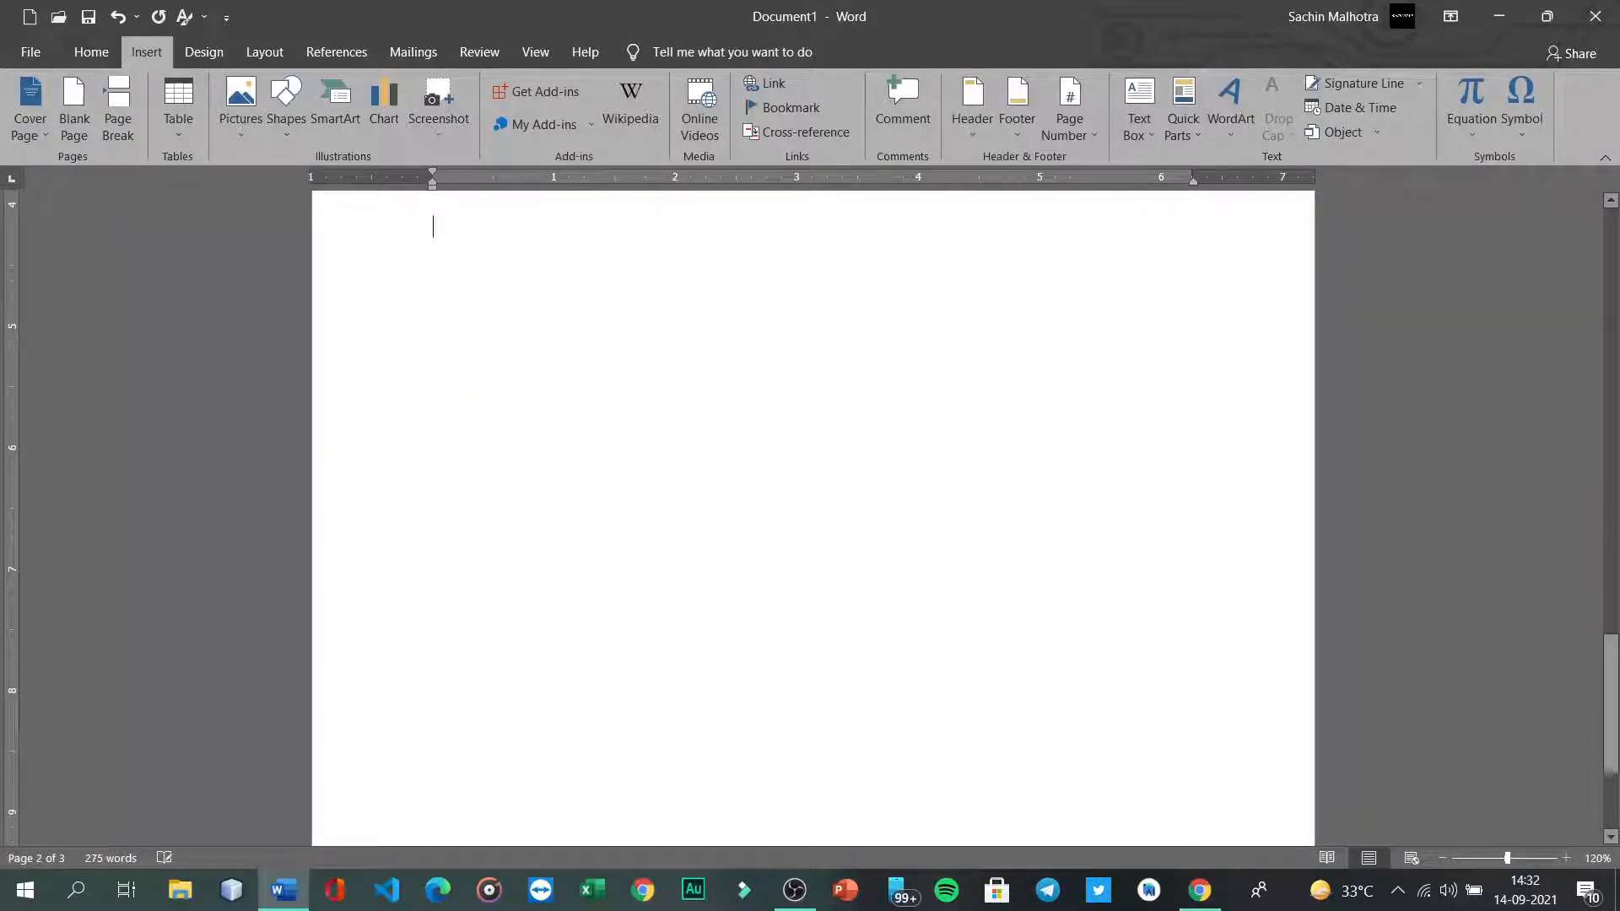
key("ctrl+y")
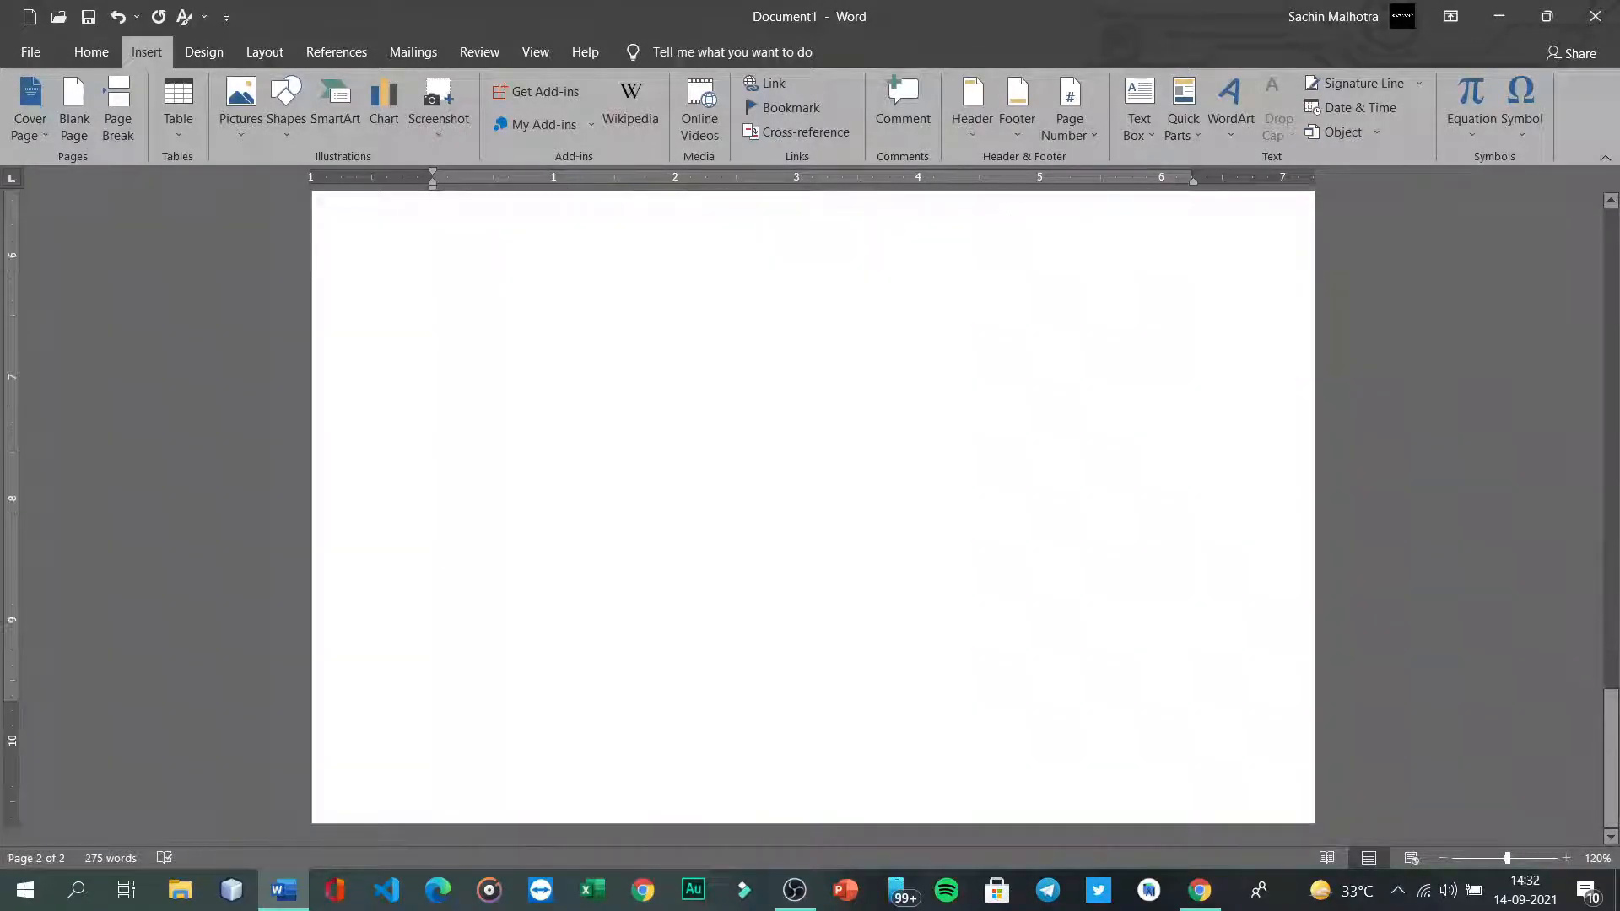
Step: Examine the document from the cover page through the sample text to the end of the last page
scroll(749, 411, "up", 6)
scroll(749, 410, "down", 14)
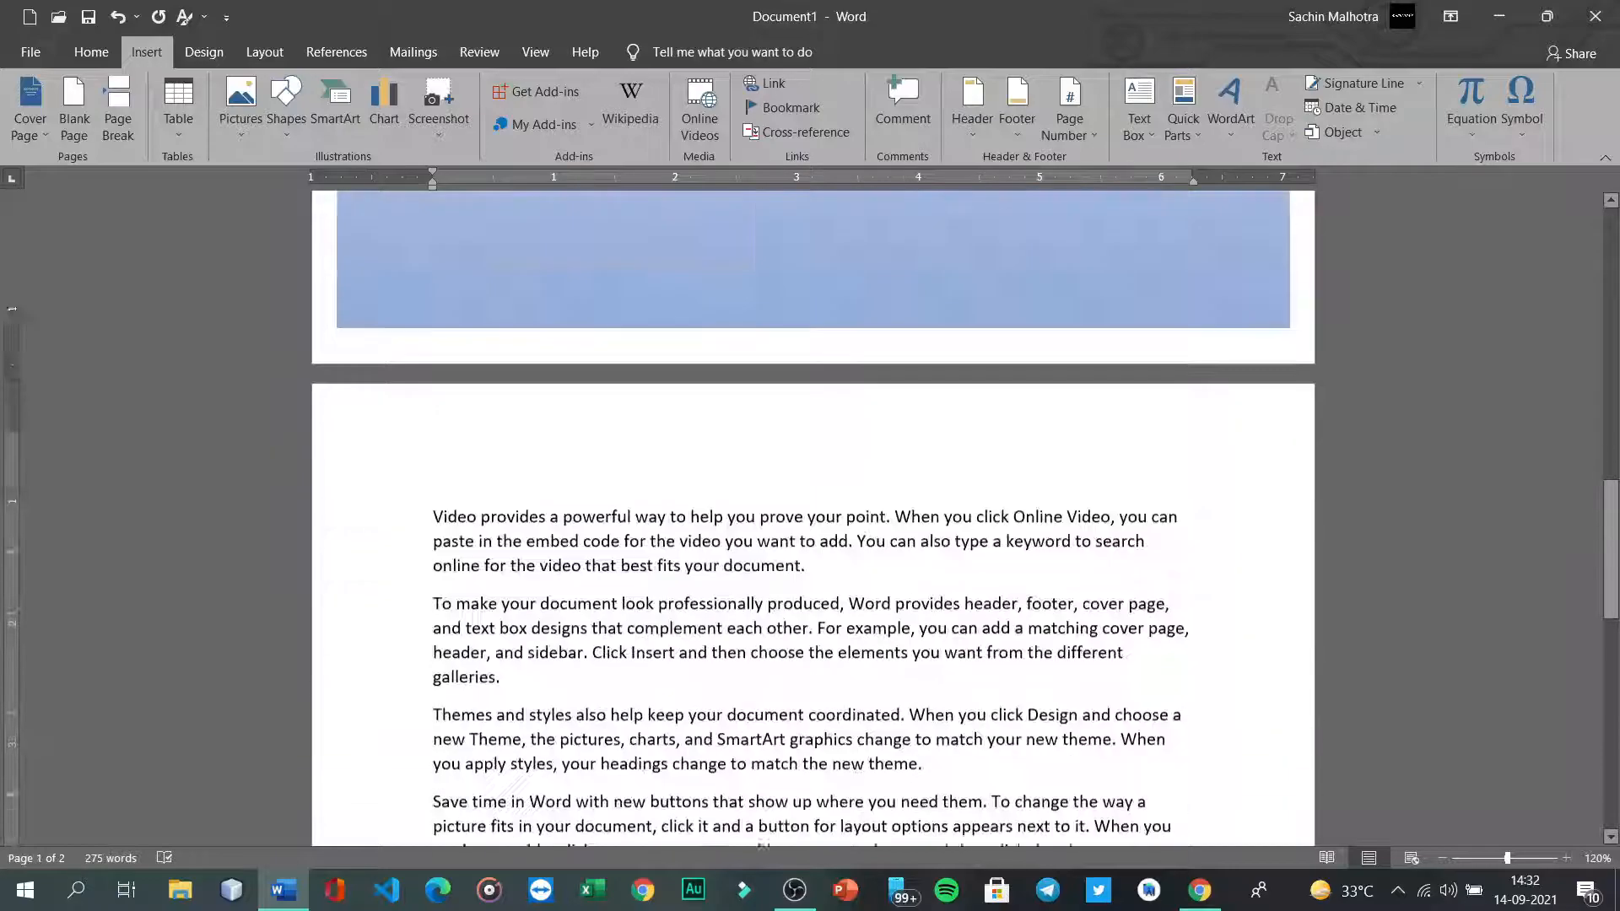
scroll(812, 506, "down", 3)
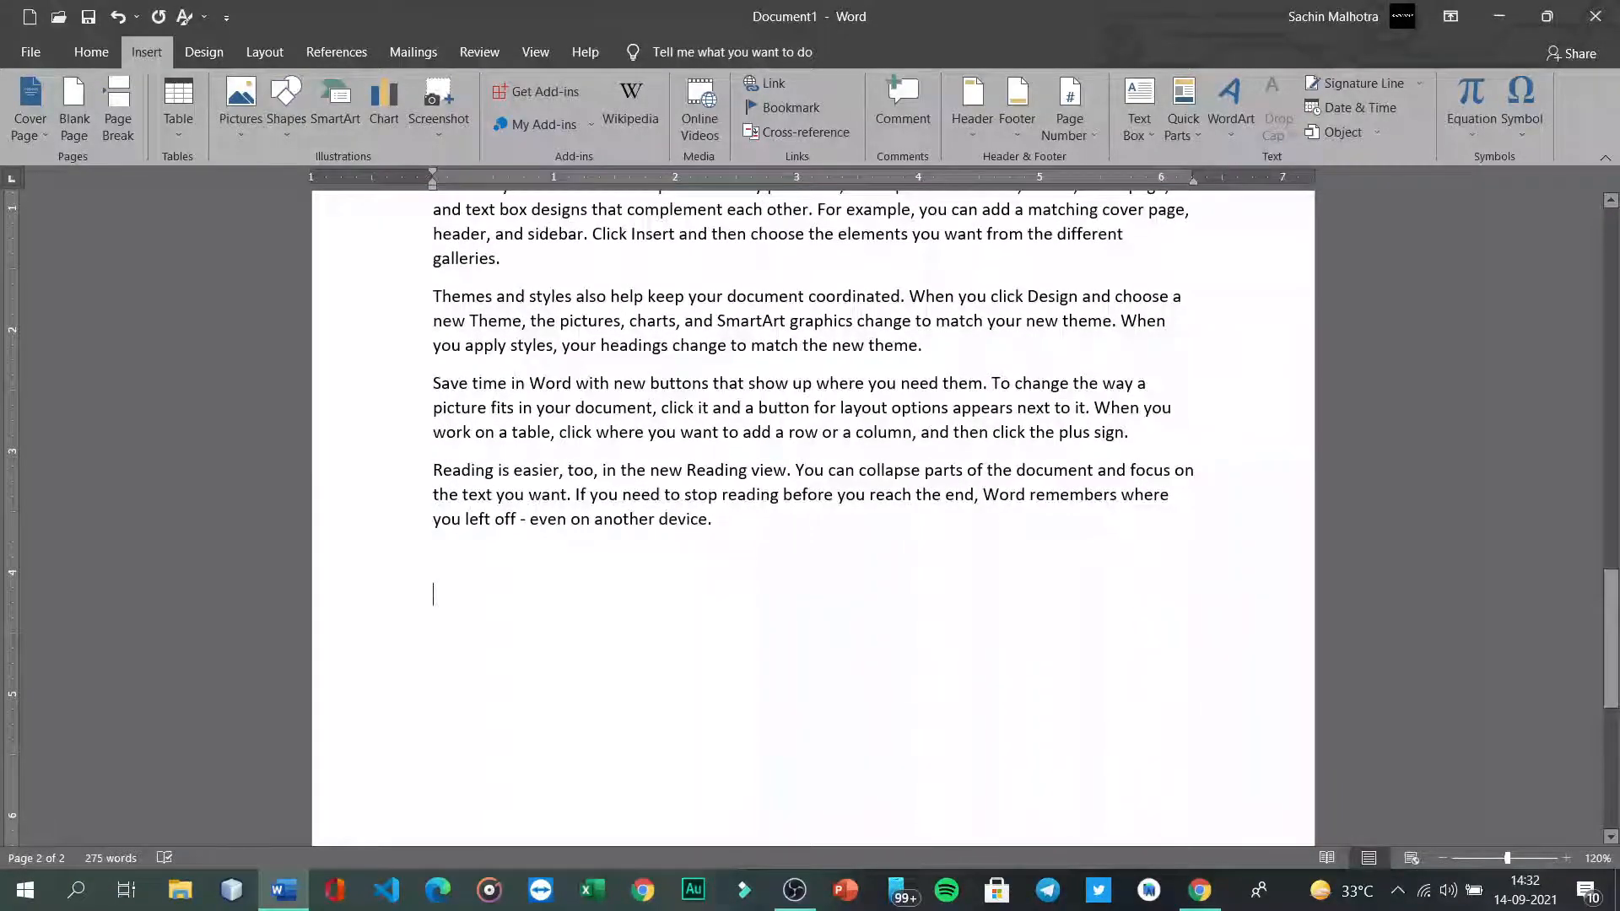
left_click(713, 519)
scroll(812, 507, "up", 8)
scroll(813, 506, "down", 7)
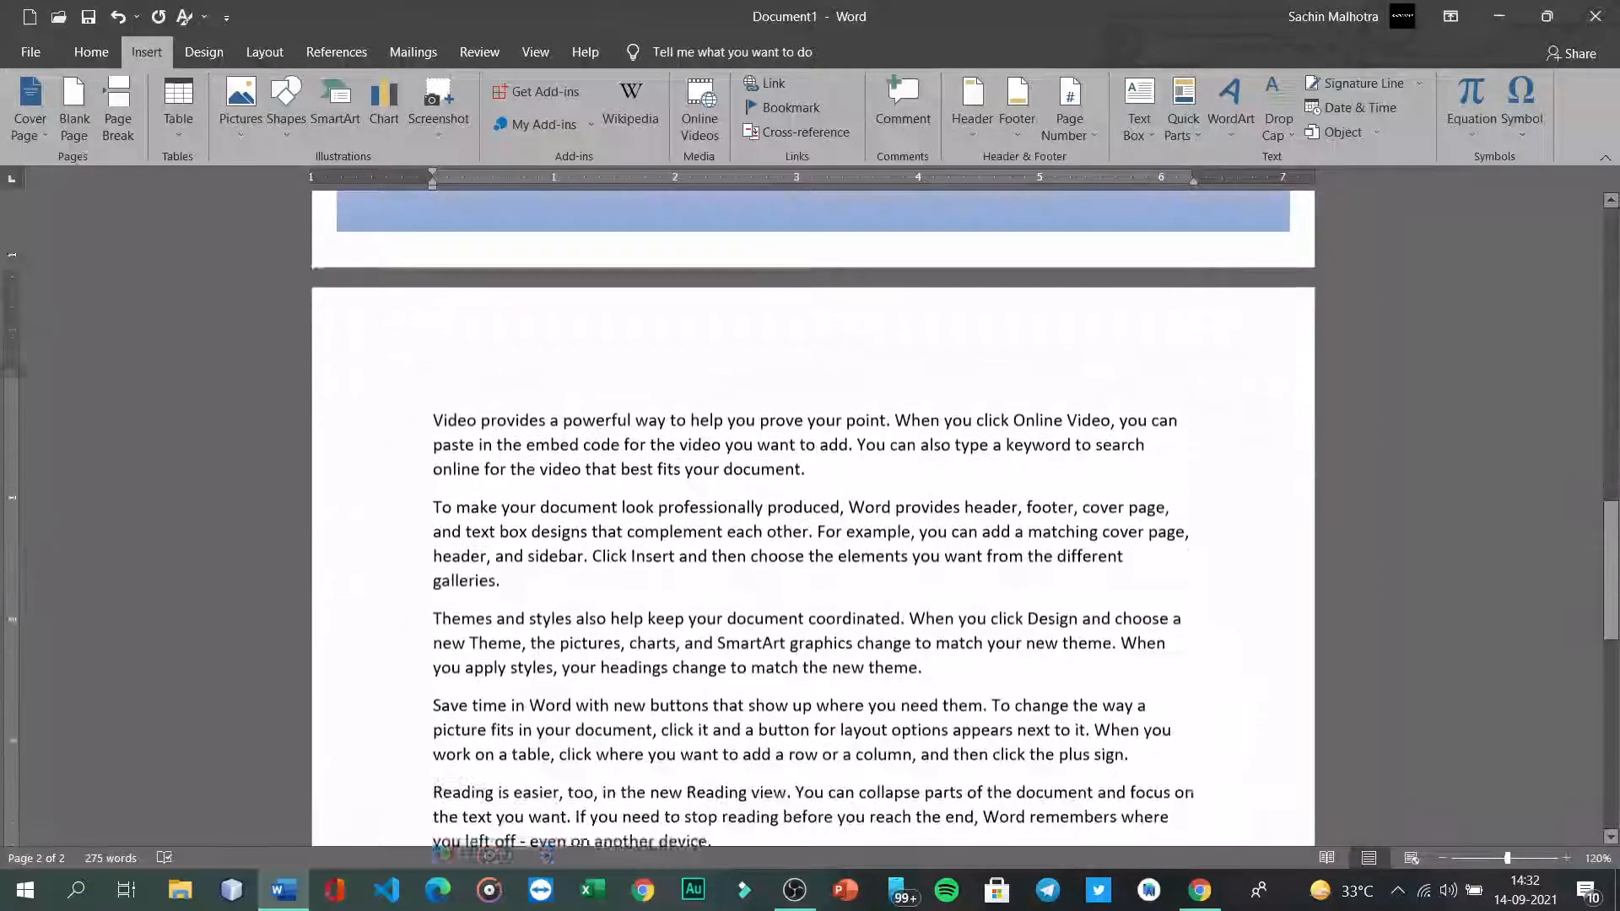
scroll(813, 506, "down", 6)
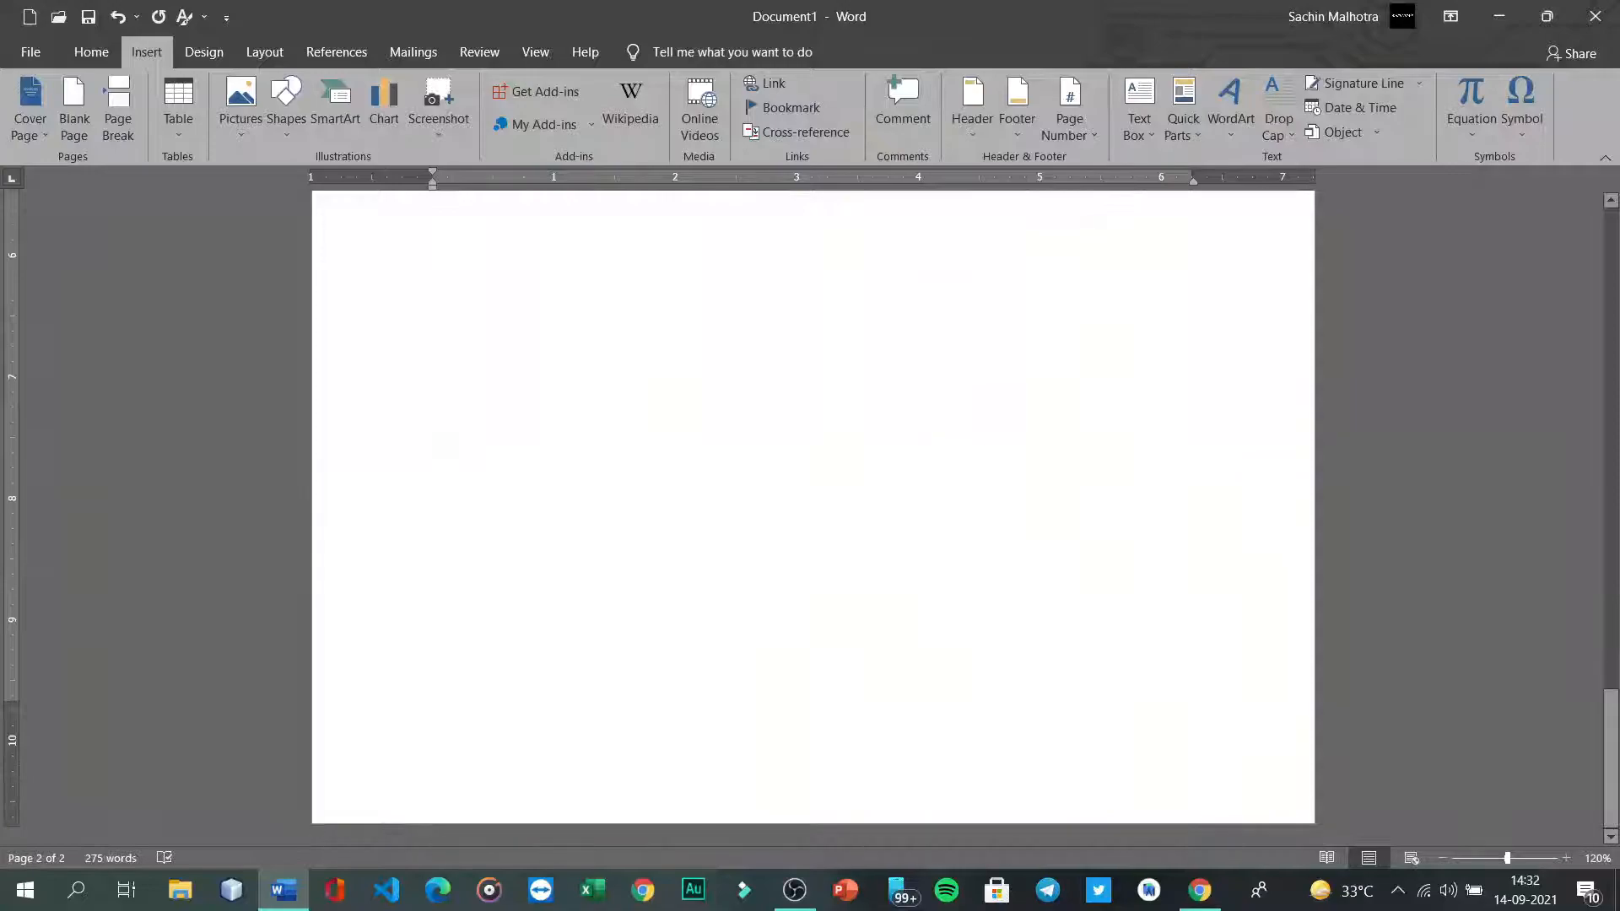
scroll(812, 506, "up", 6)
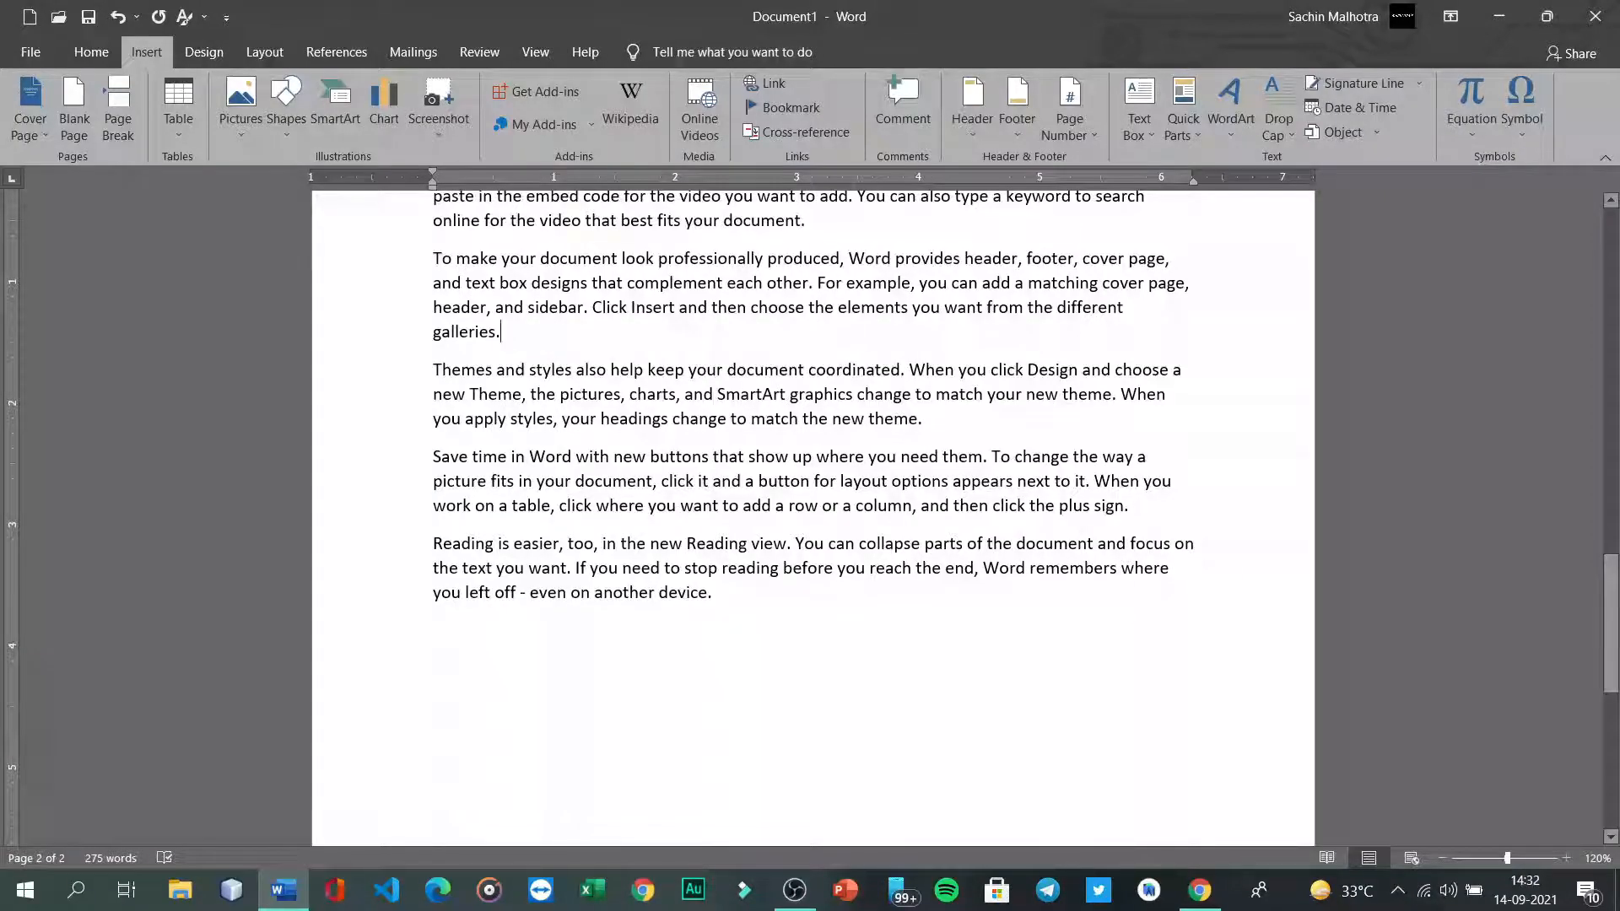
Step: Try a page break after the second sample paragraph, the one ending in "galleries.", and undo it
key("shift+Up")
key("shift+Up")
key("shift+Up")
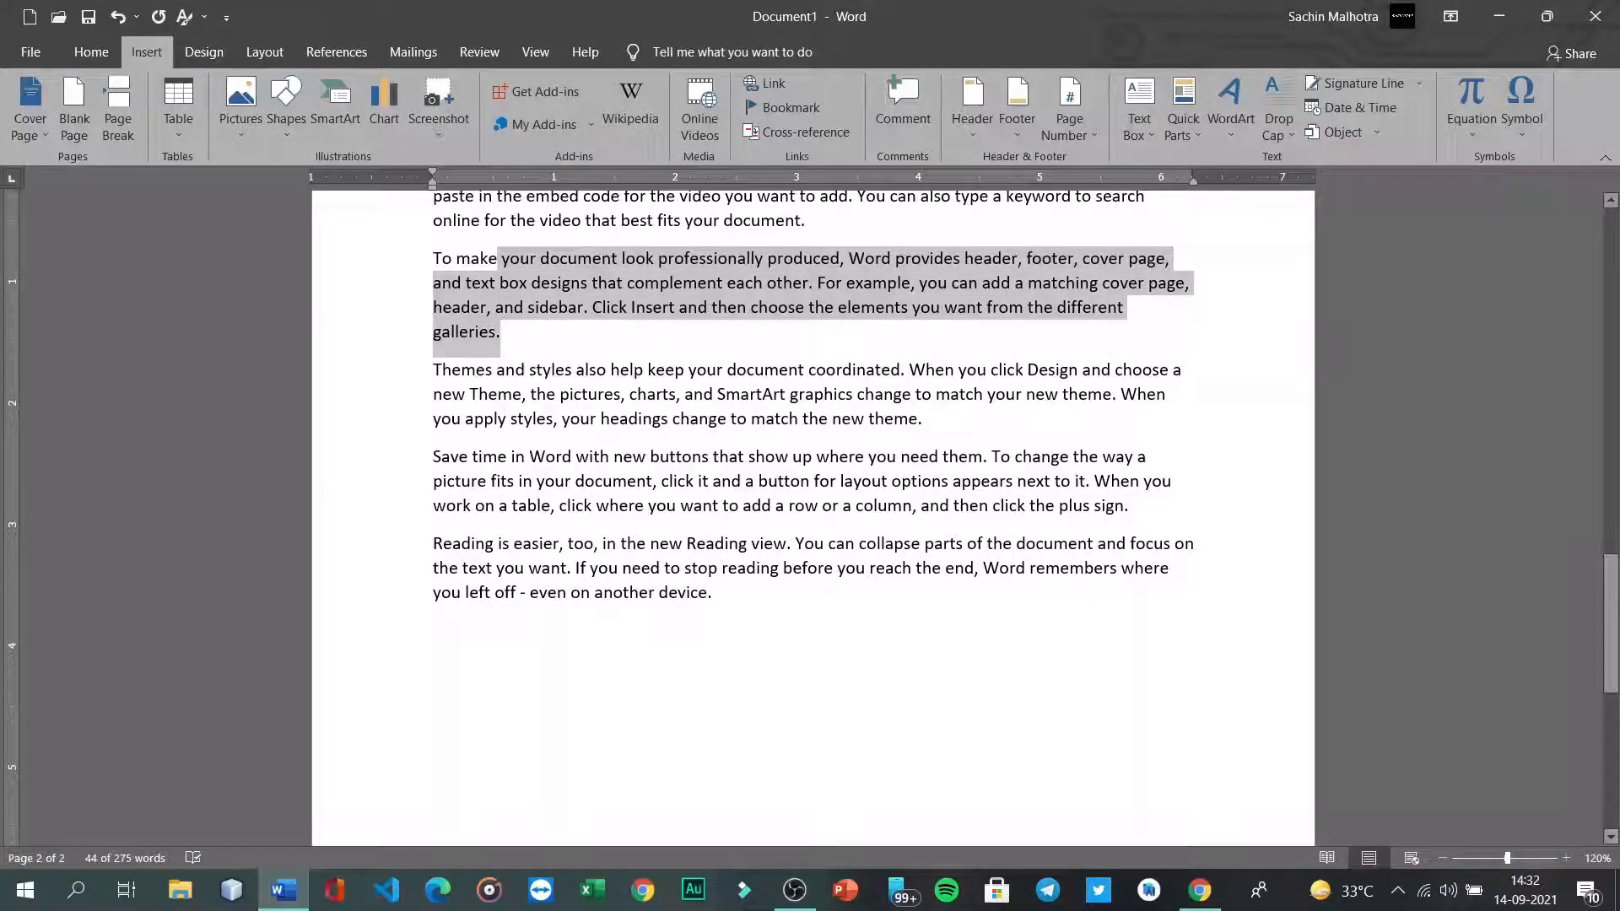
key("Right")
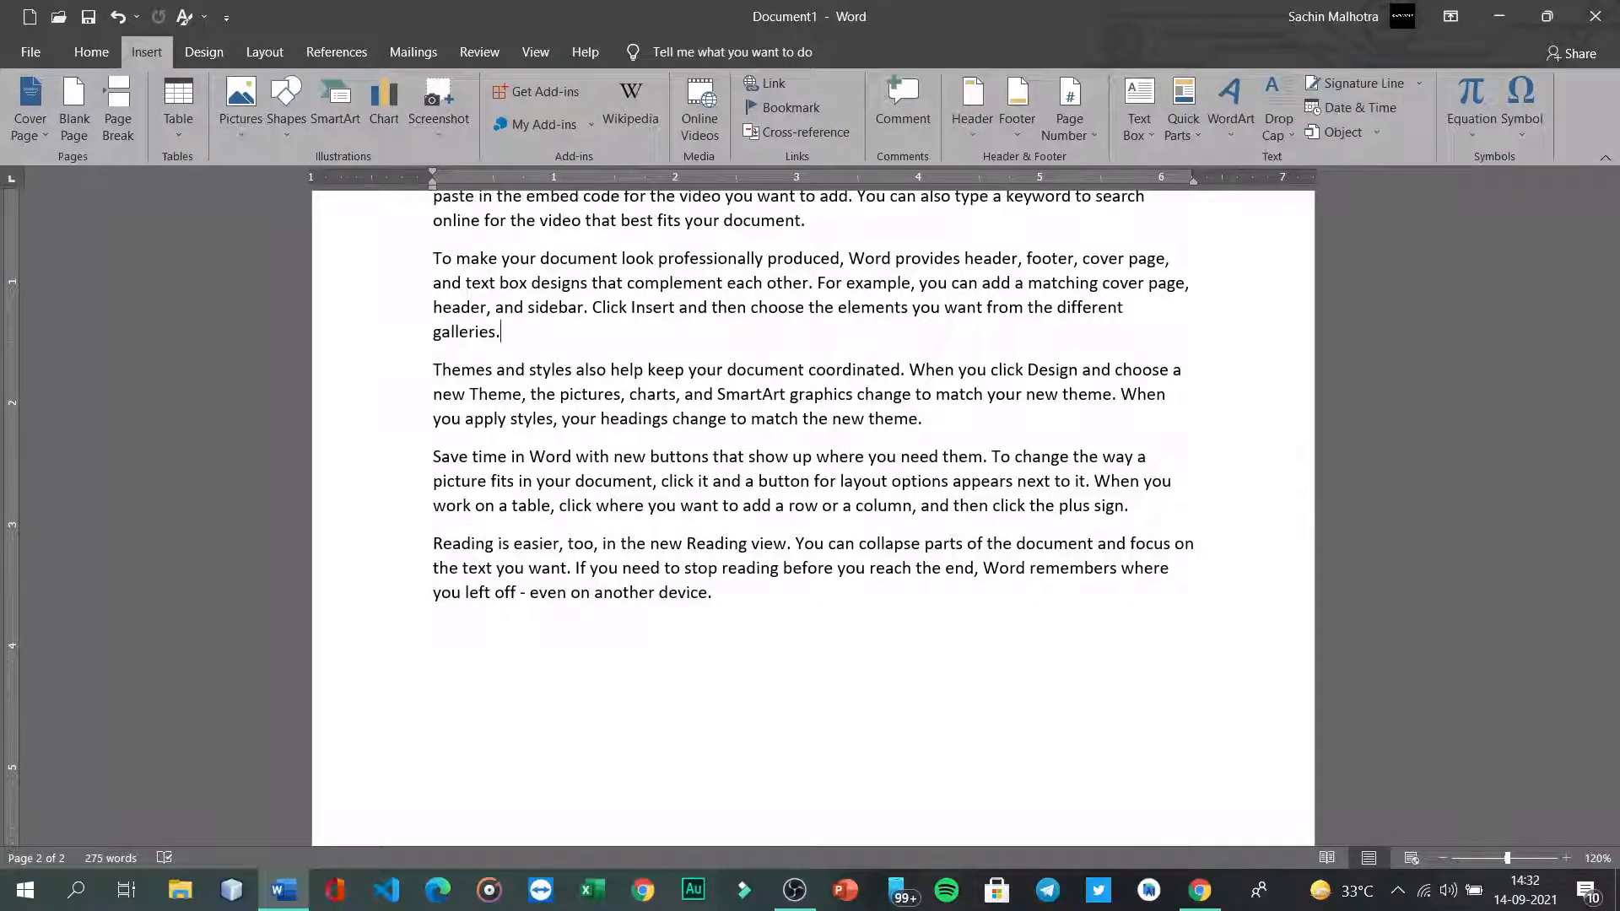
key("ctrl+z")
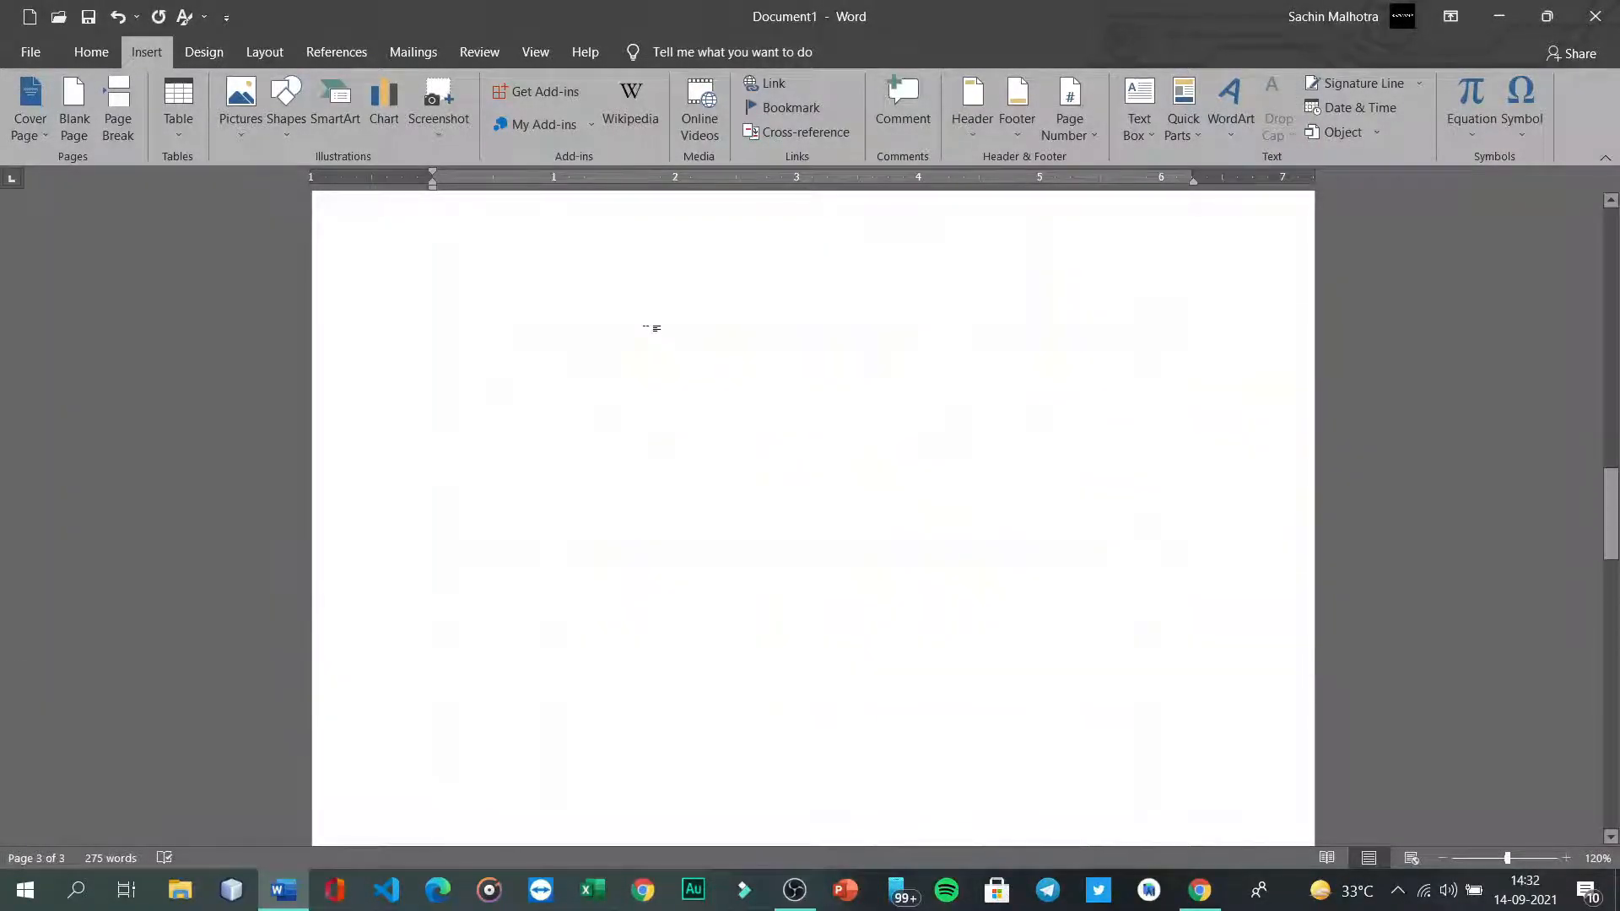
key("ctrl+z")
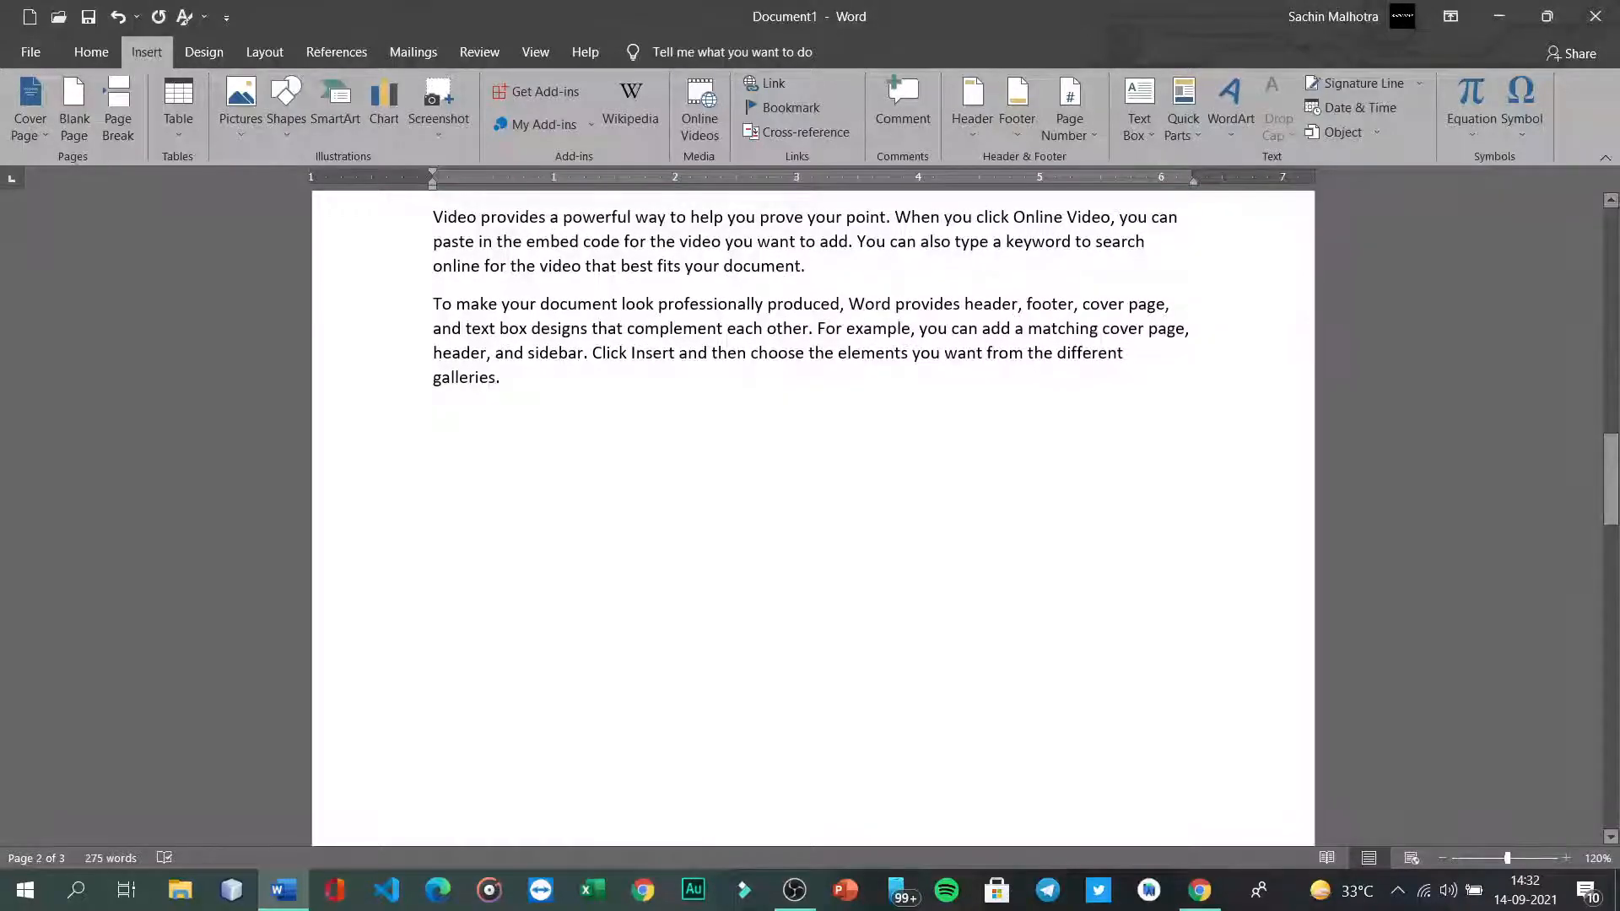
scroll(494, 373, "down", 10)
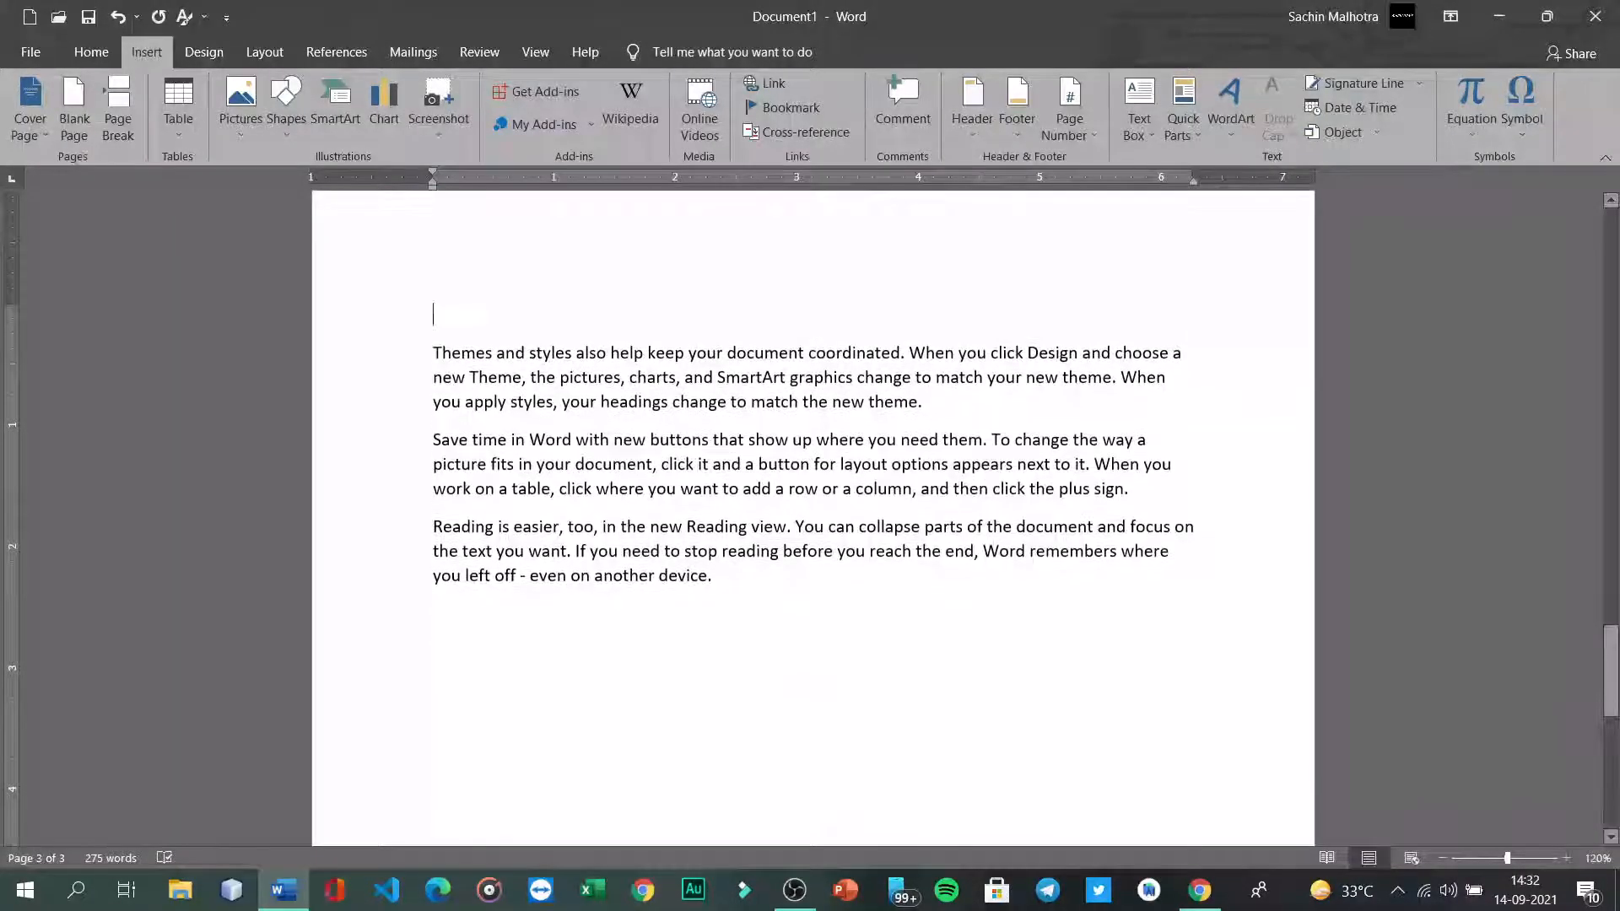
key("ctrl+z")
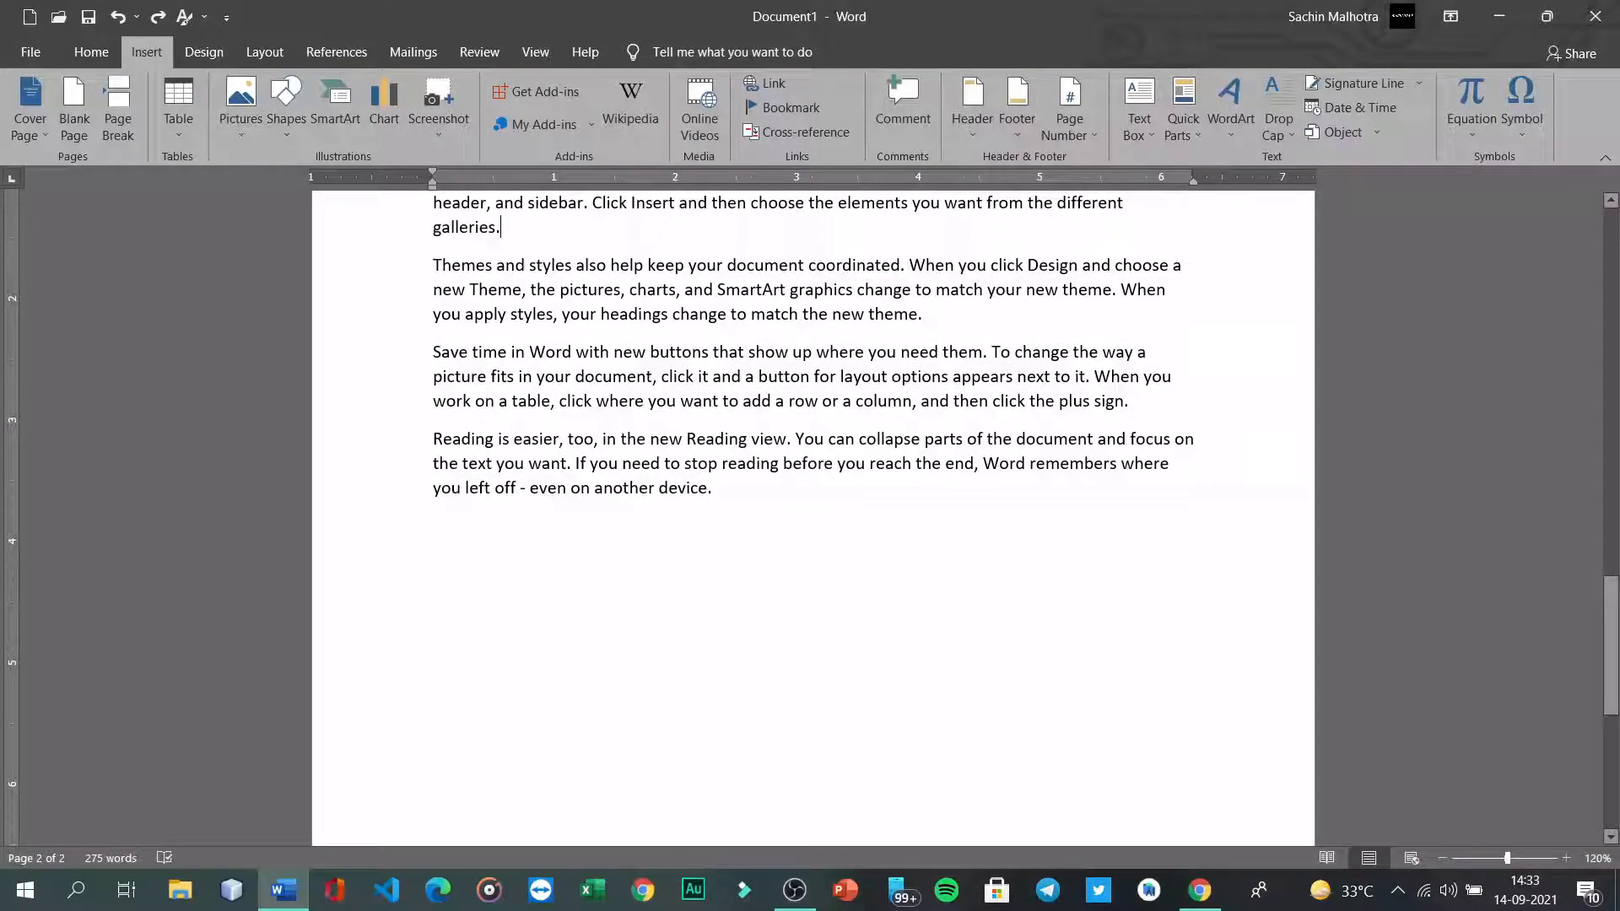
Step: Insert a page break after the second sample paragraph and review how the text is split across pages
left_click(118, 108)
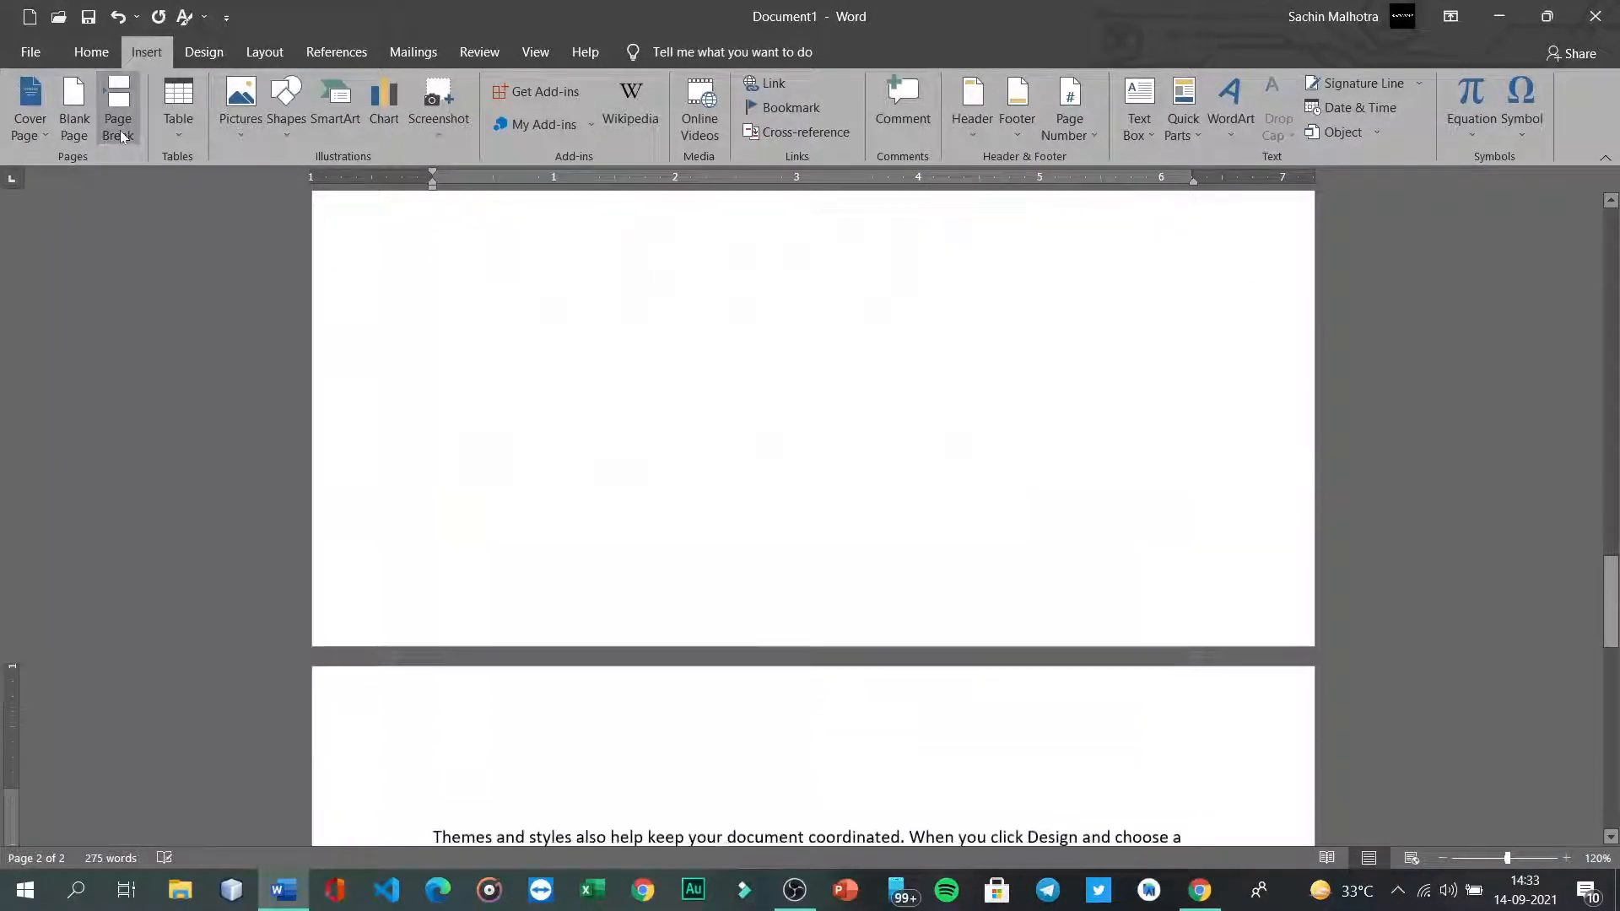
scroll(678, 361, "up", 10)
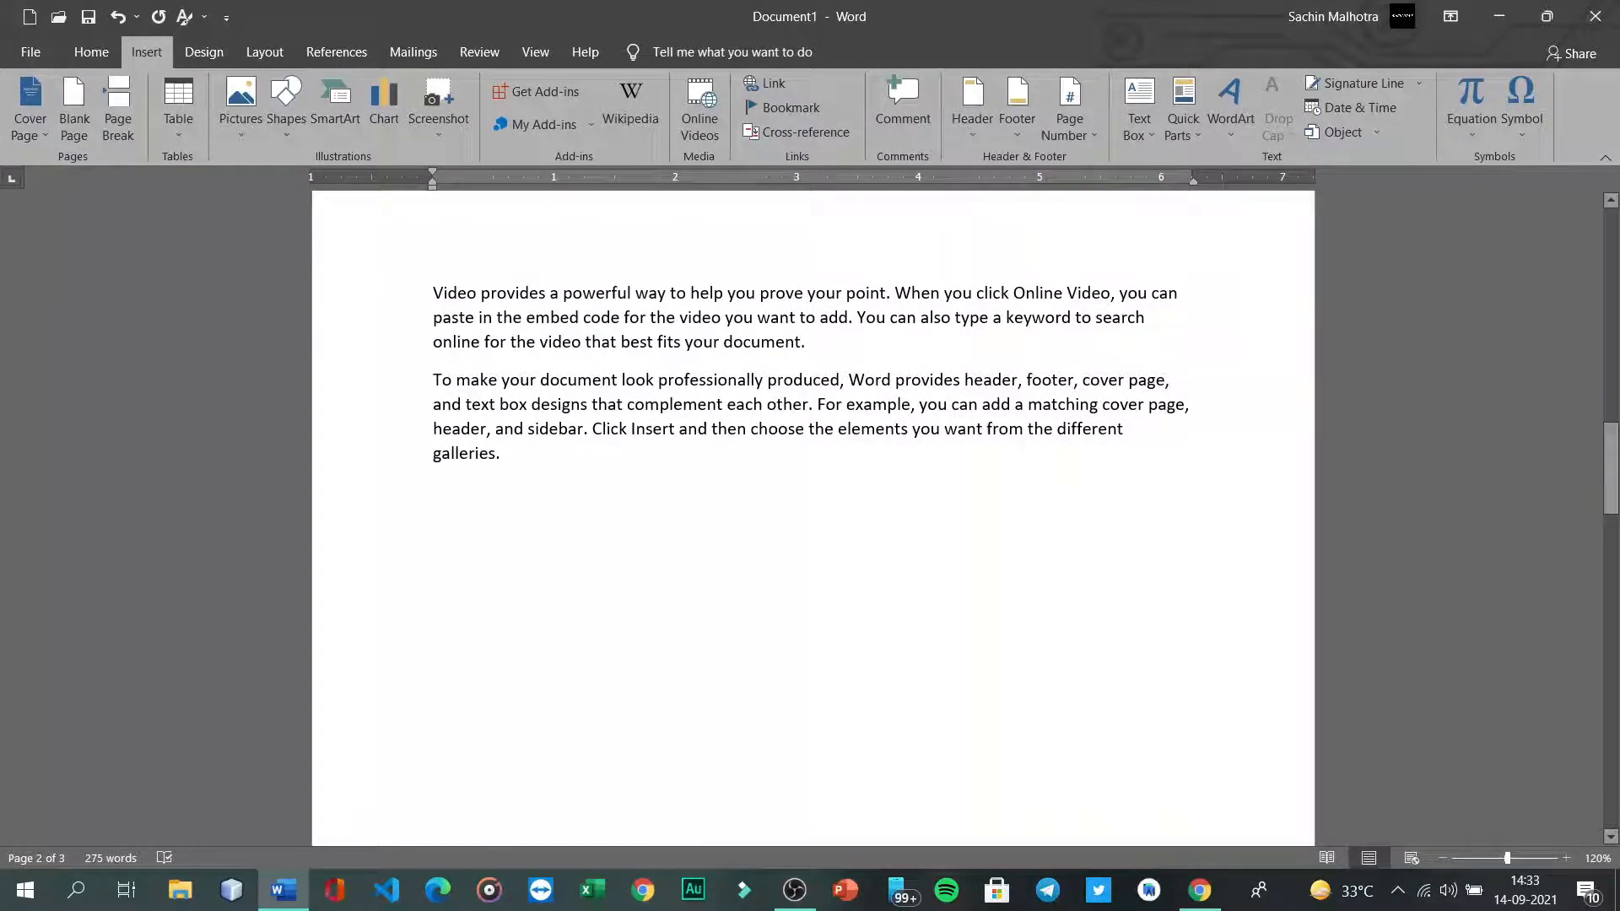
scroll(517, 452, "down", 10)
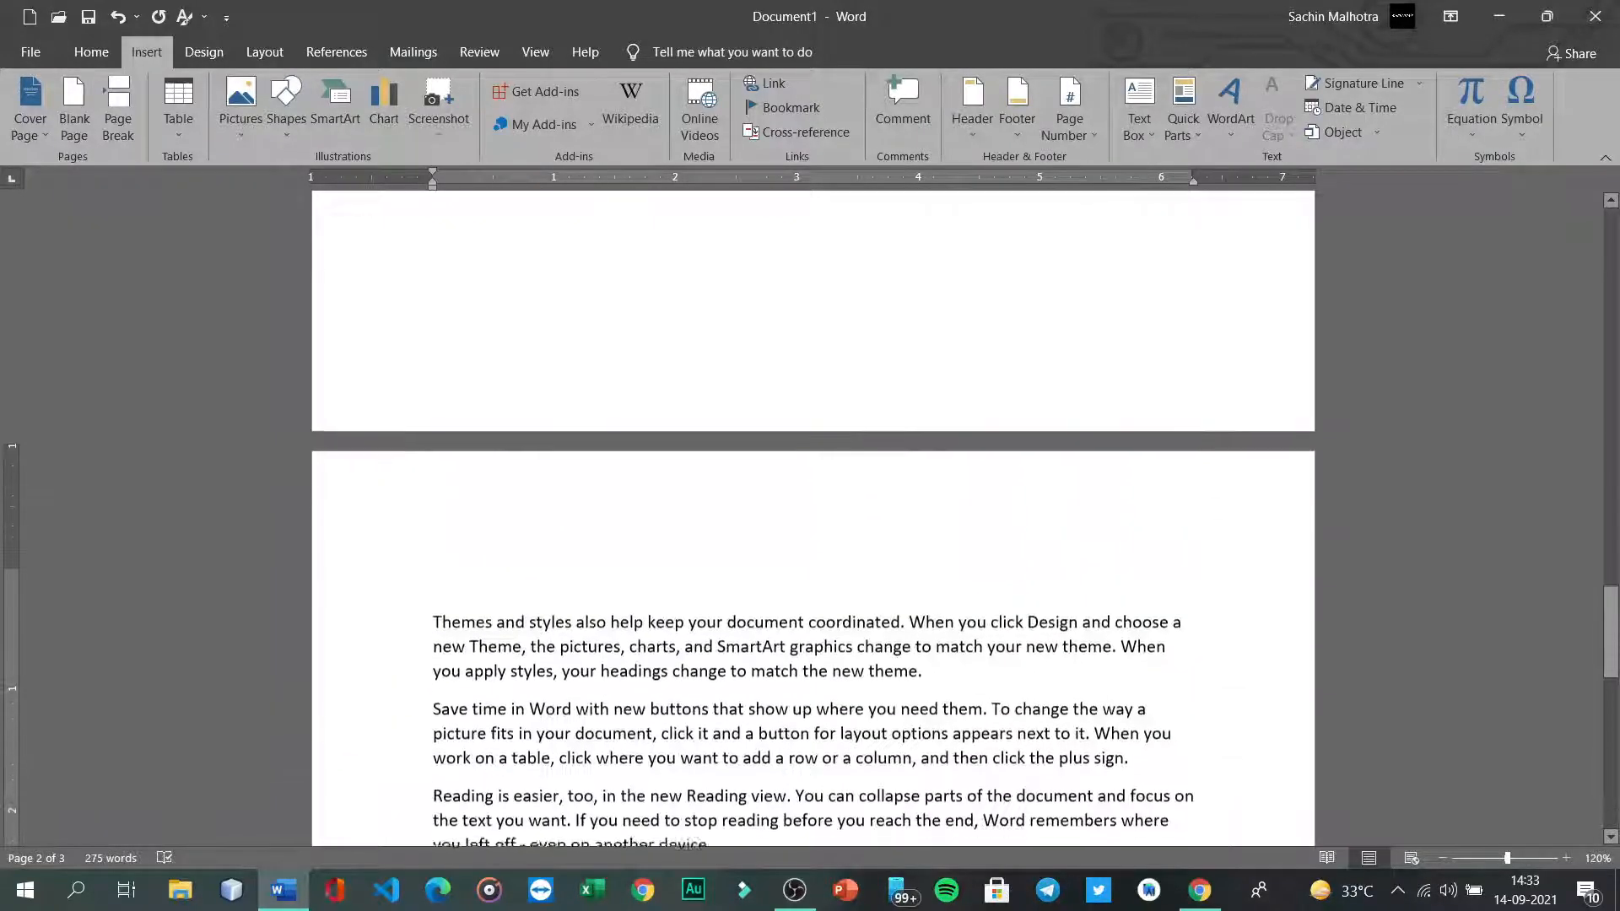
scroll(812, 518, "up", 15)
scroll(813, 517, "up", 8)
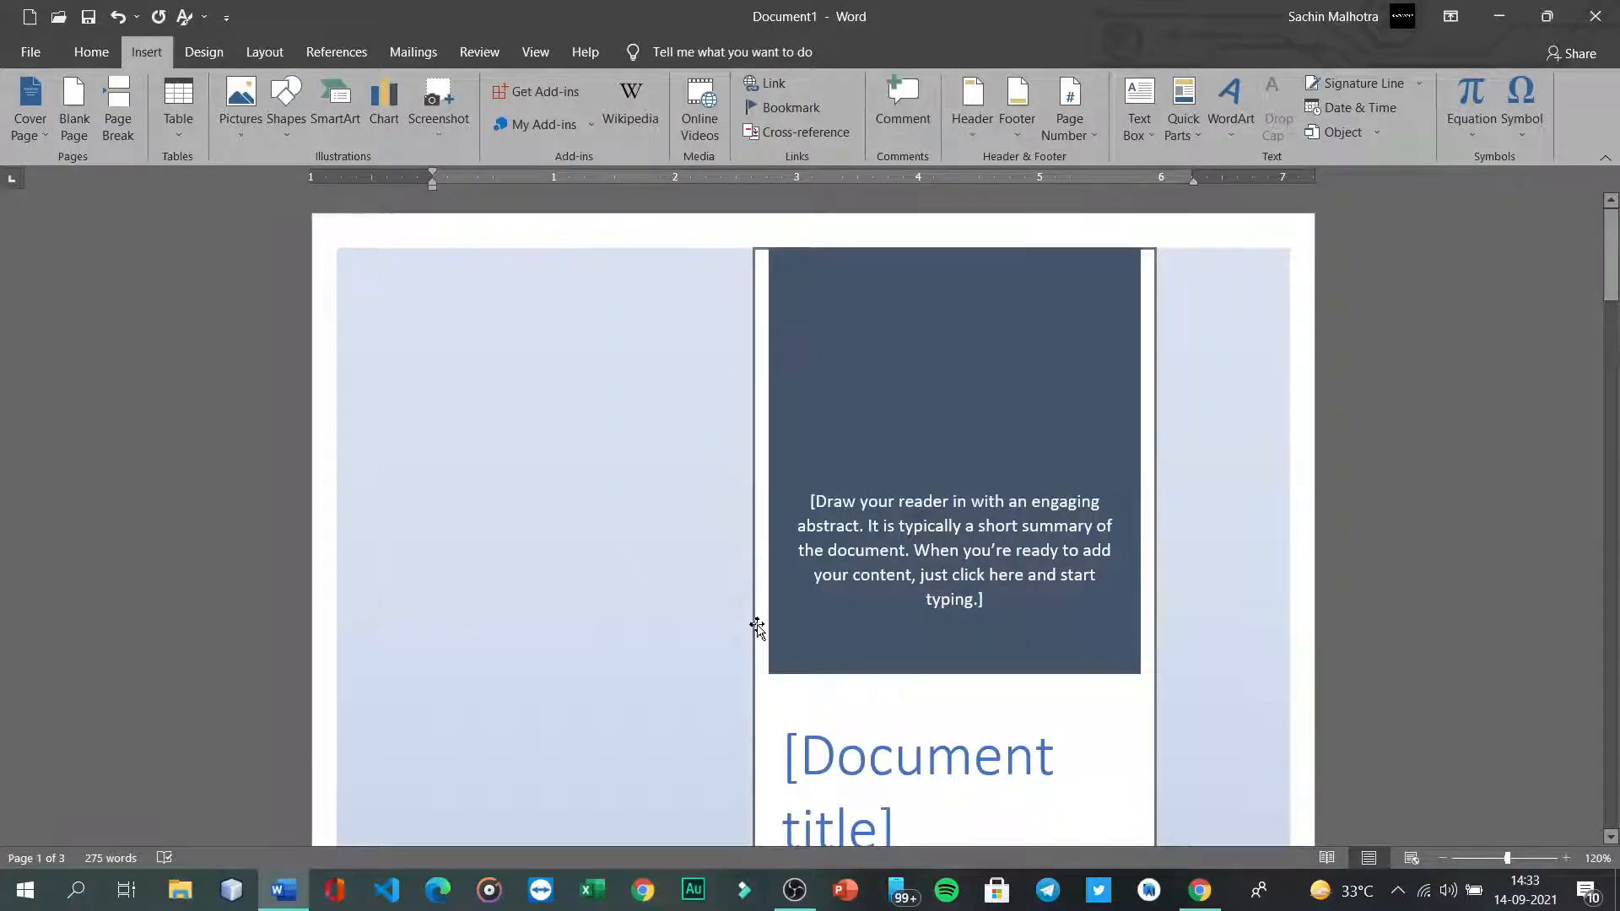
Step: Delete the last three sample paragraphs and the empty line above them from the page after the break
scroll(757, 628, "down", 20)
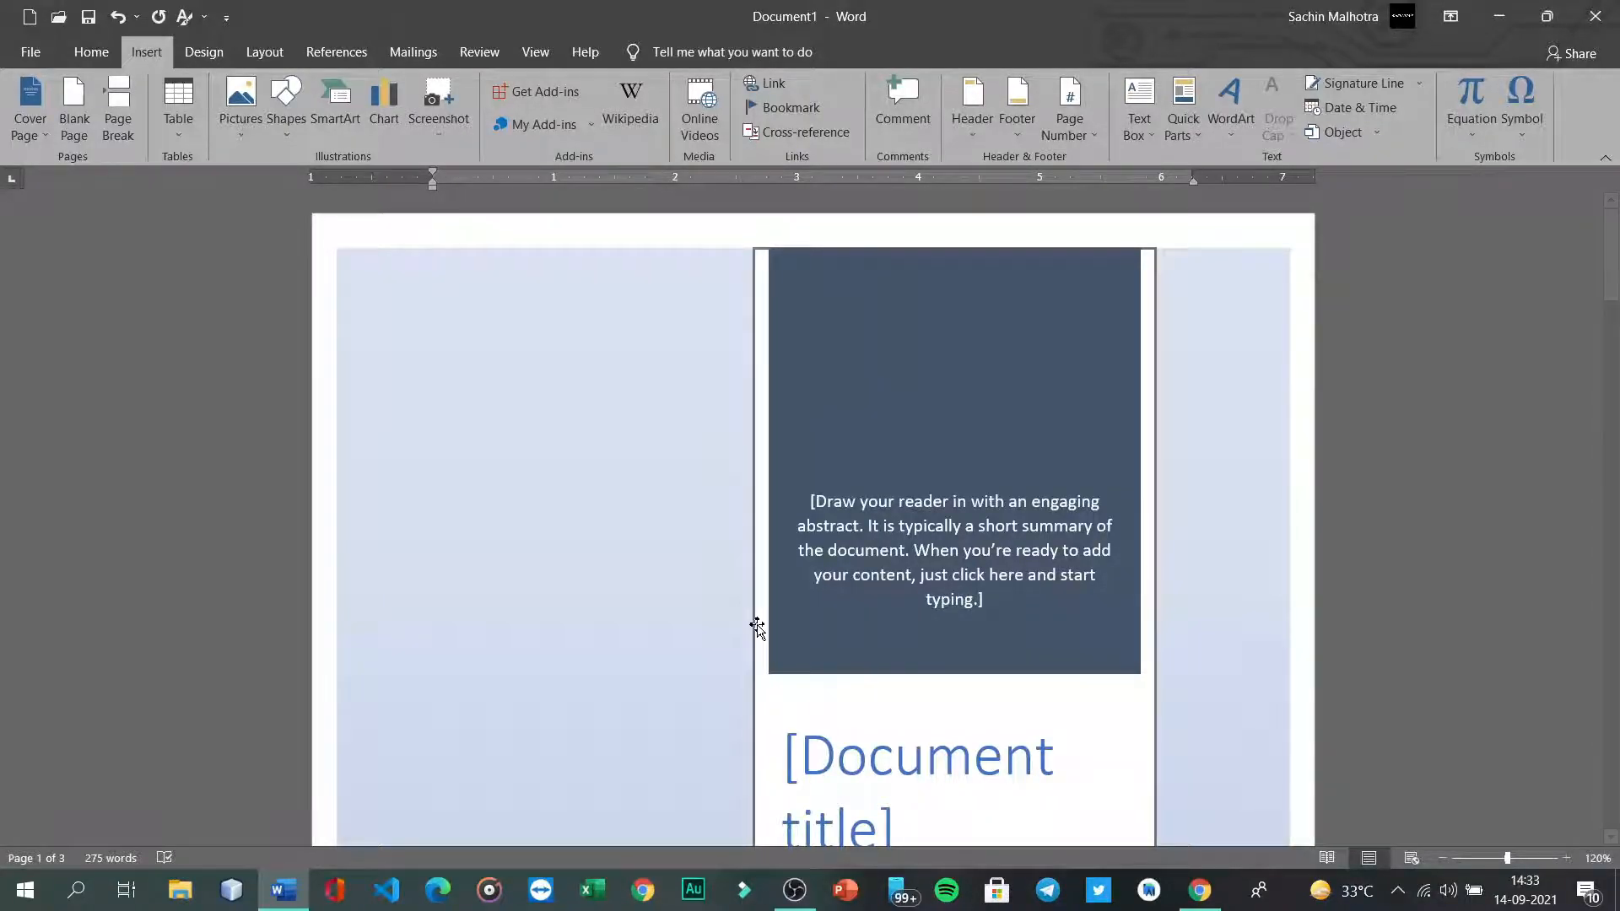
scroll(812, 506, "up", 2)
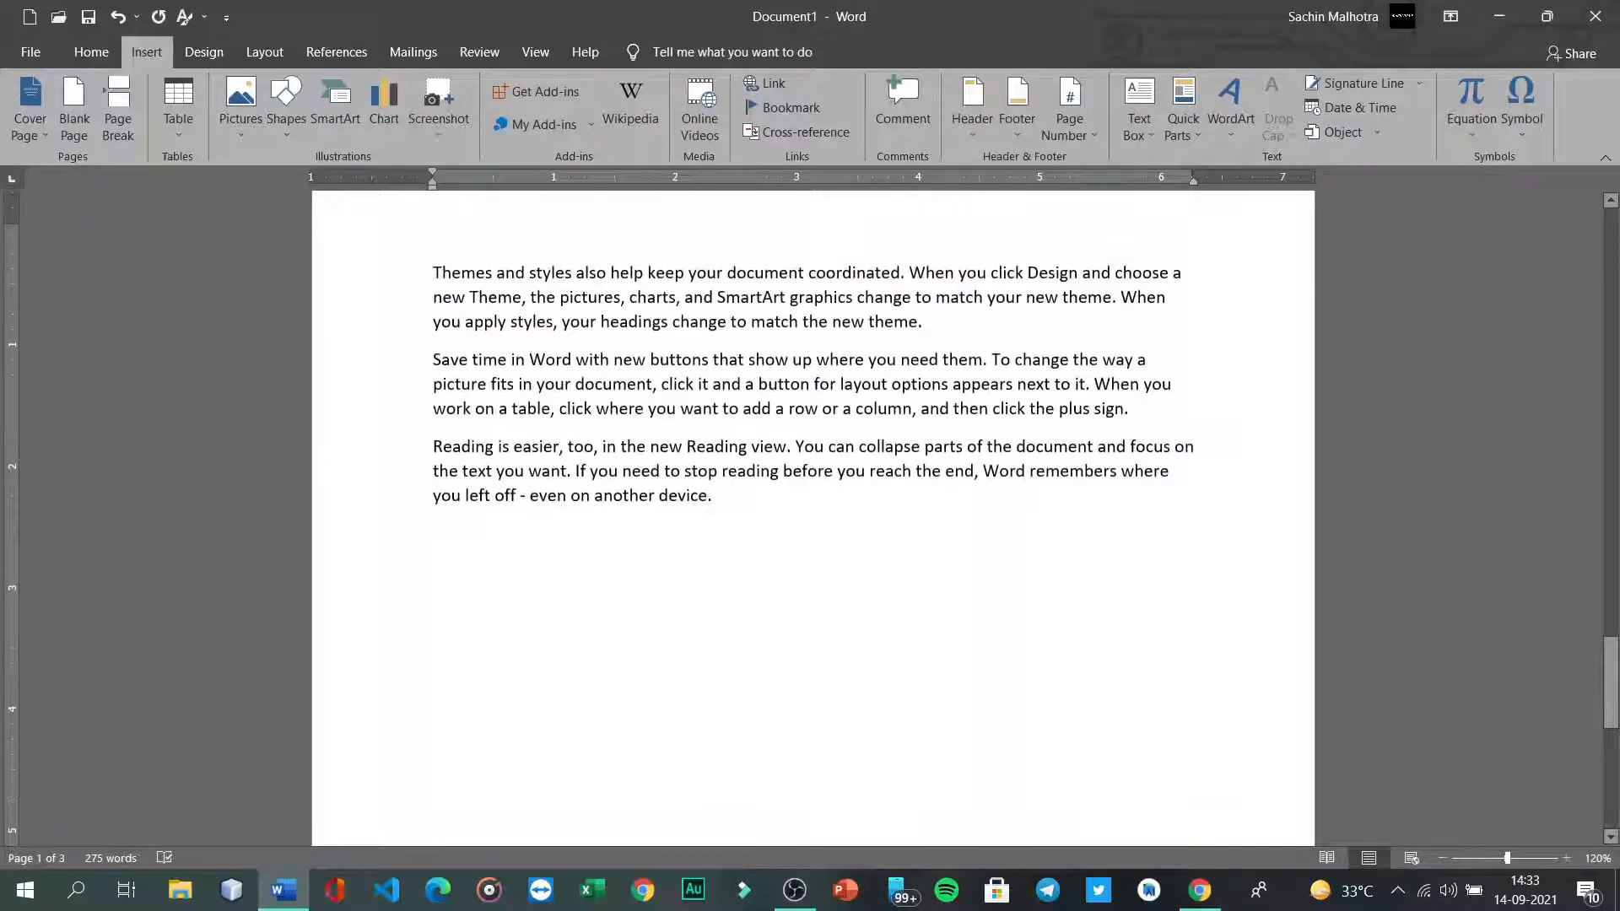
left_click_drag(717, 497, 427, 224)
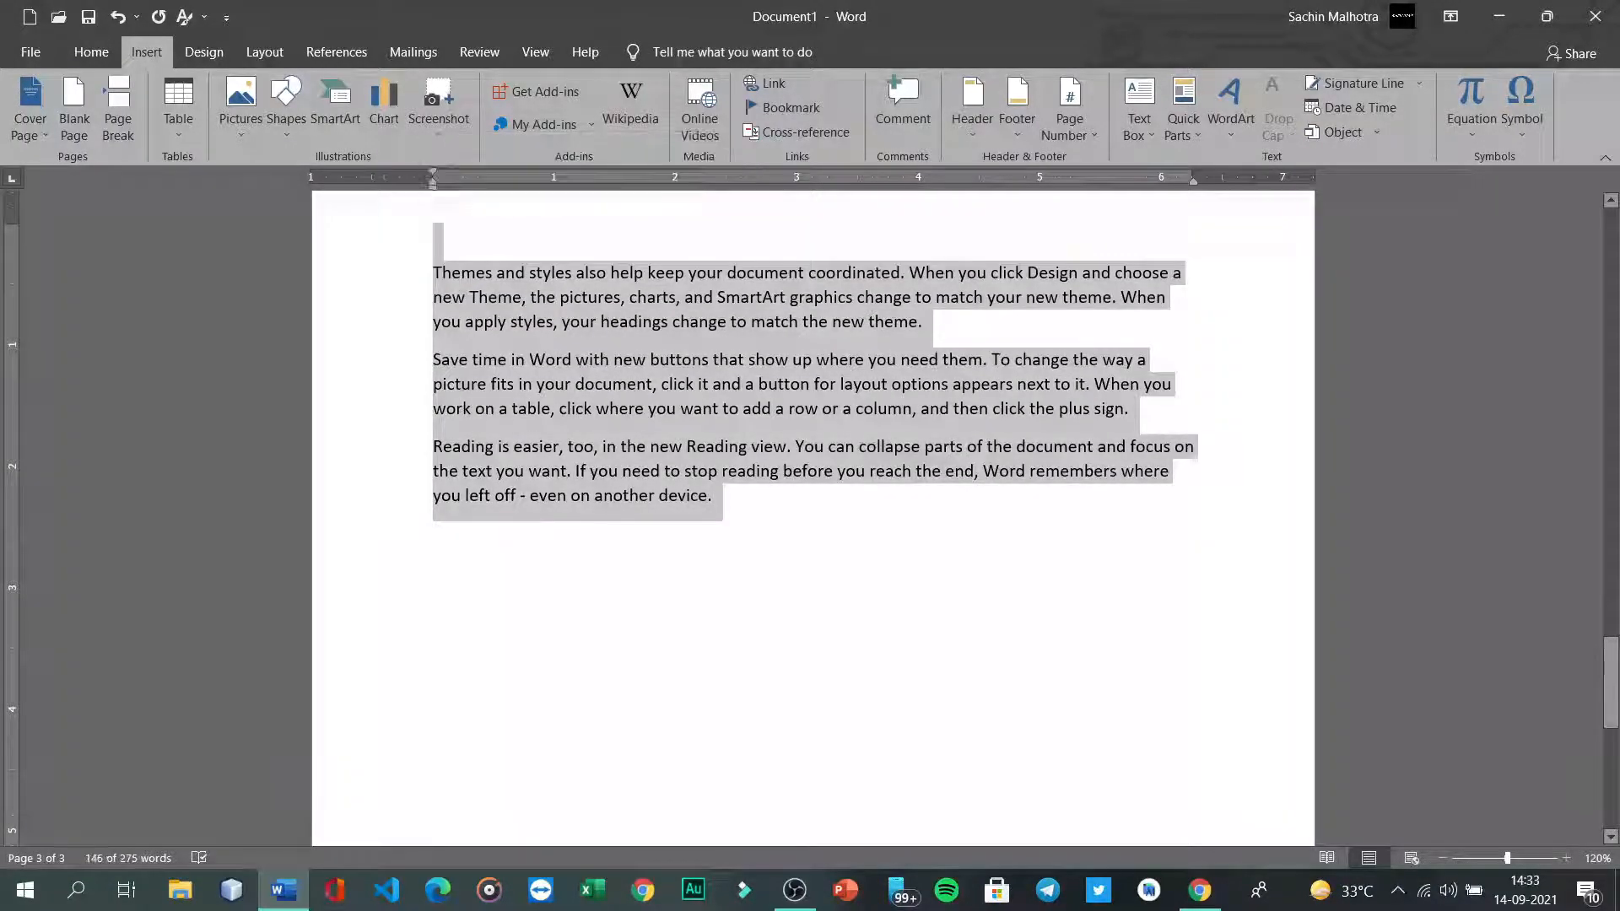
key("BackSpace")
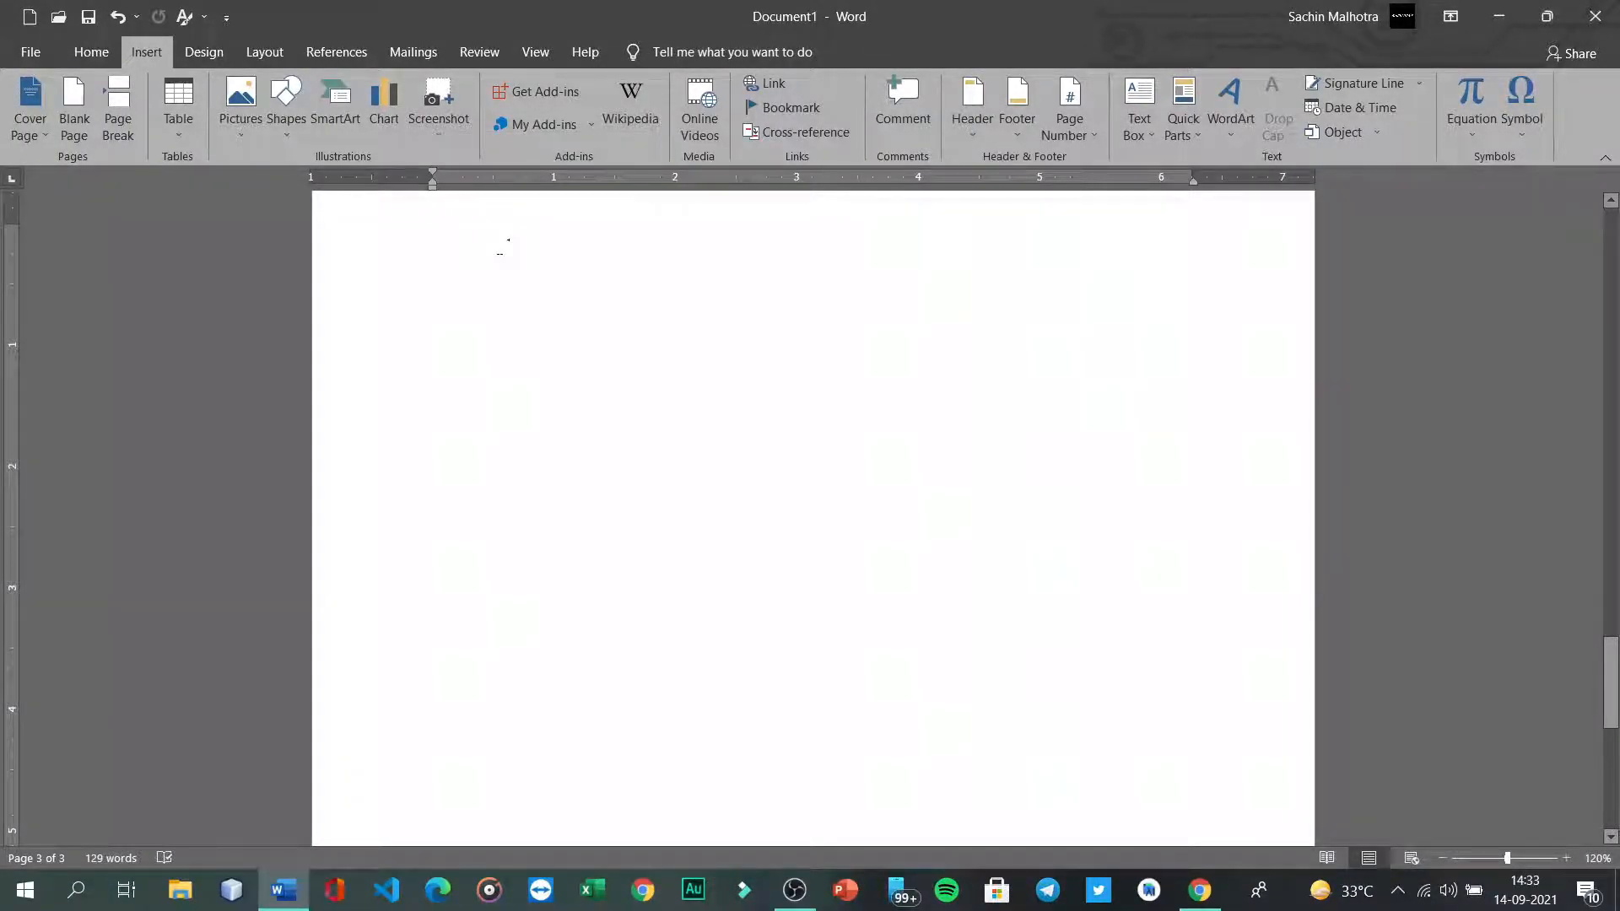
Step: Write "Row=horizontal box" on the empty last page
left_click(177, 131)
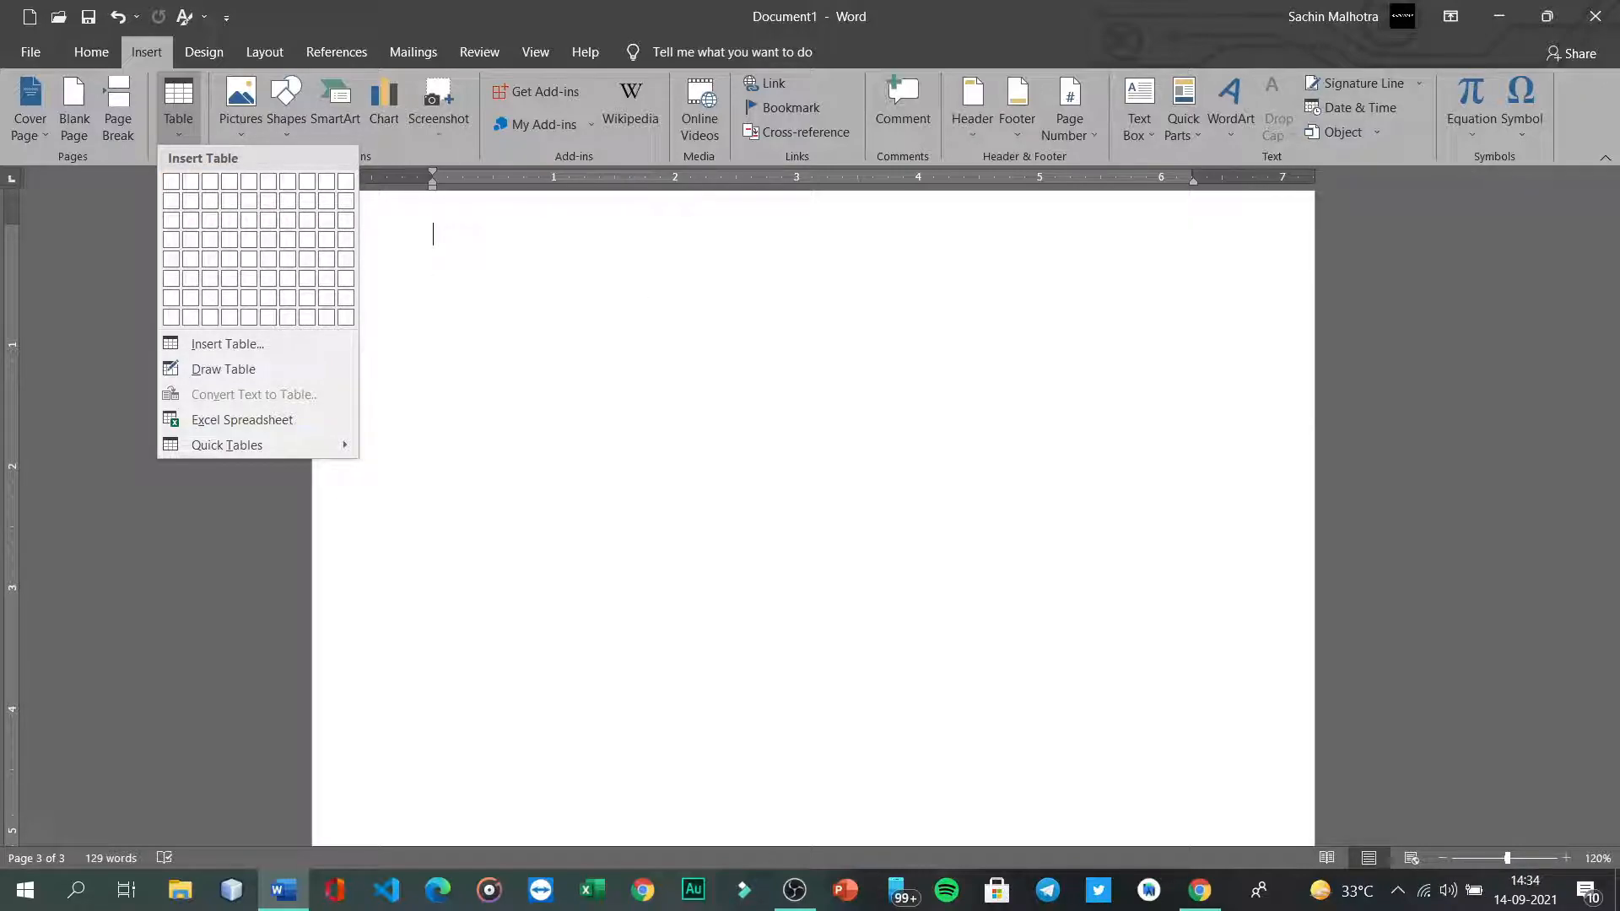
key("Escape")
type("Ro")
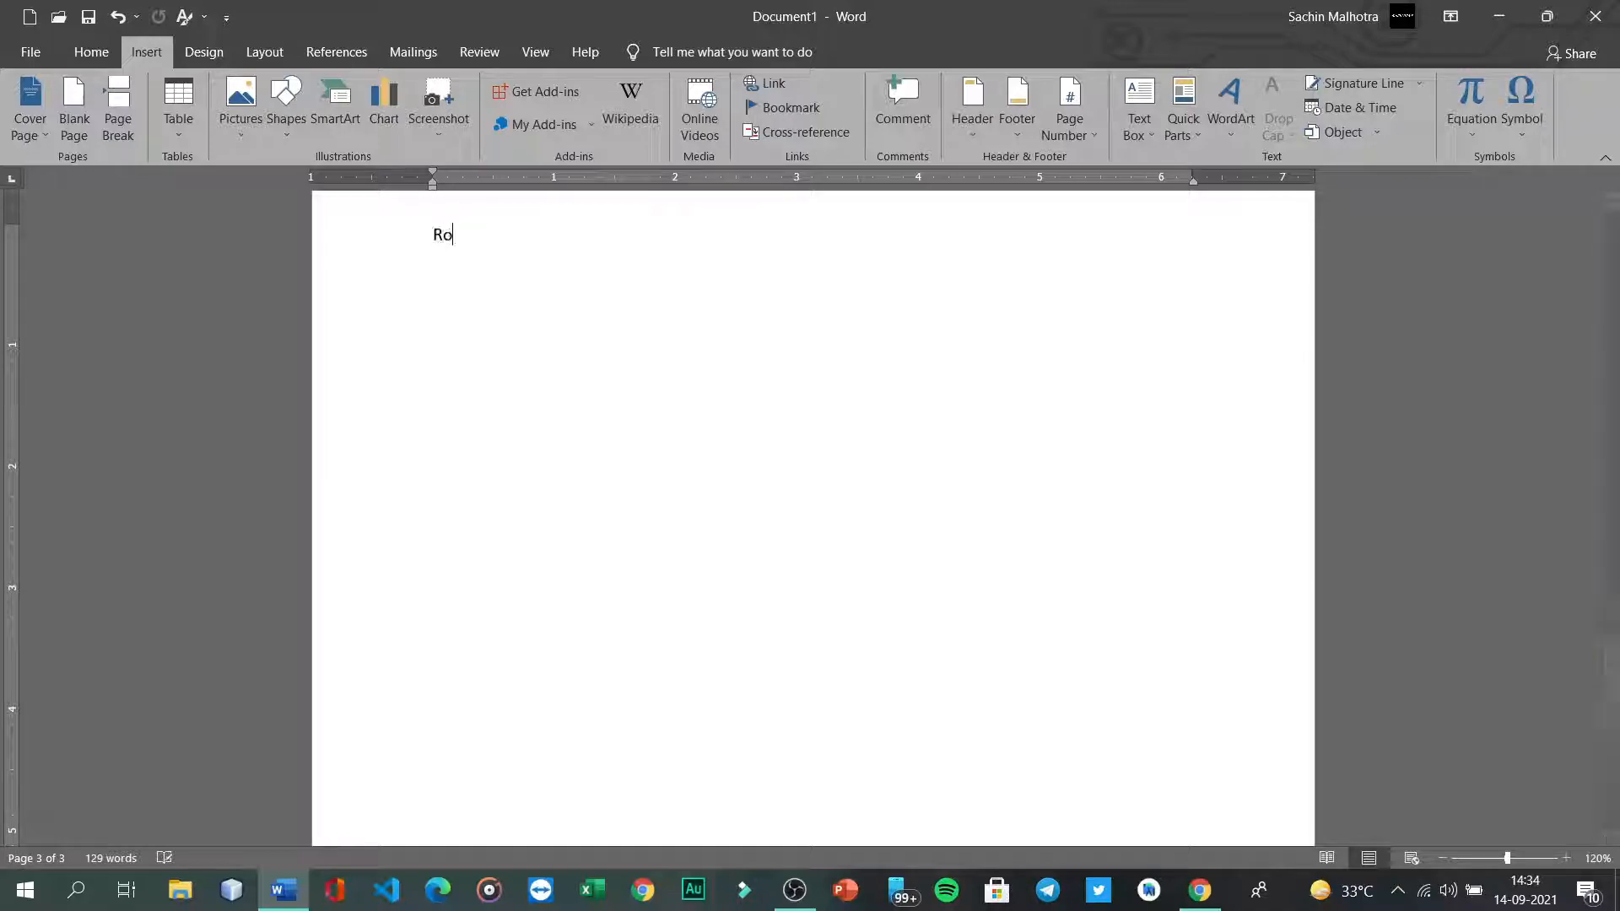
type("w=horizontal")
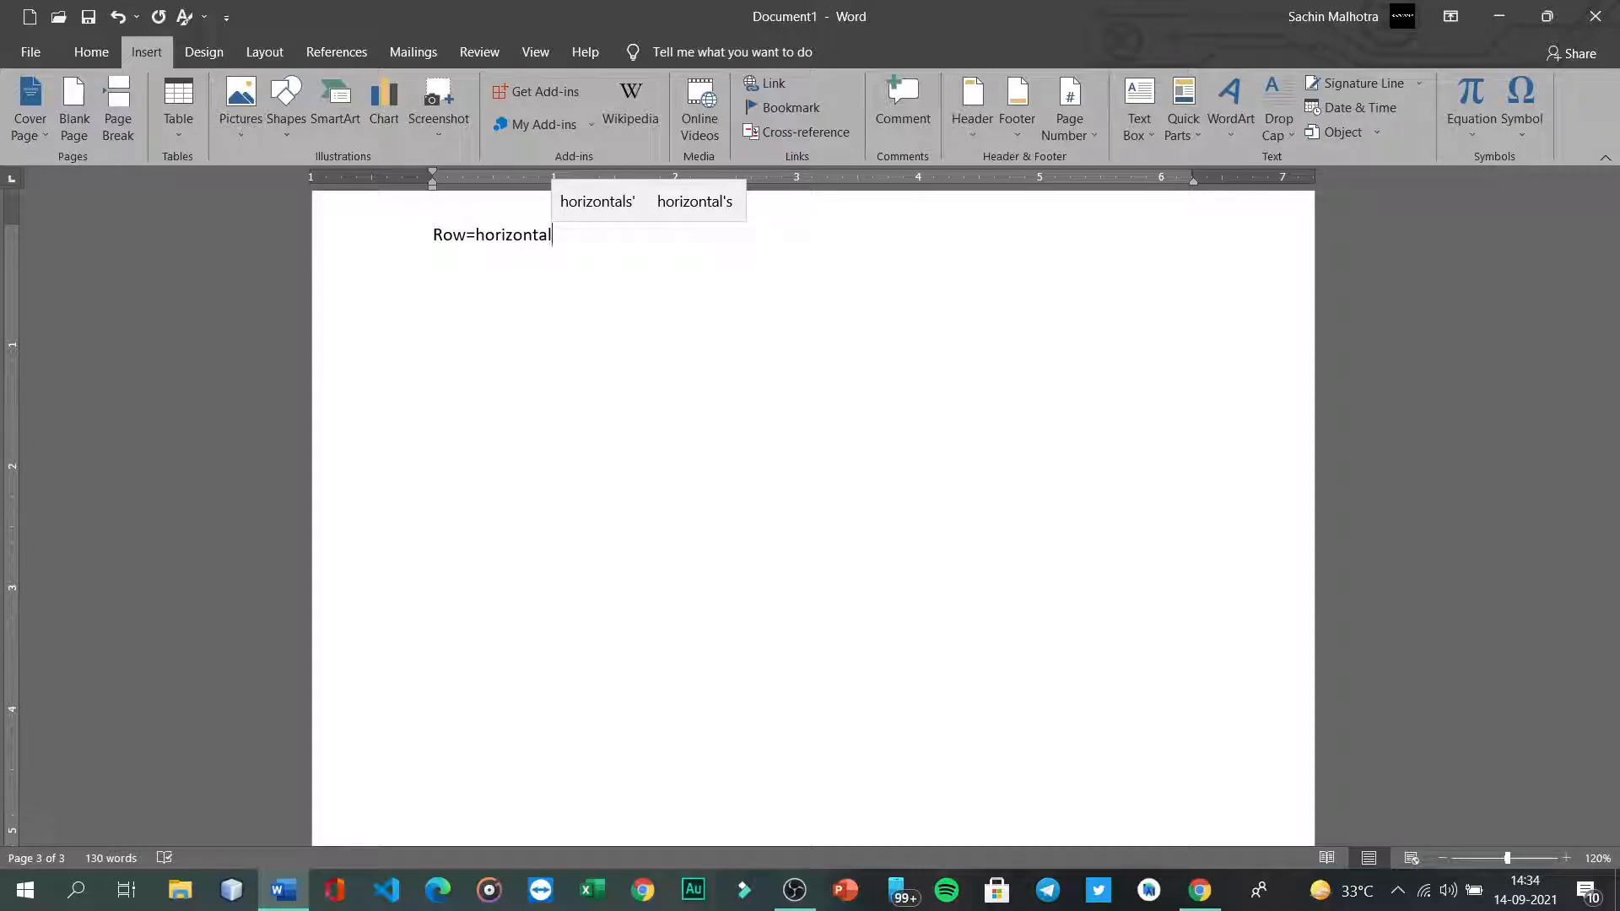
type(" line")
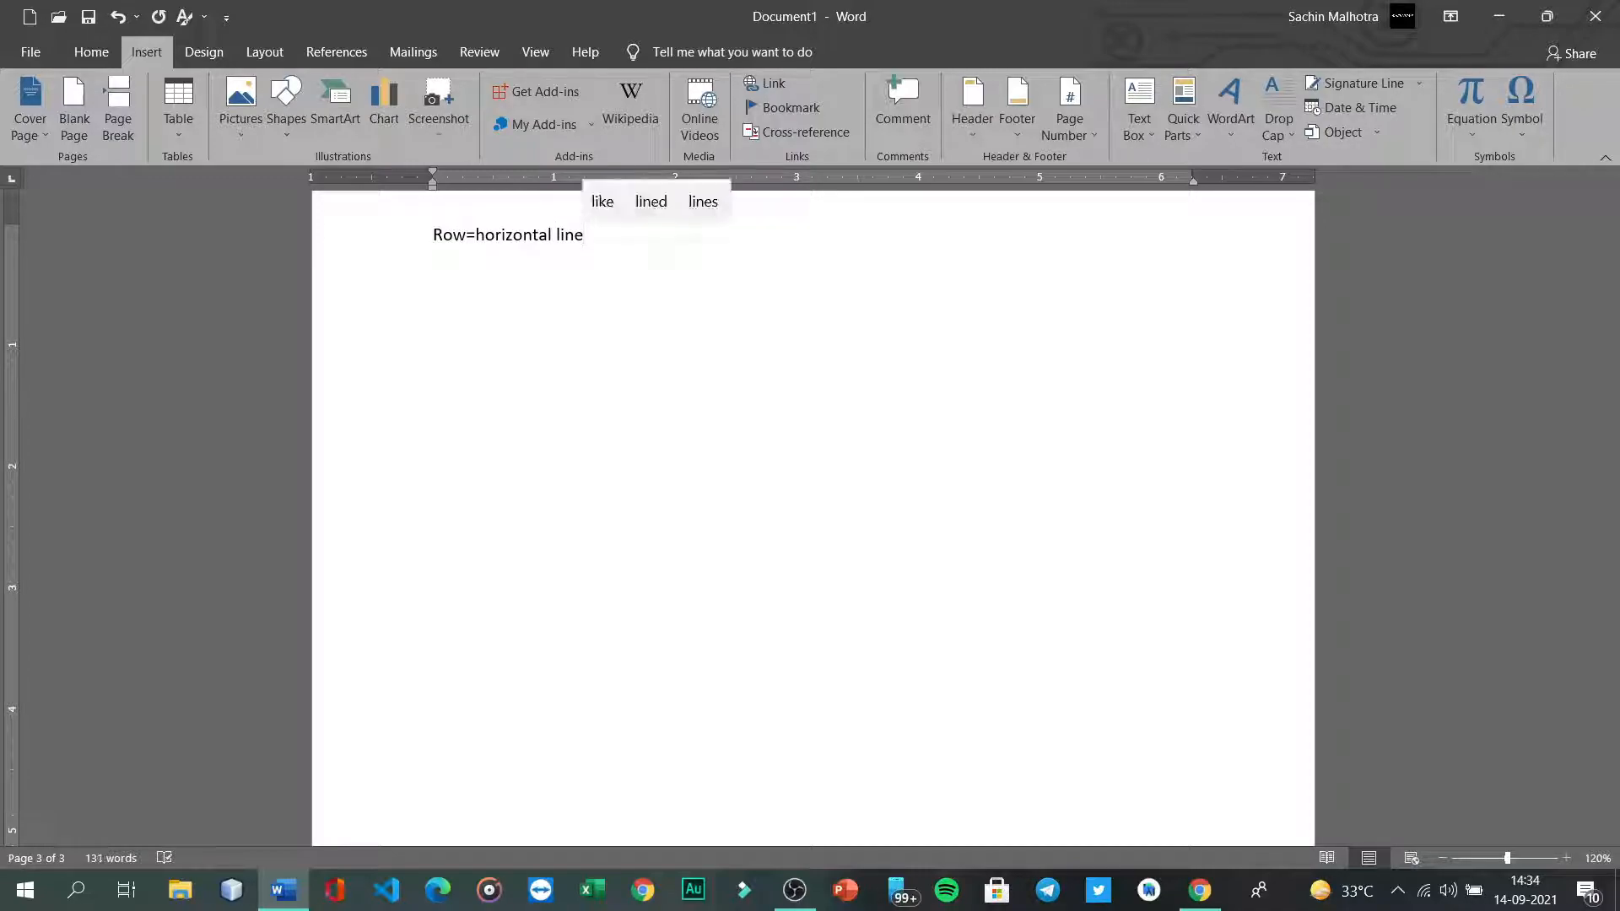
key("BackSpace")
key("BackSpace")
key("BackSpace")
key("BackSpace")
type("box")
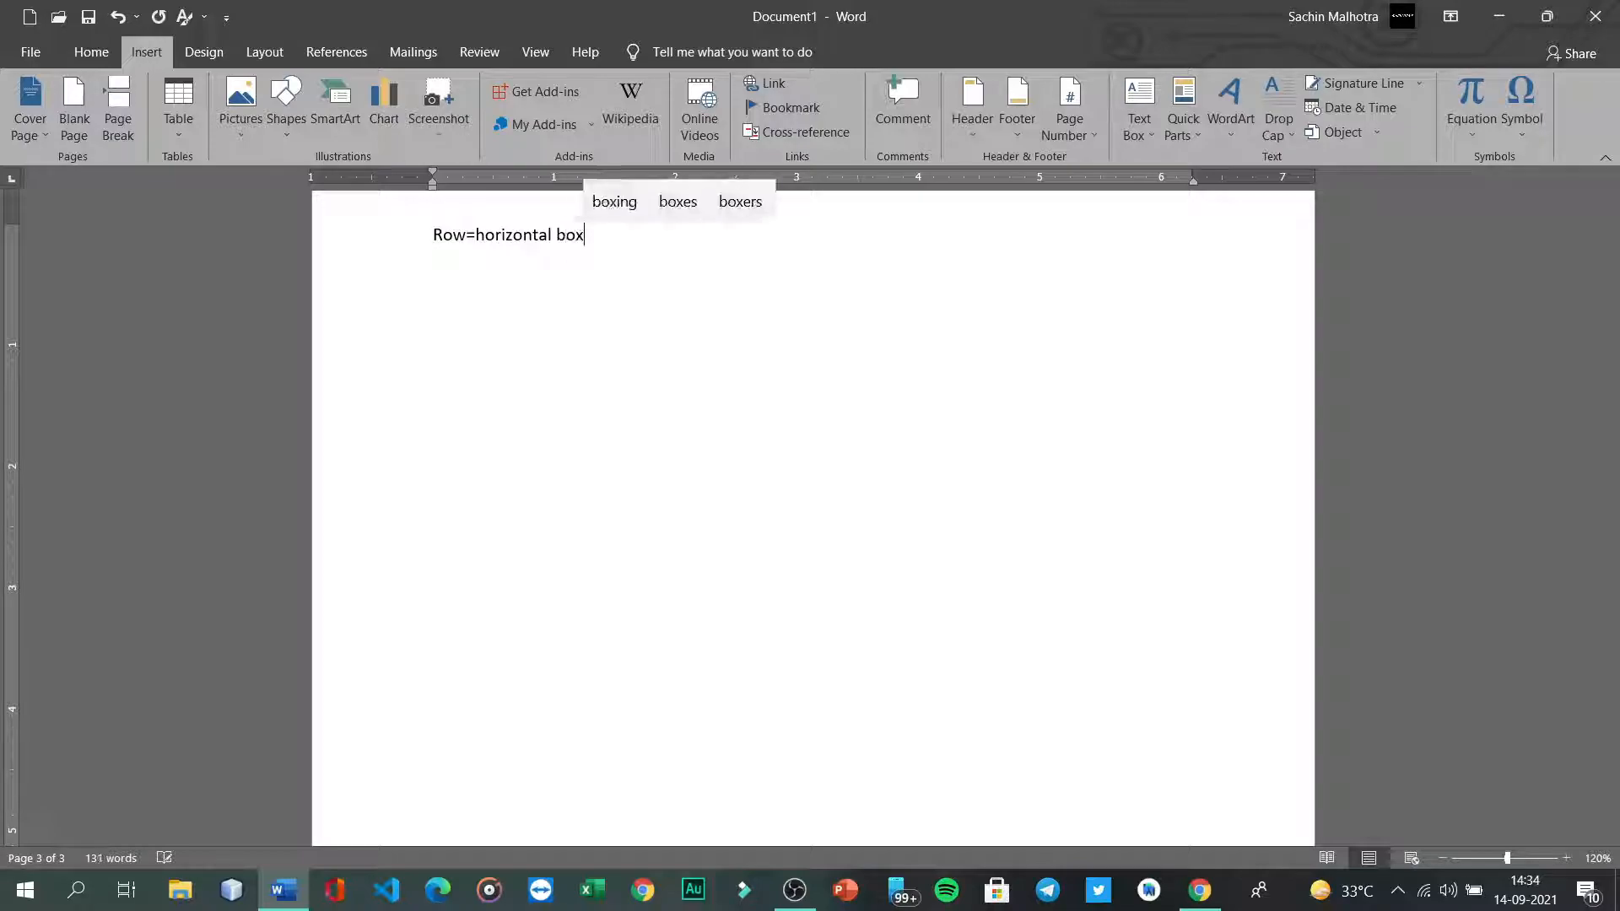
Step: Add the line "Column = vertical box" below the row definition
key("Return")
type("columns")
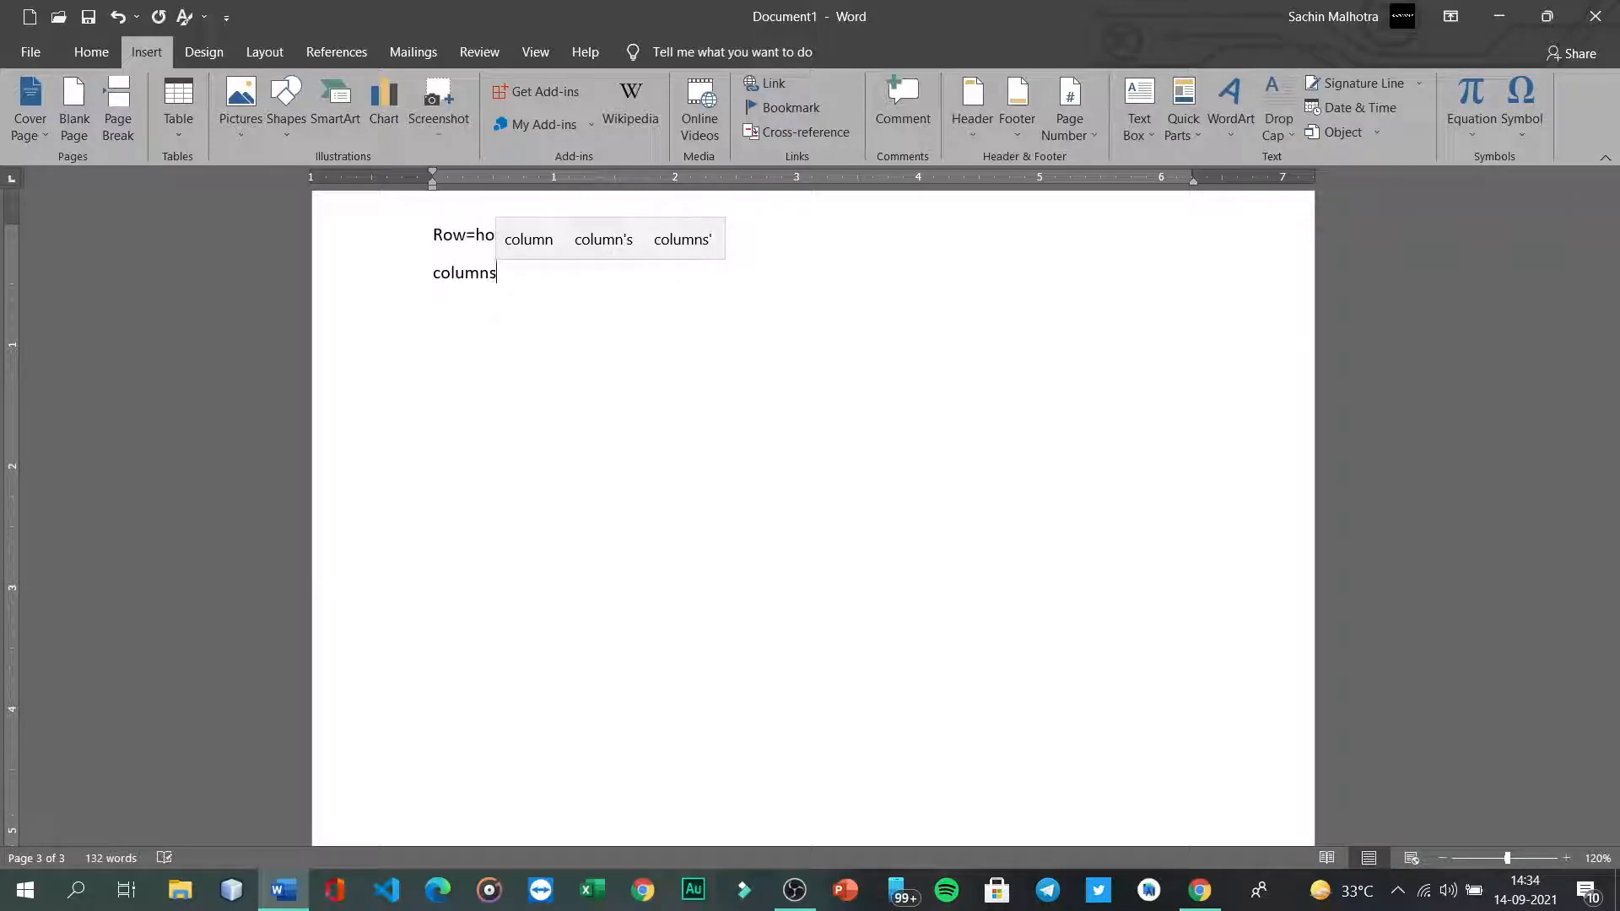
key("BackSpace")
type("= vertical box")
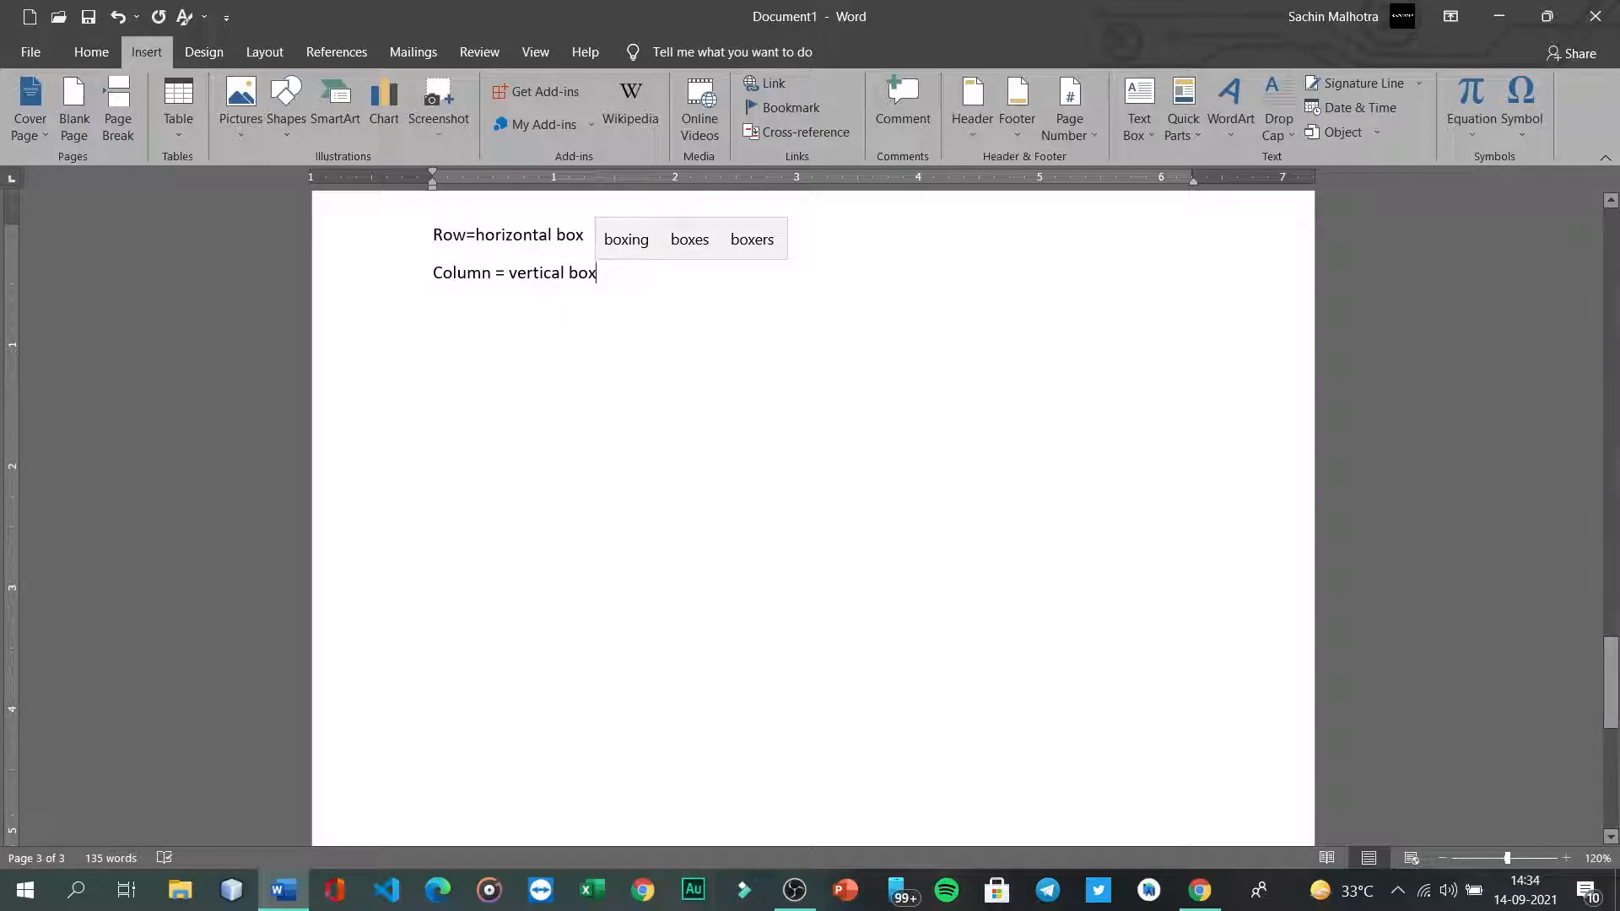
Step: Switch to Chrome and search Google Images for "row vs colum" in a new tab
key("alt+Tab")
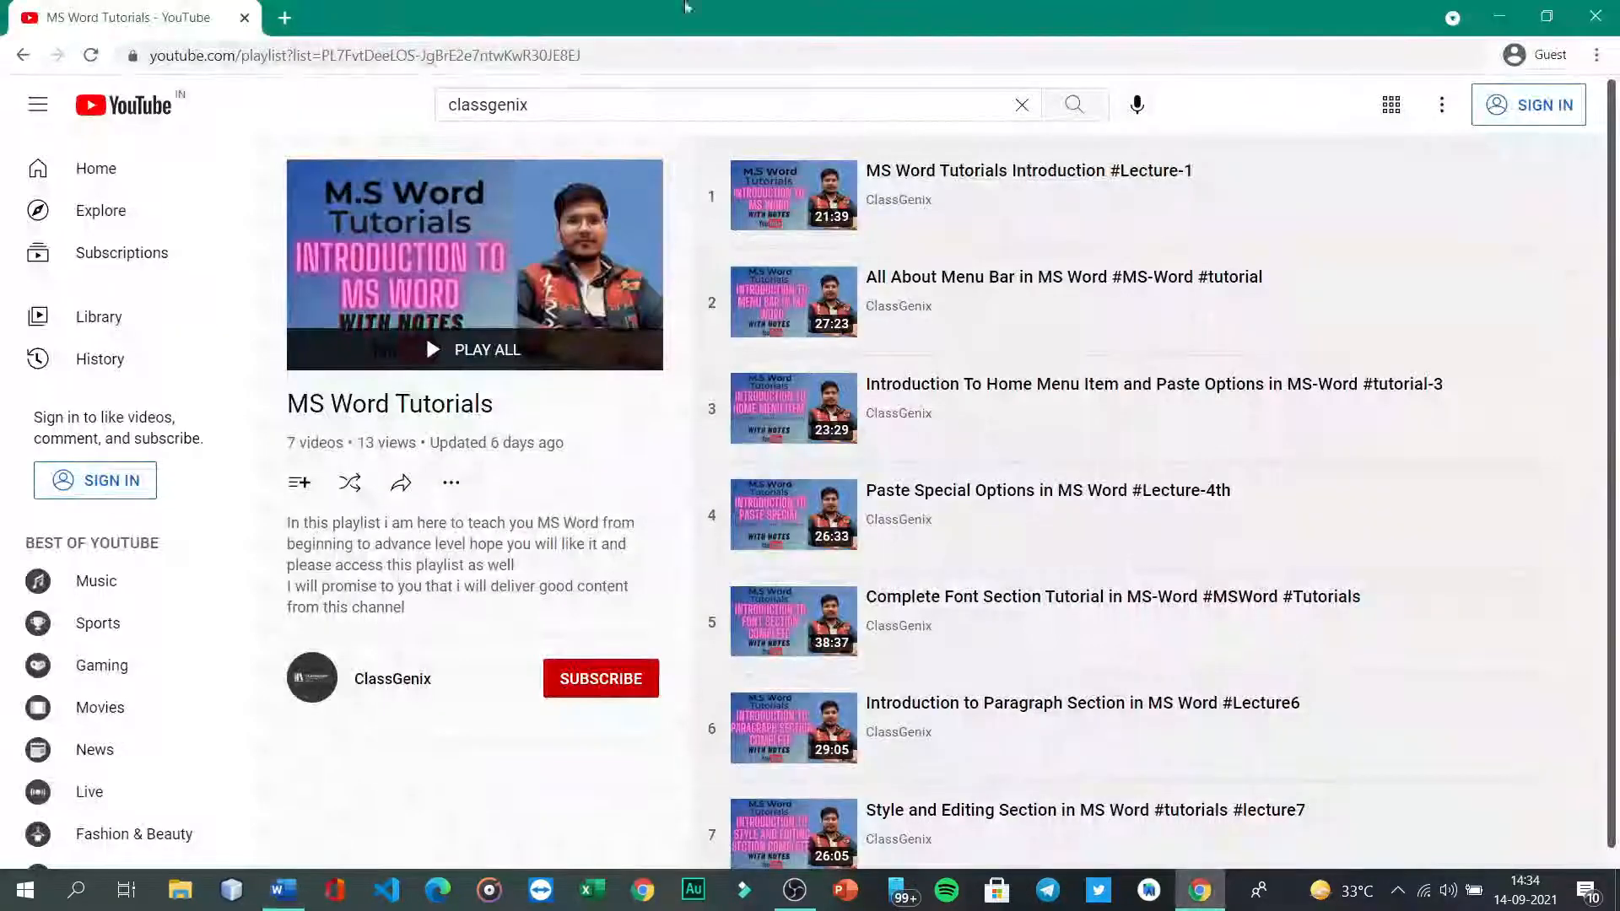
left_click(284, 18)
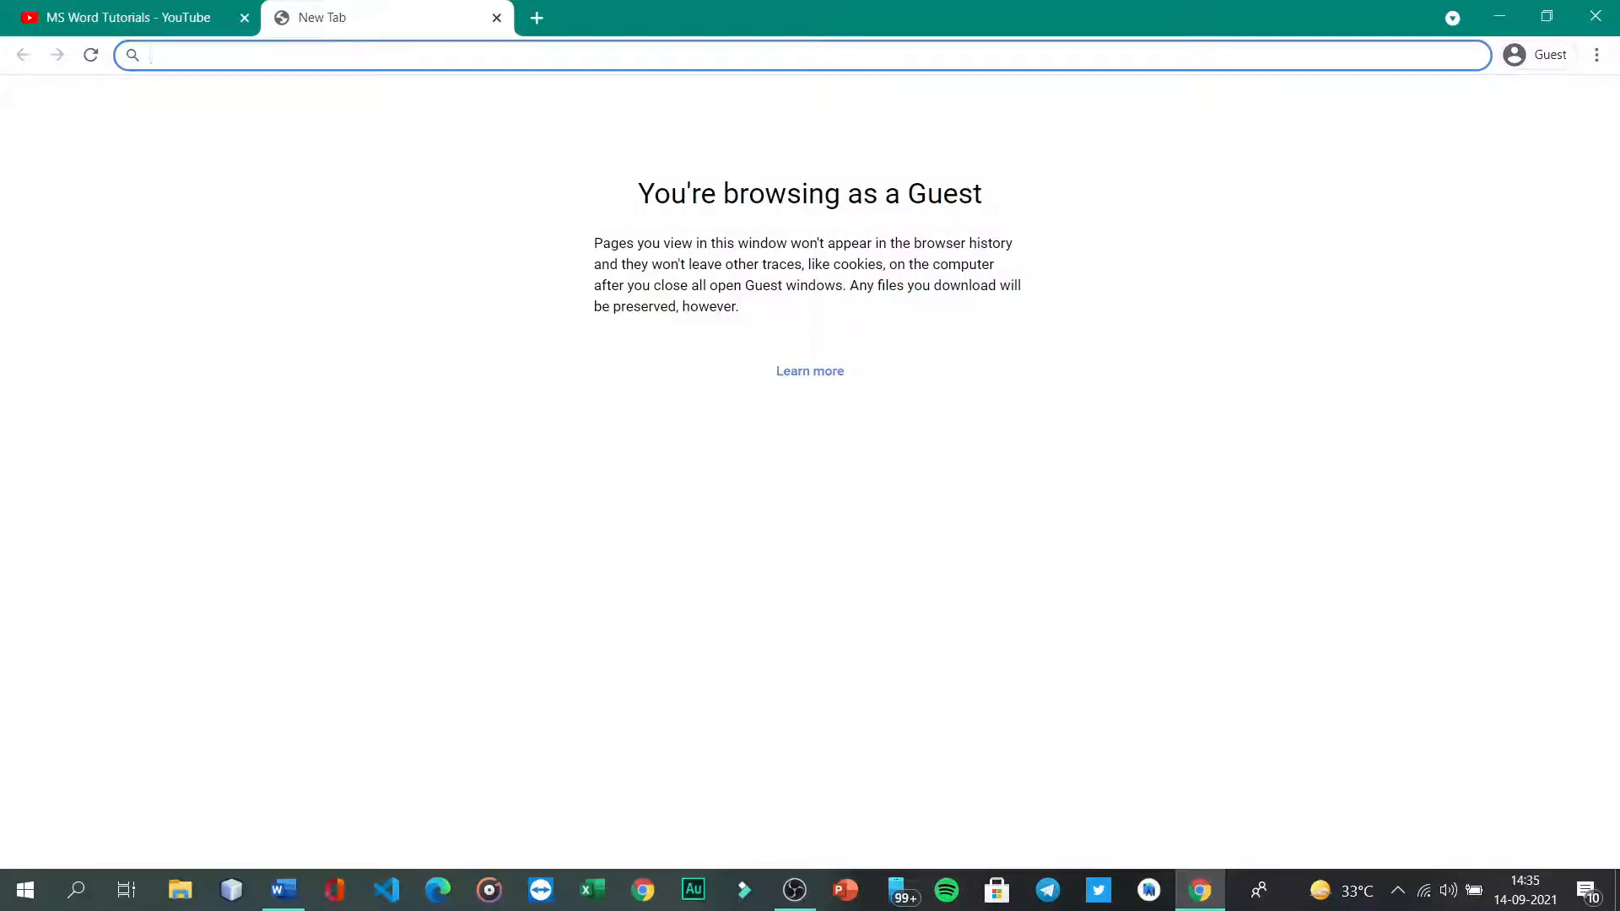
type("row vs colum")
key("Return")
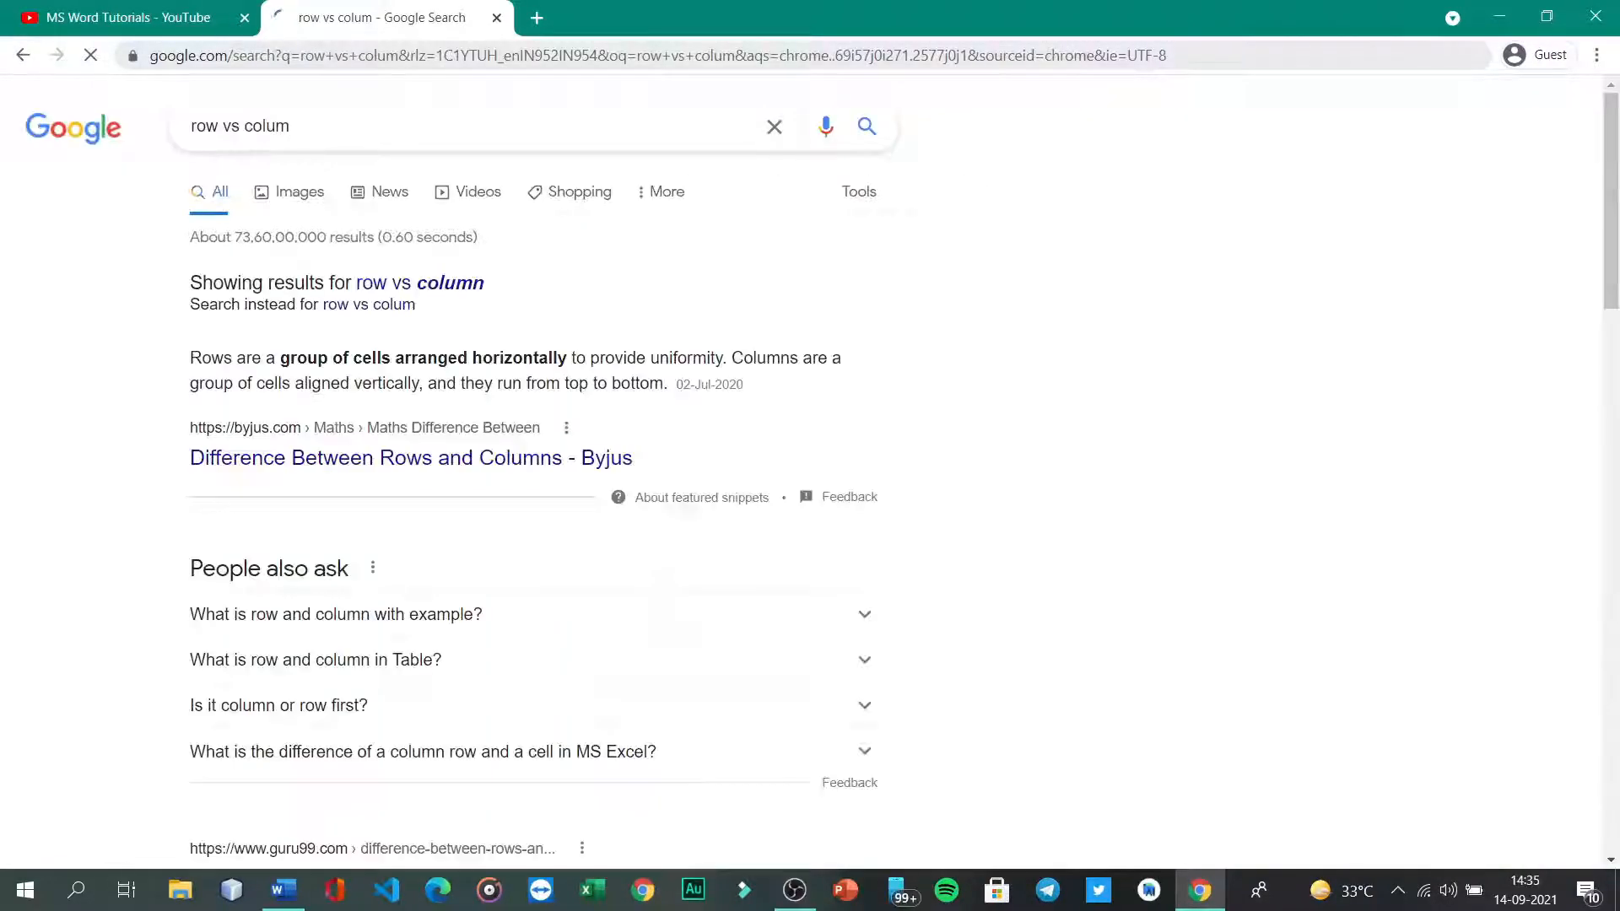
left_click(284, 197)
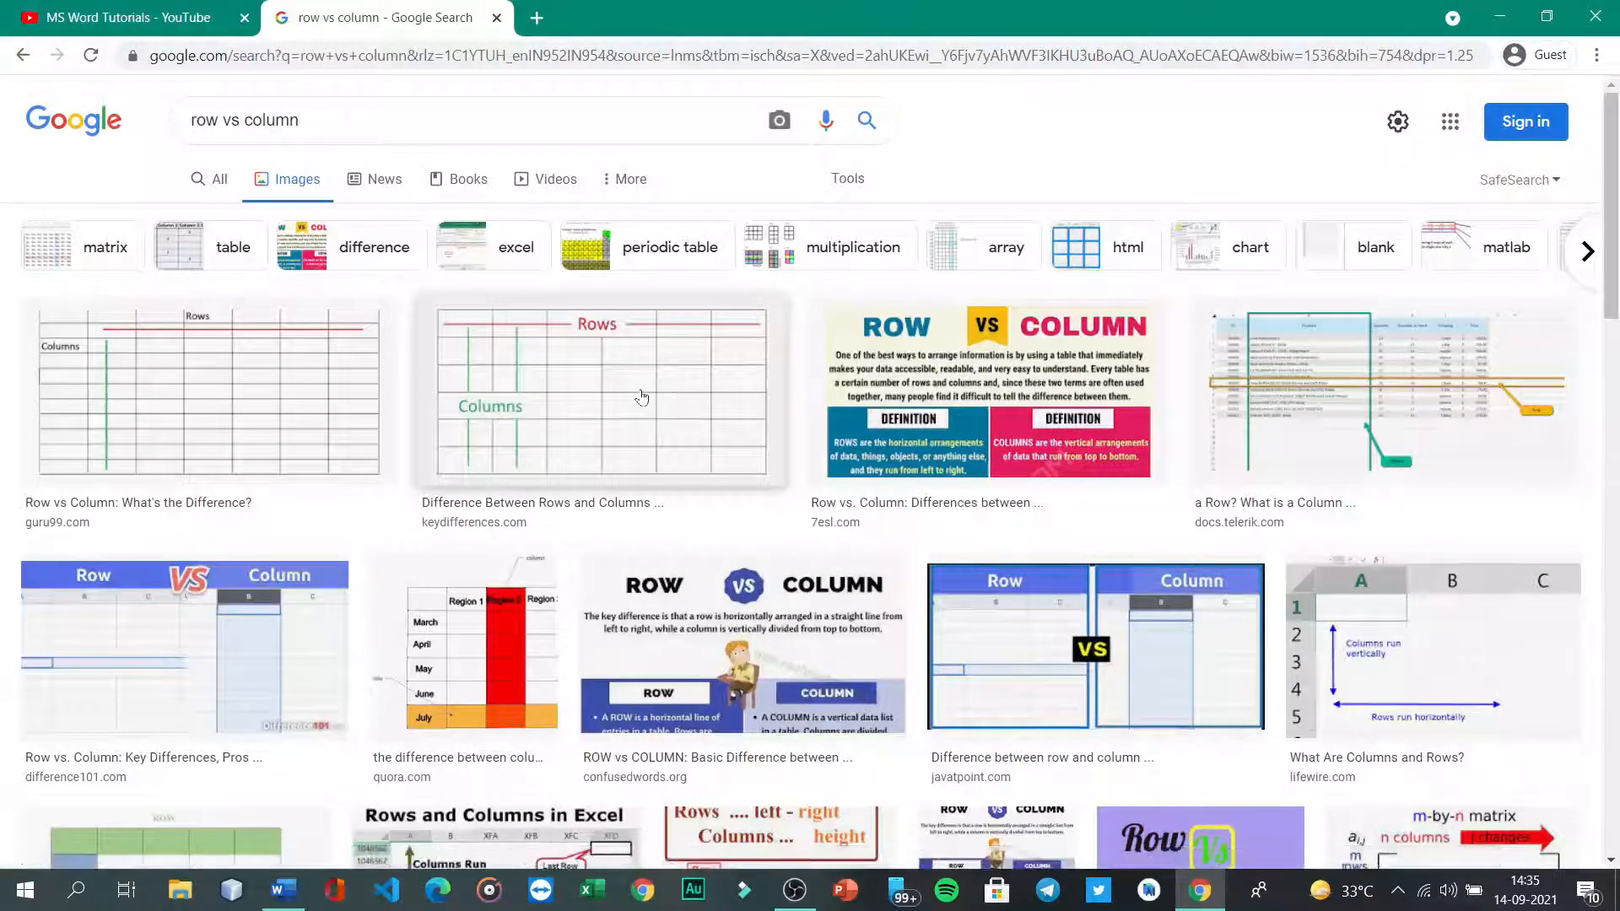
Step: Examine the Key Differences and Javatpoint pictures comparing rows with columns
left_click(643, 396)
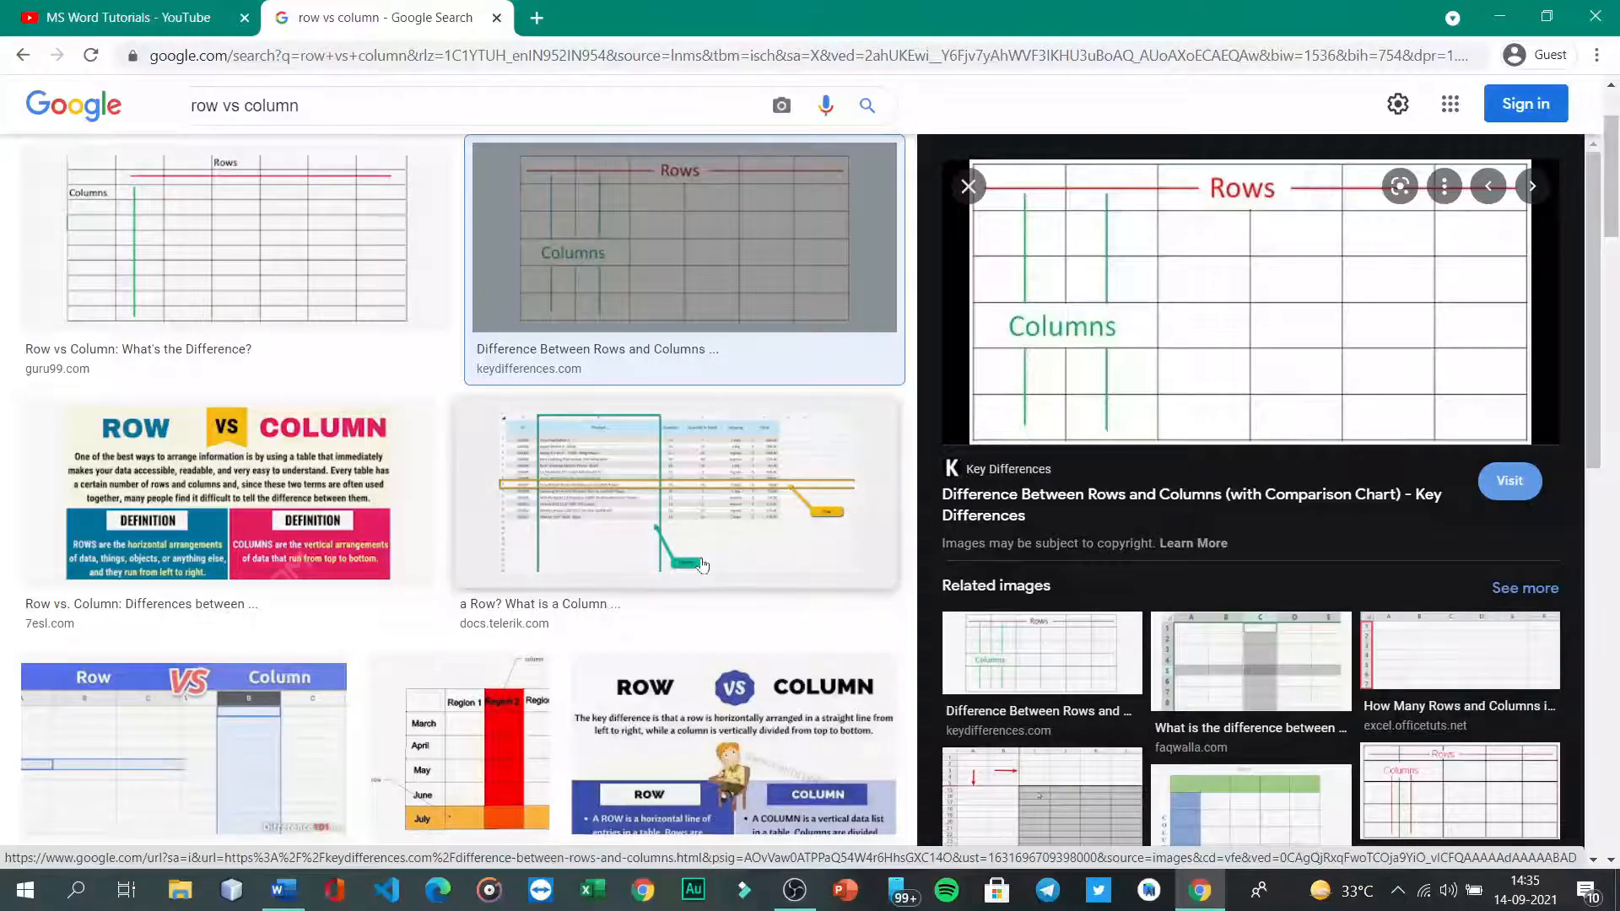
scroll(703, 565, "down", 5)
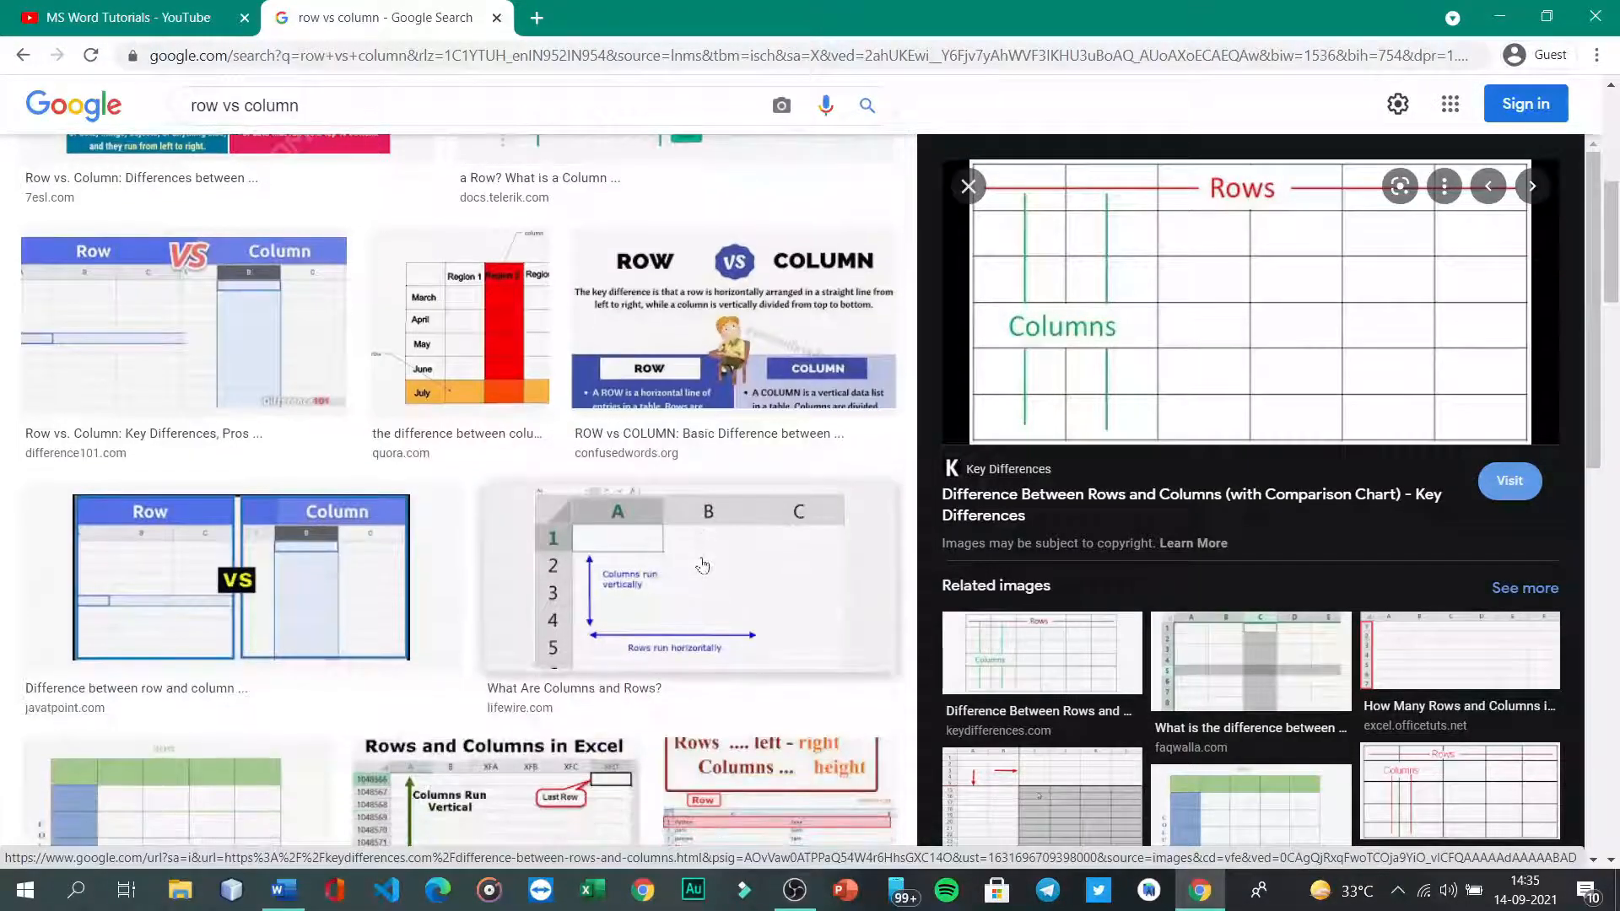
left_click(334, 564)
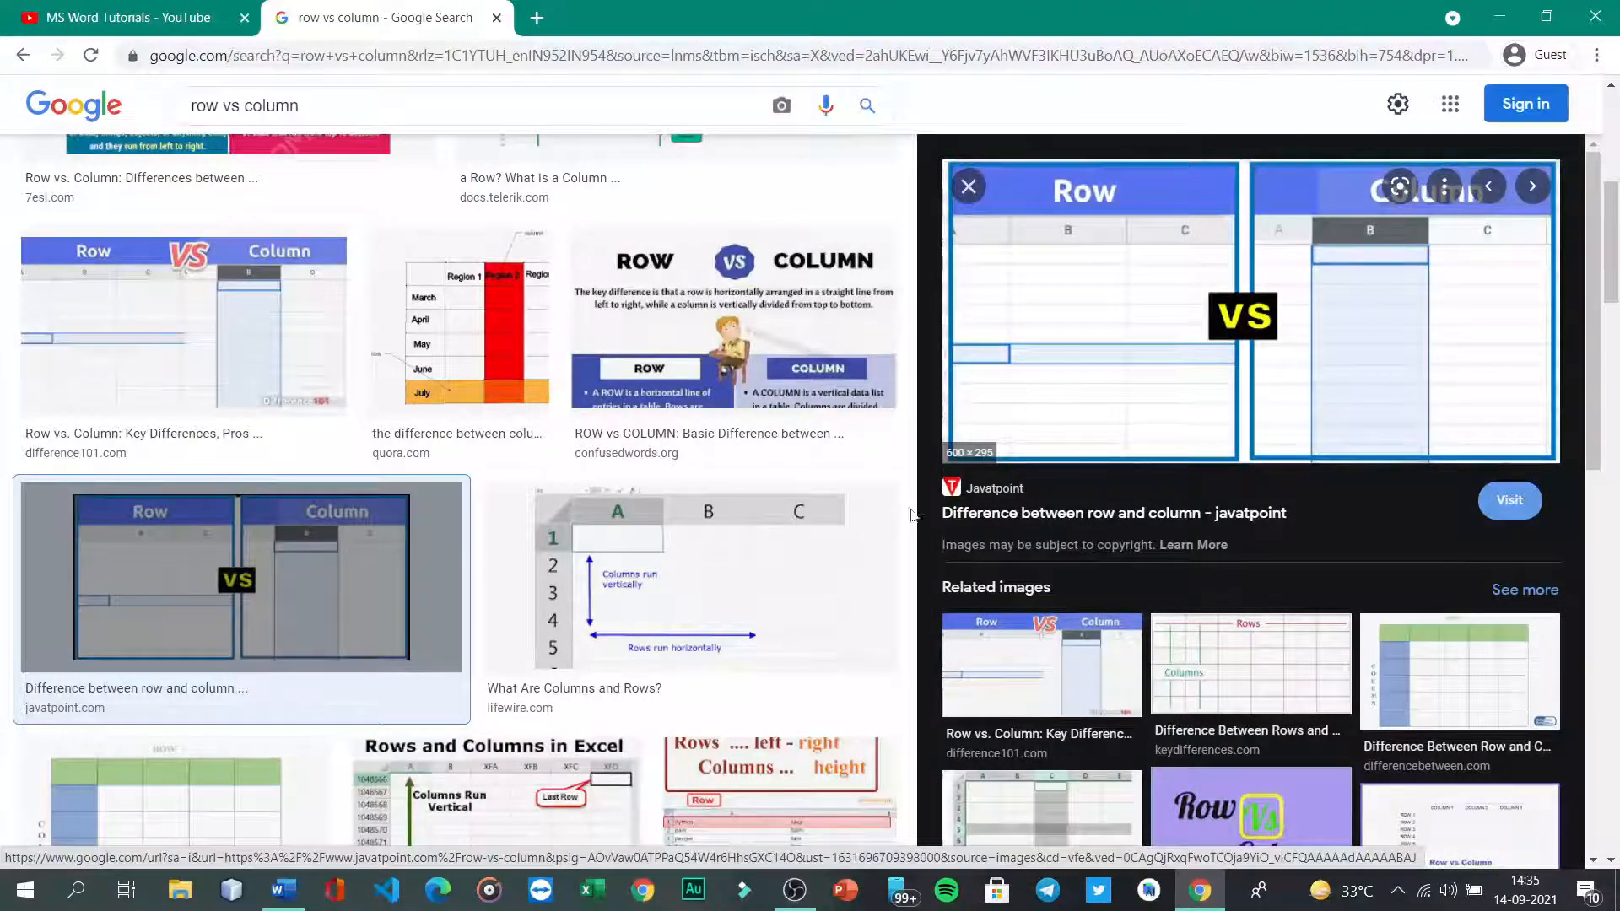
Step: Return to Word and insert a table of 5 columns and 8 rows two lines below the column definition
left_click(299, 888)
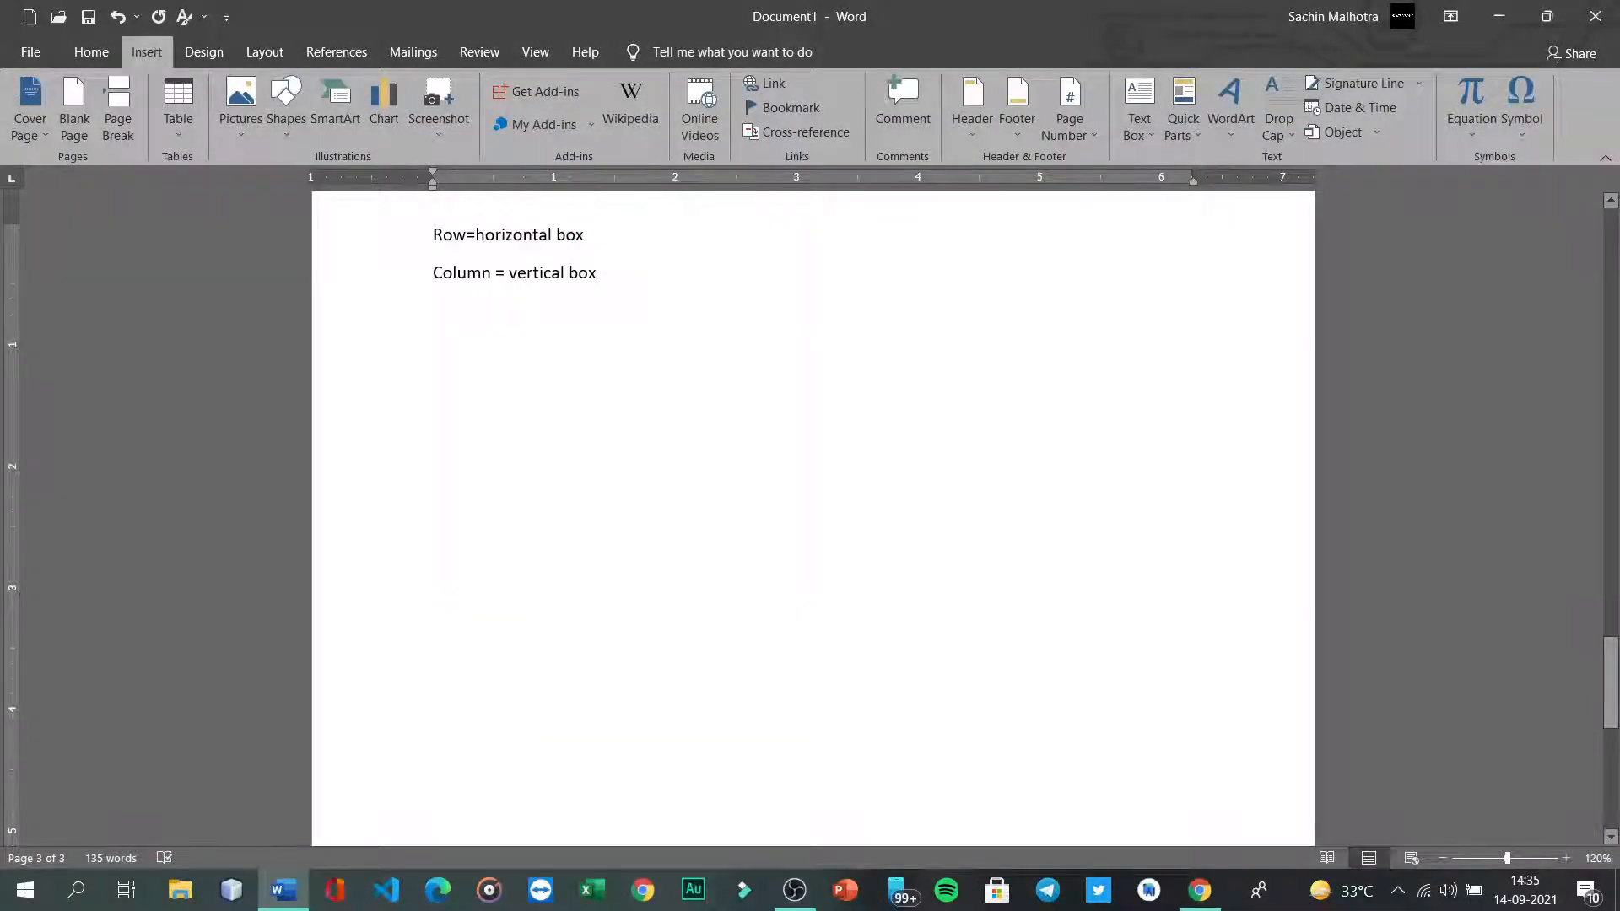
key("Return")
key("Return")
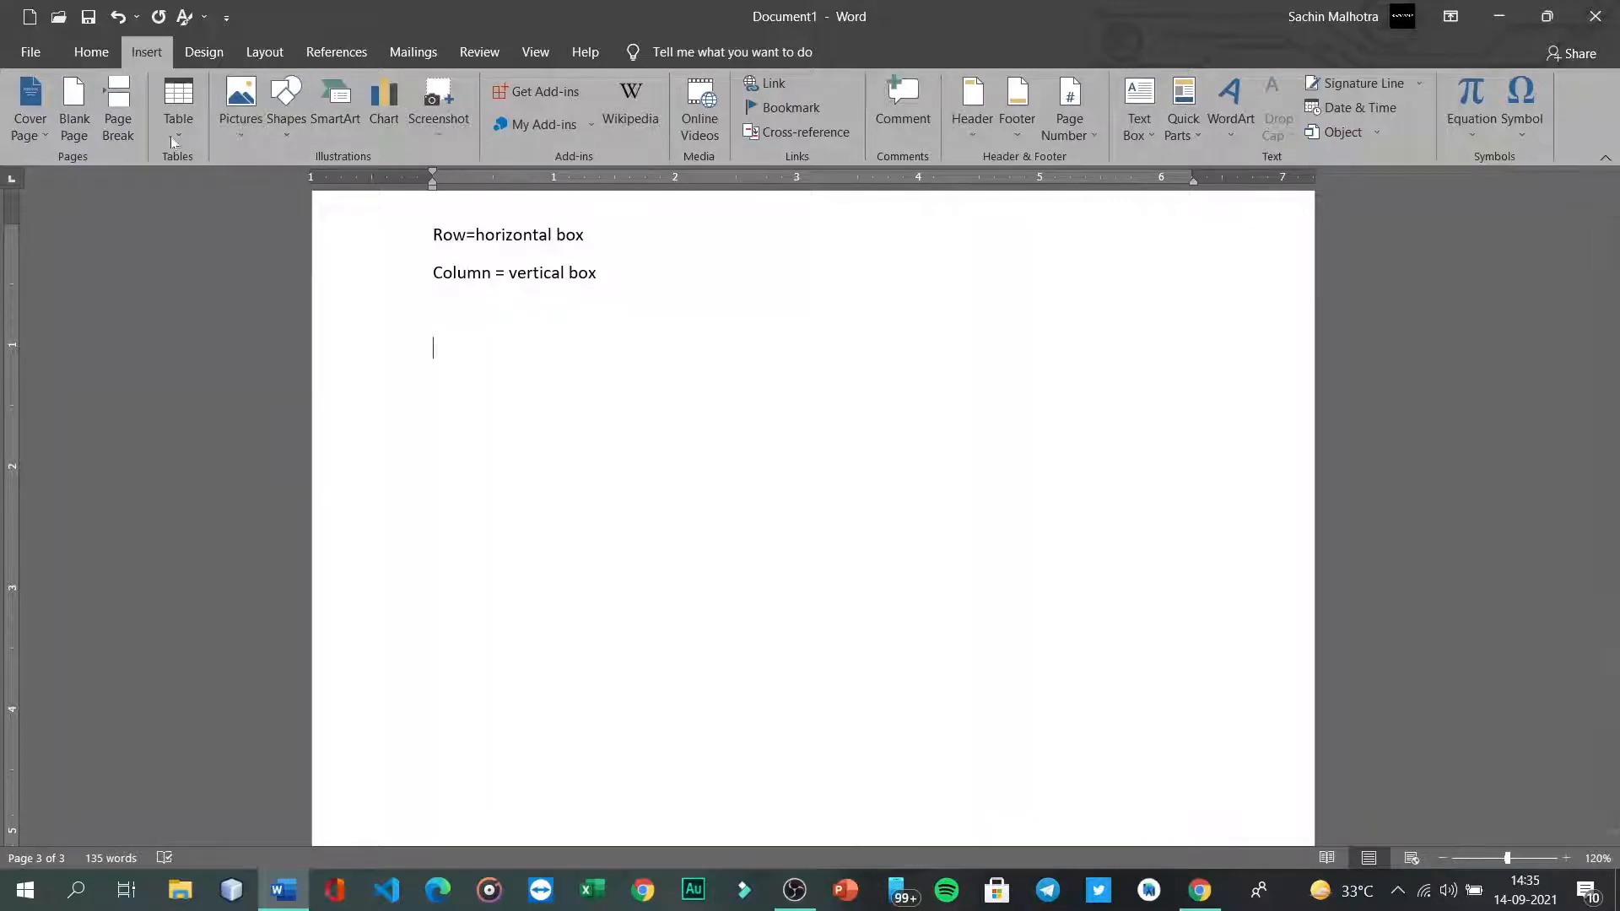
left_click(175, 123)
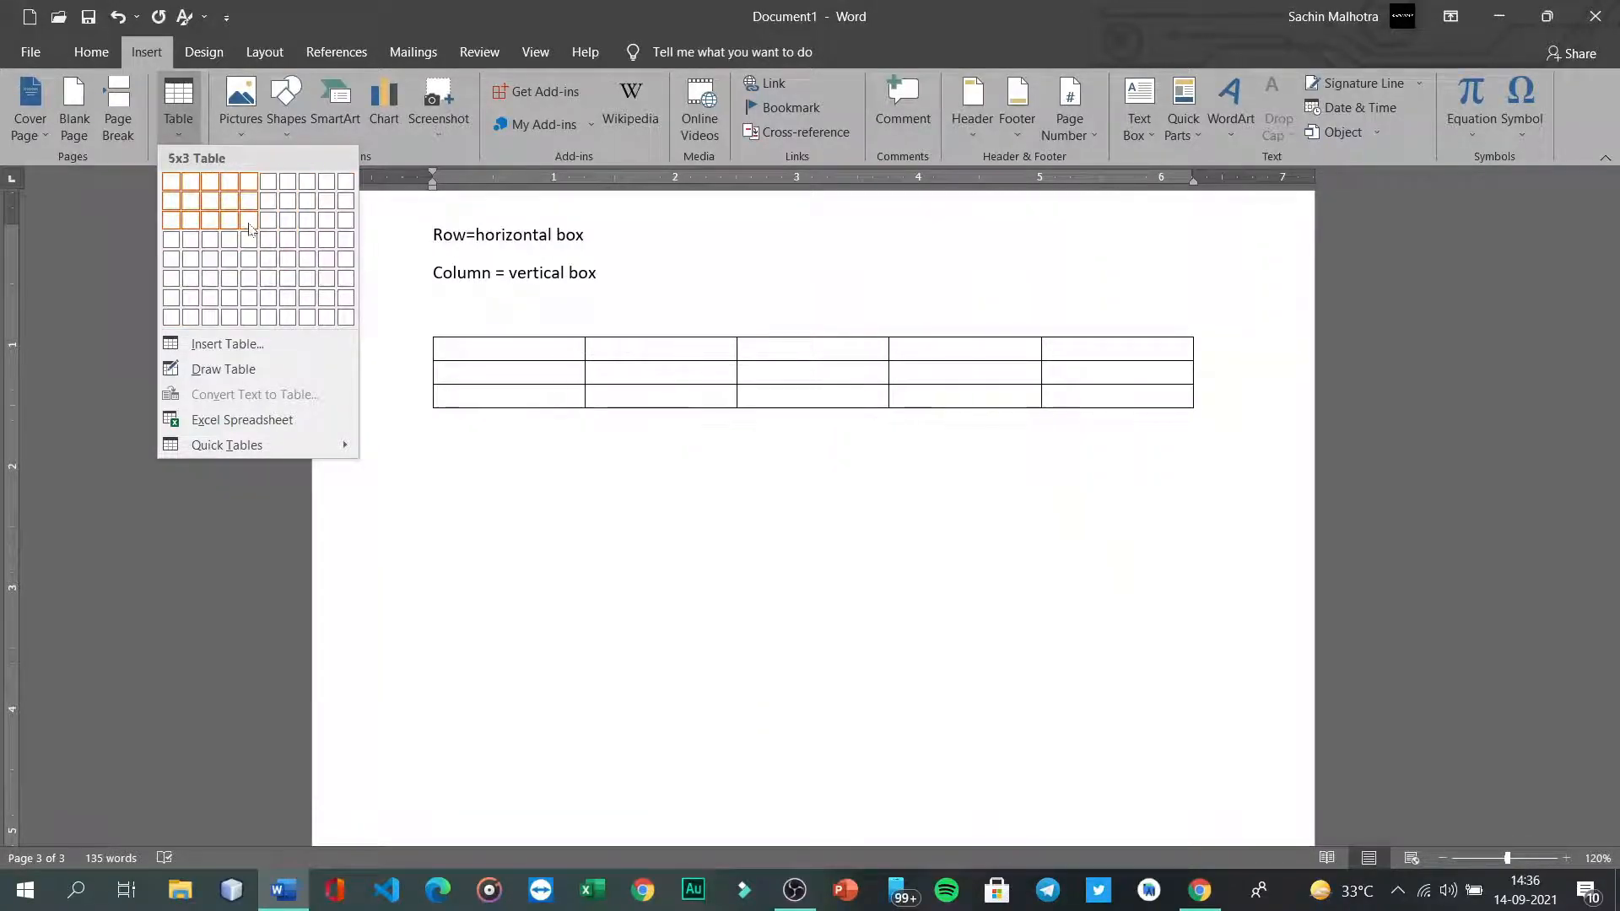
left_click(244, 318)
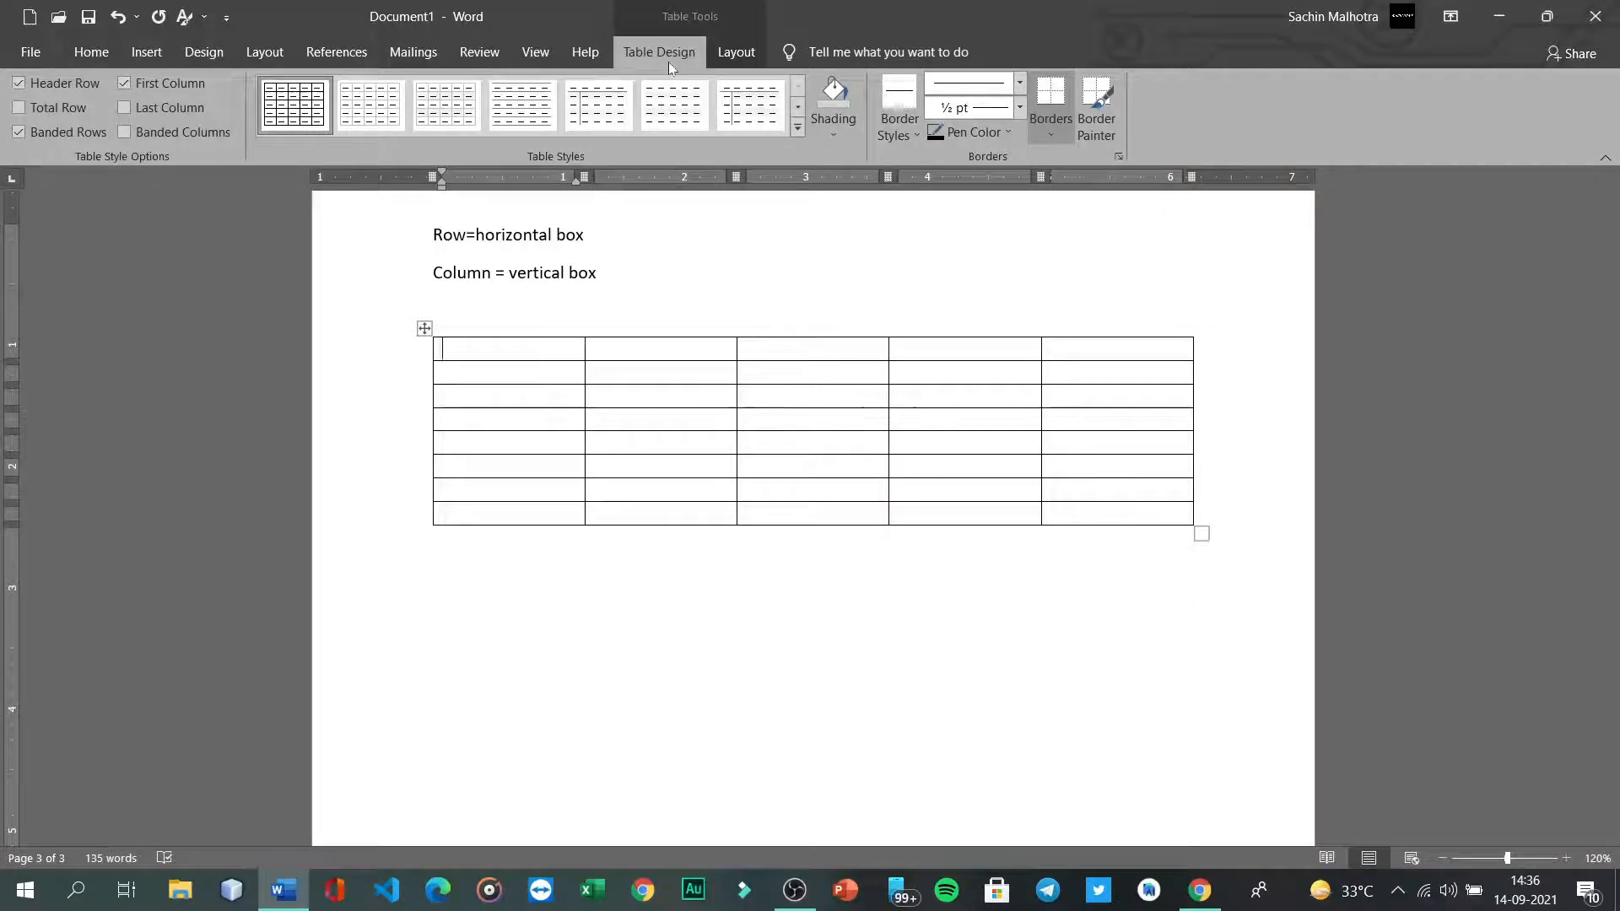
Step: Try several plain and coloured styles on the table and settle on the green banded grid style
left_click(445, 114)
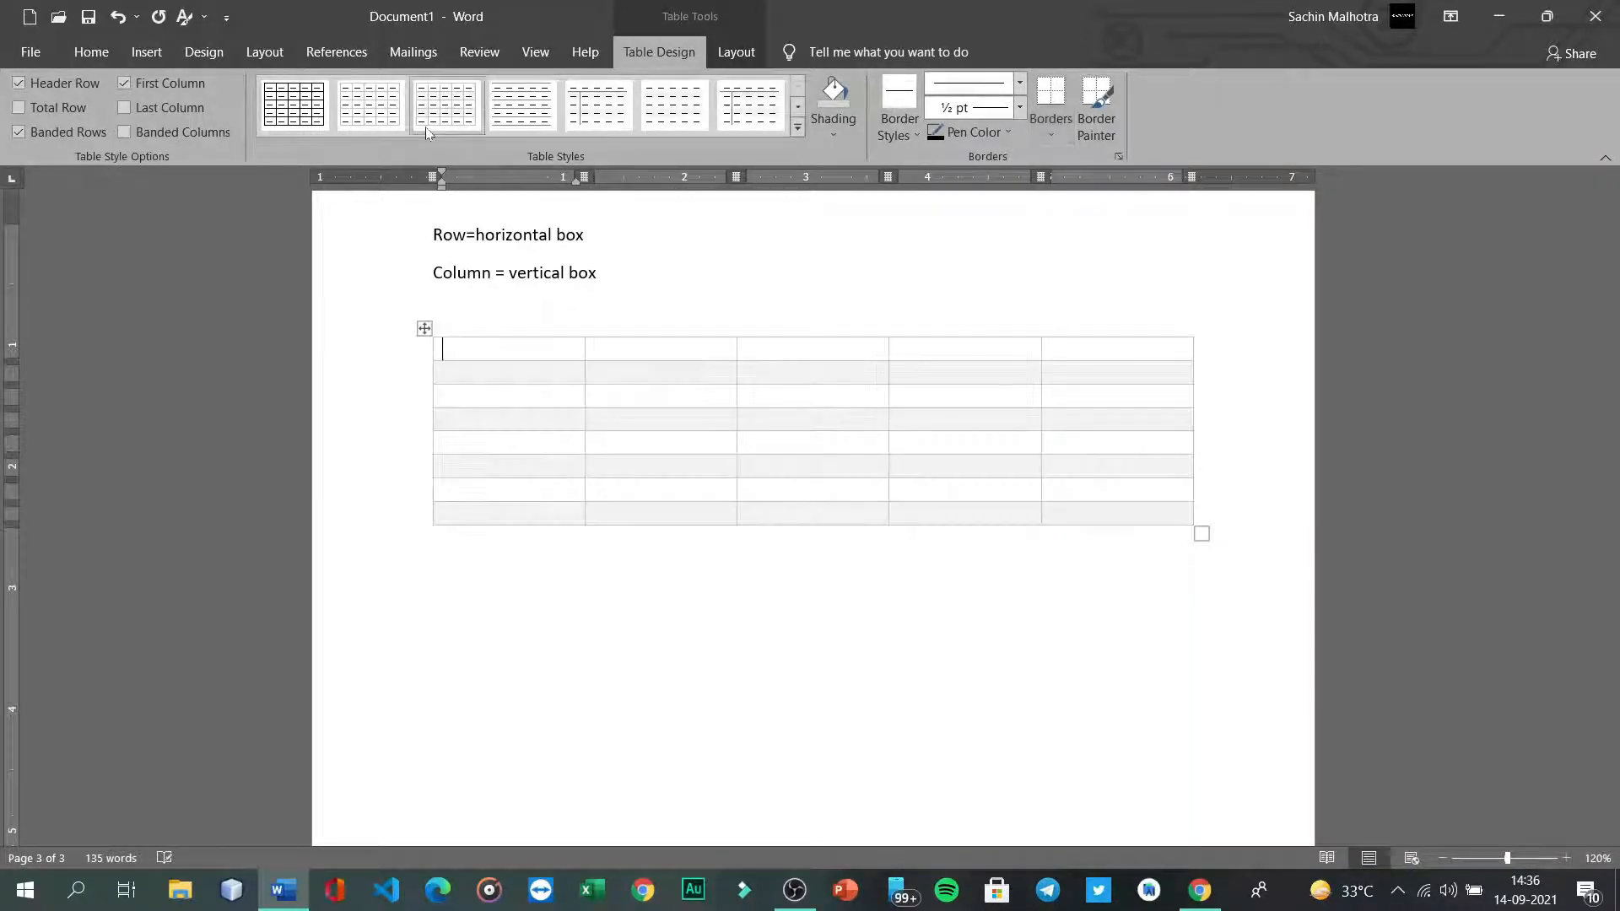
left_click(594, 120)
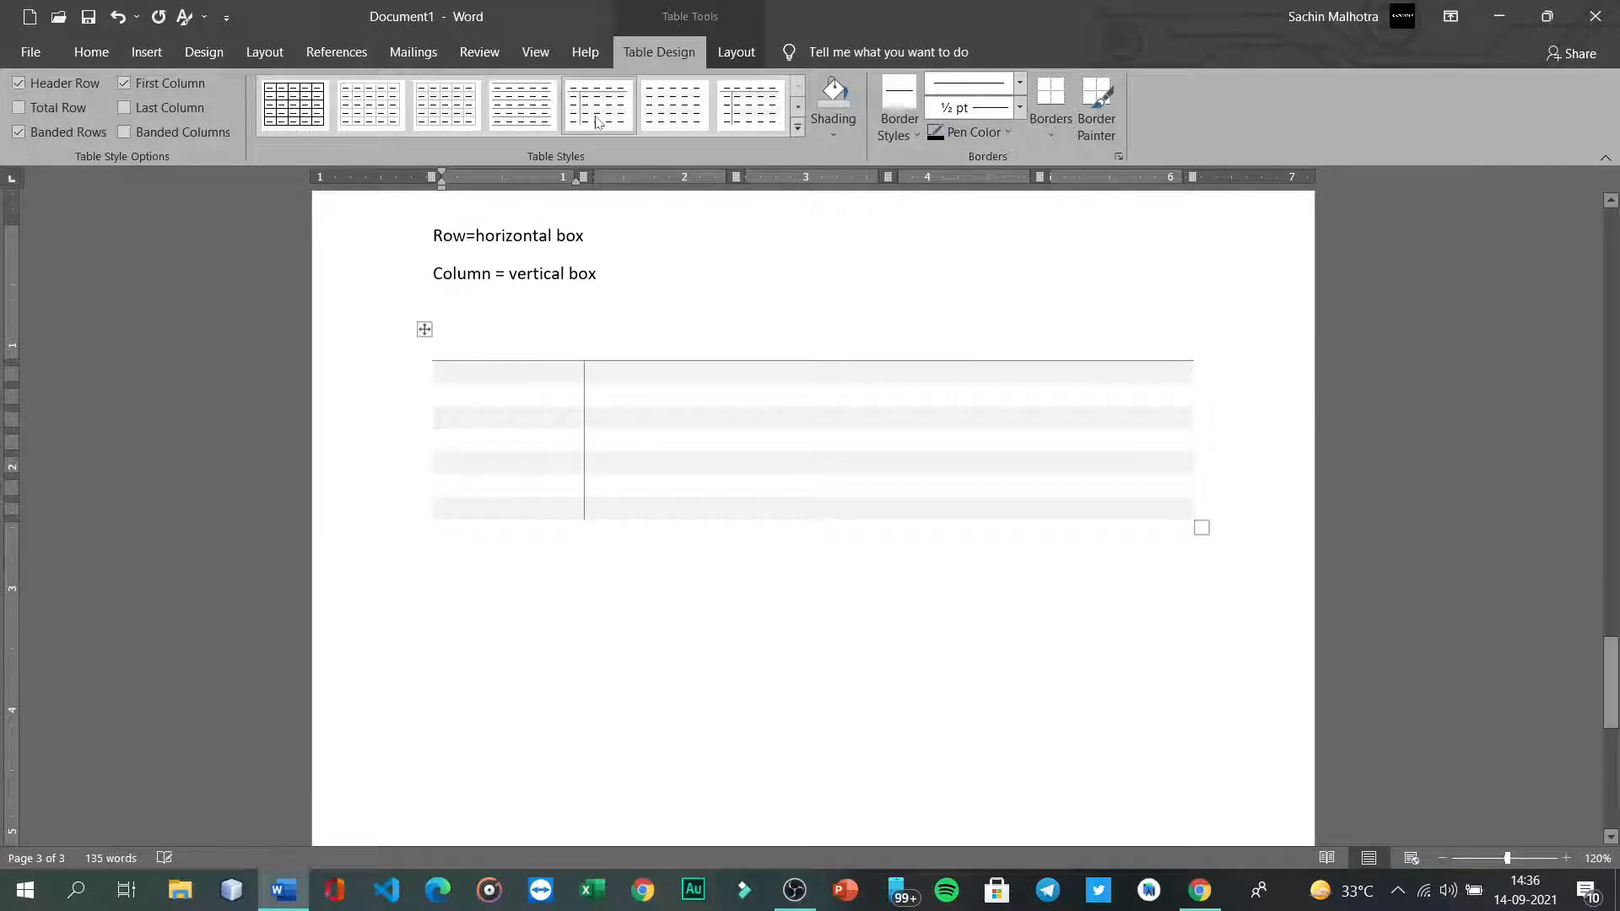
left_click(795, 115)
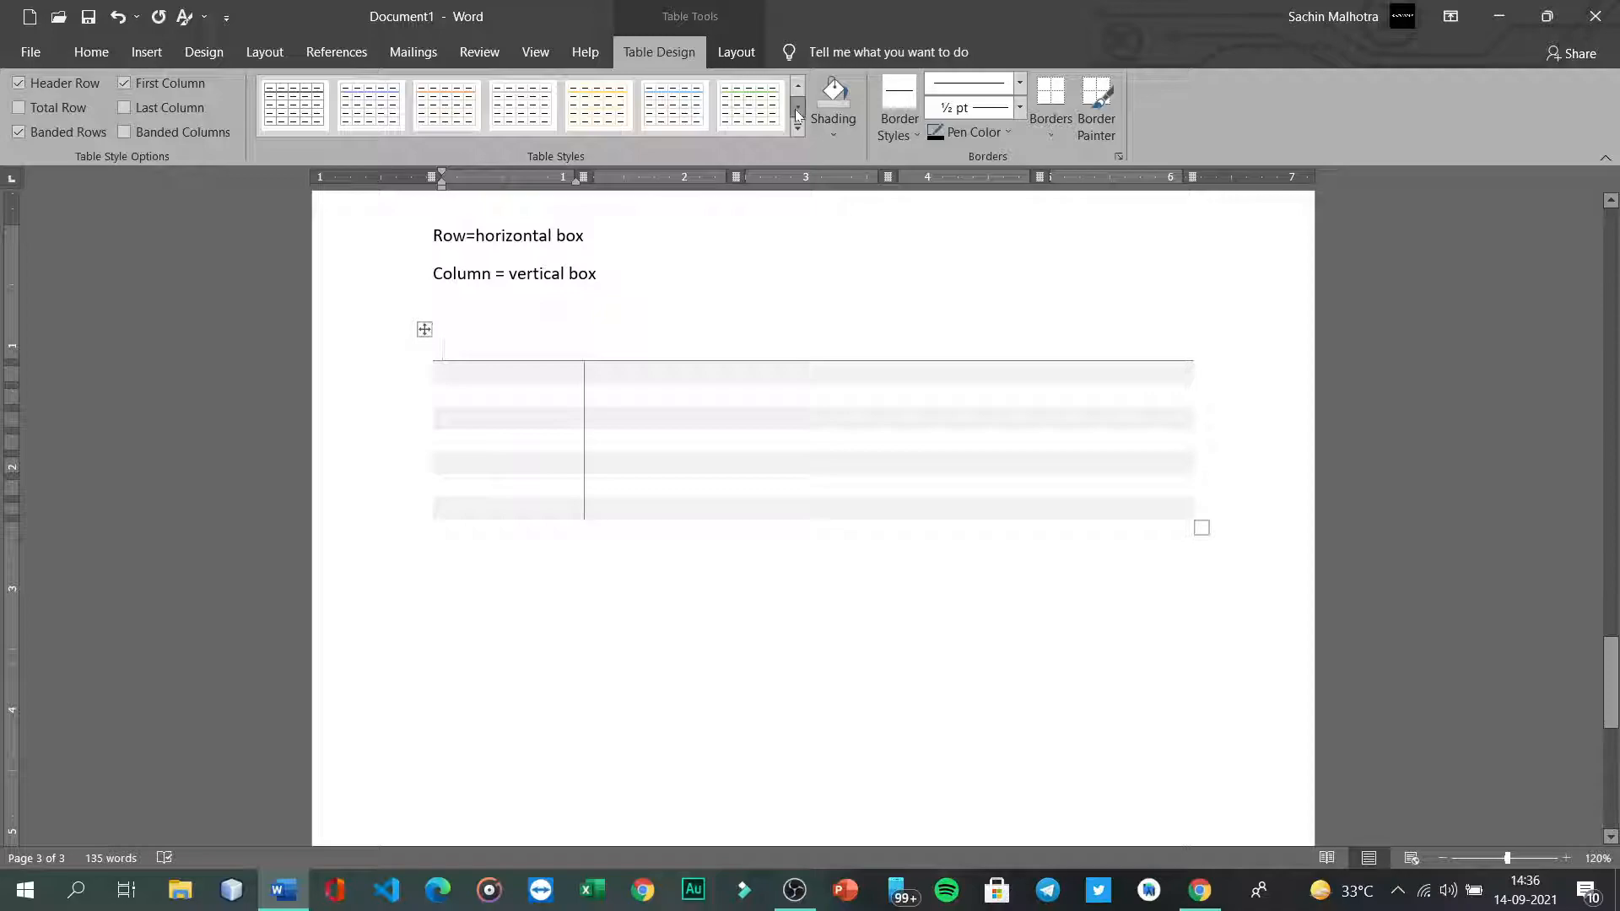
left_click(799, 108)
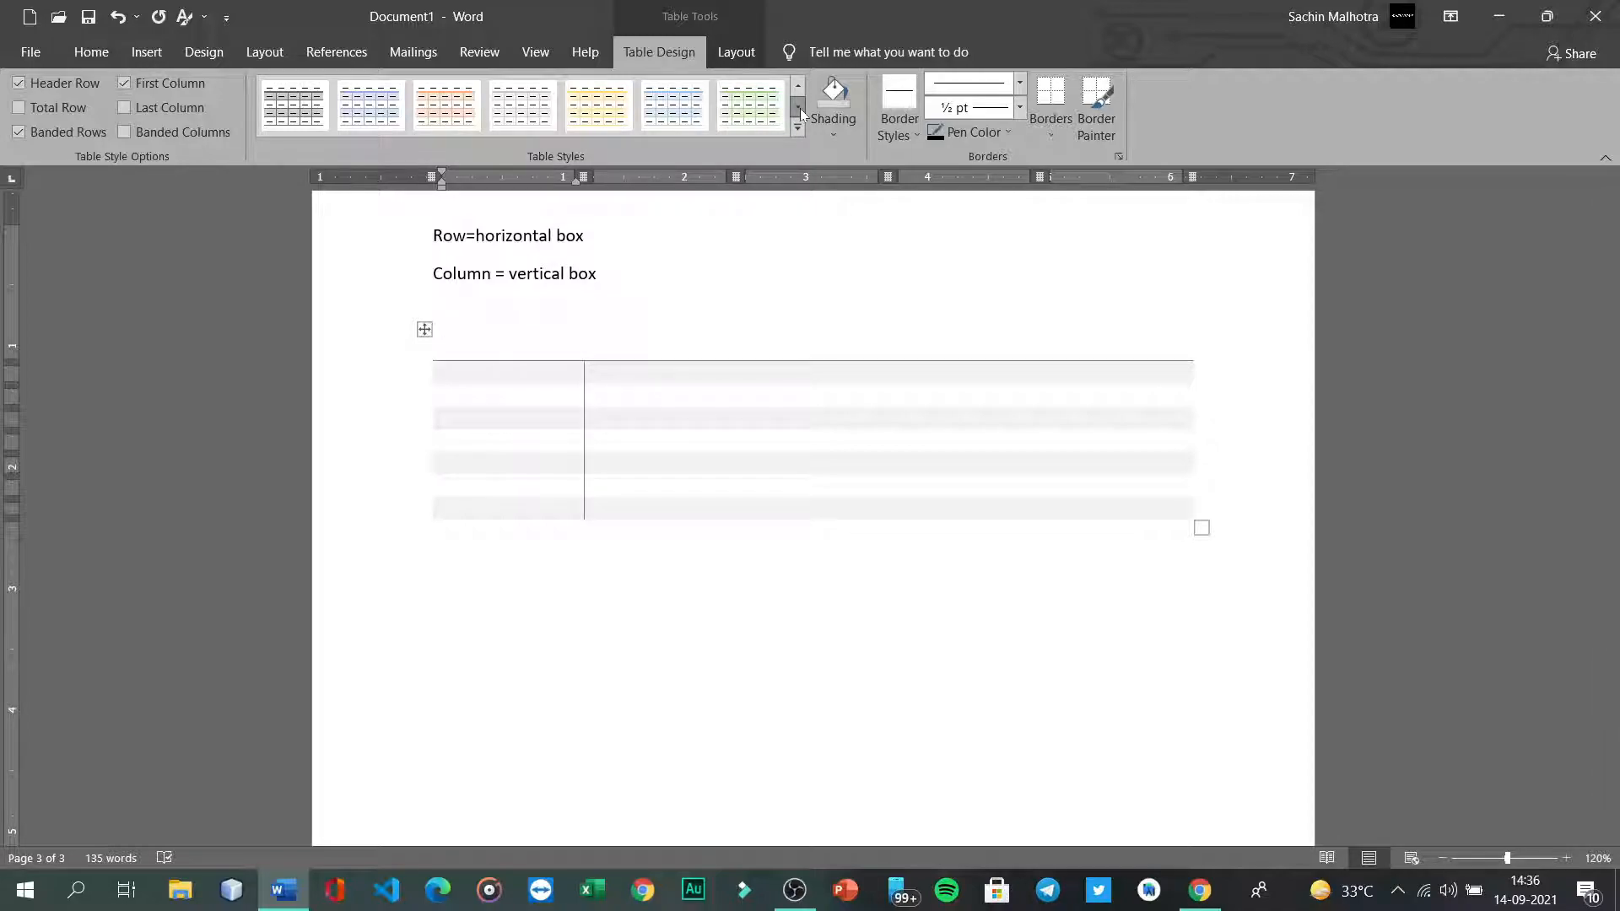
left_click(749, 105)
left_click(432, 114)
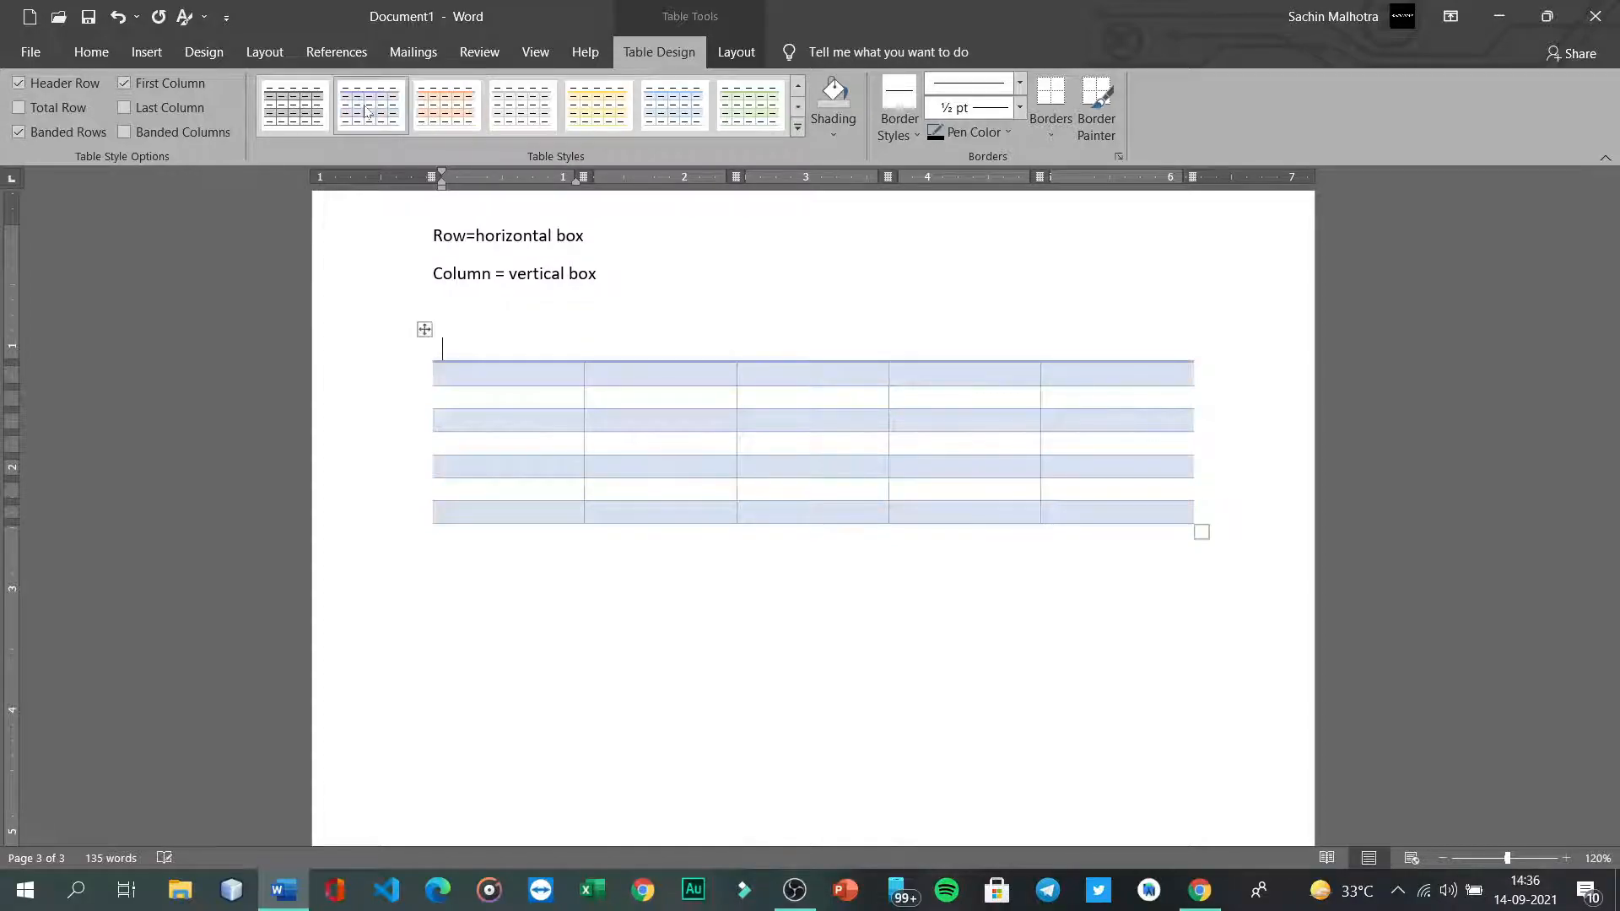
left_click(312, 114)
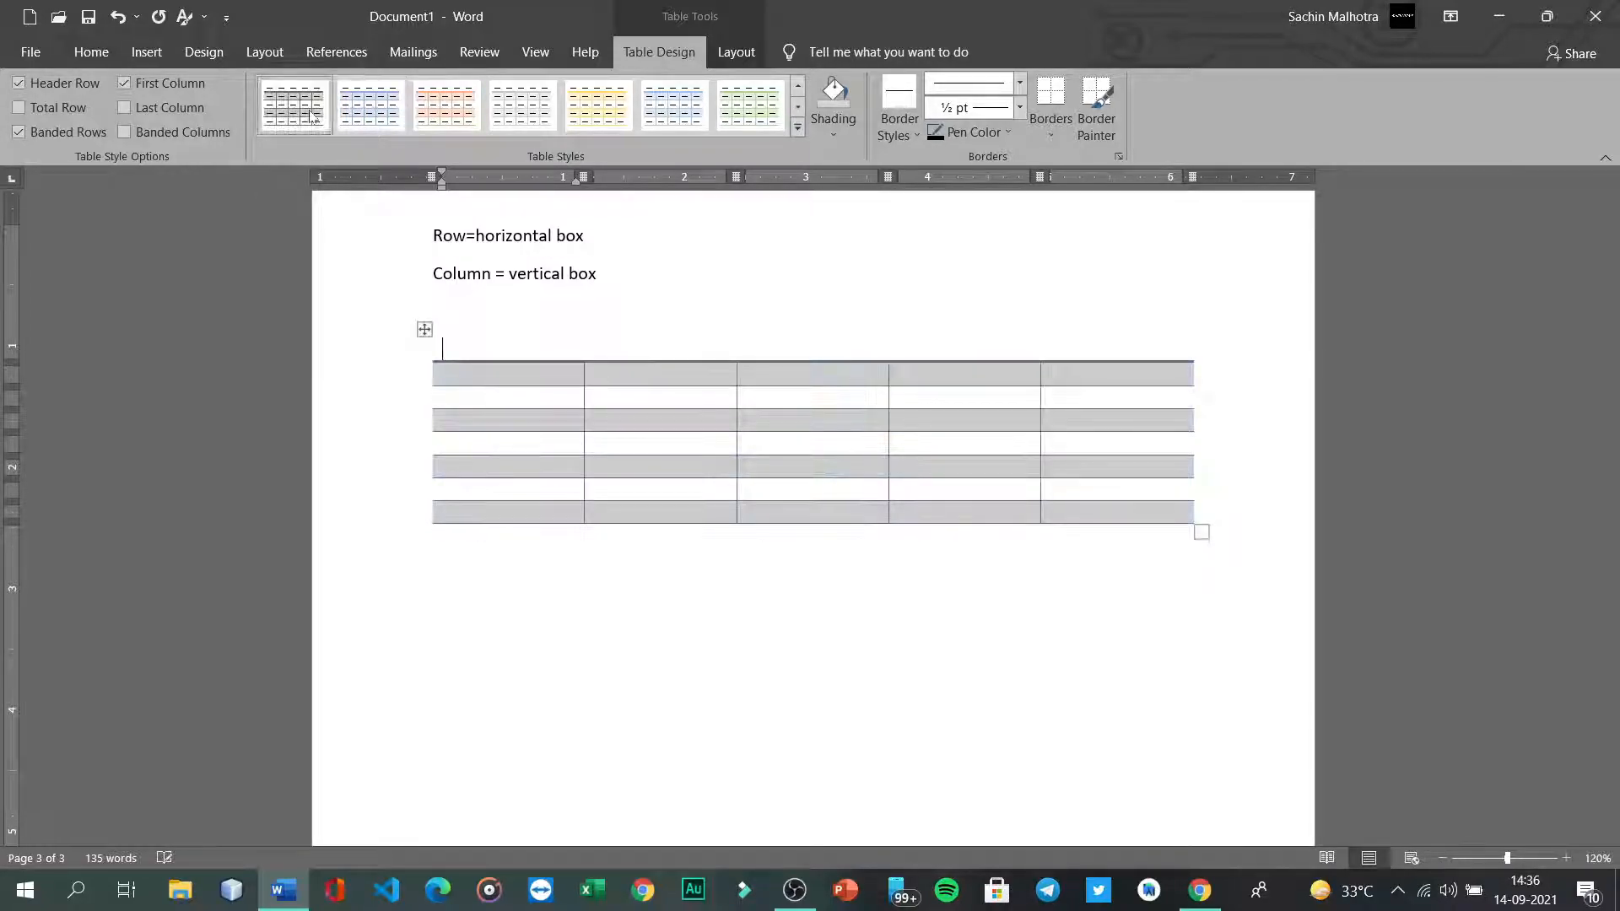
left_click(535, 117)
left_click(736, 116)
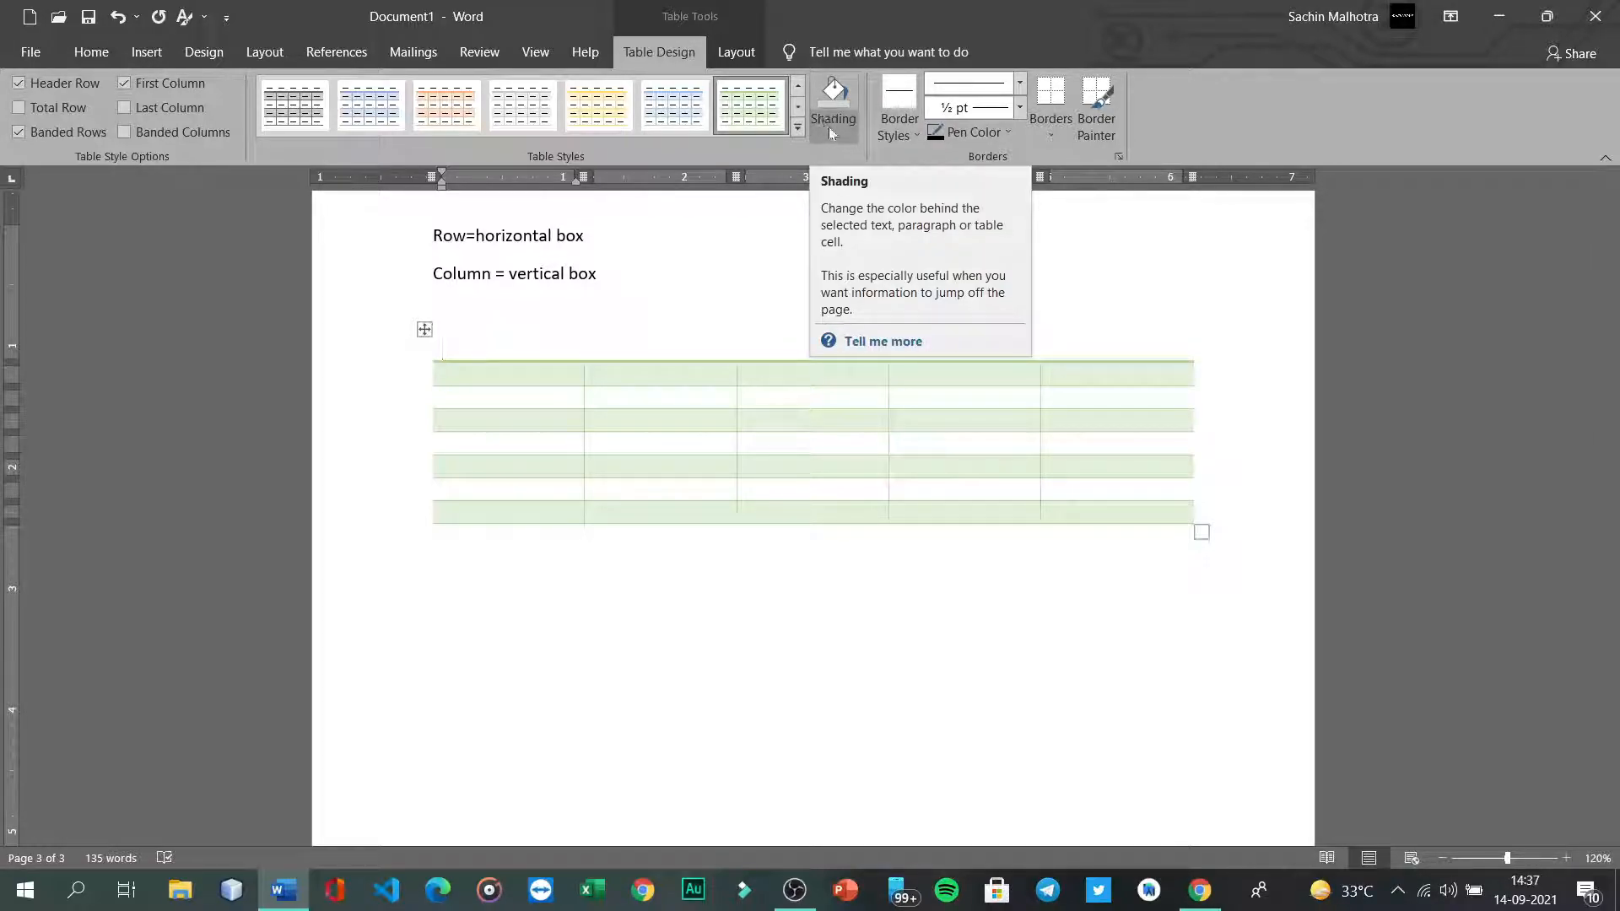
Step: Look through the cell shading colours and the table layout tools without changing the table
left_click(834, 133)
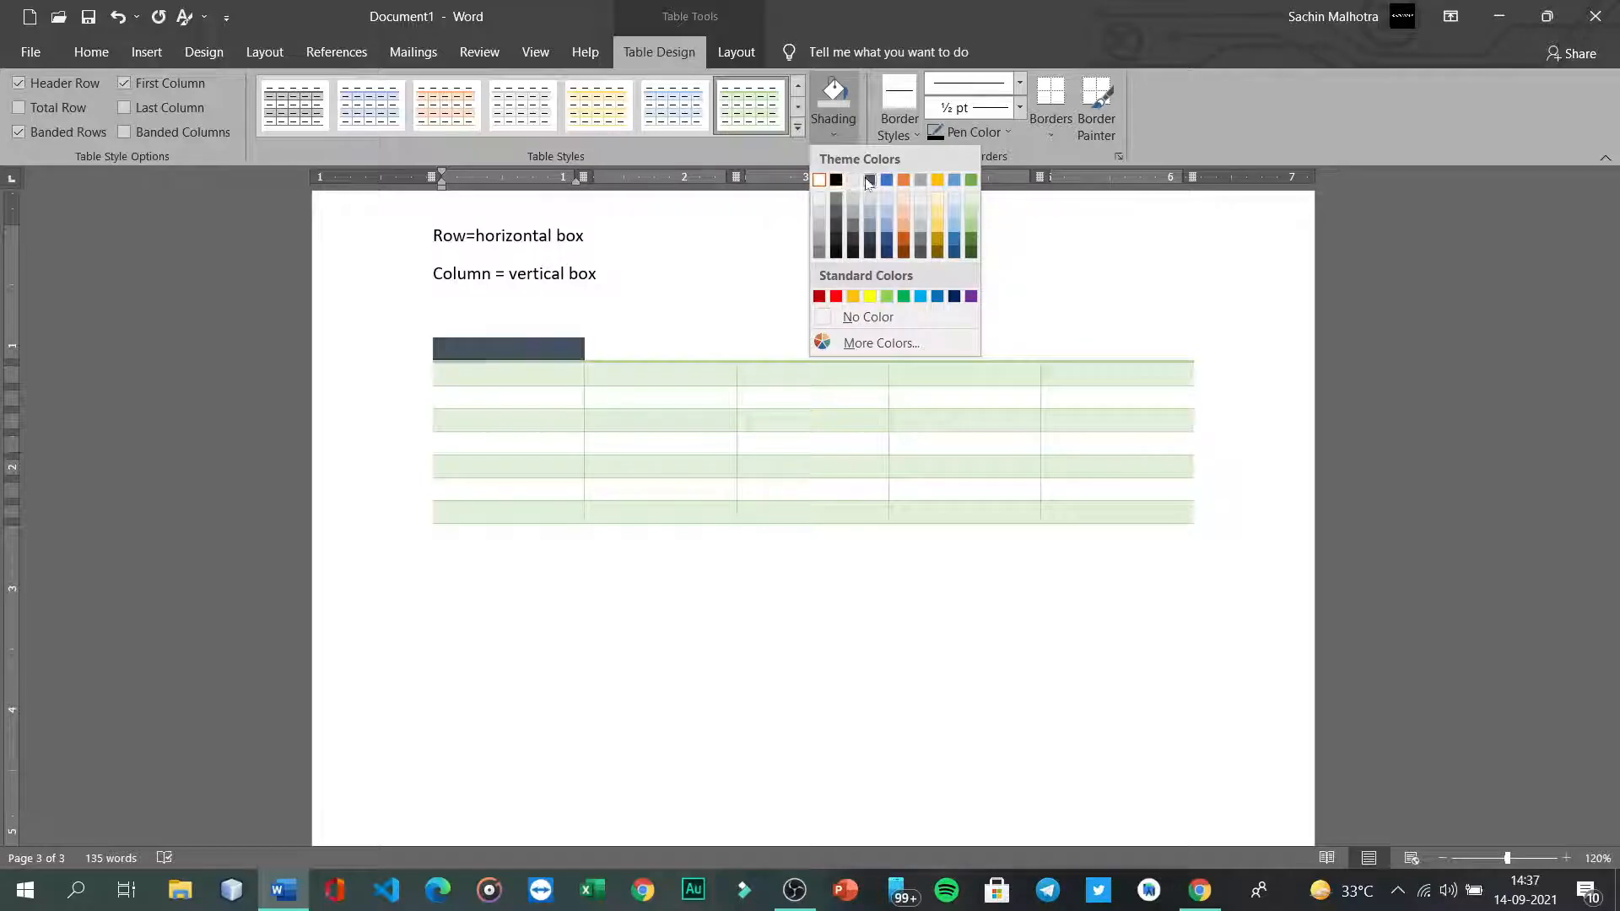
left_click(734, 250)
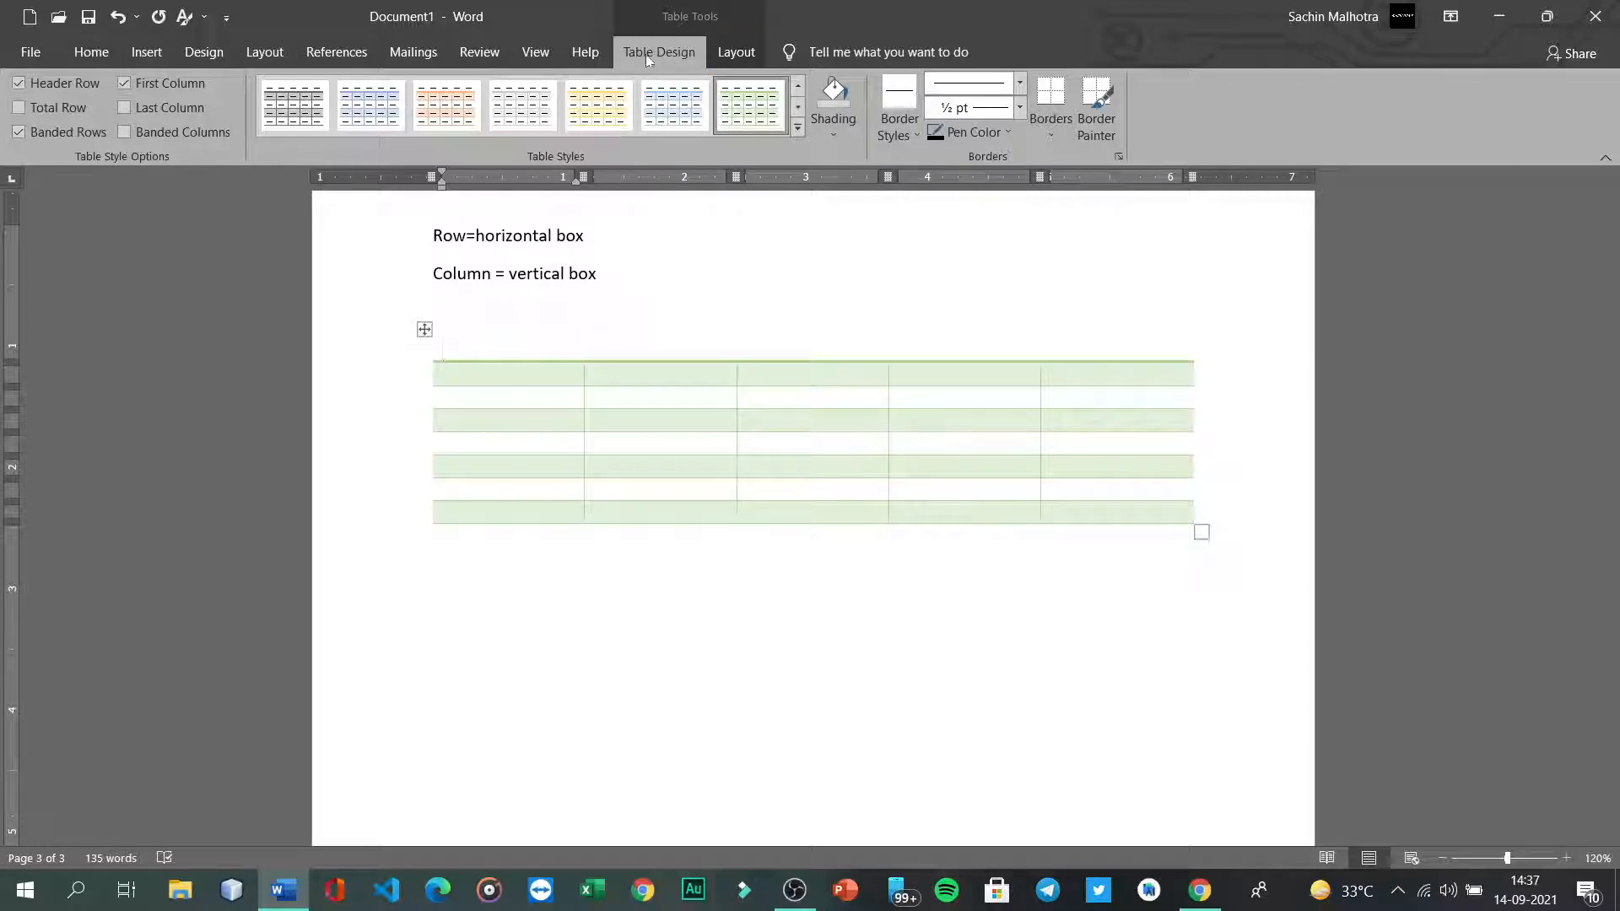
left_click(719, 56)
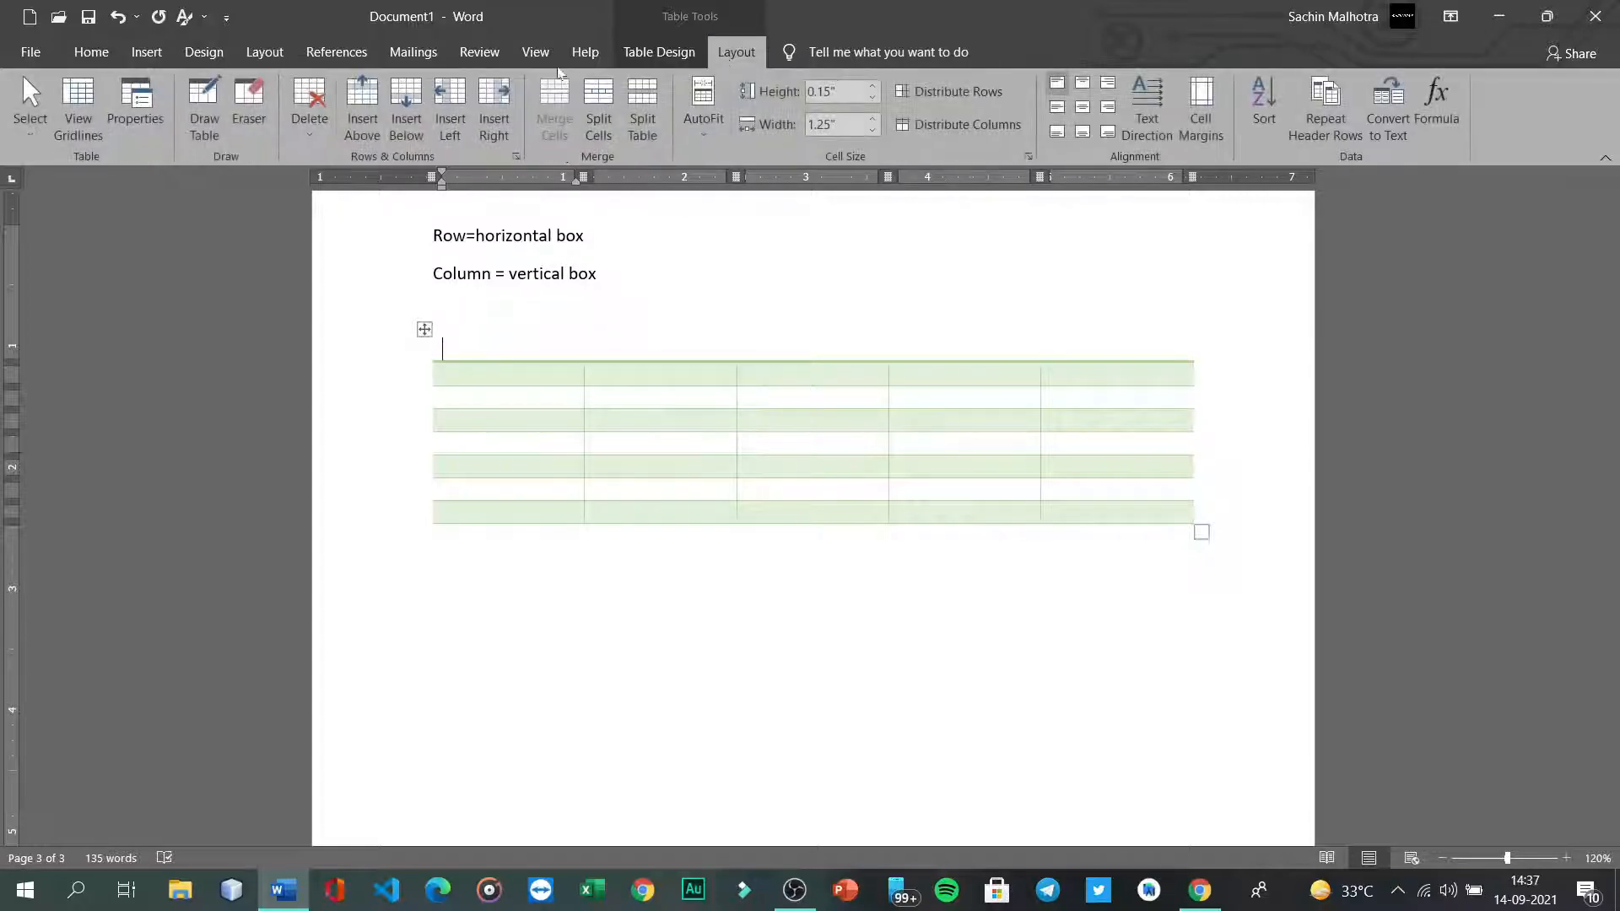
left_click(147, 52)
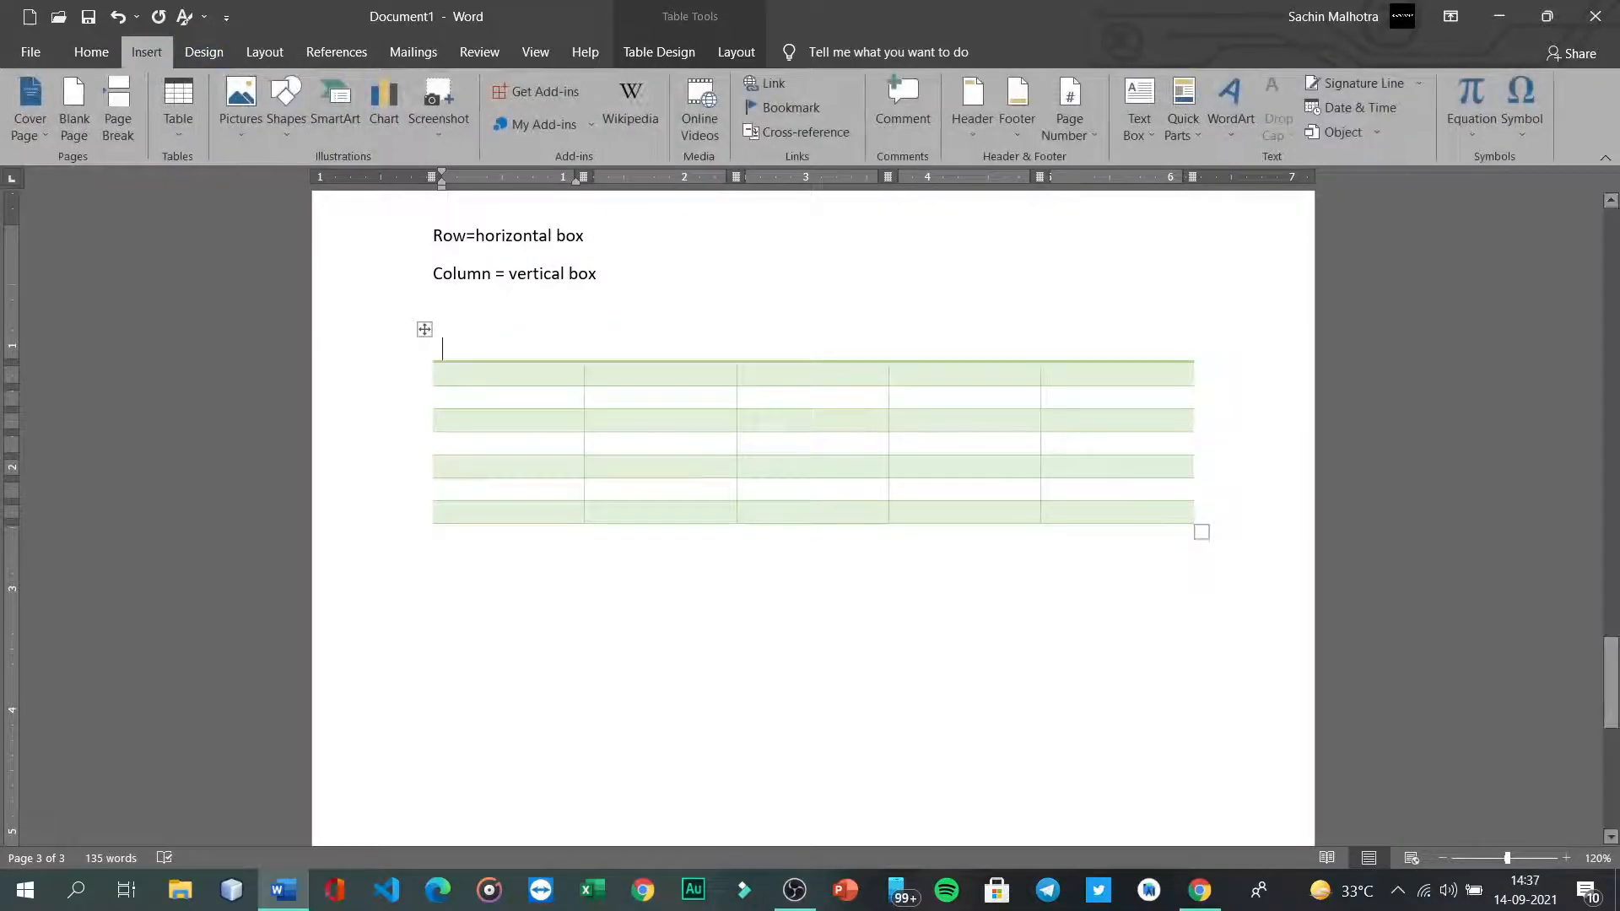
Step: Enlarge the table to about 6.6 inches wide with taller rows and place it below the "Column = vertical box" line
left_click(595, 443)
left_click_drag(1199, 534, 1267, 715)
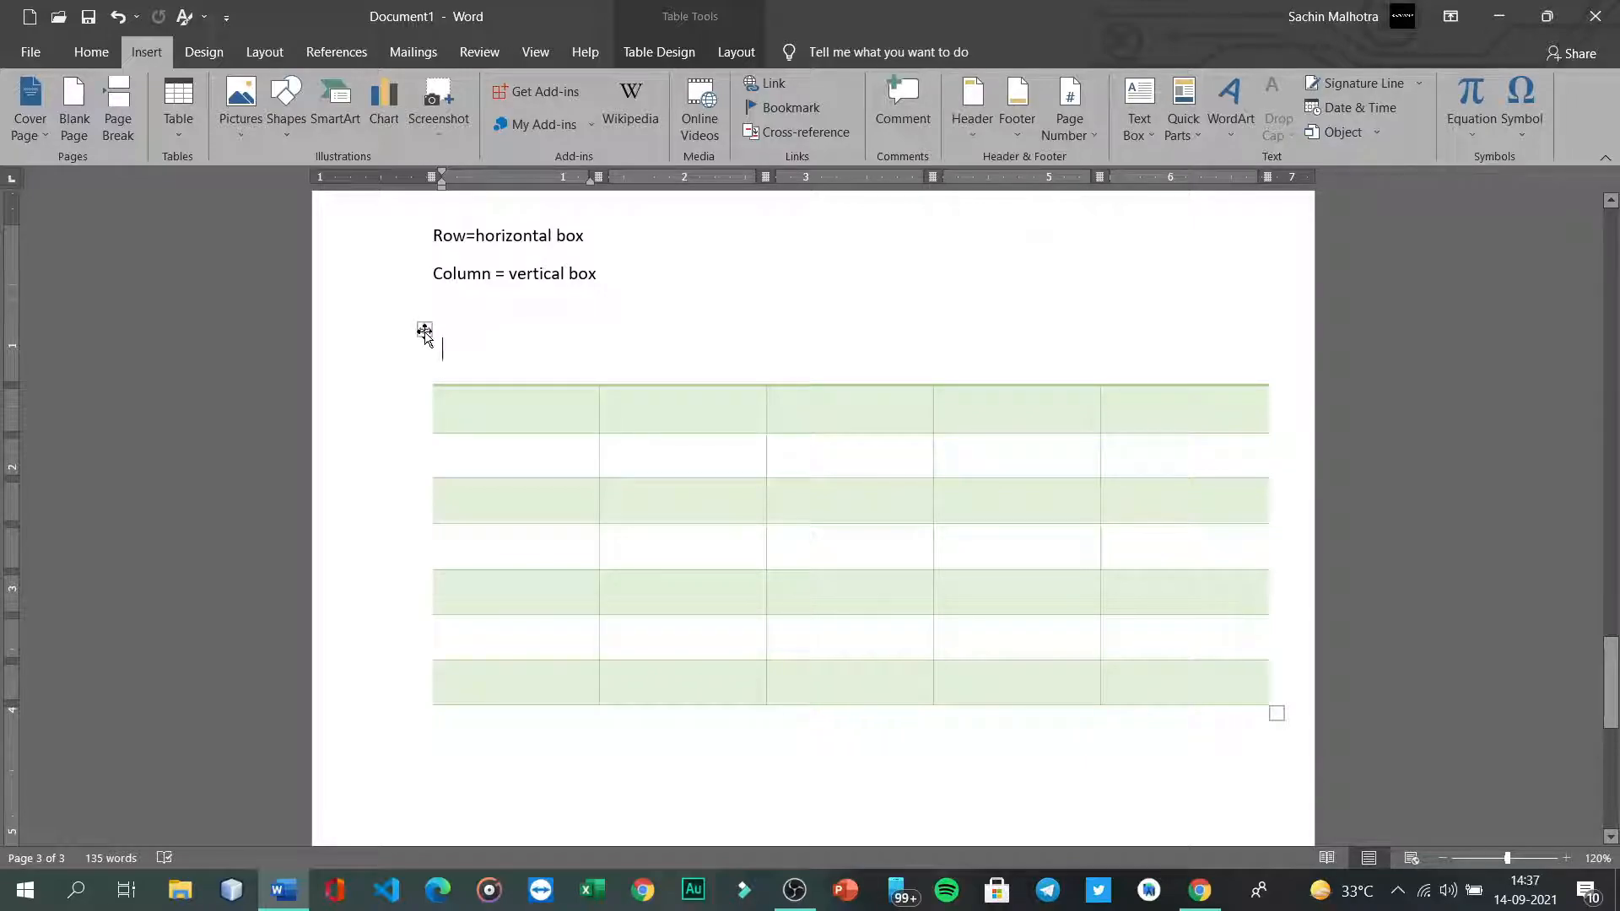
left_click_drag(424, 330, 379, 358)
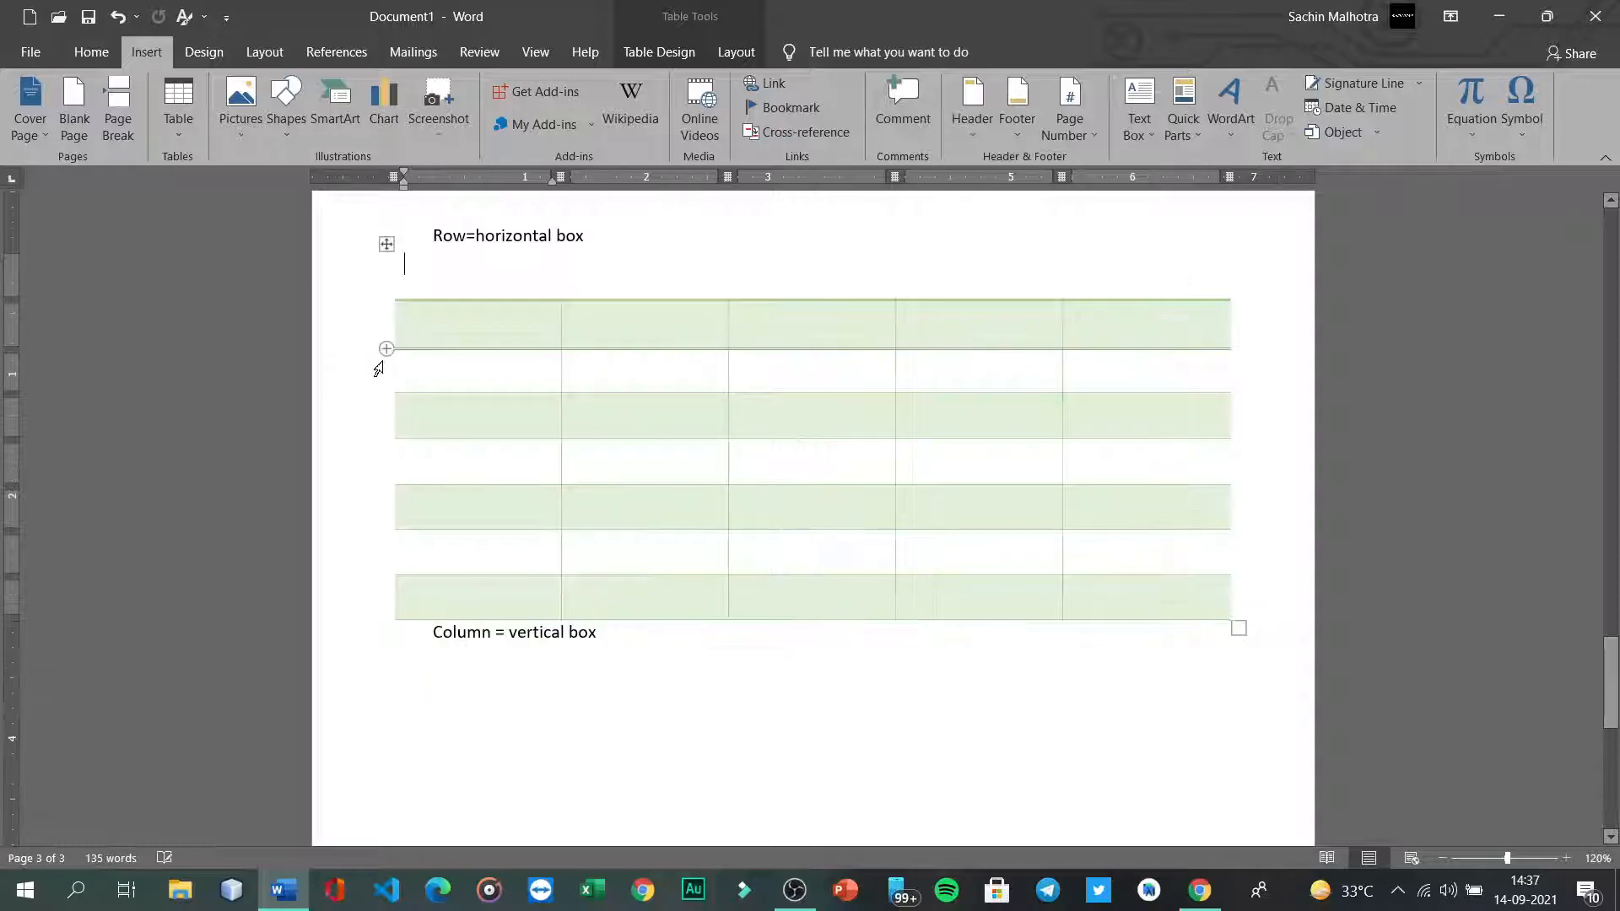
left_click_drag(387, 245, 399, 364)
mouse_move(599, 354)
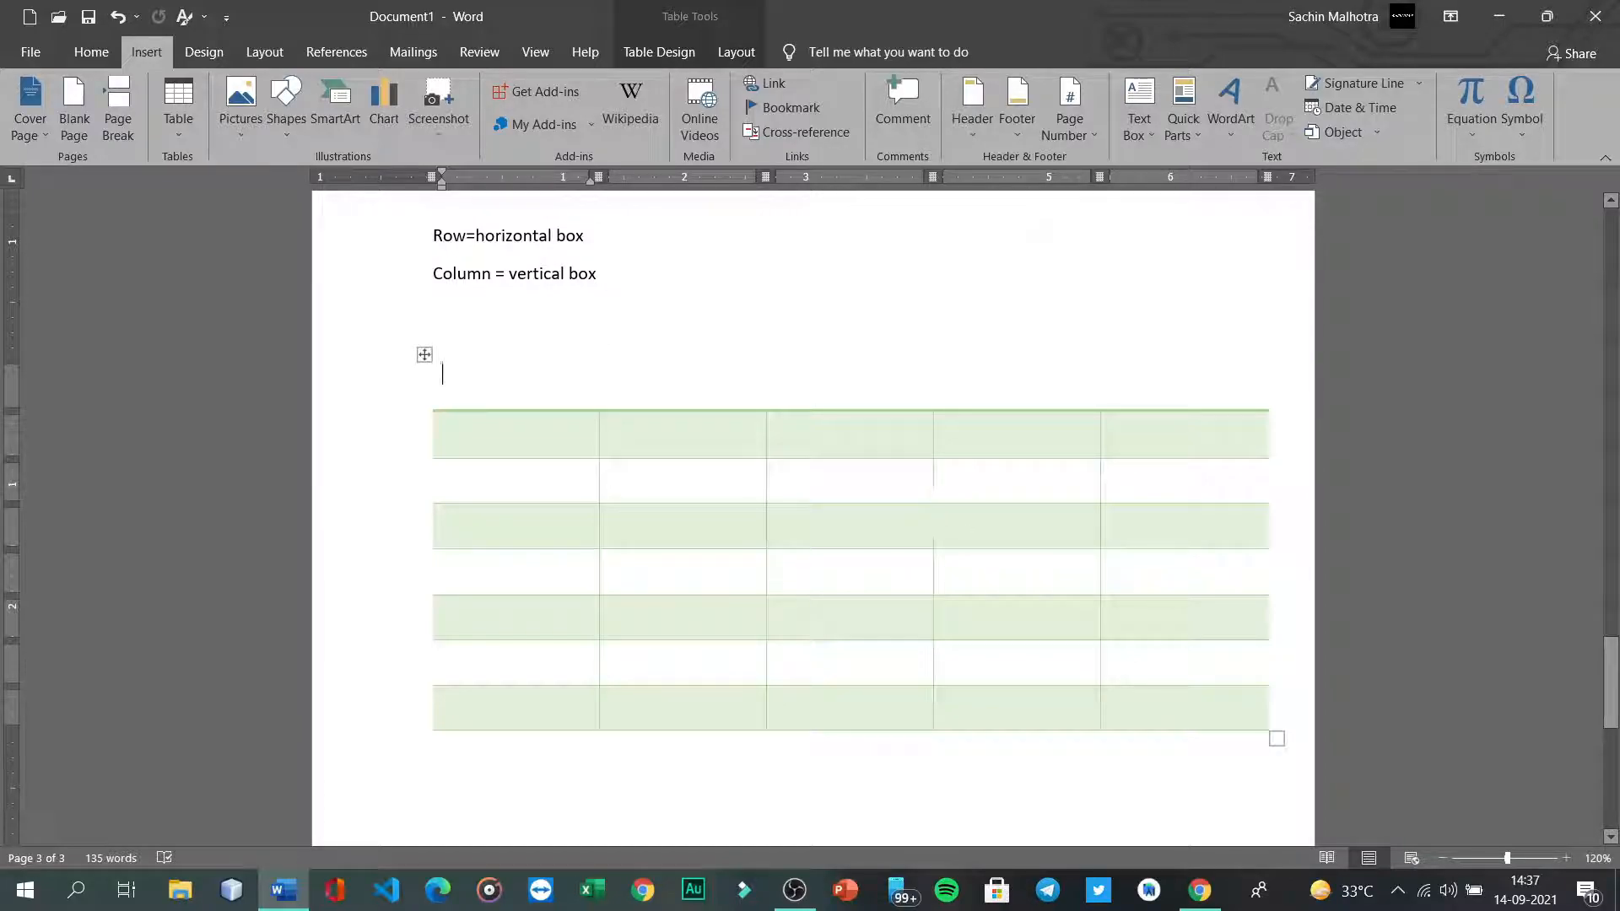
left_click_drag(1276, 738, 1240, 774)
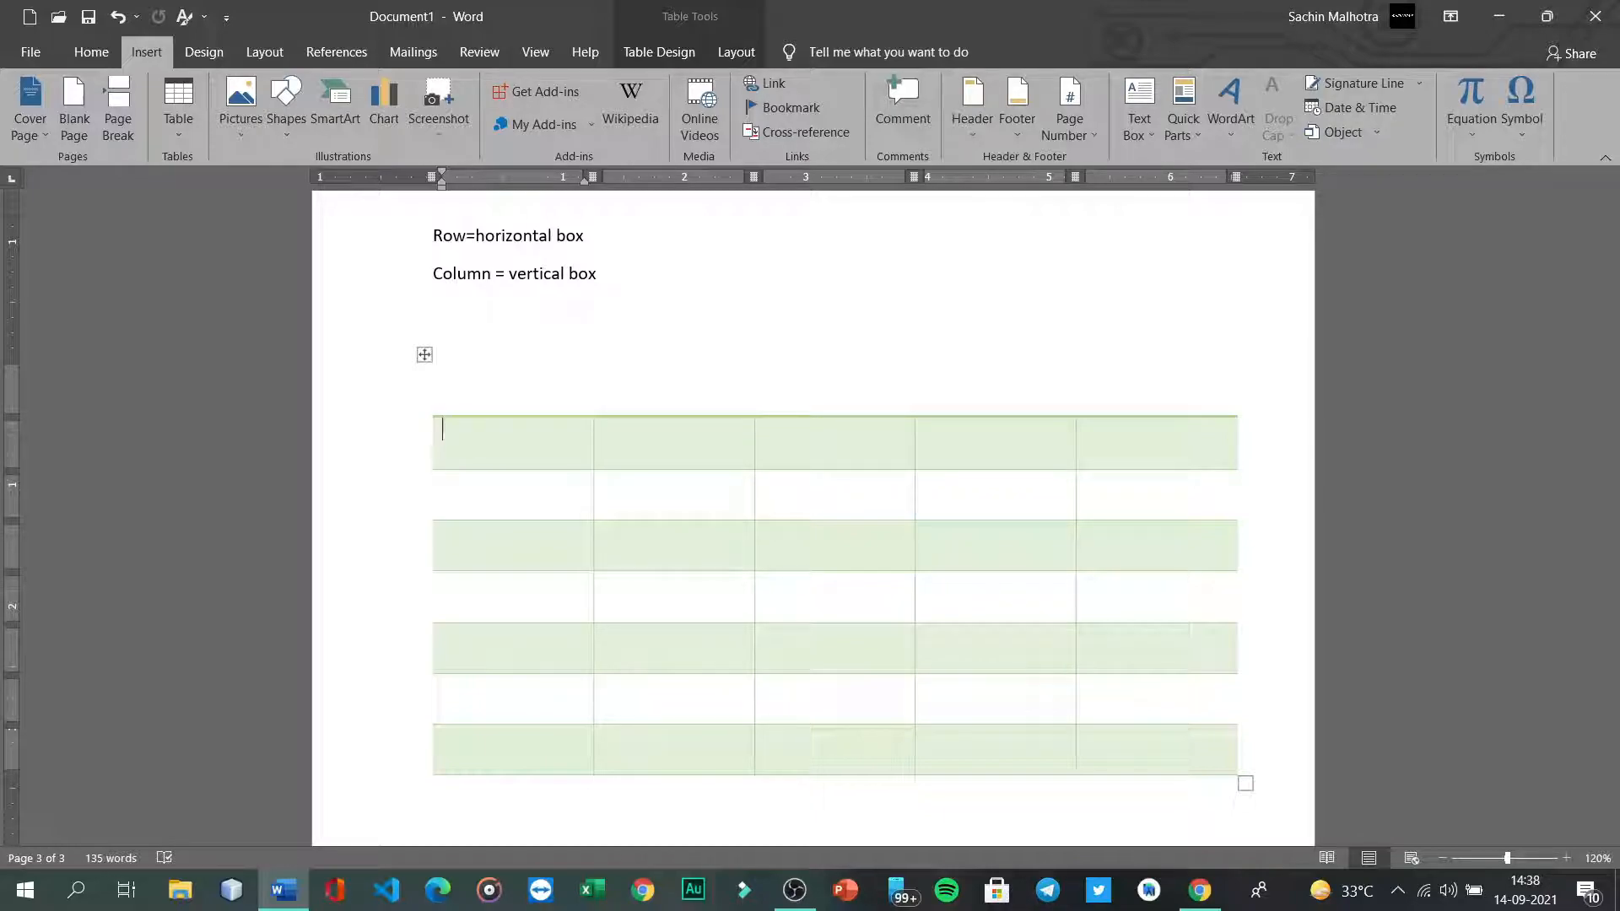
Step: Fill the first four header cells of the table with Name, Class, Marks and Percentage
type("Name")
left_click(602, 429)
type("Class")
key("Tab")
type("Marks")
key("Tab")
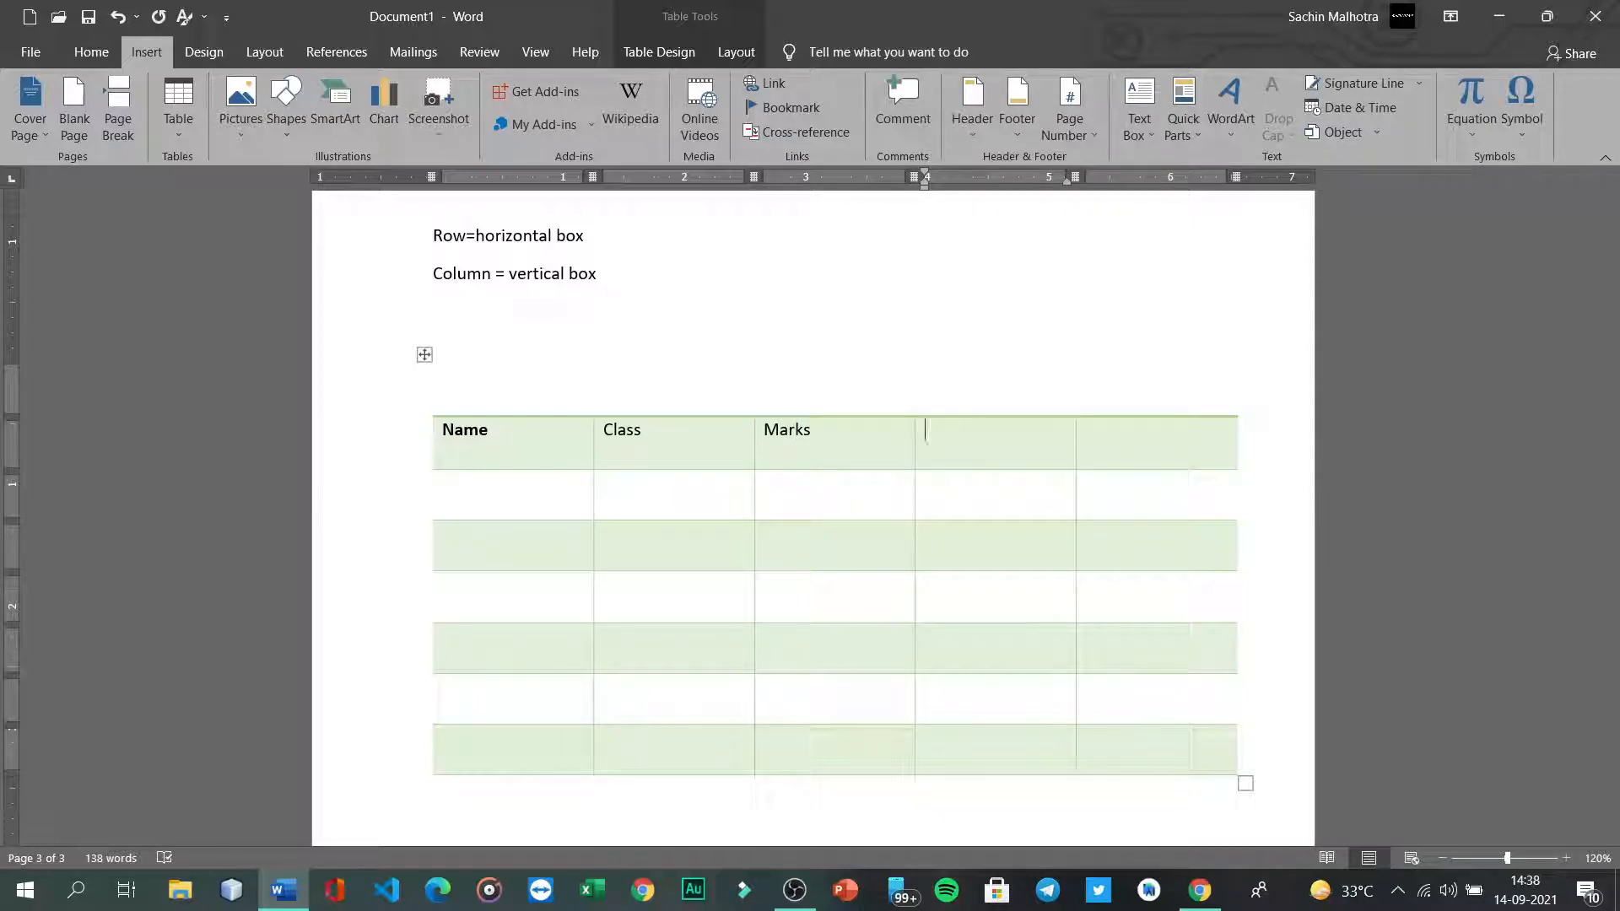
type("Percentage")
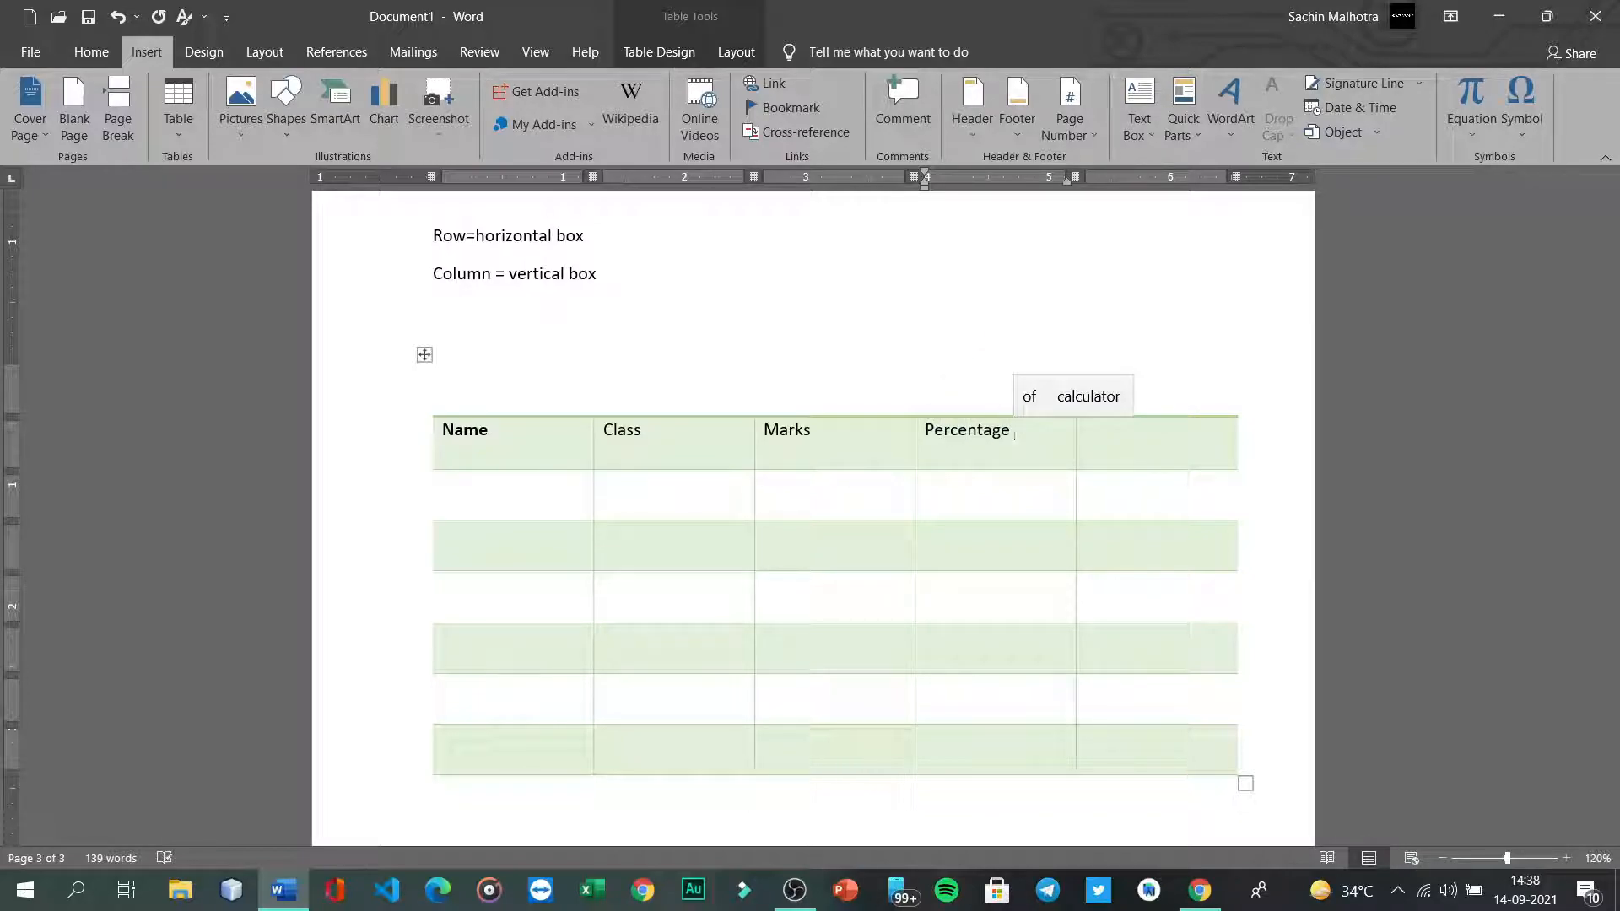
Step: Enter Result as the heading of the table's fifth column
left_click(1080, 437)
type("Result")
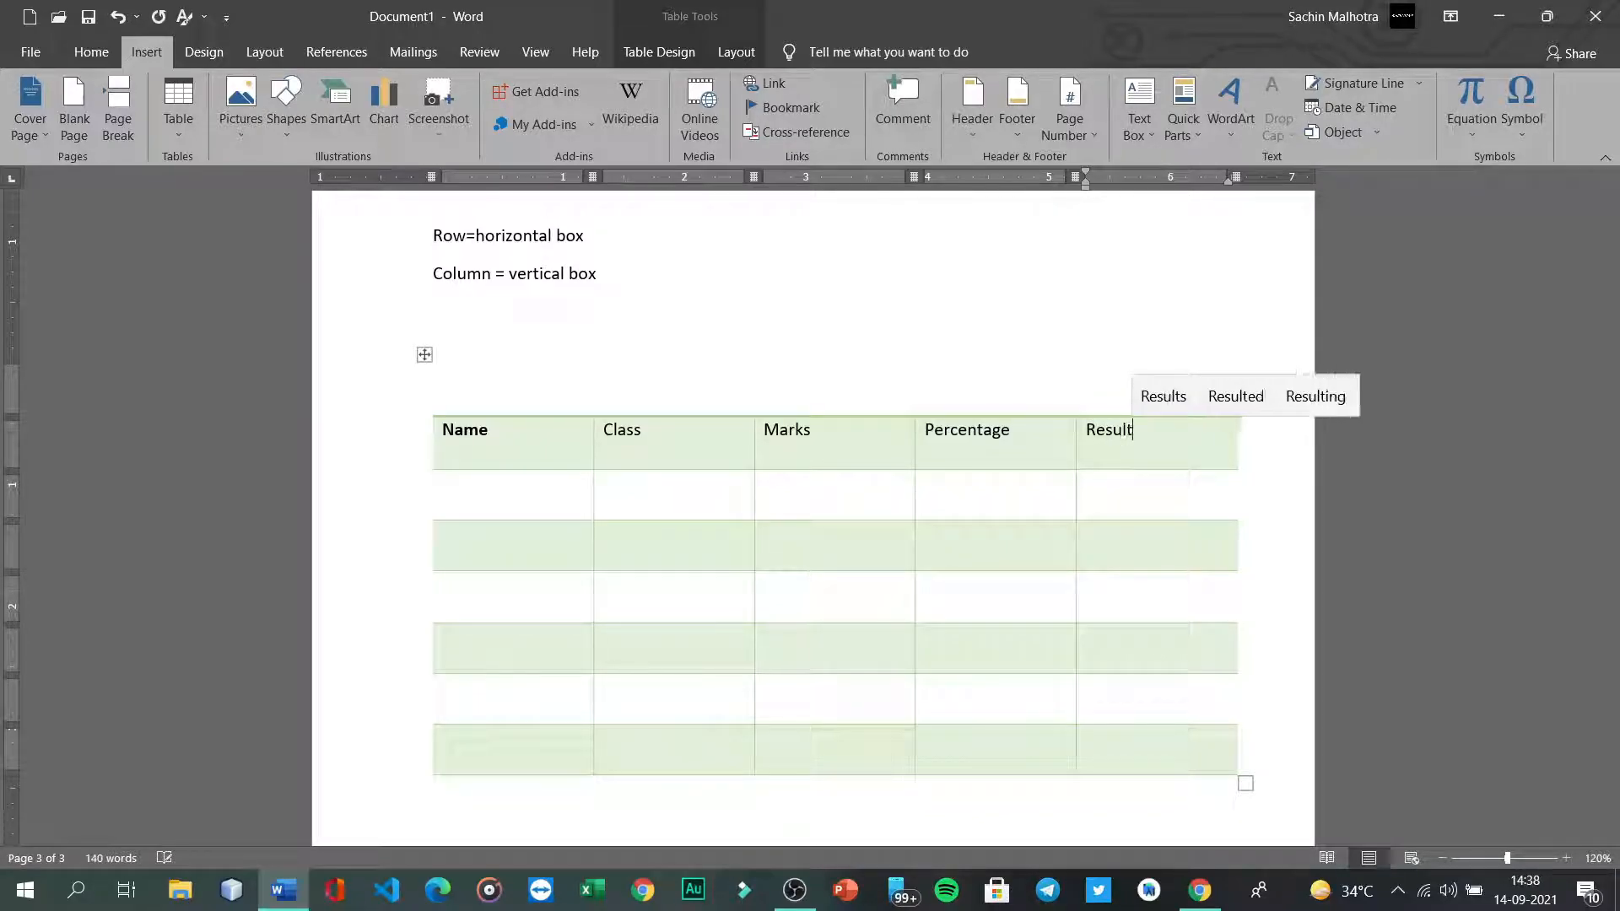
key("Tab")
Step: Fill the first row under the headings with the student's first name, class 7th, marks 78, percentage 78 and result Pass
type("Sachin")
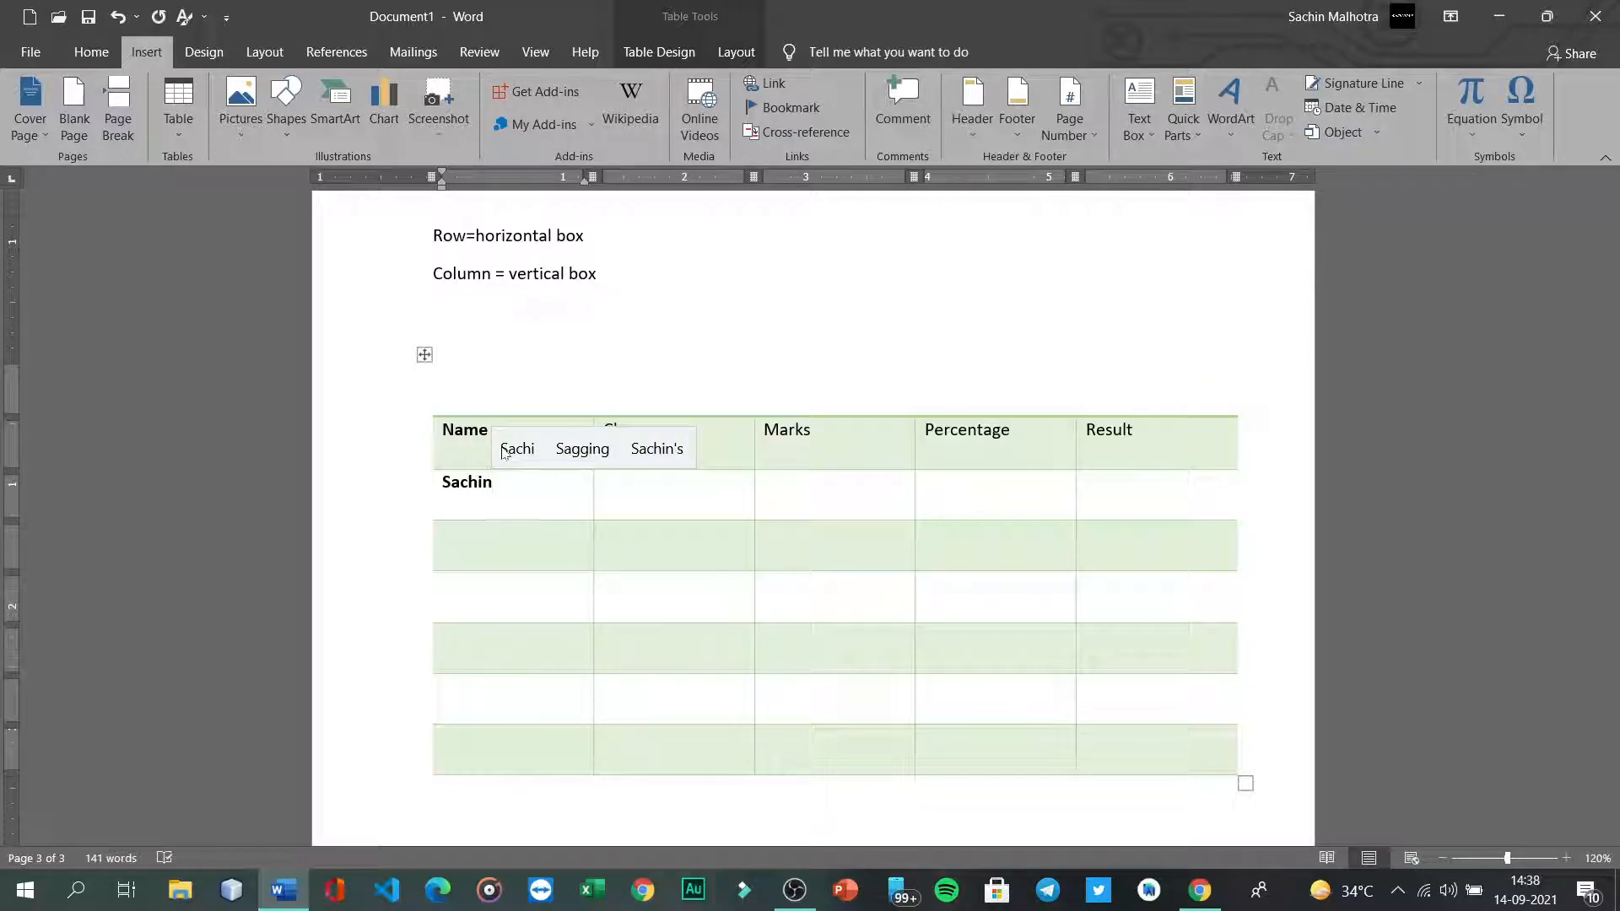
key("Tab")
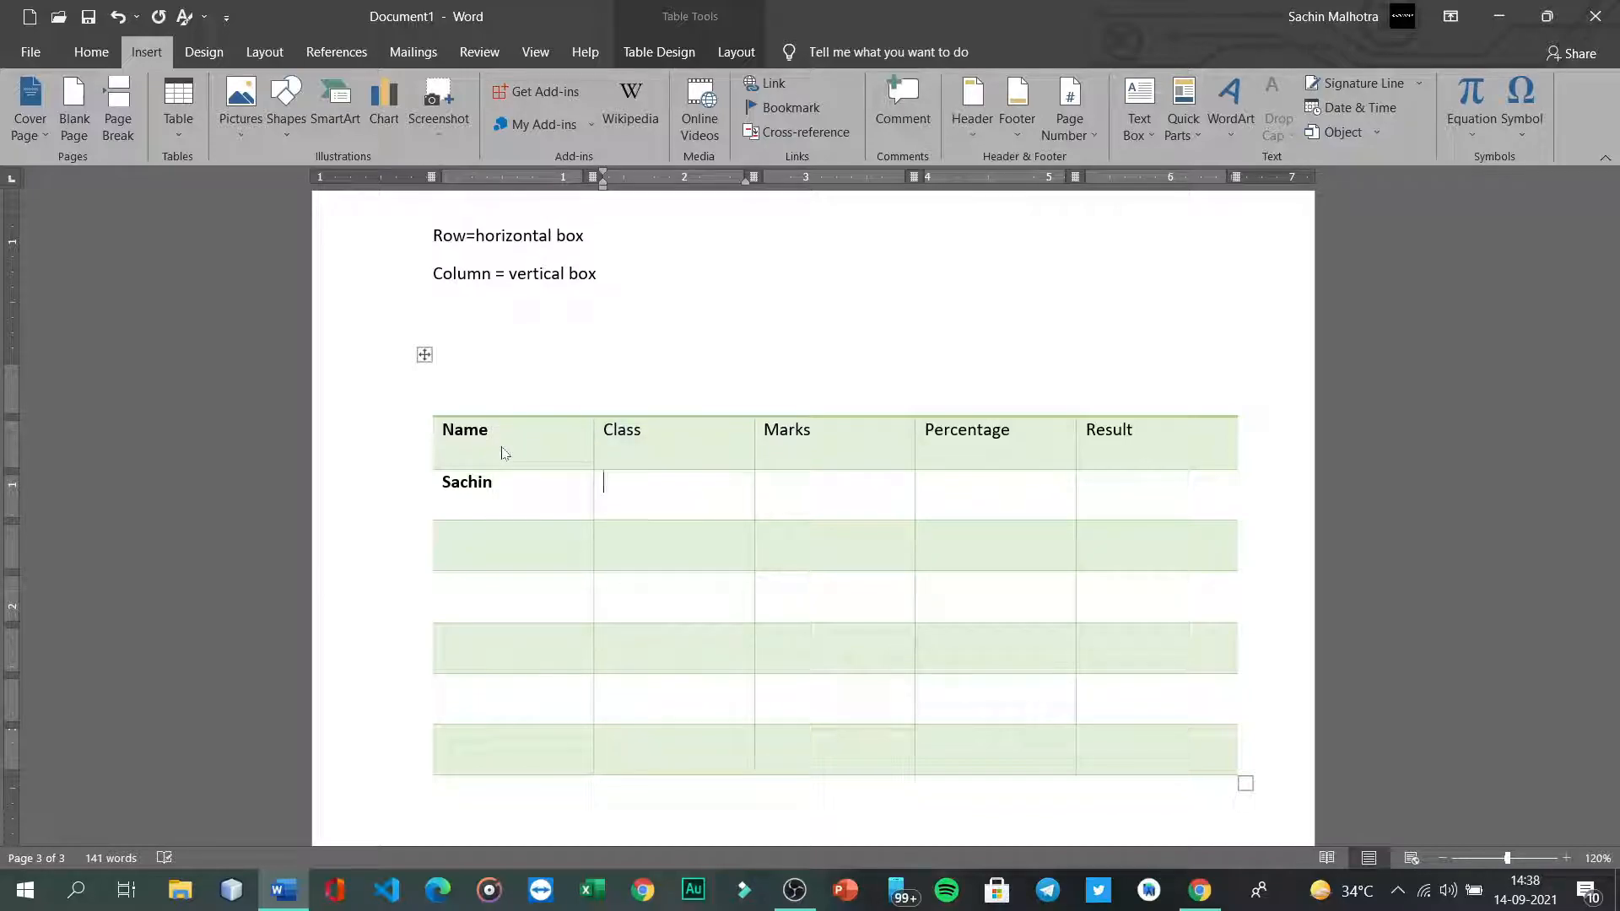
type("8")
key("BackSpace")
type("7th")
key("Tab")
type("78")
key("Tab")
type("78")
key("Tab")
type("pass")
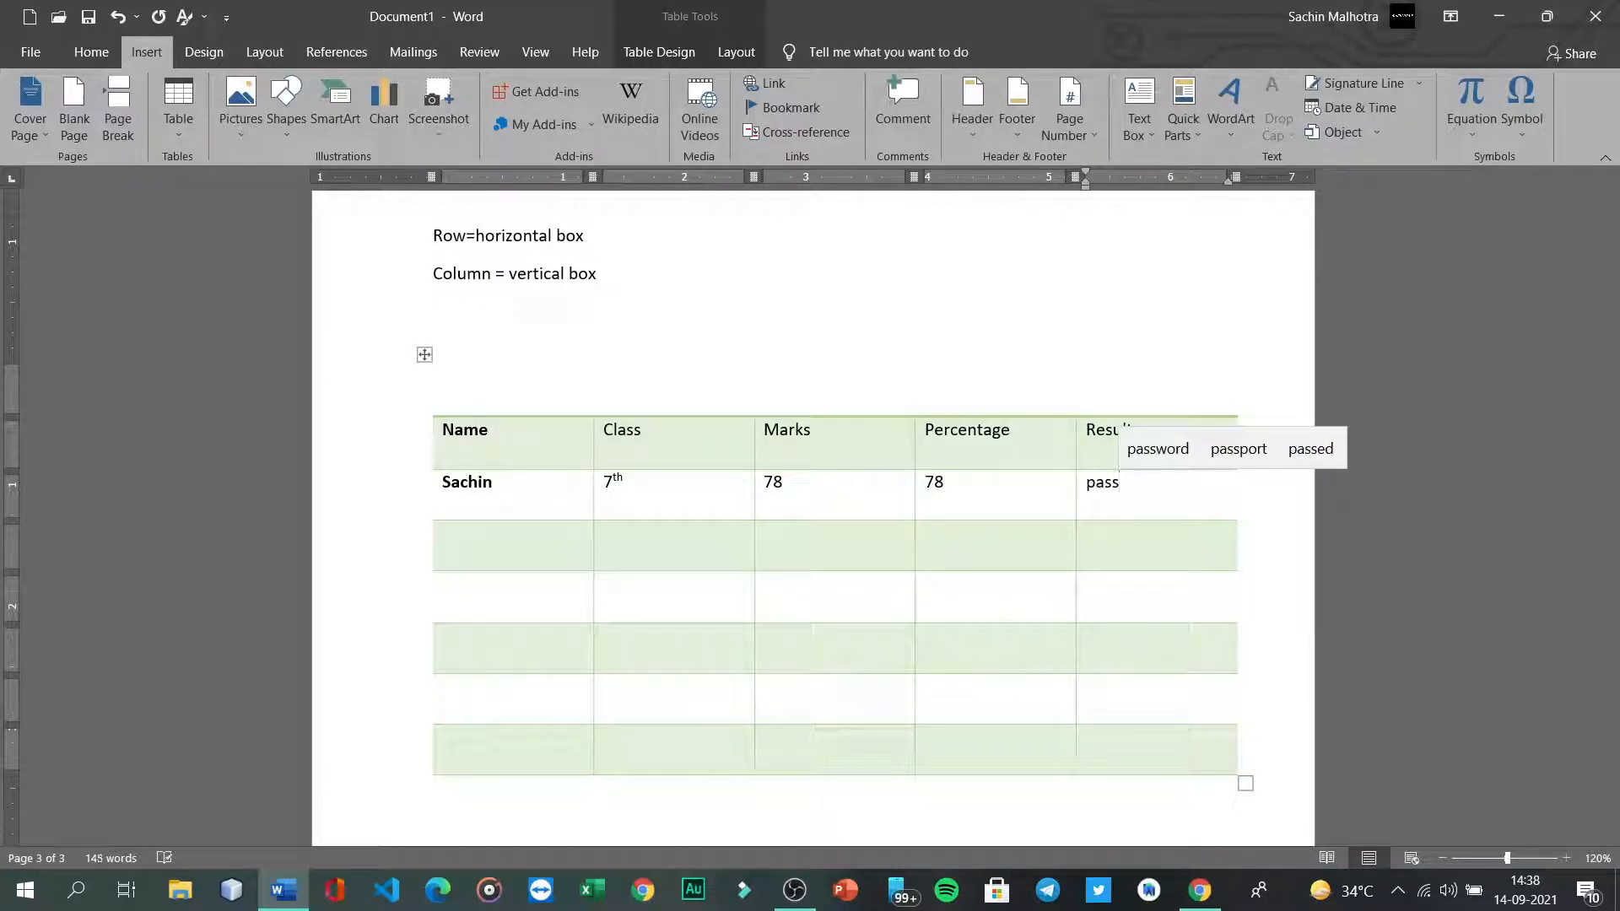
type("`")
key("Tab")
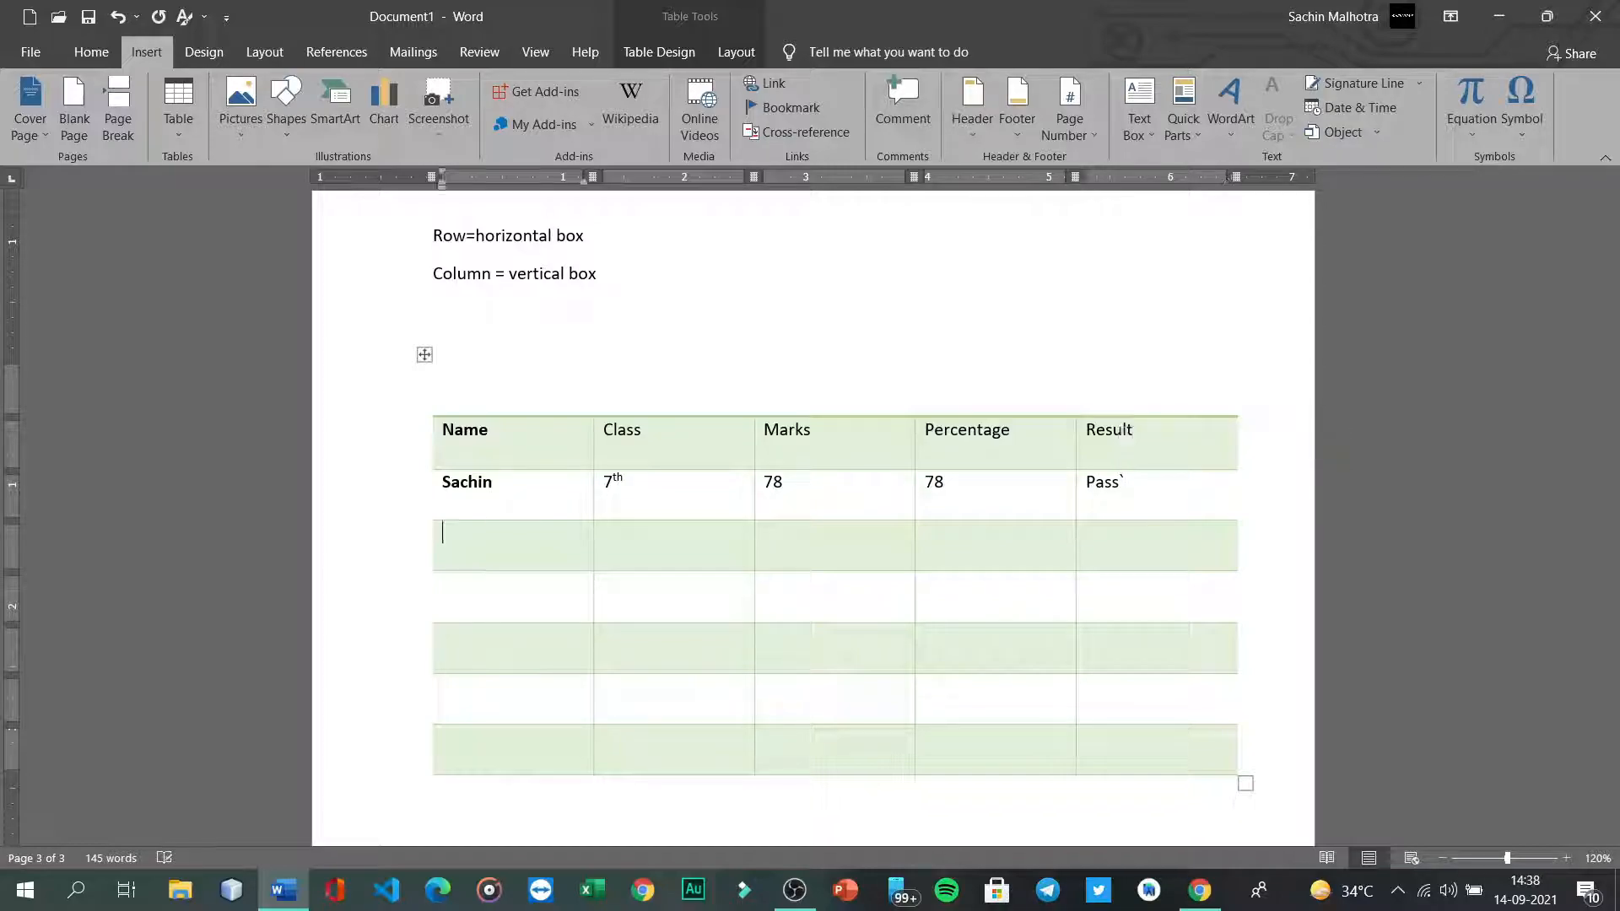
Step: Fill the second student's row with the first name, class 8th, marks 89 and percentage 89
type("Naman")
key("Tab")
type("8th")
key("Tab")
type("89")
key("Tab")
type("89")
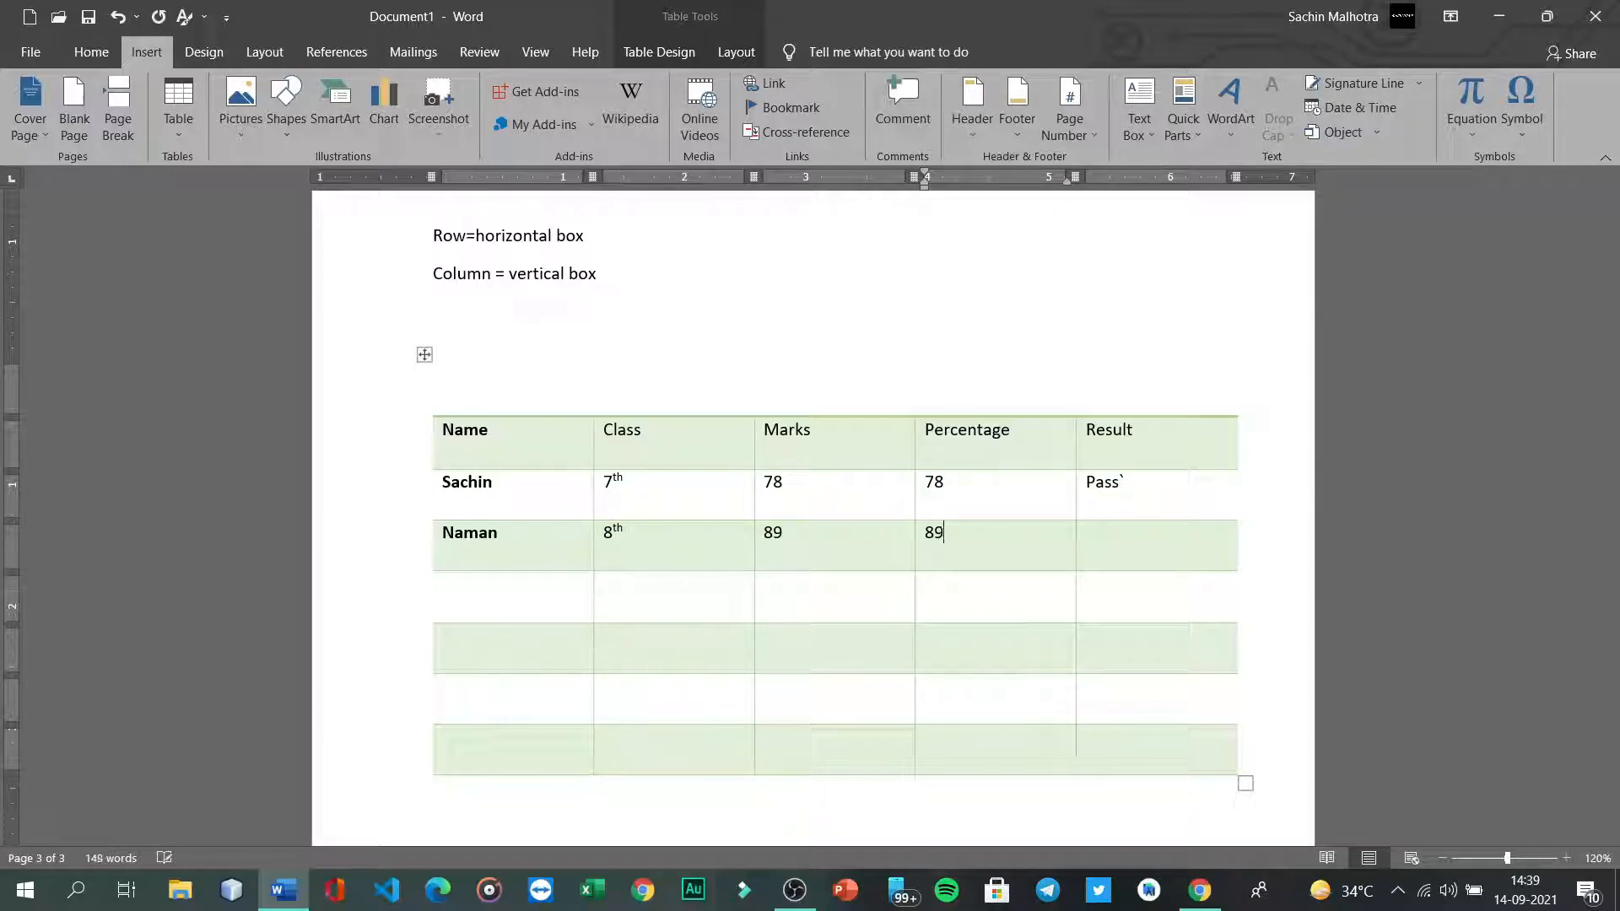
key("Tab")
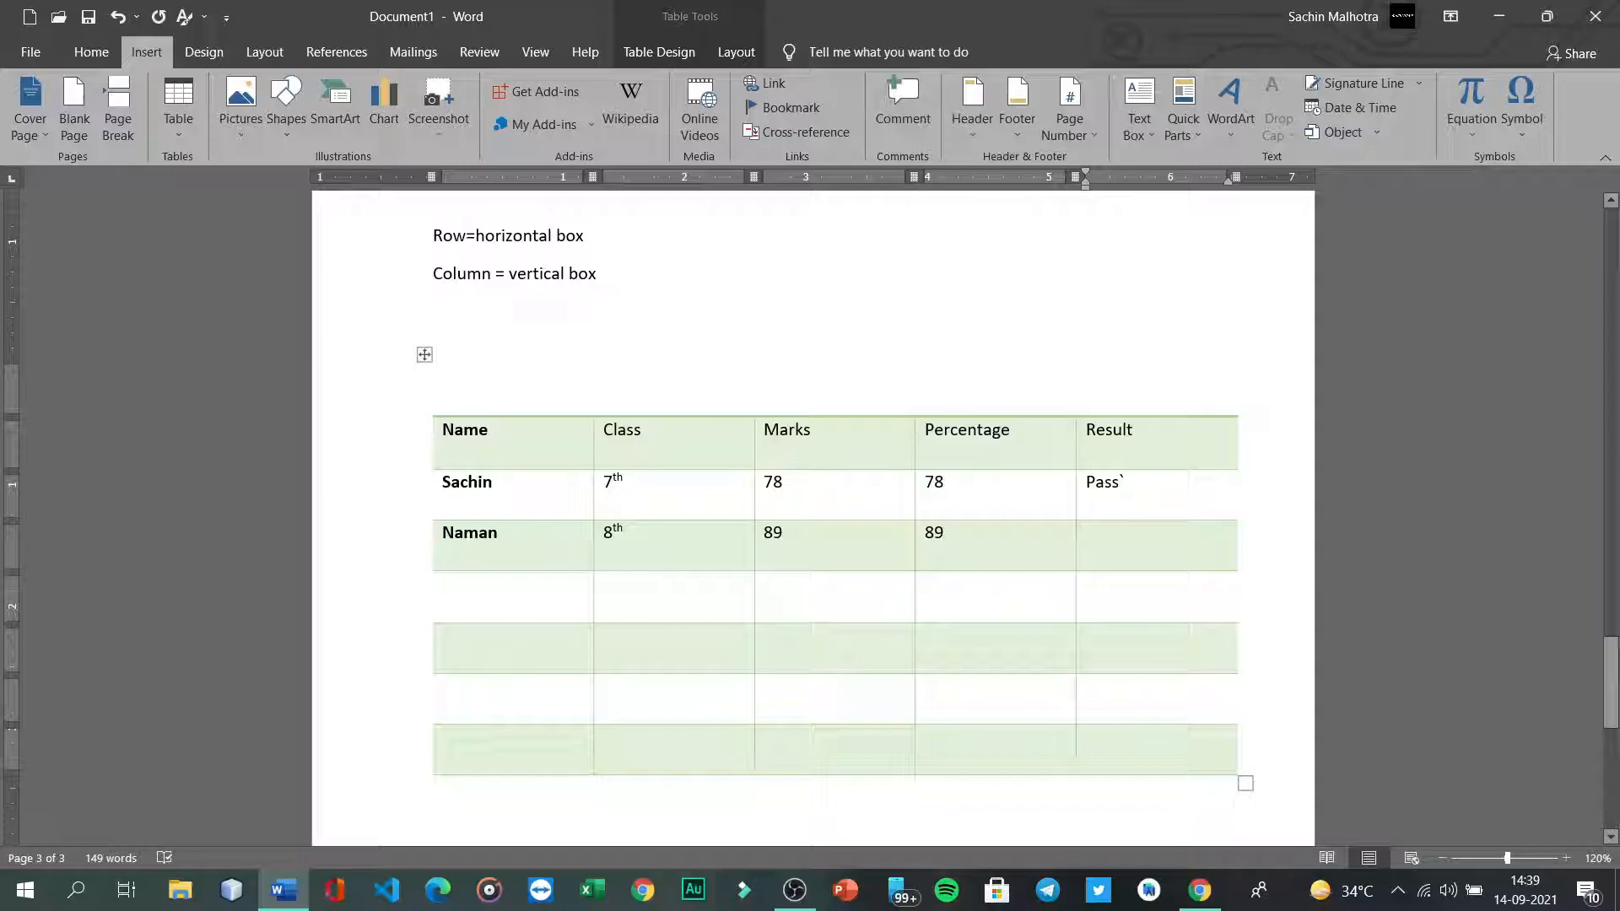
Step: Change the Marks column heading to Total Marks
left_click(764, 430)
type("Tital")
left_click(777, 430)
key("BackSpace")
type("otal")
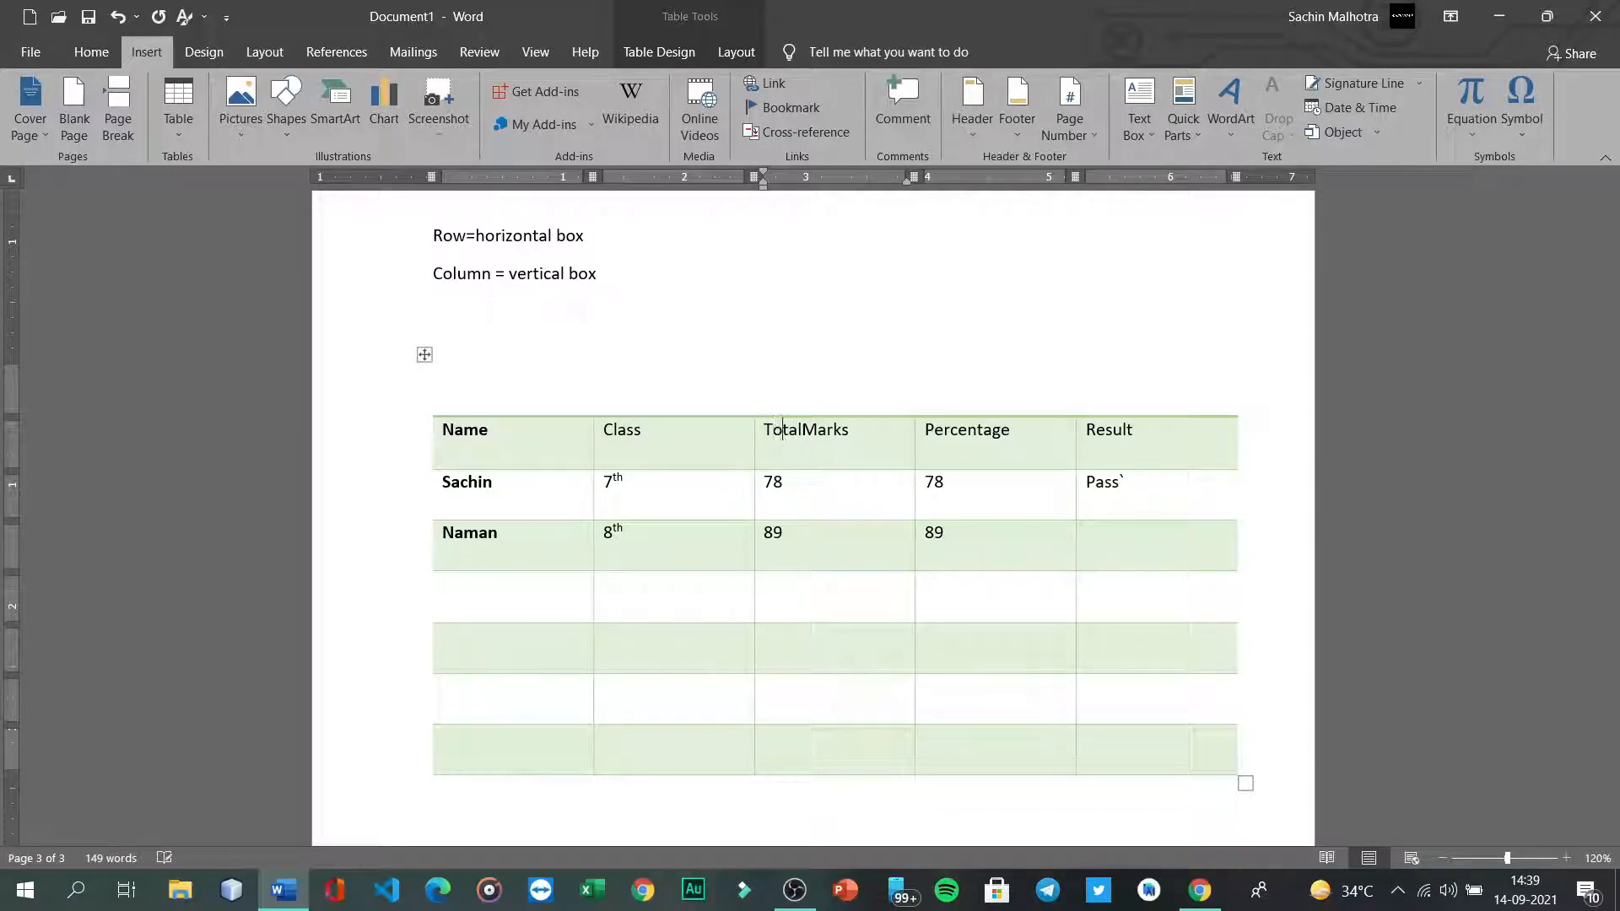
left_click(794, 430)
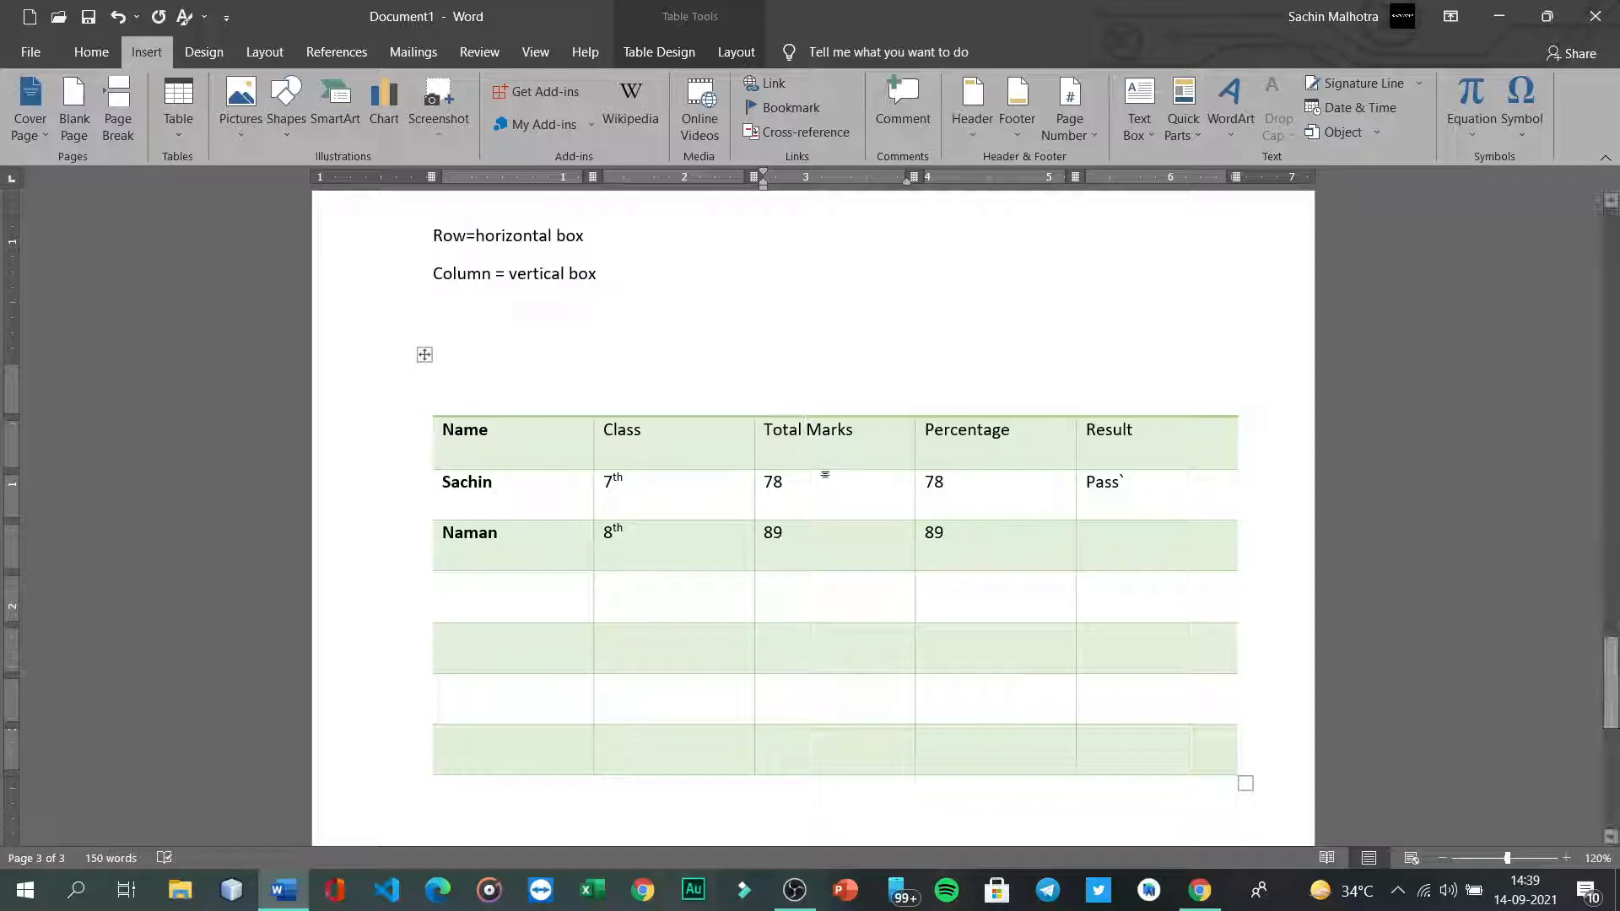
Step: Replace the Total Marks values with 456 for the first student and 478 for the second
left_click(782, 482)
key("BackSpace")
key("BackSpace")
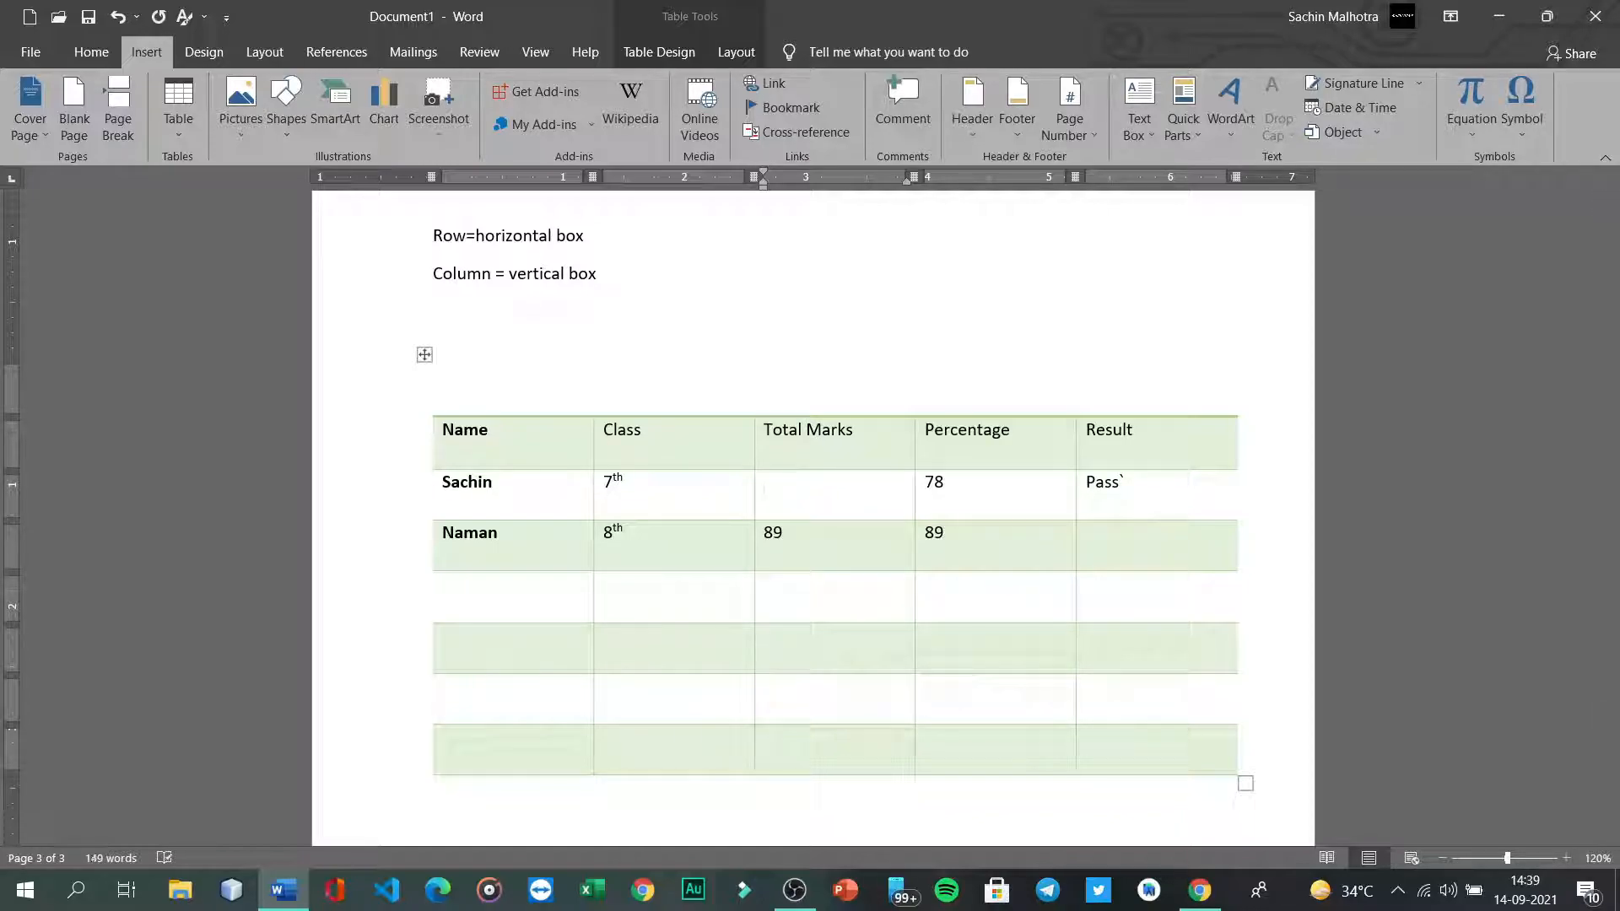
type("456")
left_click(783, 532)
key("BackSpace")
key("BackSpace")
type("5")
key("BackSpace")
type("4")
key("BackSpace")
type("478")
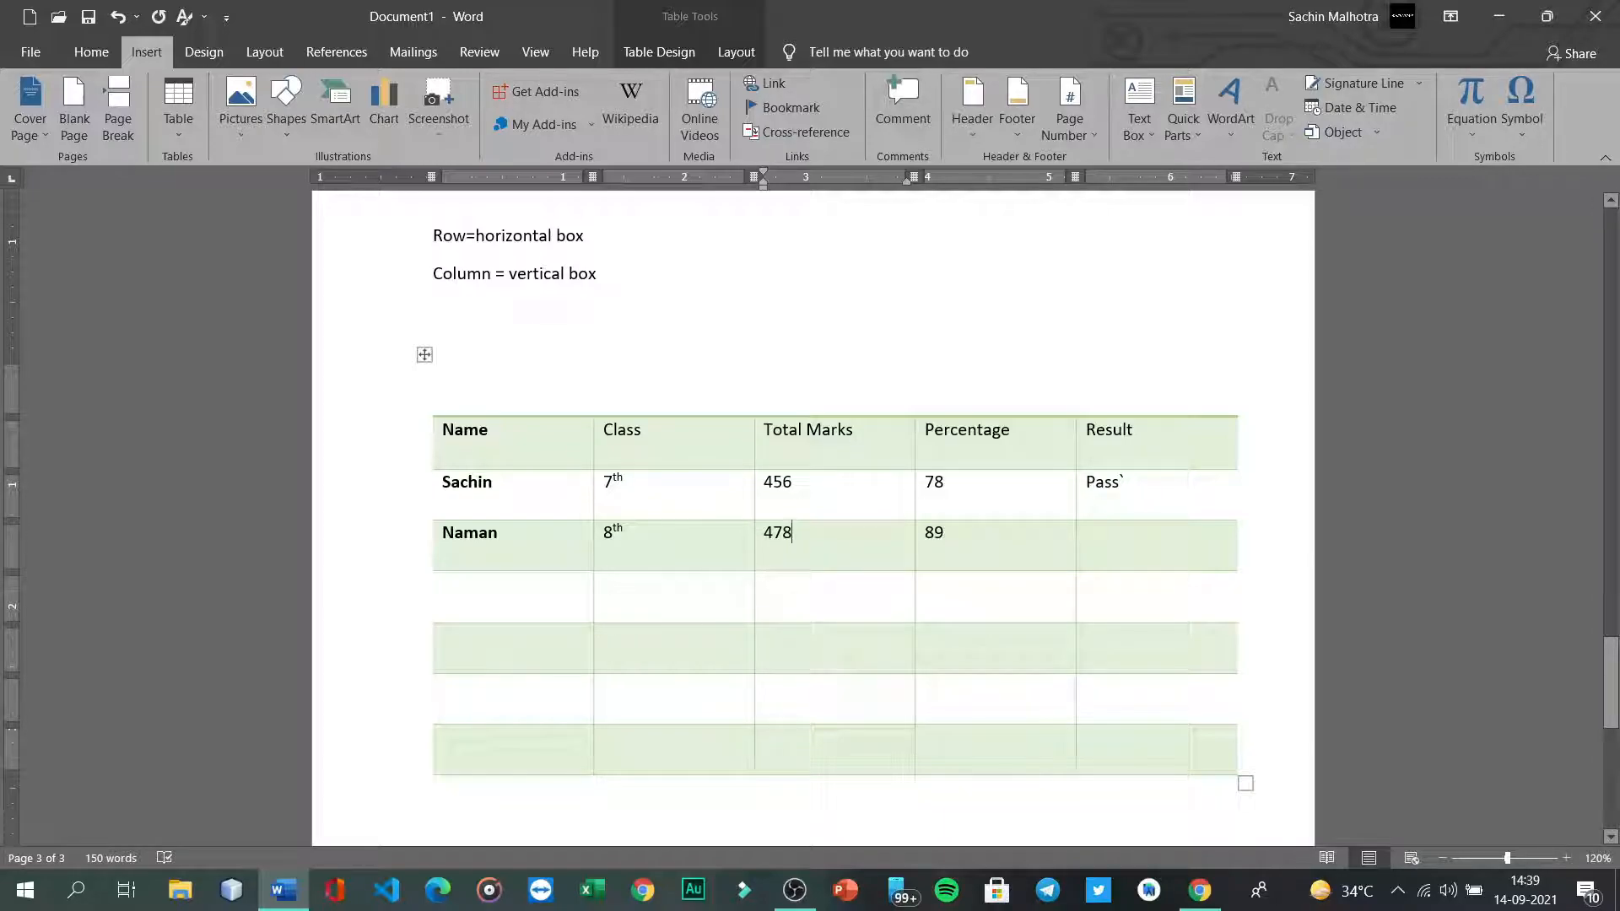
Step: Enter pass in the Result cell of the second student's row
left_click(1096, 533)
type("pass")
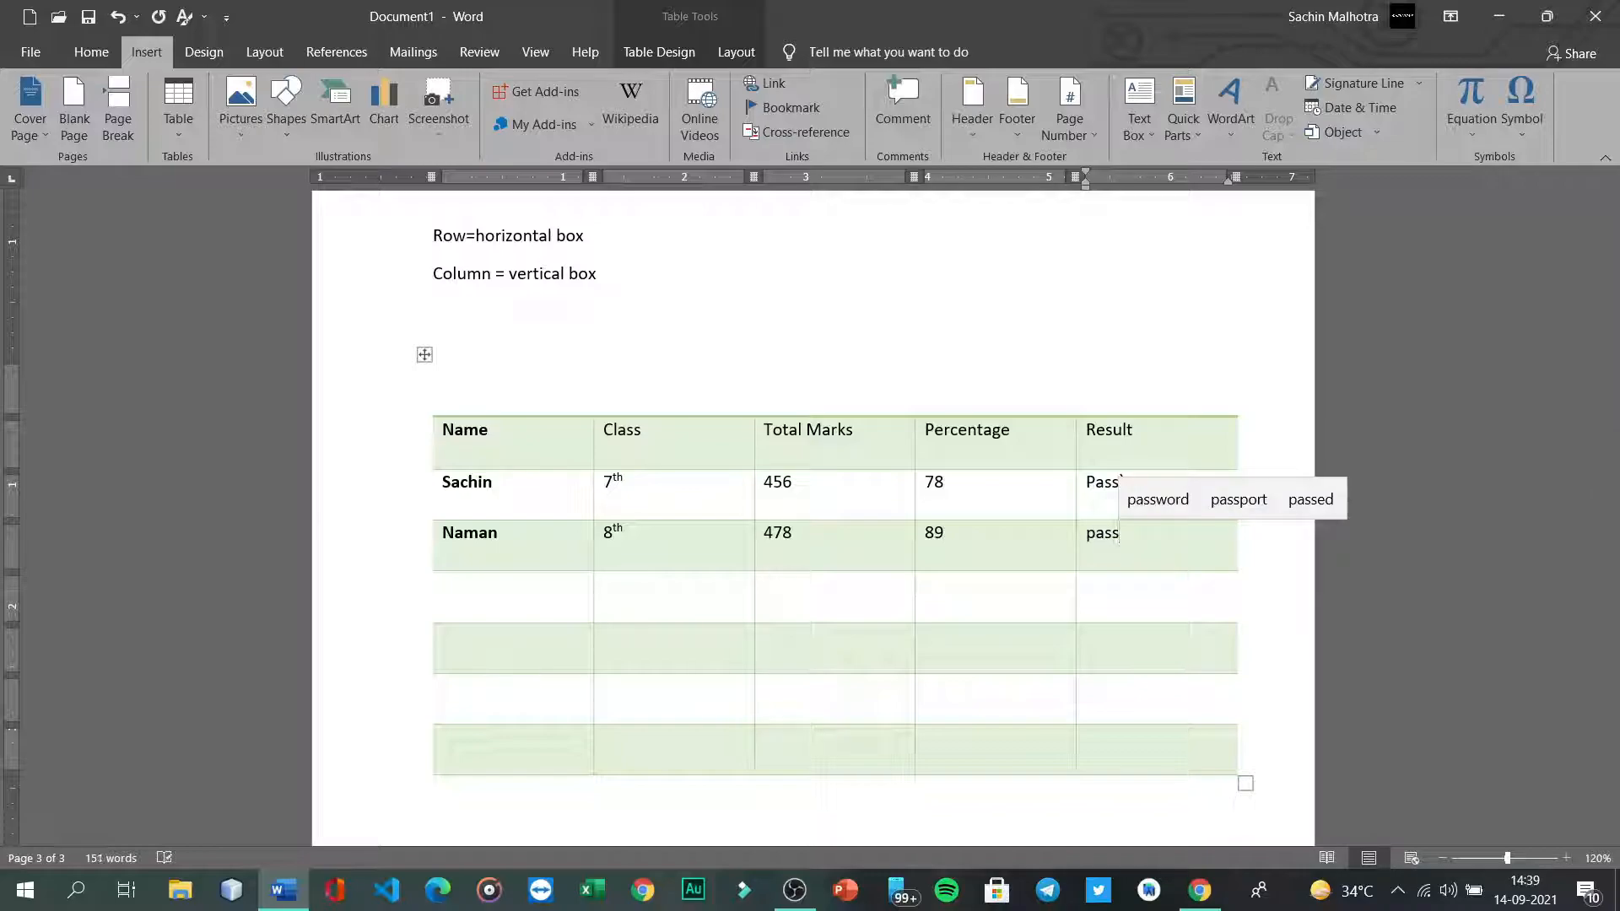
scroll(922, 575, "down", 3)
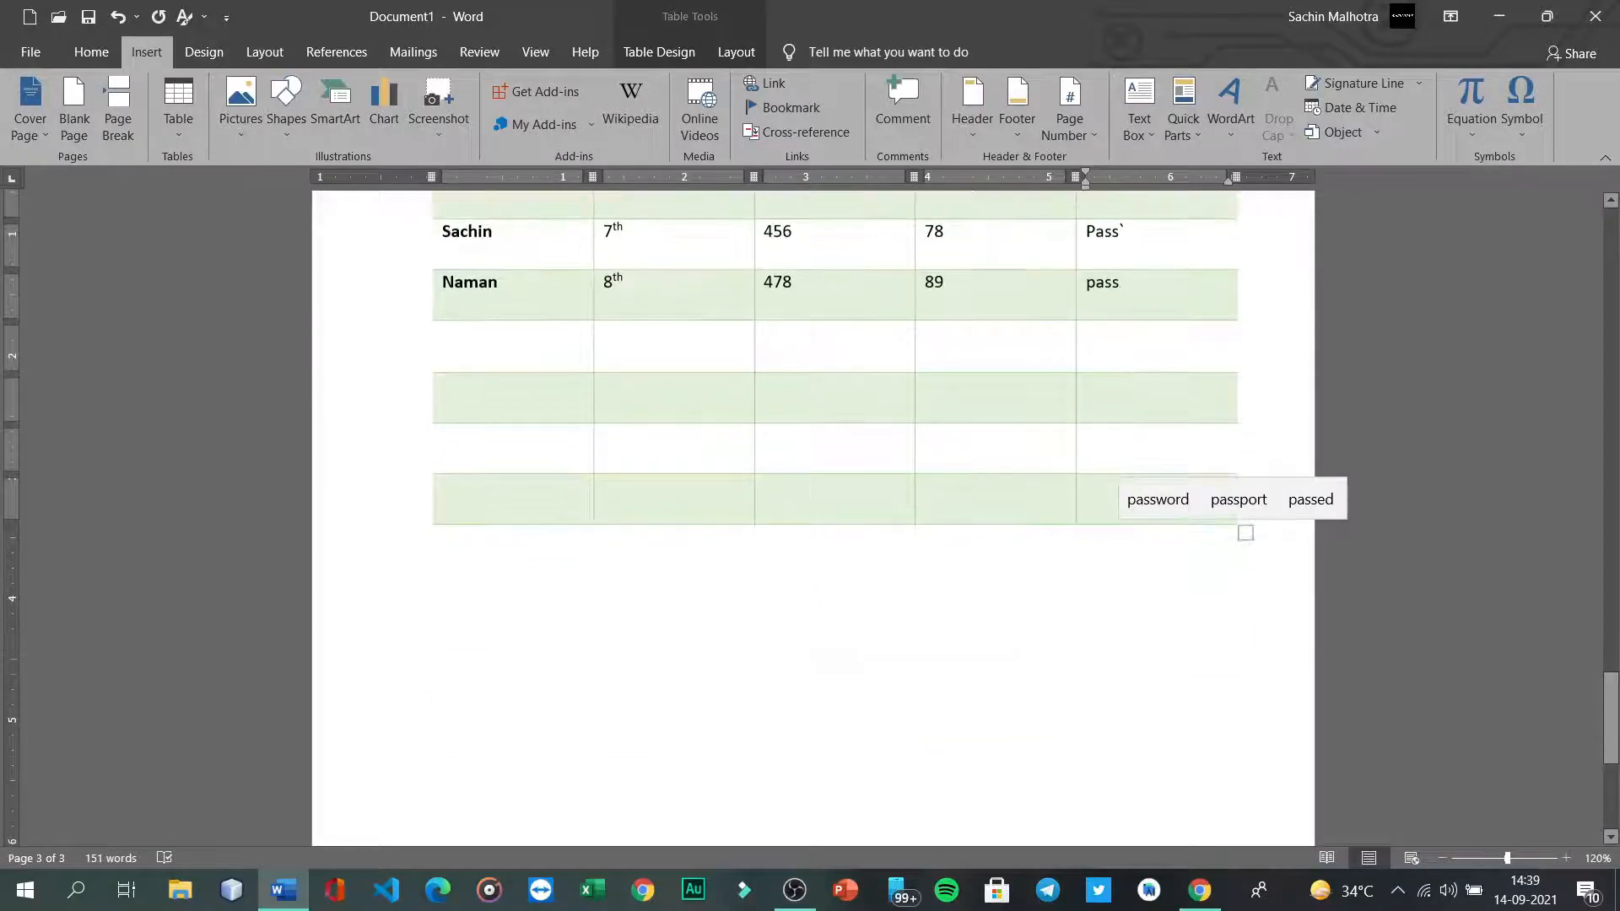
scroll(835, 506, "up", 3)
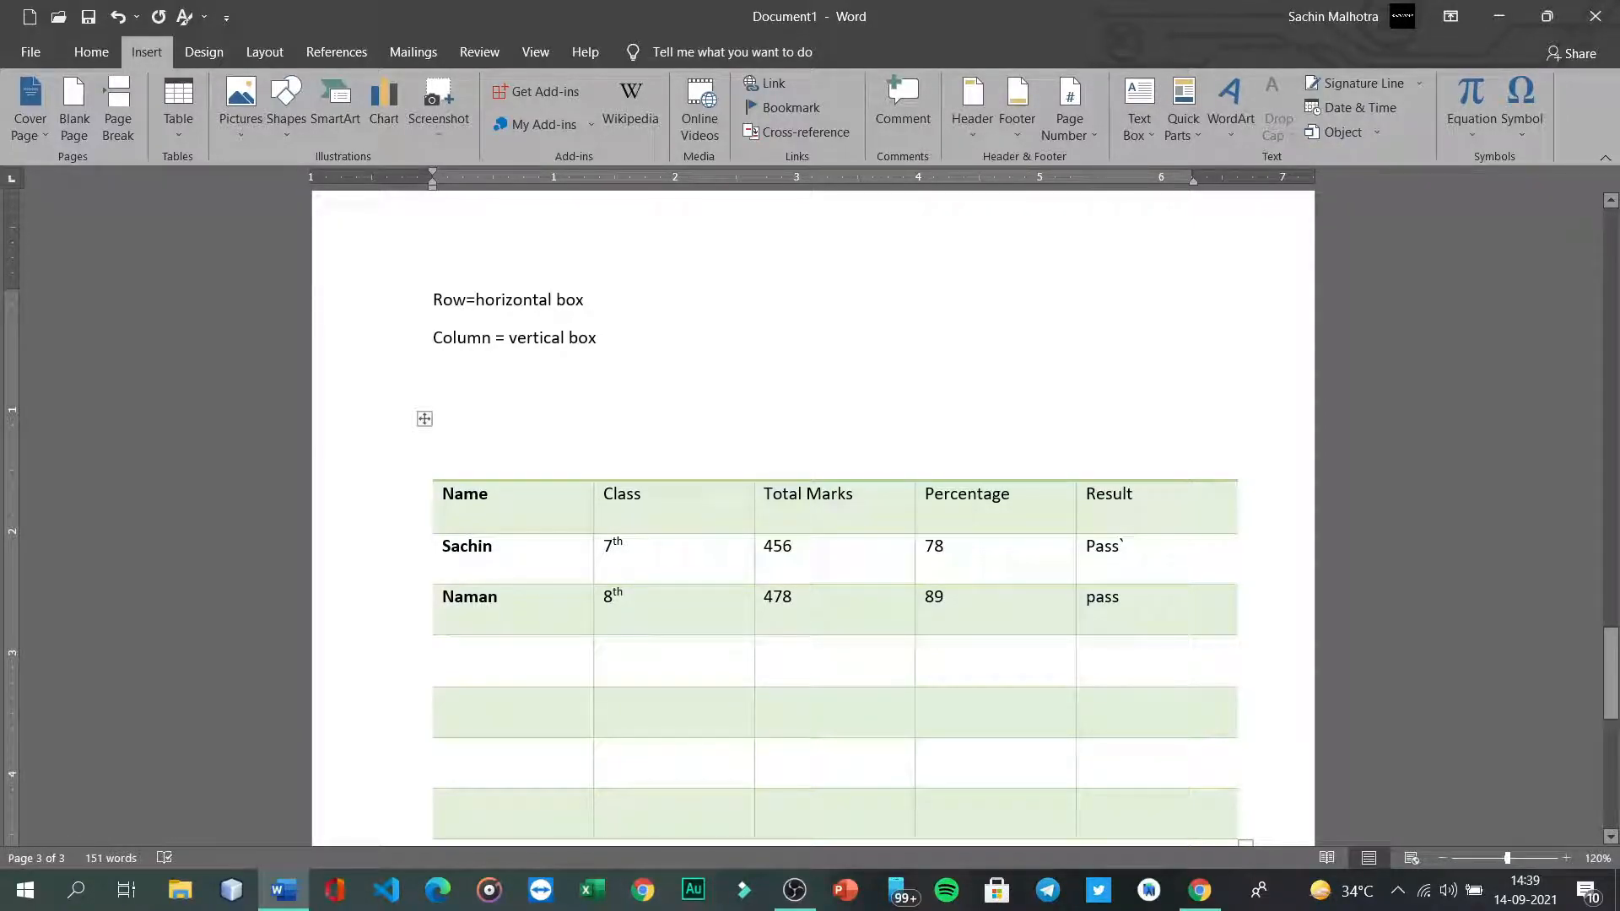
Step: Center the text in the header row and the two filled student rows of the table
left_click_drag(437, 493, 437, 599)
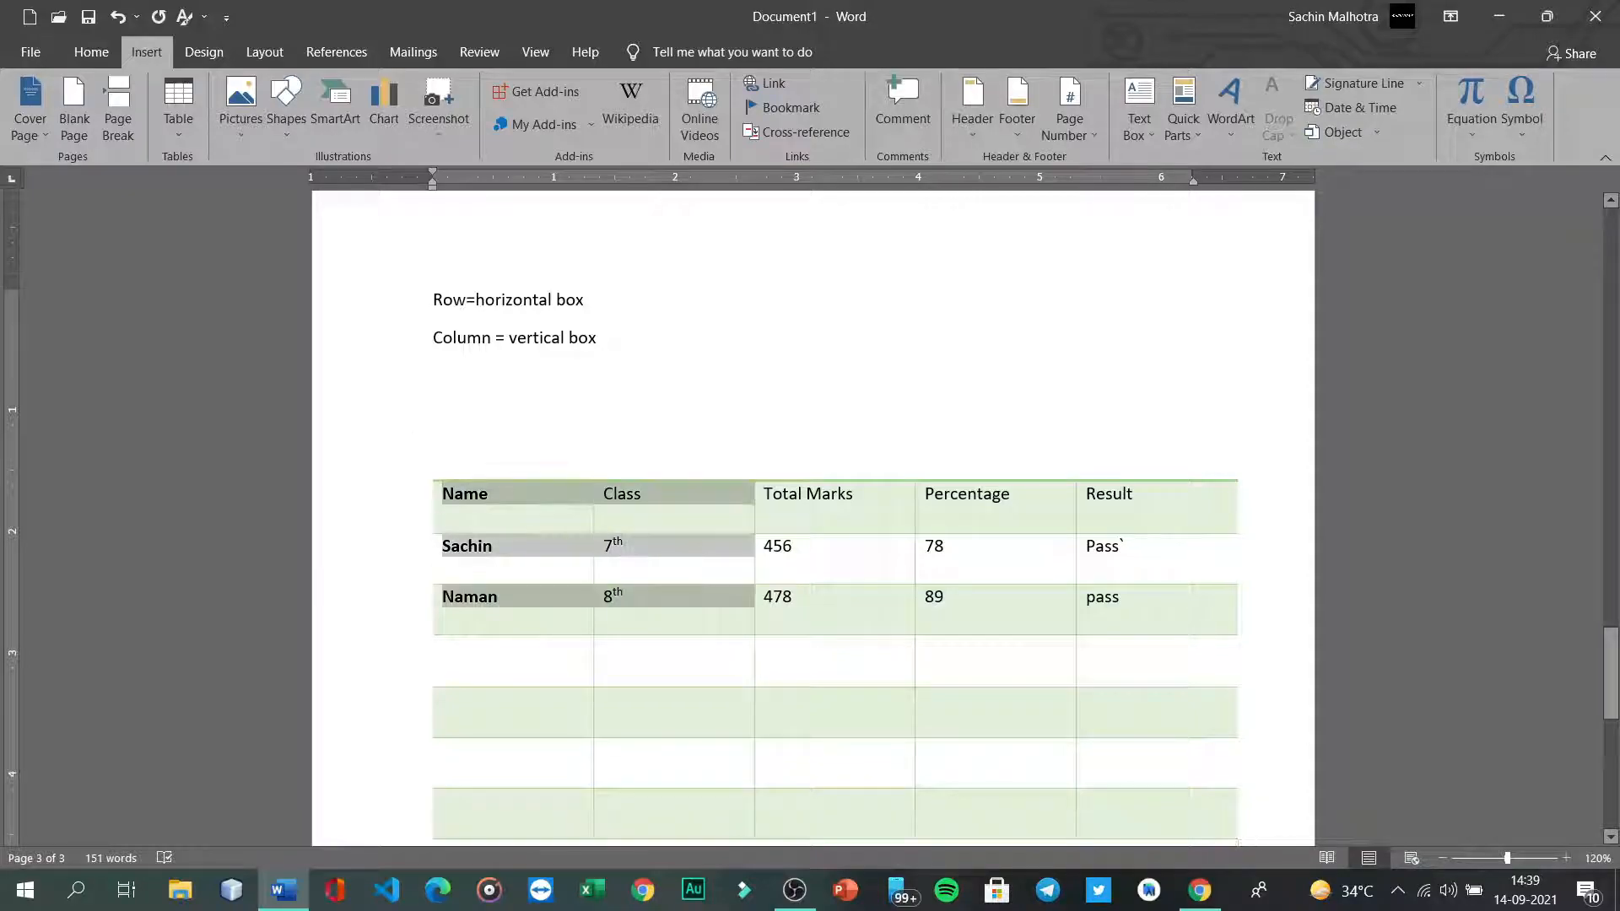
left_click_drag(1131, 599, 1149, 600)
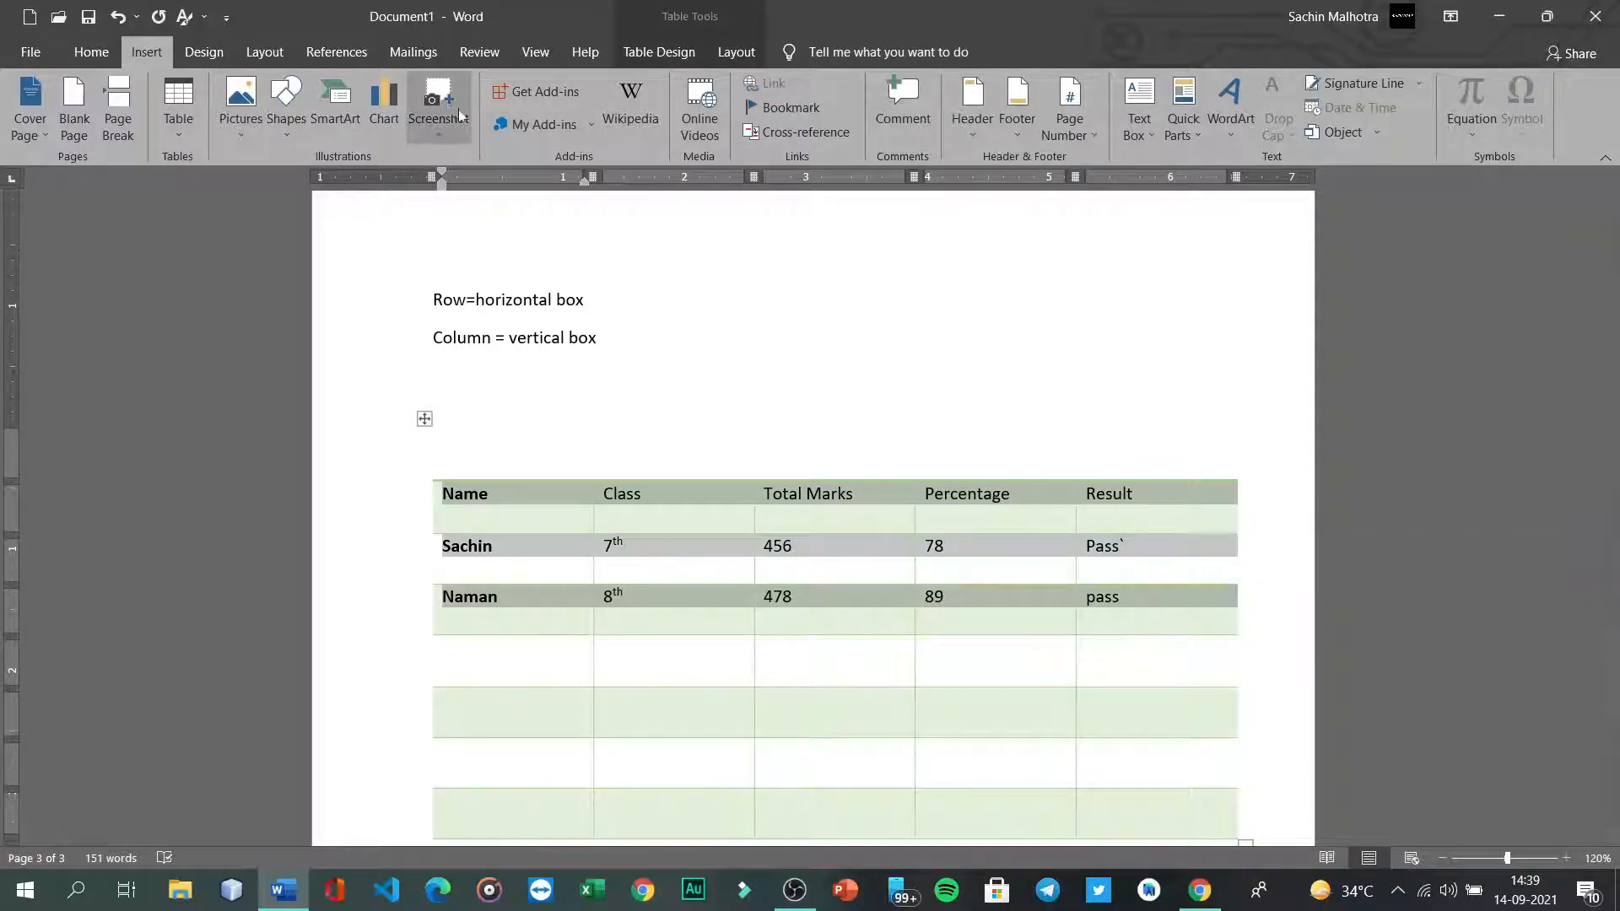
left_click(91, 51)
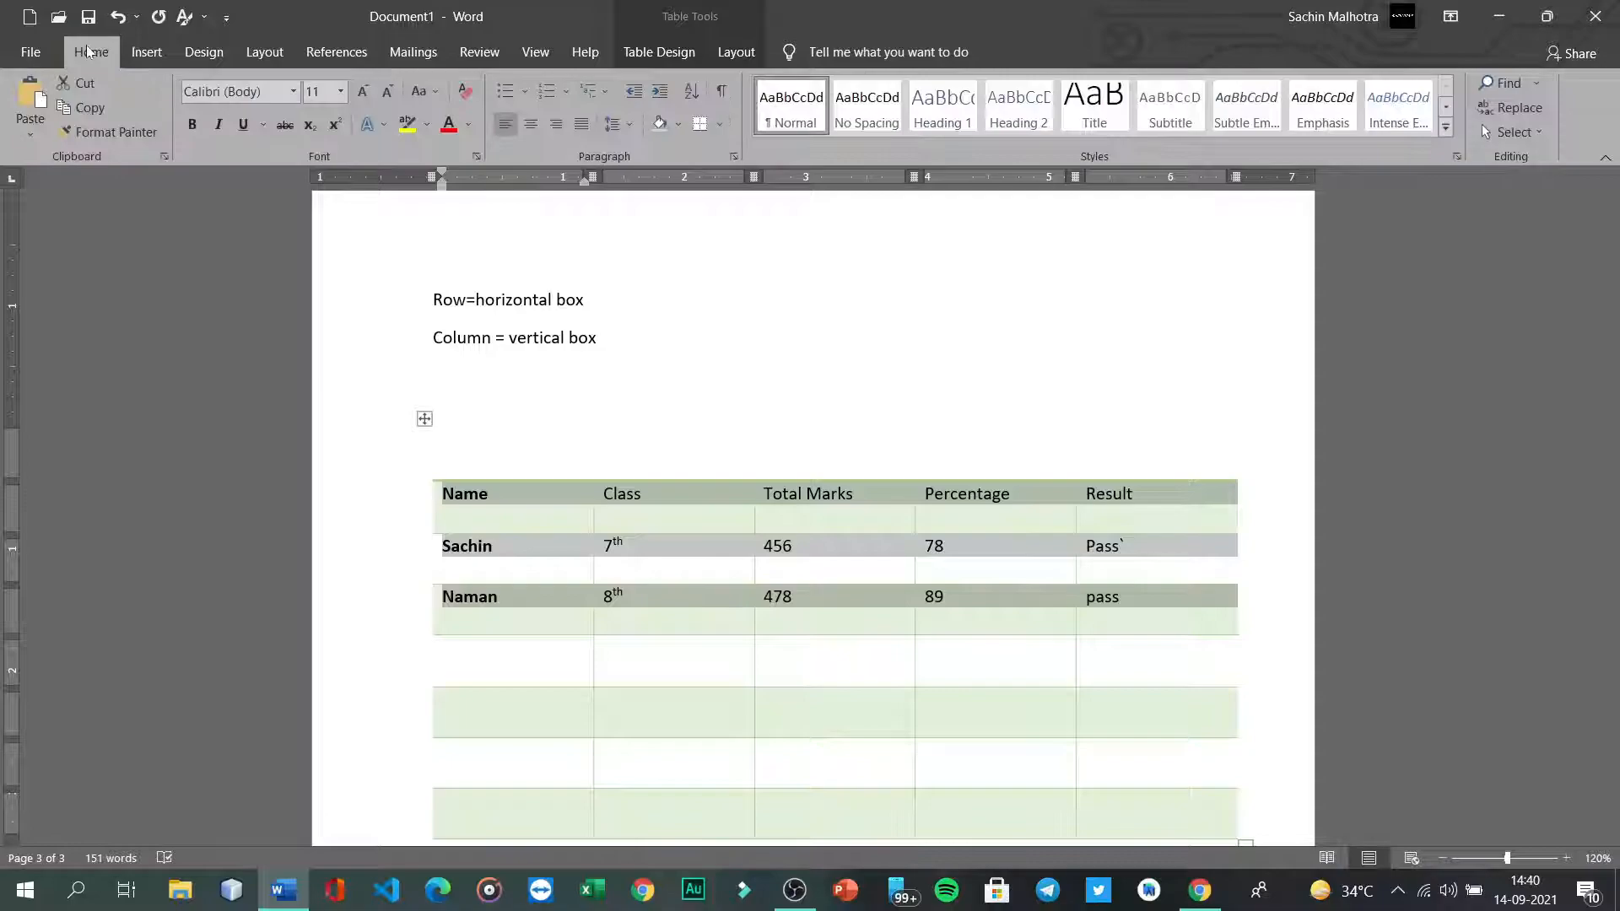
left_click(531, 125)
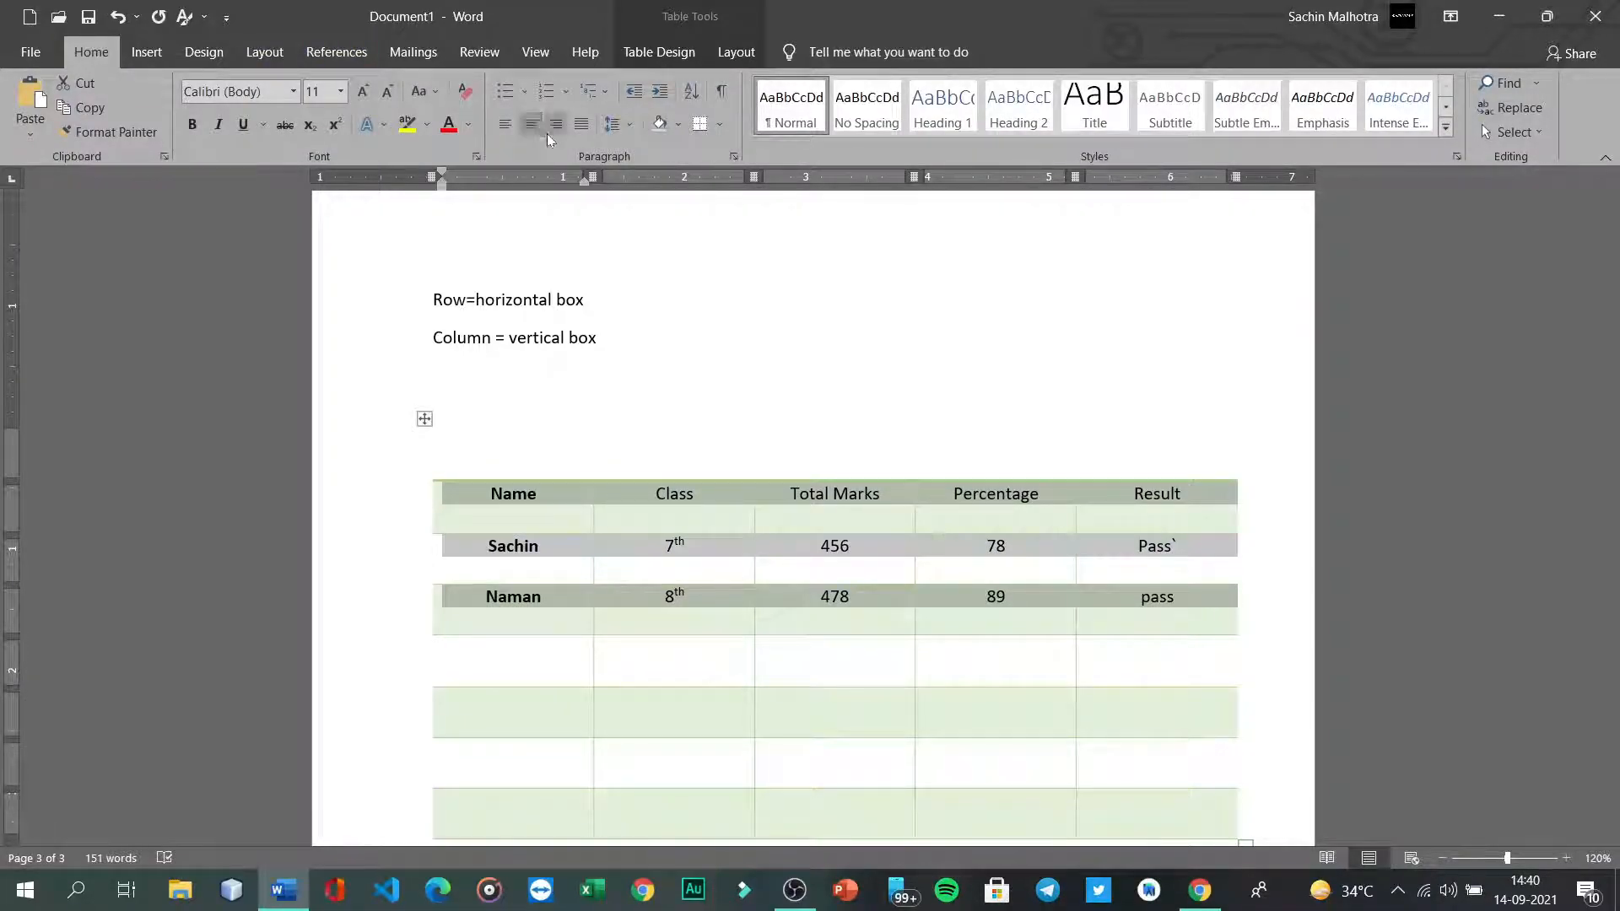
left_click(584, 300)
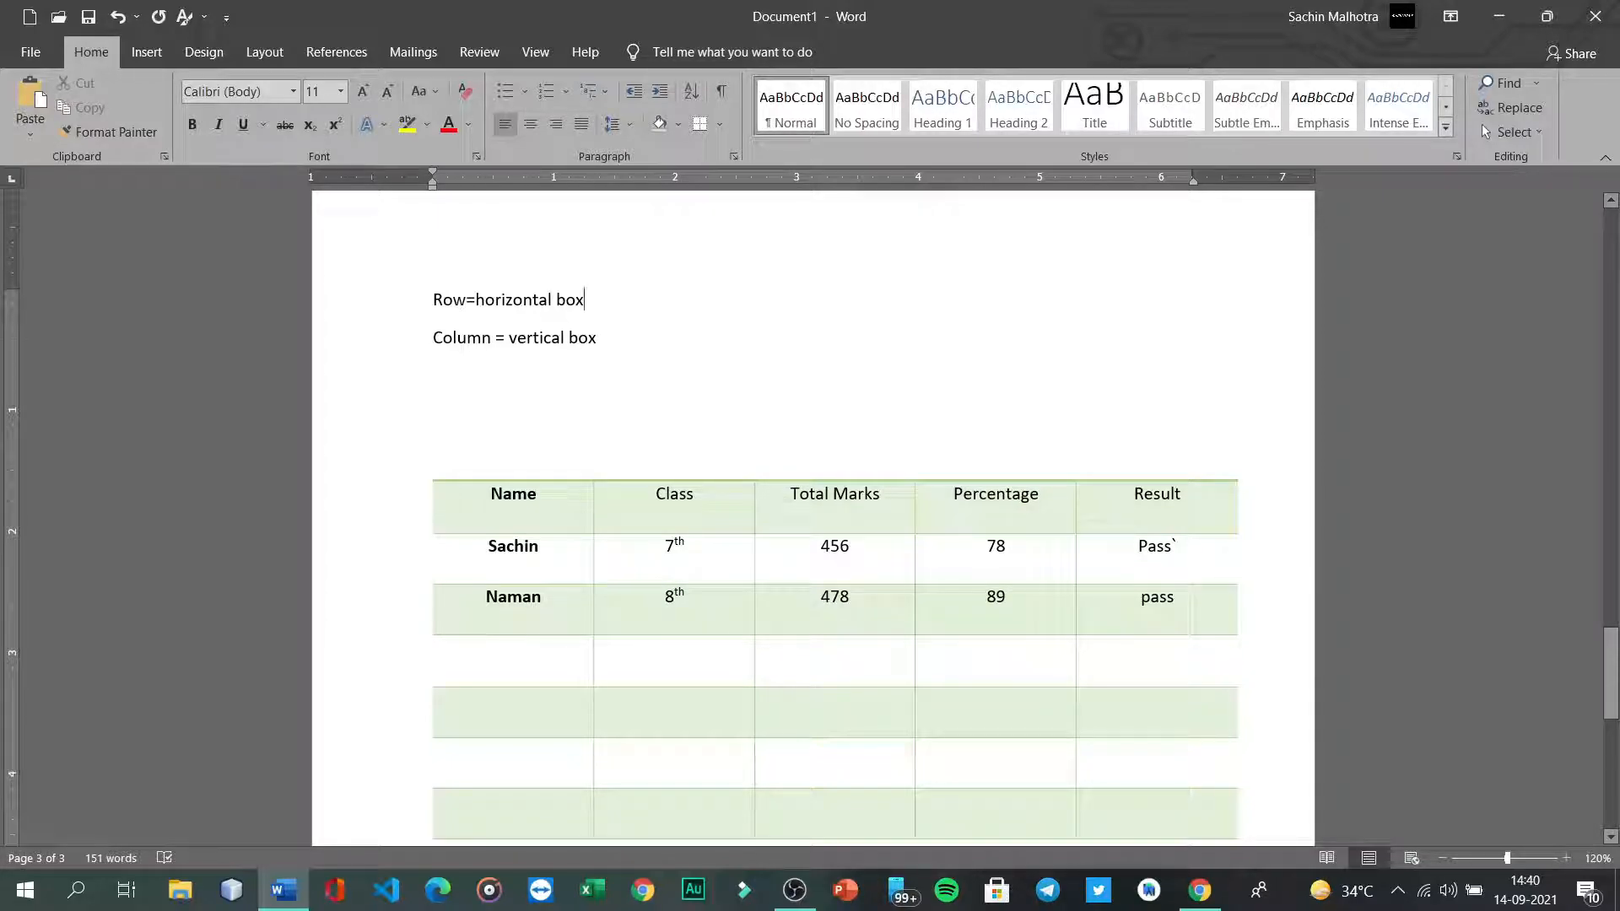
Step: Place the text cursor on the empty line below the table
left_click(146, 49)
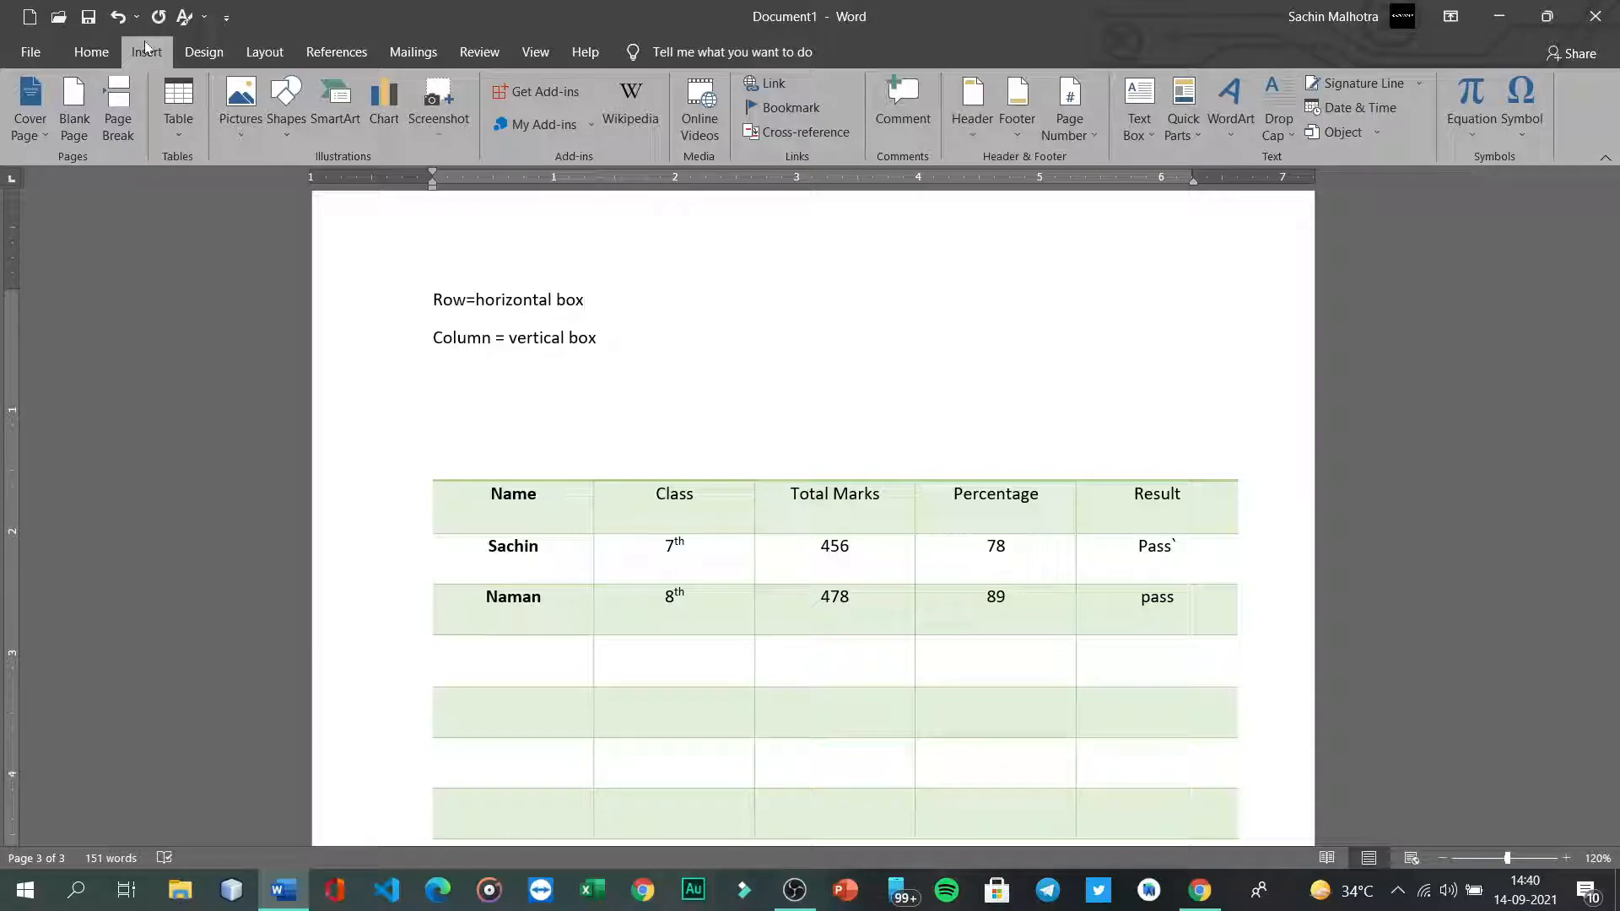
scroll(835, 506, "down", 4)
key("Down")
key("Down")
key("Down")
key("Down")
key("Down")
key("Down")
key("Down")
key("Down")
key("Down")
key("Down")
key("Up")
key("Up")
key("Up")
key("Up")
key("Up")
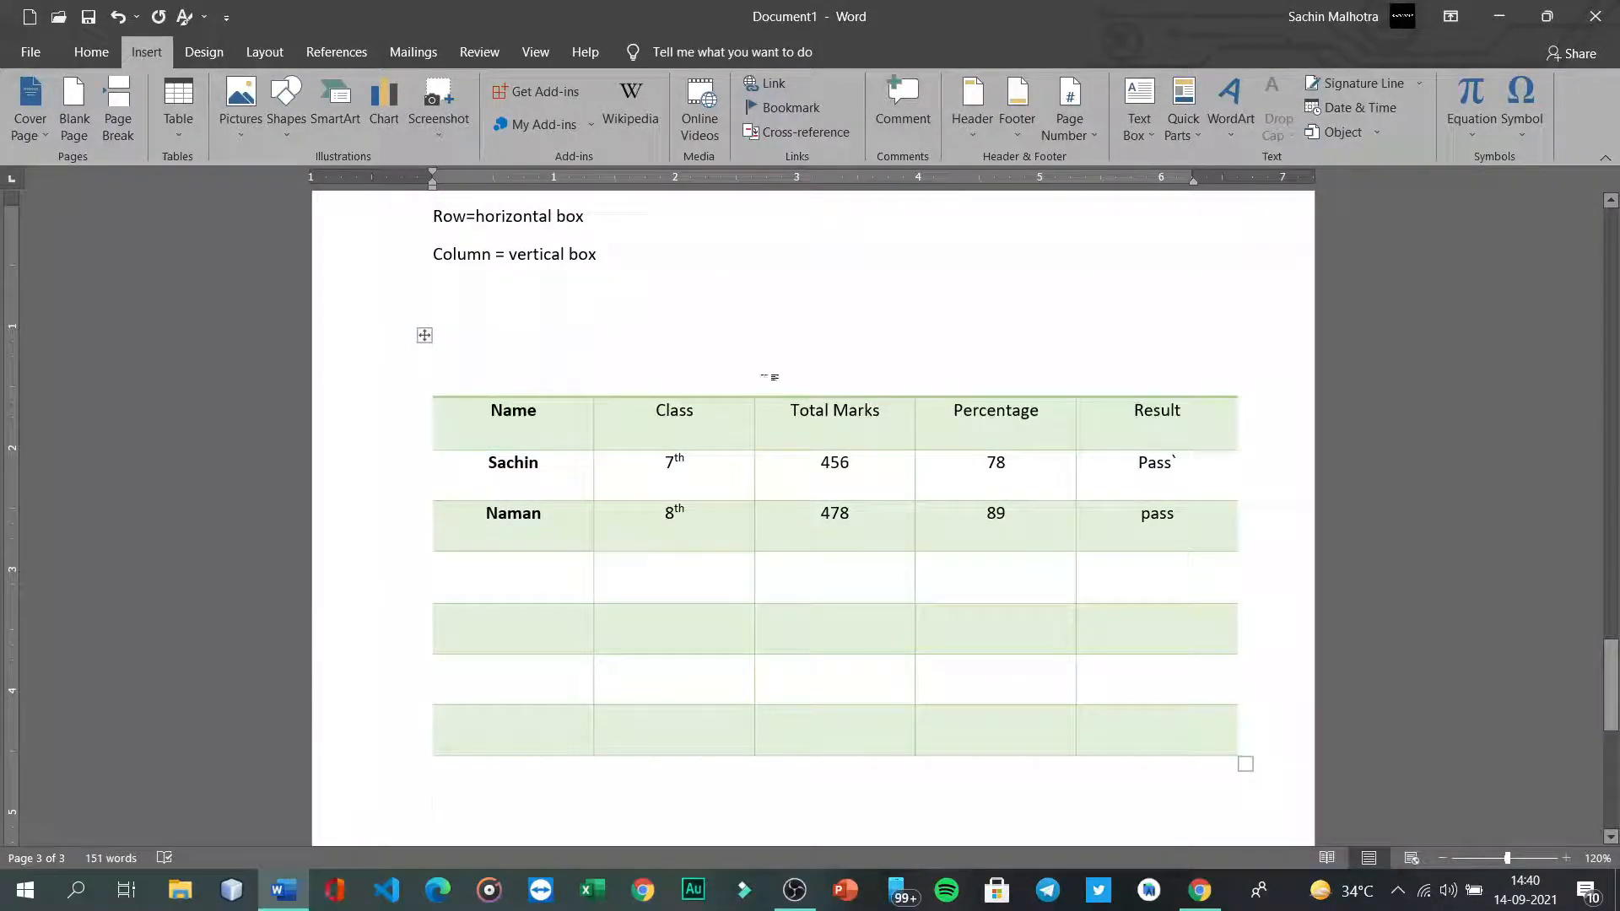
scroll(771, 376, "down", 3)
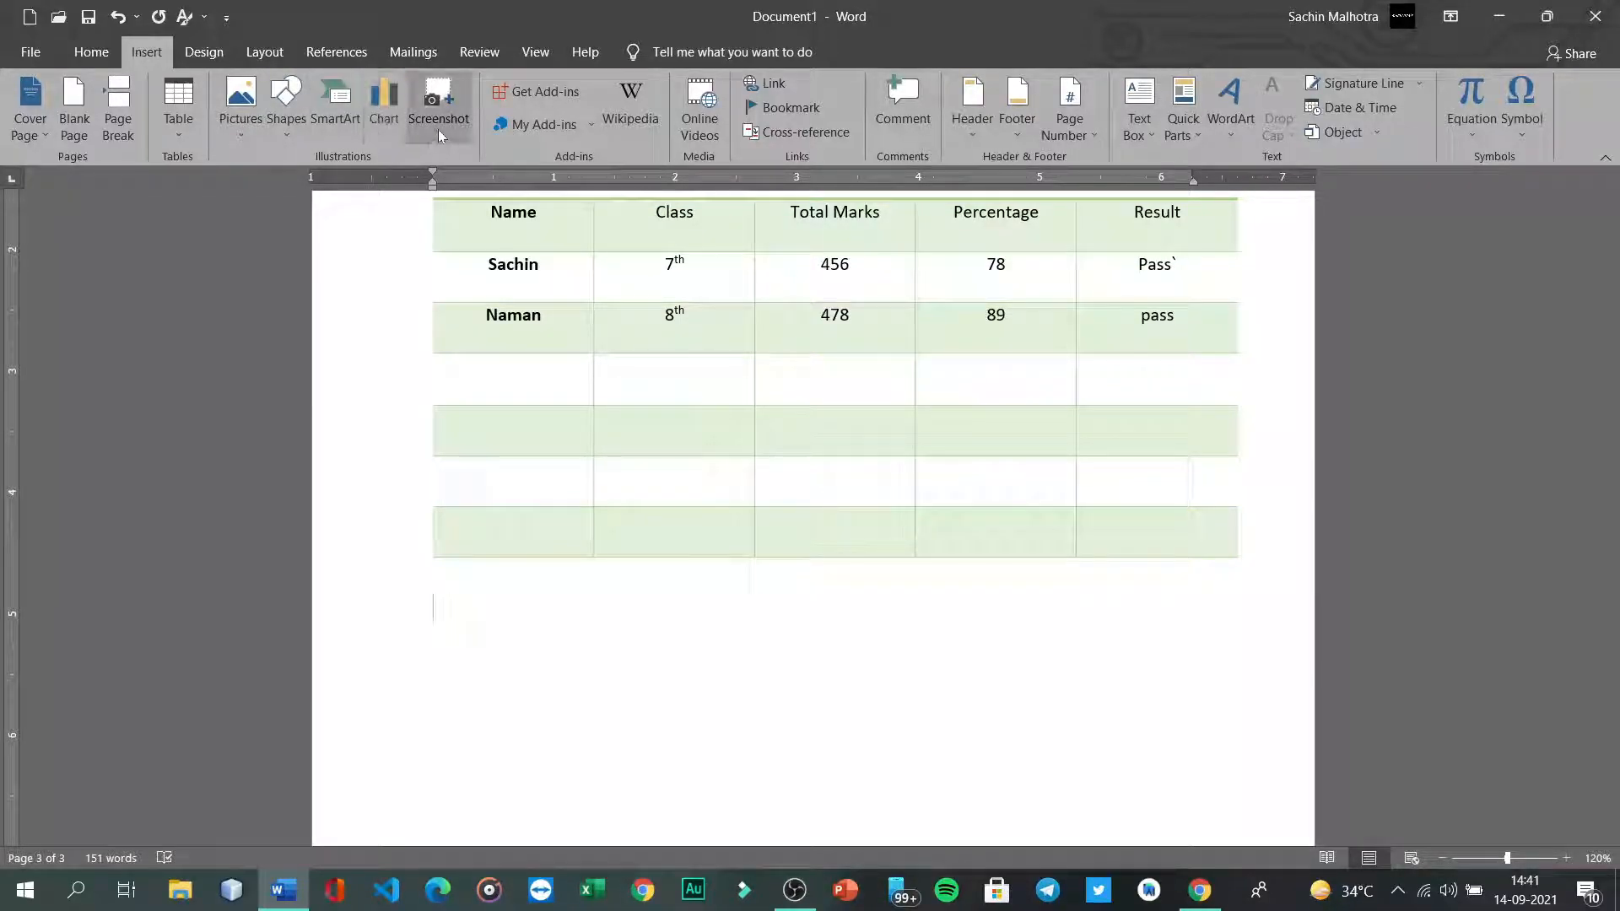
Step: Insert the picture "first" from this device's Pictures folder and enlarge it to about 2.3 inches wide
left_click(245, 131)
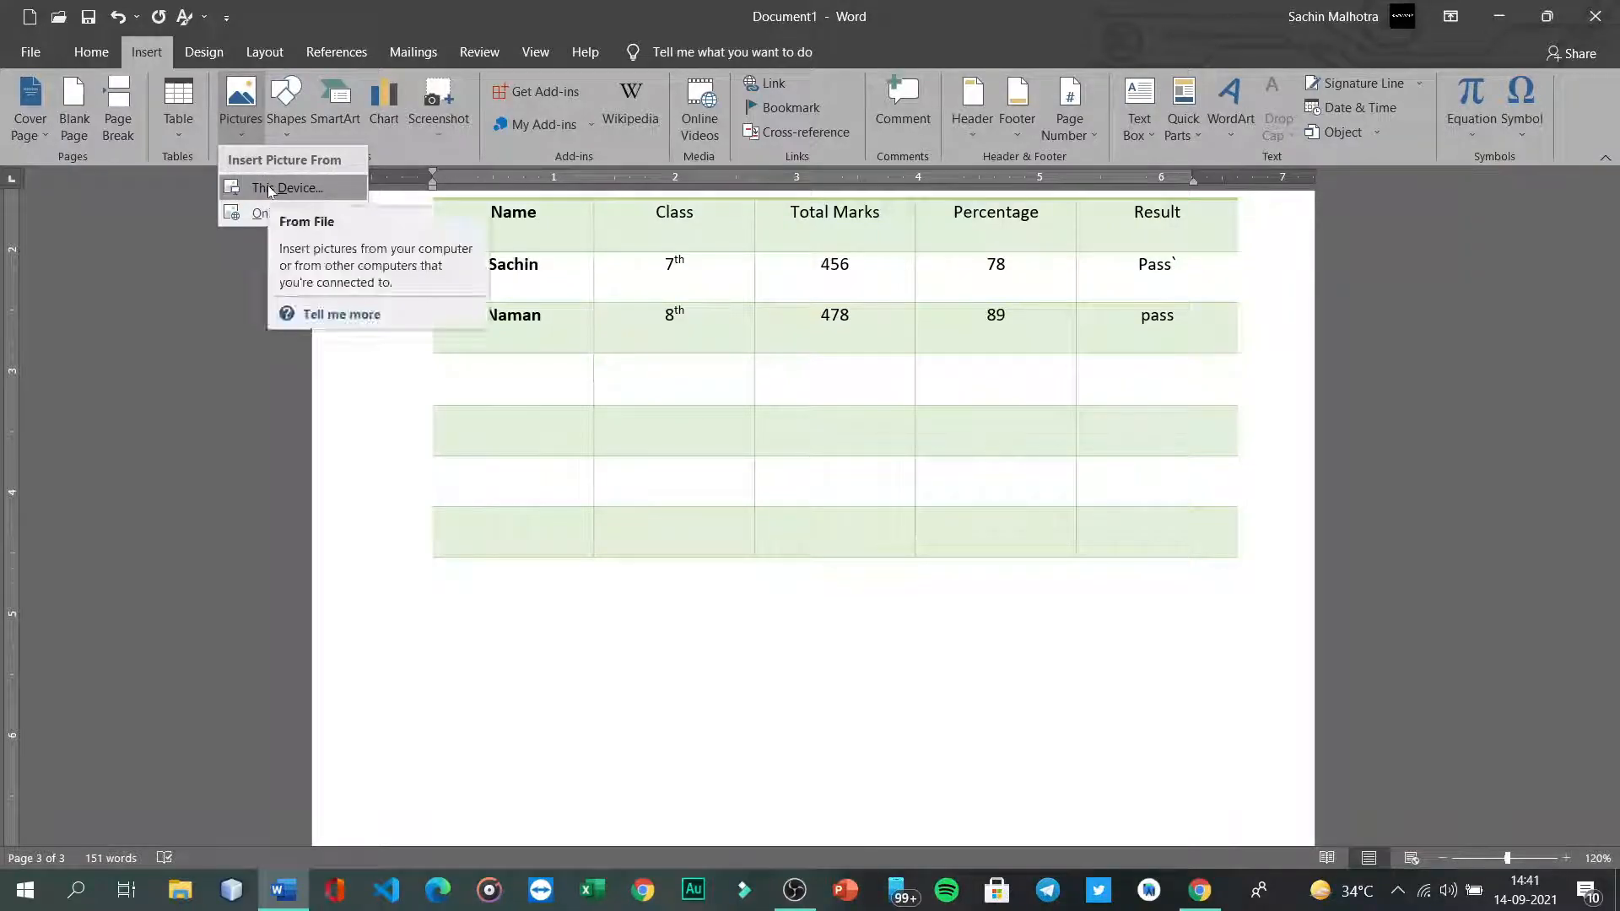
left_click(314, 187)
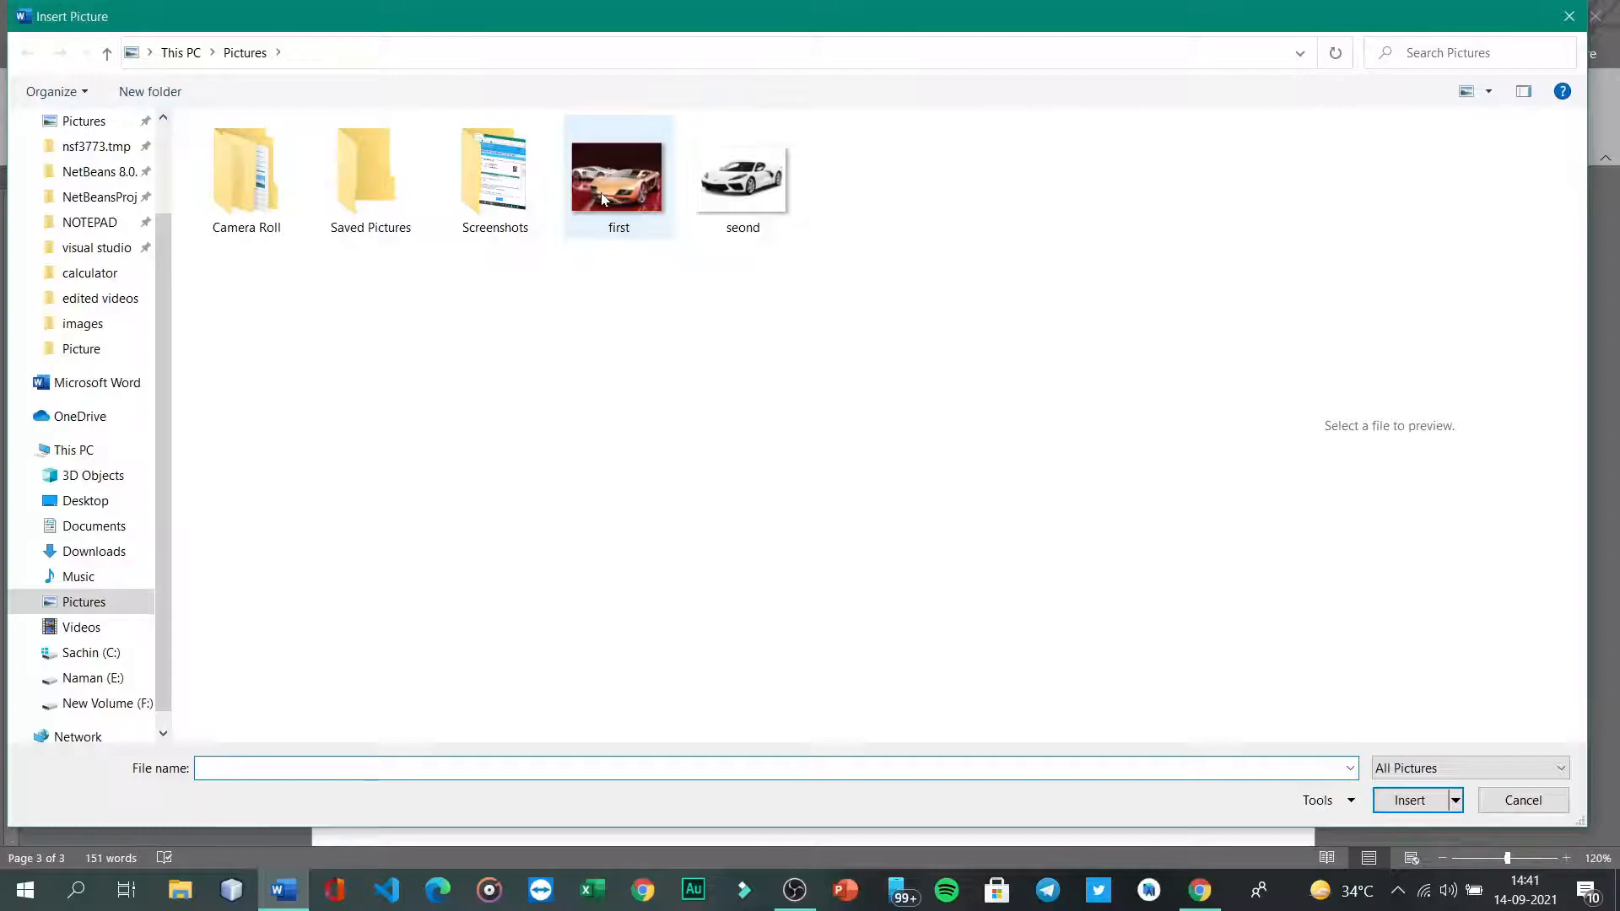
left_click(601, 192)
left_click(1402, 798)
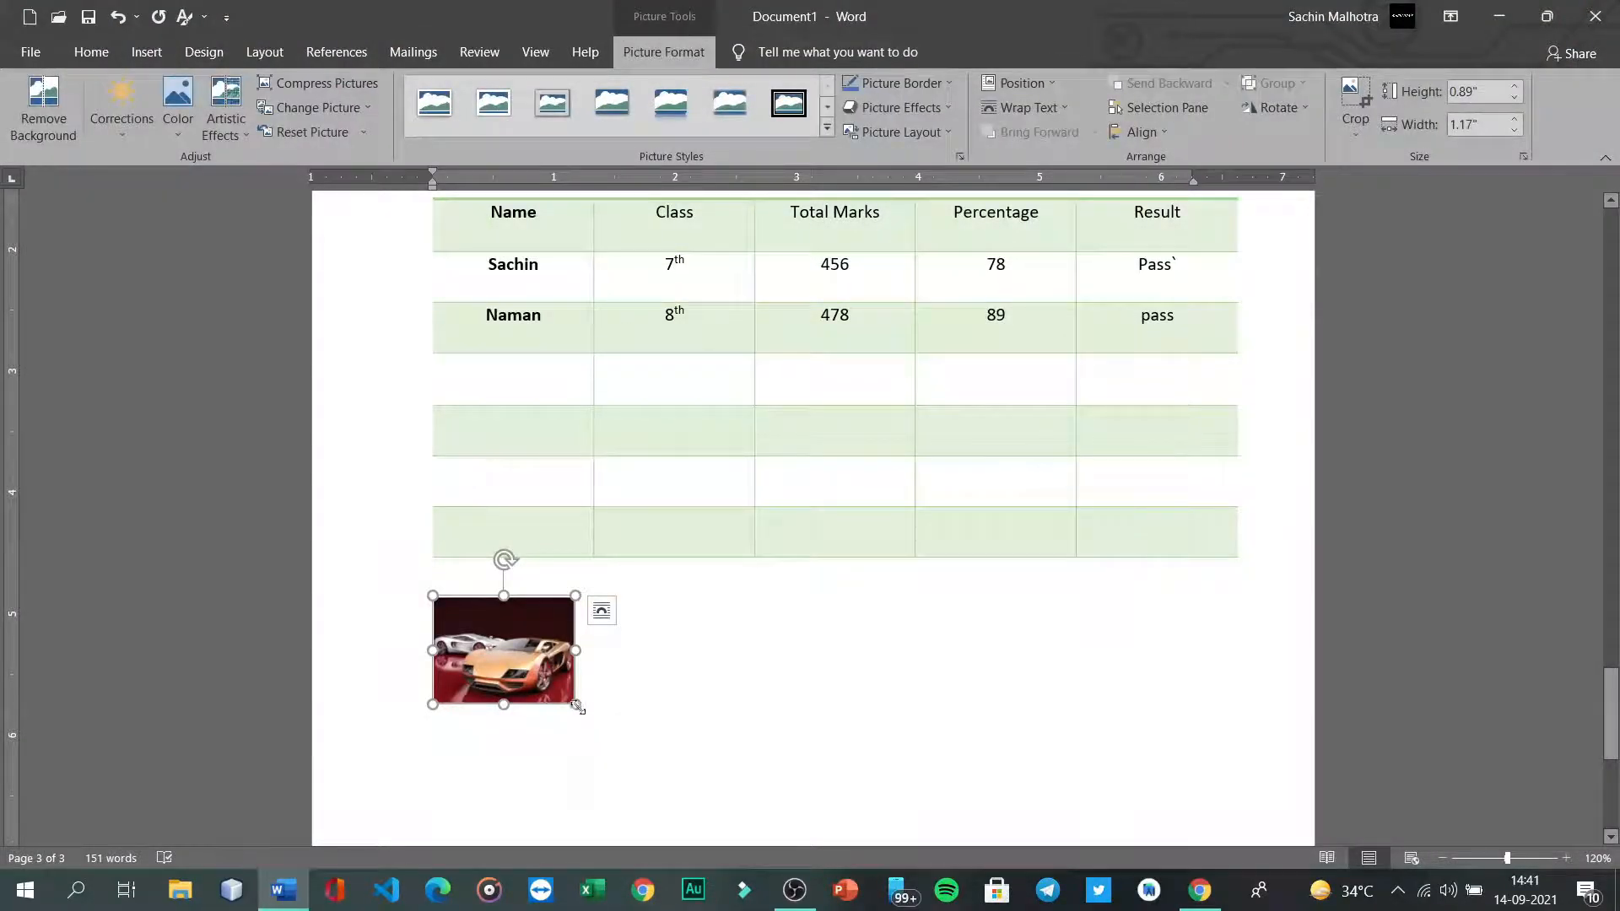
left_click_drag(575, 705, 719, 813)
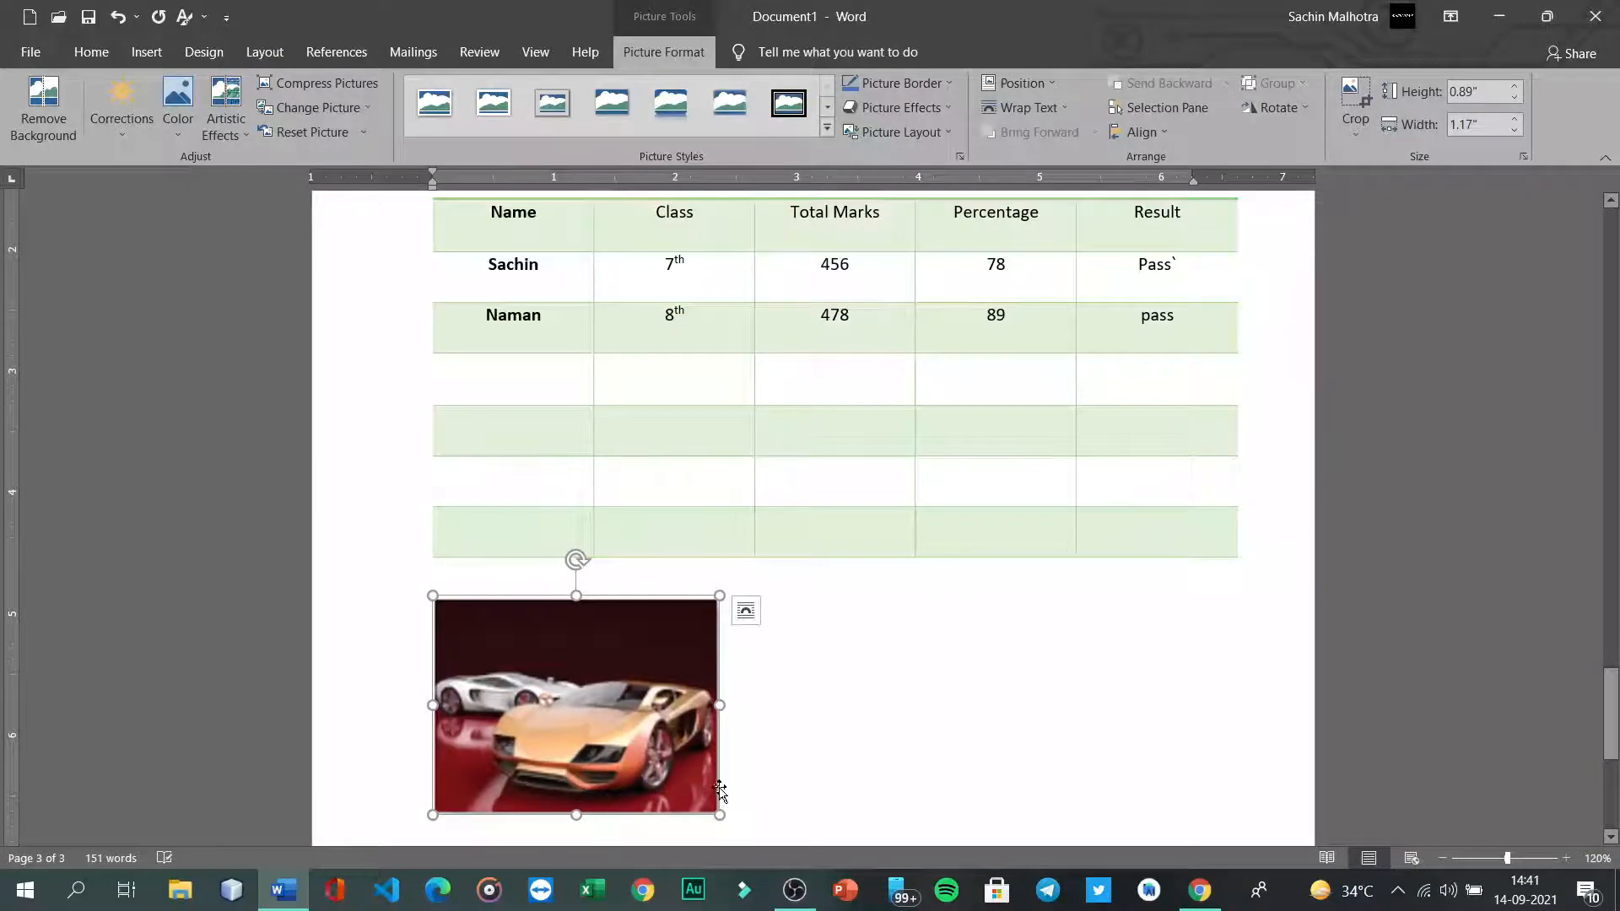
Step: Start a new line below the inserted car picture
left_click(784, 764)
scroll(784, 764, "down", 3)
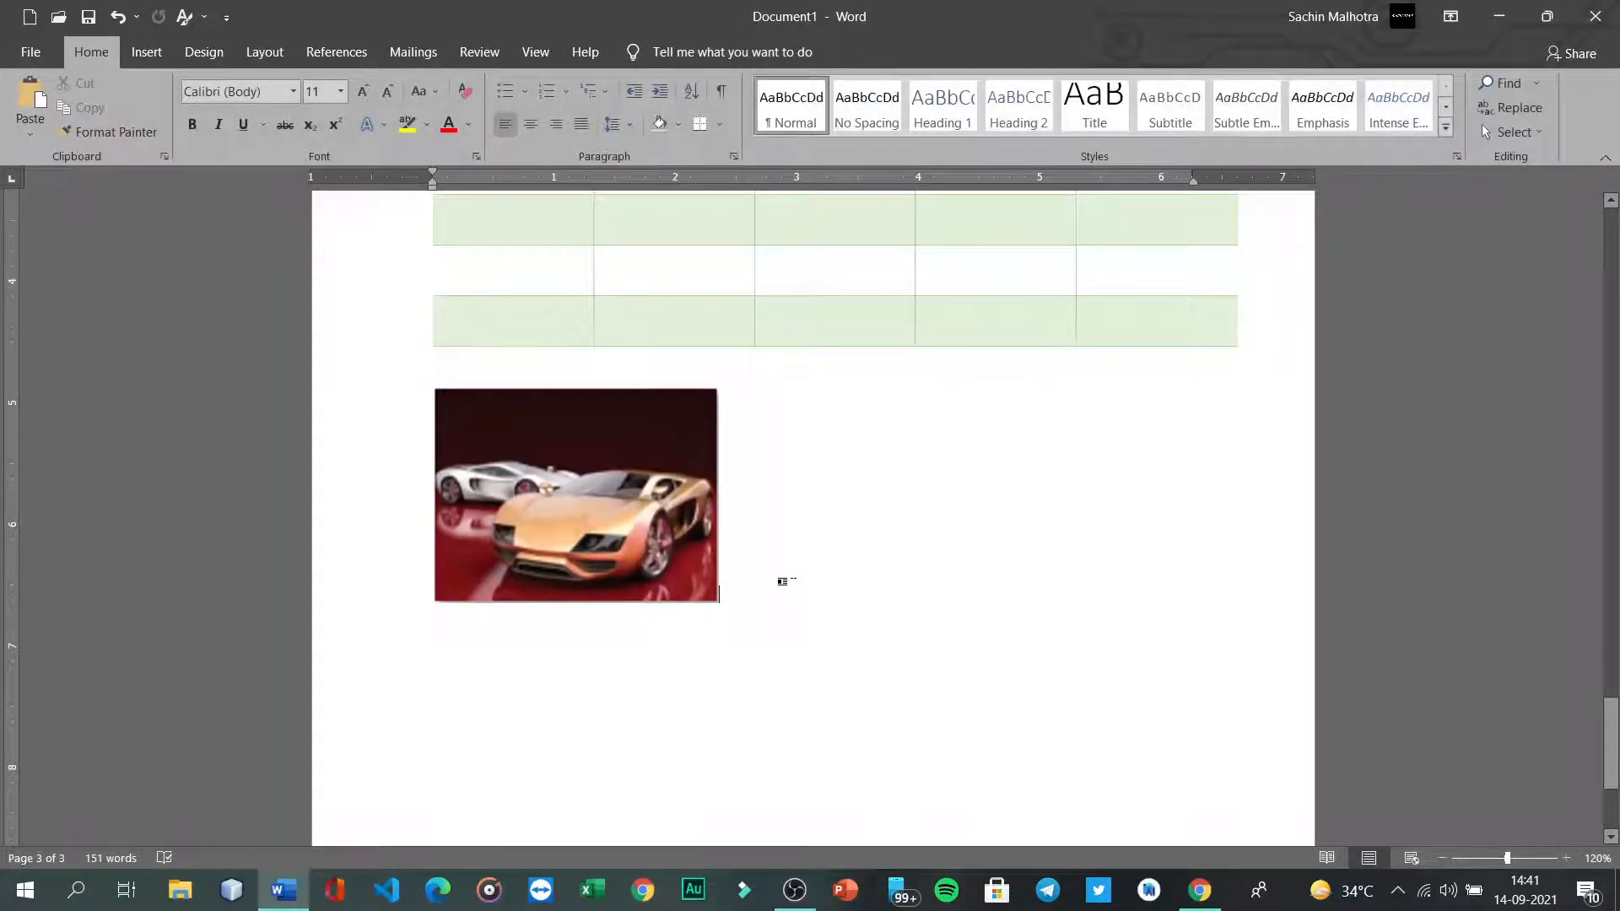
key("Return")
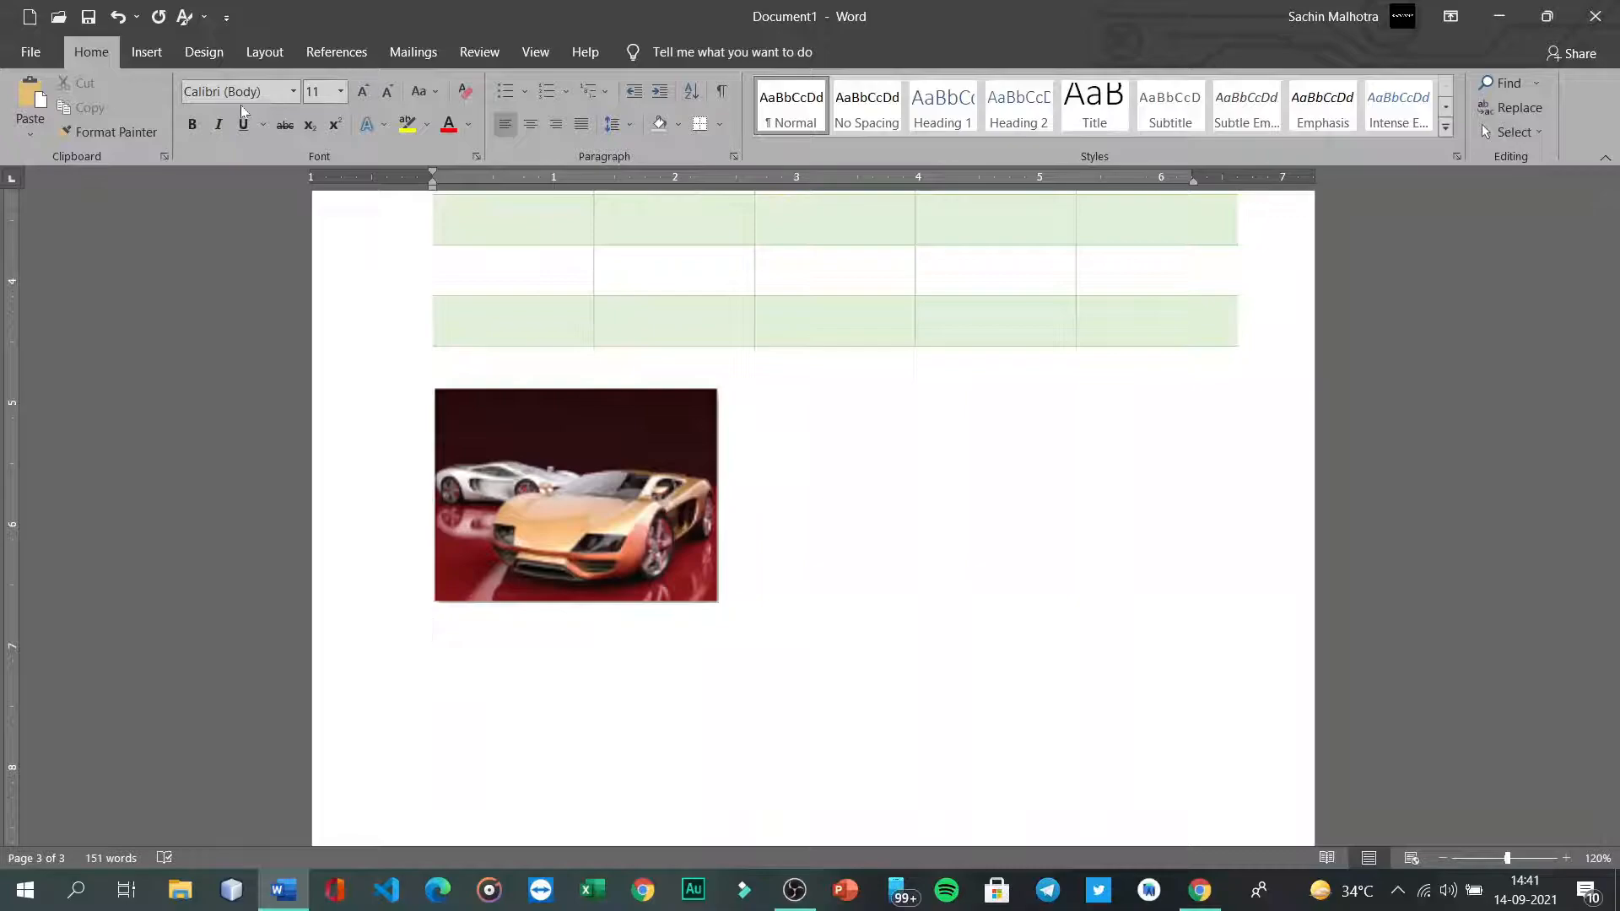
Step: Search Bing's online pictures for "cars" and insert the photo of the blue race car number 77
left_click(145, 53)
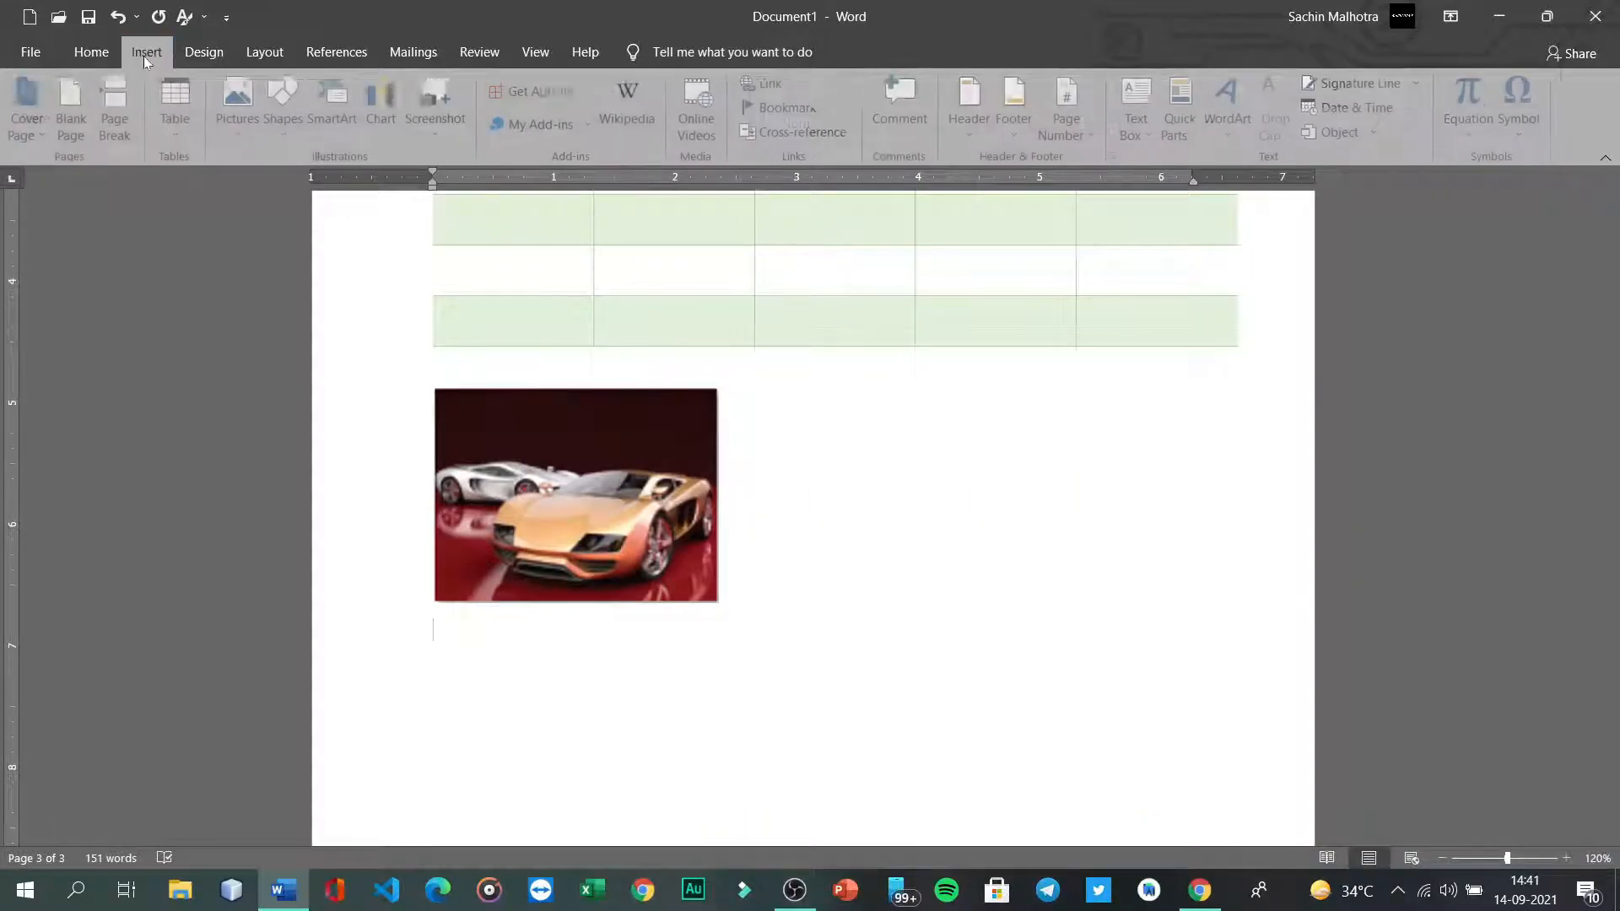
left_click(235, 138)
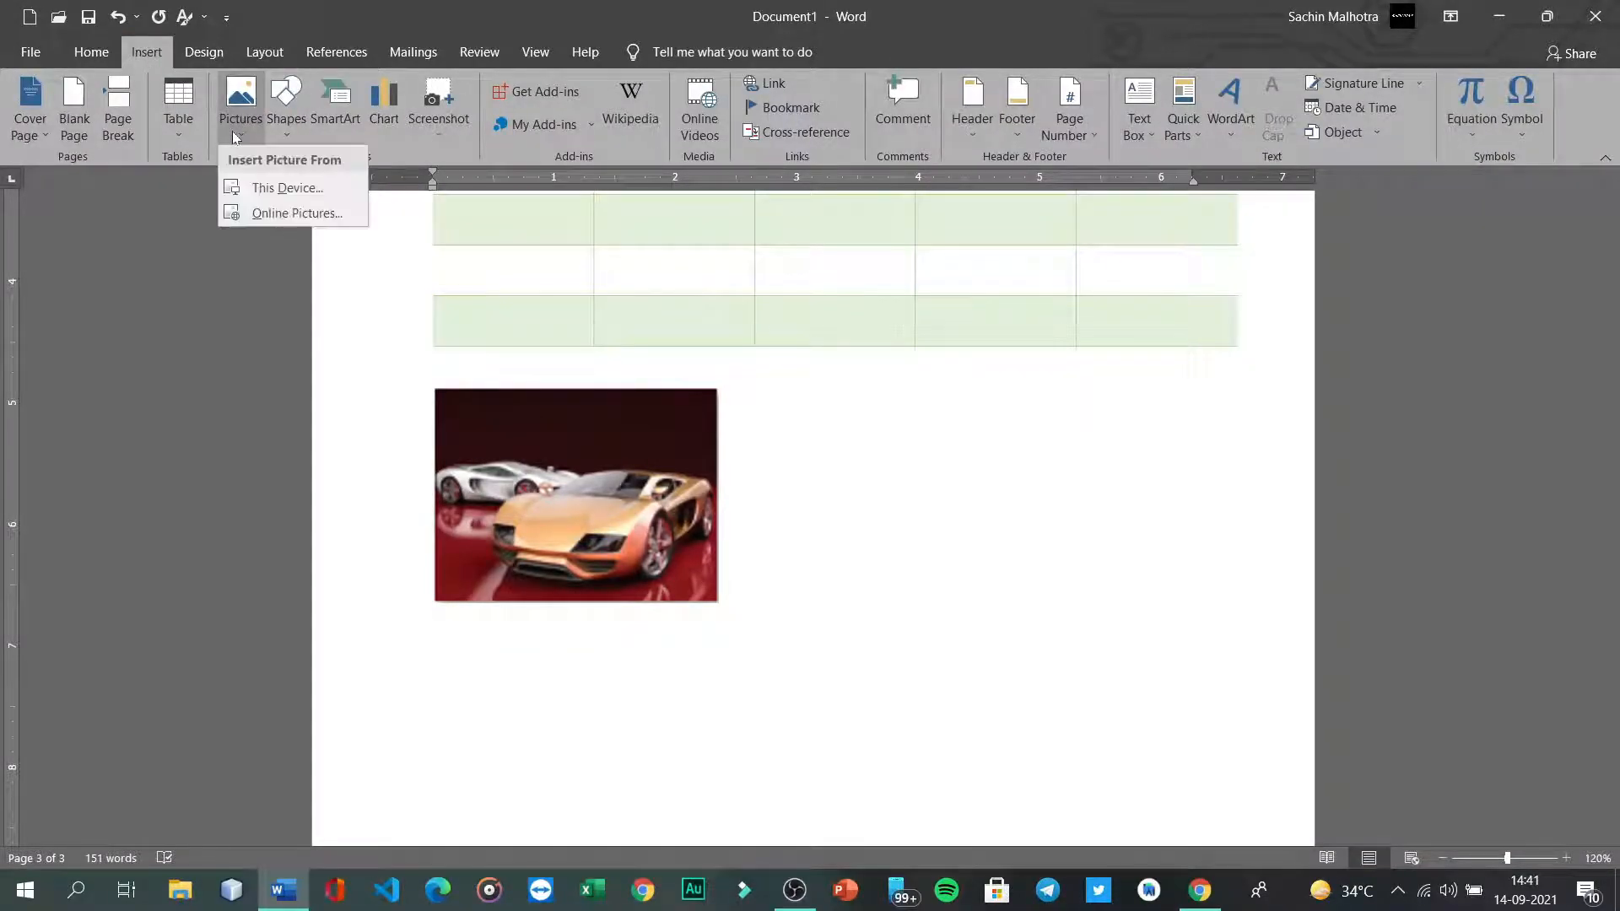
left_click(272, 214)
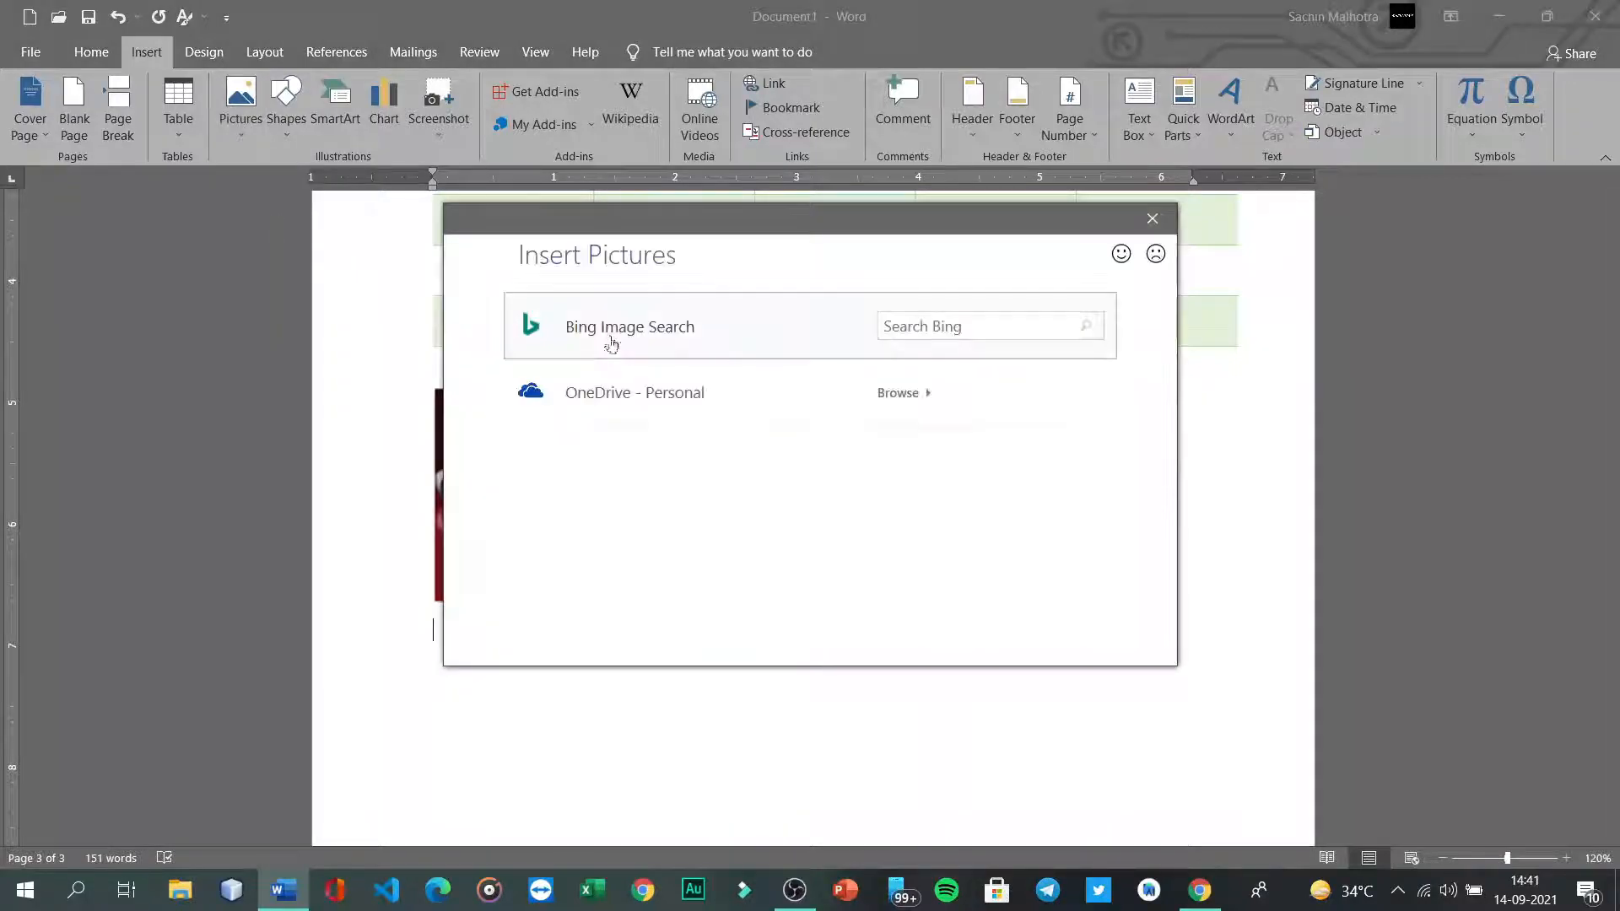
type("cars")
key("Return")
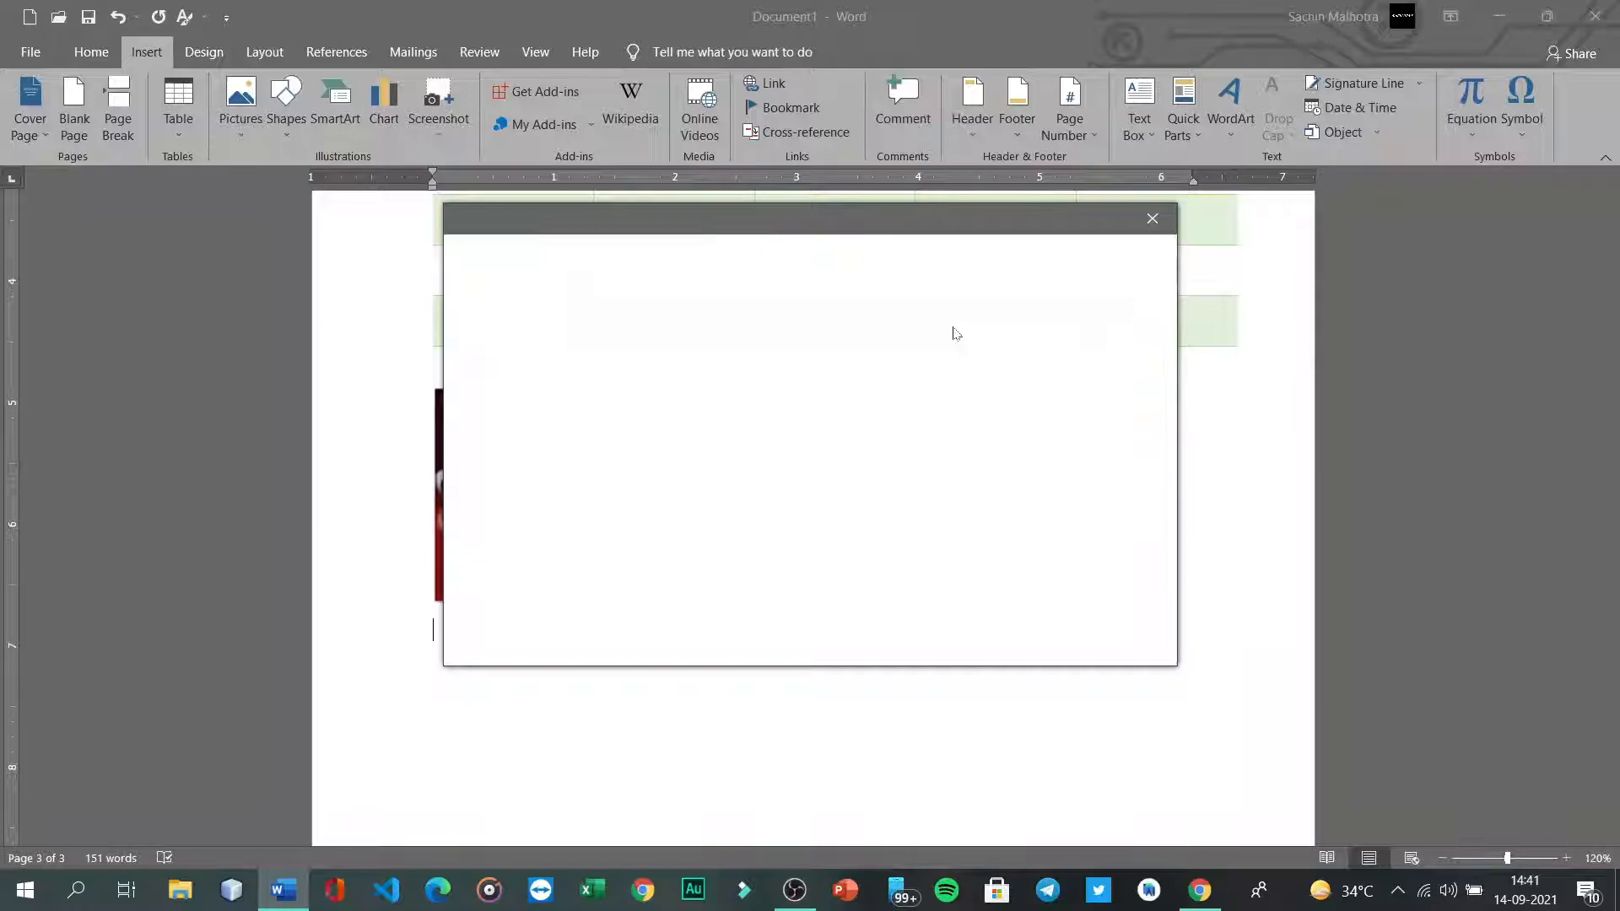
scroll(782, 426, "down", 1)
scroll(782, 435, "down", 2)
scroll(783, 437, "down", 1)
left_click(711, 462)
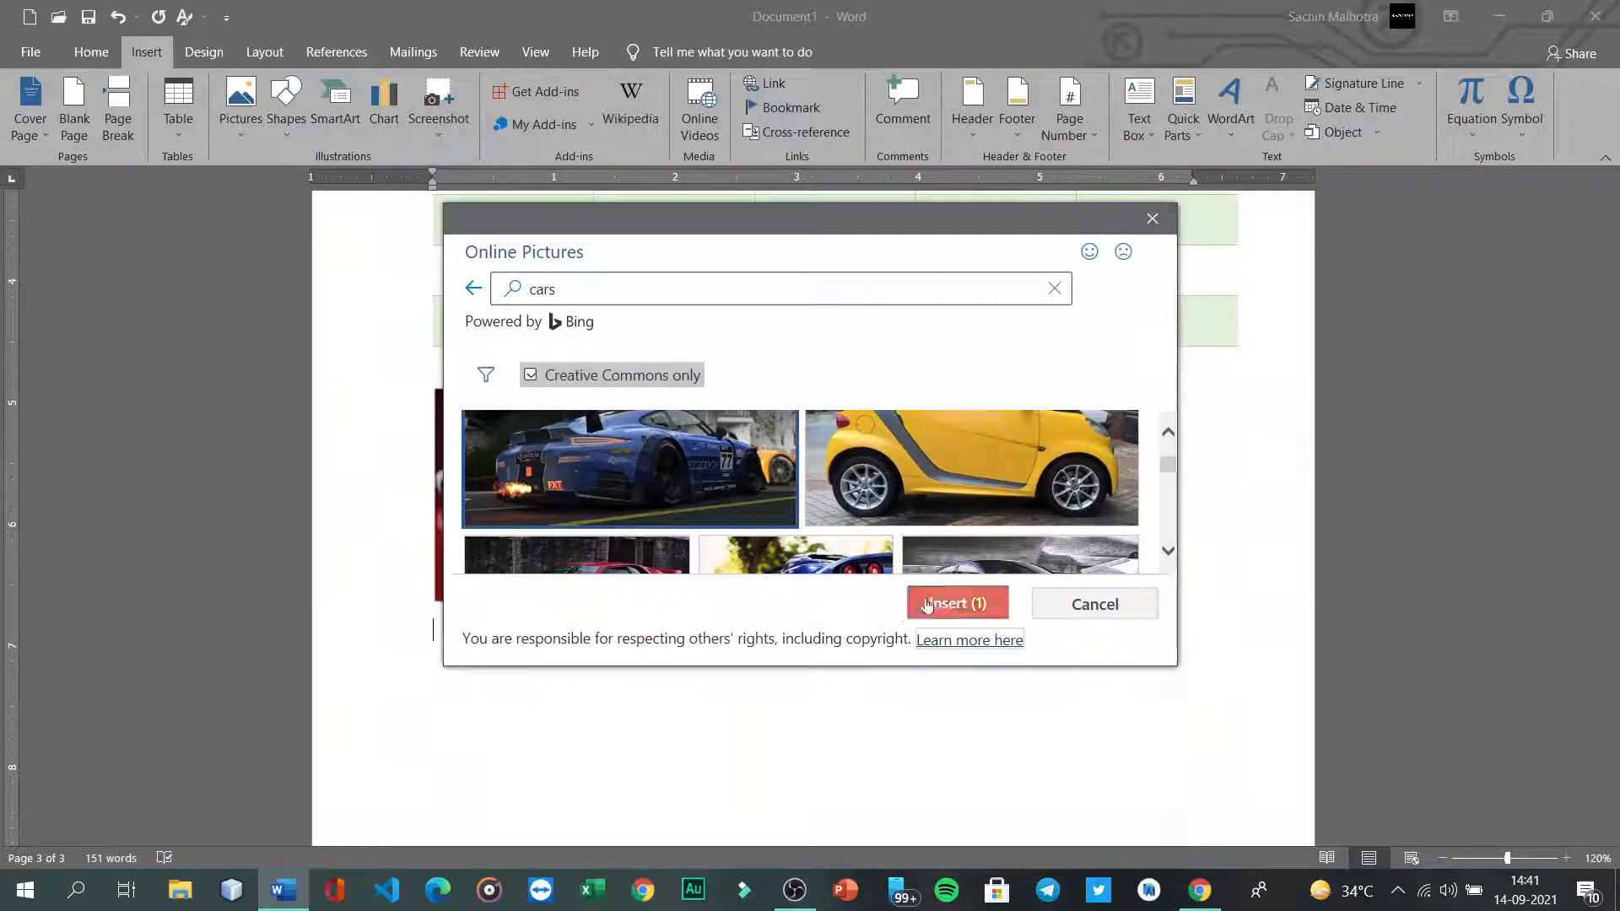
left_click(927, 603)
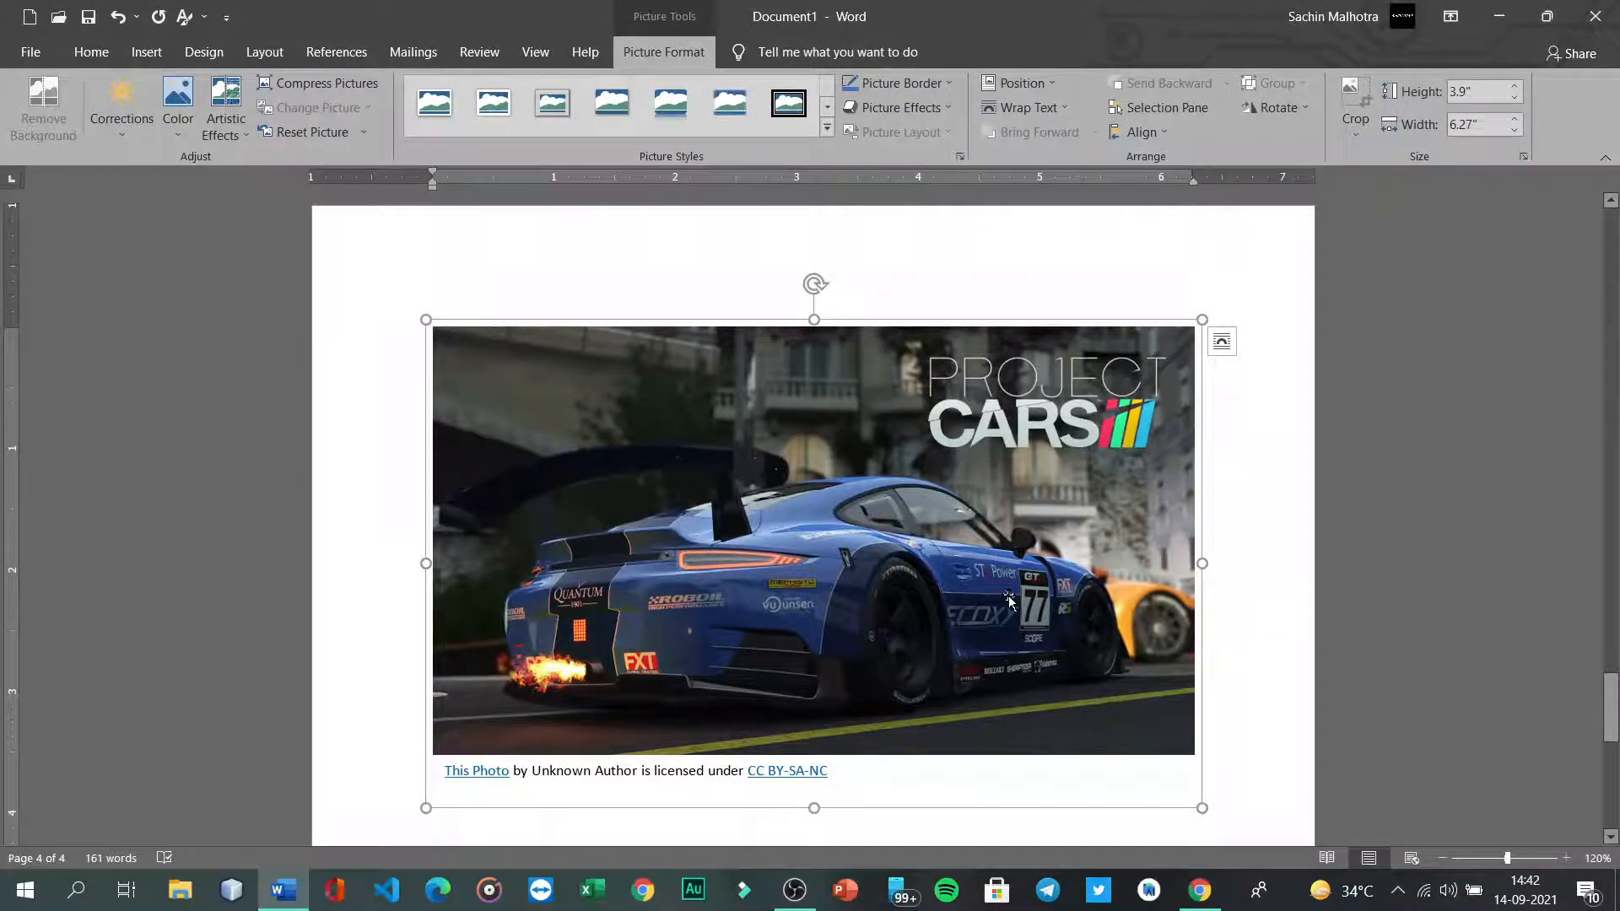
scroll(1054, 616, "down", 3)
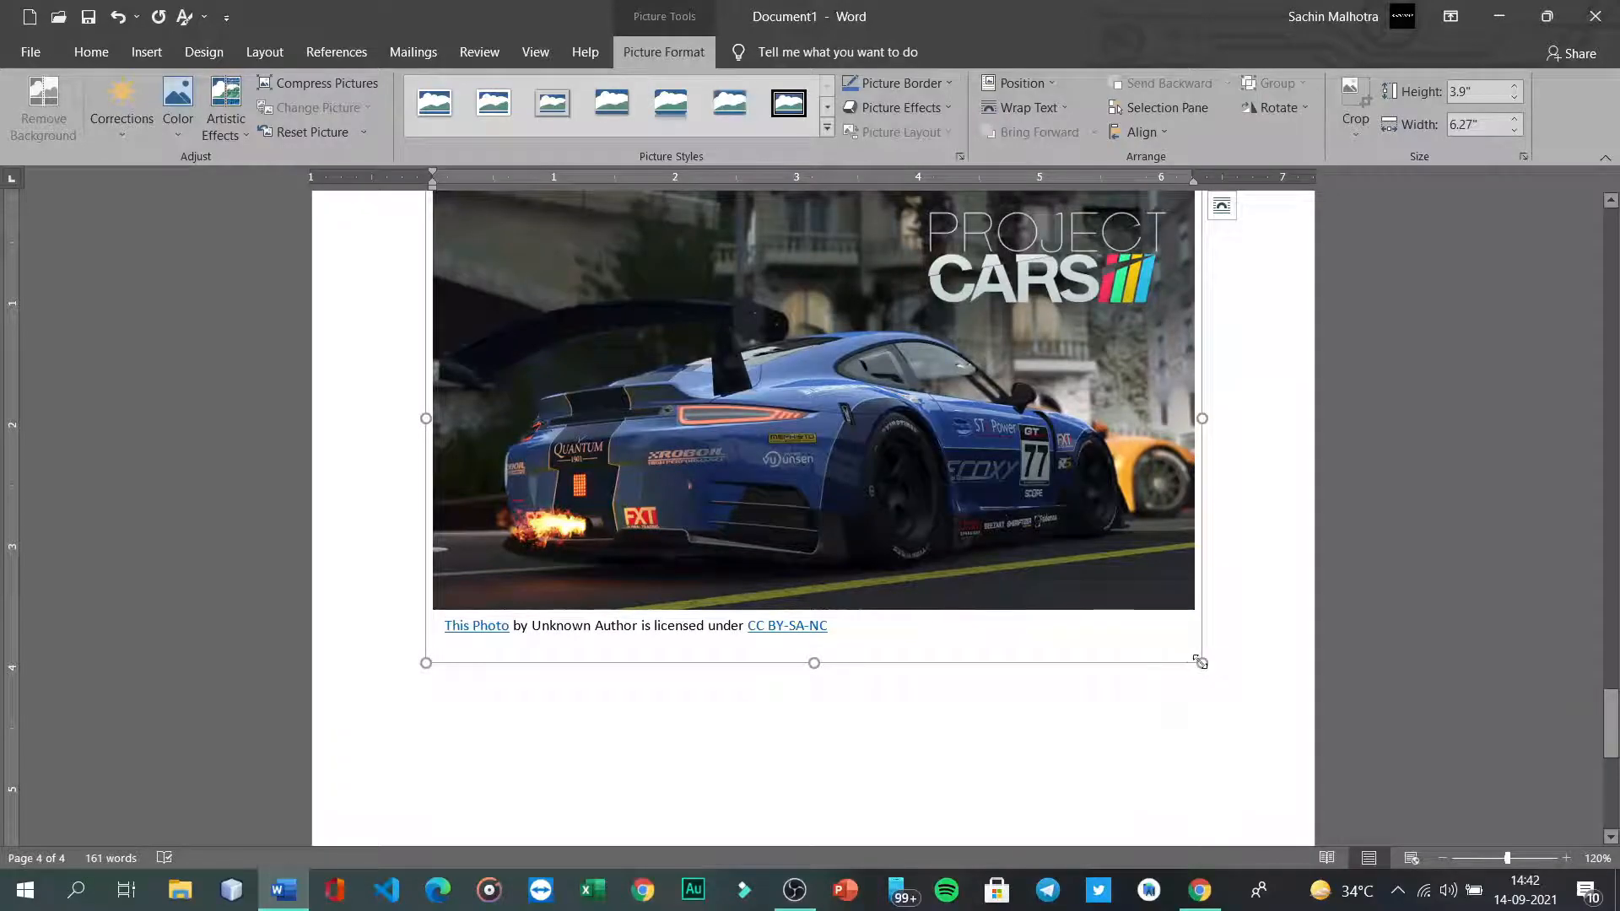
Step: Shrink the blue race car picture to about 3.49 inches wide and move it beside the first car picture
left_click_drag(1199, 663, 864, 464)
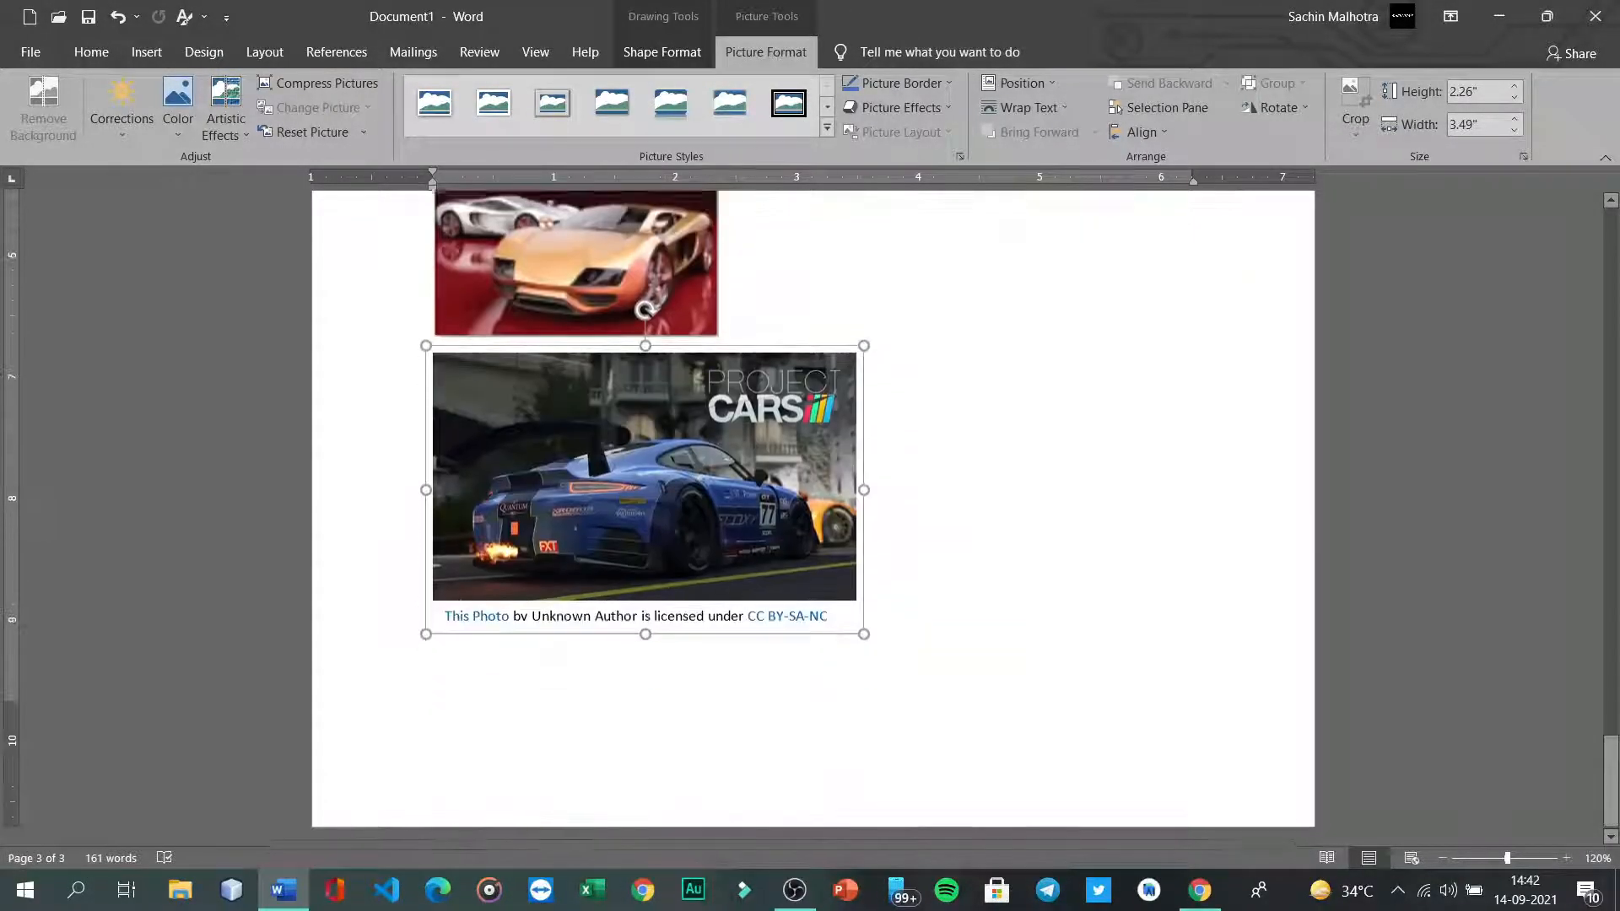
left_click_drag(742, 449, 1064, 300)
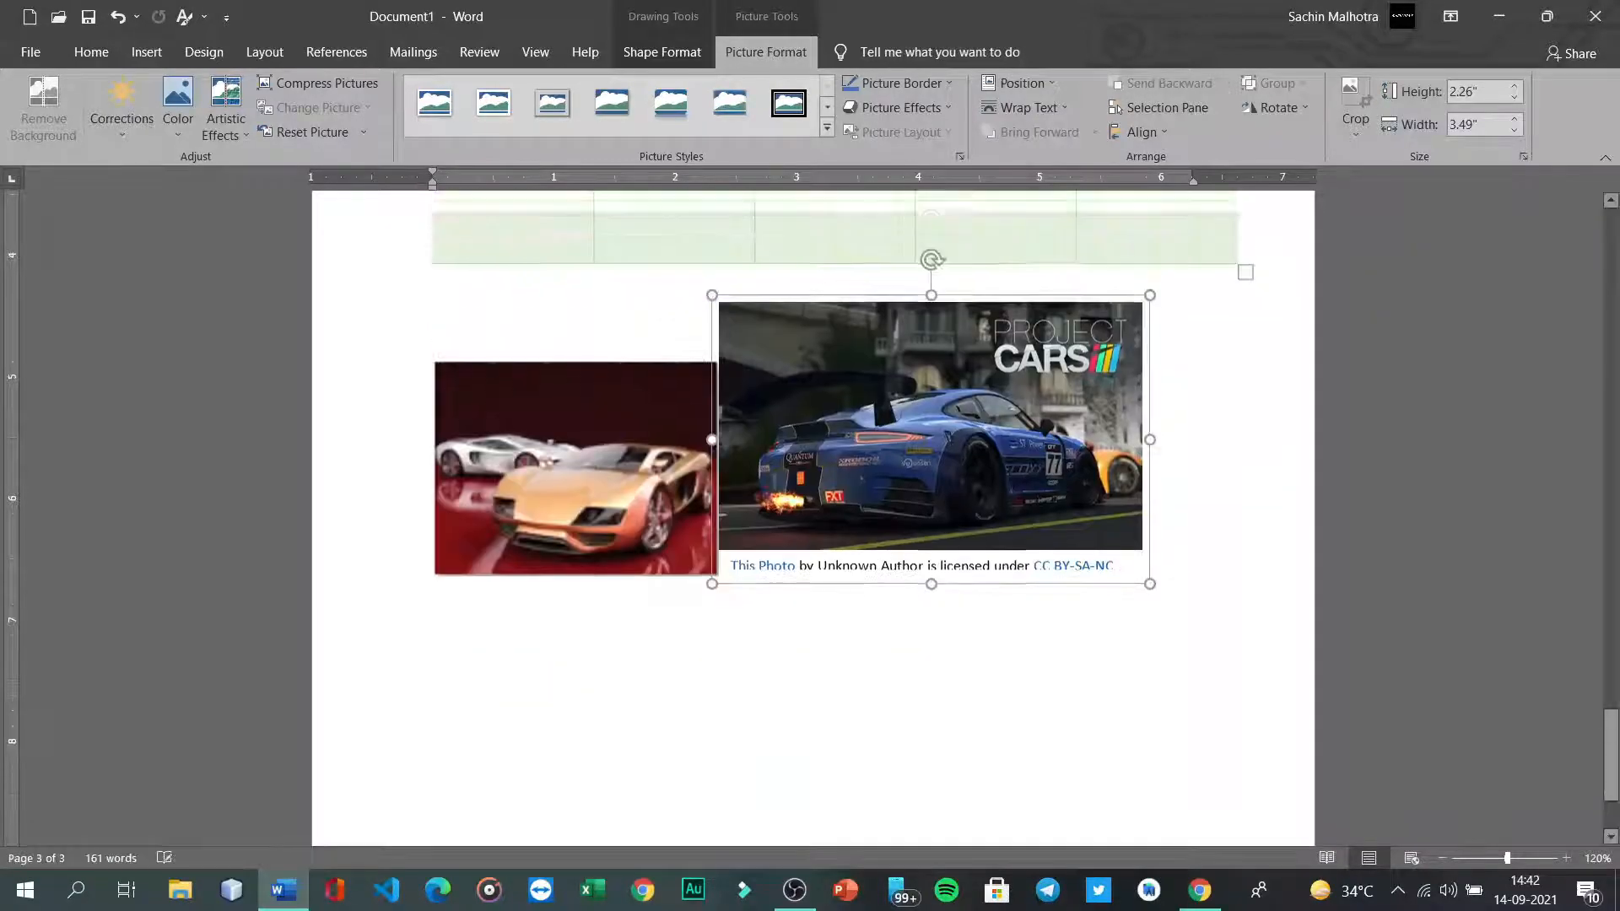
left_click_drag(1013, 507, 1014, 507)
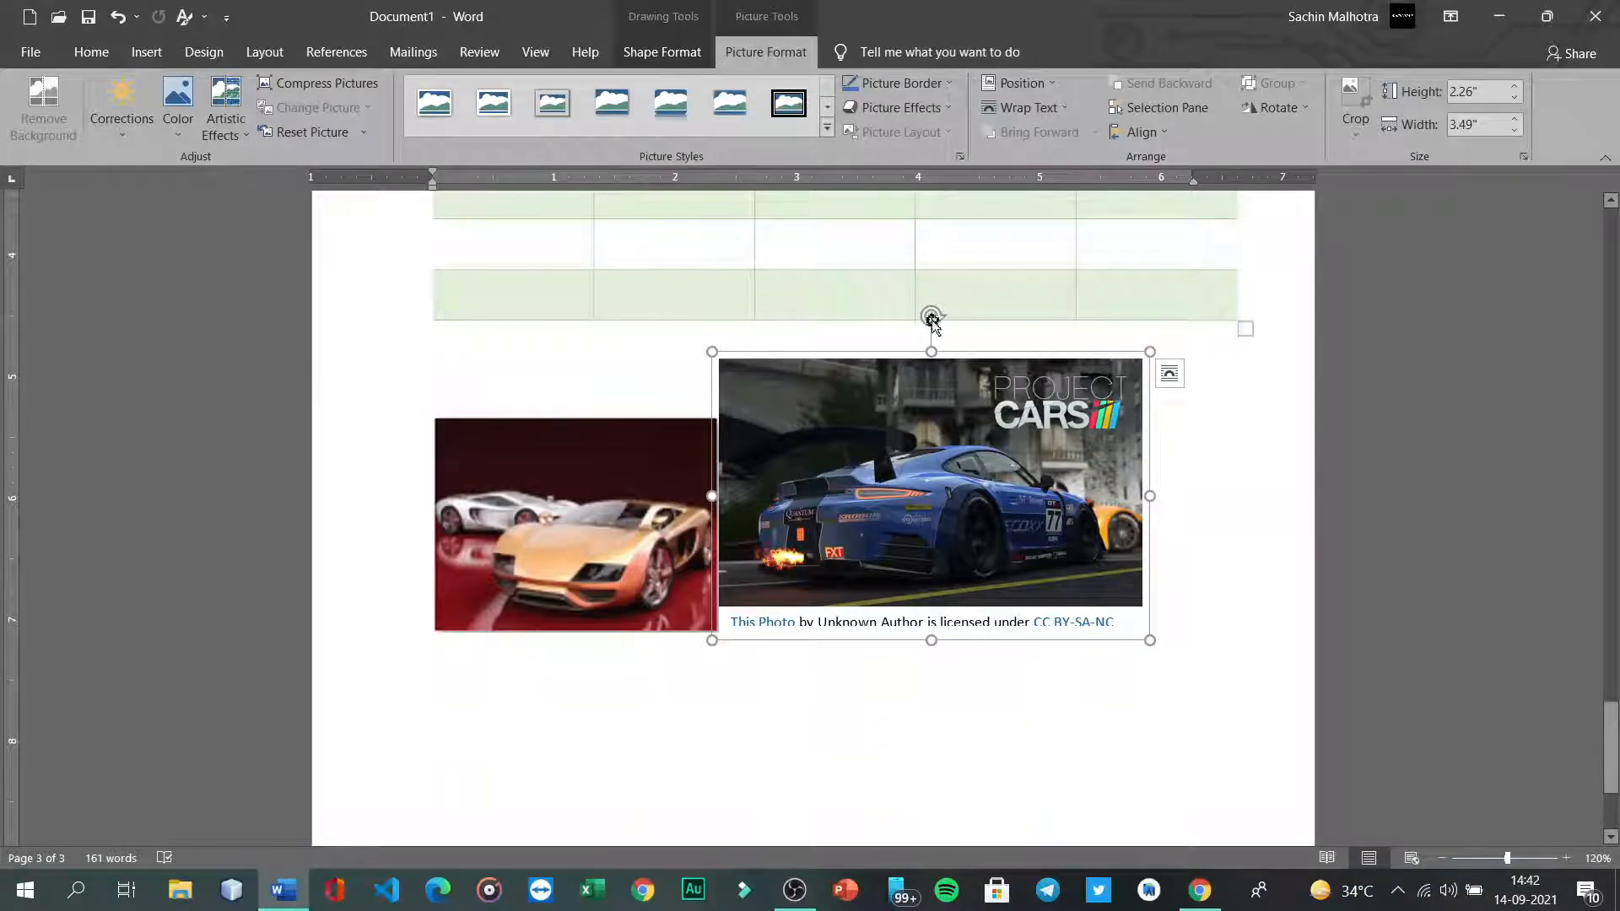
left_click(1007, 734)
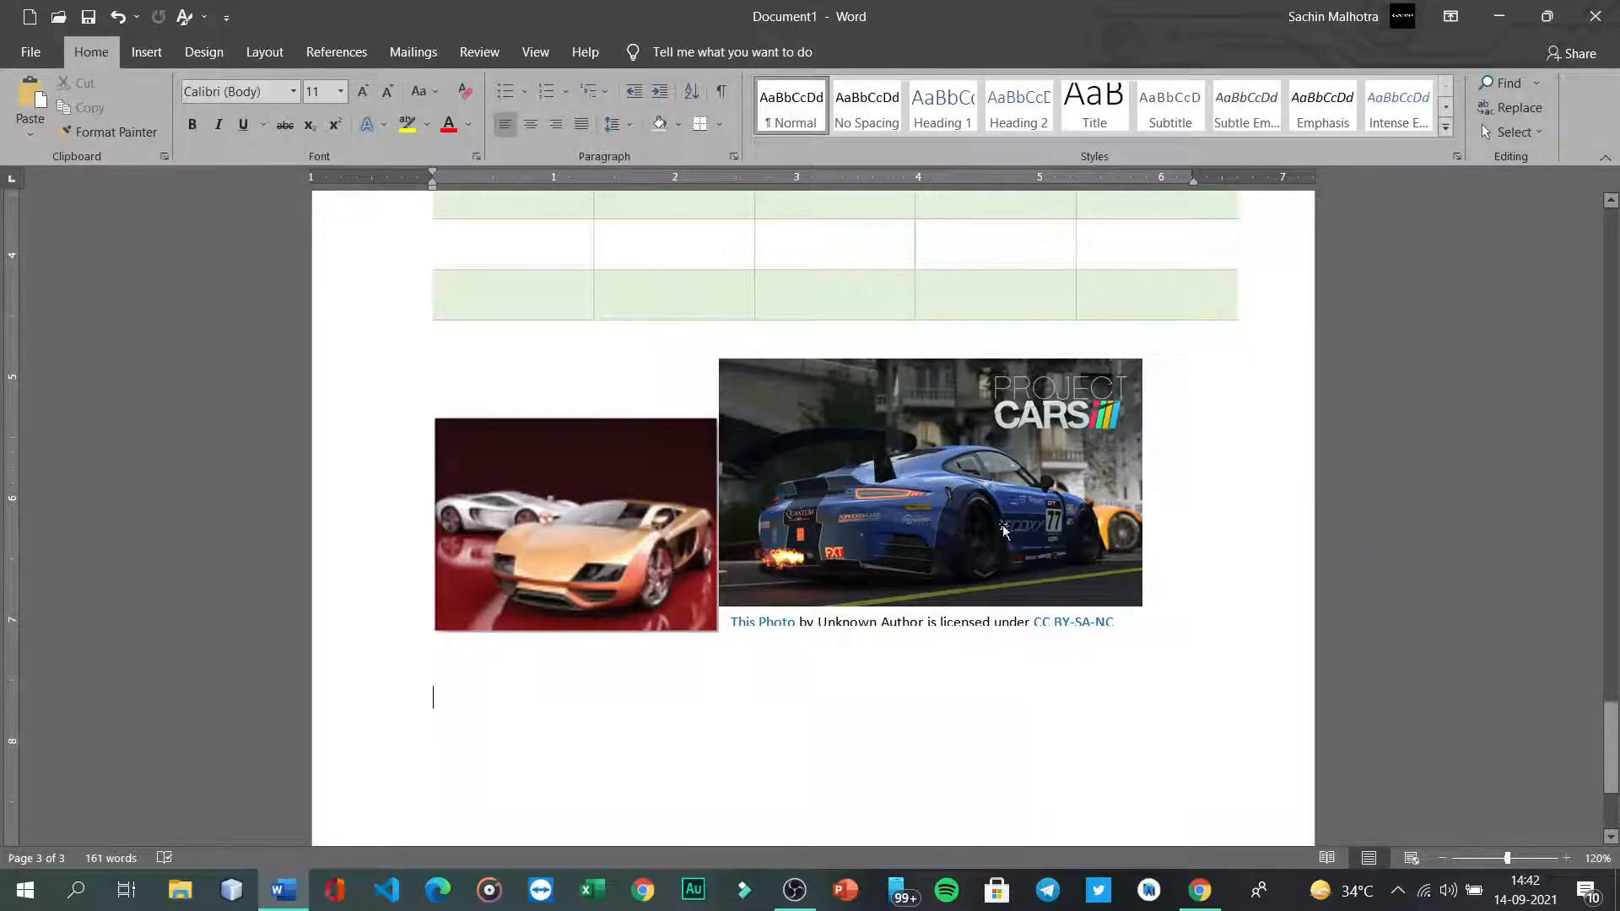
scroll(879, 418, "up", 9)
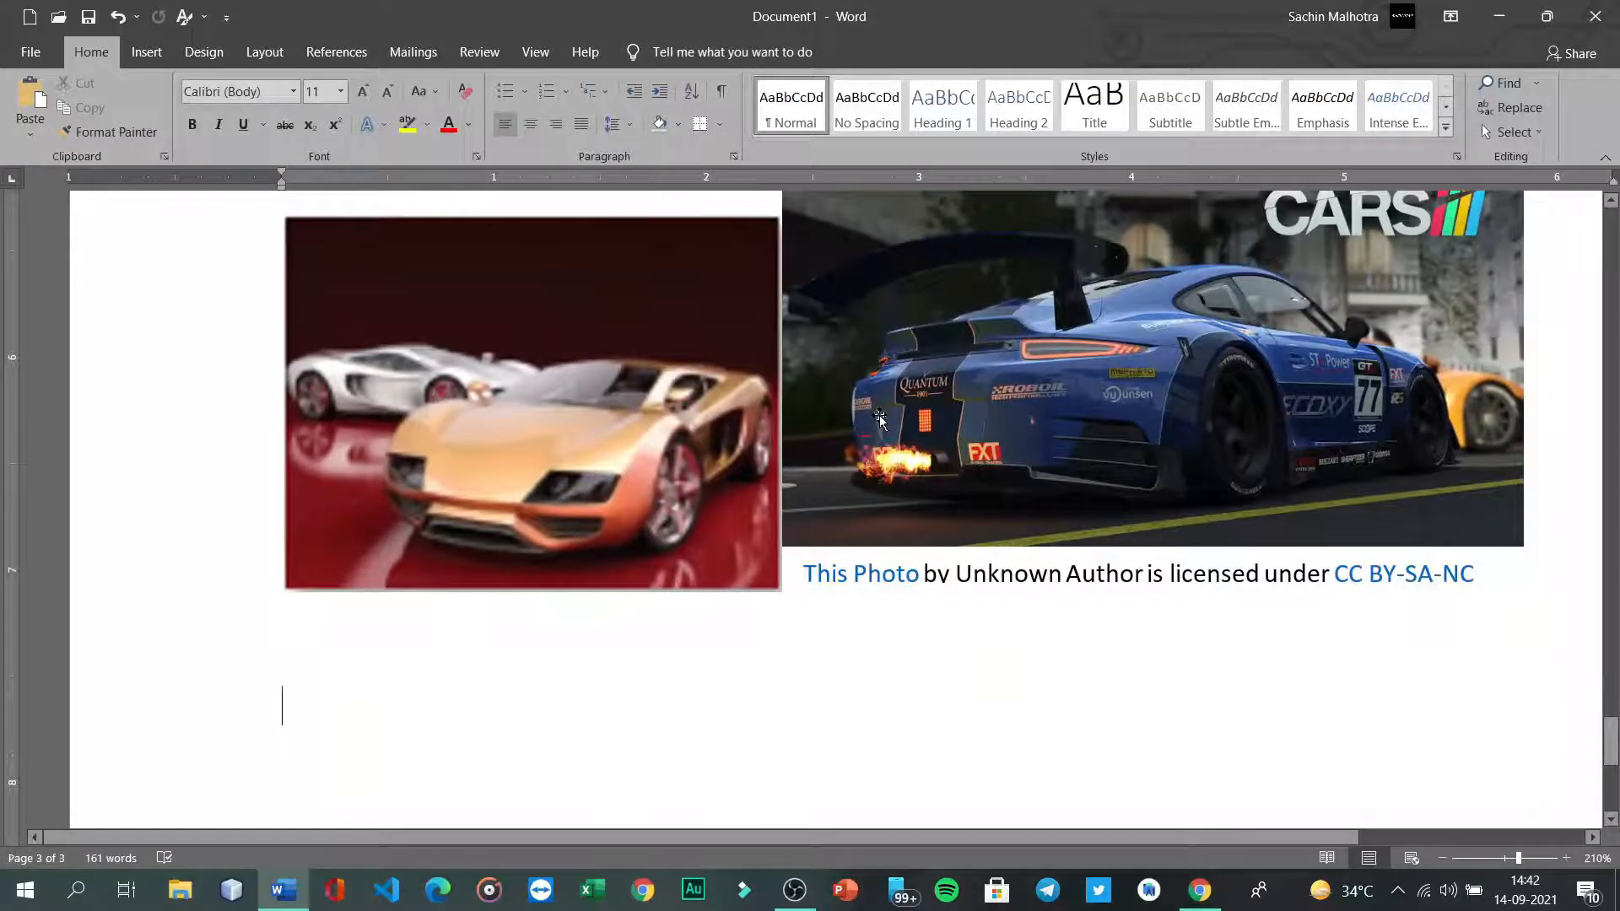
scroll(879, 418, "down", 7)
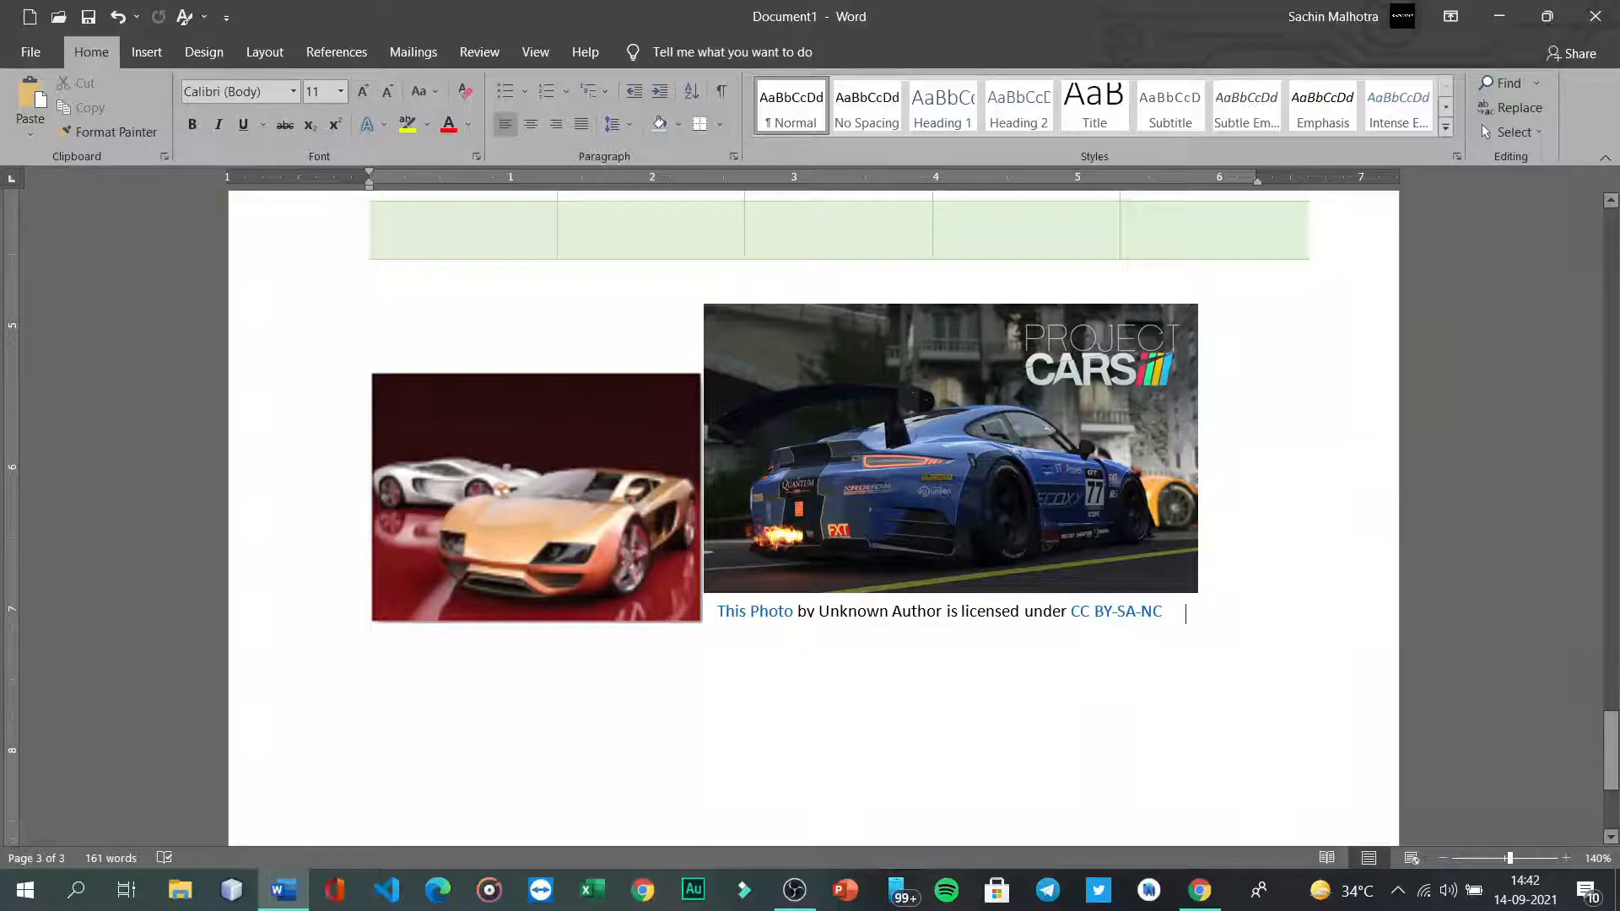
left_click(157, 52)
left_click(240, 139)
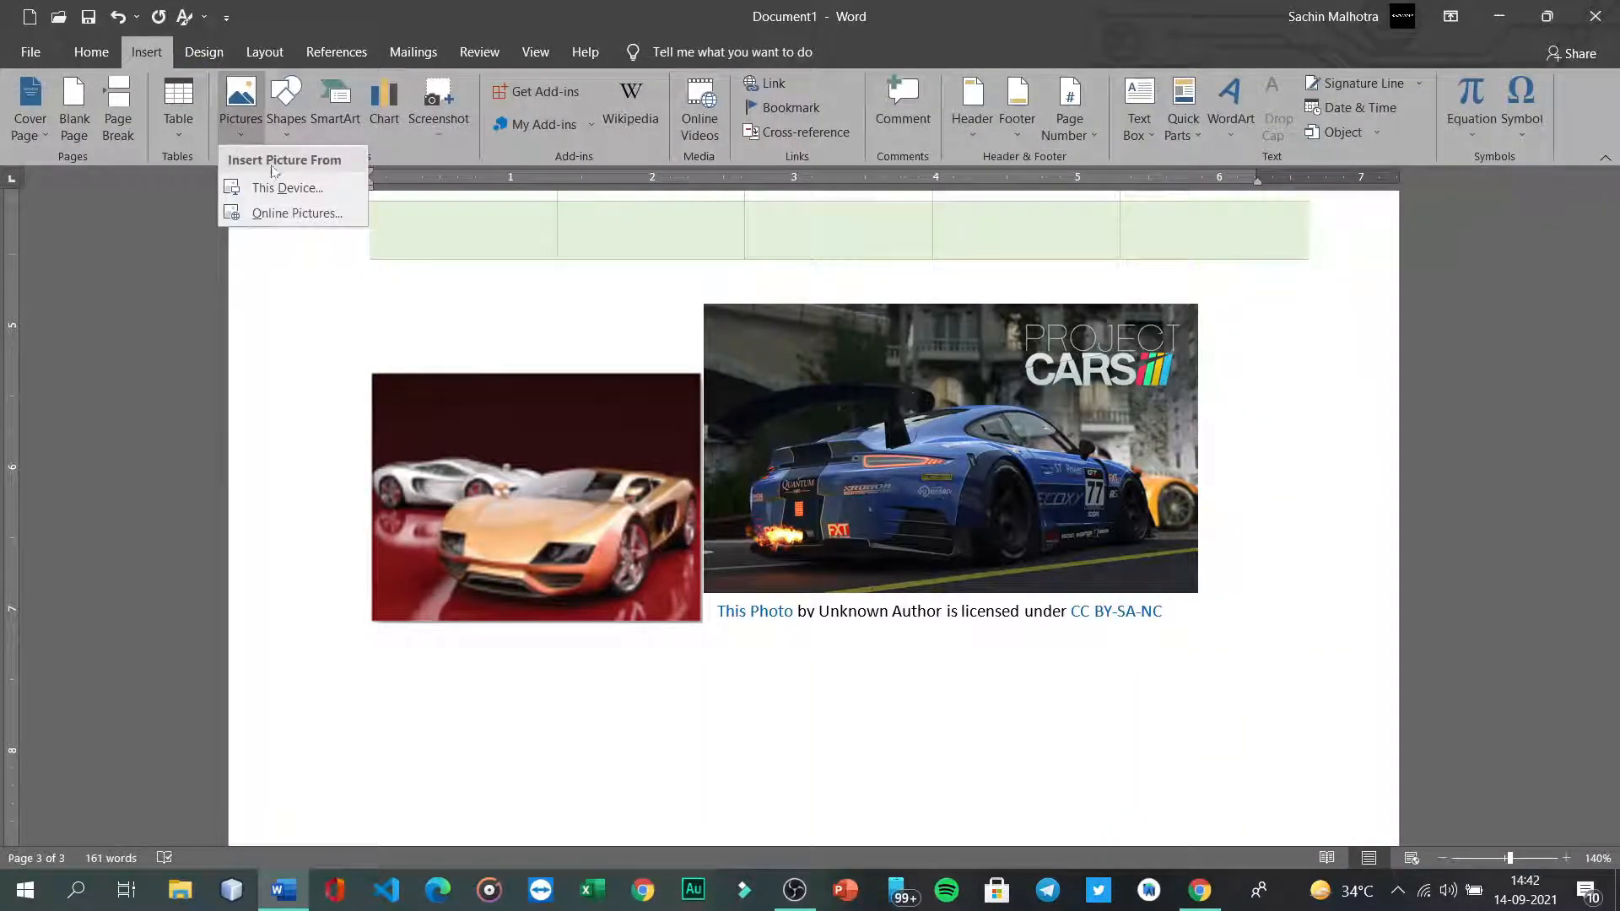
left_click(236, 135)
left_click(290, 133)
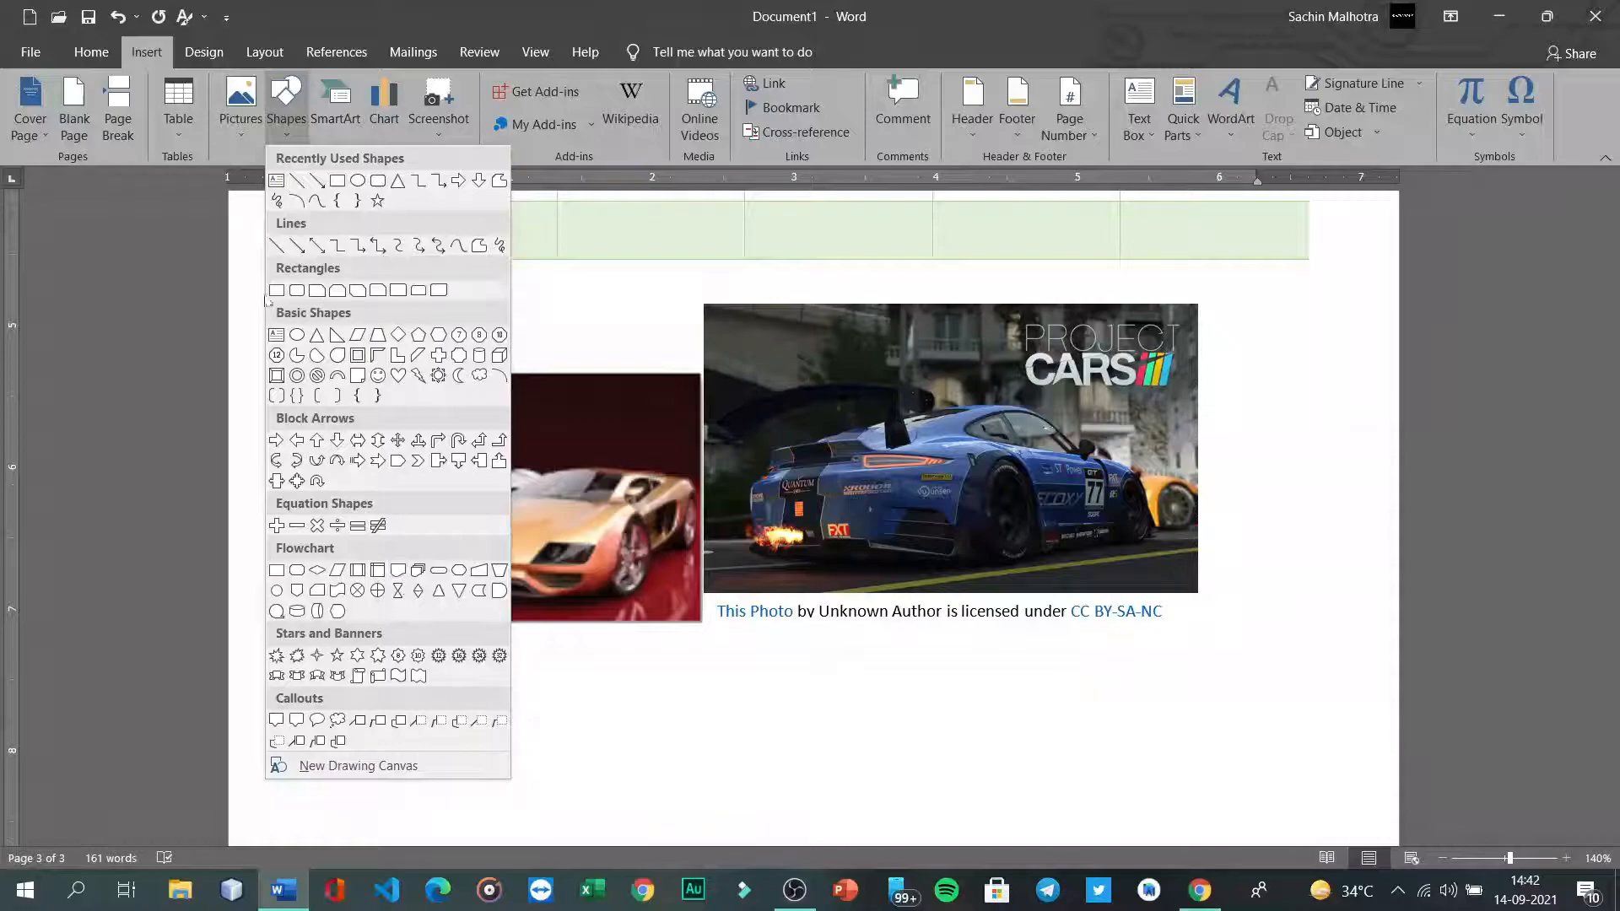
left_click(377, 376)
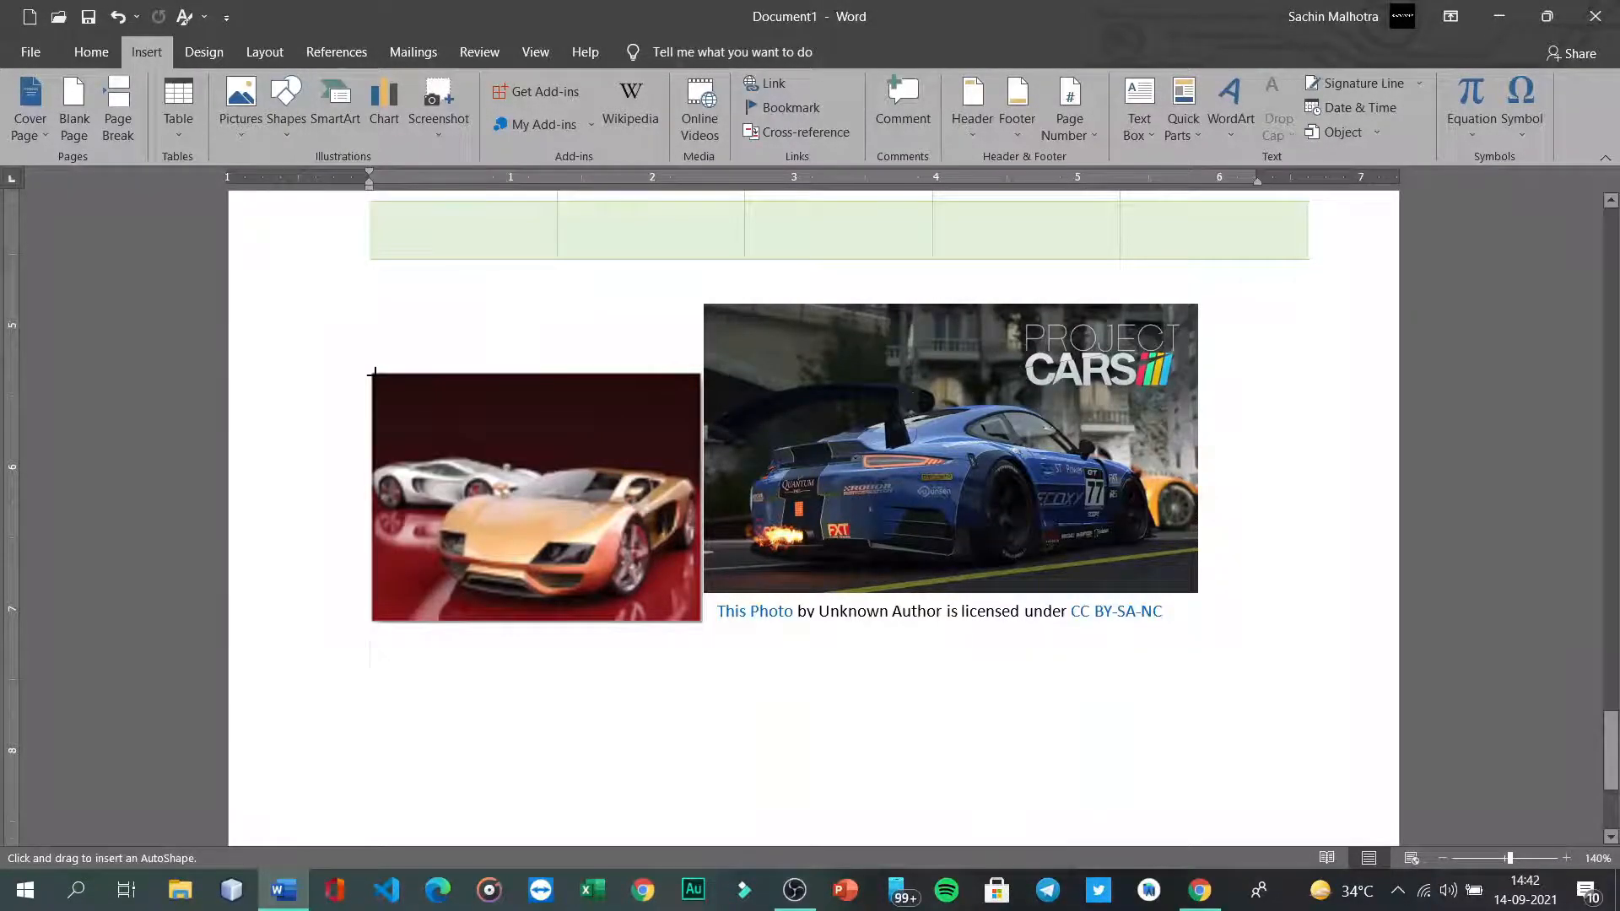
scroll(528, 739, "down", 3)
scroll(528, 739, "up", 6)
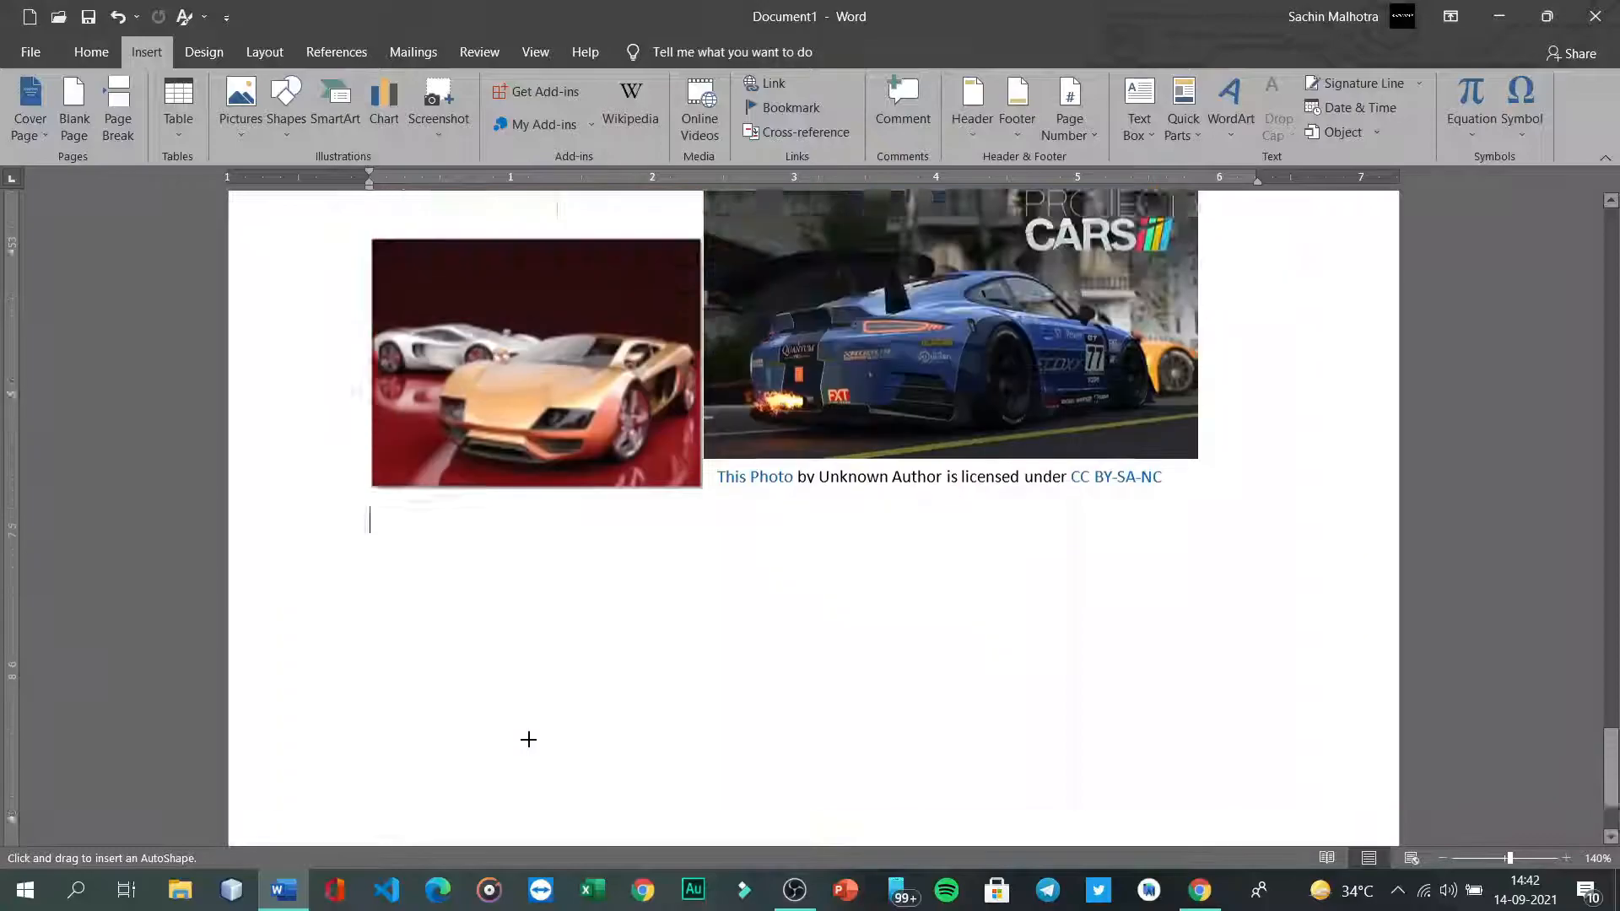
scroll(528, 739, "down", 7)
scroll(528, 739, "up", 5)
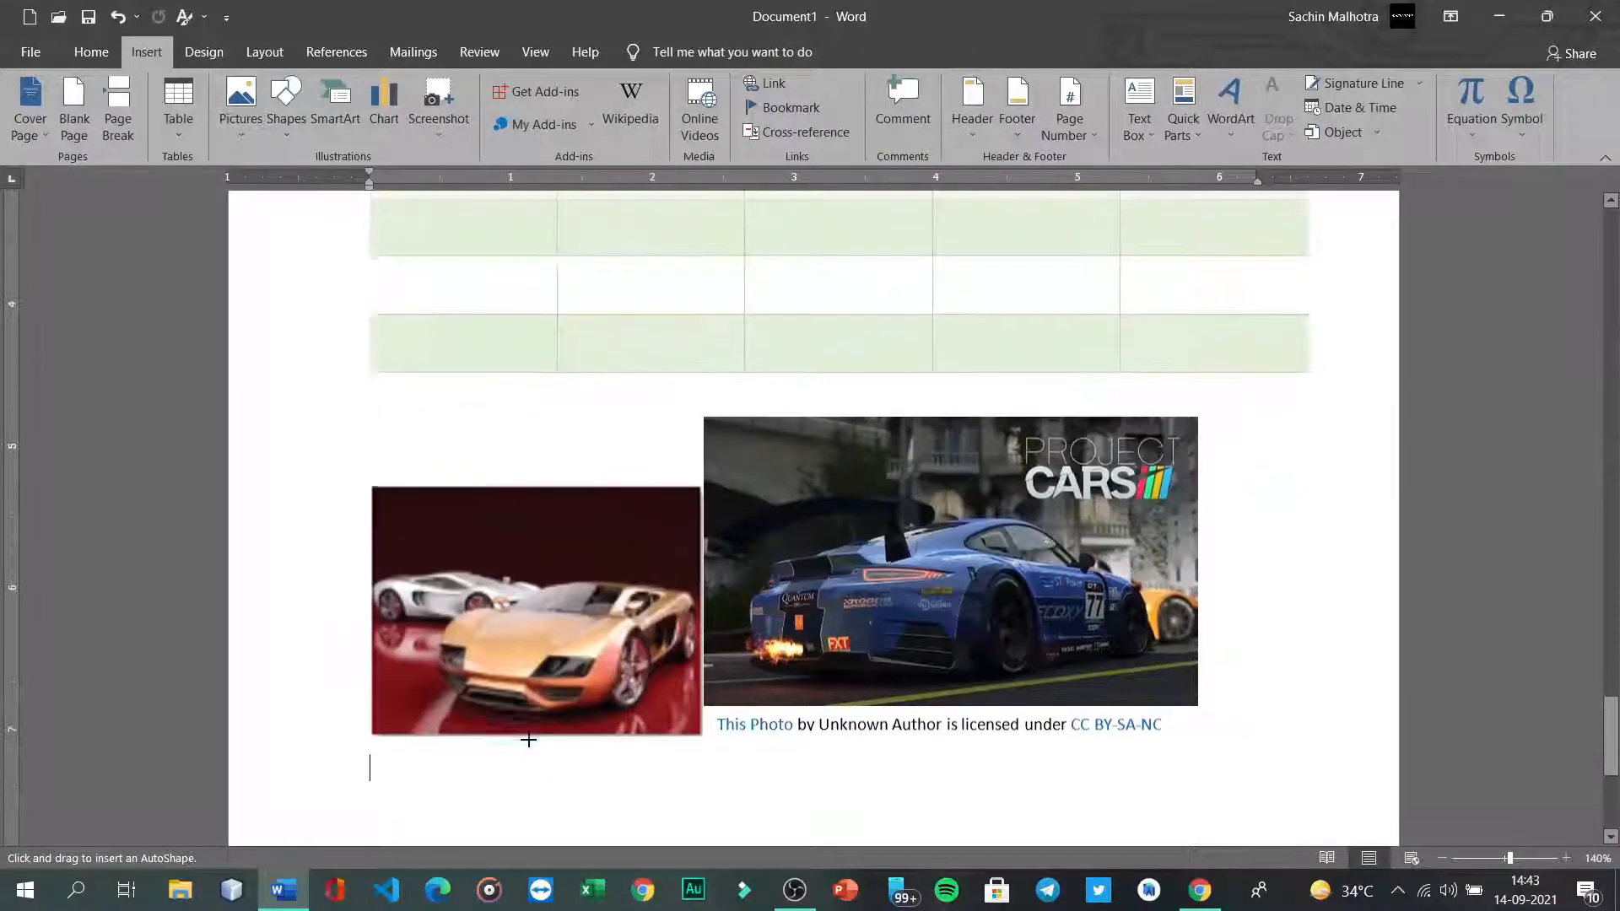
scroll(512, 625, "down", 5)
key("Escape")
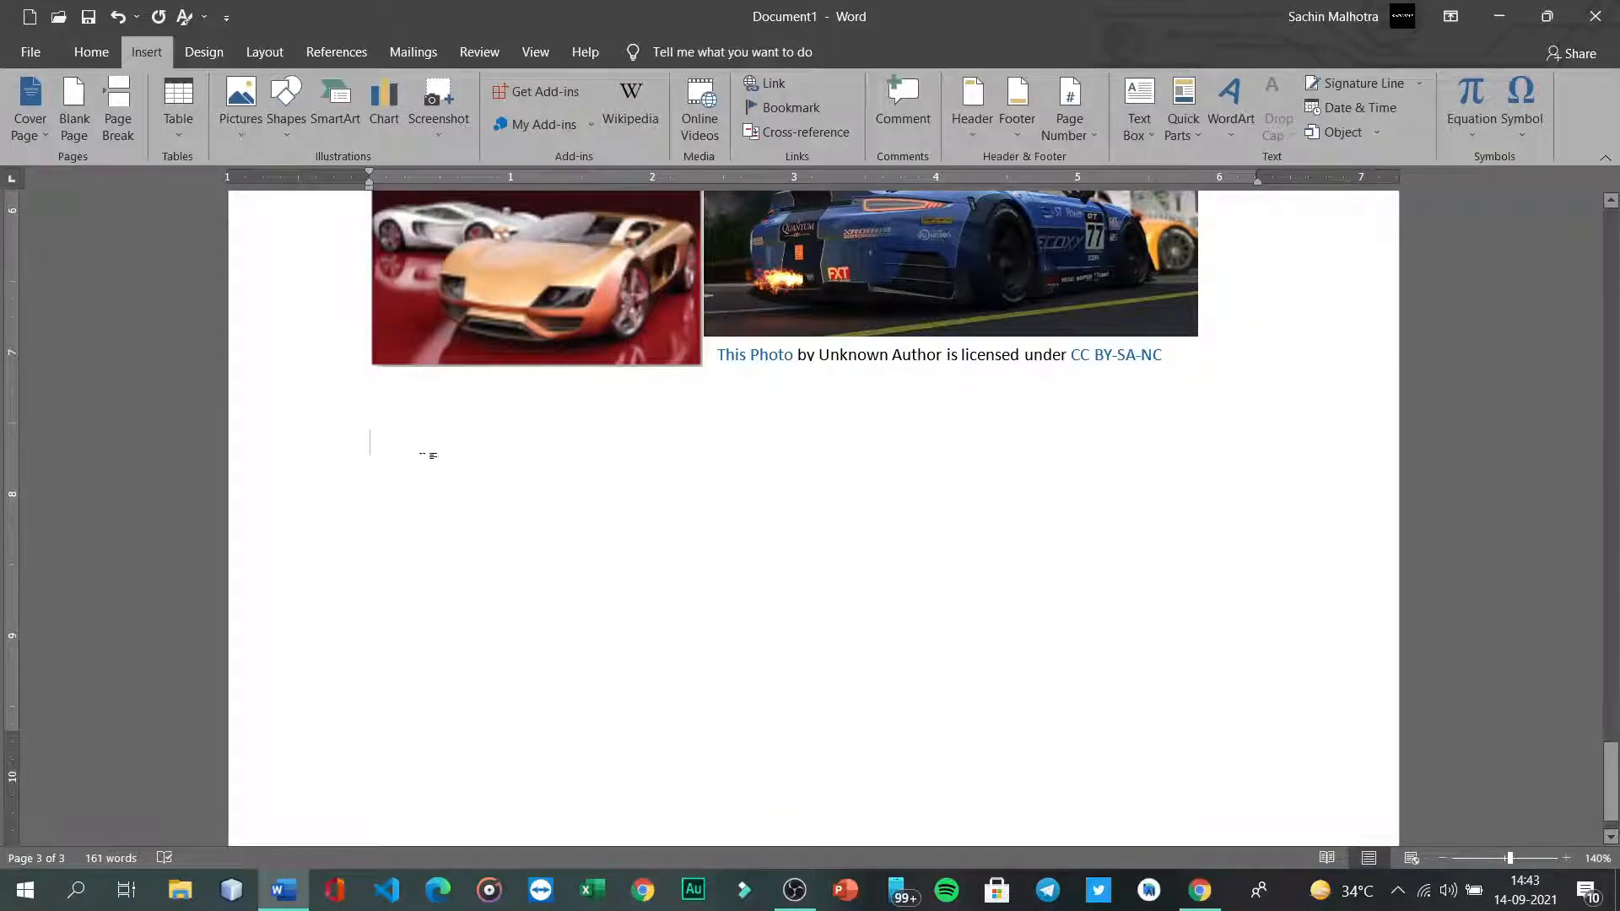
Step: Draw a smiley face shape about 1.93 inches high and 2.14 inches wide below the first car picture
left_click(286, 106)
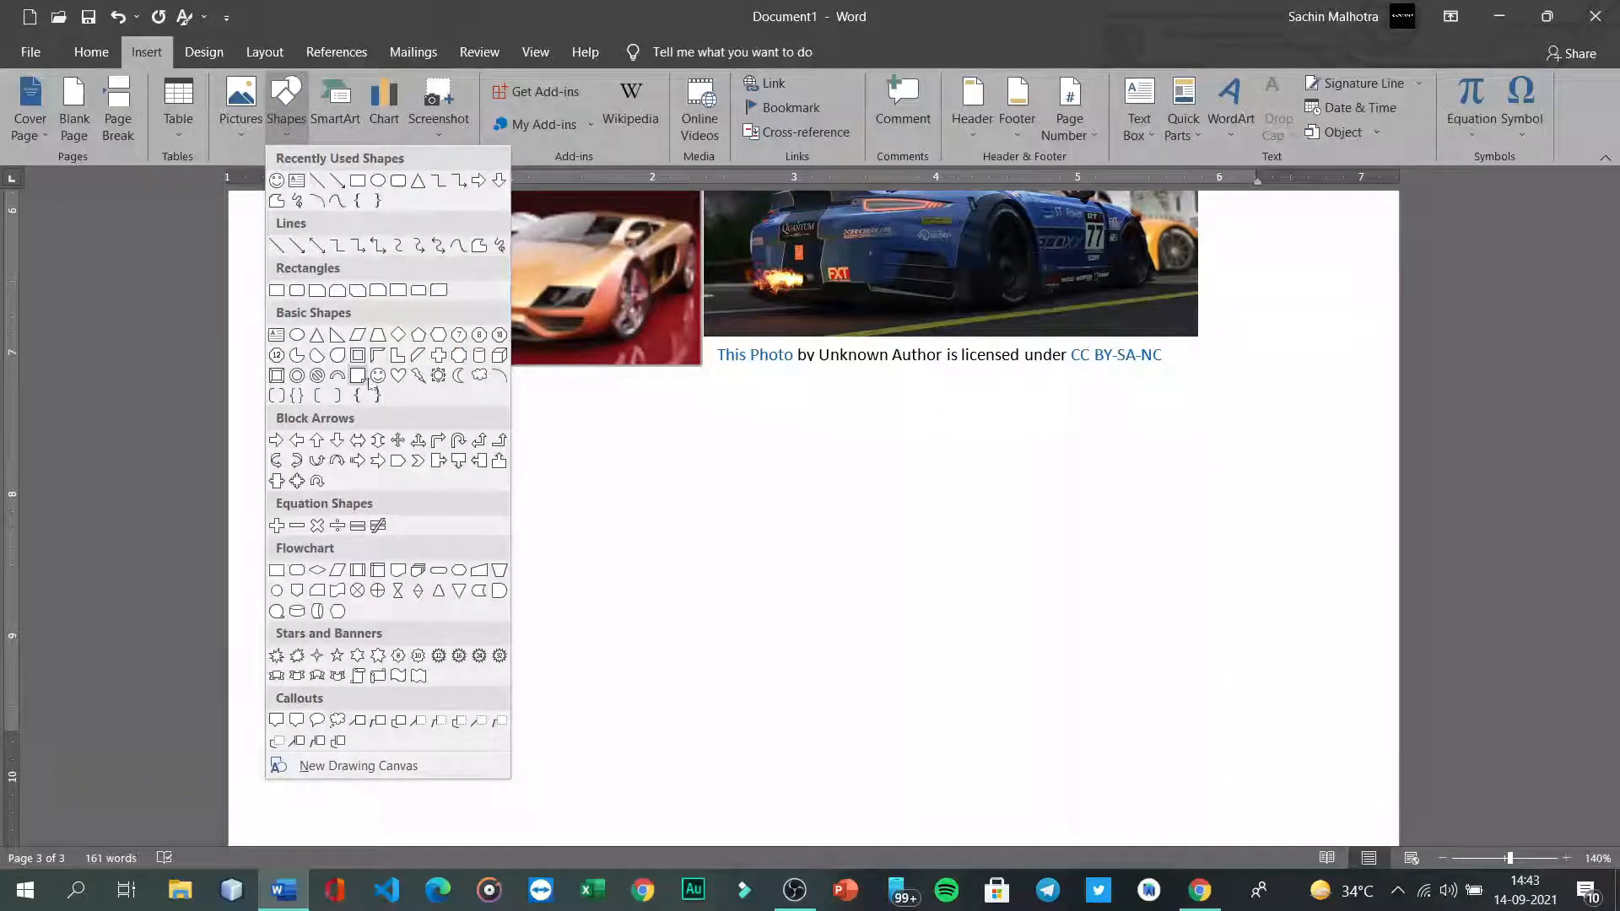
left_click(371, 376)
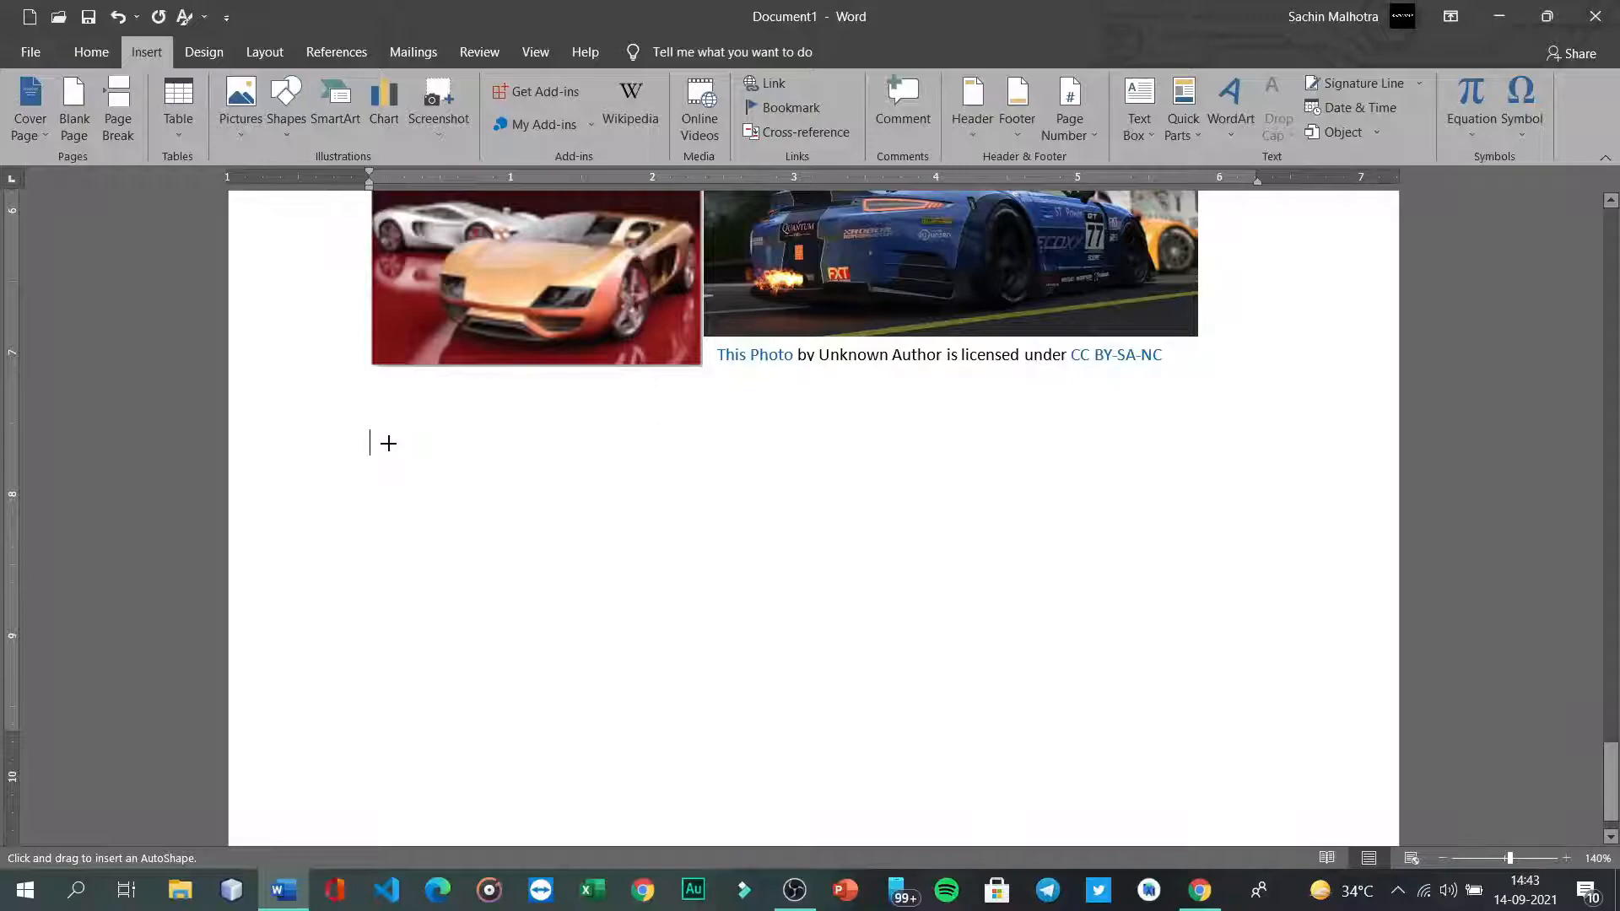
left_click_drag(388, 443, 691, 717)
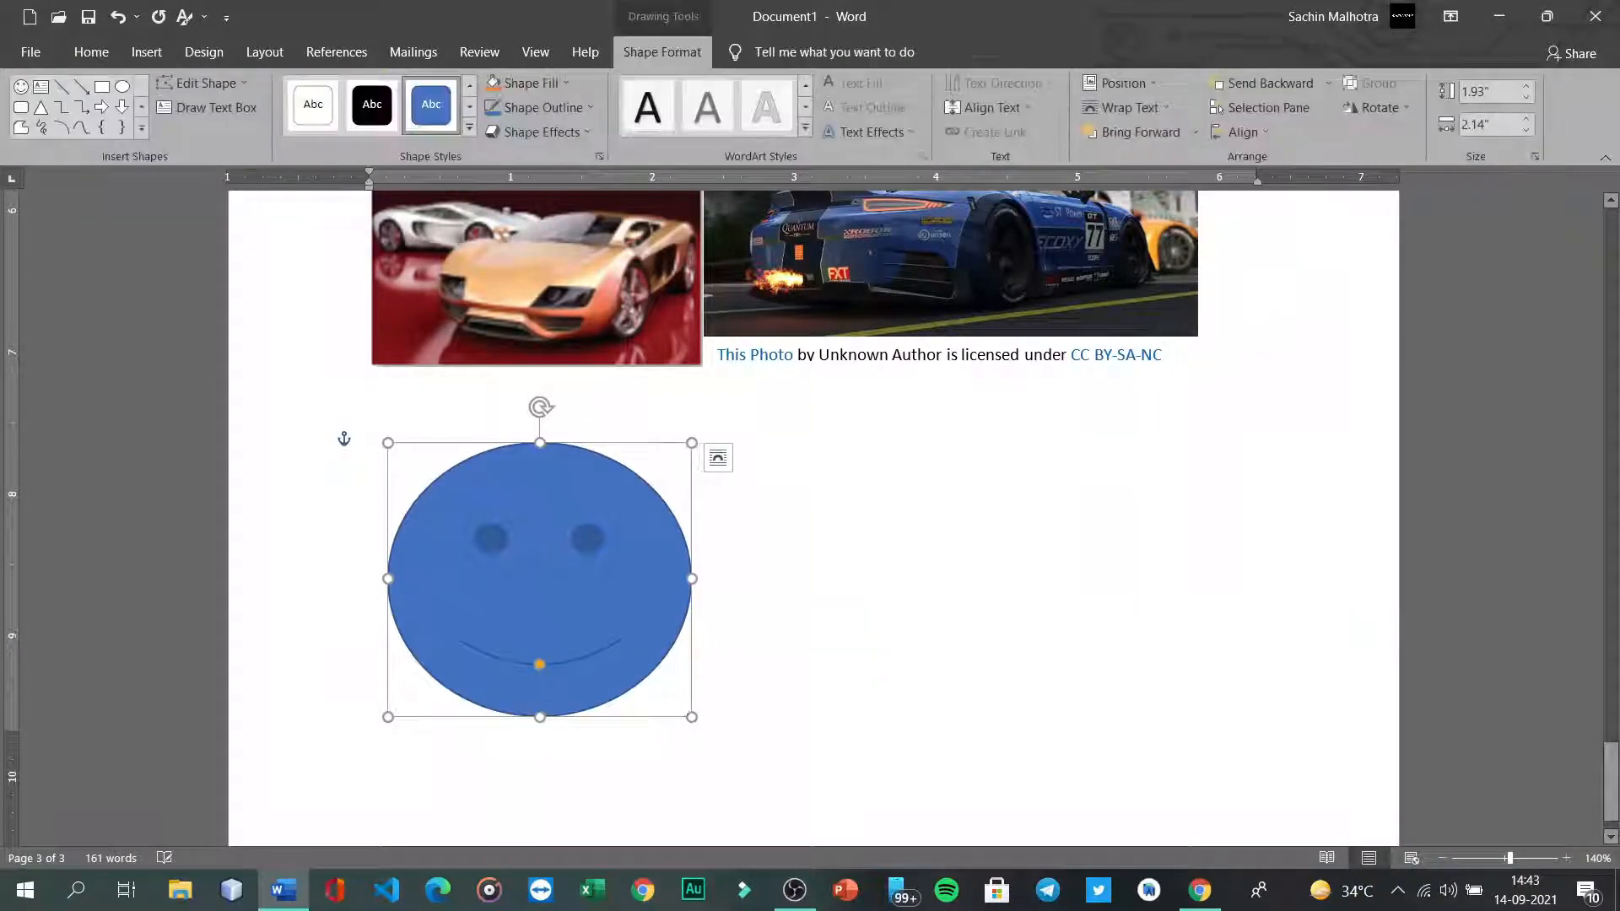
Step: Start a new line beside the smiley face and insert a page break there
left_click(814, 677)
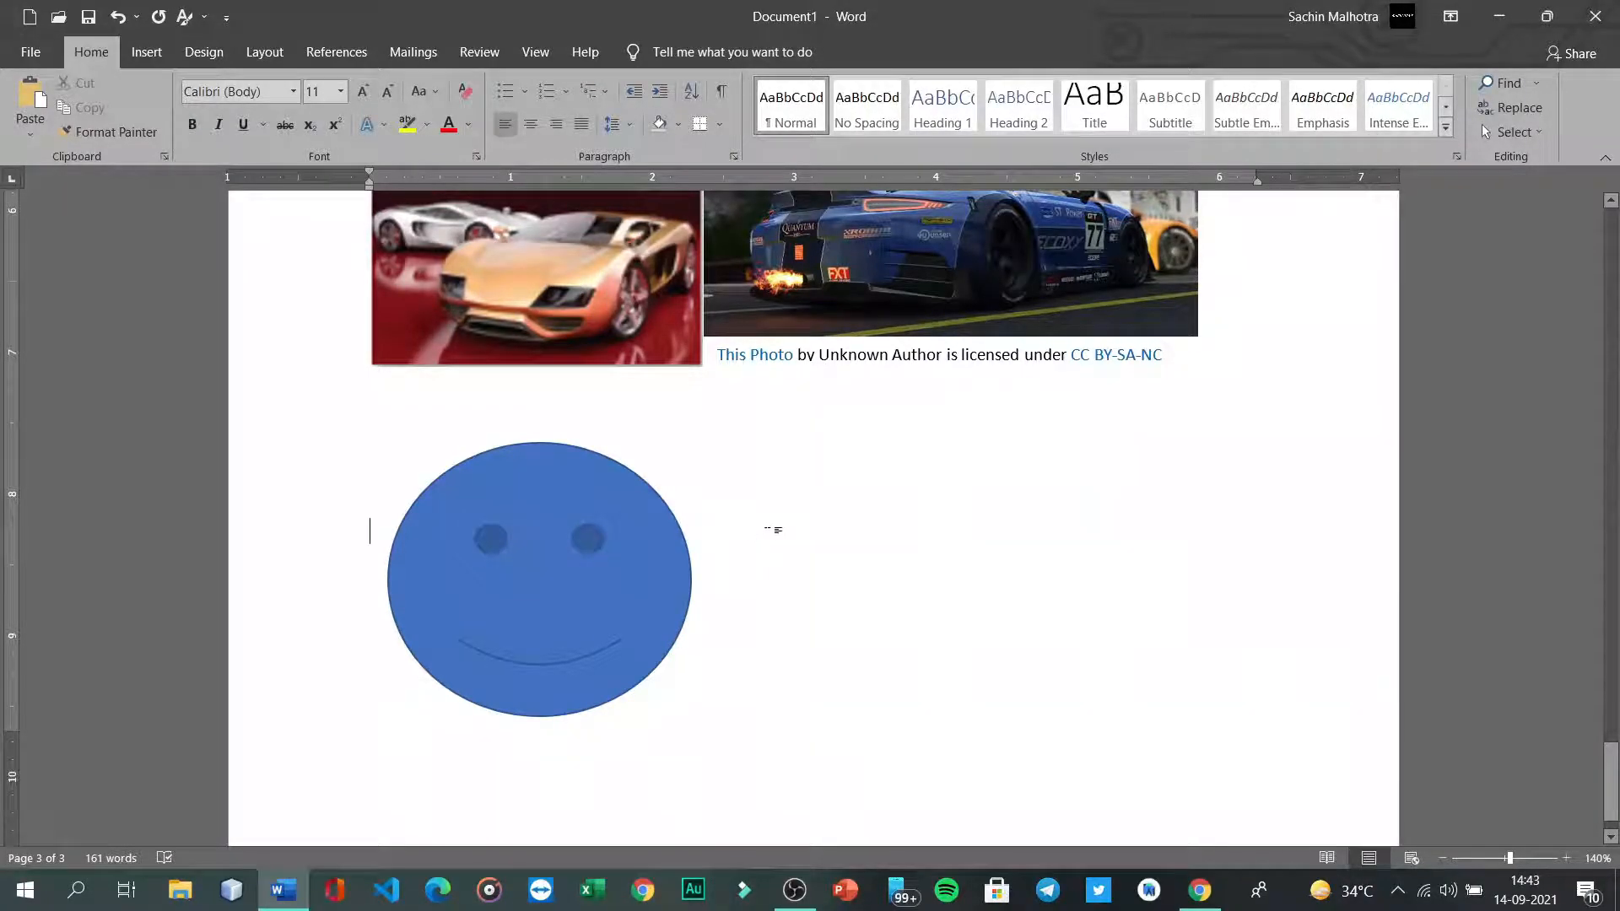
key("Return")
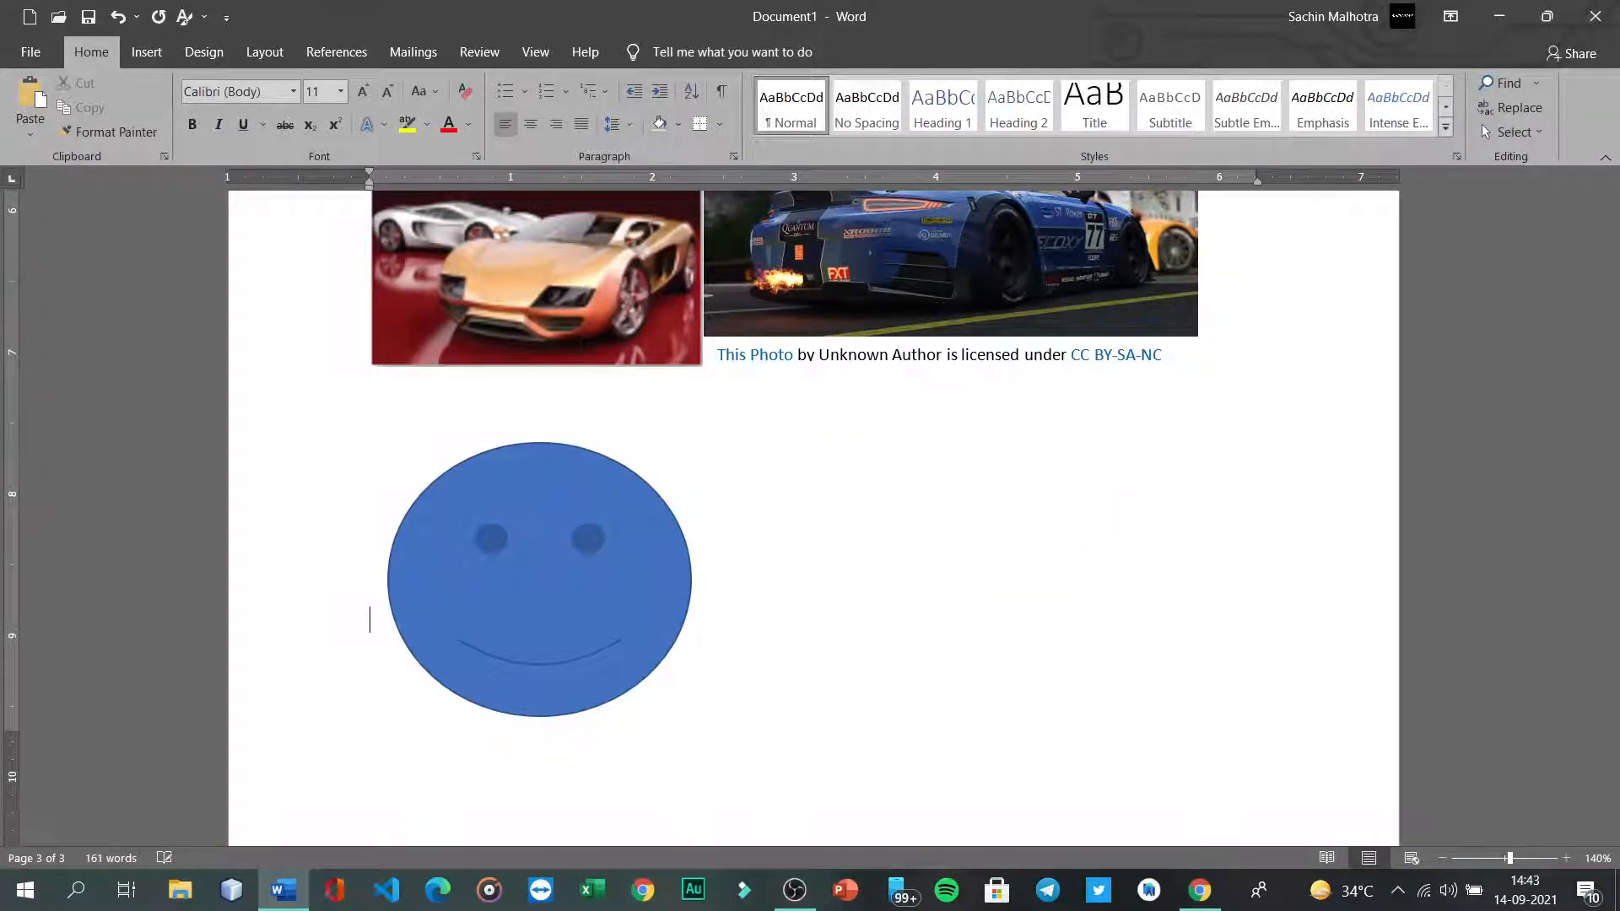
key("ctrl+Return")
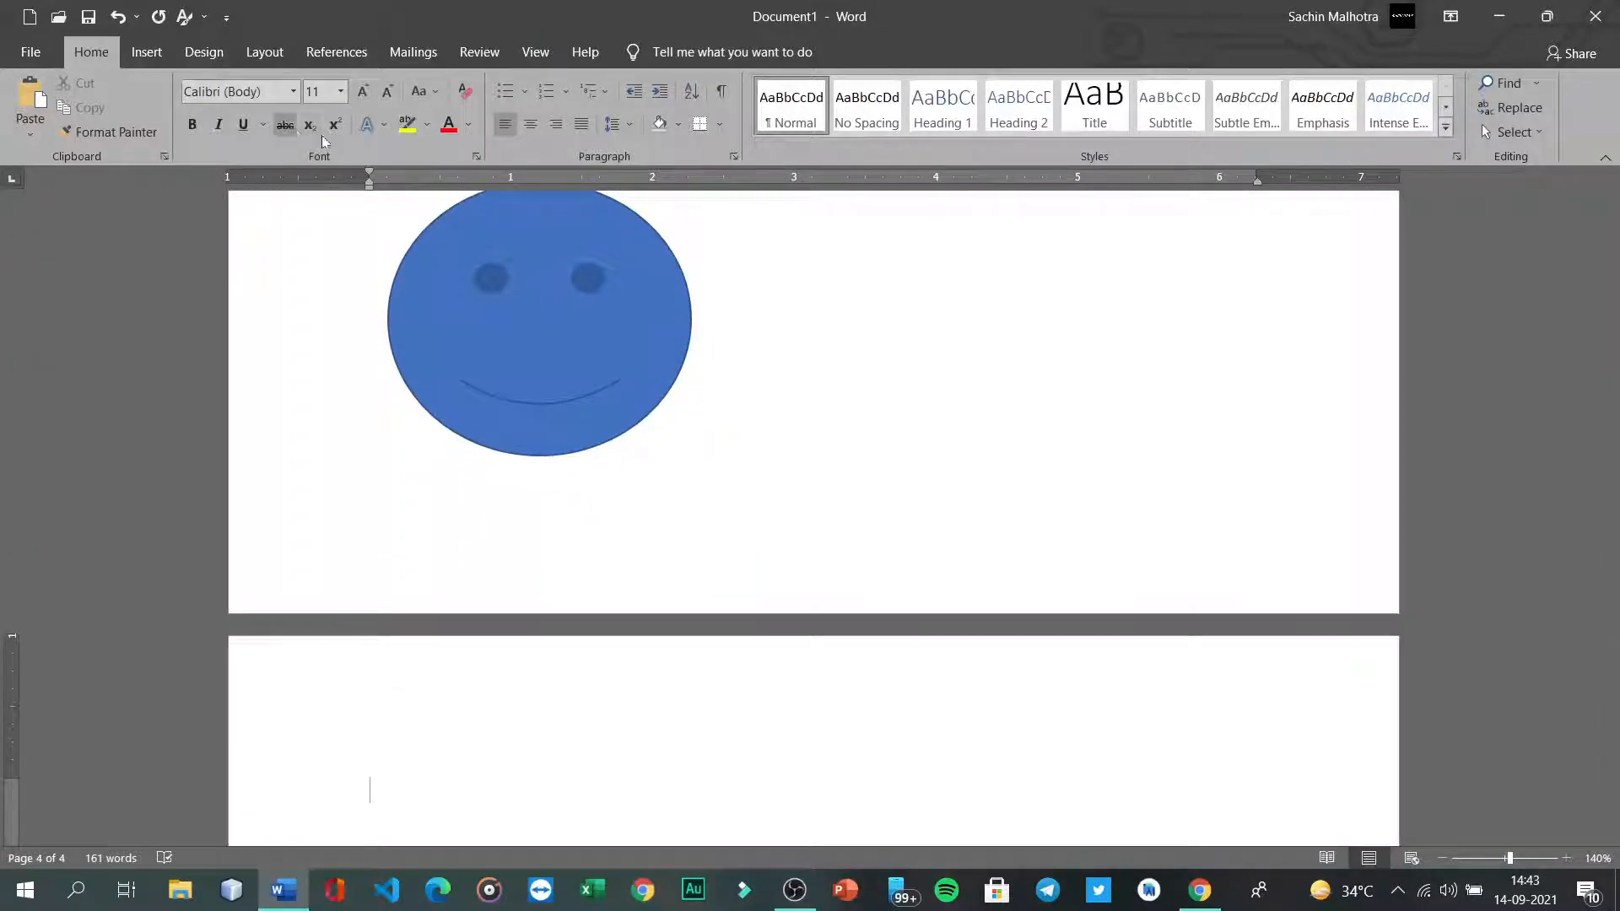
Step: Draw a "Not Allowed" symbol shape on the same page, in the empty space beside the smiley face
left_click(146, 52)
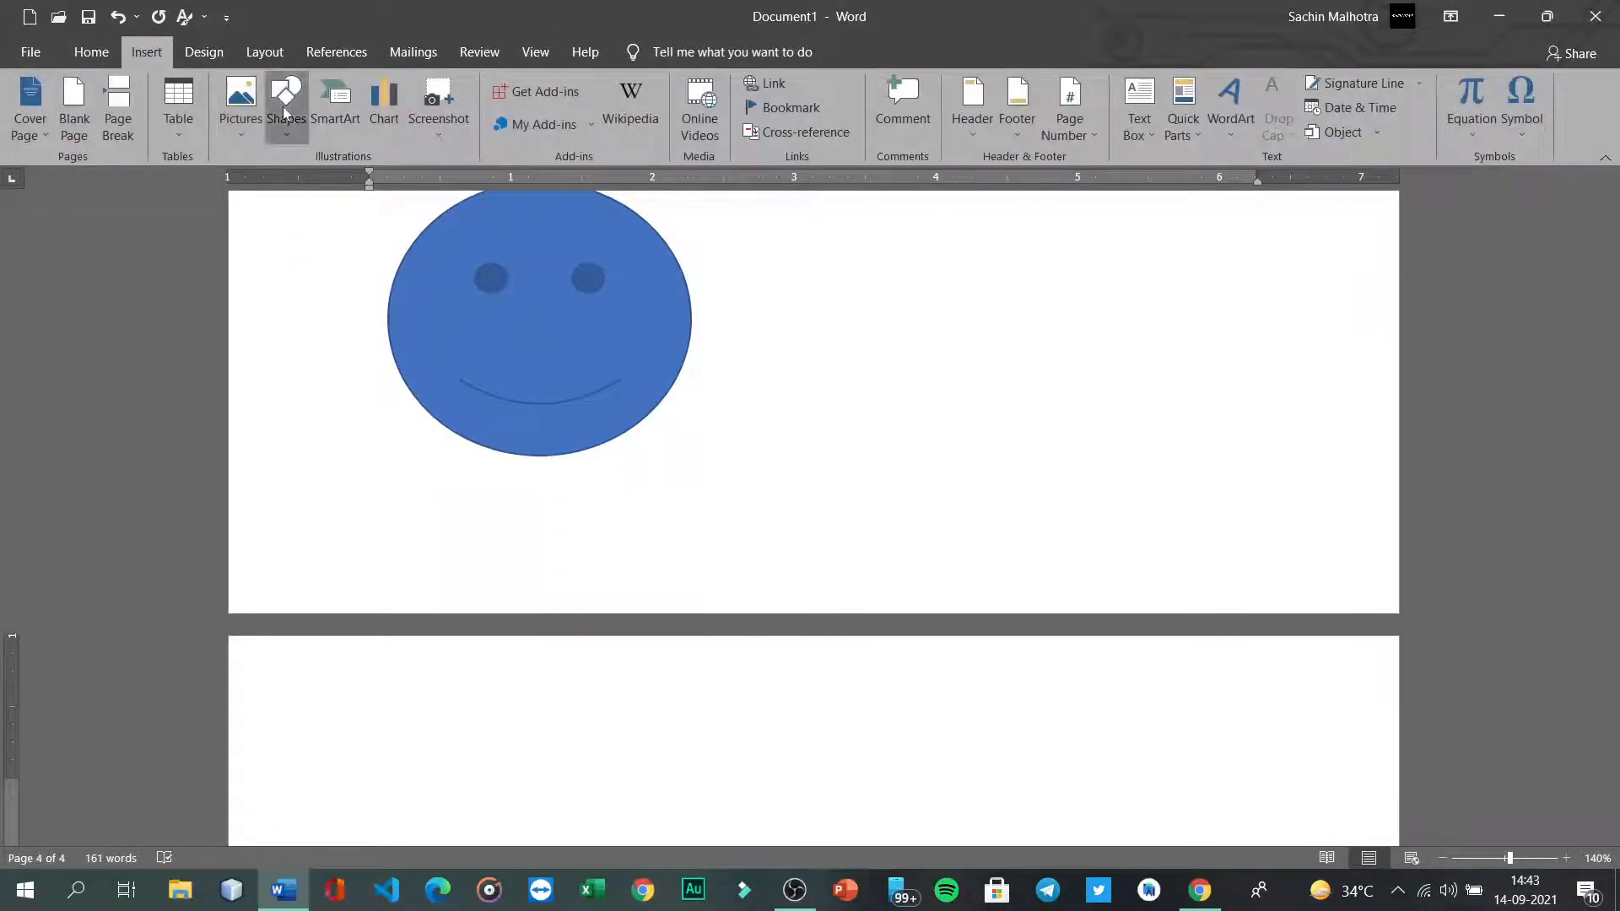
left_click(285, 113)
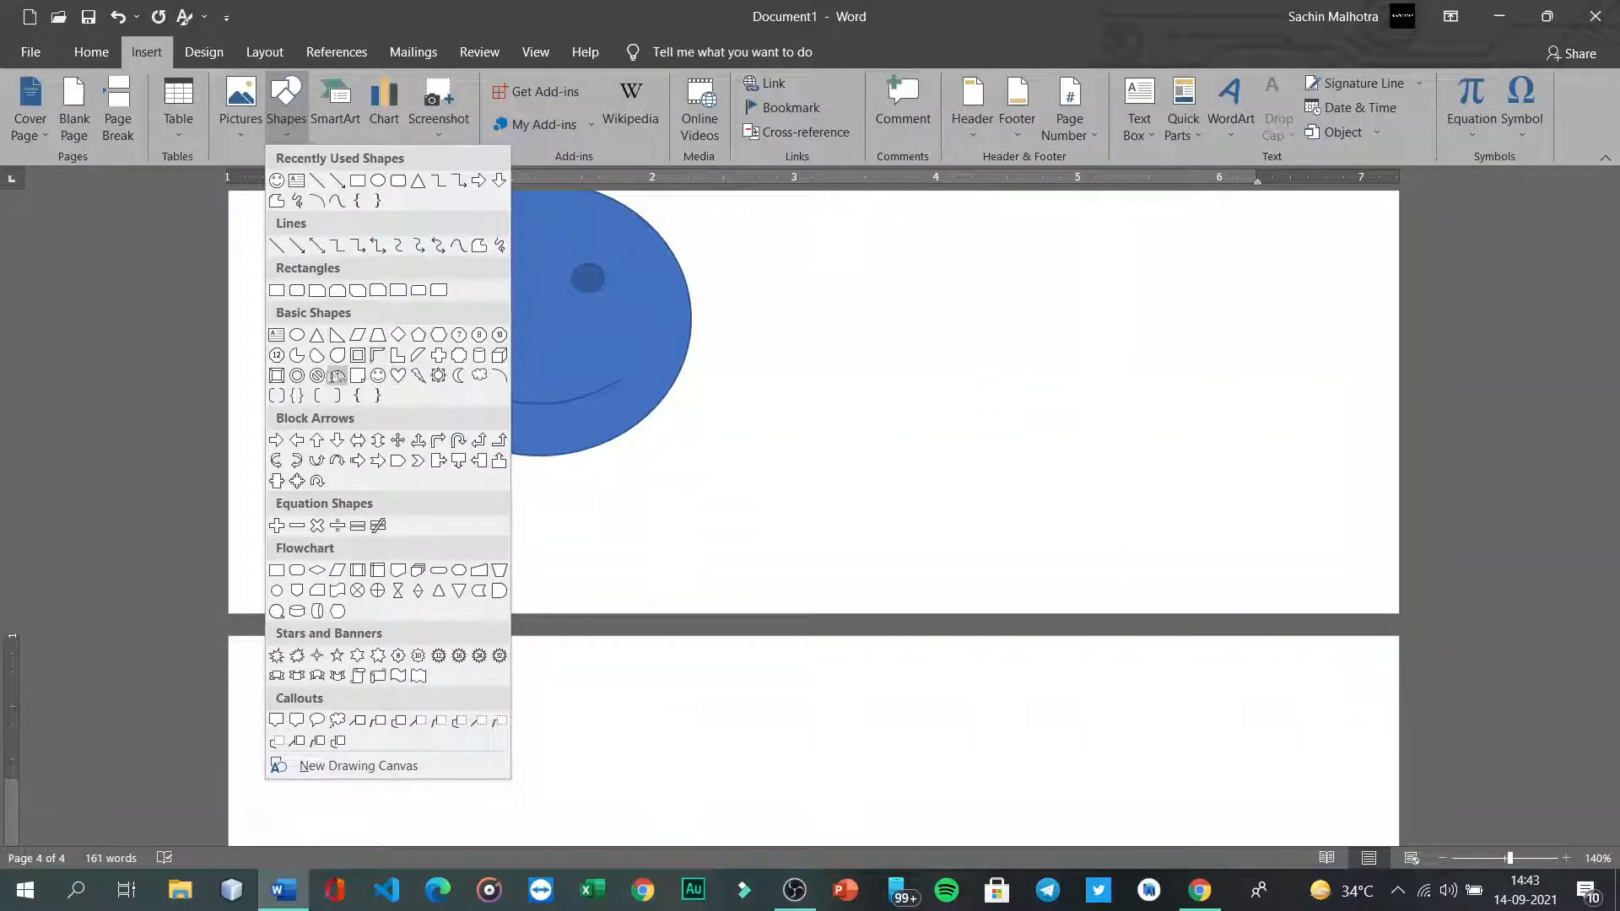
left_click(318, 375)
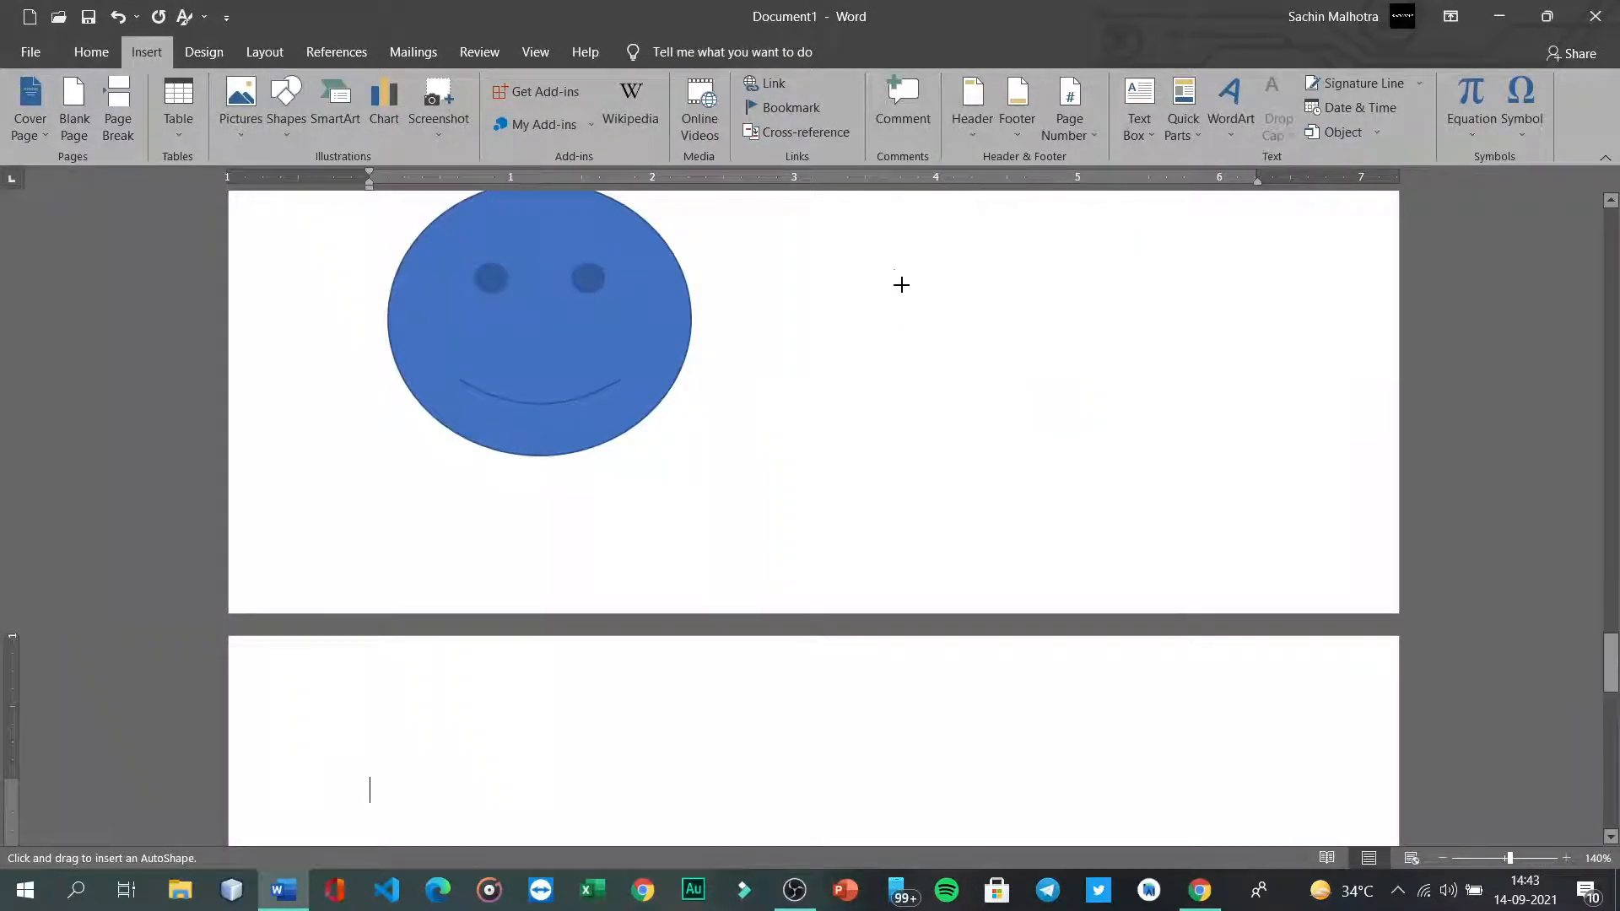
mouse_move(860, 269)
left_mouse_down()
mouse_move(995, 336)
mouse_move(1219, 545)
left_mouse_up()
left_click(1243, 467)
scroll(1244, 466, "up", 4)
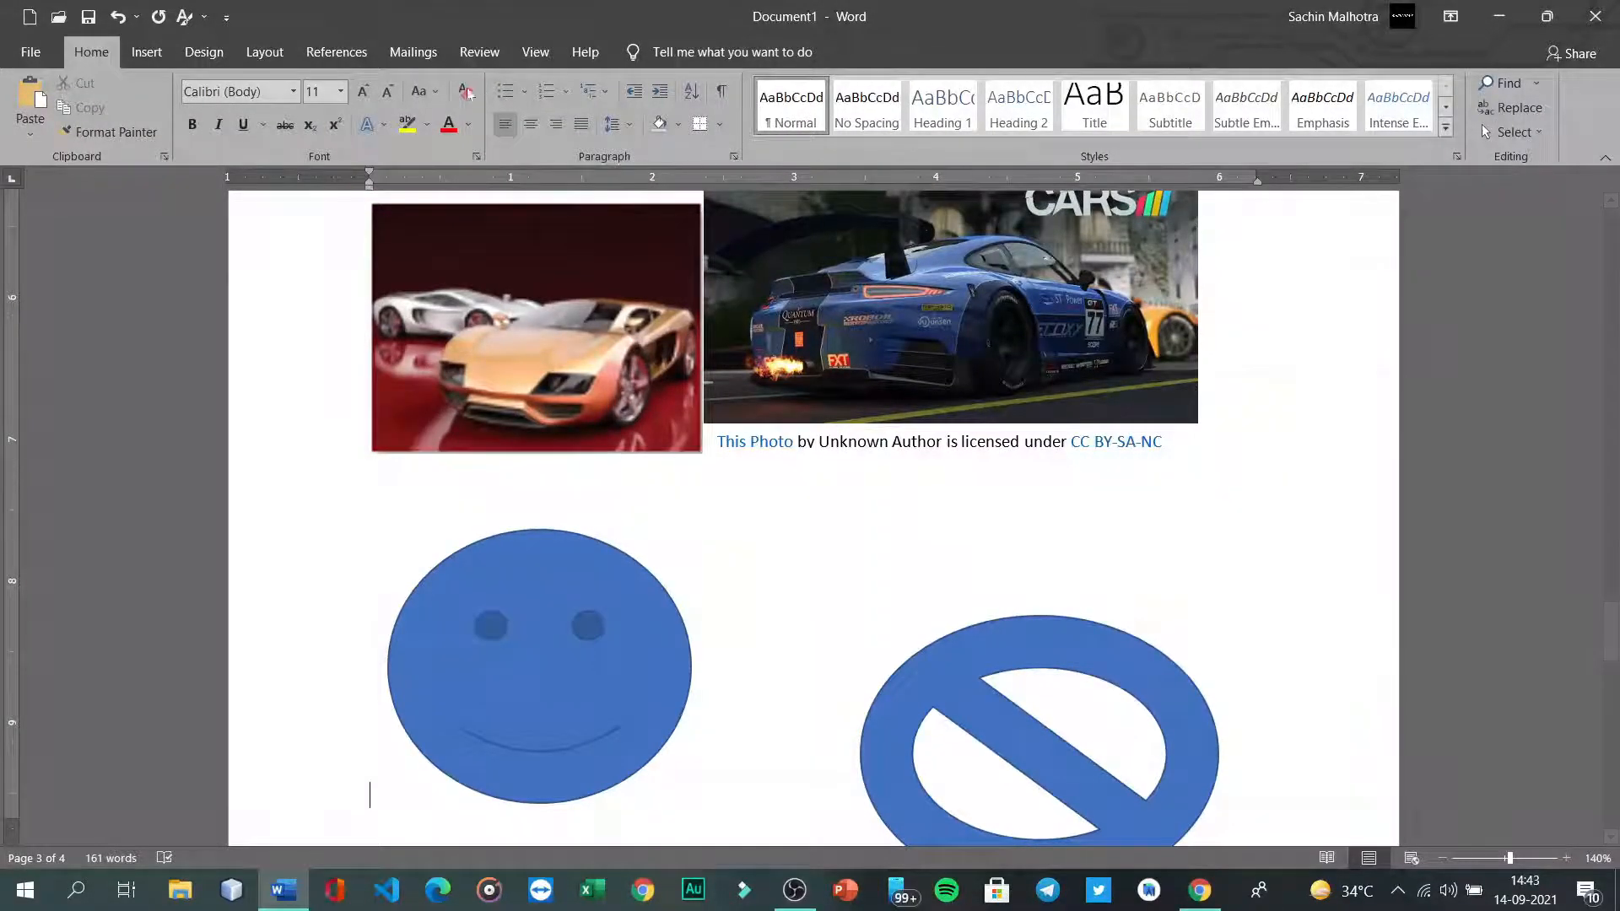
left_click(146, 52)
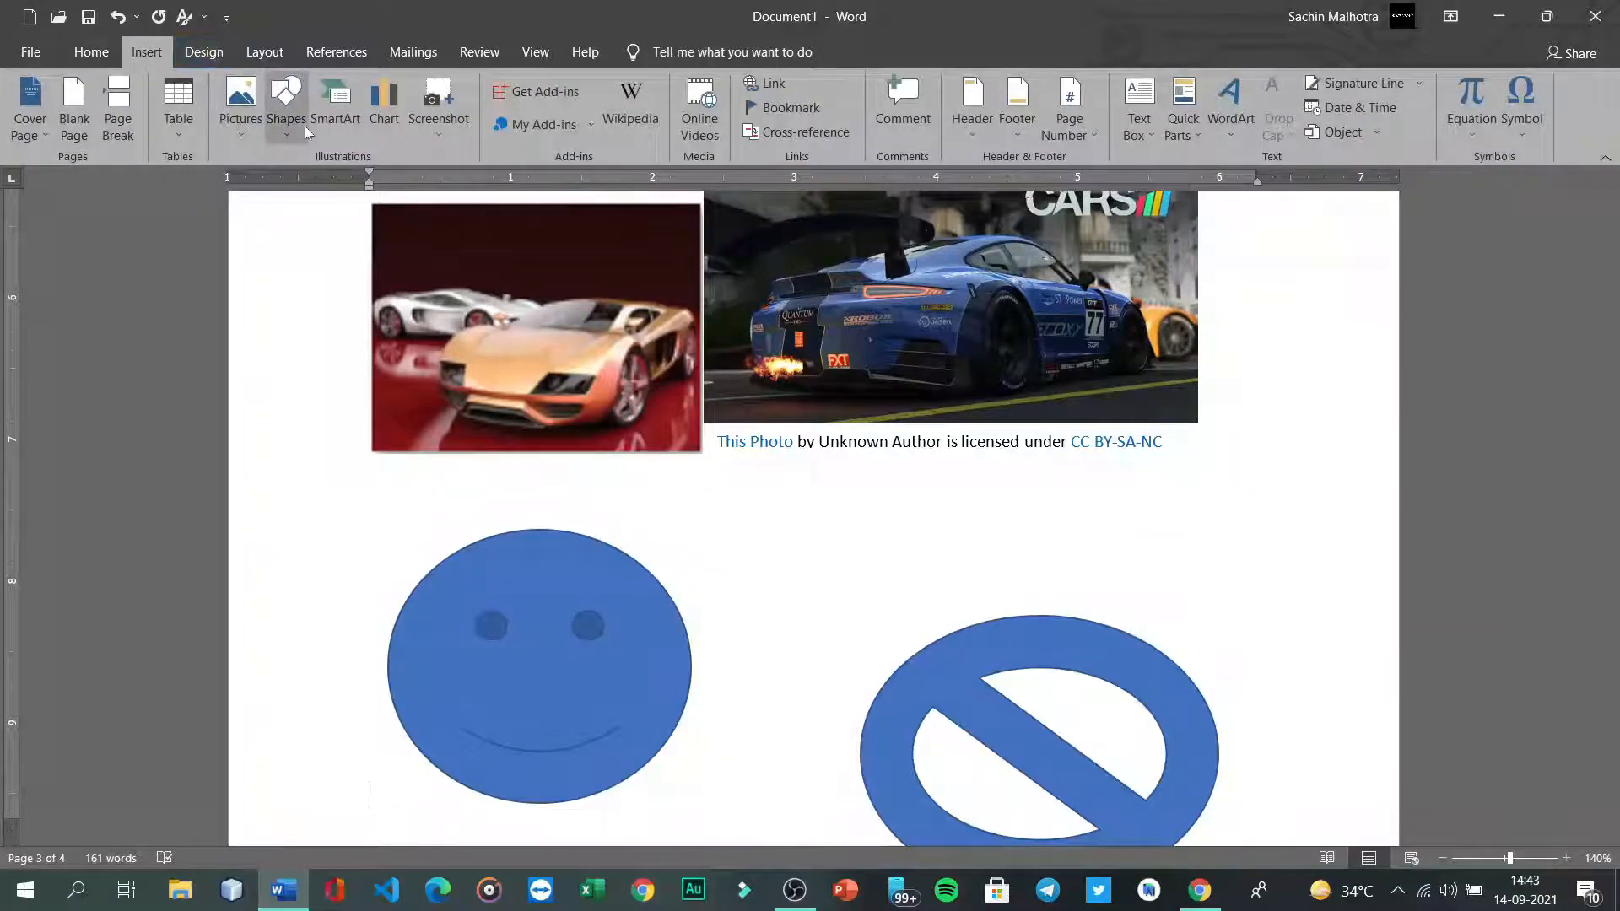
left_click(286, 106)
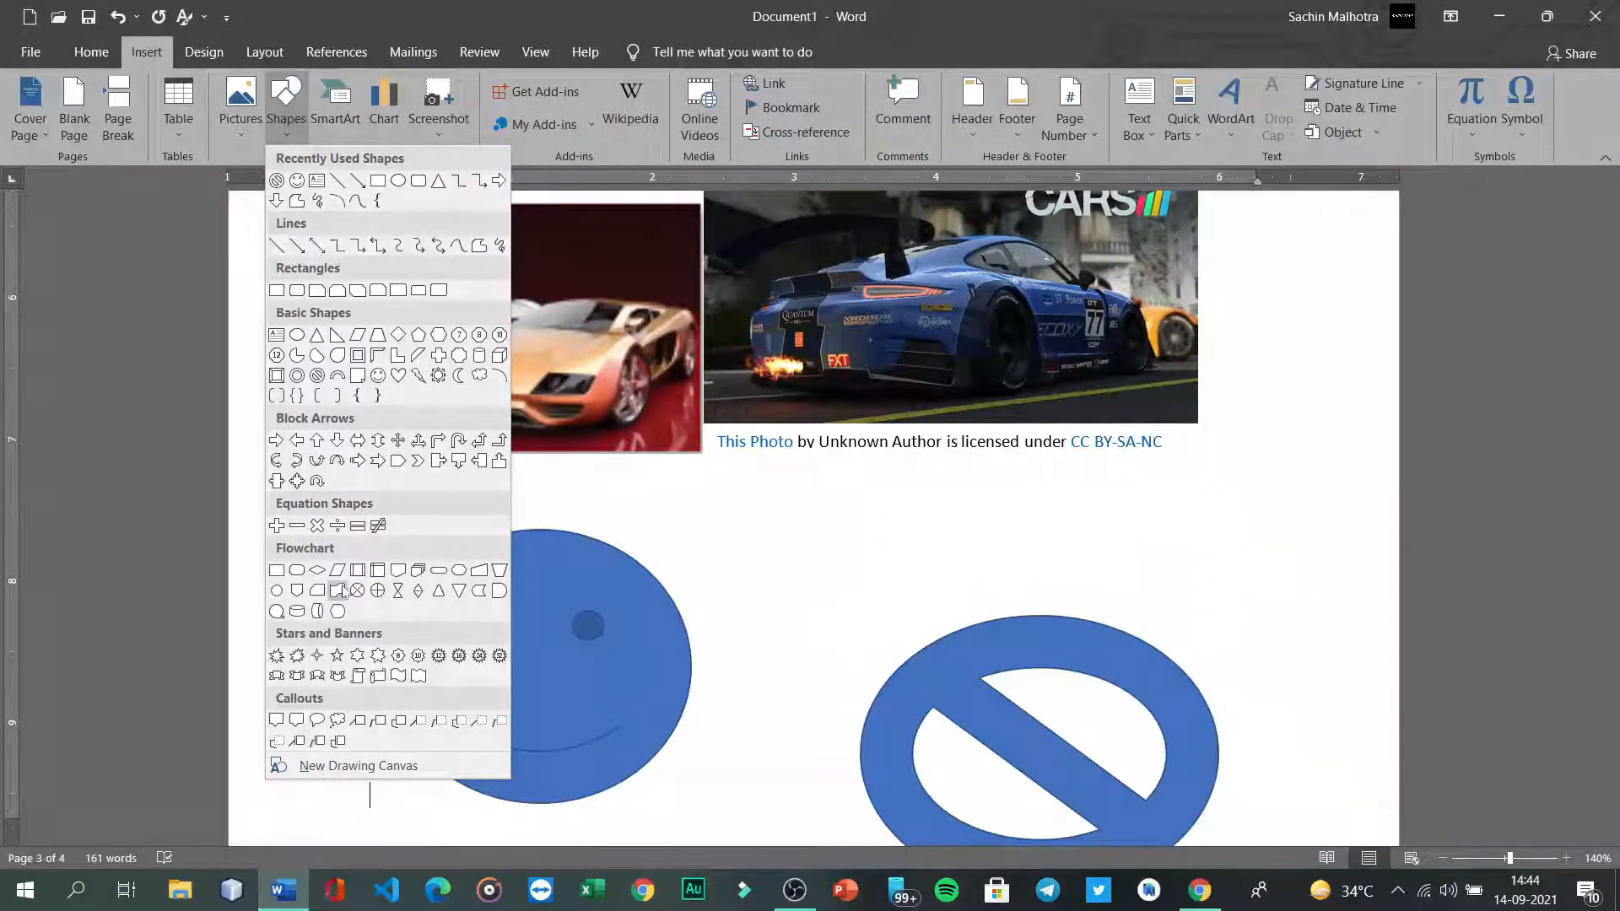
left_click(567, 512)
Step: Open the SmartArt graphic chooser for the blank page after the shapes
scroll(600, 495, "down", 8)
scroll(600, 495, "up", 3)
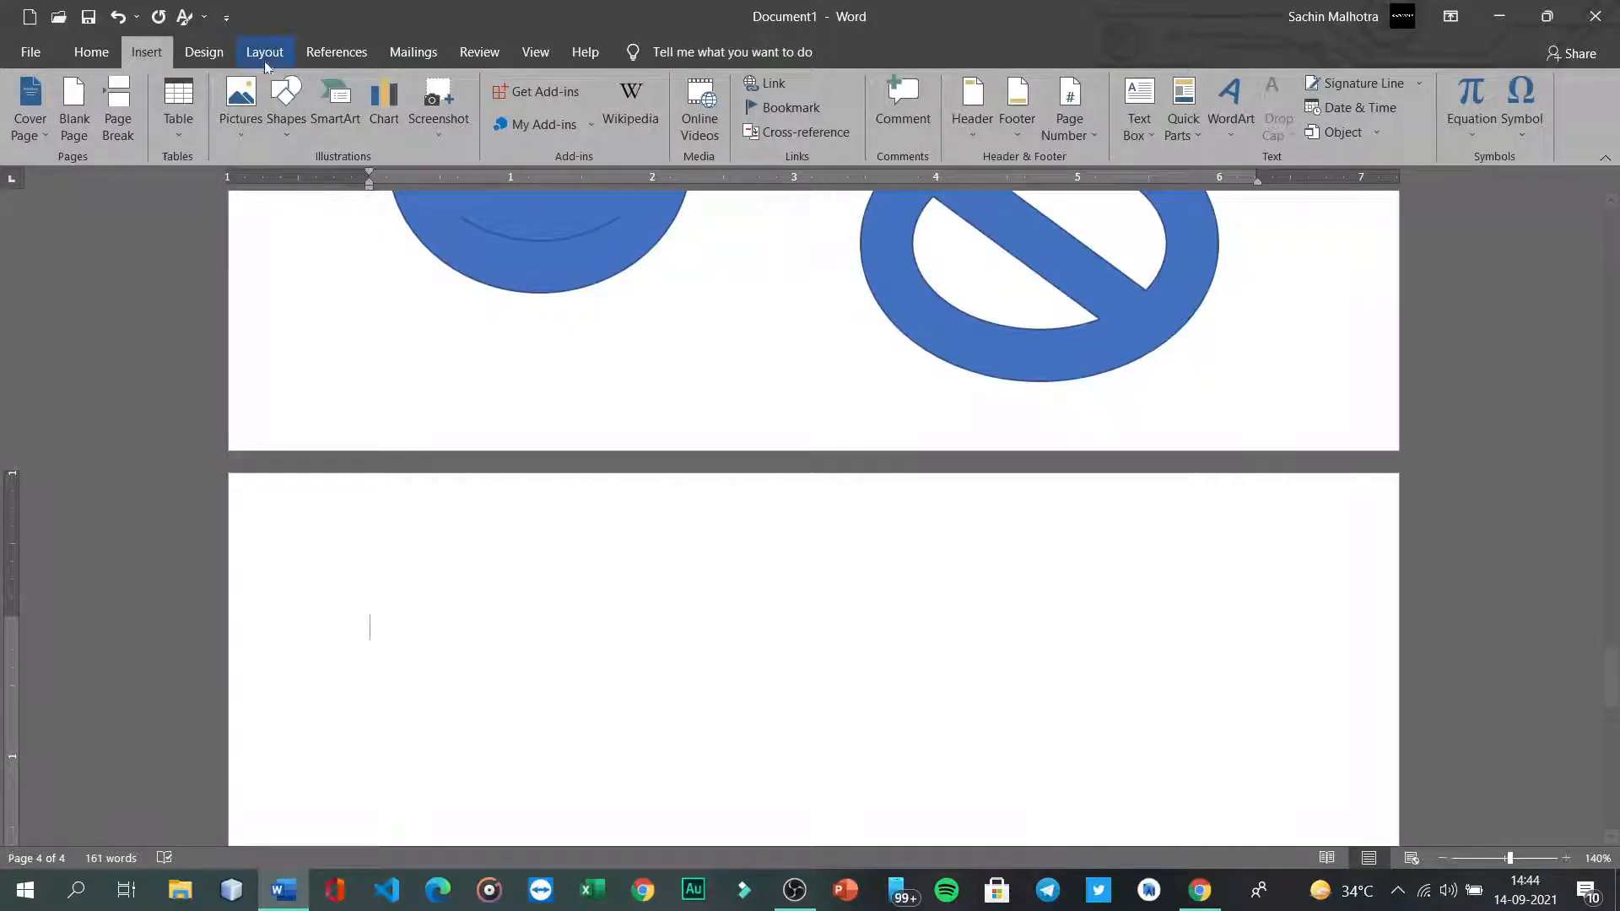
left_click(341, 120)
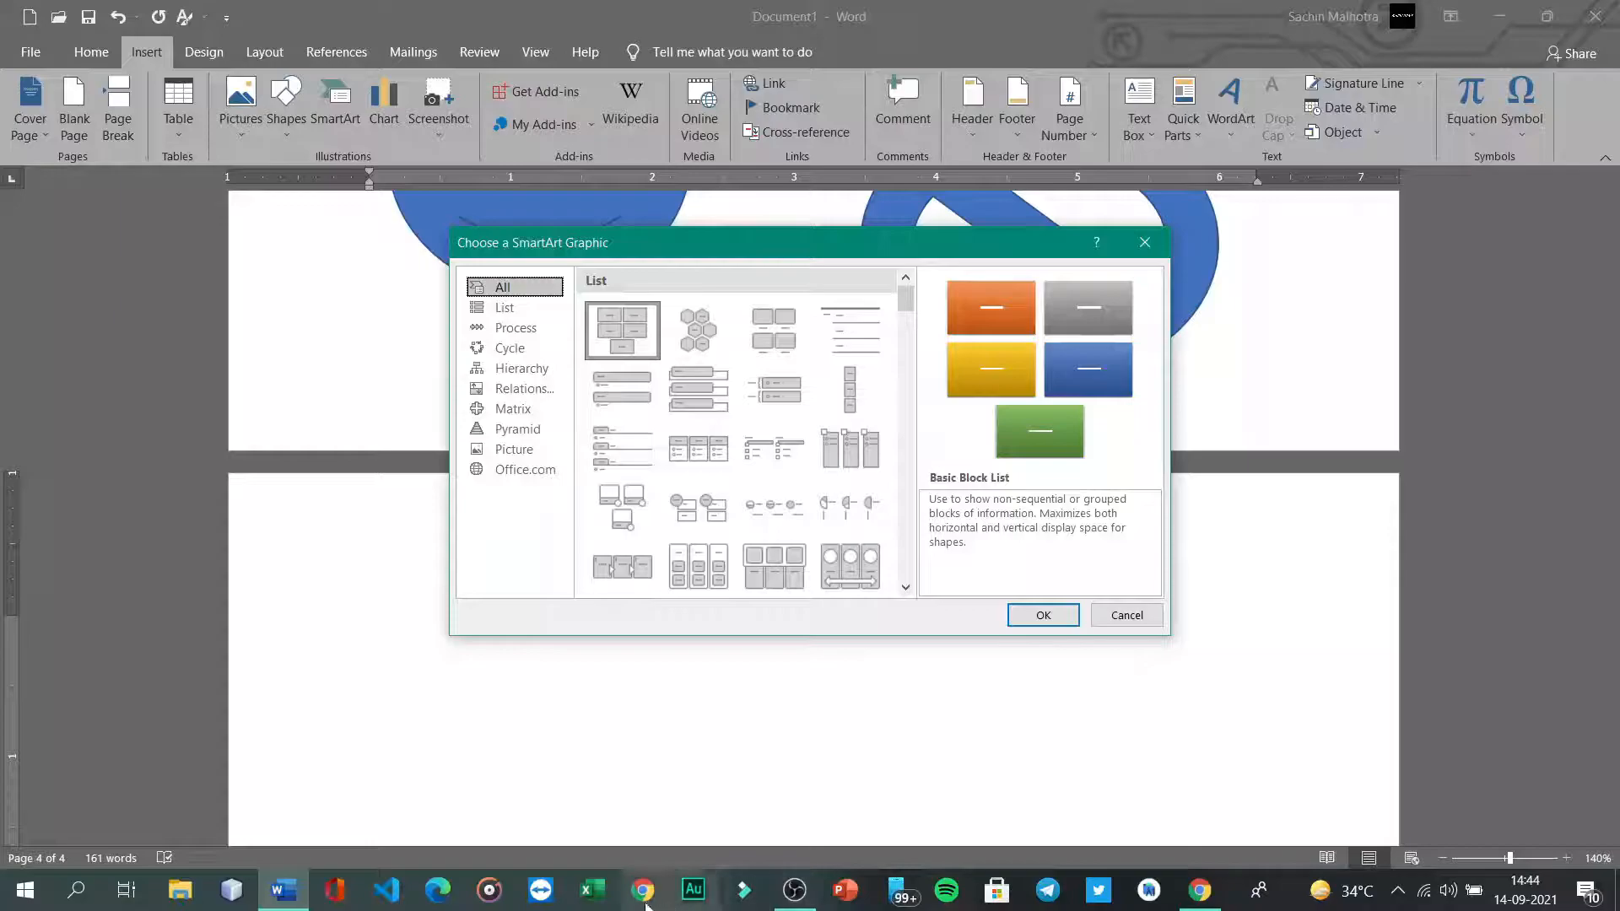
Step: Switch to Chrome, search Google Images for "osi model" and preview the layer diagram from tutorialandexample.com
left_click(1198, 890)
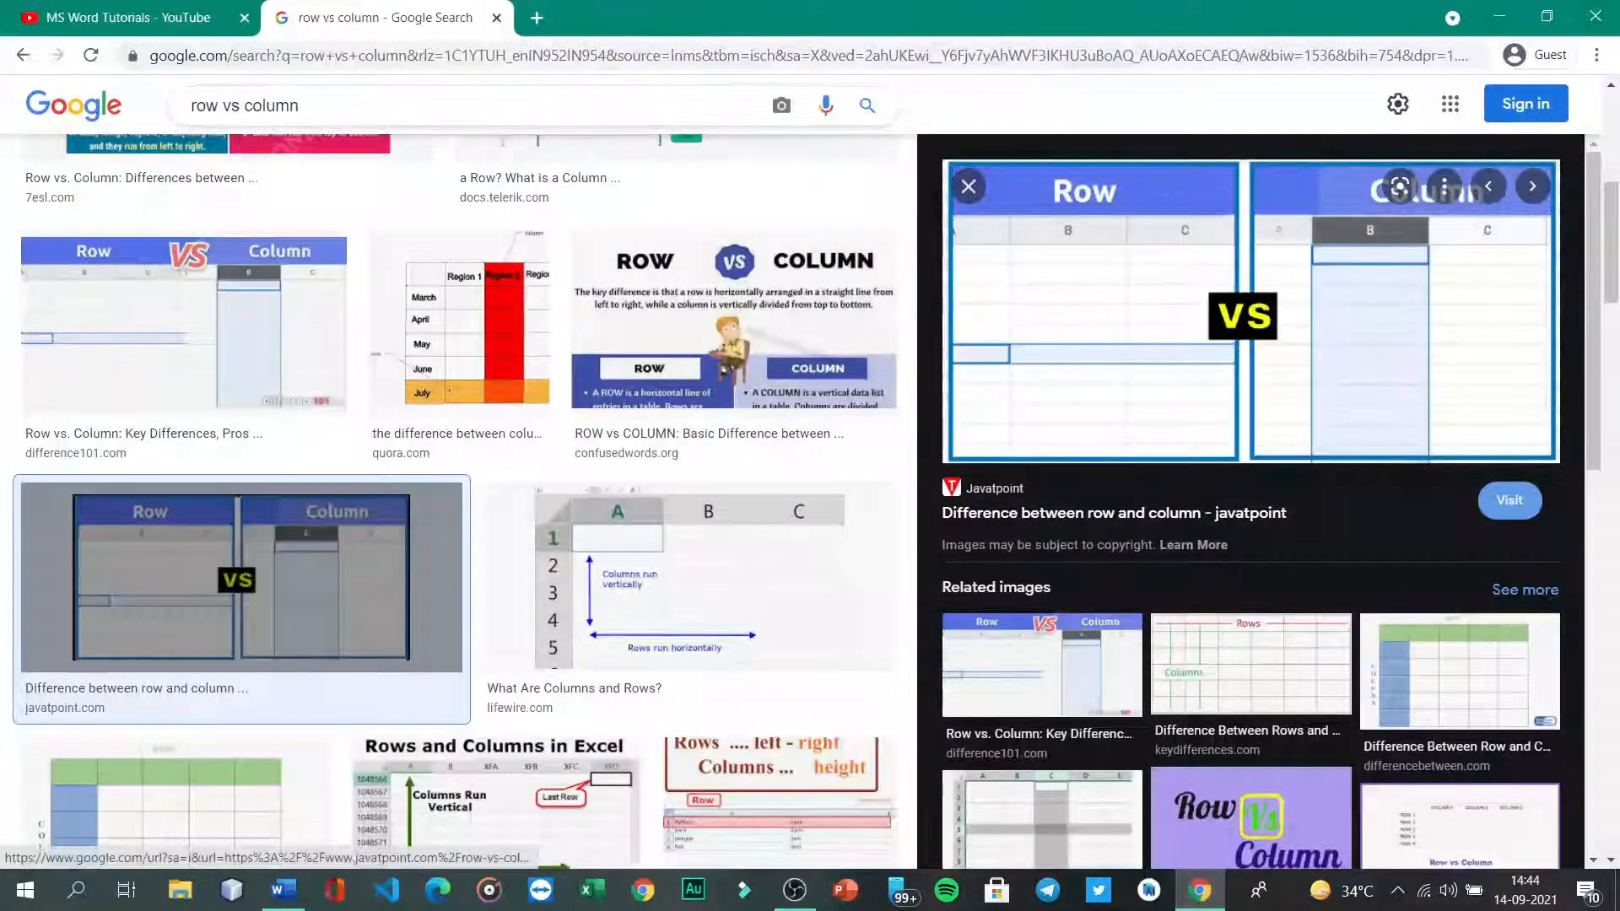
type("iaf")
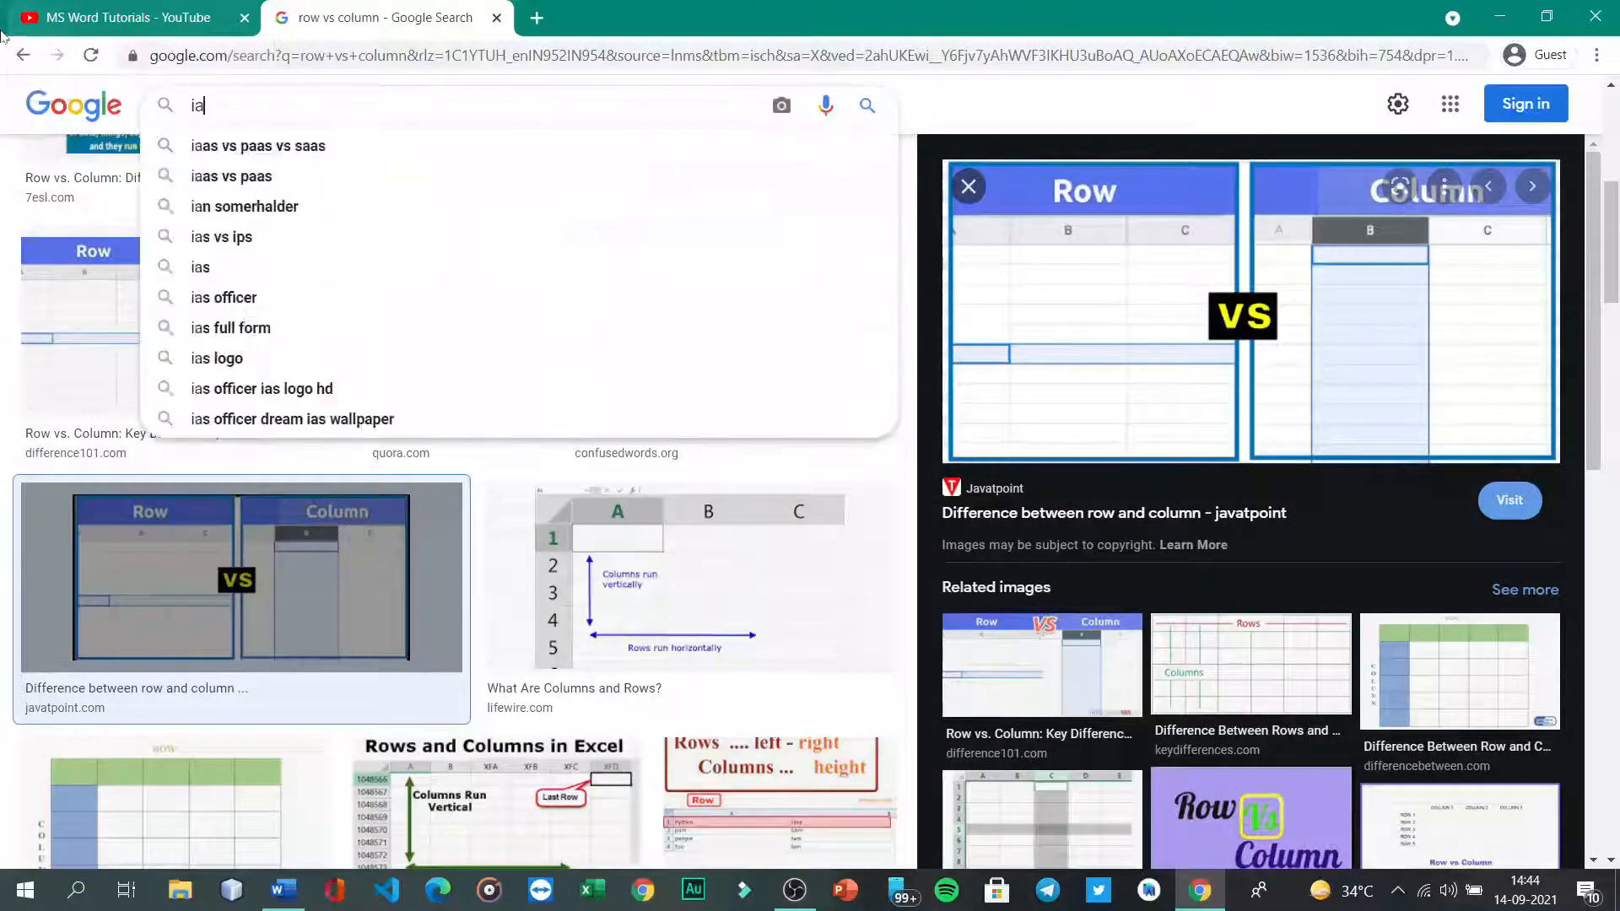
key("BackSpace")
key("BackSpace")
key("BackSpace")
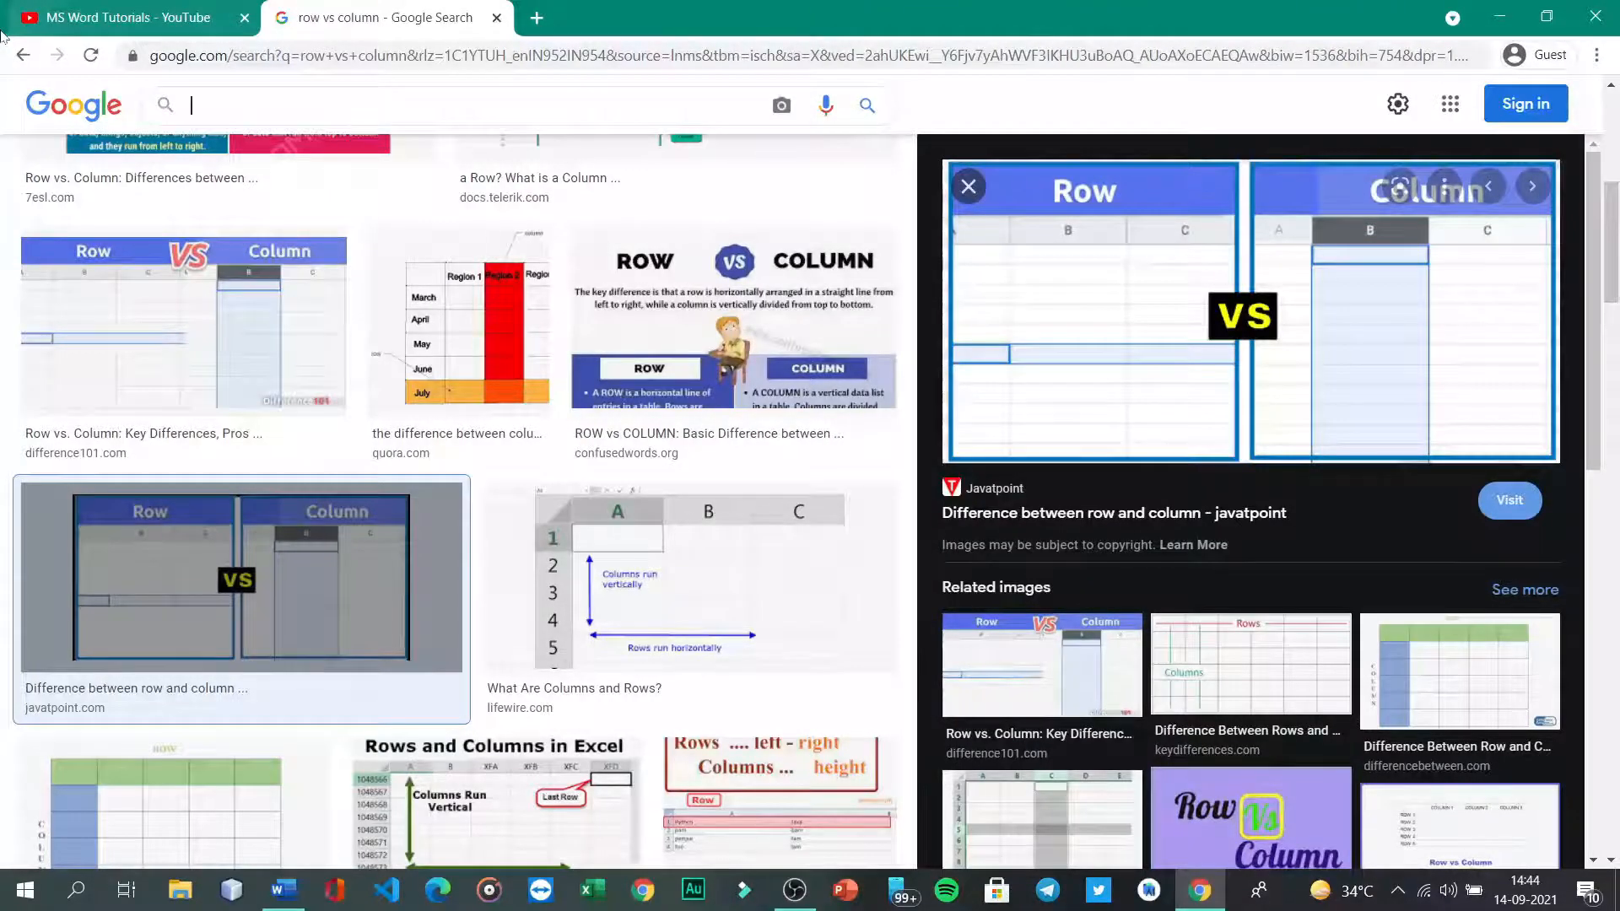
type("osi ")
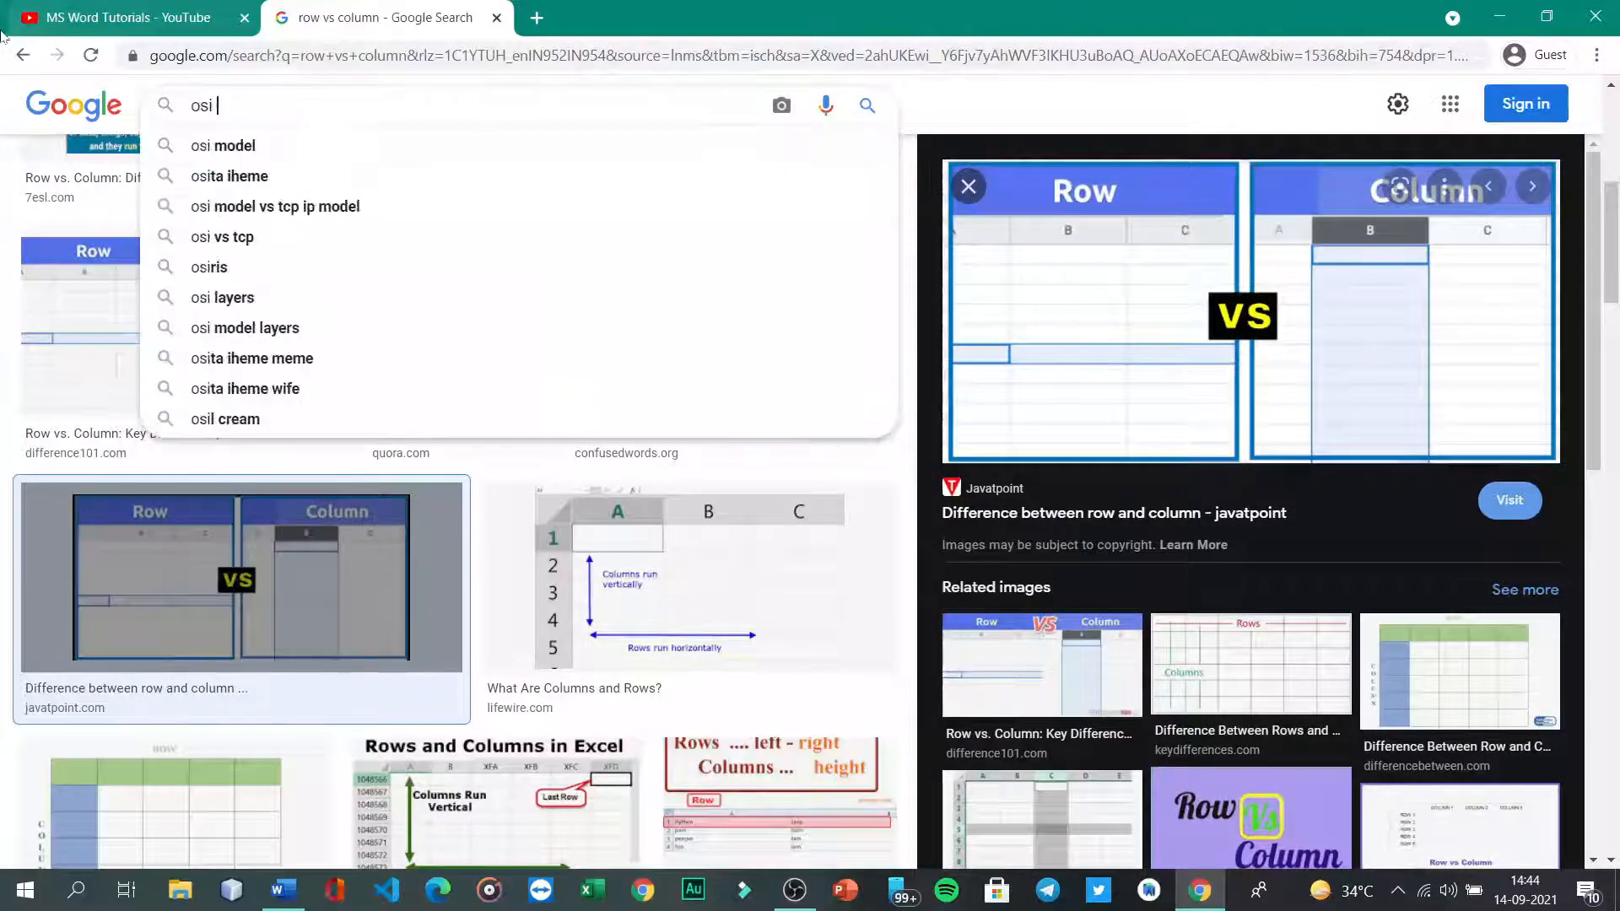
type("midel")
key("Down")
key("Return")
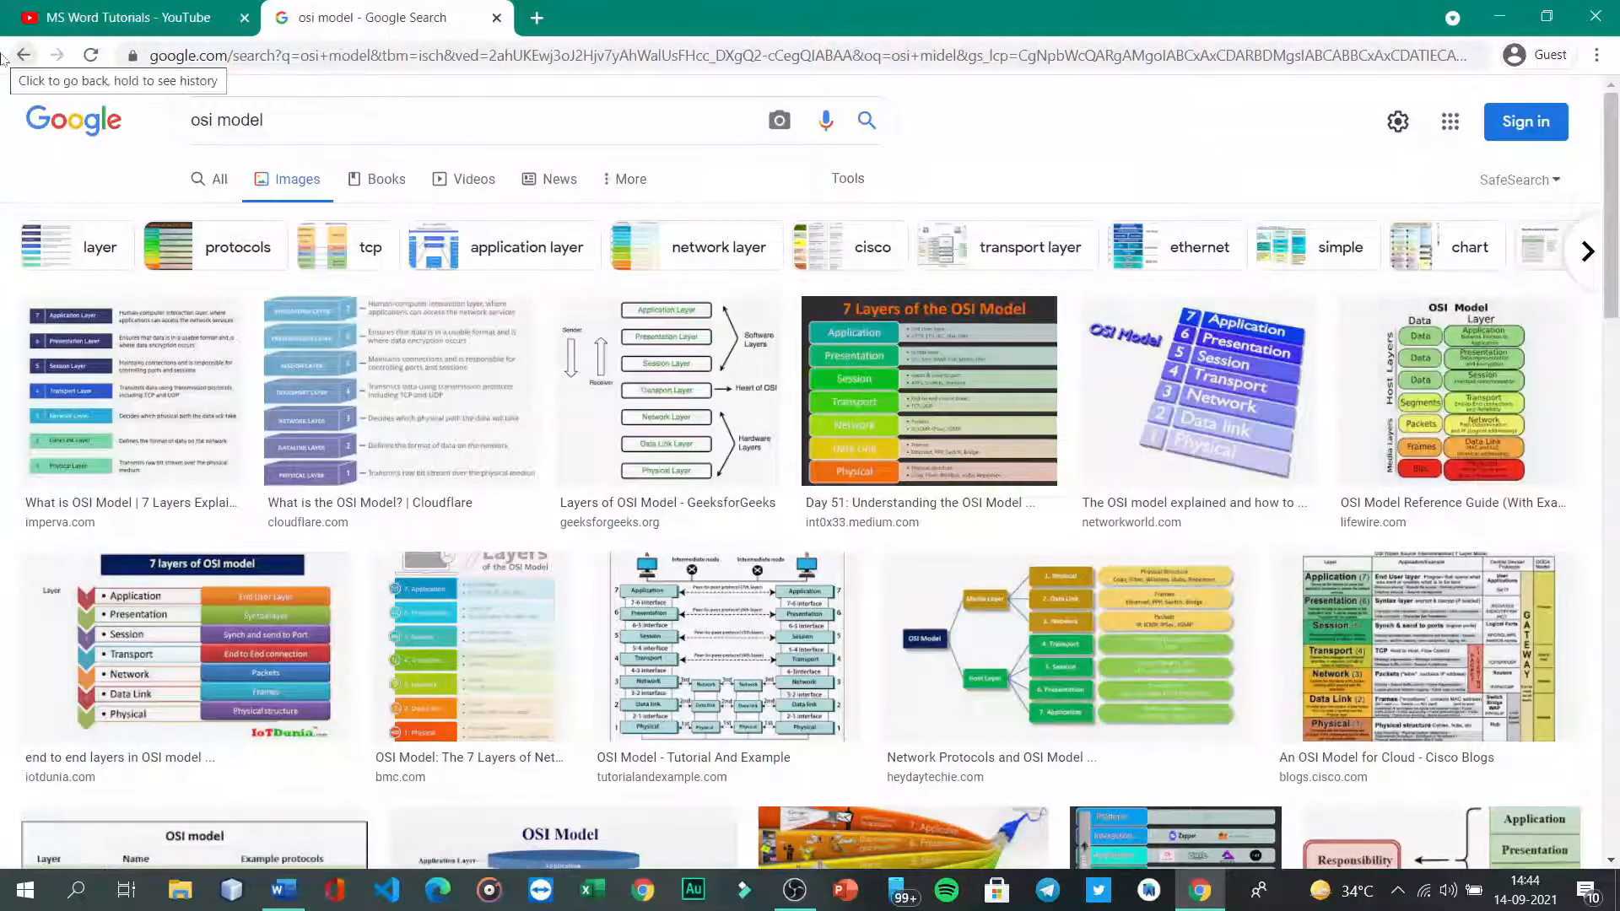
scroll(641, 507, "down", 4)
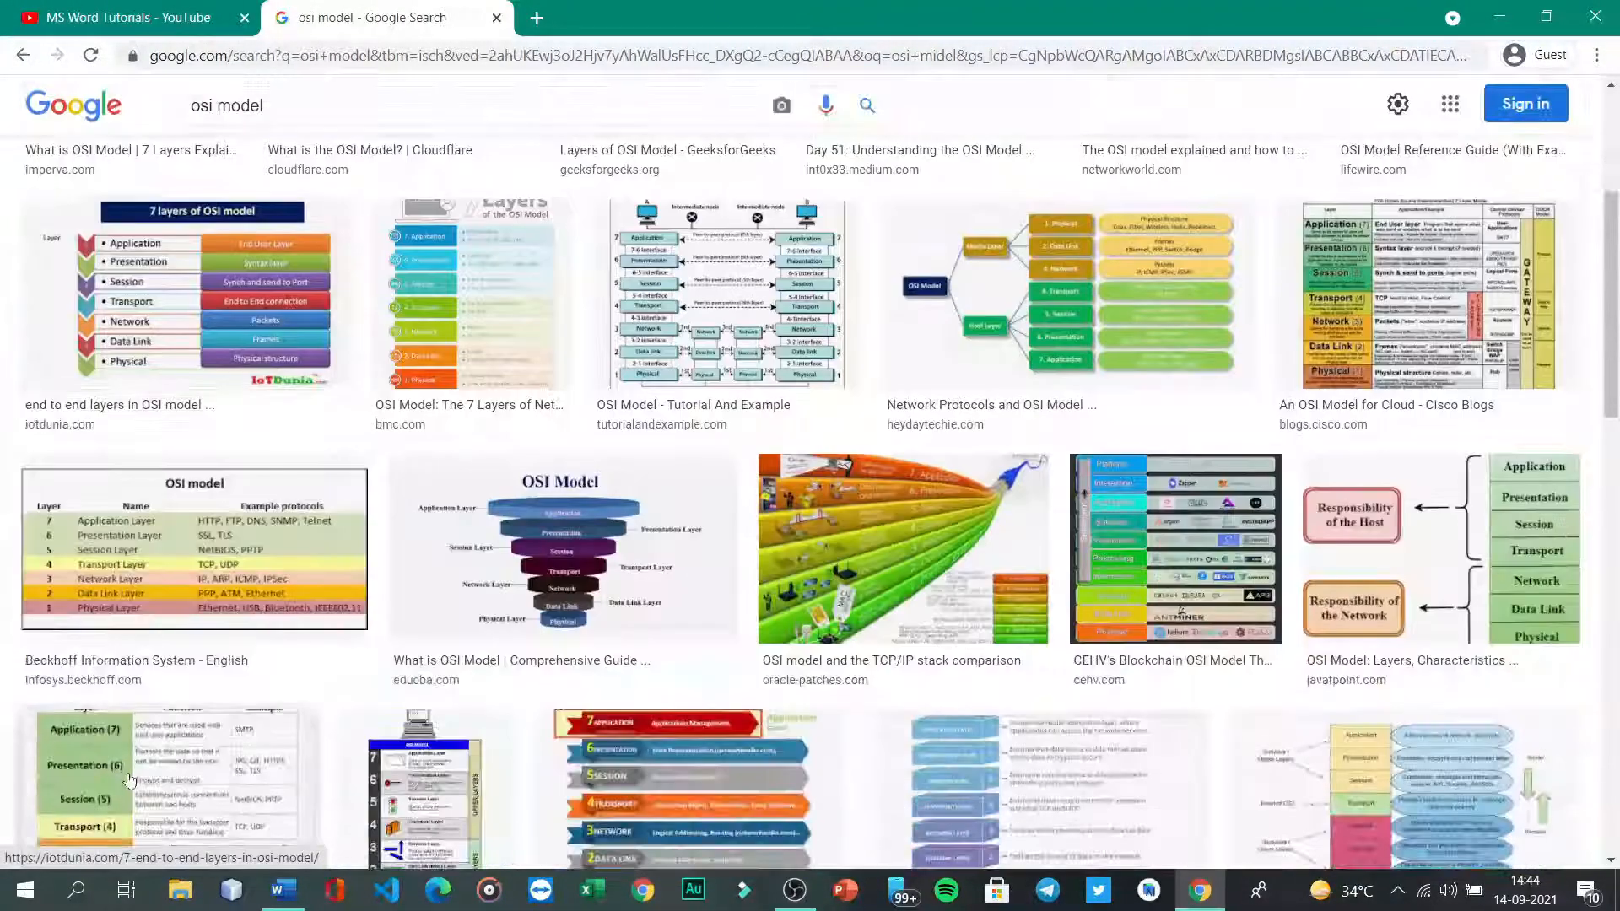
left_click(666, 407)
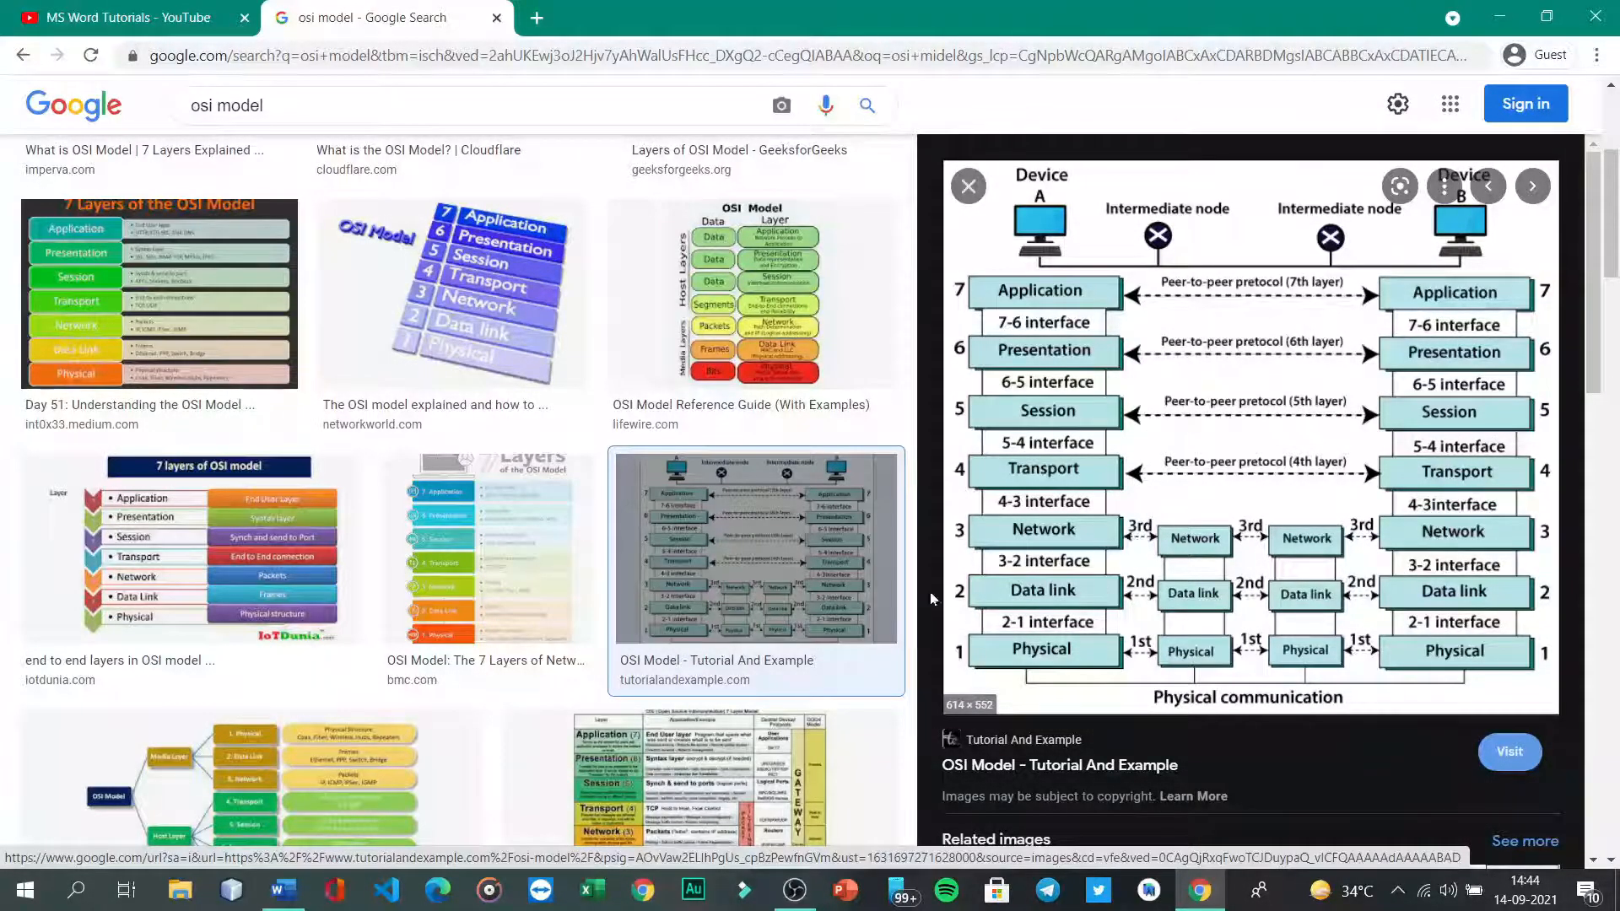
Step: Return to Word's SmartArt graphic chooser and close the Office window opened by mistake
left_click(293, 902)
left_click(335, 889)
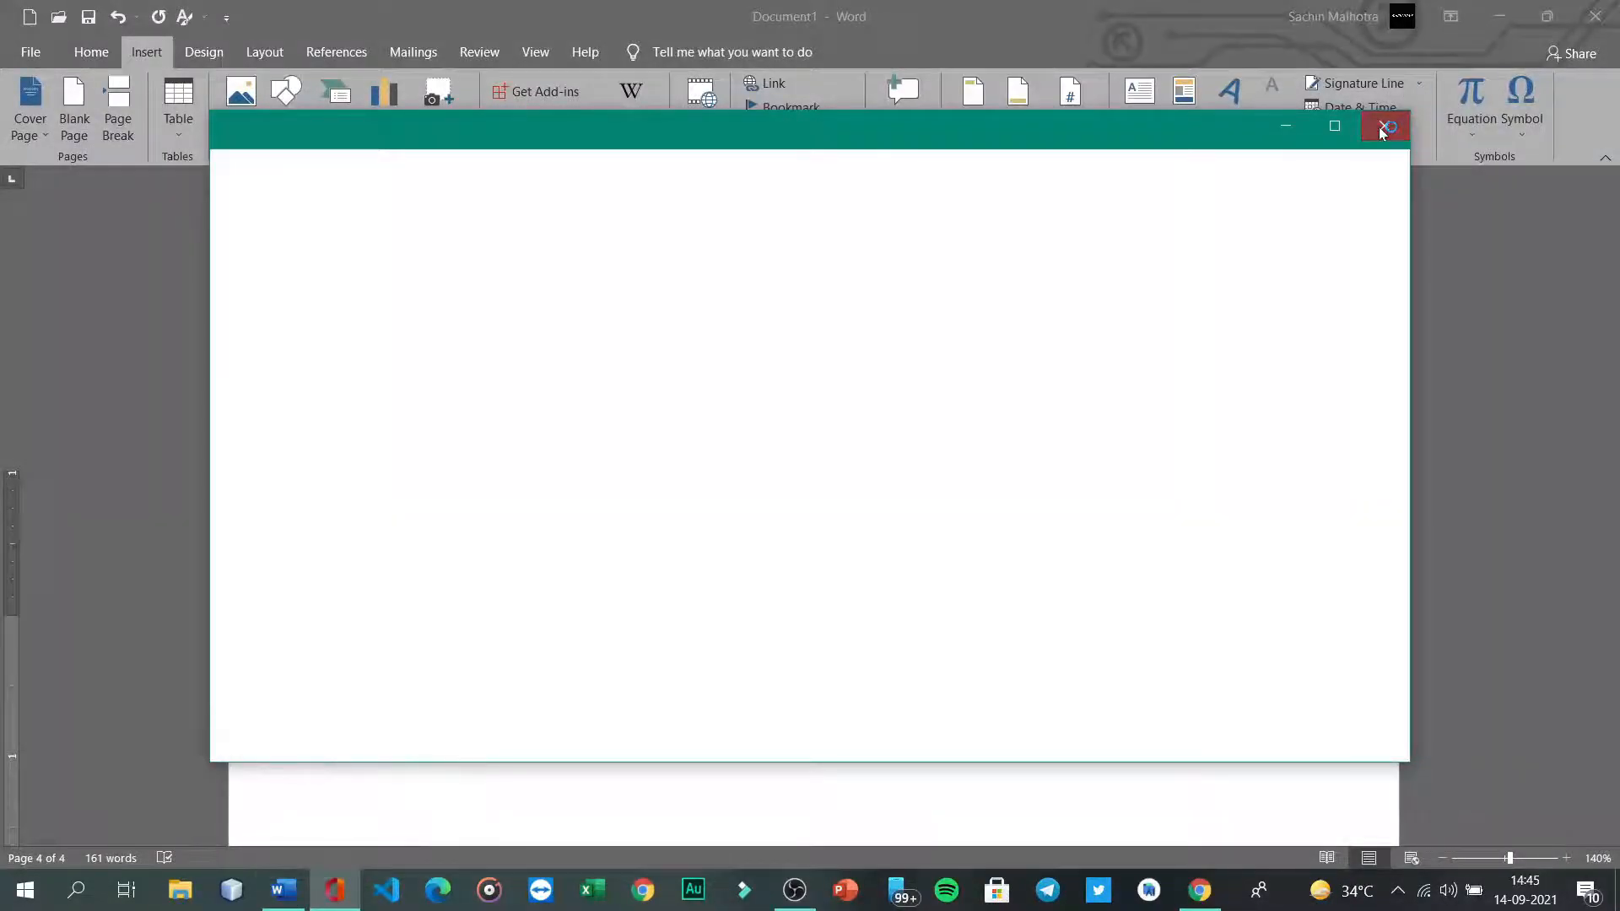
left_click(1381, 132)
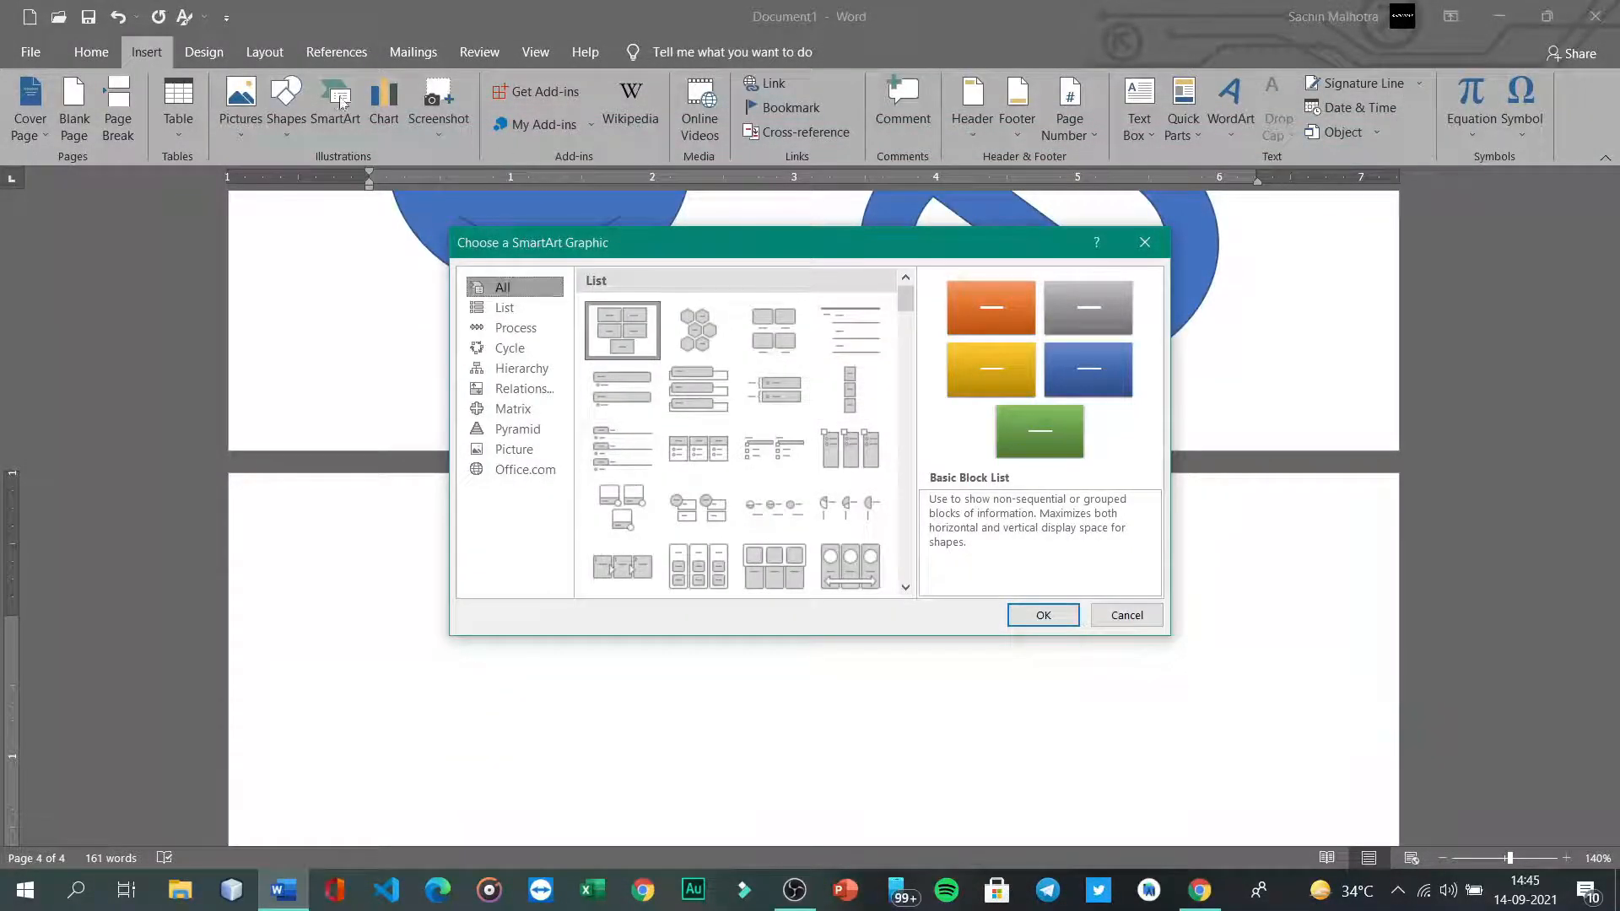
Step: Examine the Process, List, All and Hierarchy layouts in the SmartArt graphic chooser
left_click(514, 336)
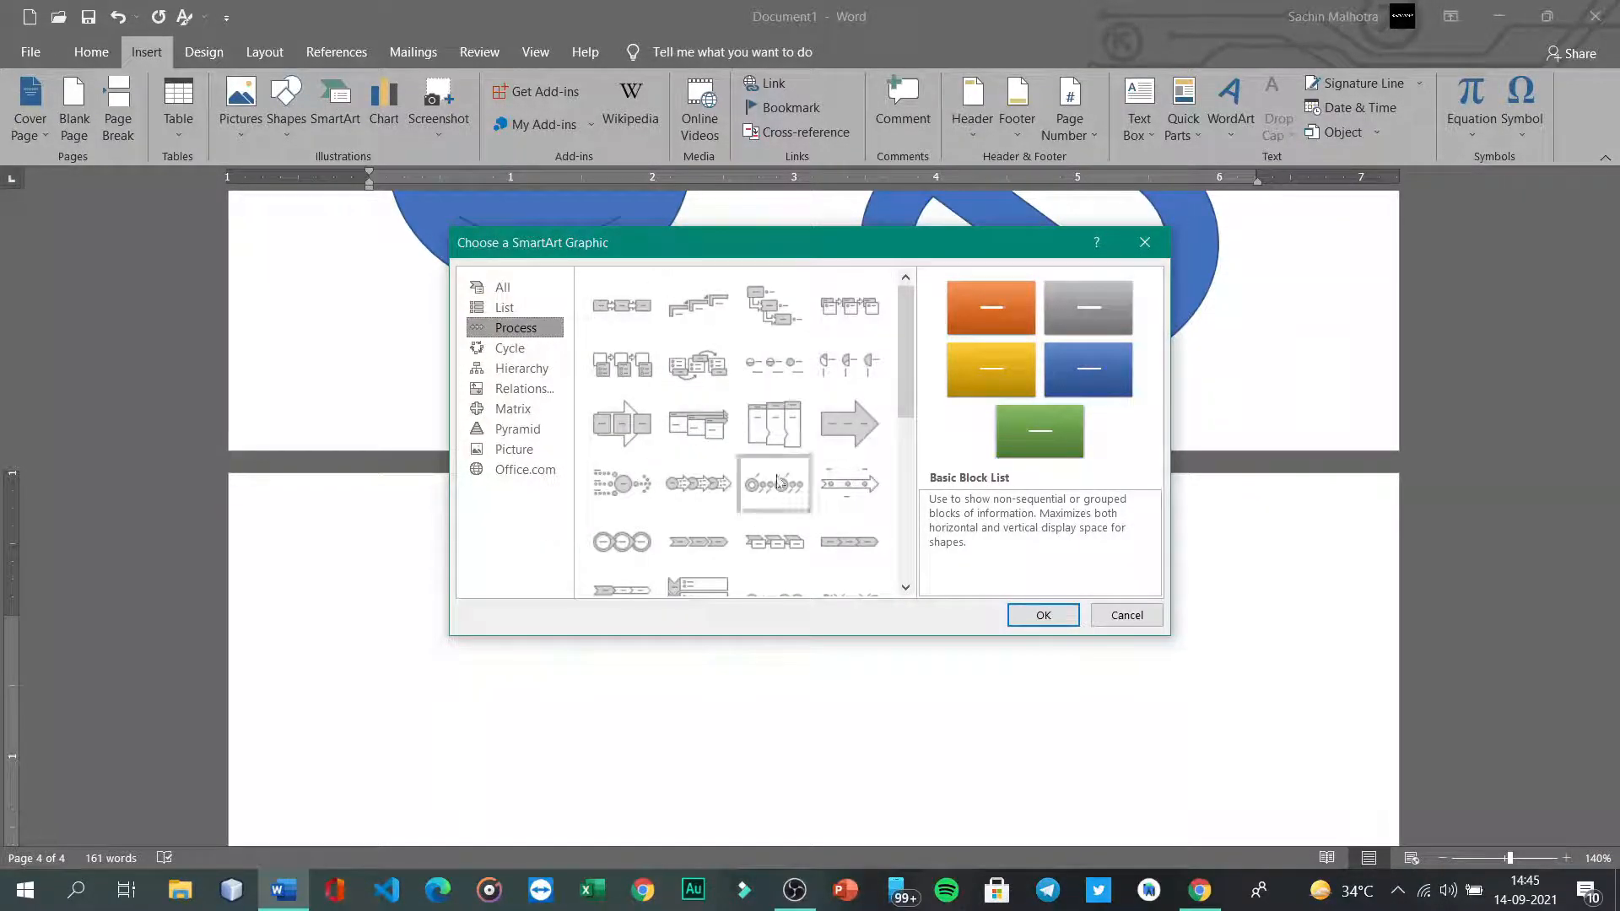
scroll(776, 482, "down", 5)
scroll(778, 480, "up", 5)
scroll(778, 482, "down", 5)
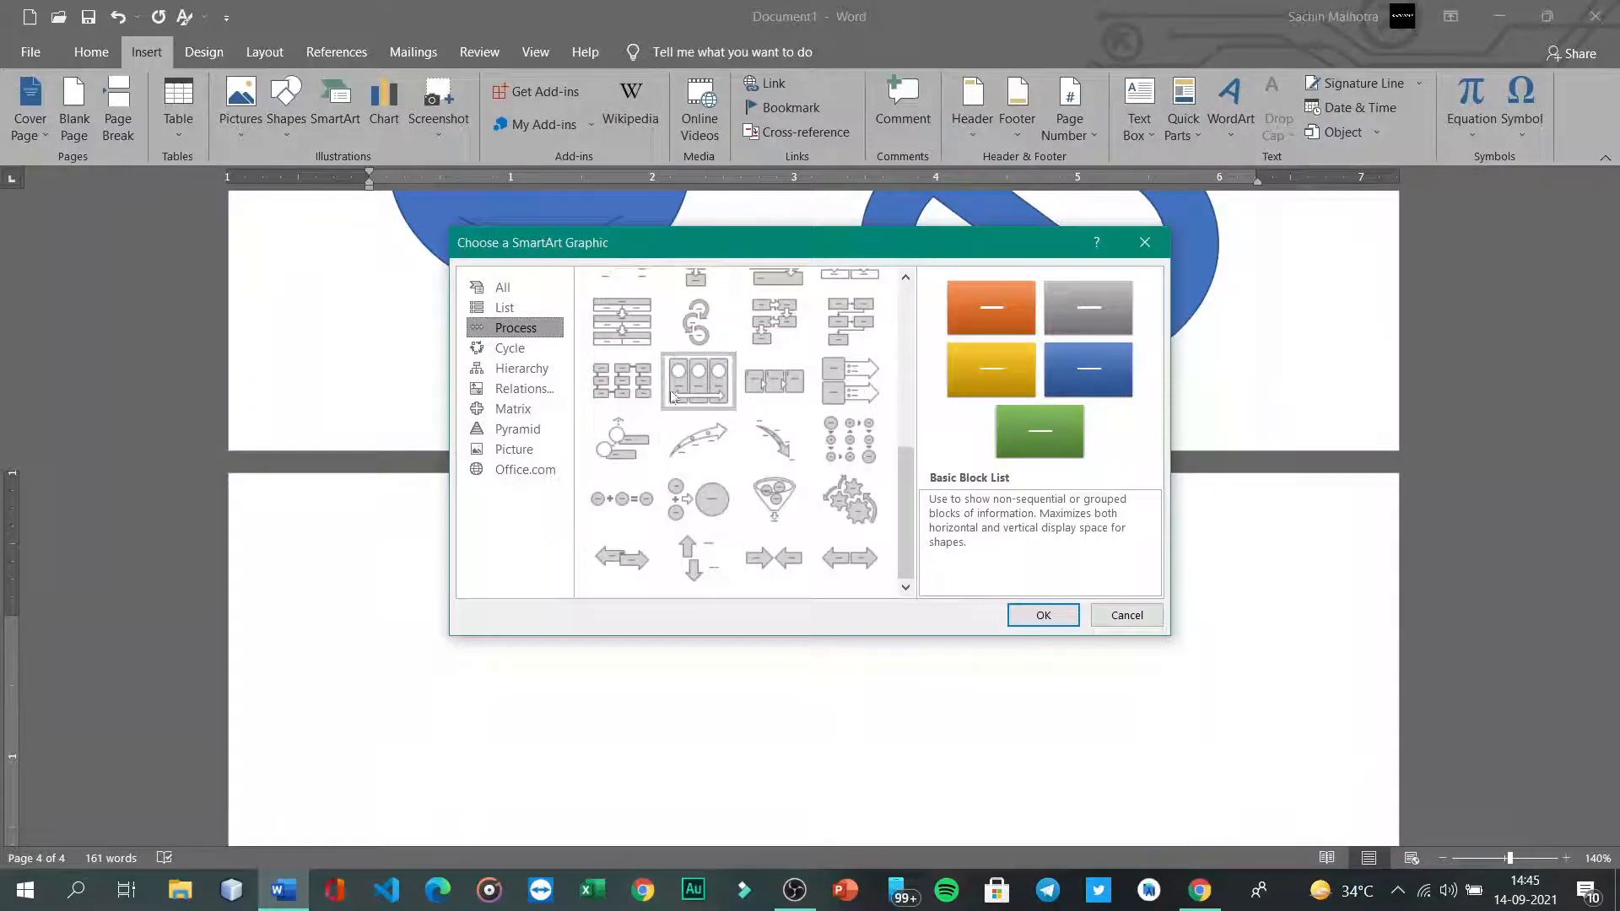
left_click(505, 307)
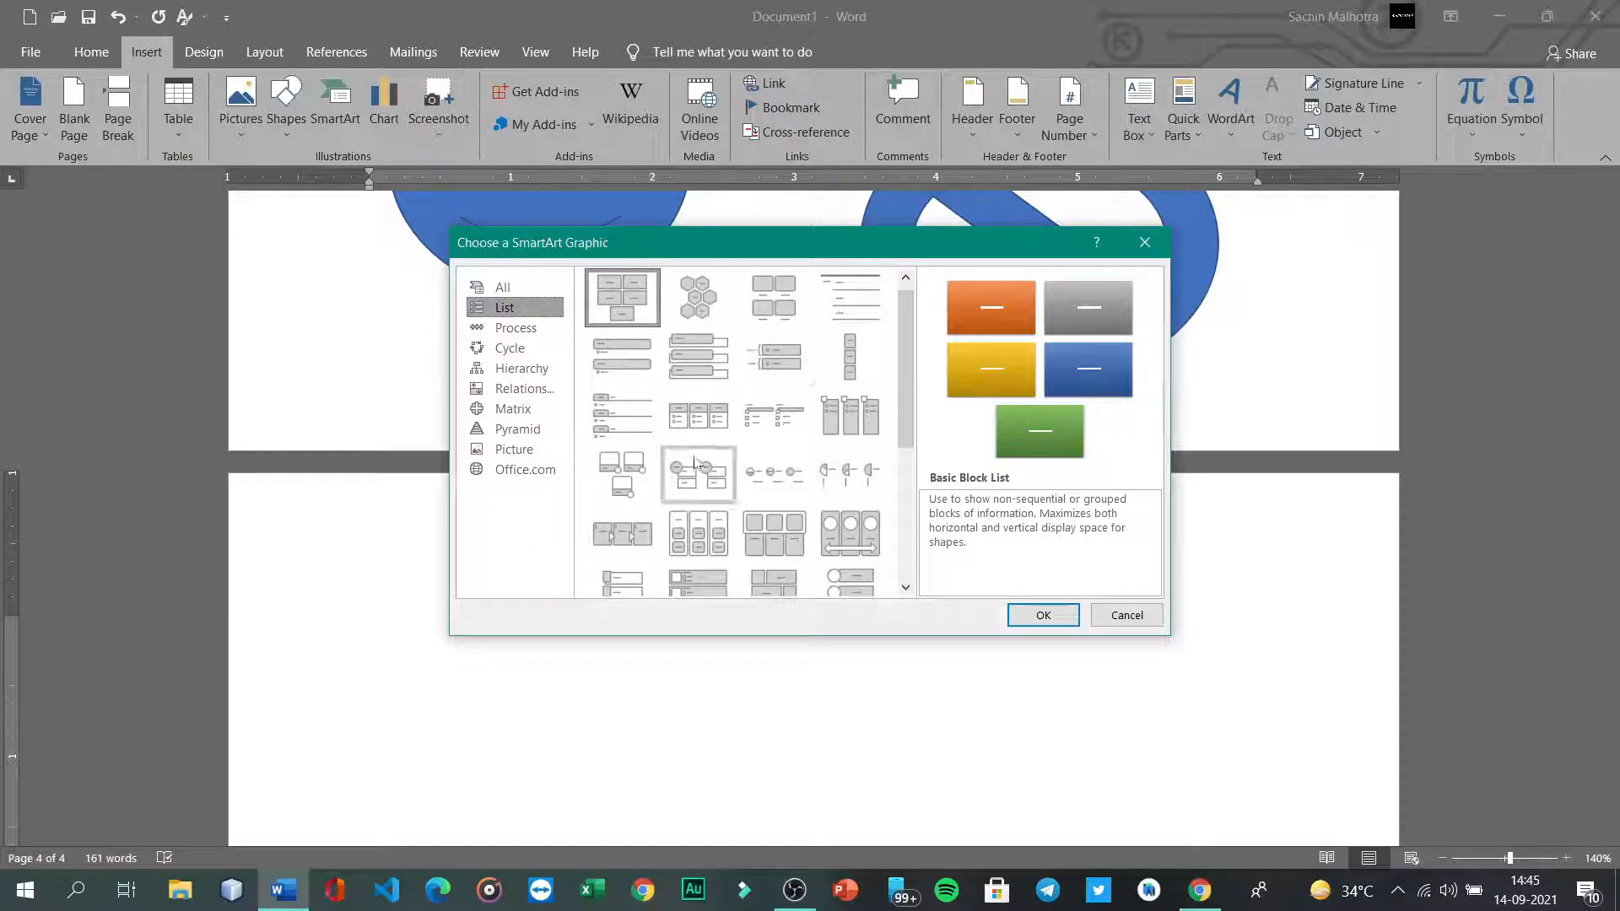
left_click(503, 286)
scroll(717, 388, "down", 3)
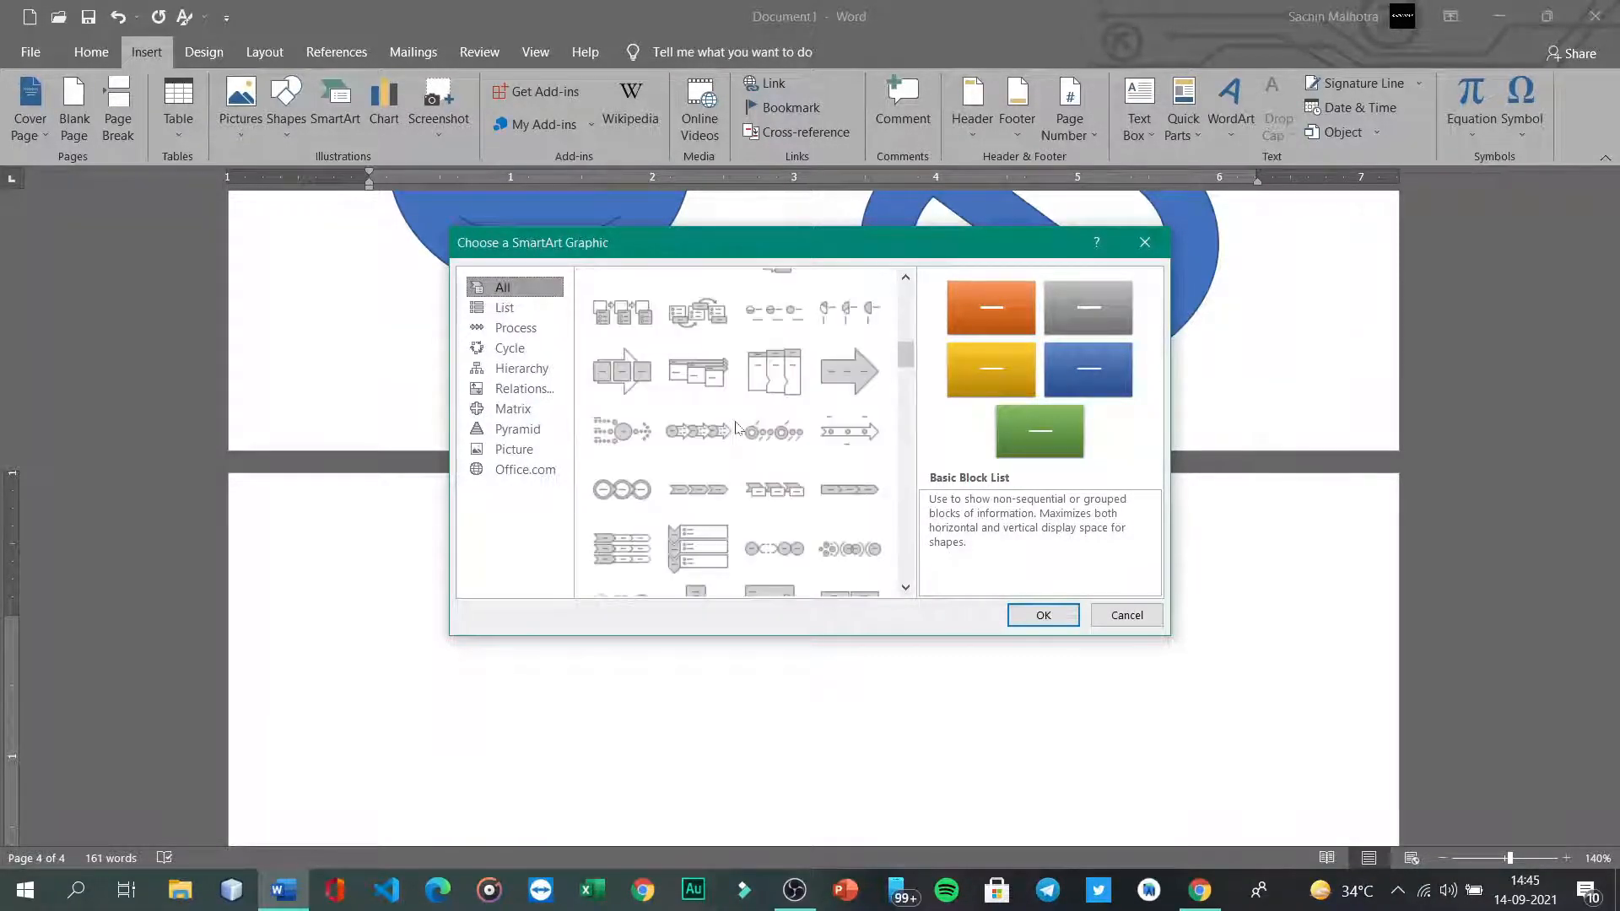
left_click(523, 369)
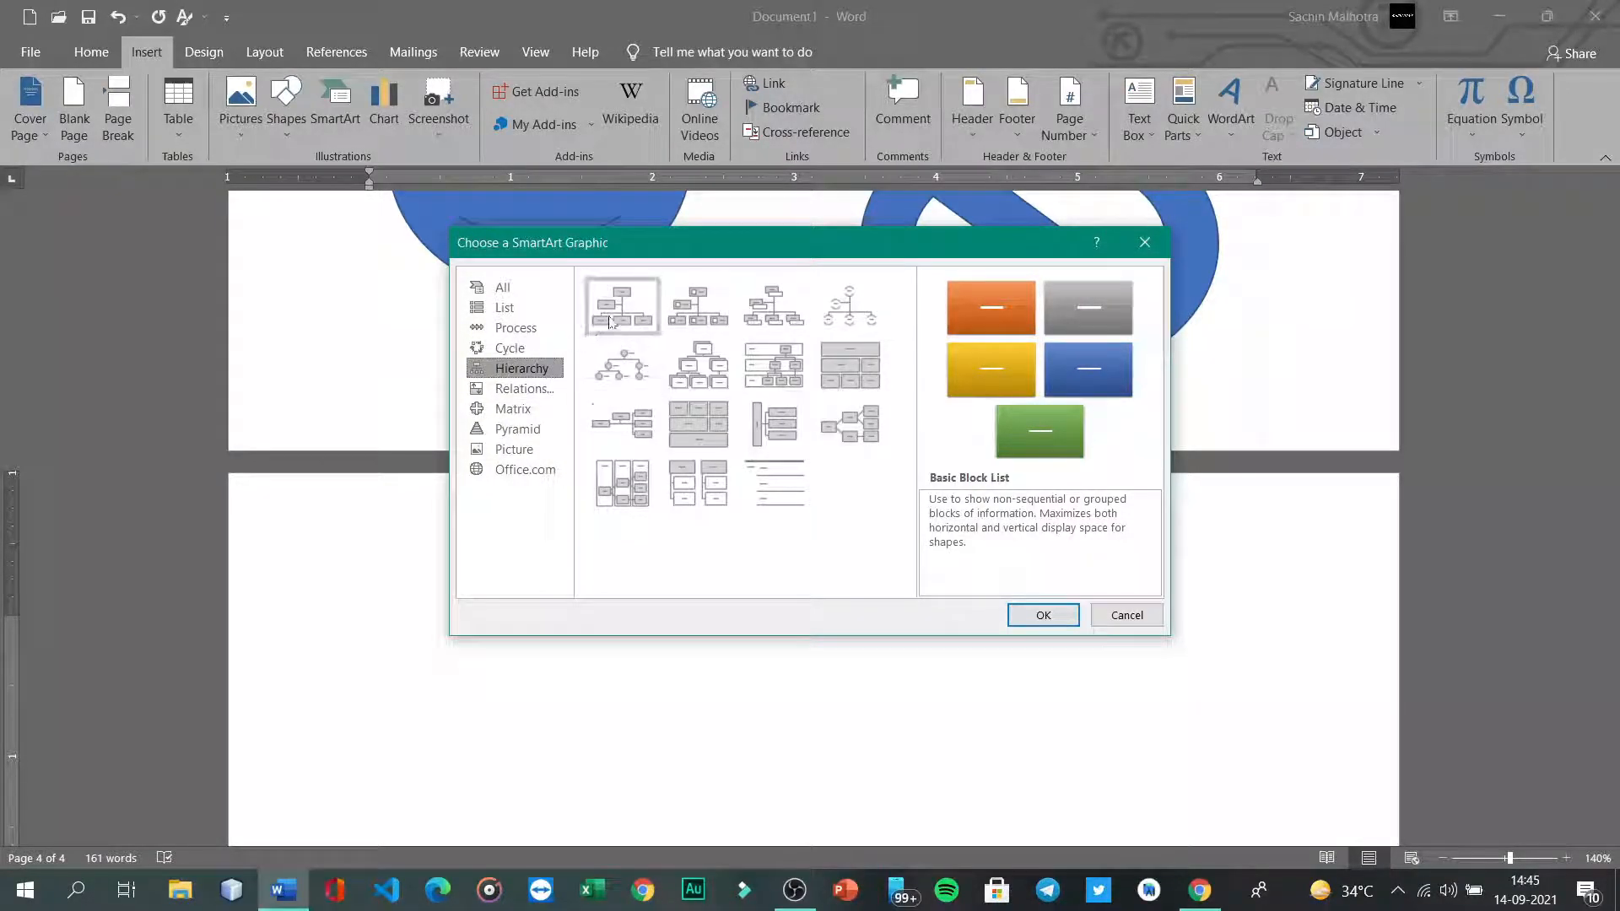
Step: Insert a Basic Cycle SmartArt graphic from the Cycle category on the blank page
left_click(522, 349)
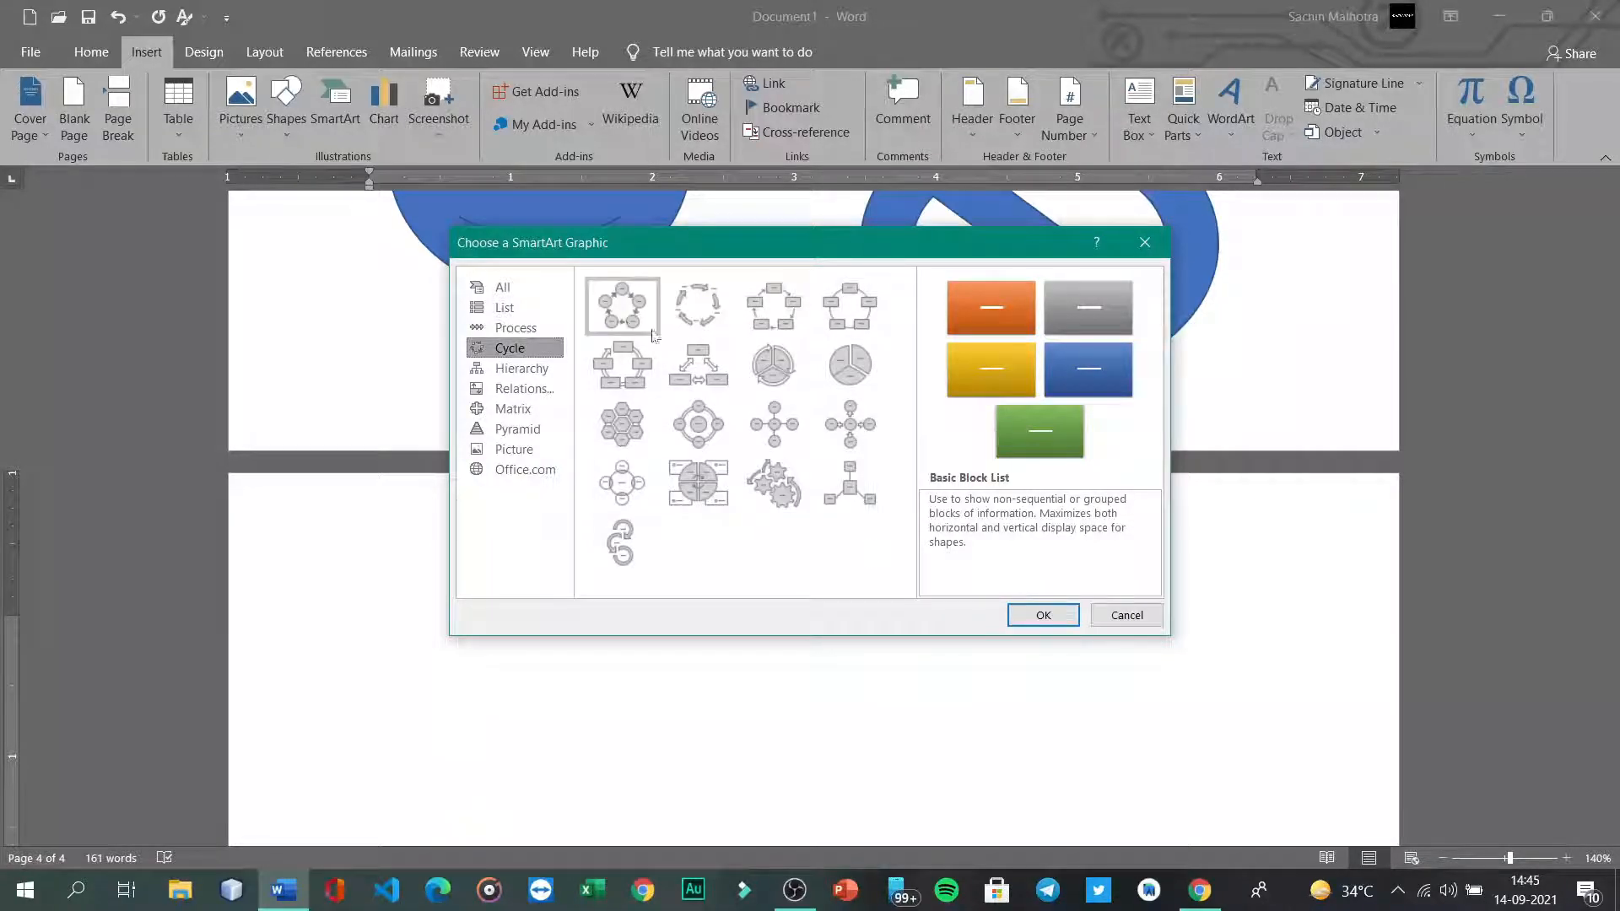
left_click(621, 308)
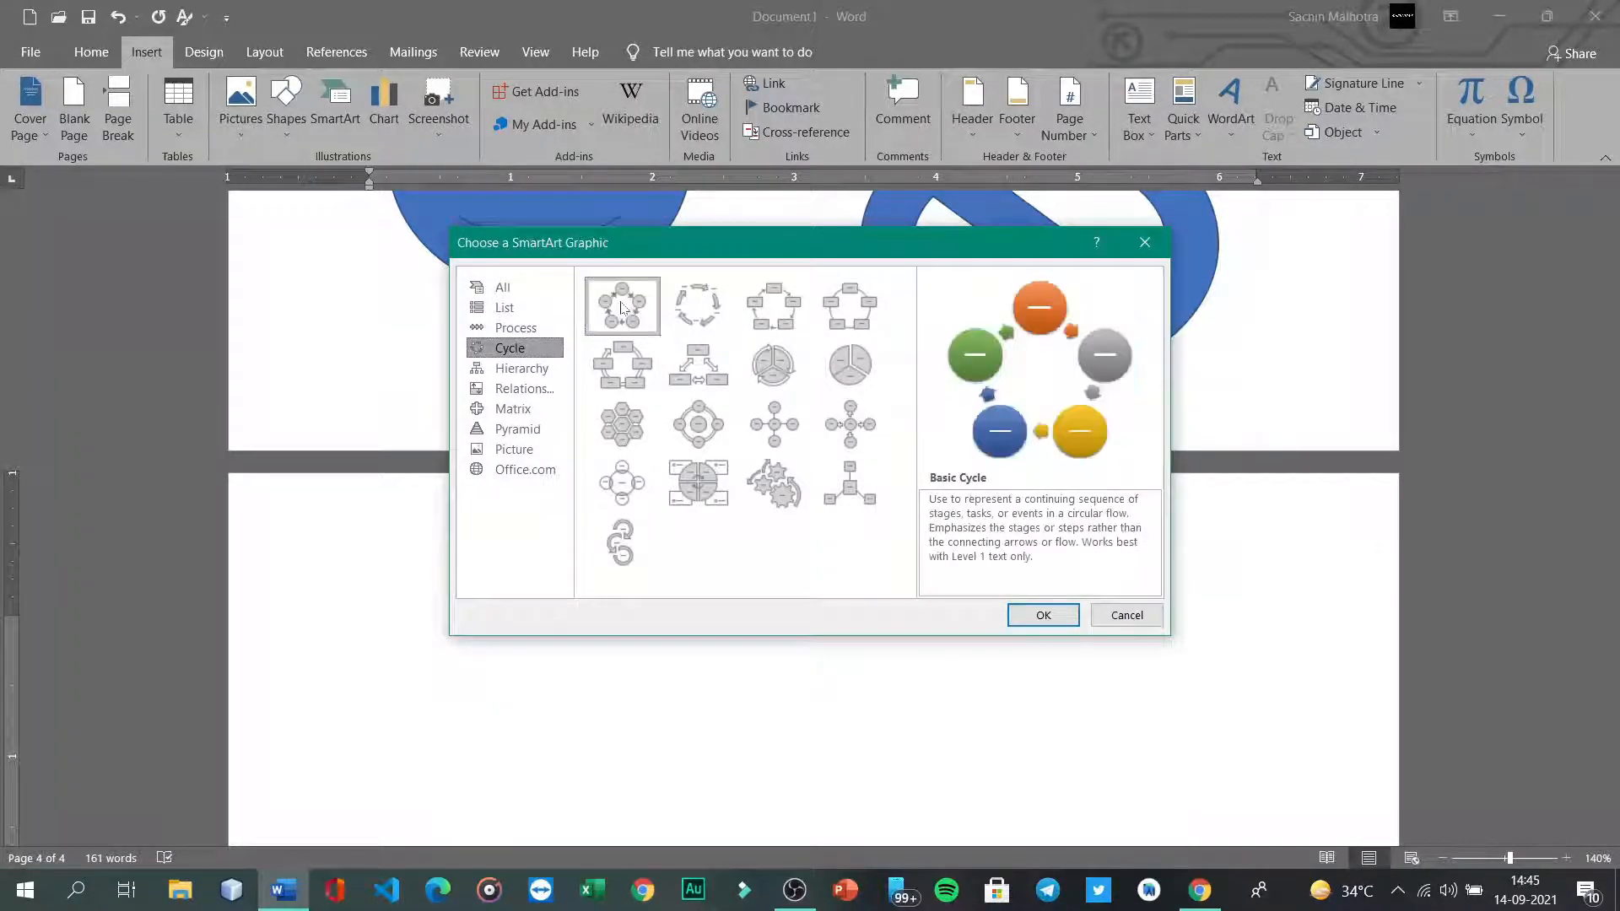
left_click(1039, 615)
scroll(1031, 615, "down", 2)
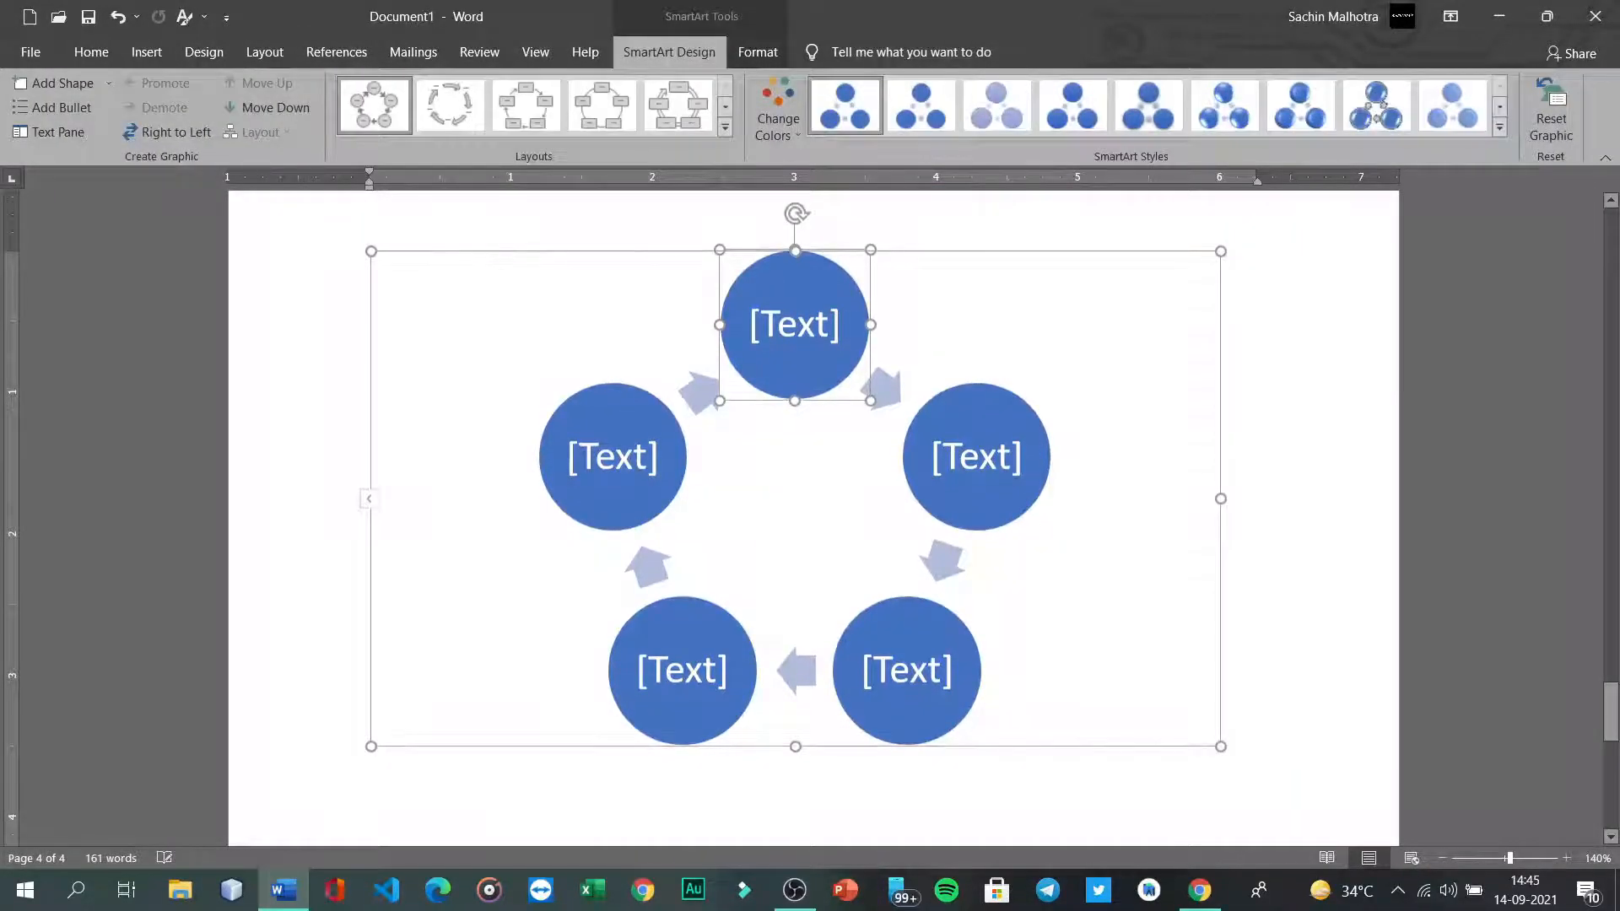
Step: Label the five cycle circles clockwise from the uppermost one as first, second, third, fourth and fifth
left_click(815, 327)
type("first")
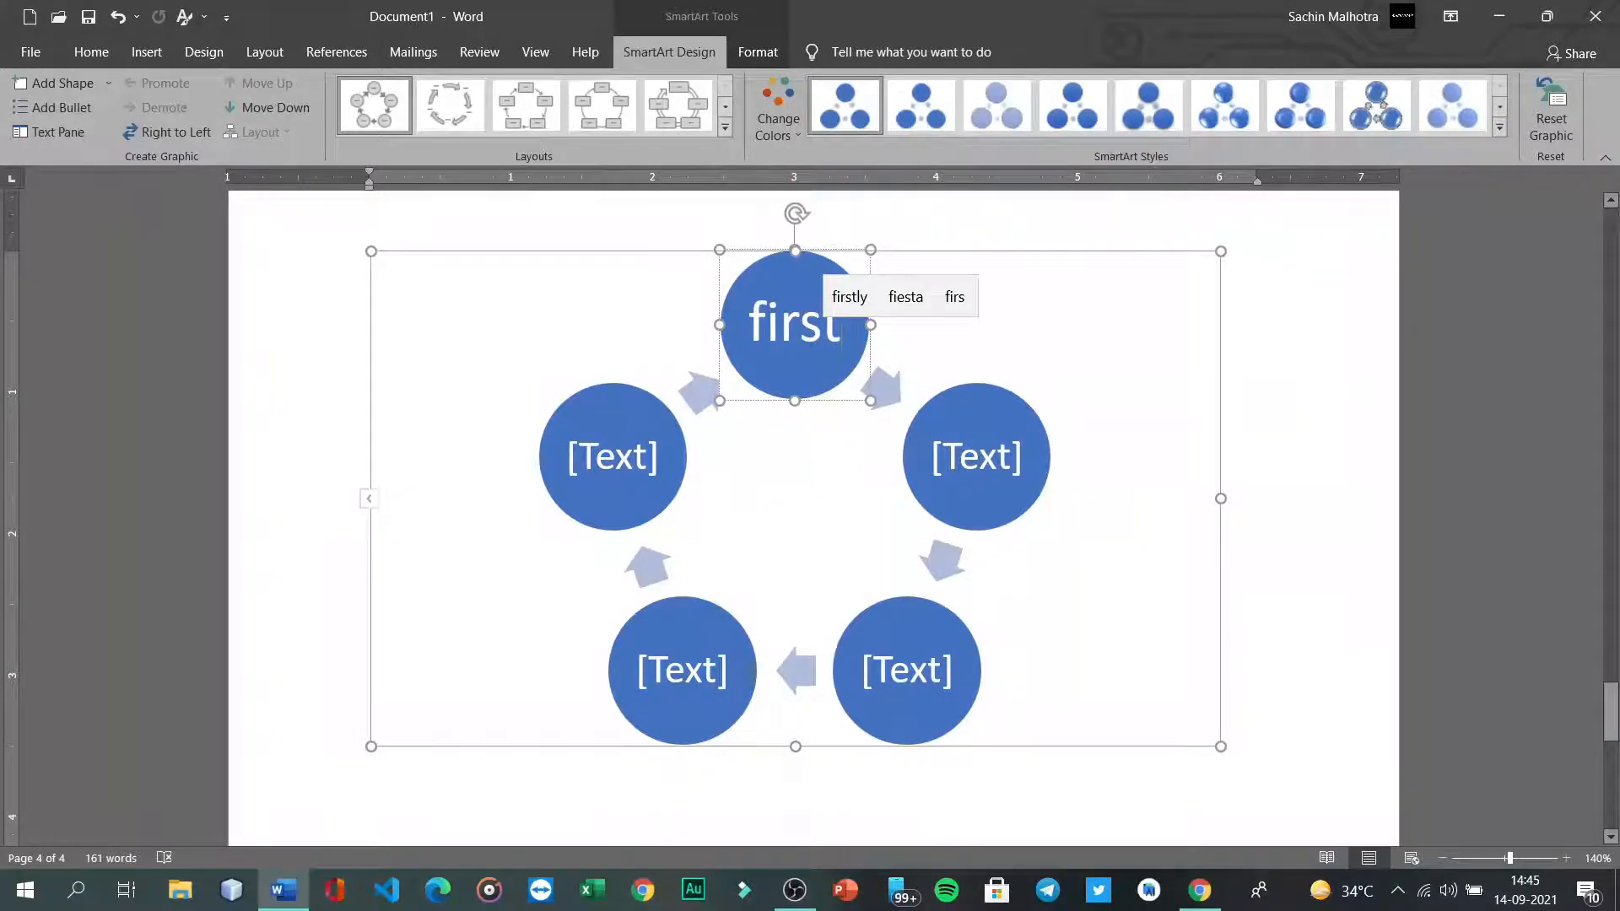
left_click(978, 458)
type("second")
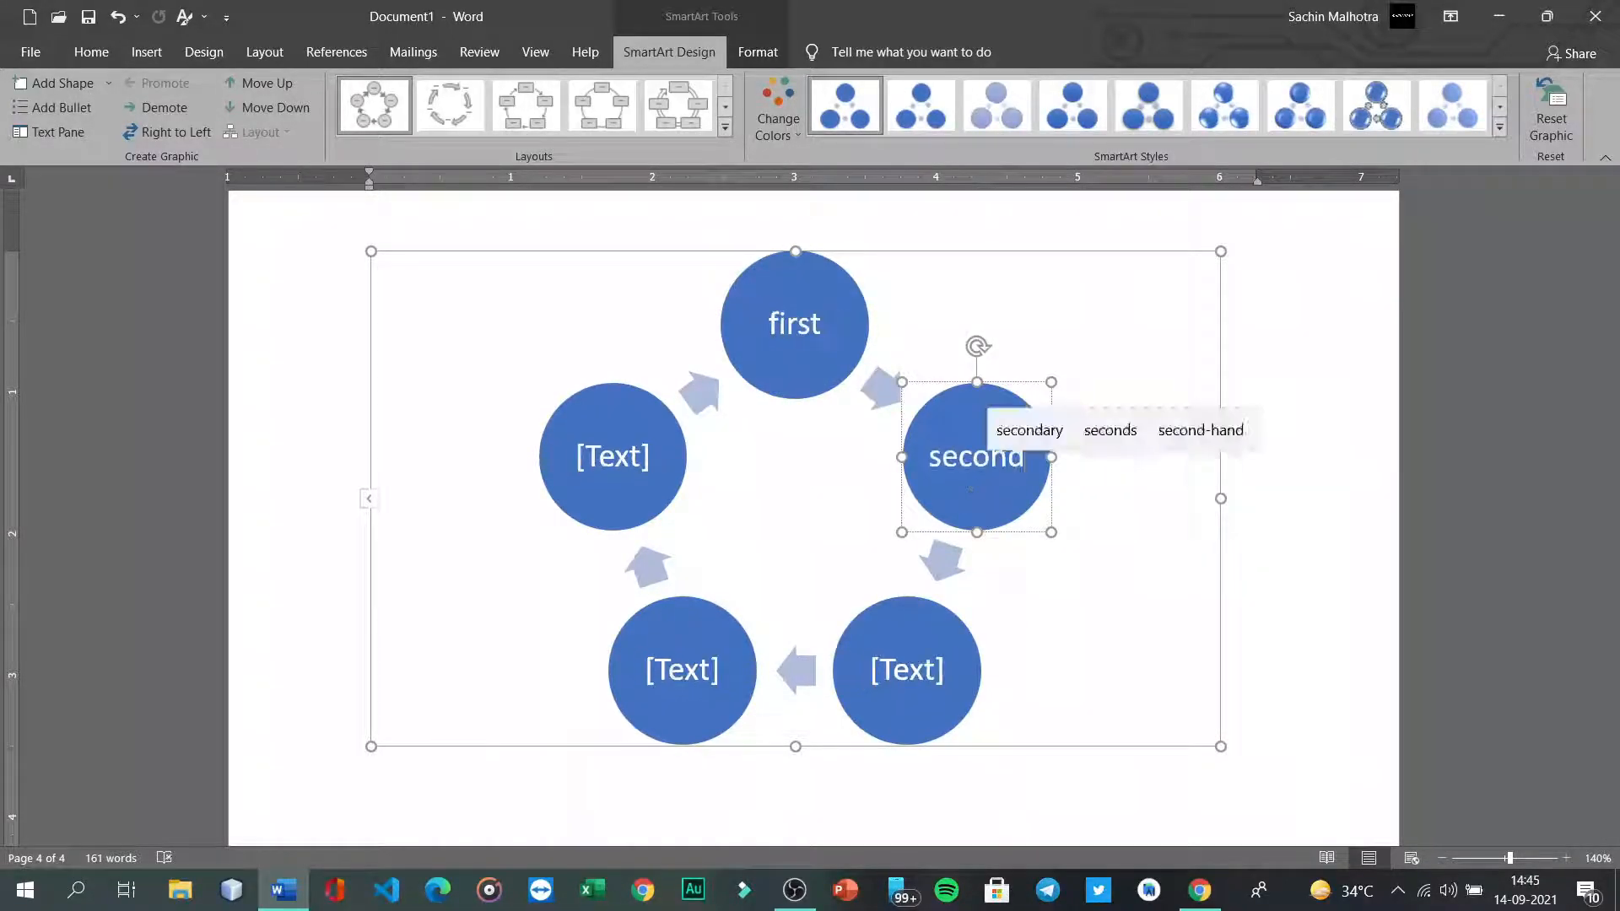
left_click(917, 675)
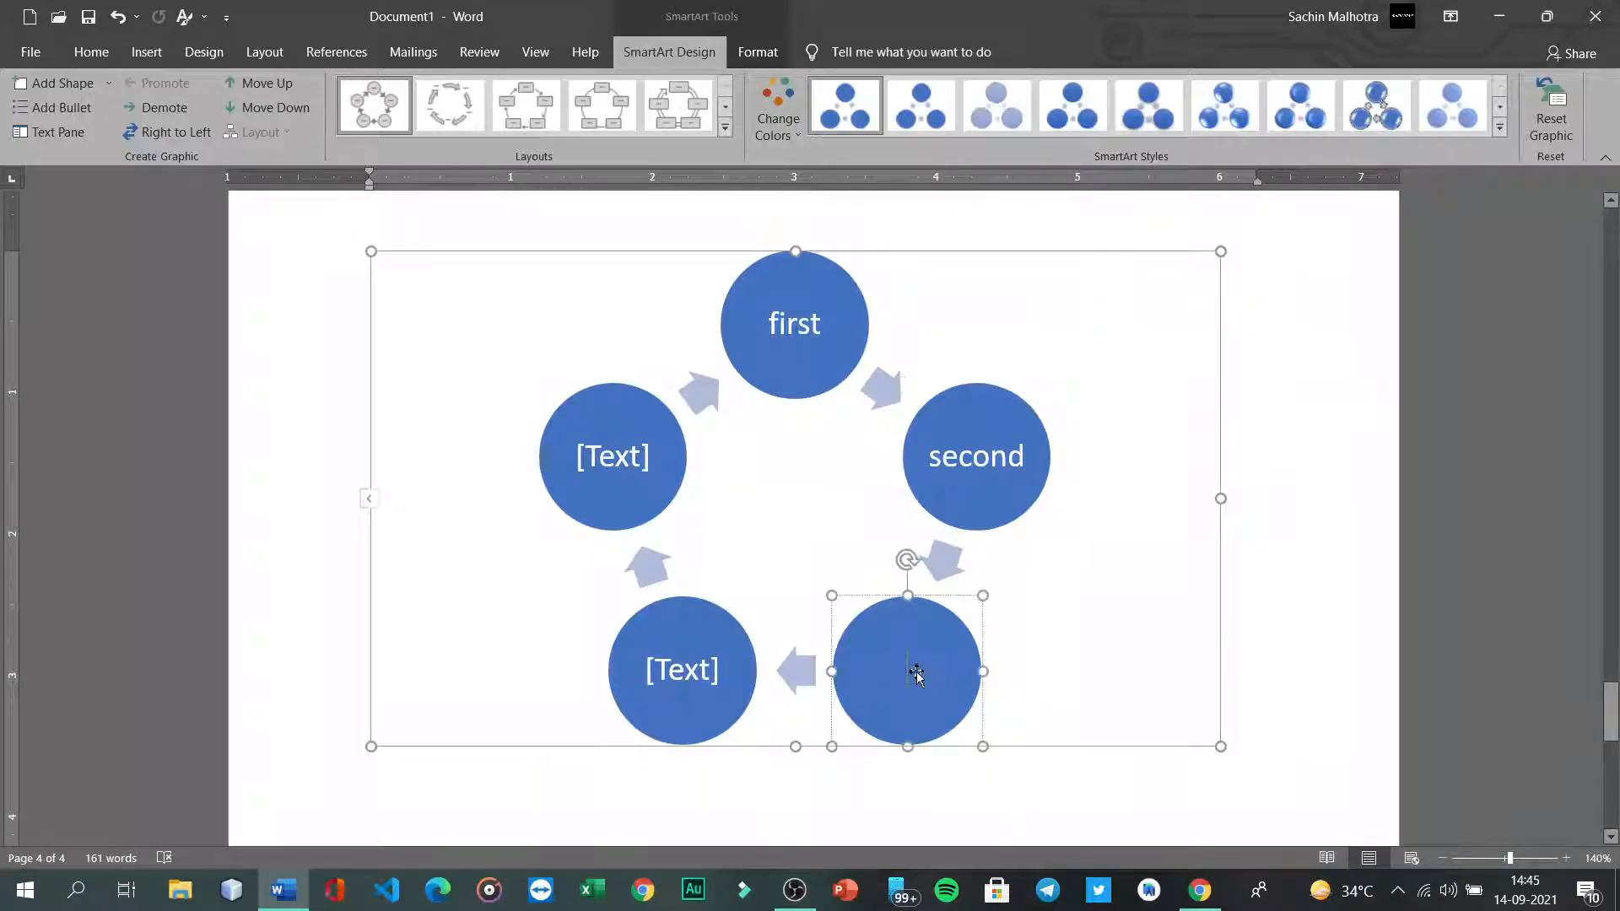
type("third")
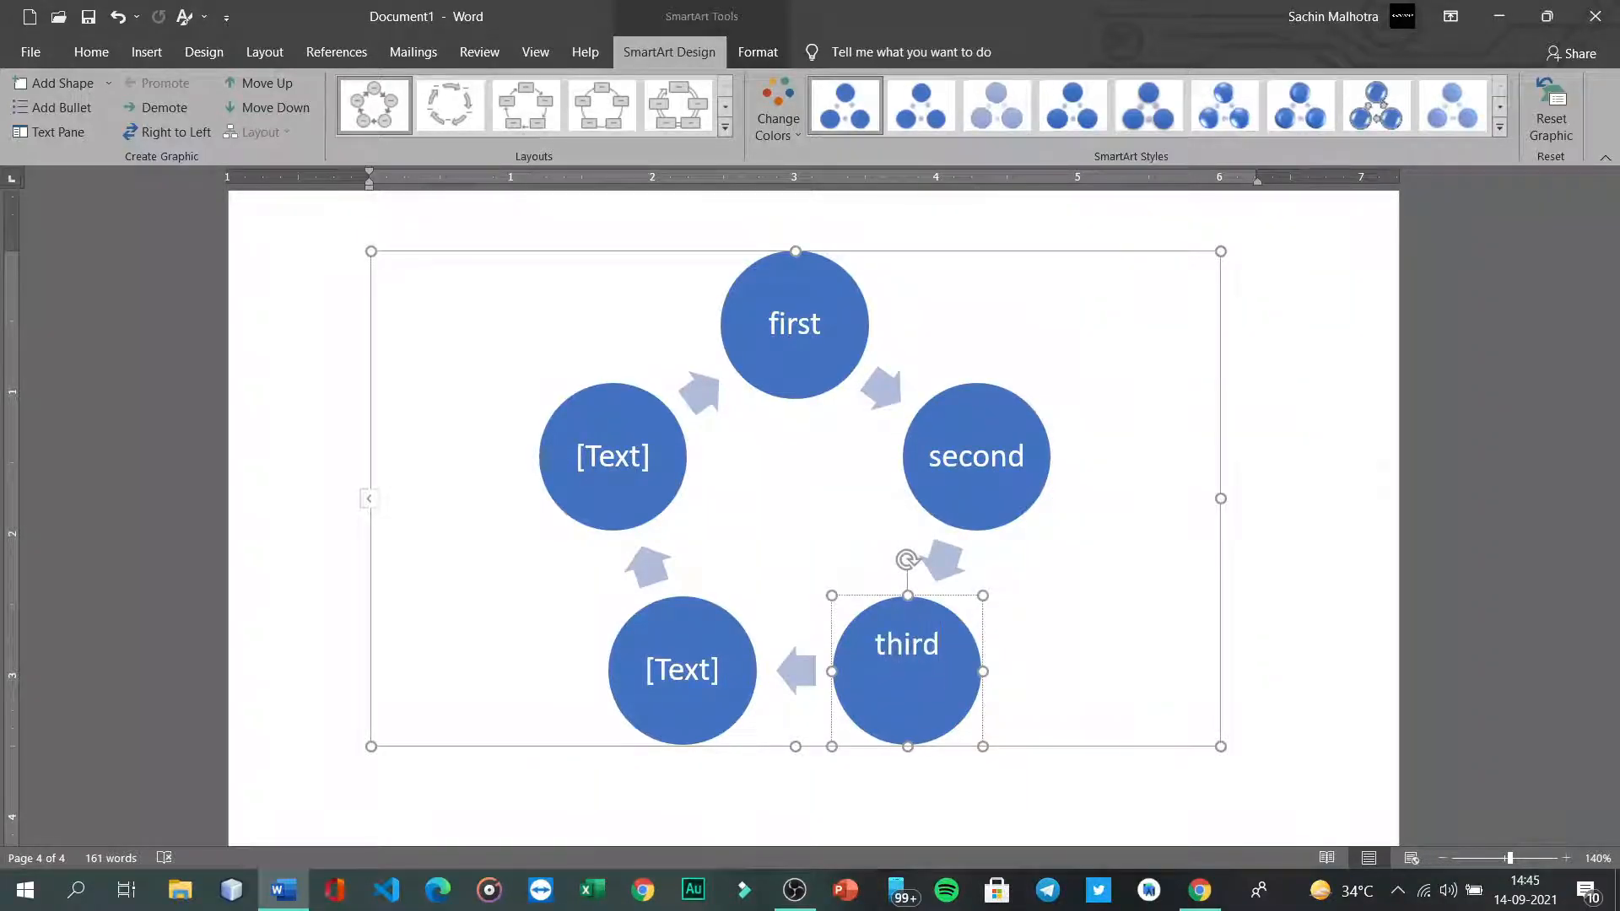
left_click(714, 680)
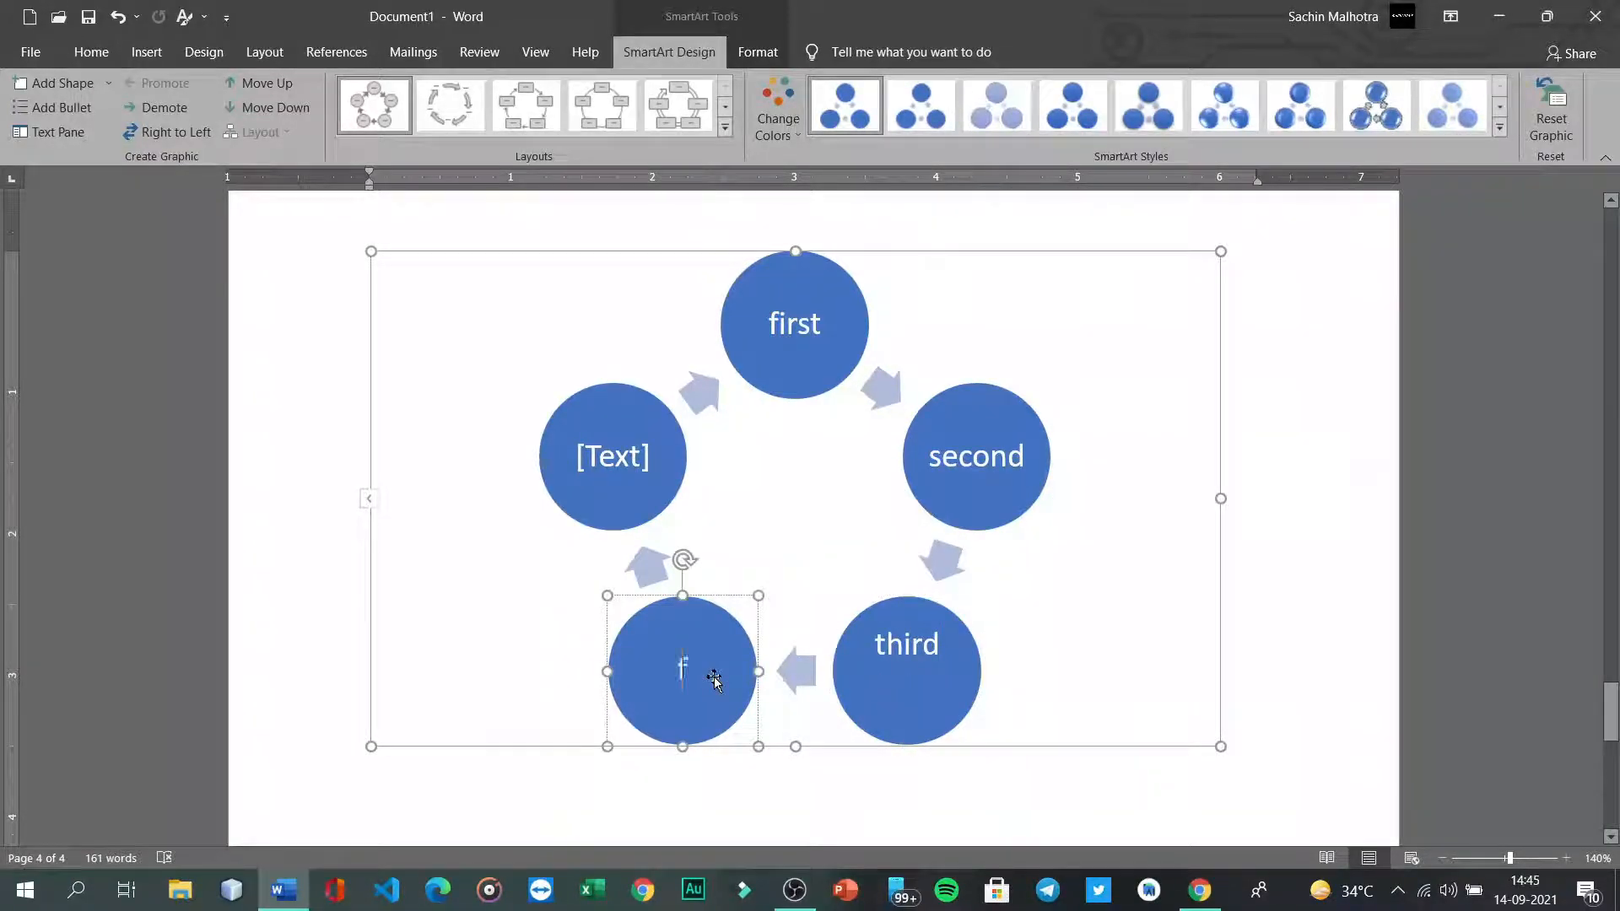
type("fourth")
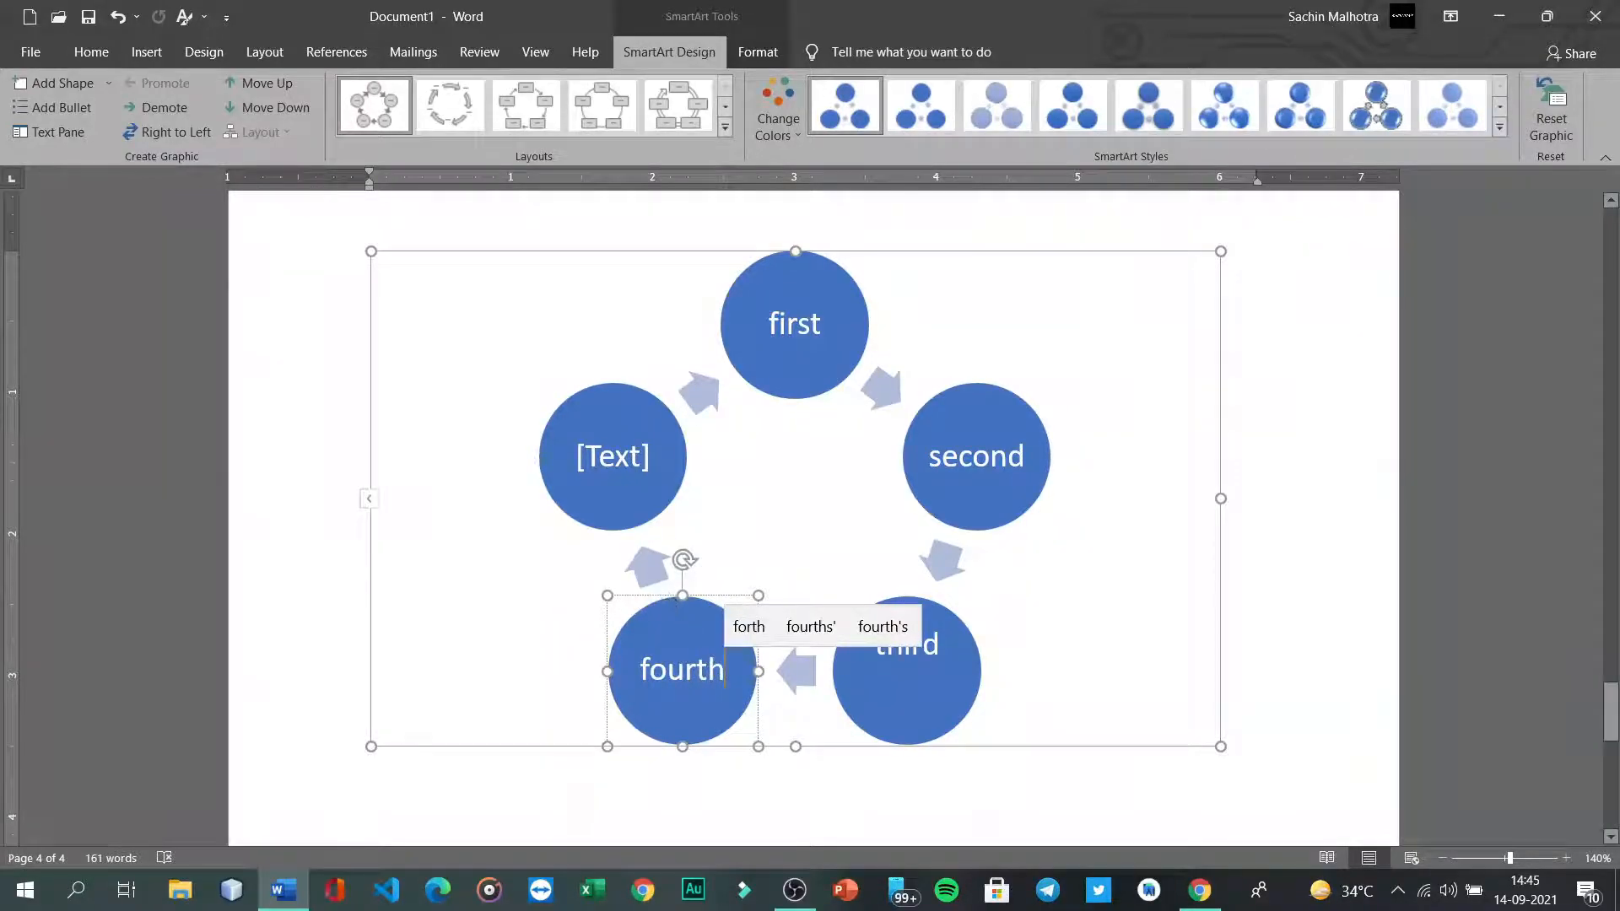
left_click(634, 459)
type("fifth")
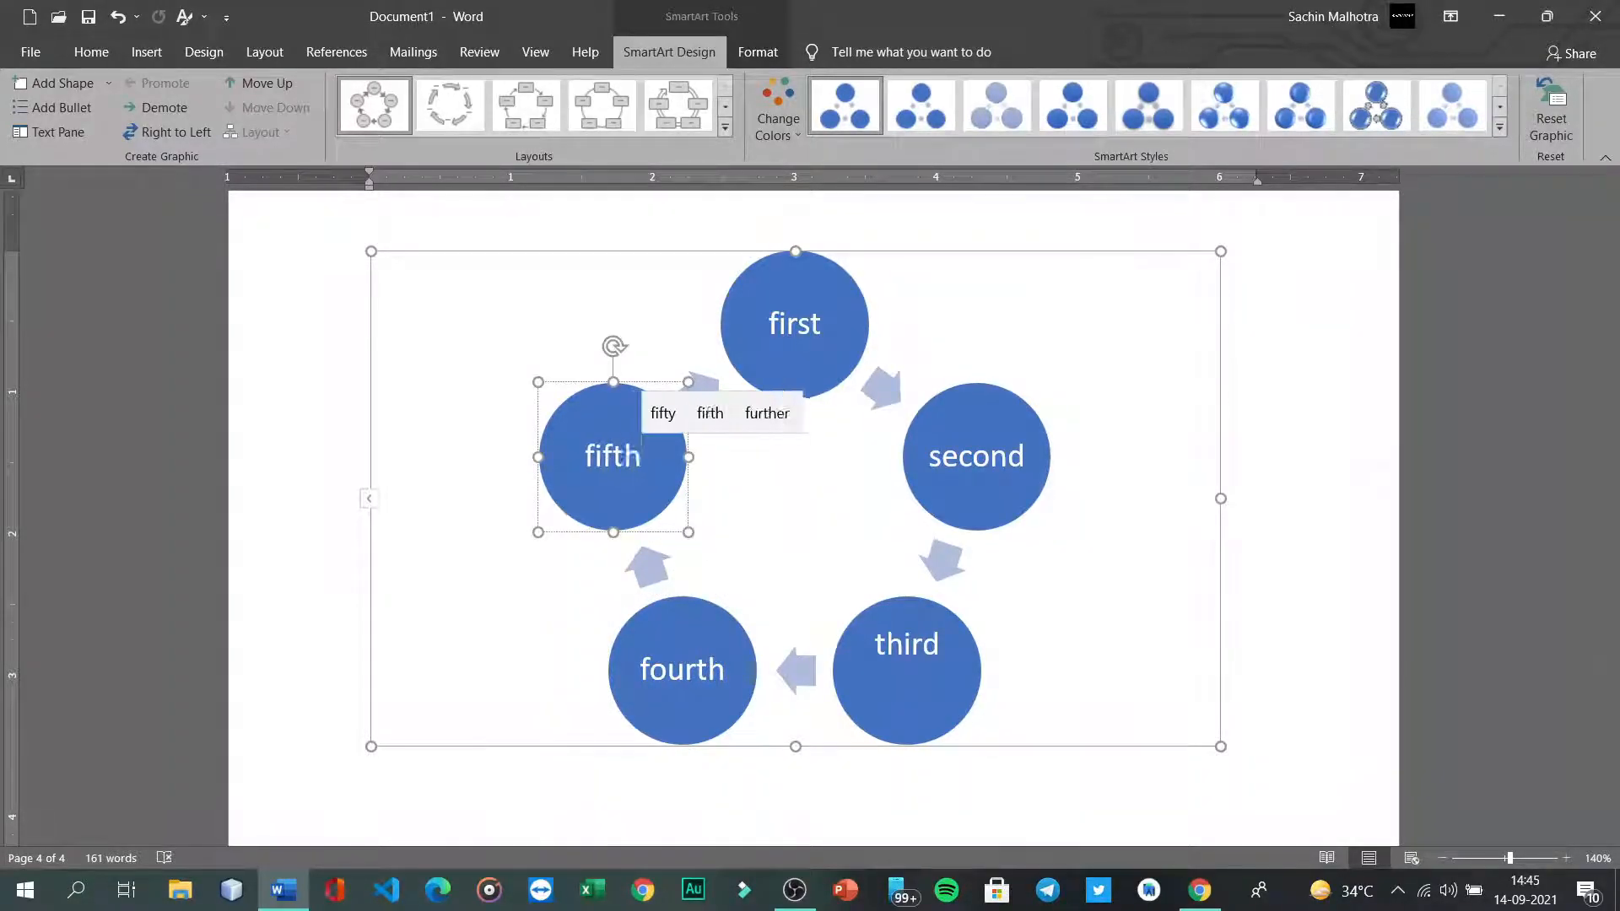
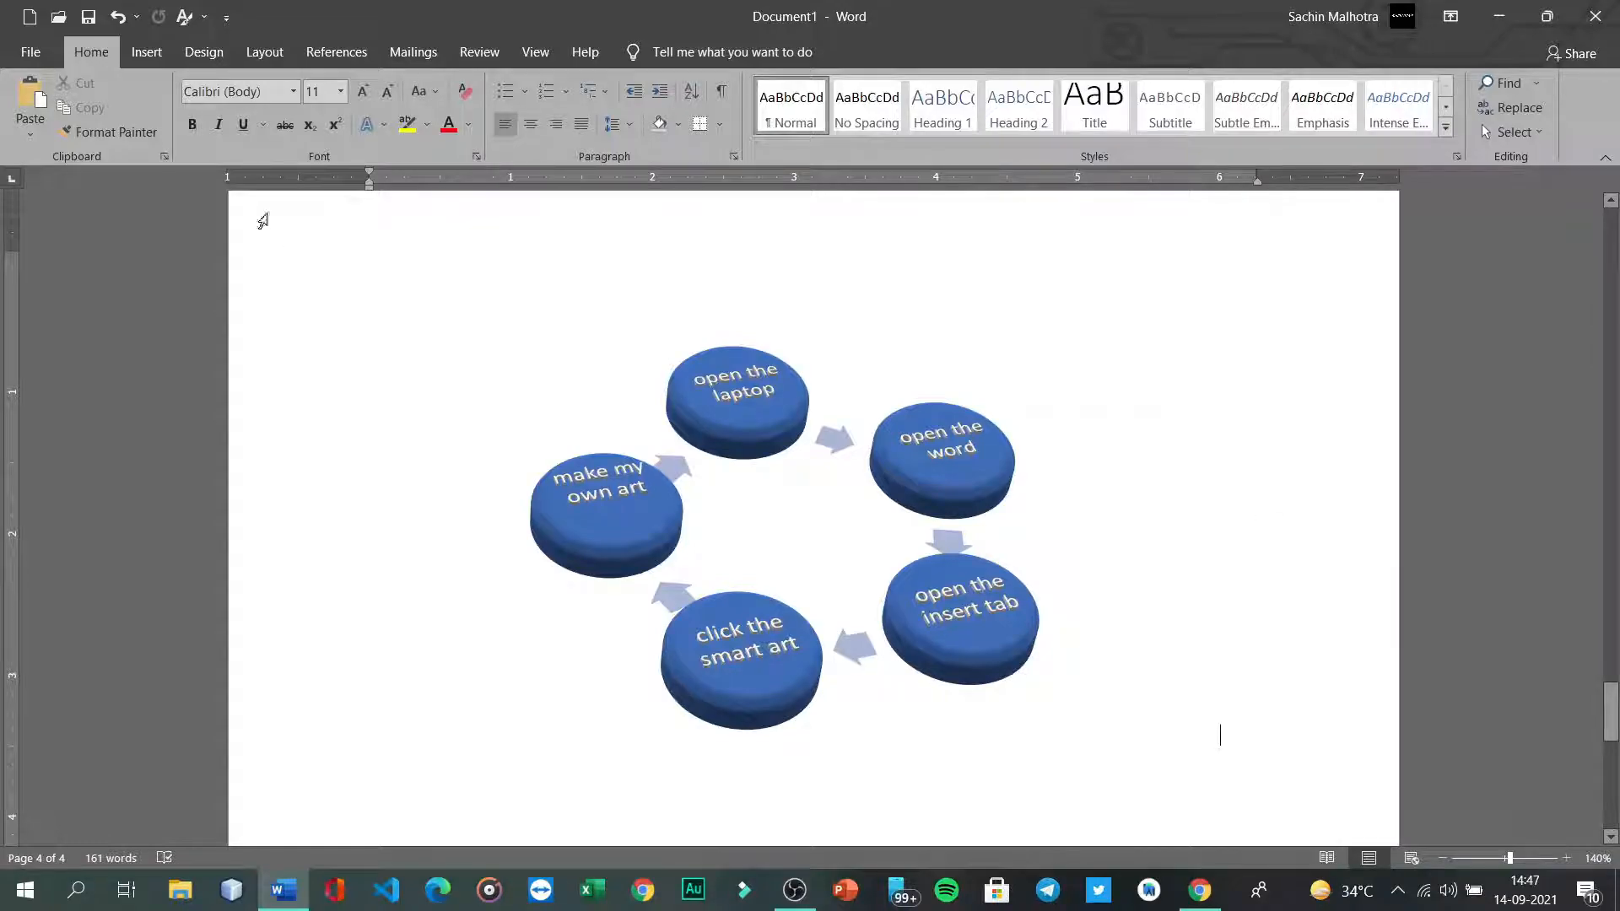
Step: Reopen the SmartArt graphic chooser and examine the Cycle, Hierarchy, Relationship, Matrix and Pyramid layouts
left_click(147, 52)
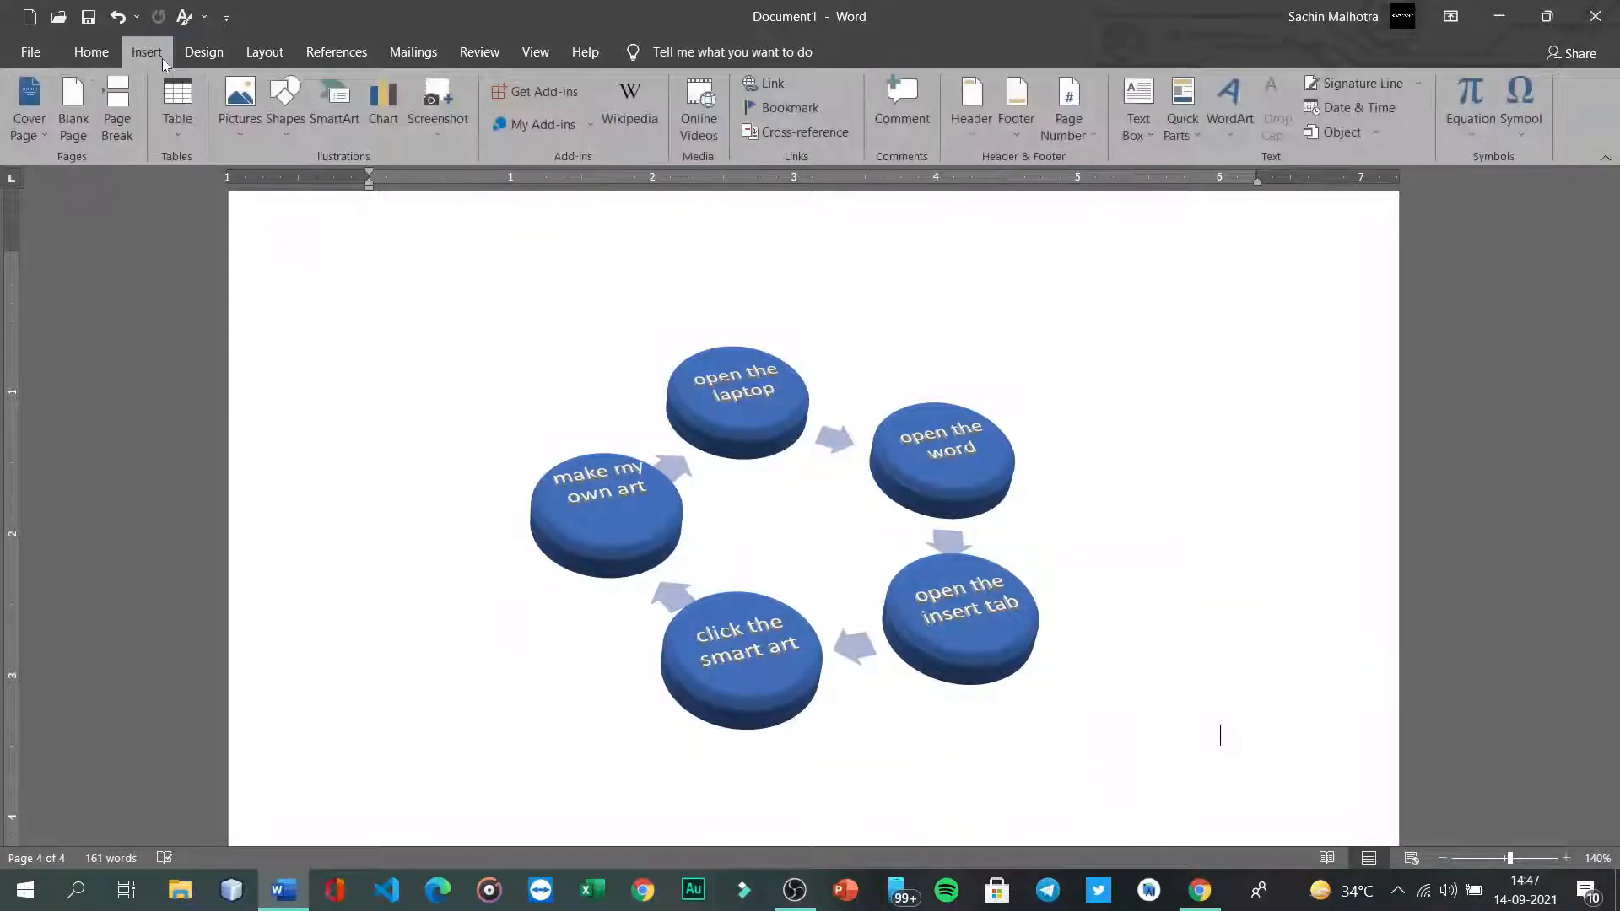
left_click(349, 134)
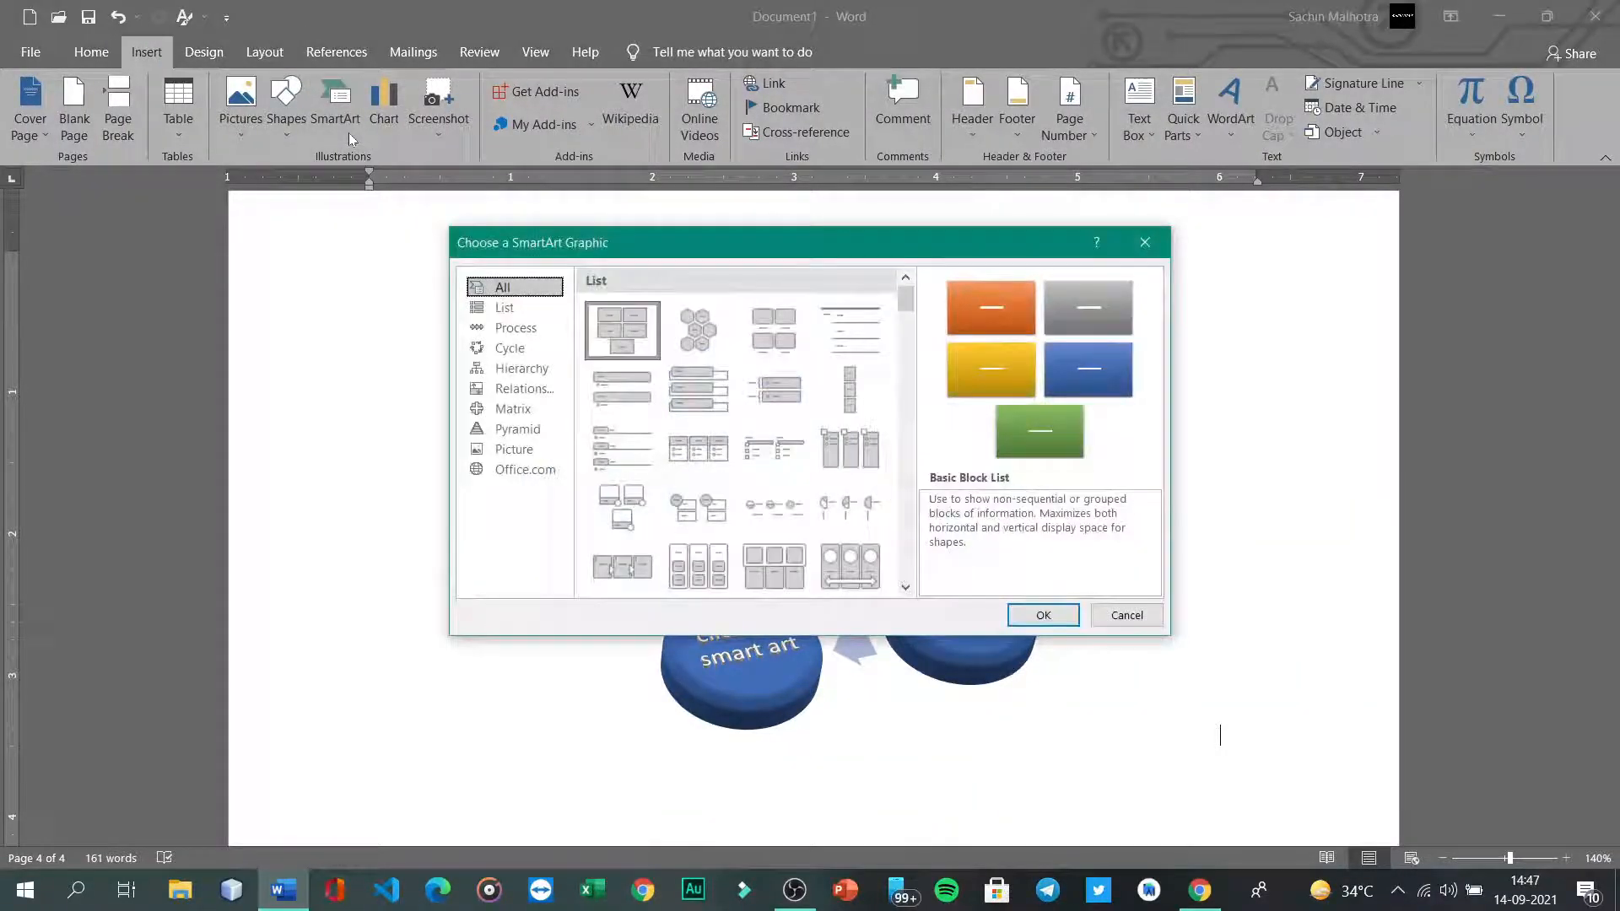
left_click(529, 353)
left_click(526, 373)
left_click(523, 389)
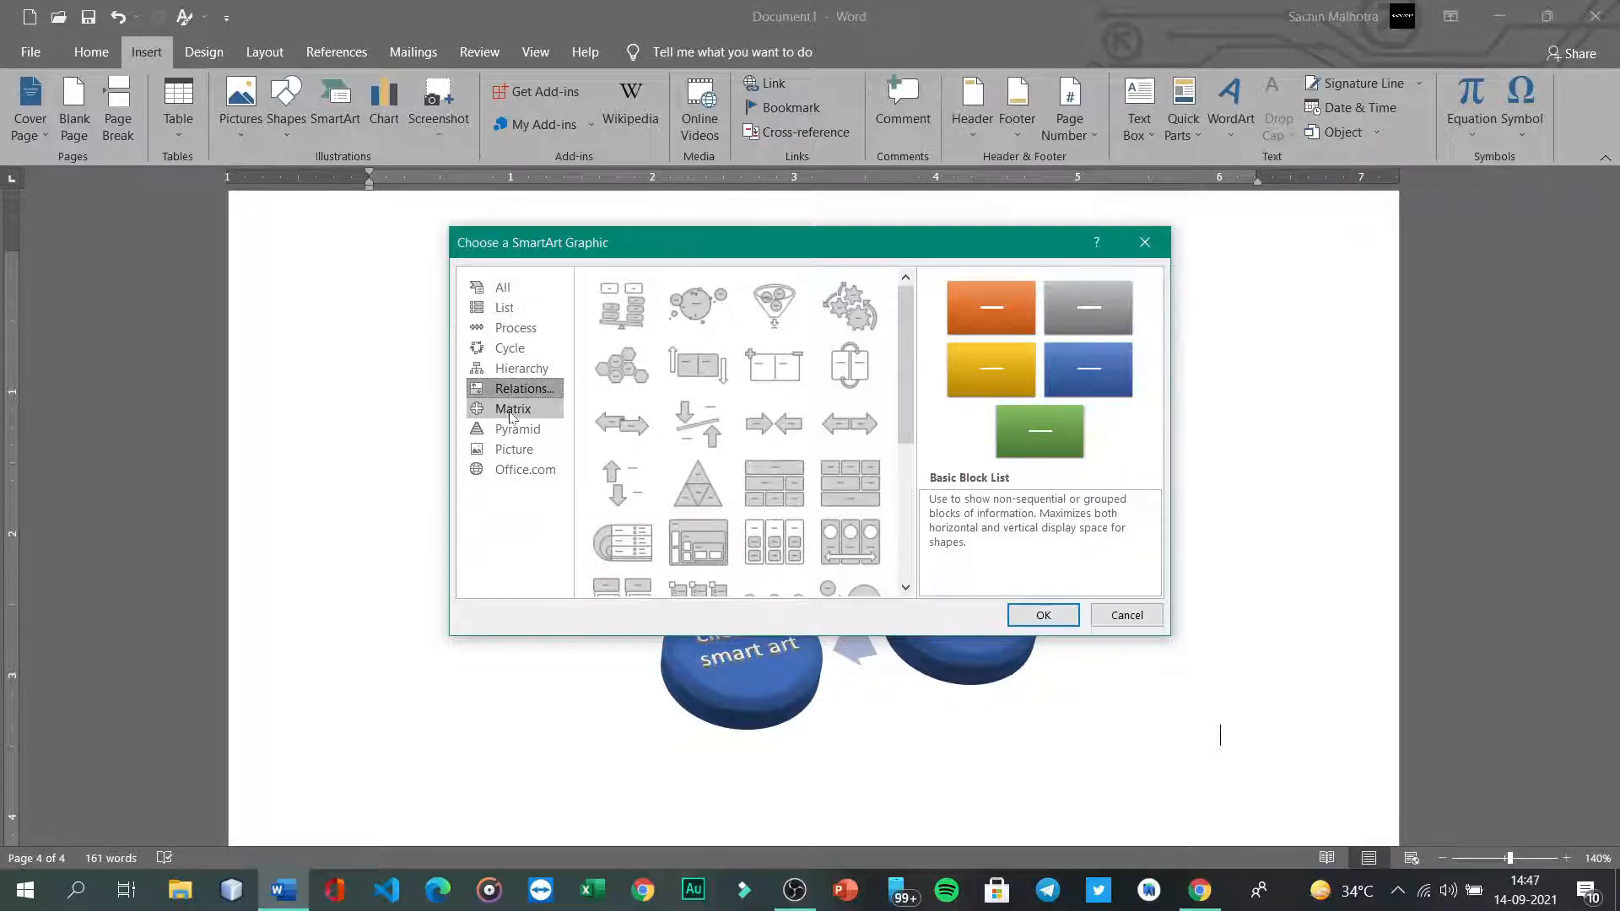
left_click(516, 410)
left_click(511, 431)
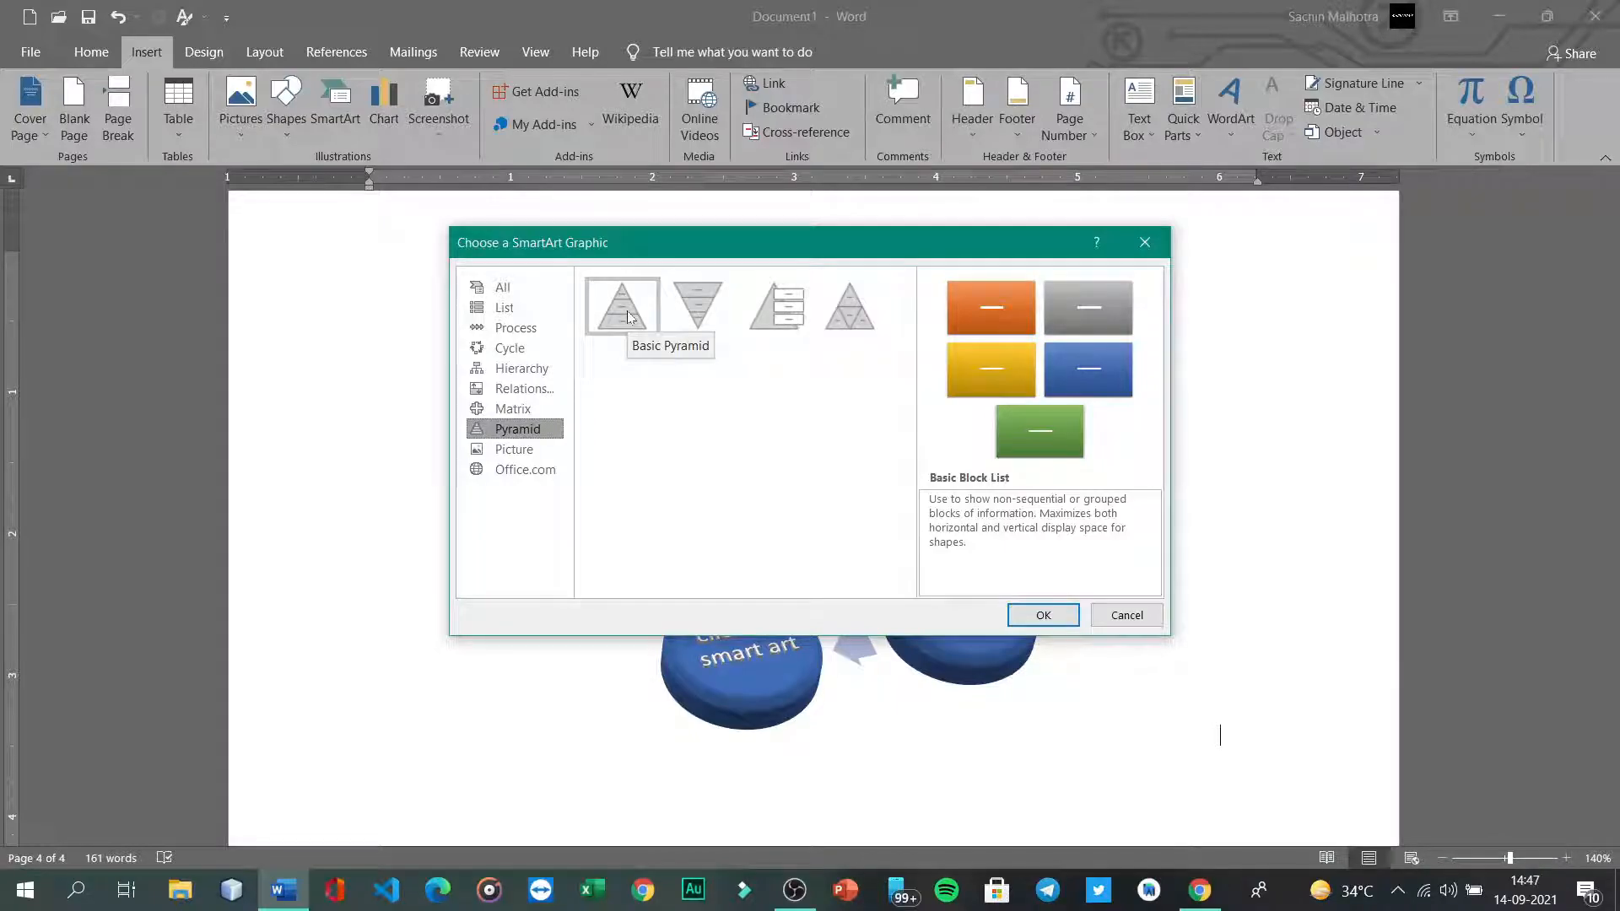
Step: Examine the Picture and Office.com SmartArt layouts, revisit Hierarchy, Process, List and All, and close the chooser without inserting anything
left_click(516, 449)
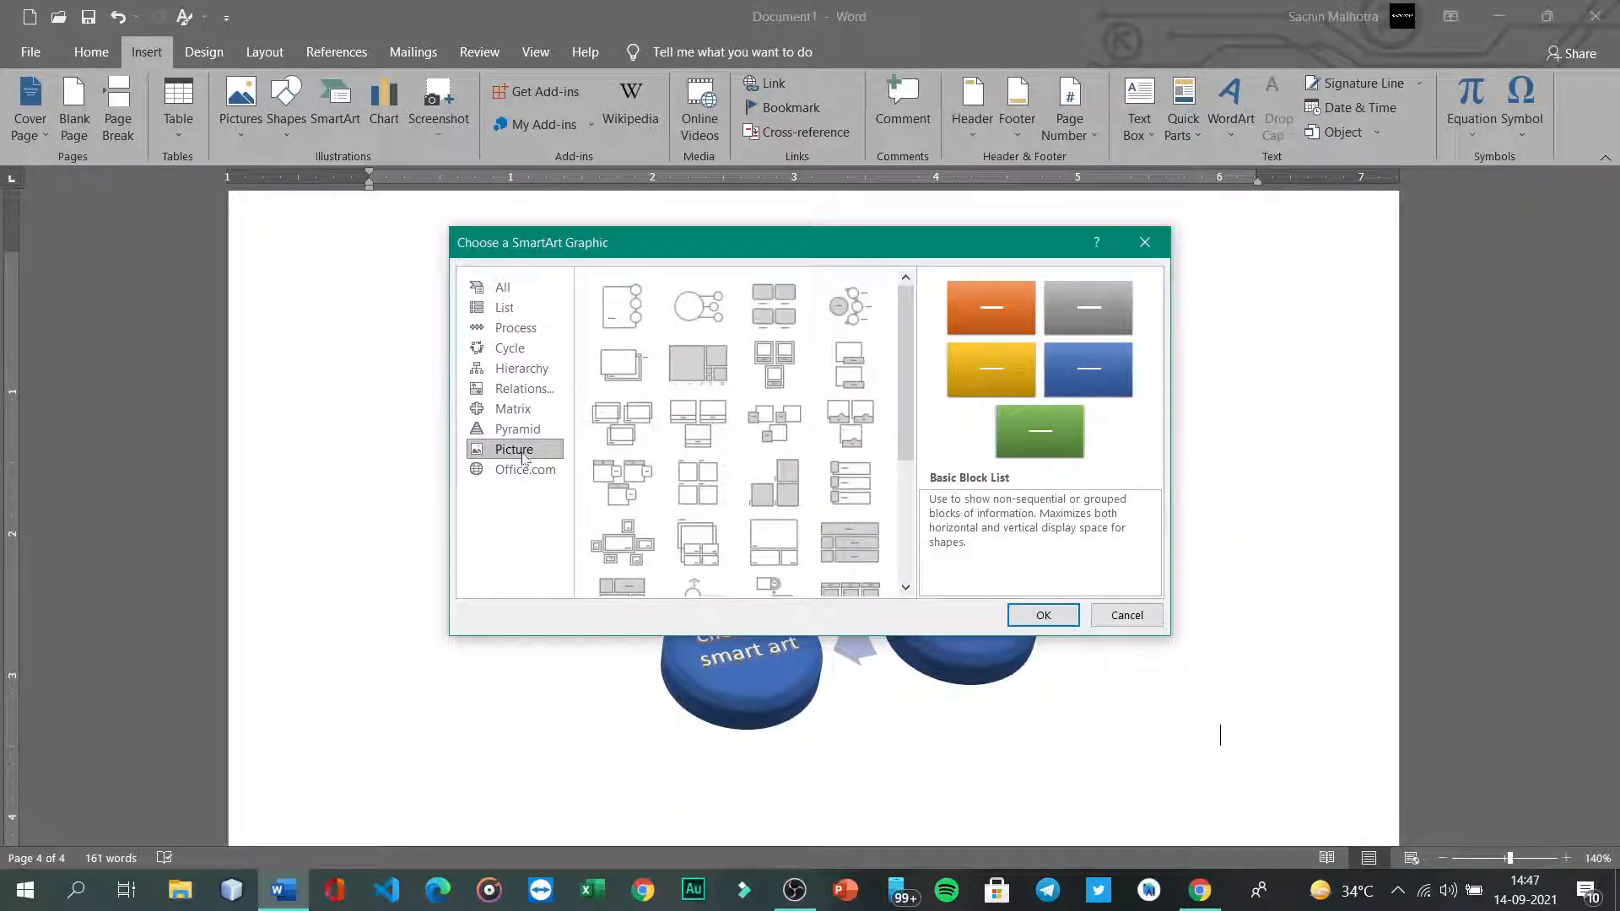
scroll(721, 487, "down", 3)
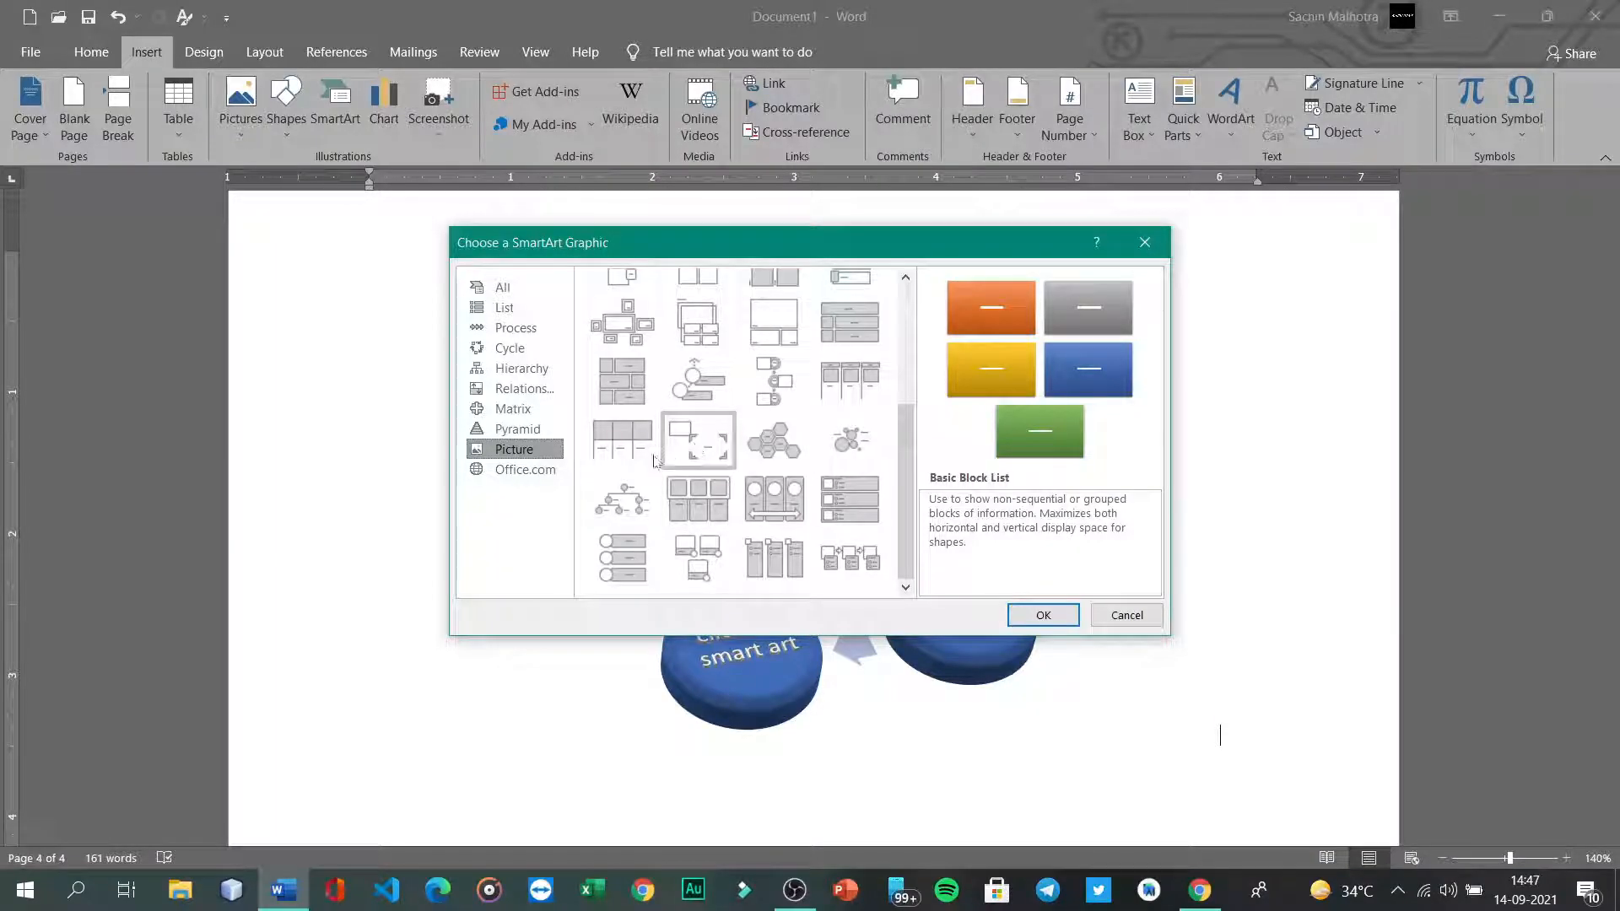
left_click(525, 470)
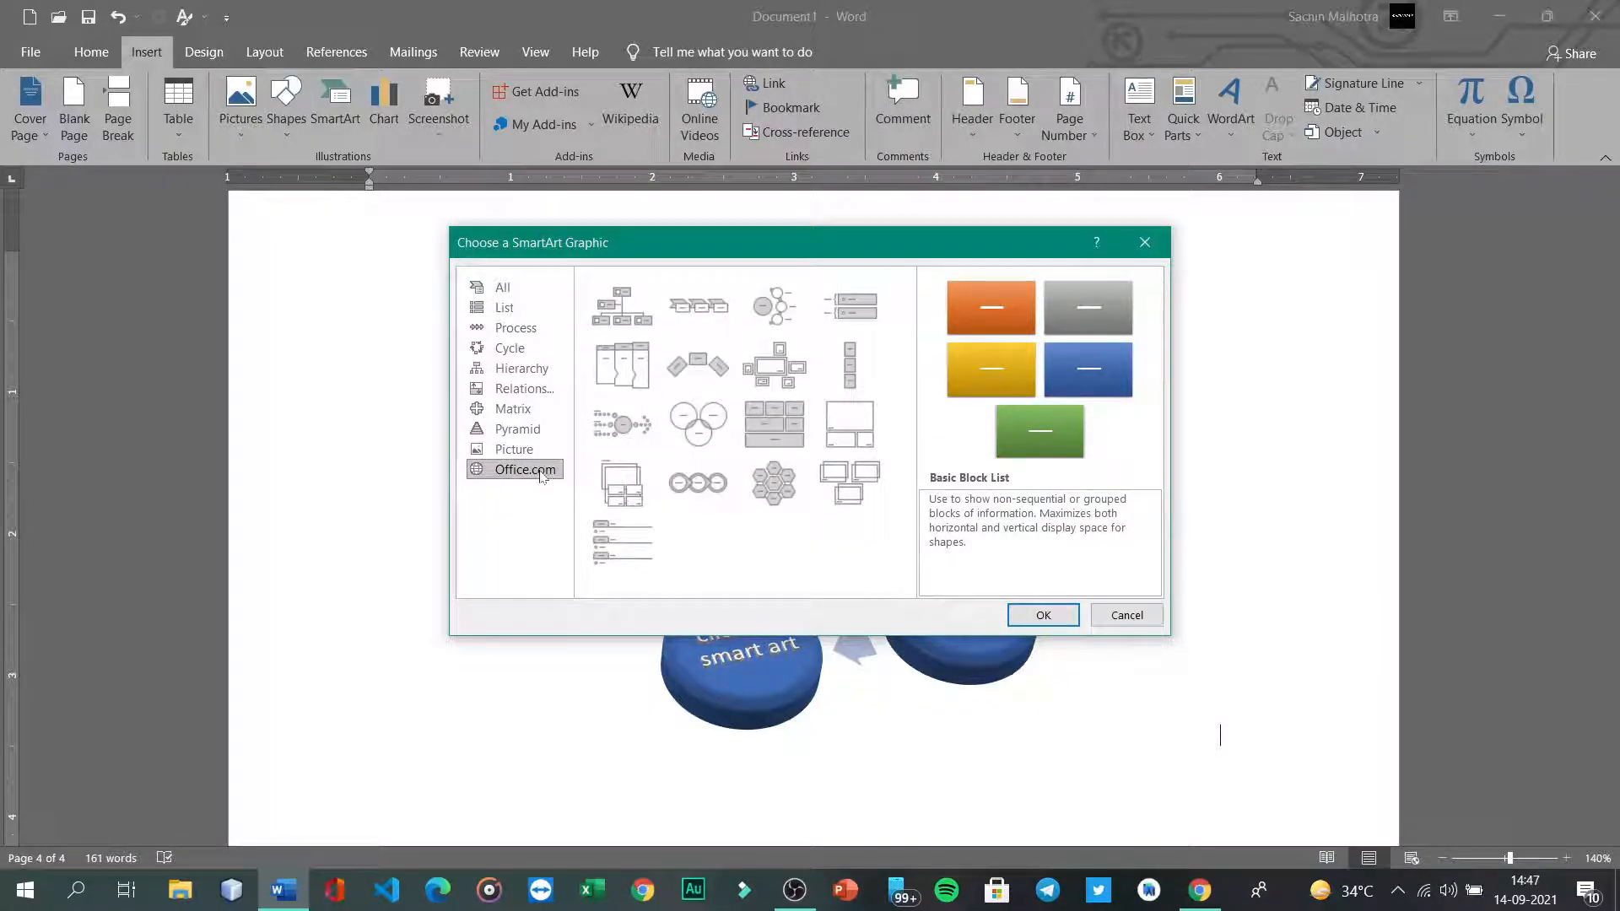
left_click(515, 370)
left_click(513, 328)
left_click(506, 308)
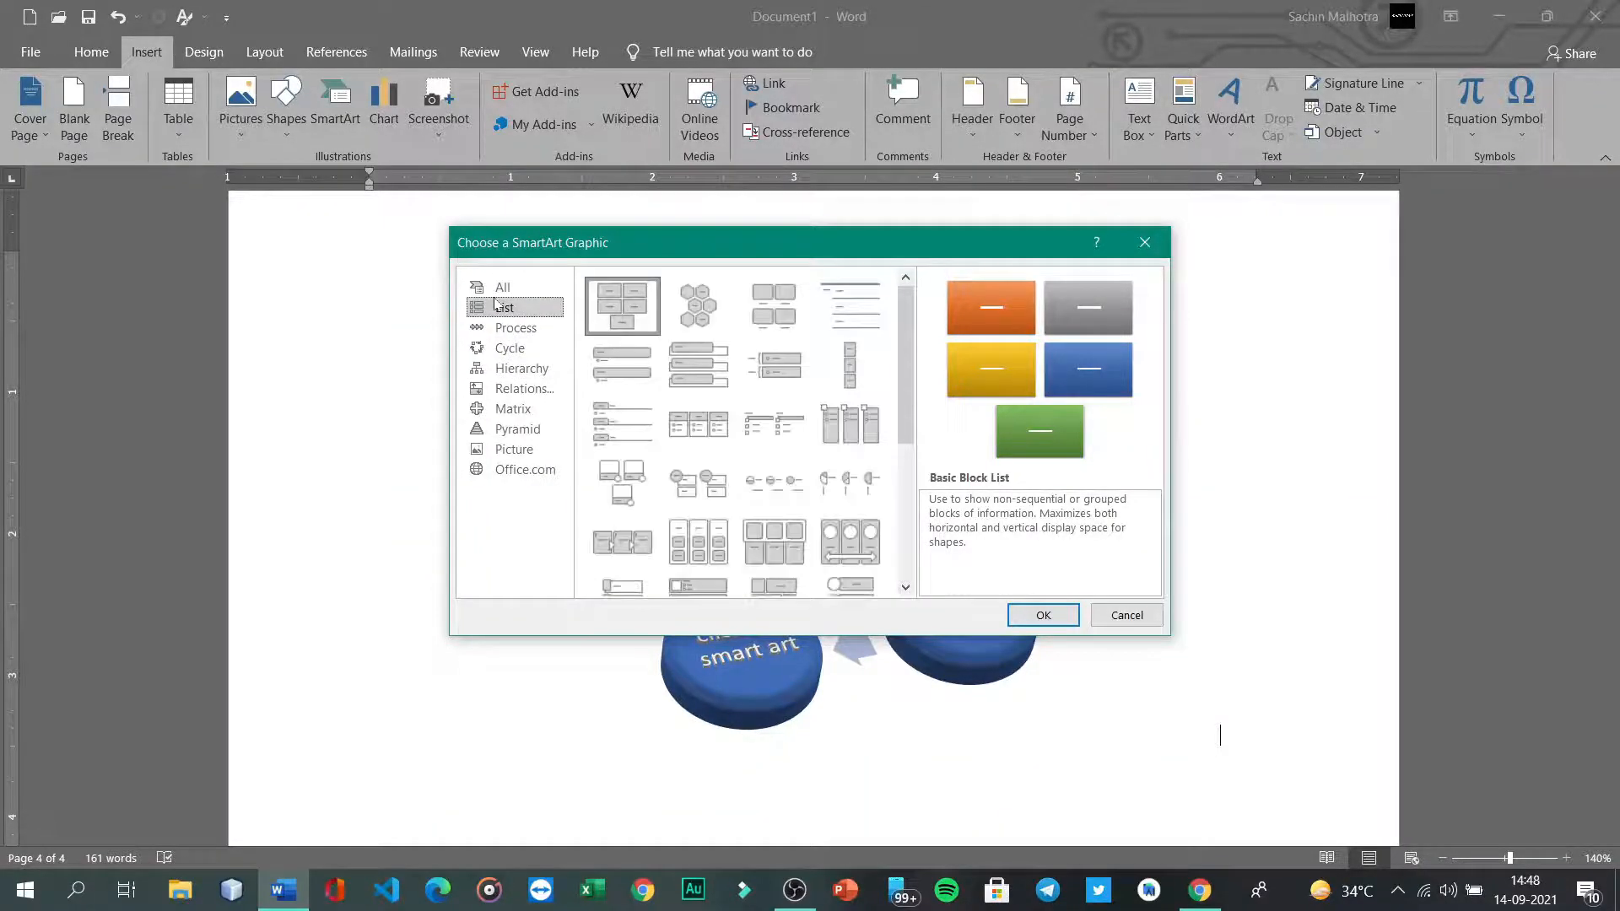
left_click(505, 288)
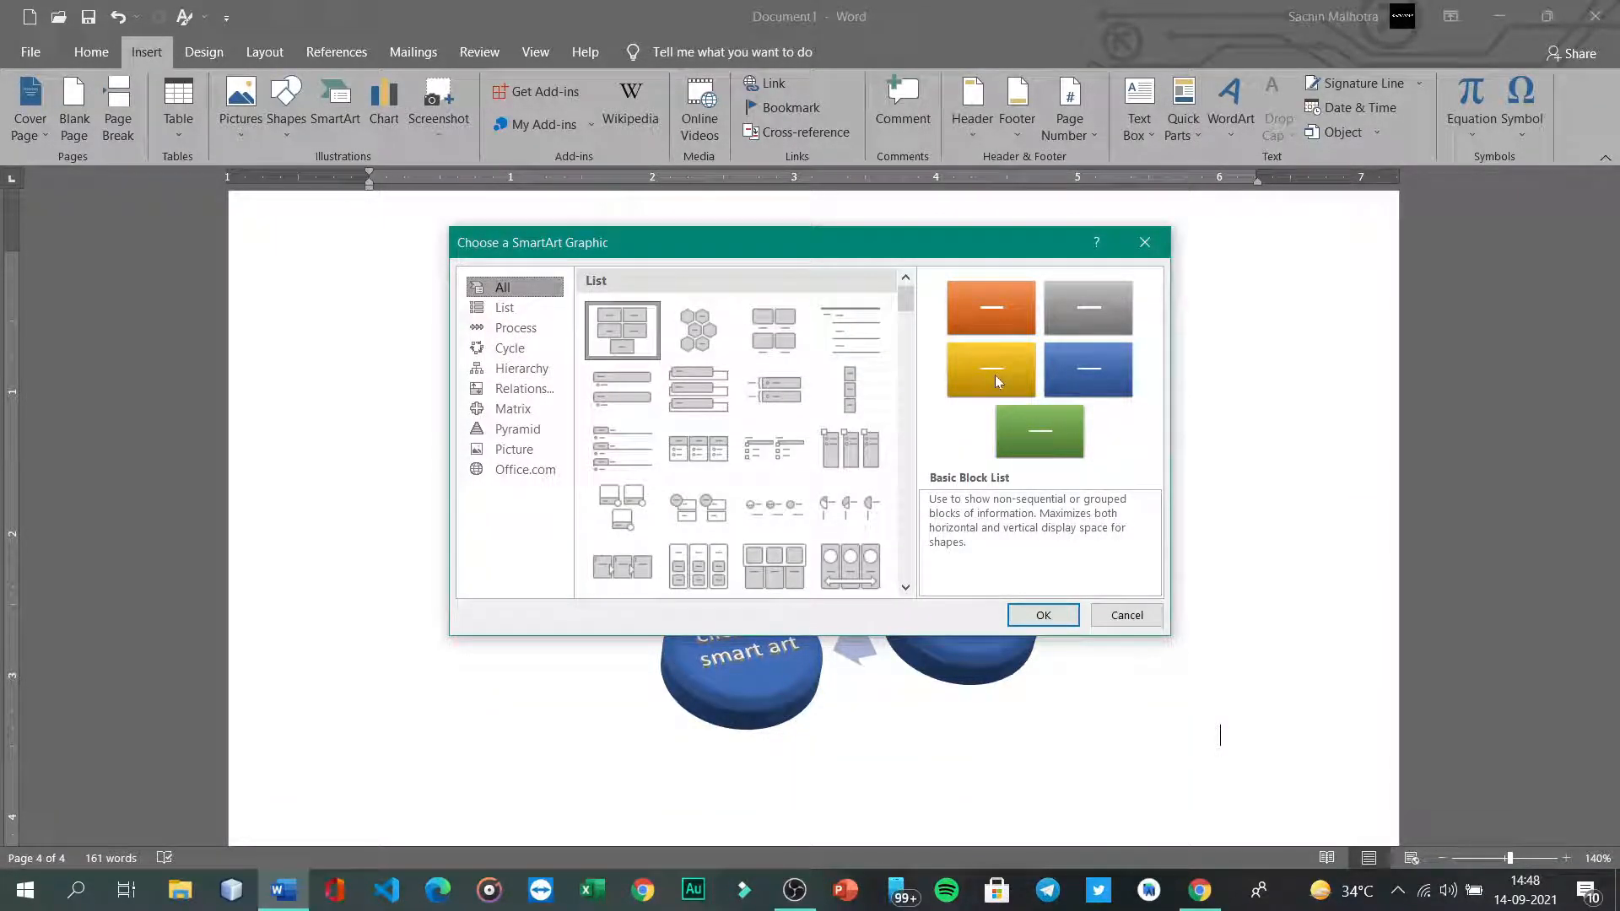
left_click(1144, 242)
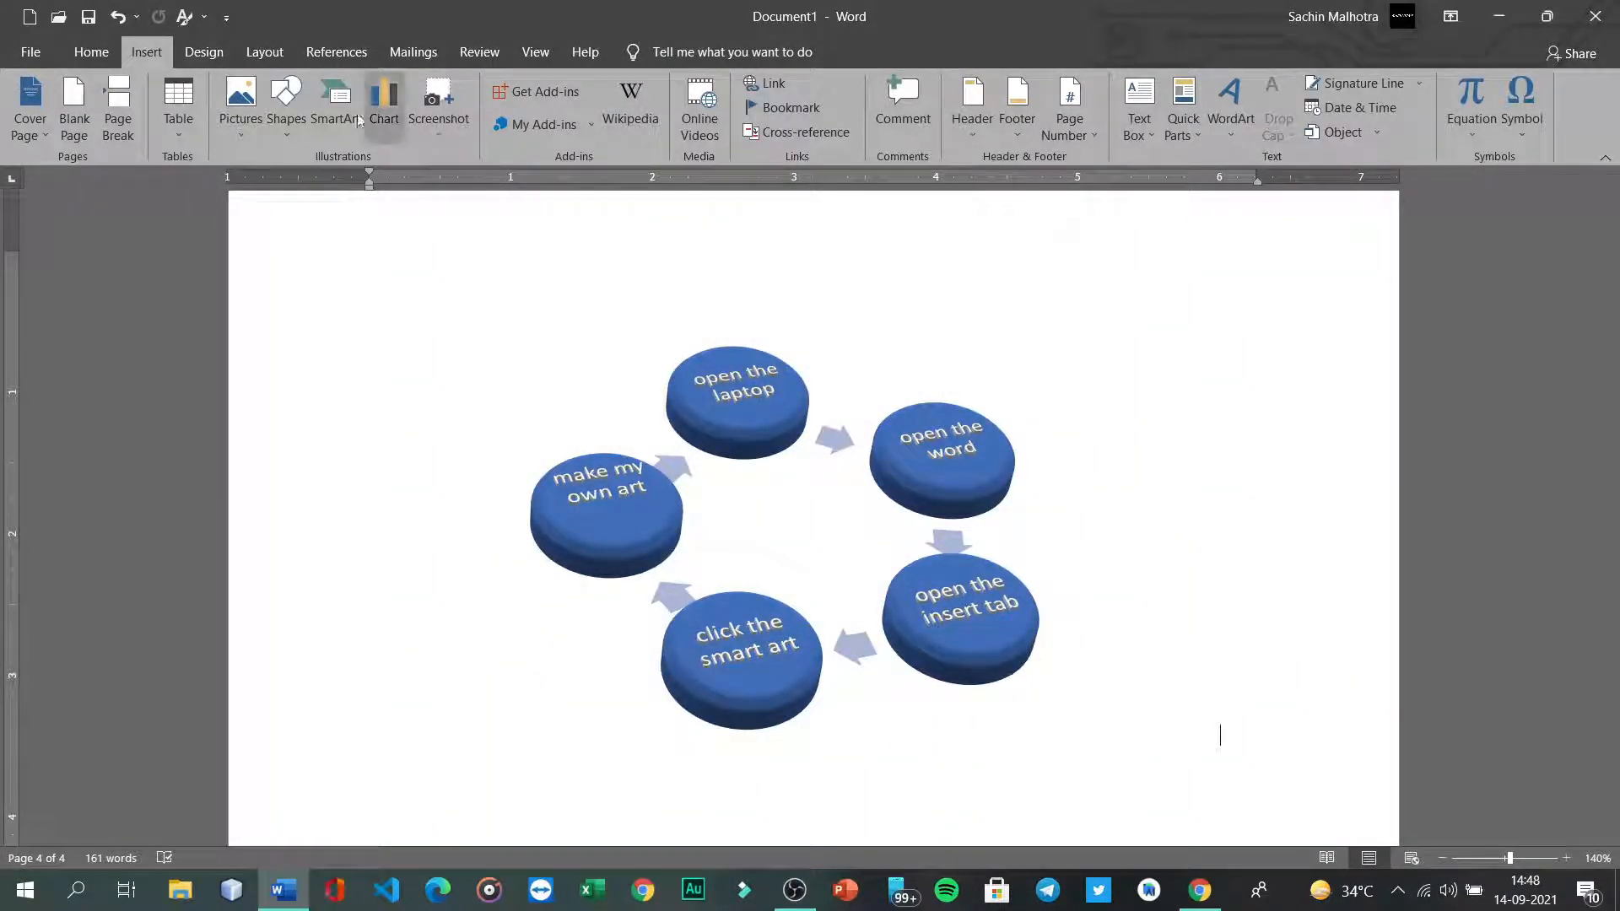
Step: Place the insertion point on the empty line directly below the cycle SmartArt graphic
scroll(696, 544, "down", 5)
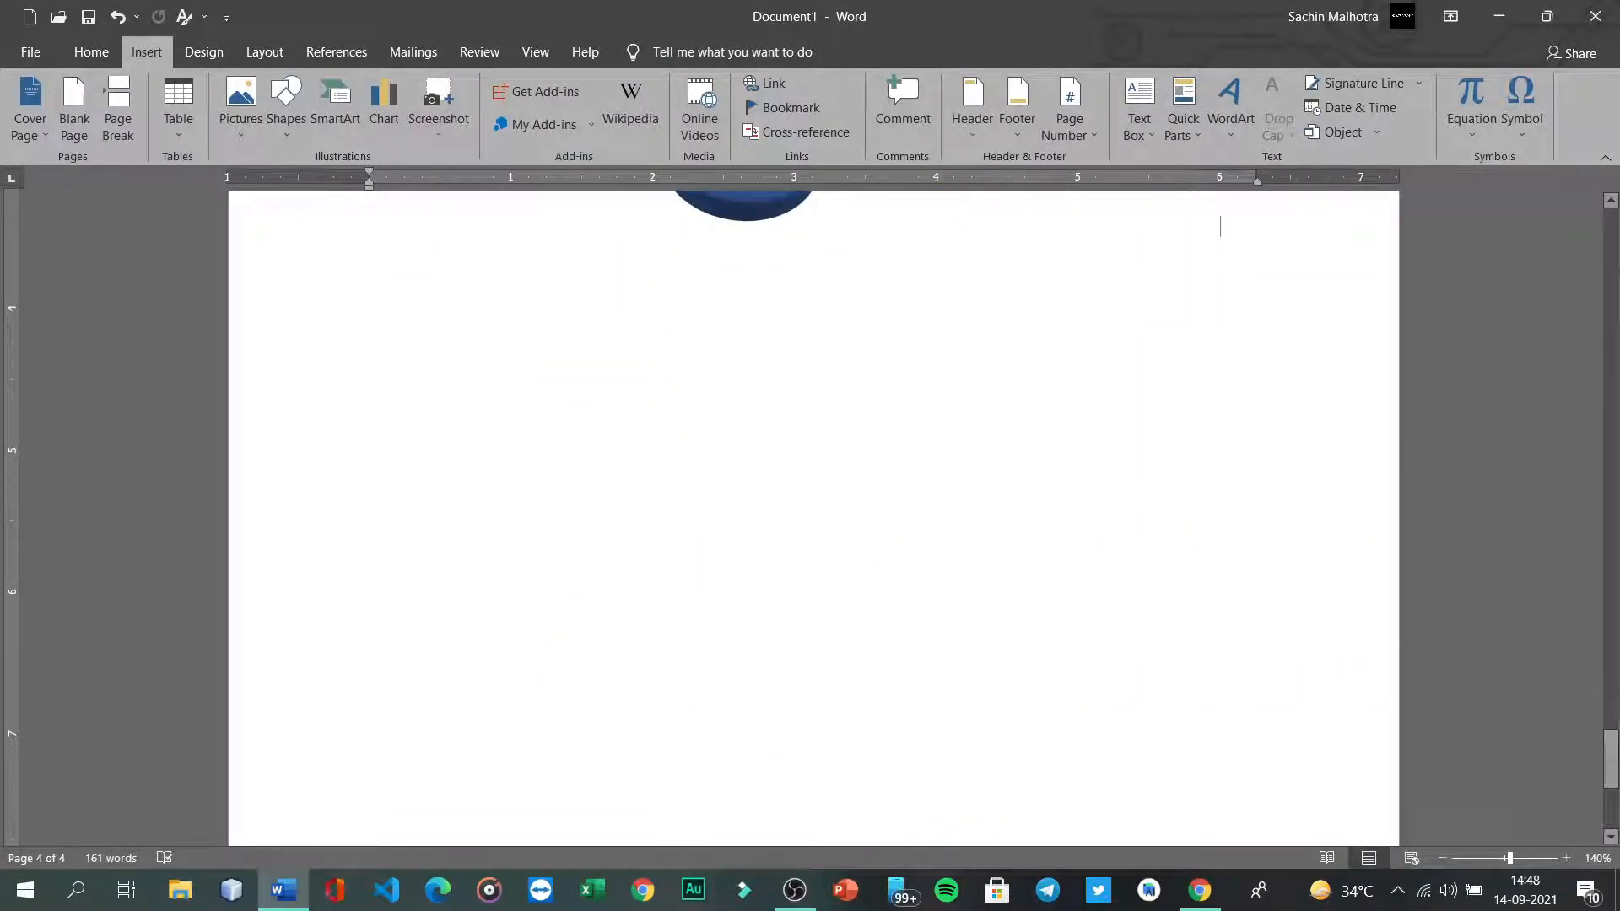
key("shift+Left")
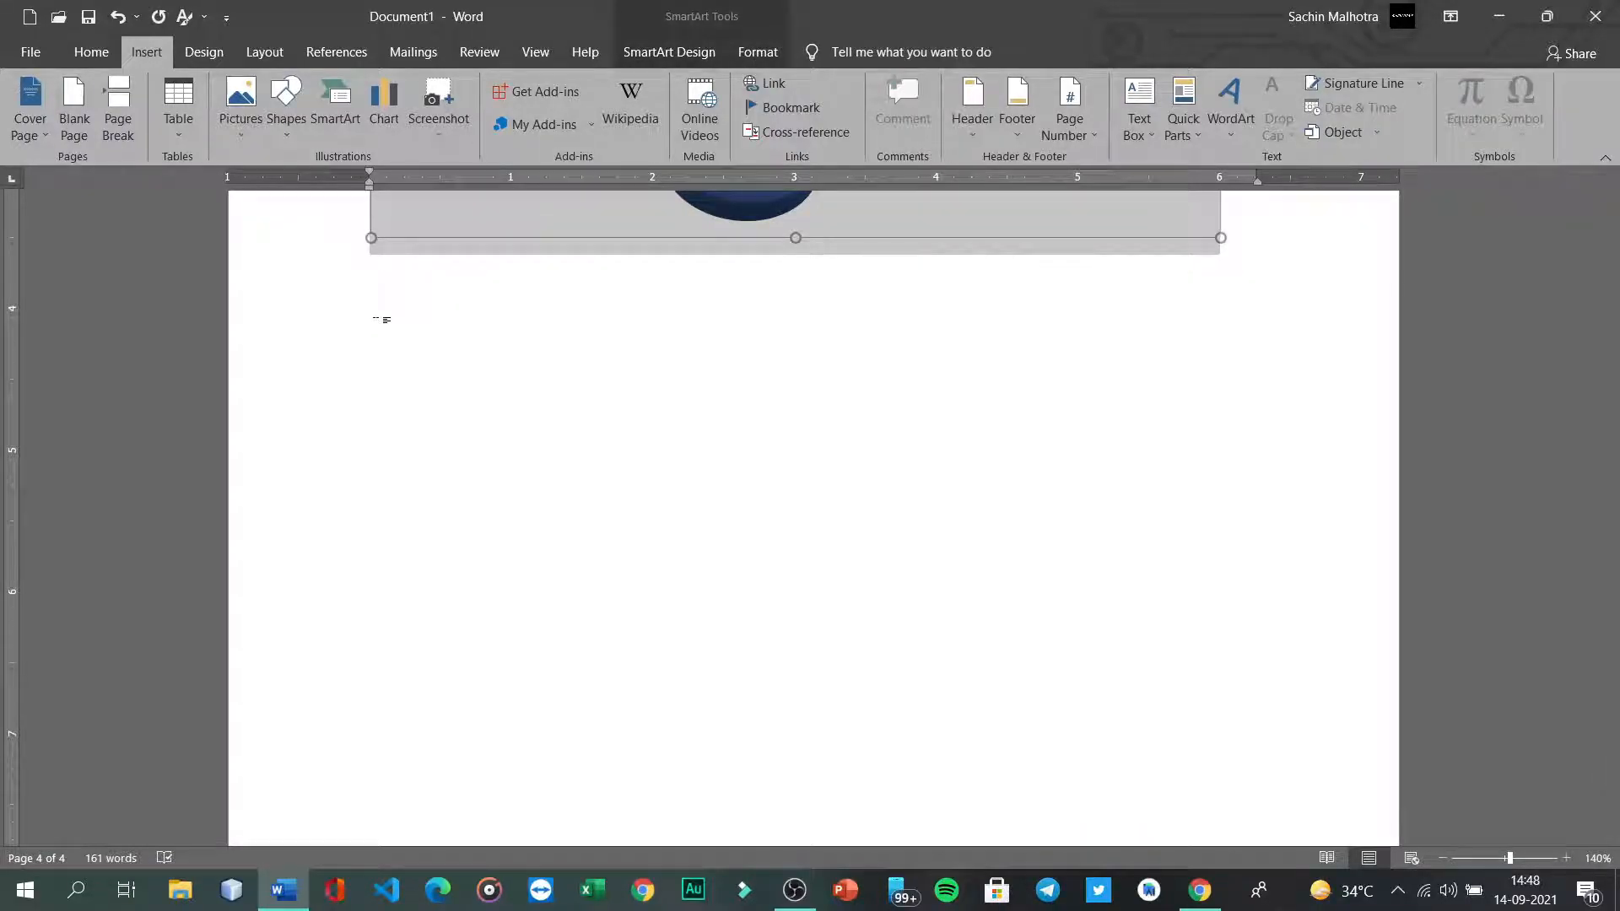
key("Down")
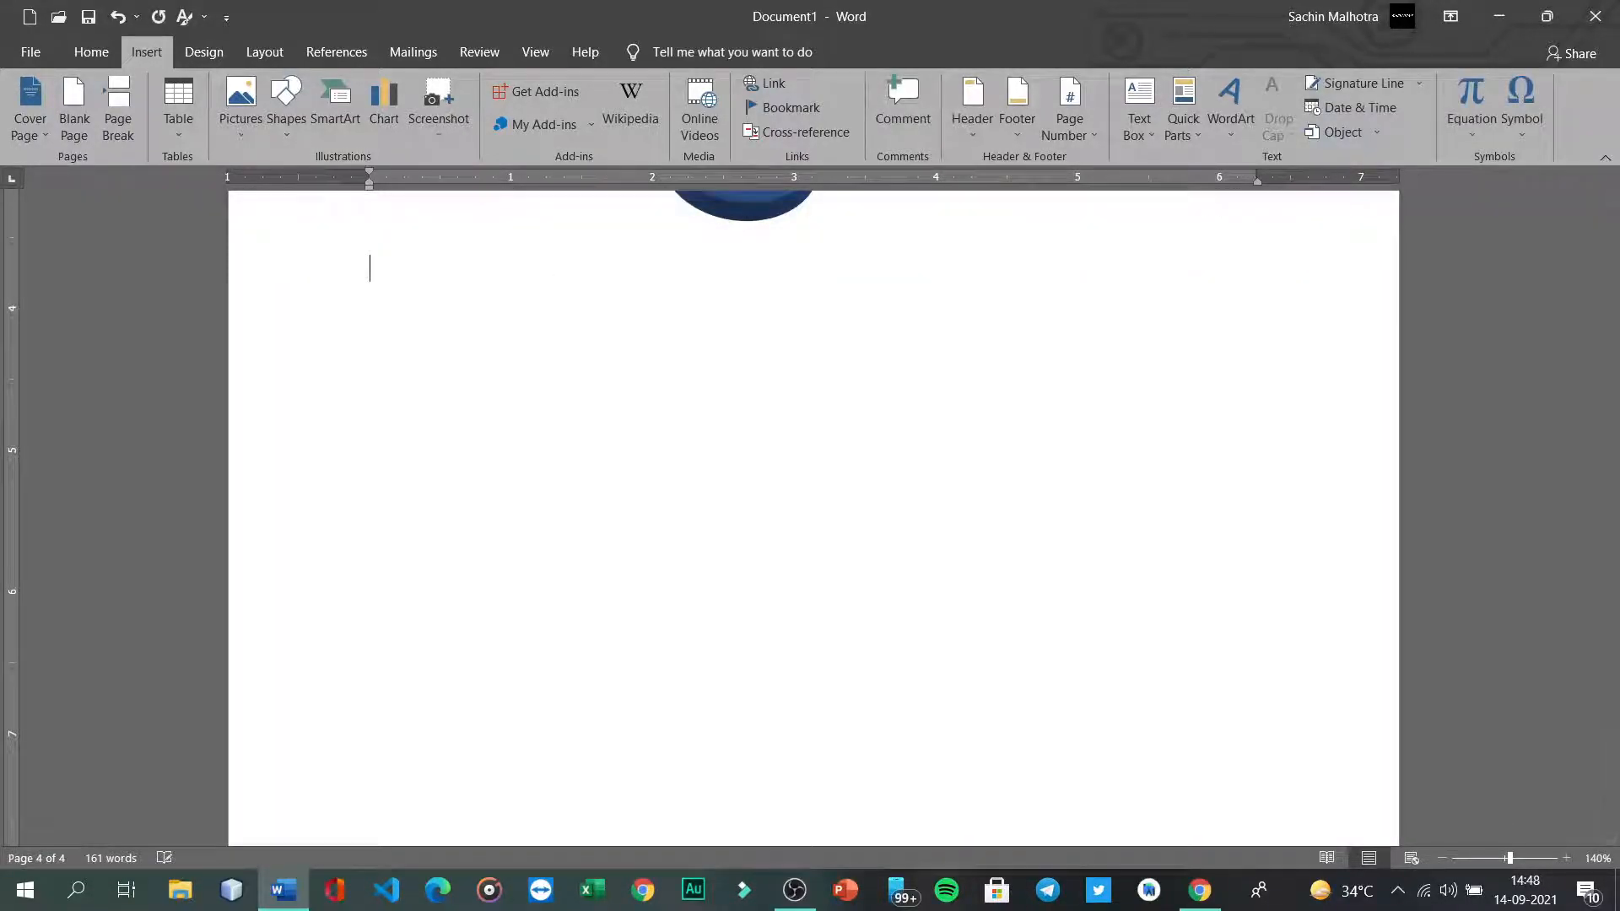
Step: Open the chart chooser and examine the Area, Stock, Surface, Radar, Treemap, Sunburst and Templates categories
left_click(383, 118)
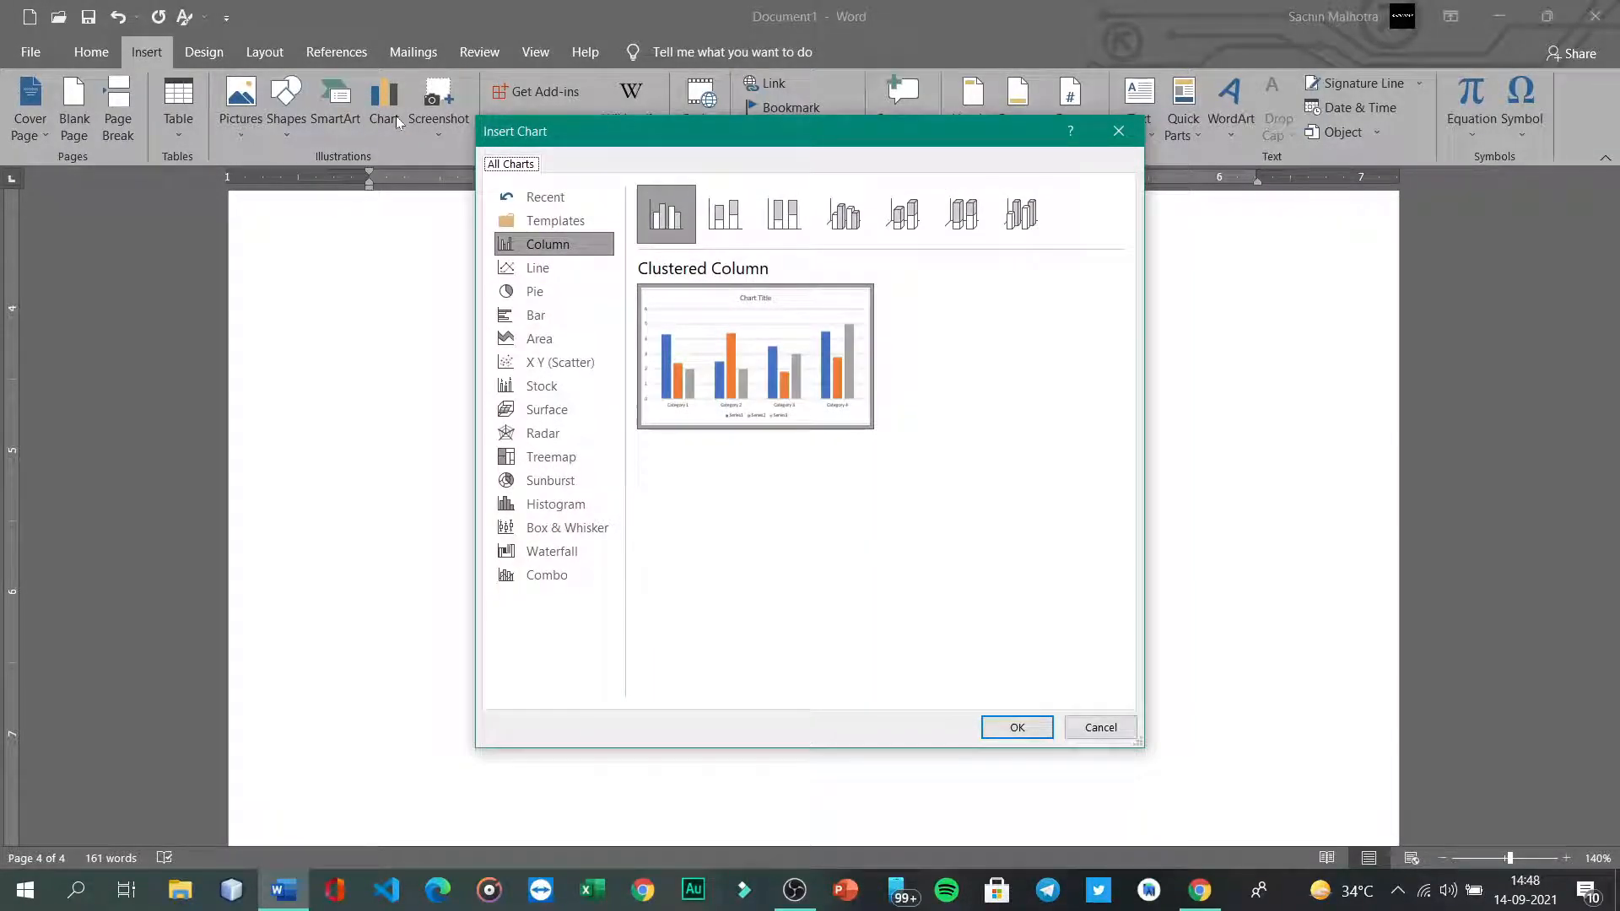
left_click(1107, 132)
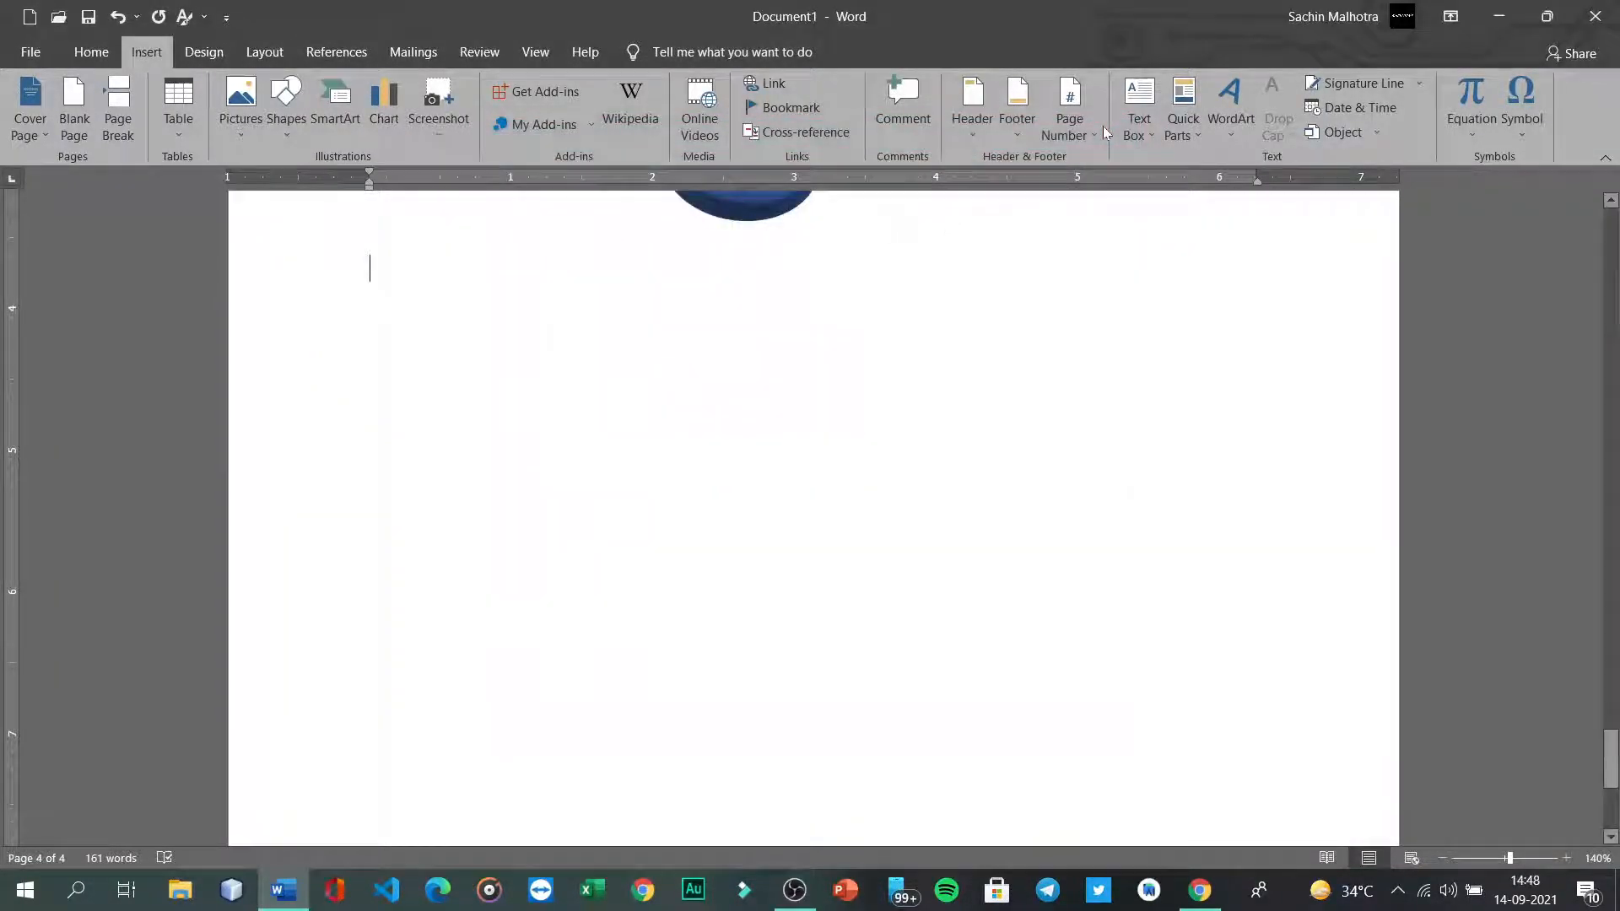
left_click(378, 117)
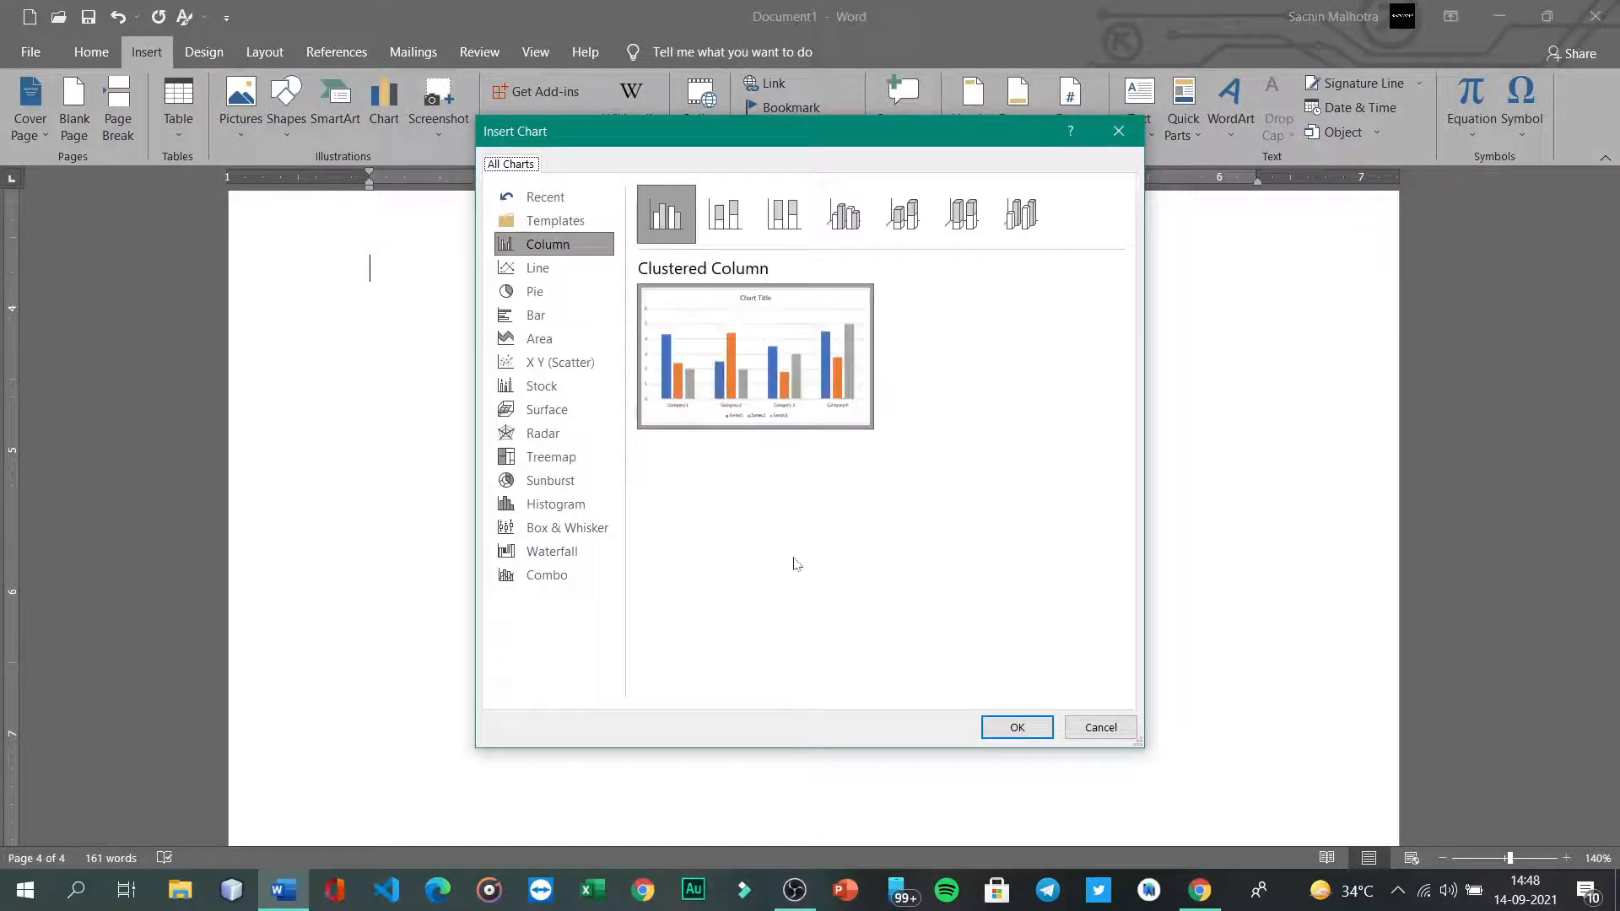
left_click(548, 342)
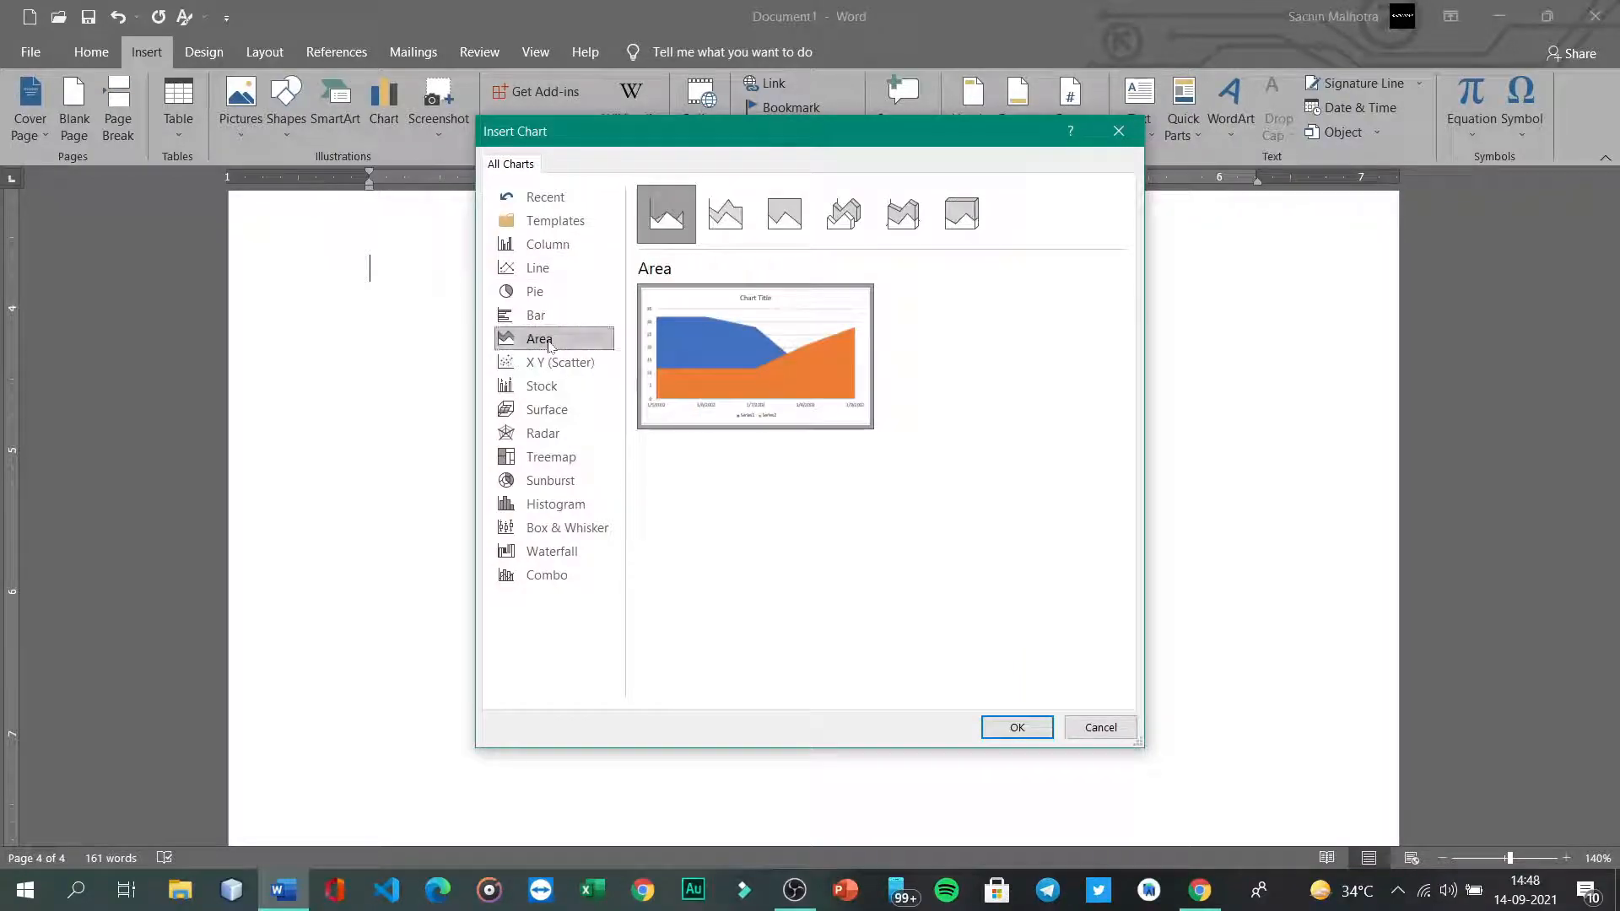
left_click(550, 385)
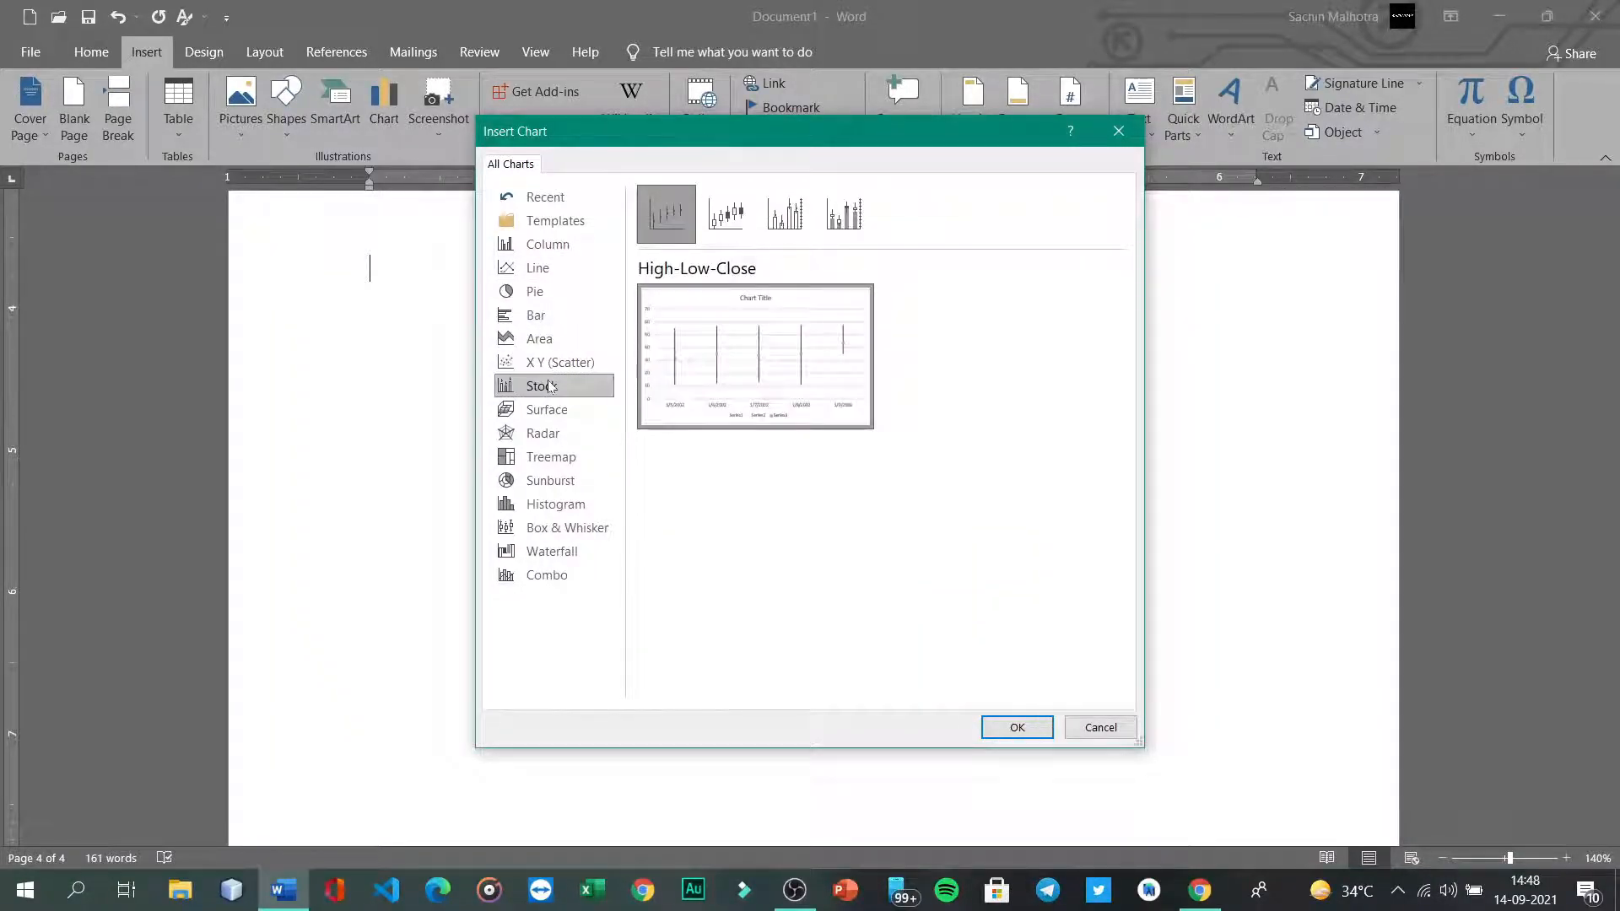
left_click(548, 410)
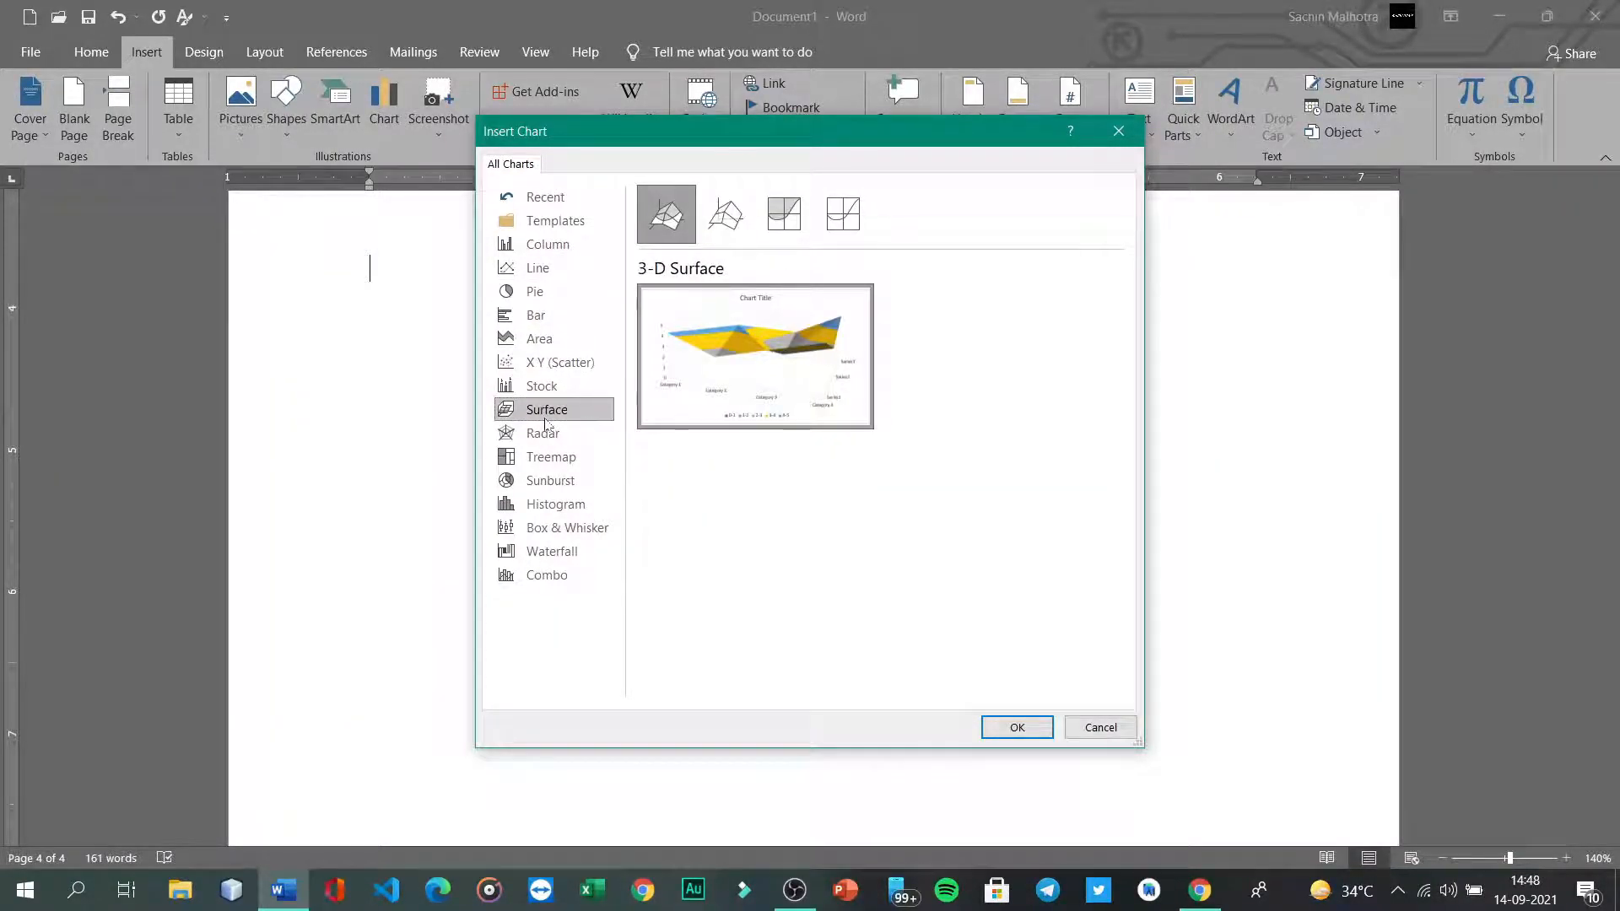
left_click(552, 435)
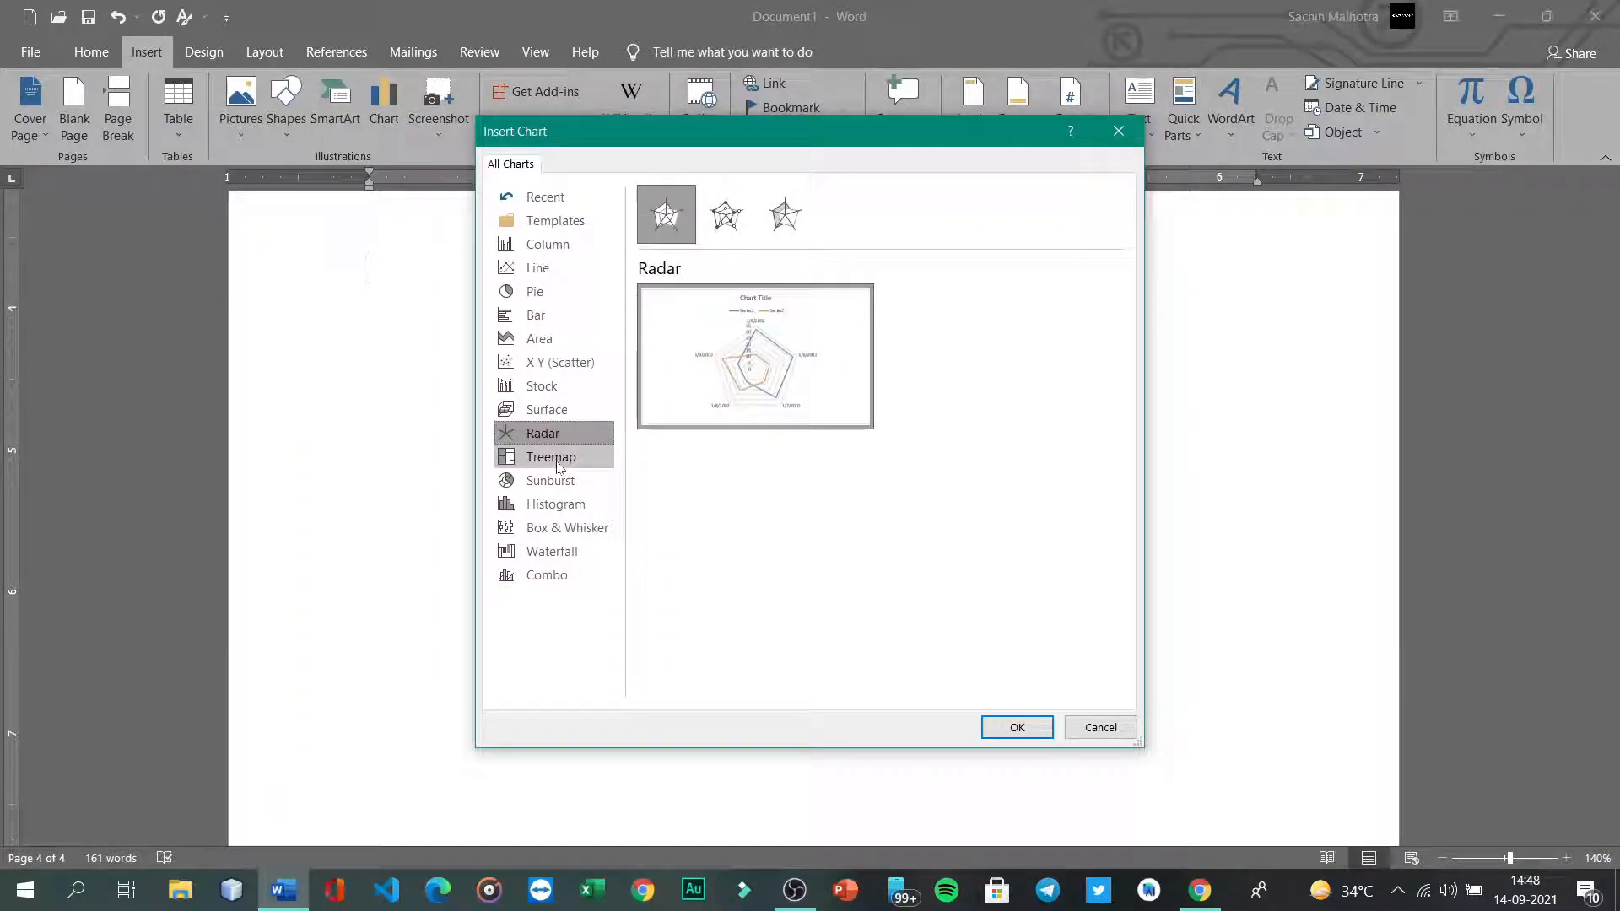
left_click(557, 460)
left_click(561, 481)
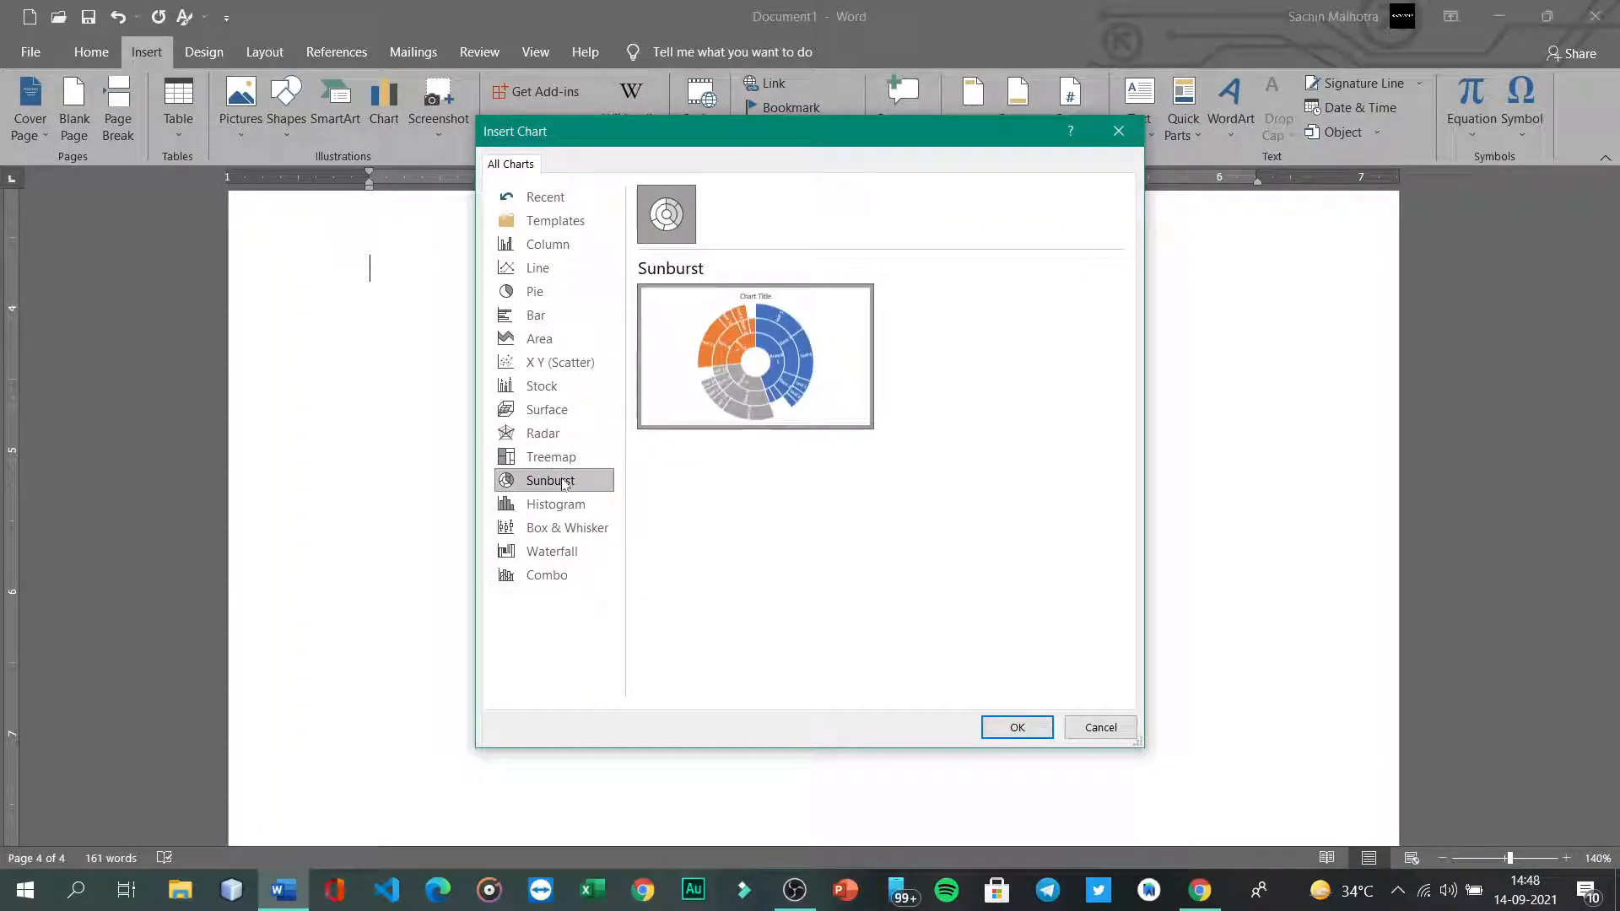
left_click(553, 221)
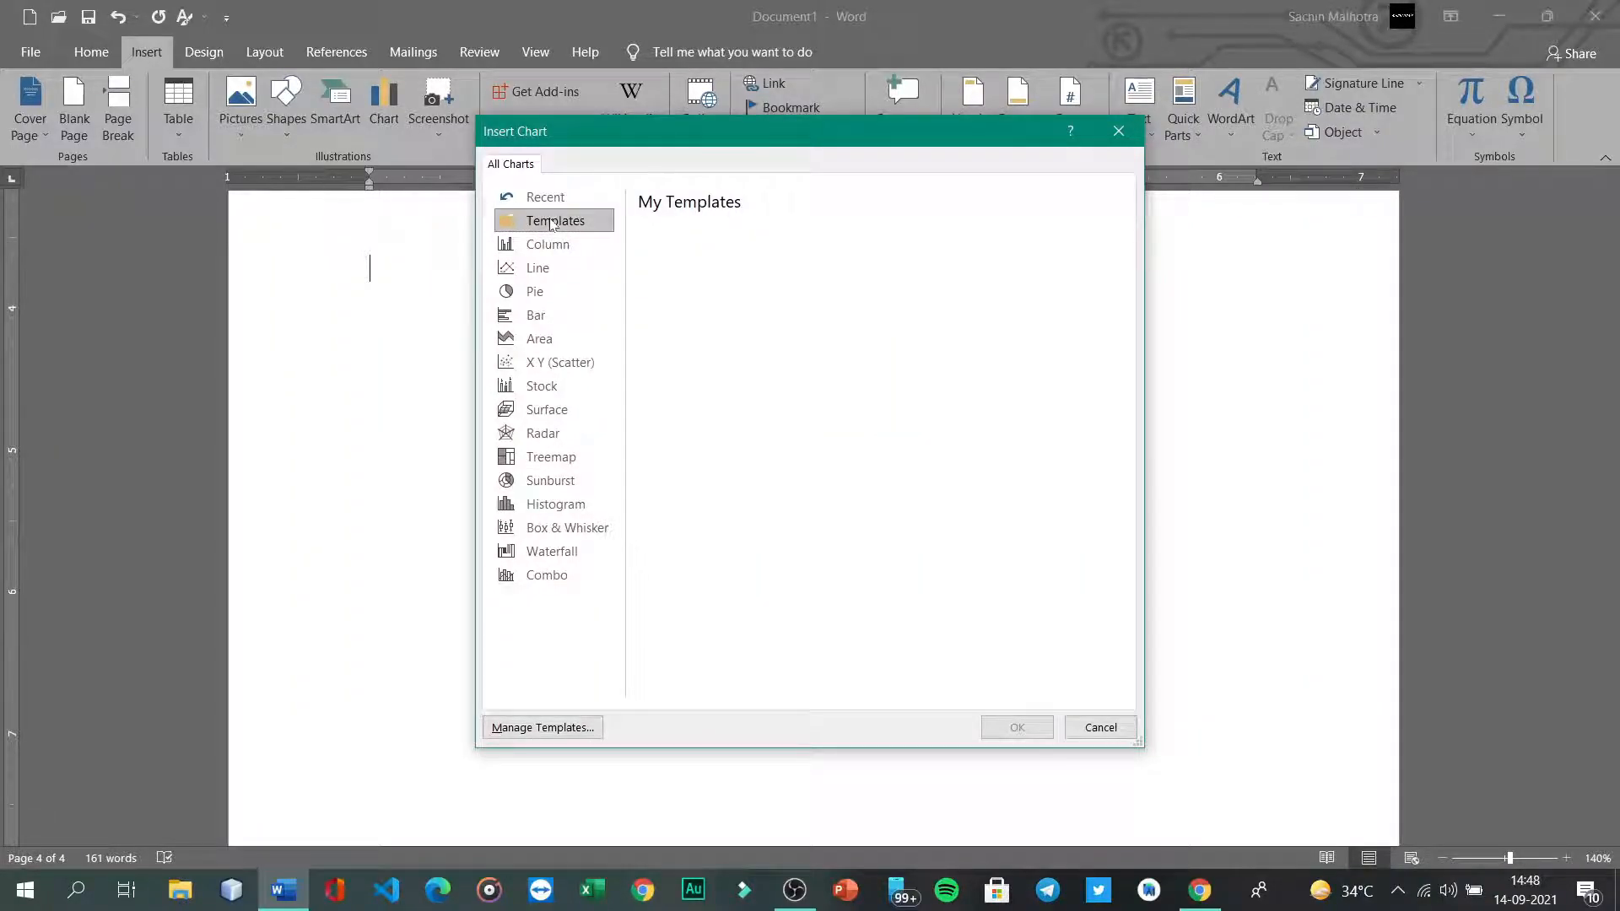
Step: Compare the Clustered, Stacked, 100% Stacked and 3-D Clustered Column chart previews in the Column category
left_click(599, 245)
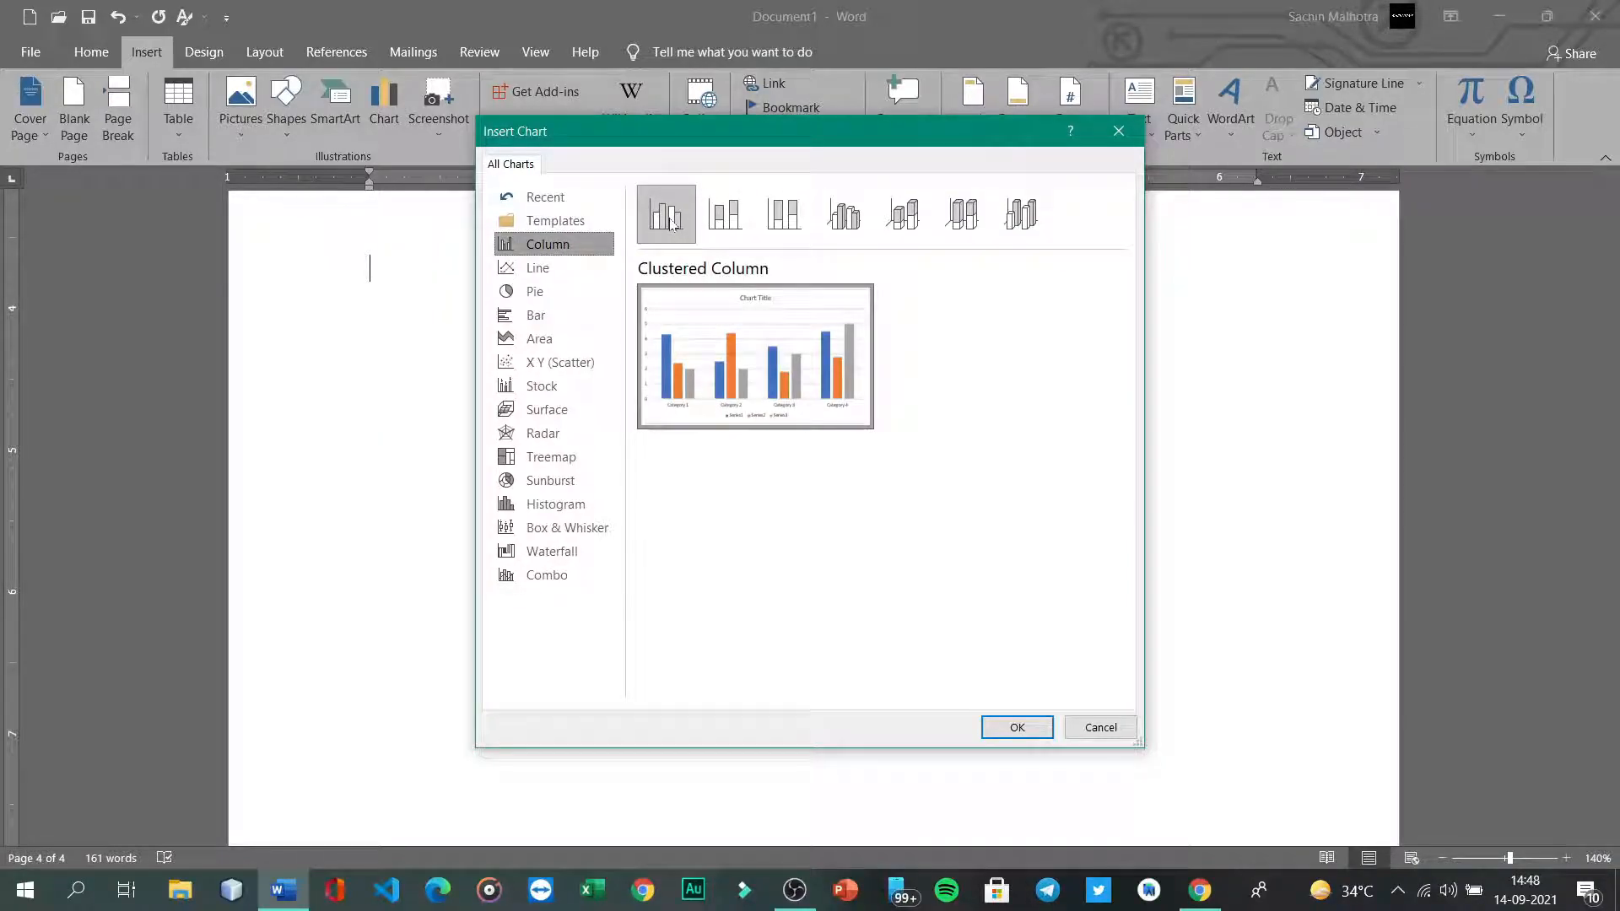
left_click(727, 217)
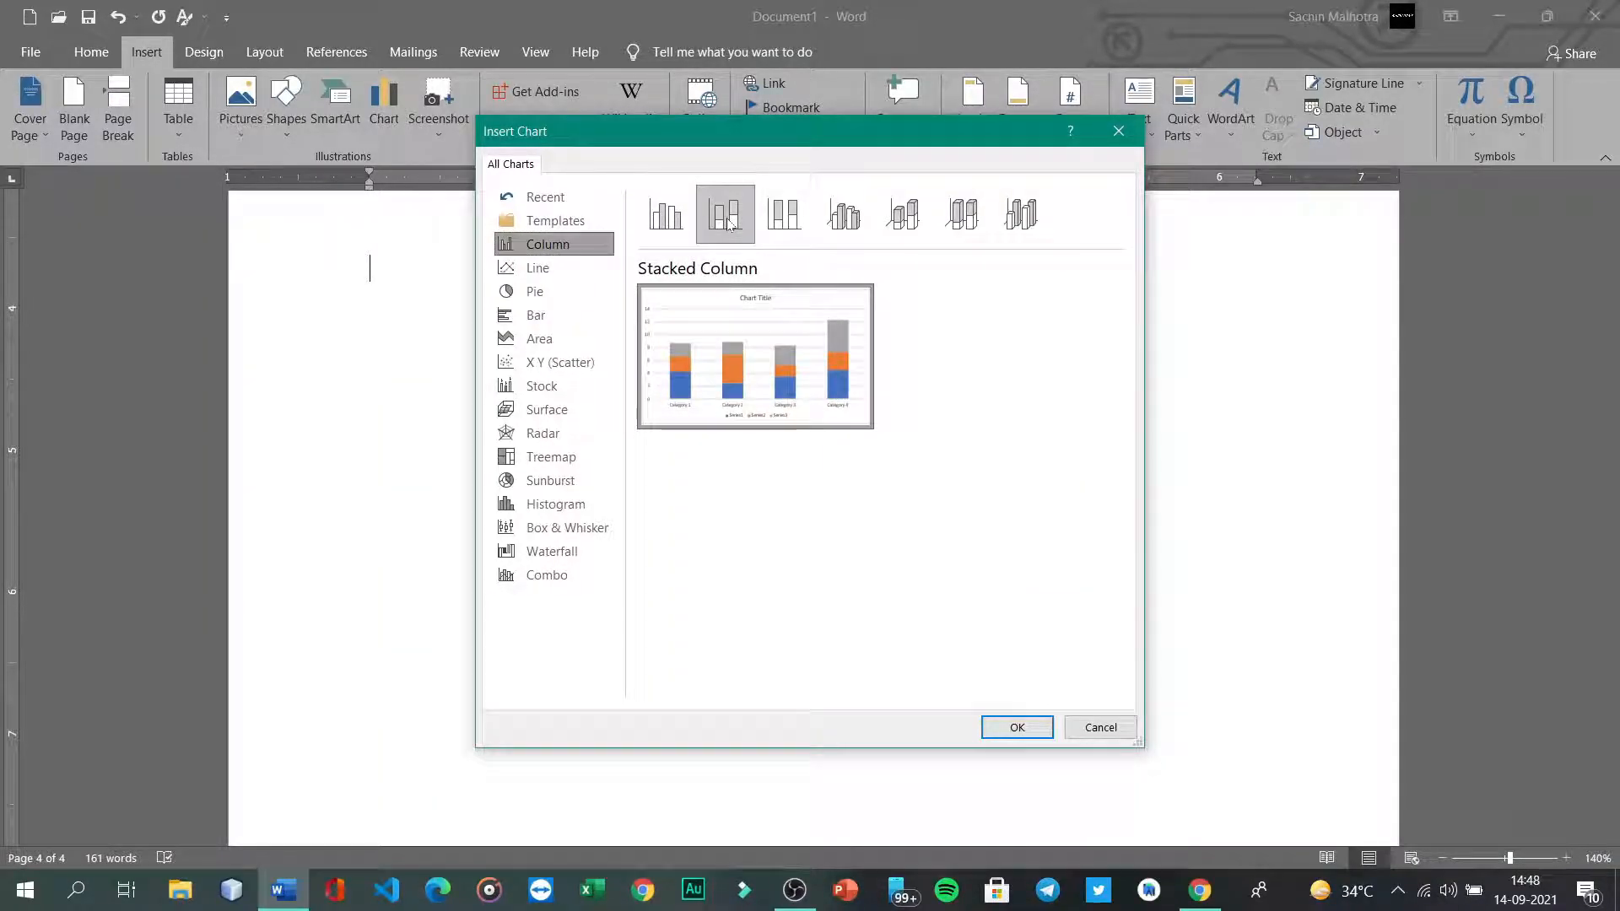
key("Left")
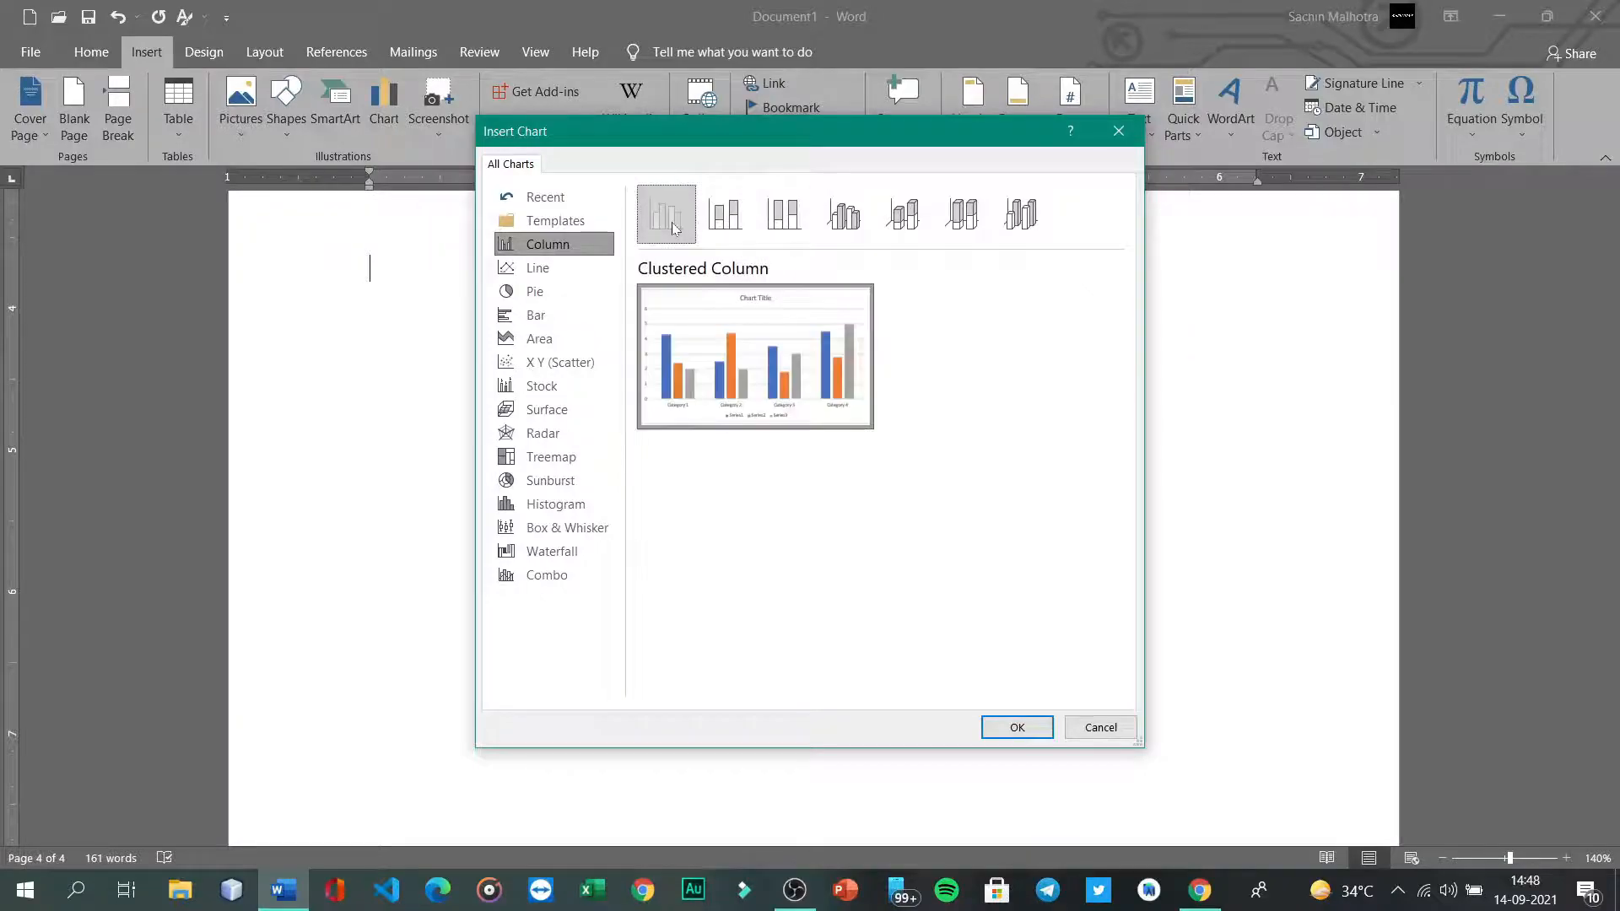
left_click(724, 226)
left_click(666, 218)
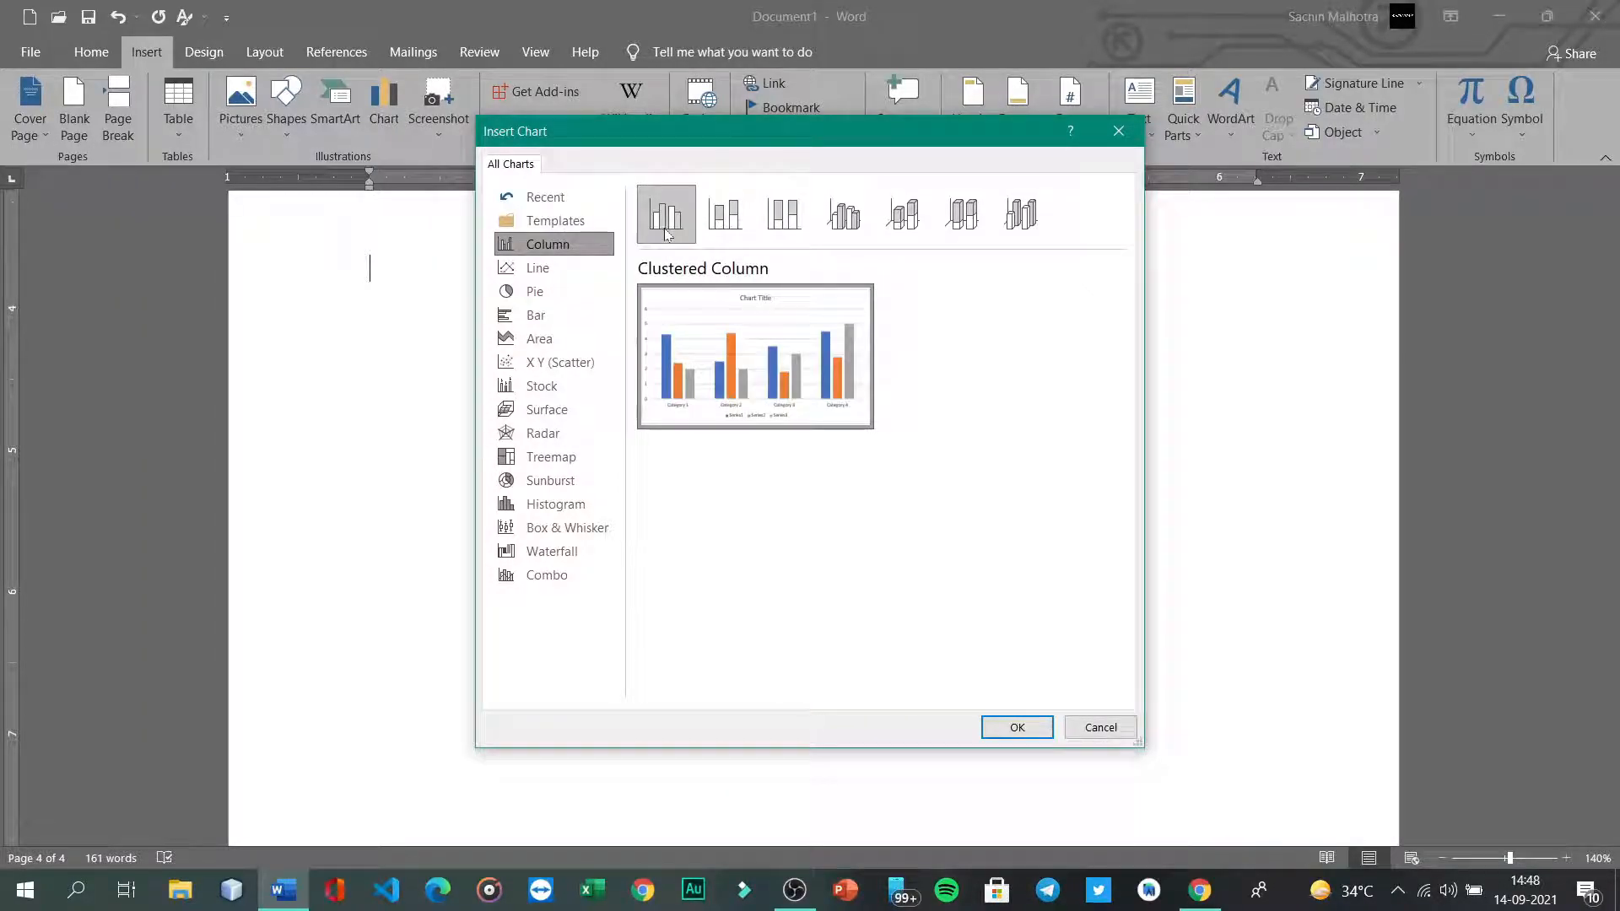
mouse_move(722, 330)
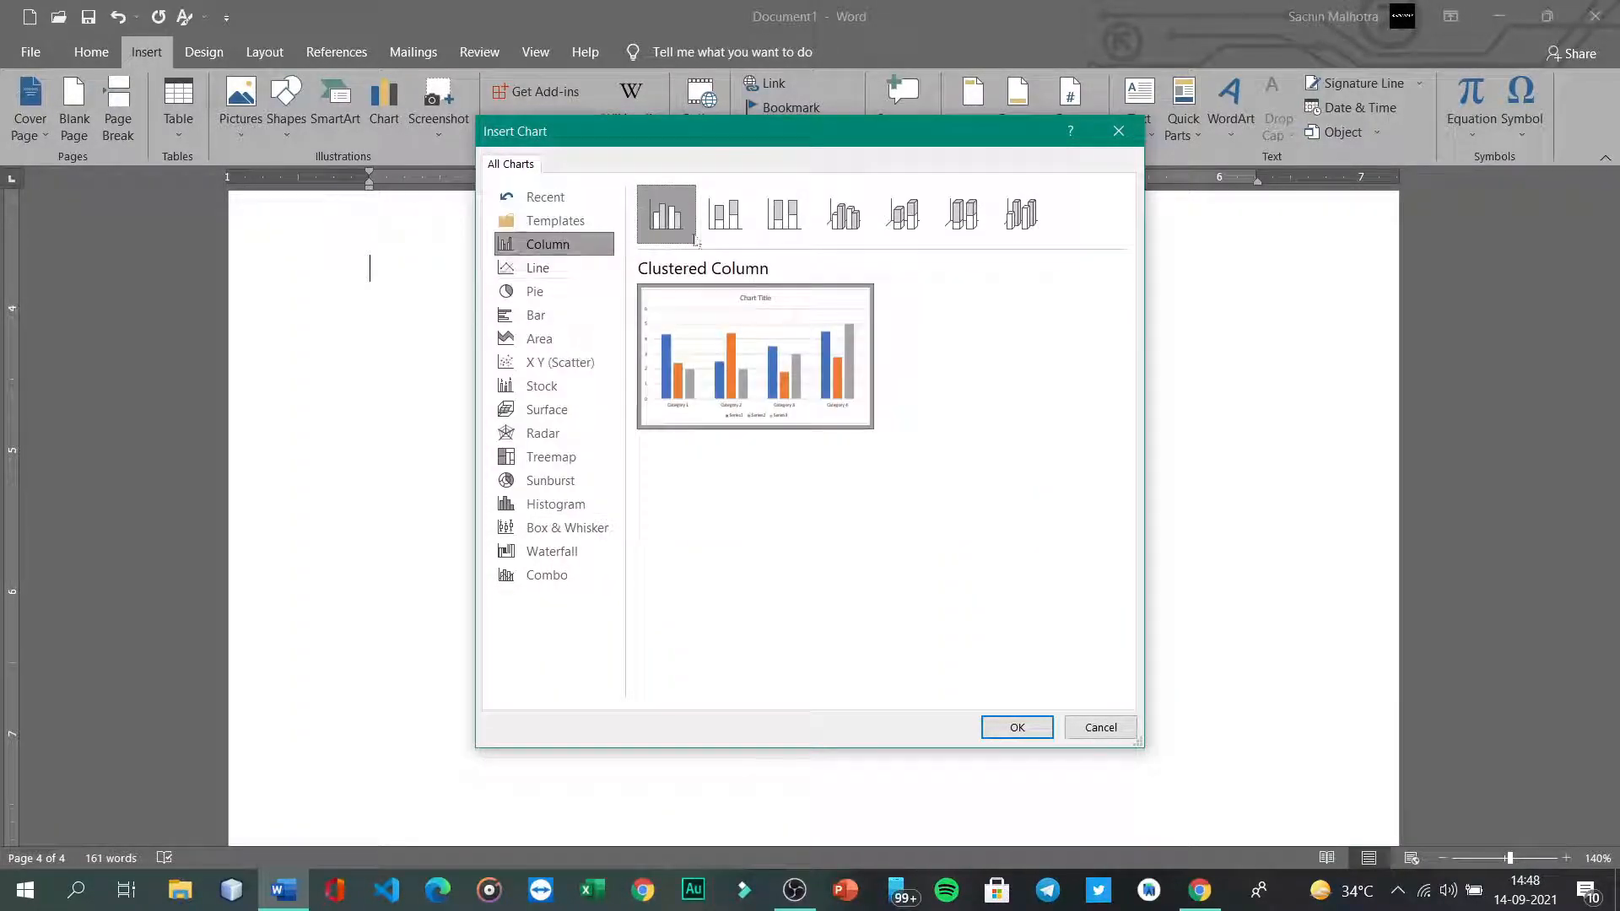
left_click(724, 221)
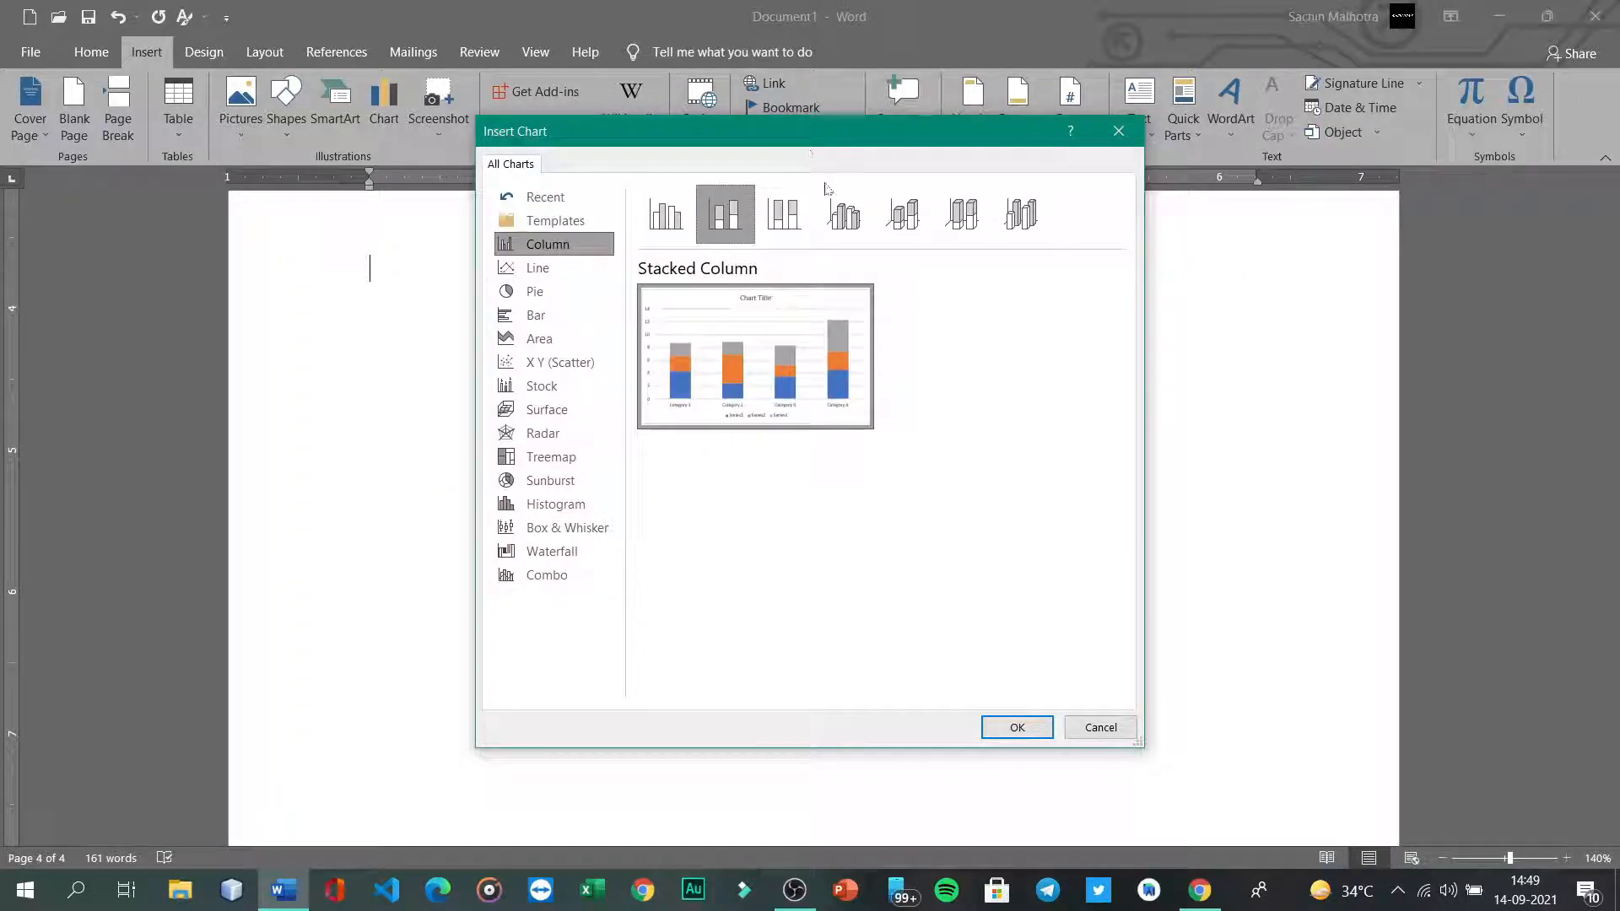
left_click(806, 210)
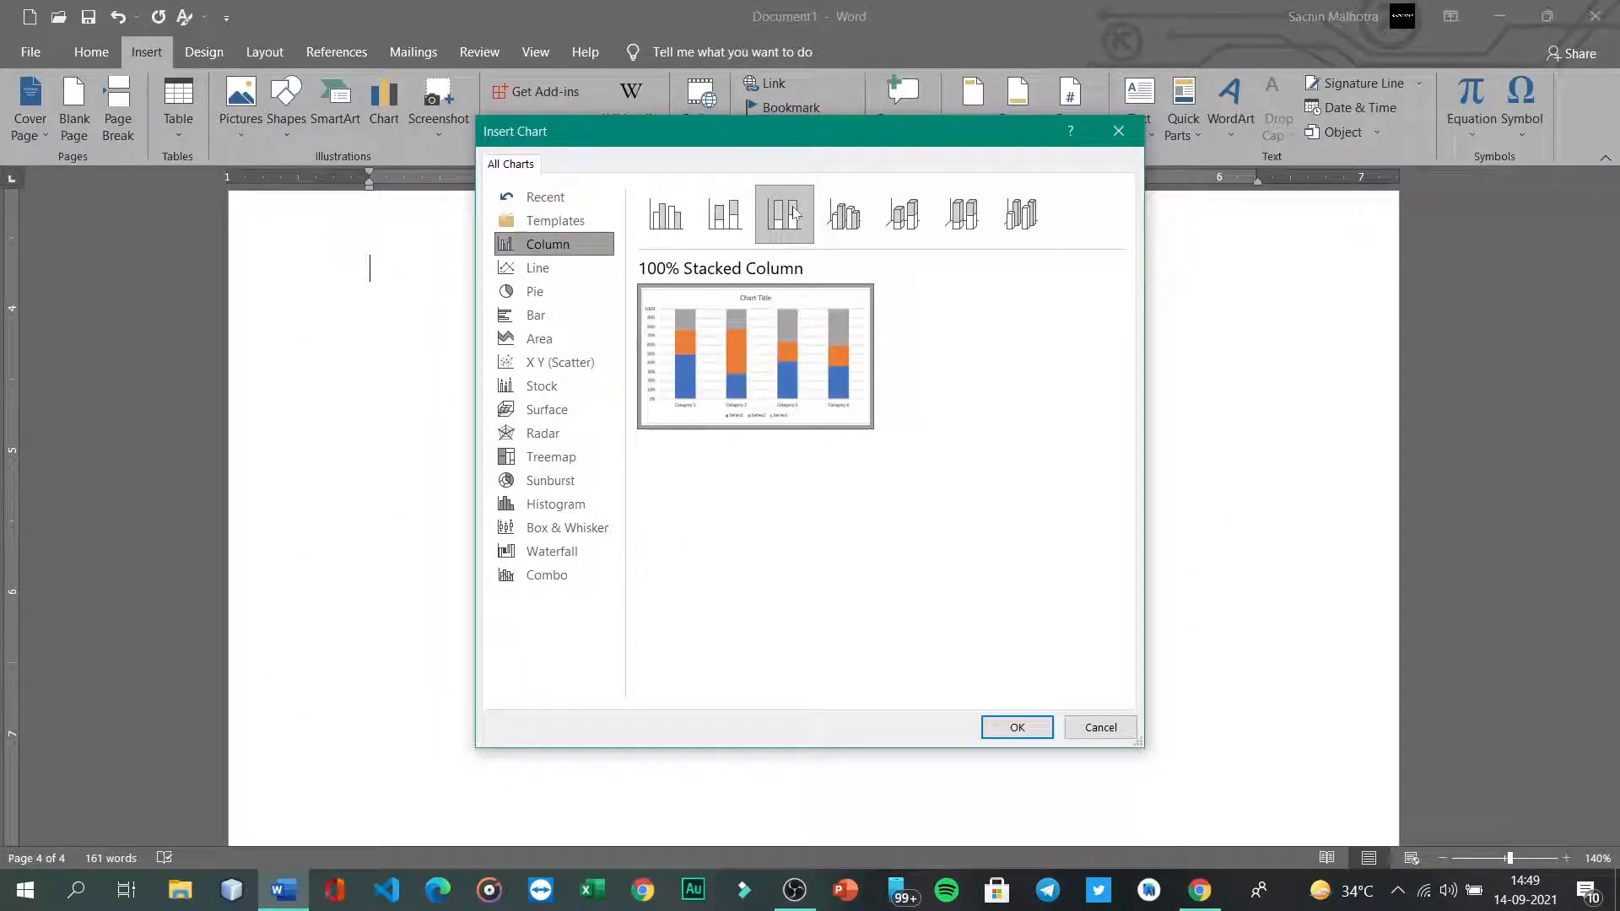
mouse_move(762, 382)
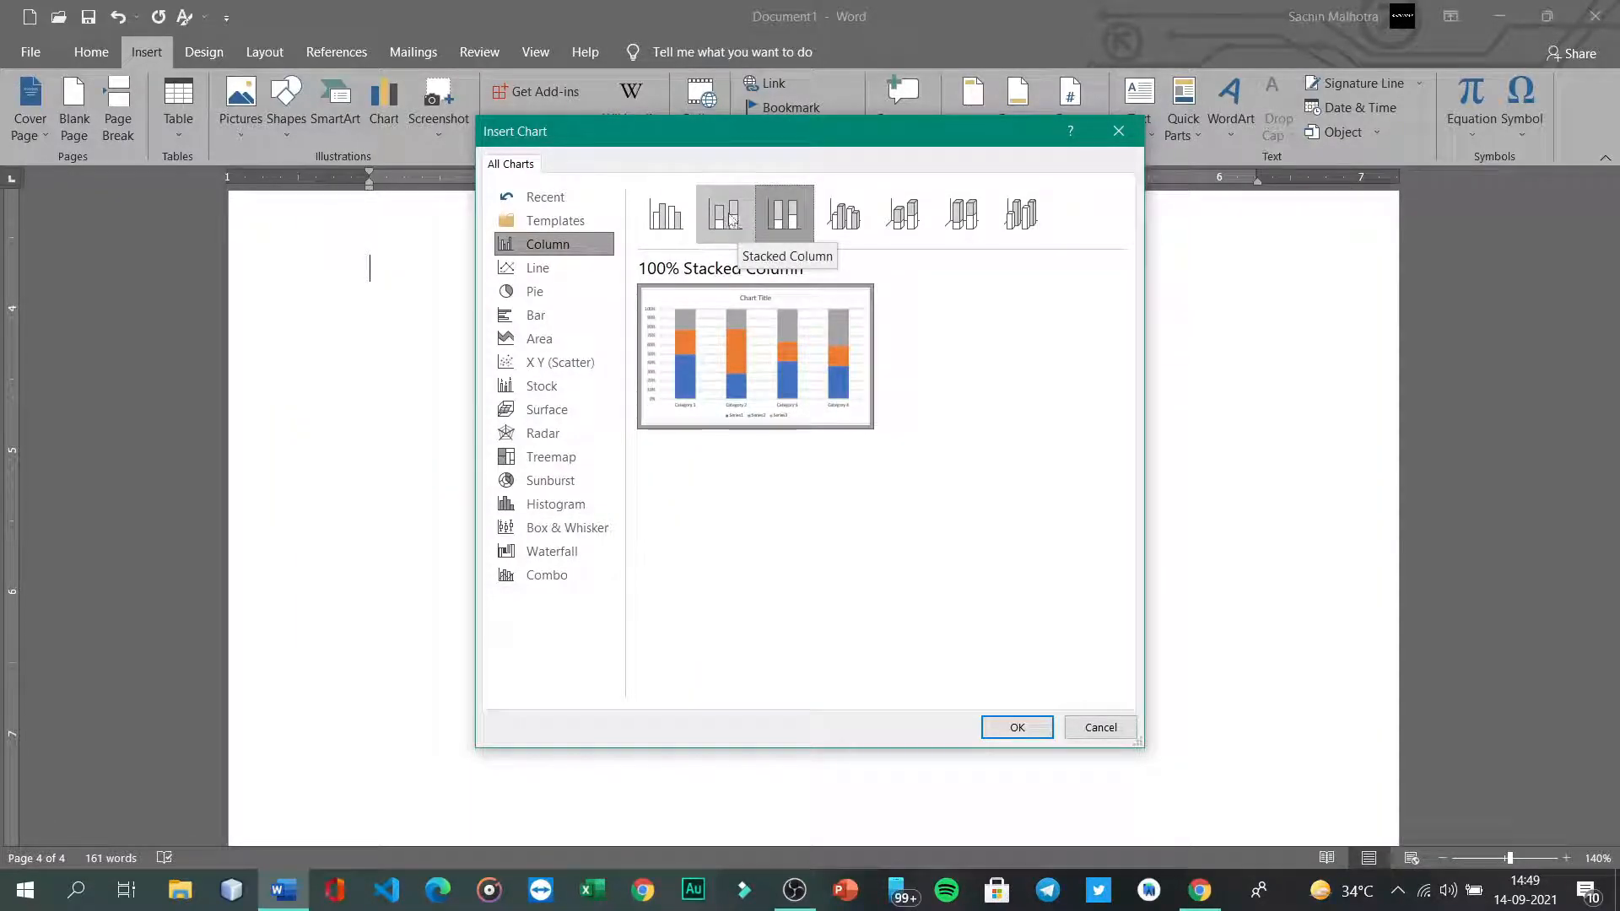
left_click(733, 217)
left_click(794, 231)
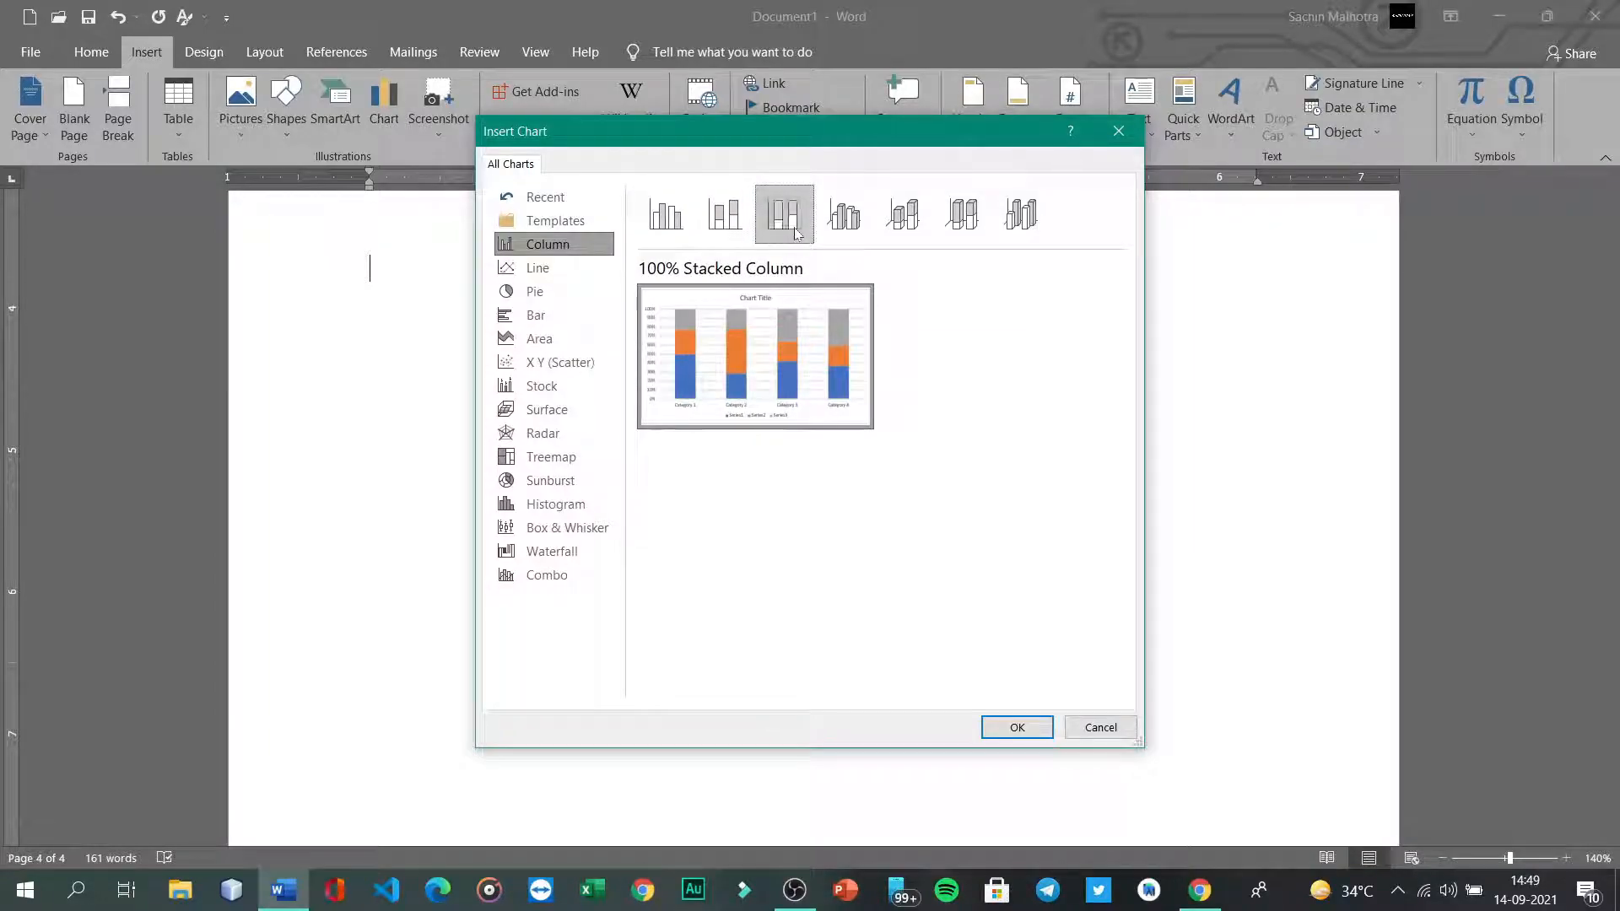
left_click(836, 220)
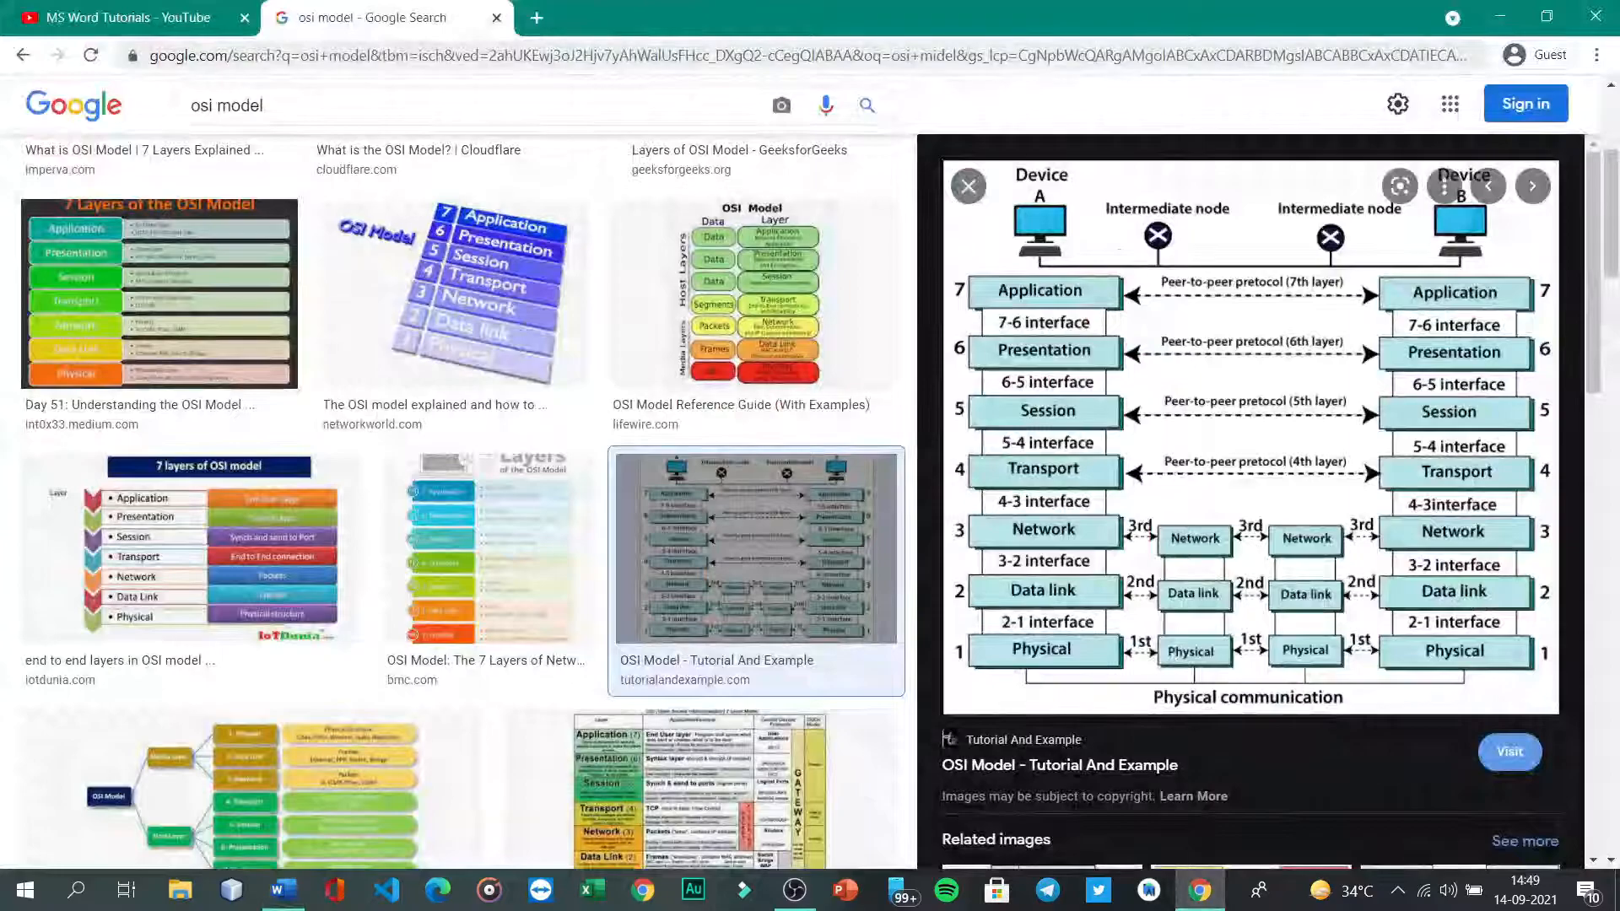
Step: Switch to the Chrome browser and search Google Images for "cluster"
type("/cl")
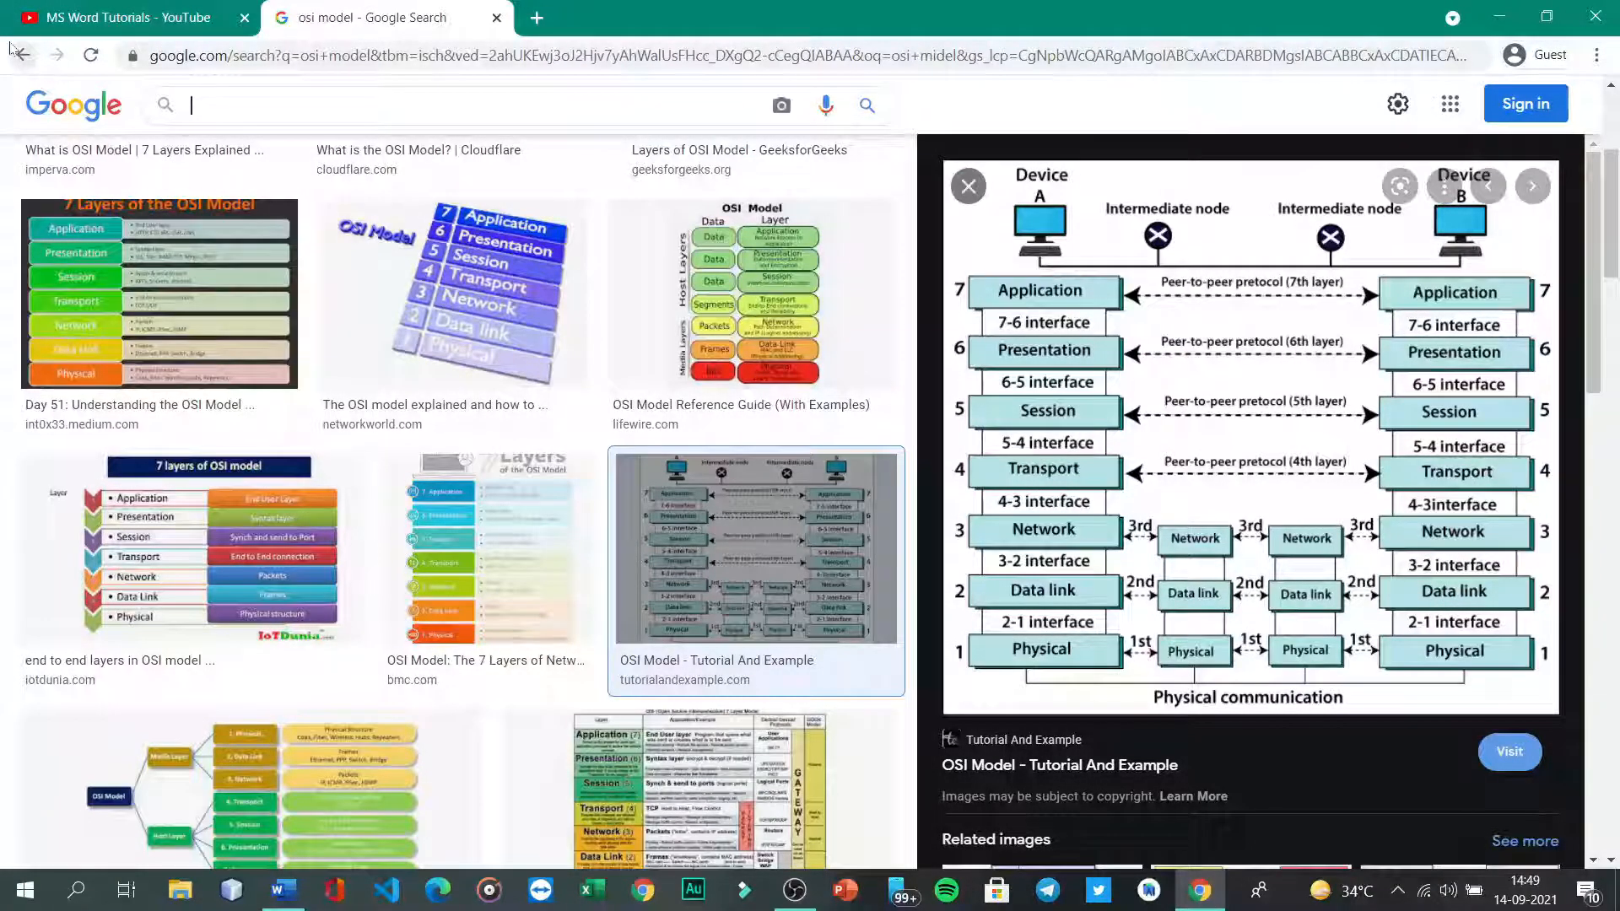
type("uster")
key("Return")
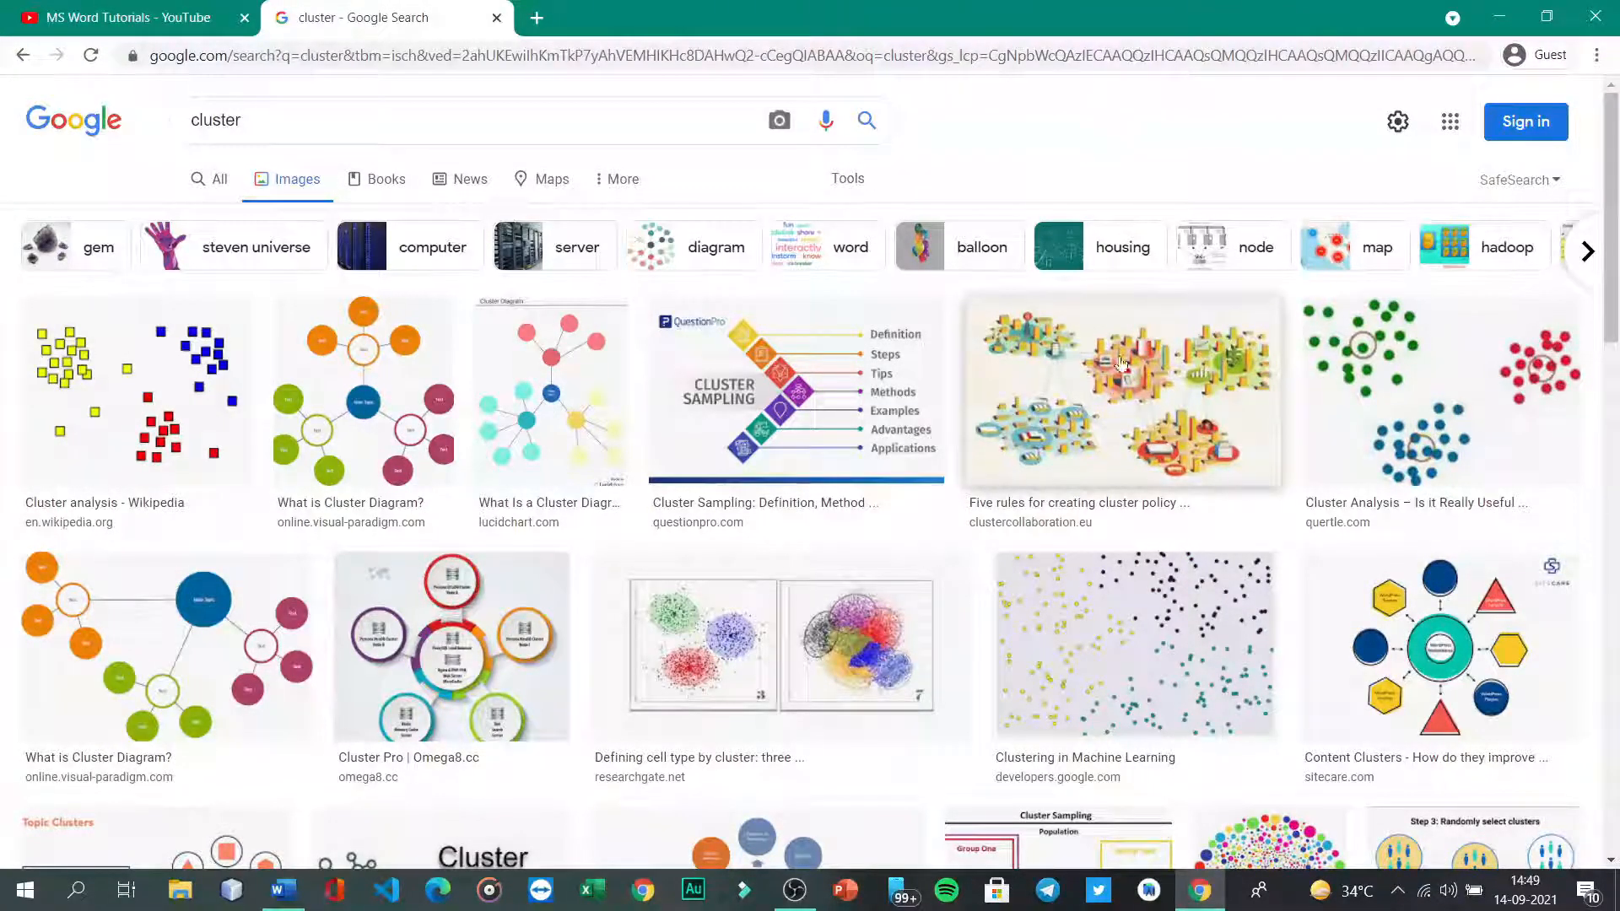
Step: Examine the cluster image results, previewing the cluster policy illustration and the "What is Cluster Diagram?" picture
left_click(1123, 393)
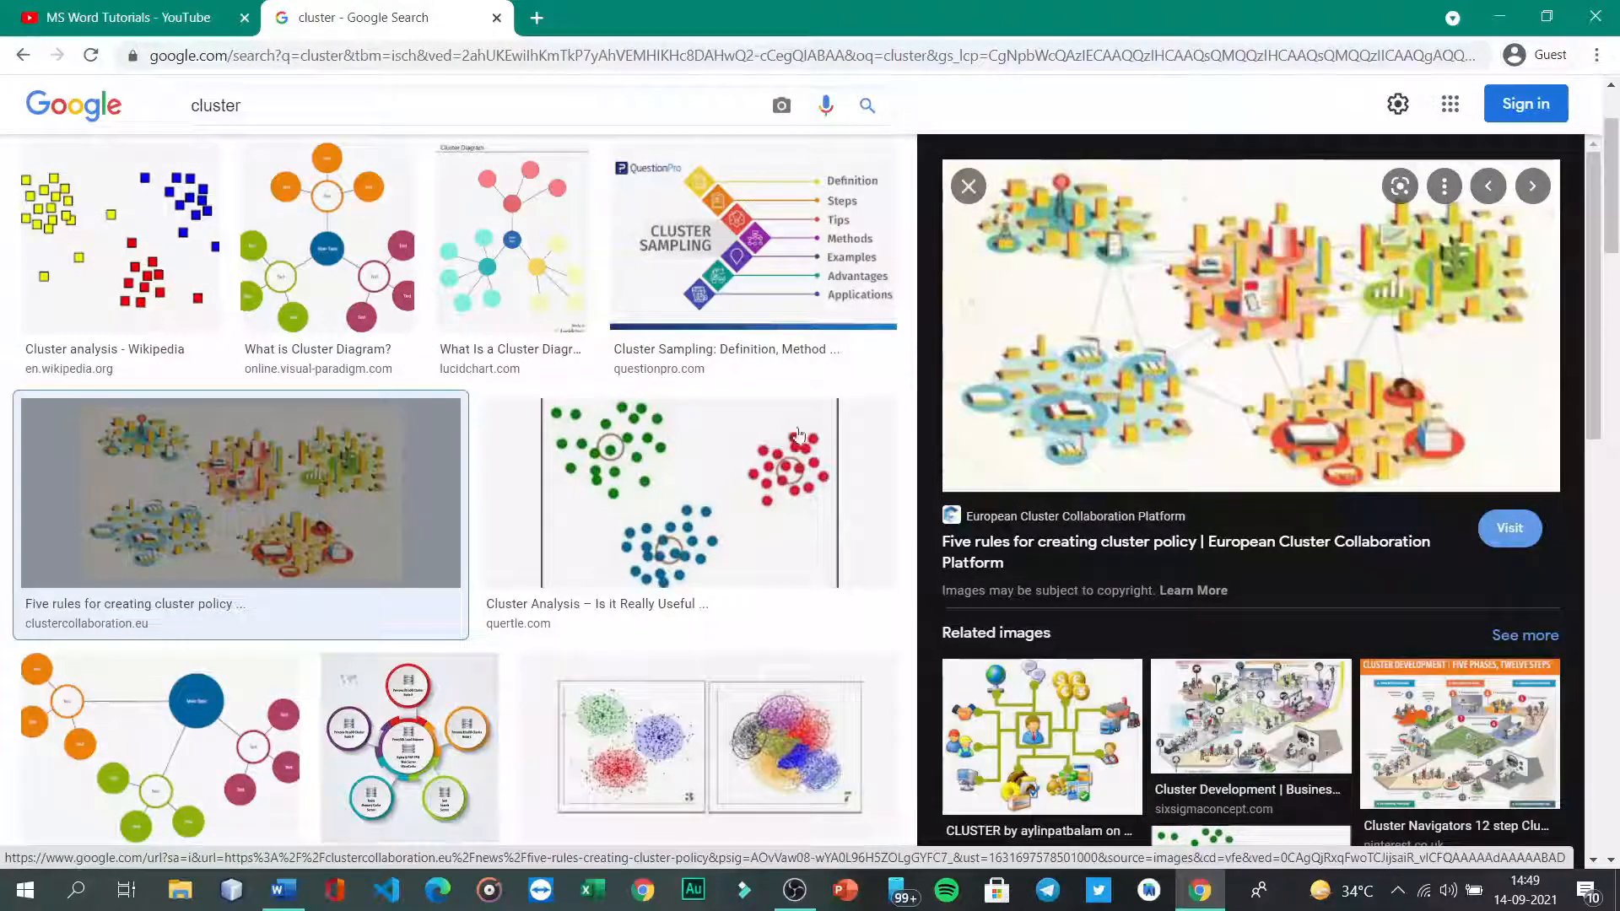
scroll(711, 479, "down", 5)
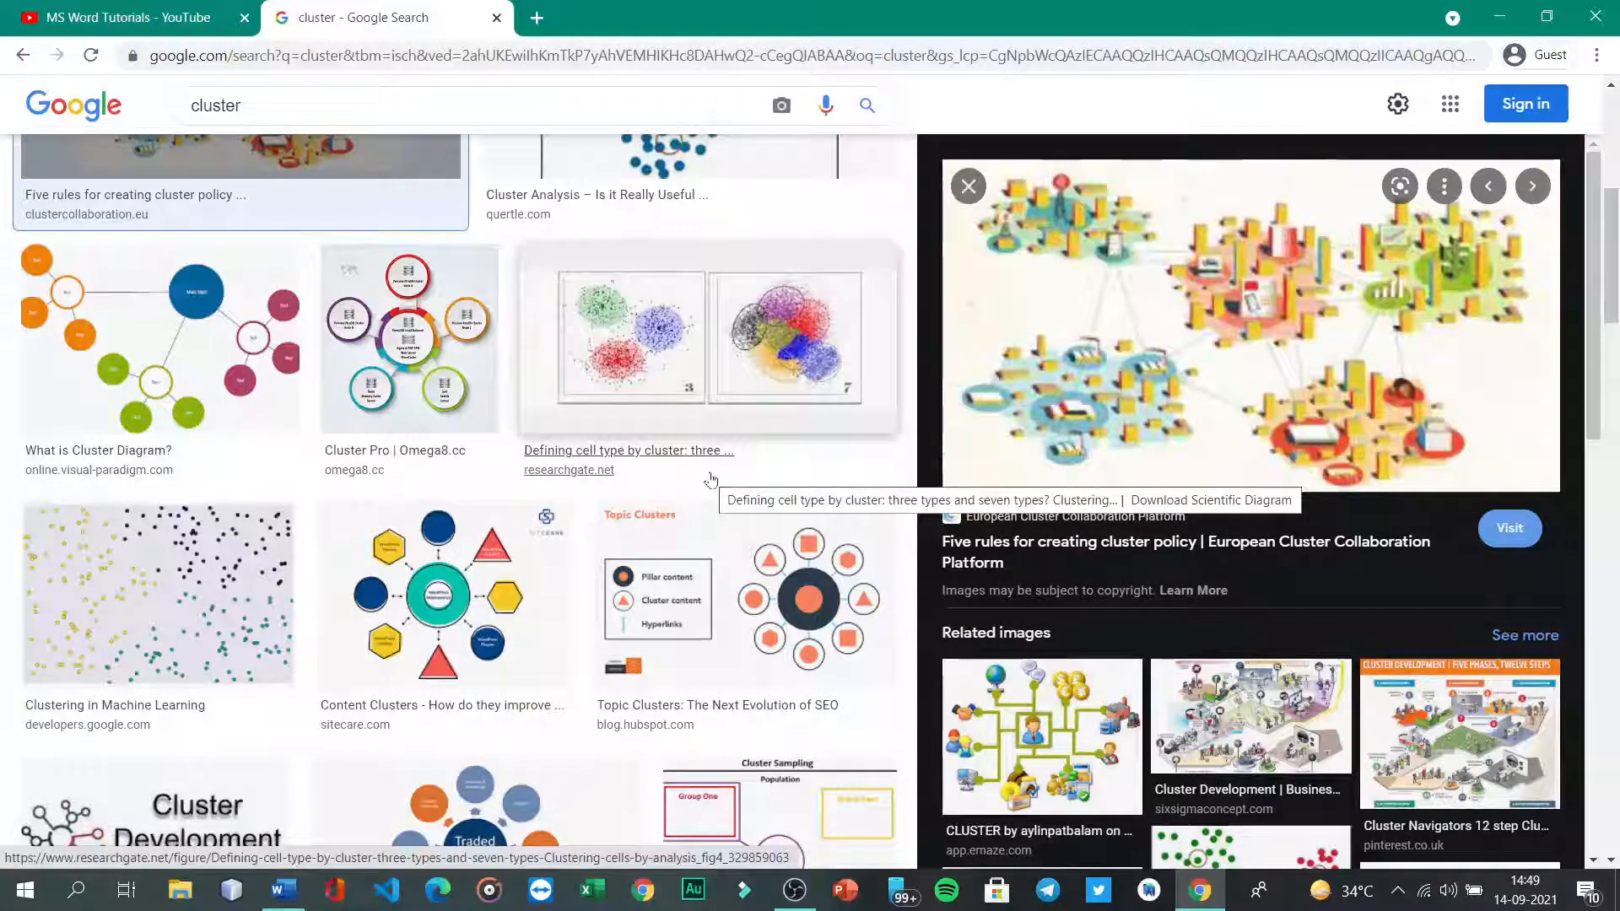
scroll(711, 479, "down", 2)
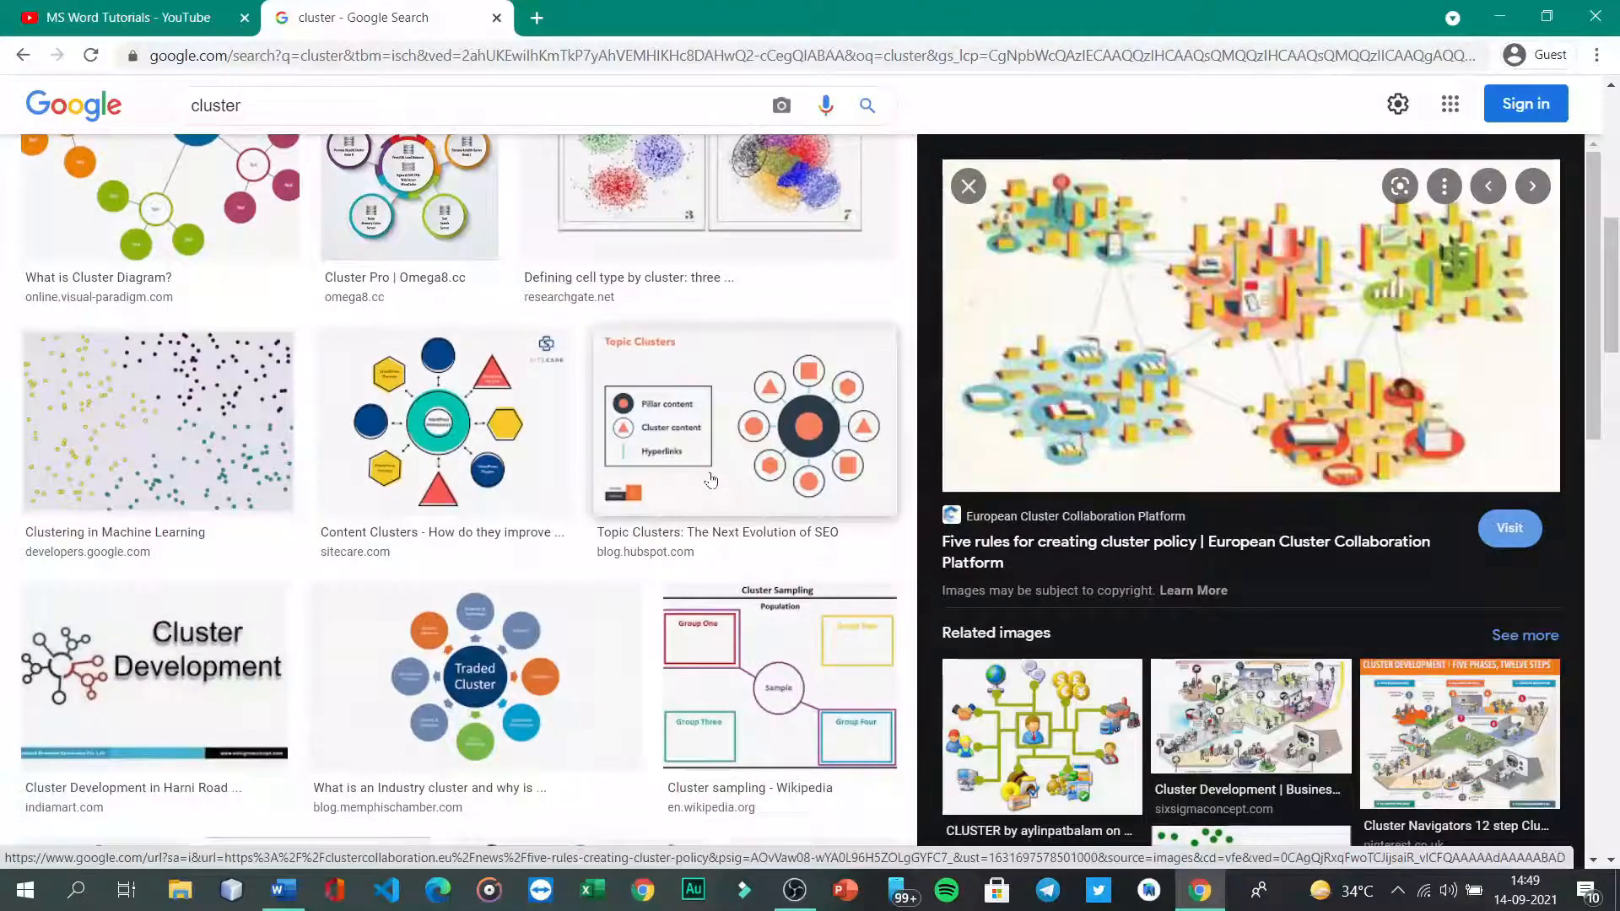
scroll(711, 479, "up", 9)
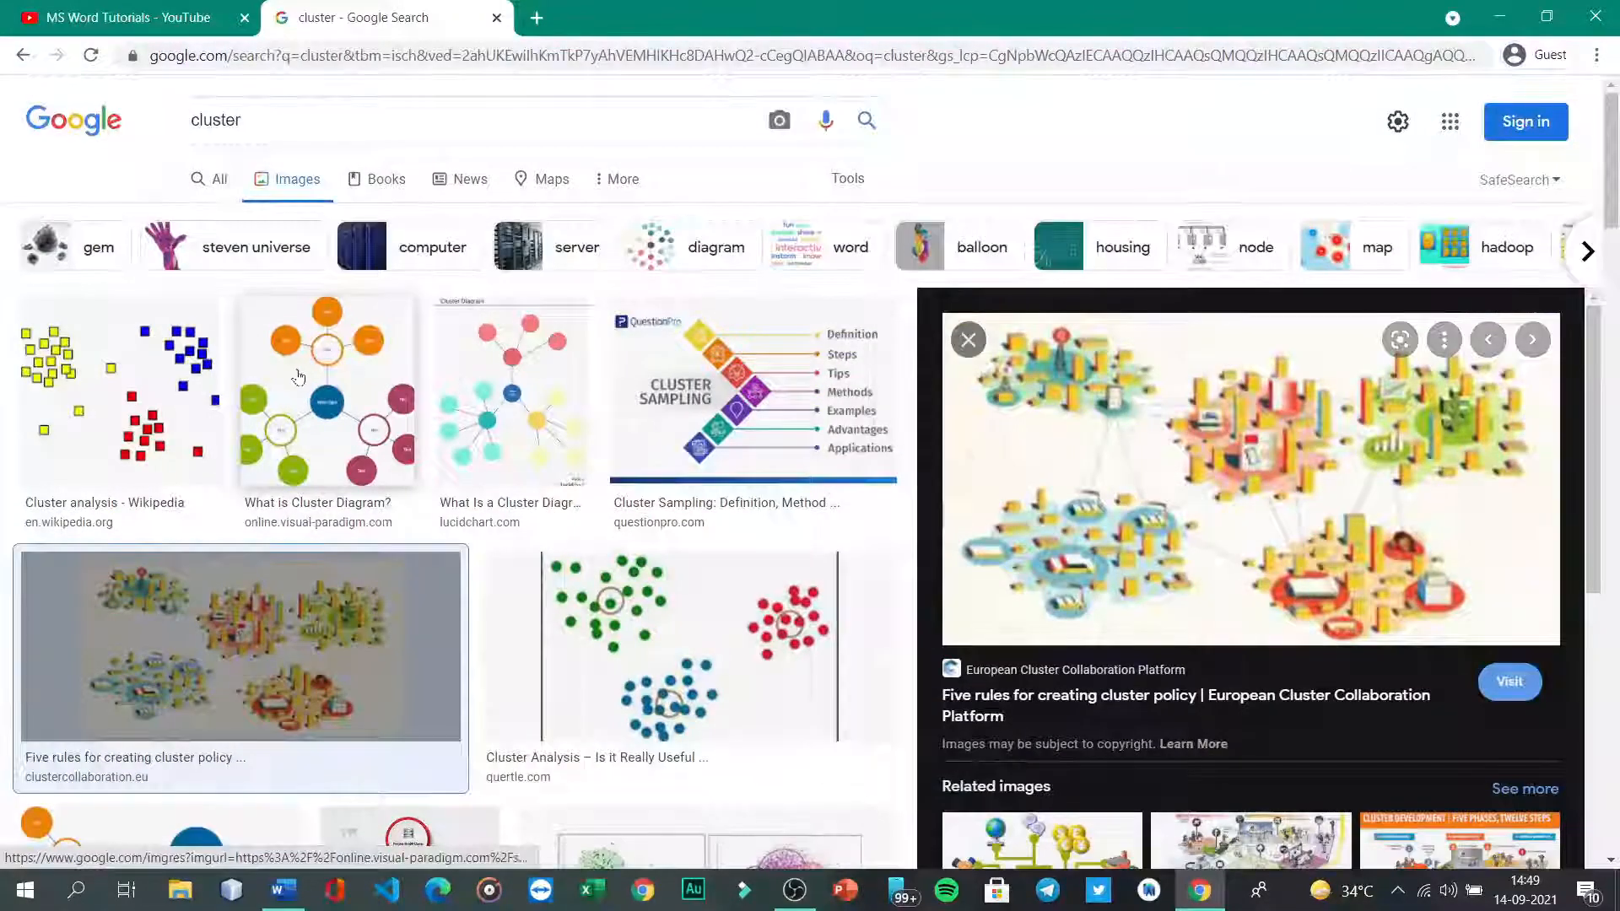
left_click(328, 398)
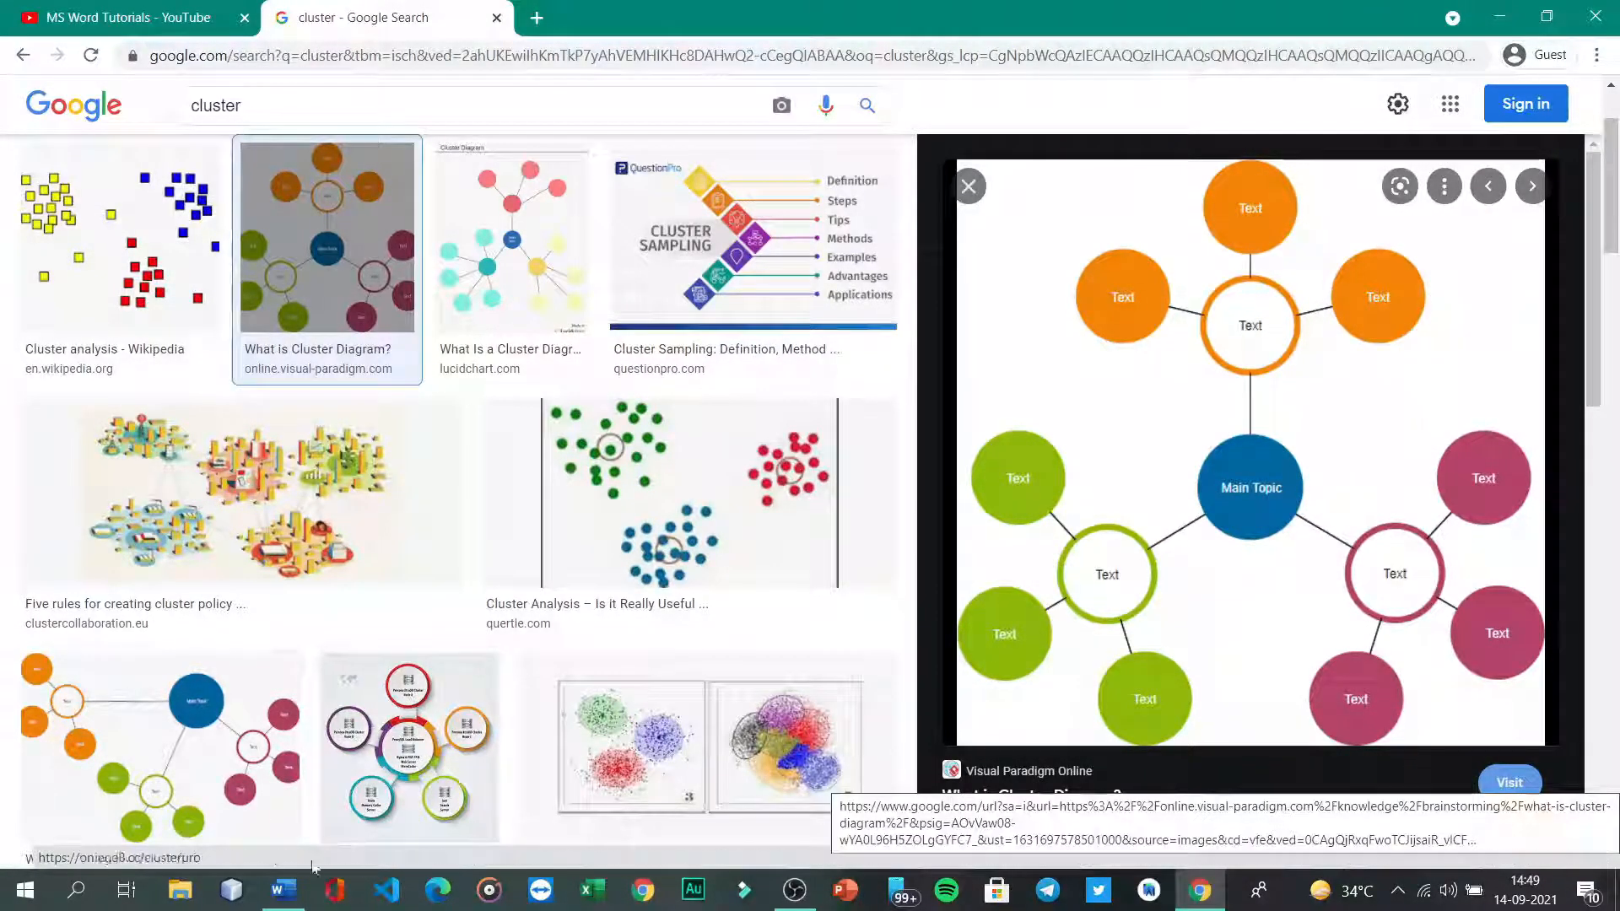
Step: Switch back to Word and examine the 3-D Stacked, 3-D 100% Stacked and 3-D Column chart previews
left_click(281, 885)
mouse_move(751, 392)
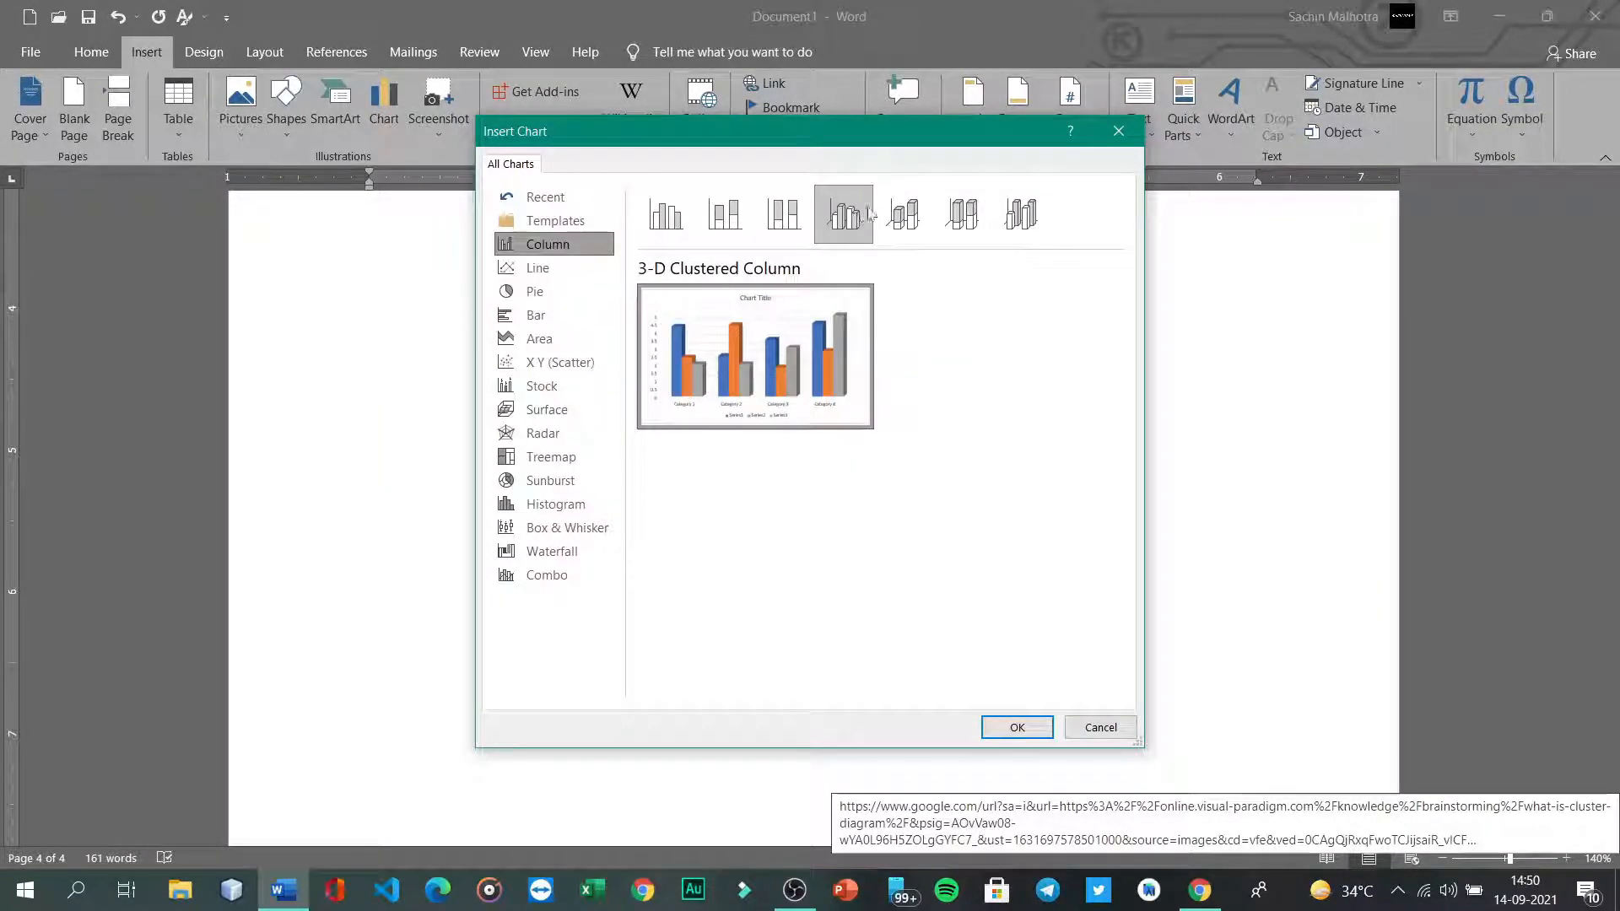
left_click(907, 217)
mouse_move(815, 339)
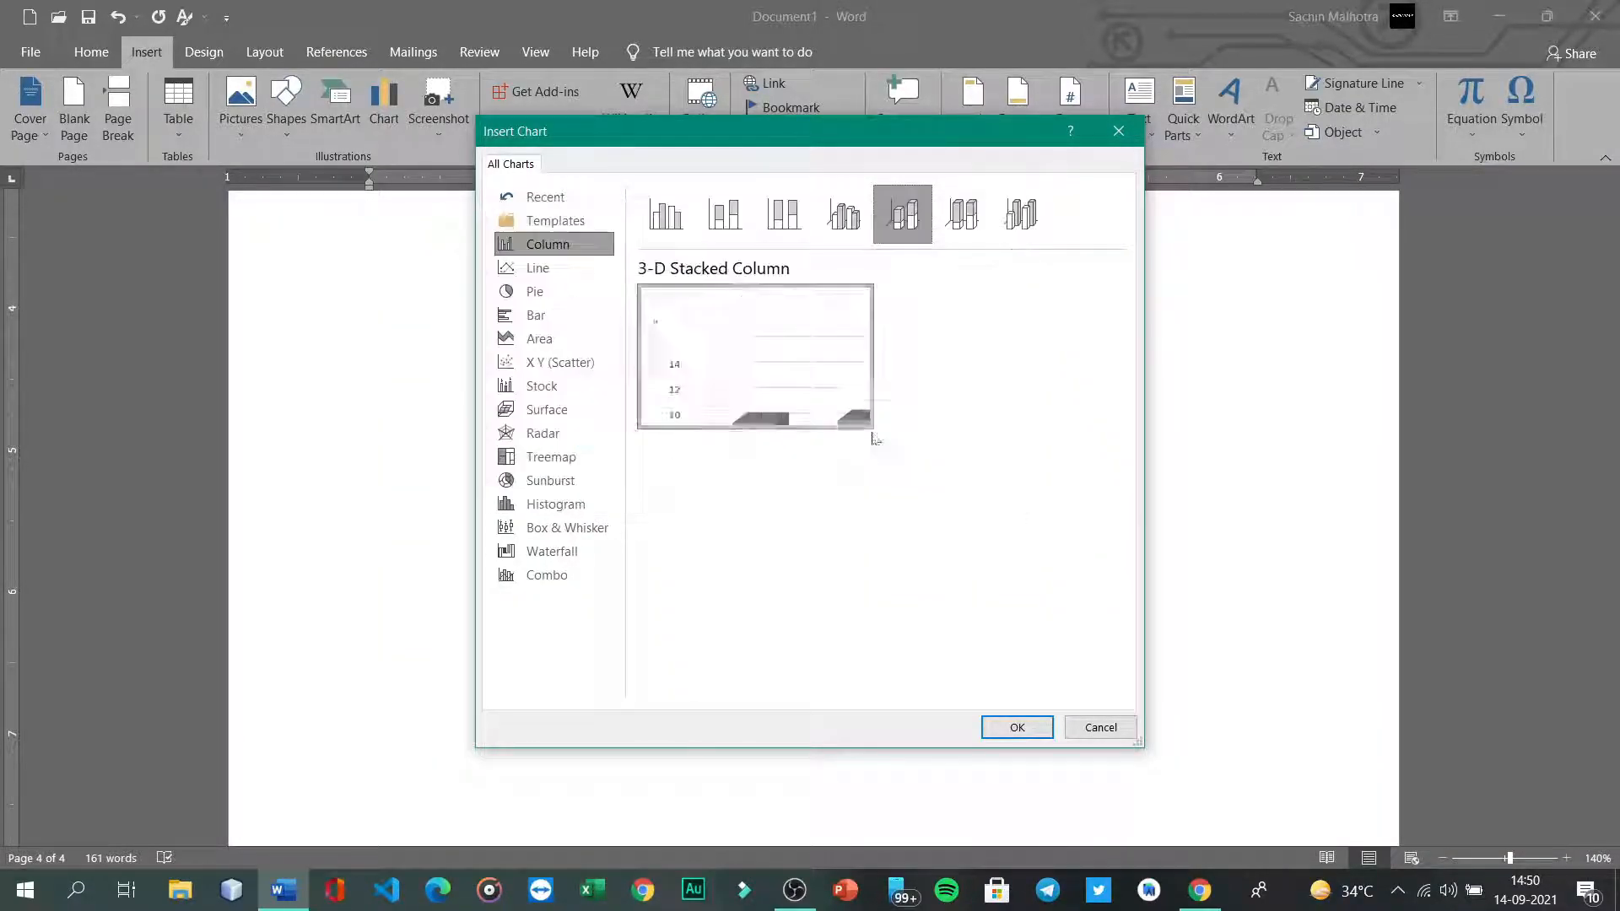
left_click(961, 214)
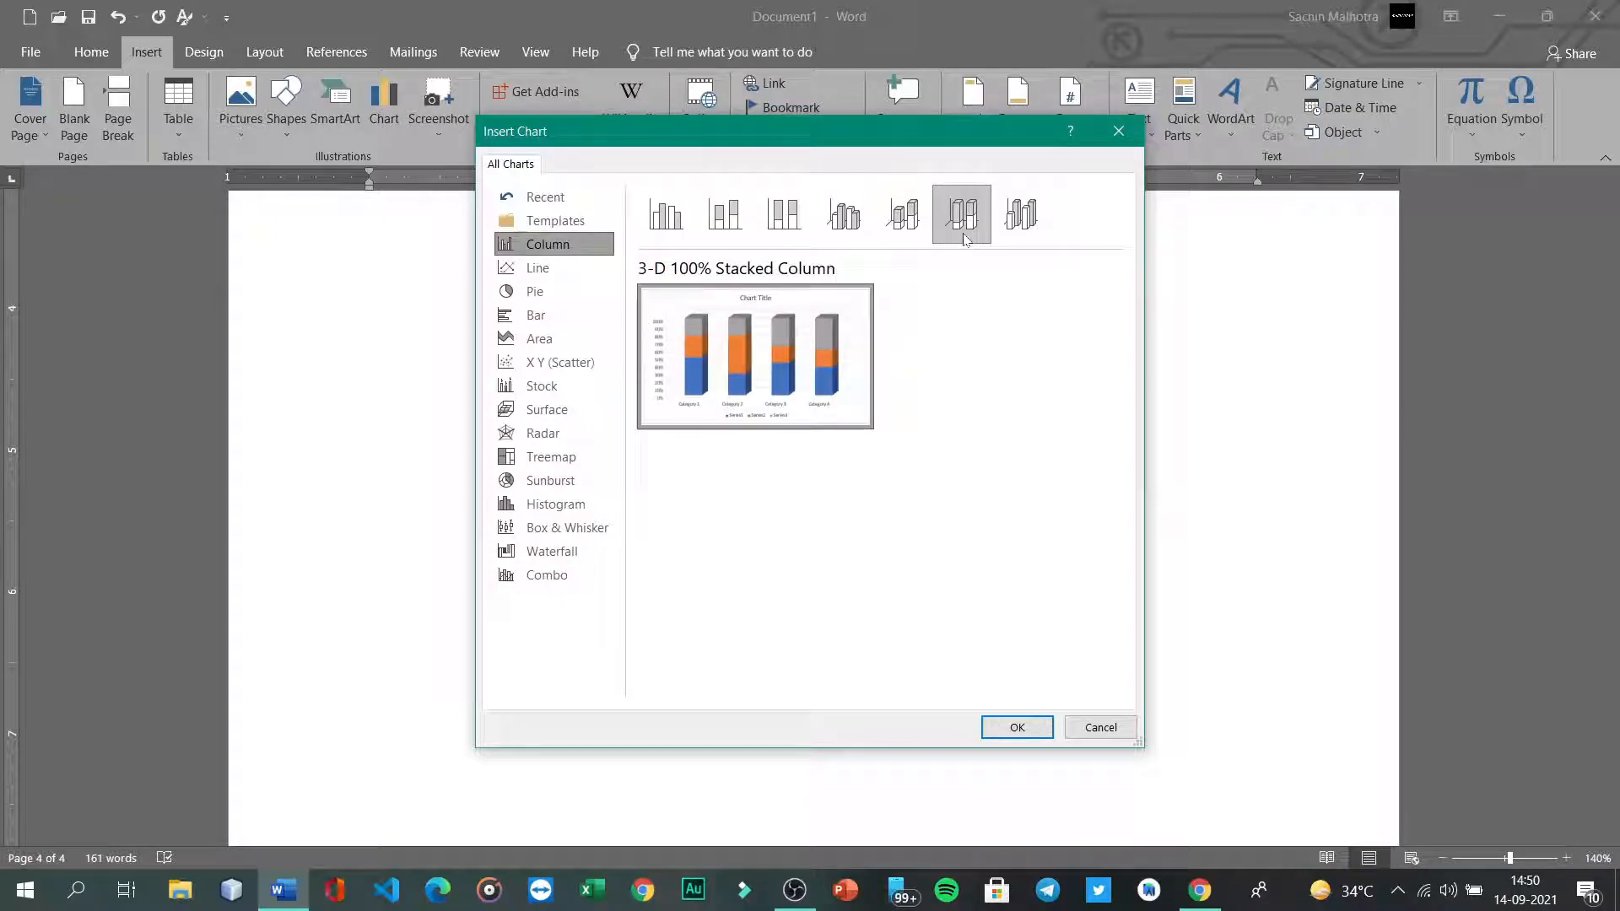
mouse_move(770, 329)
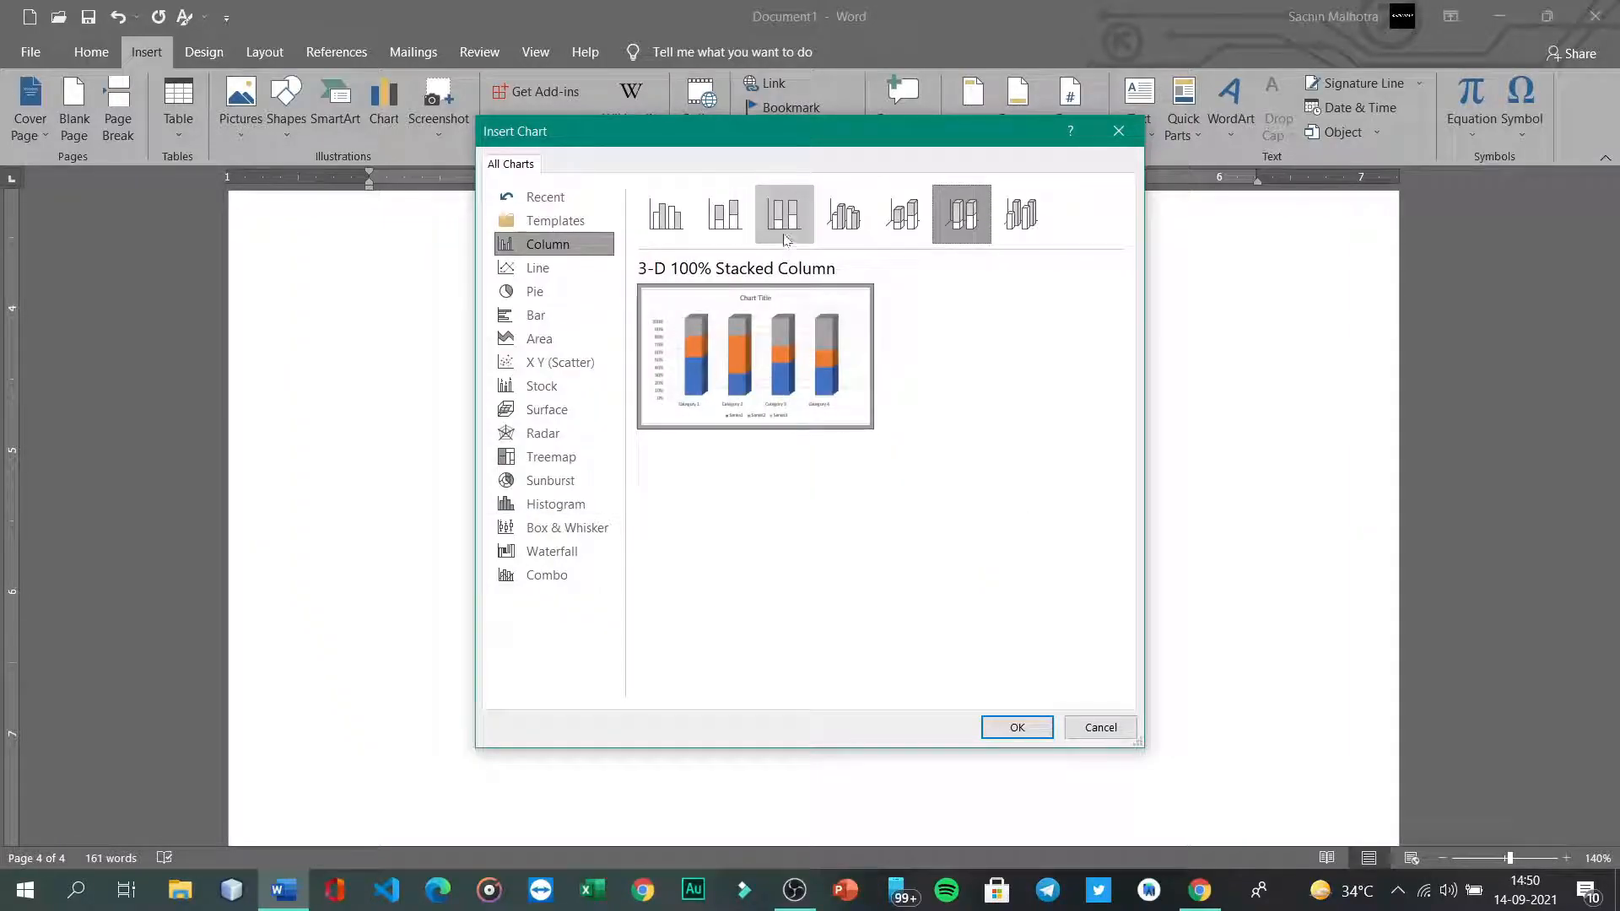
left_click(1021, 218)
mouse_move(825, 326)
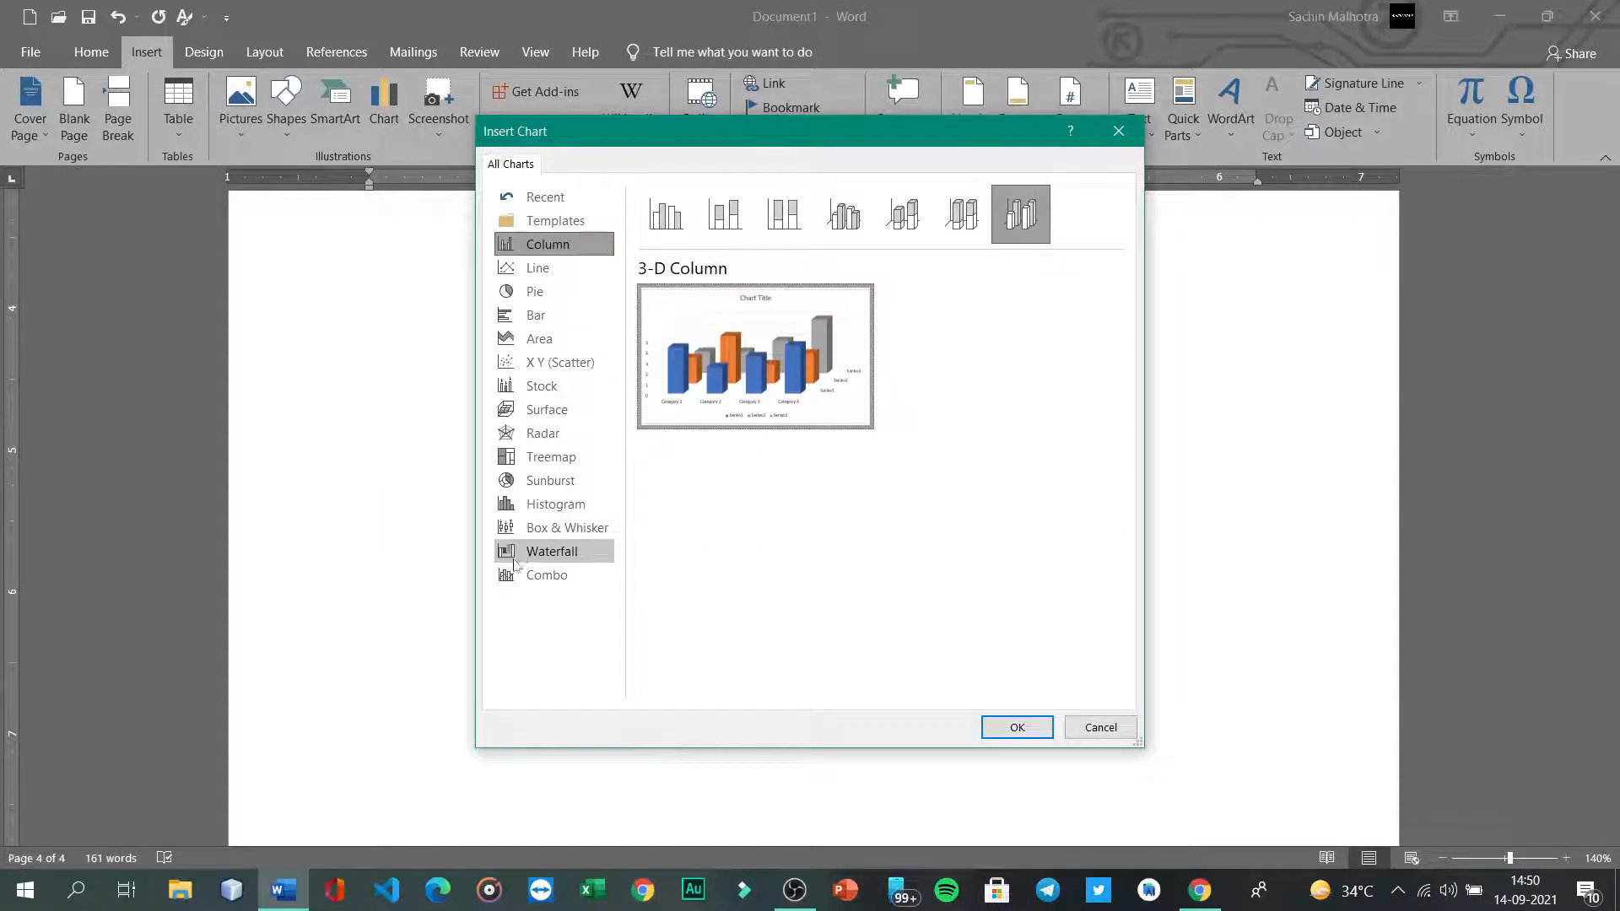
Step: Examine the Waterfall and Combo chart types, and close the chart chooser without inserting anything
left_click(554, 553)
mouse_move(736, 401)
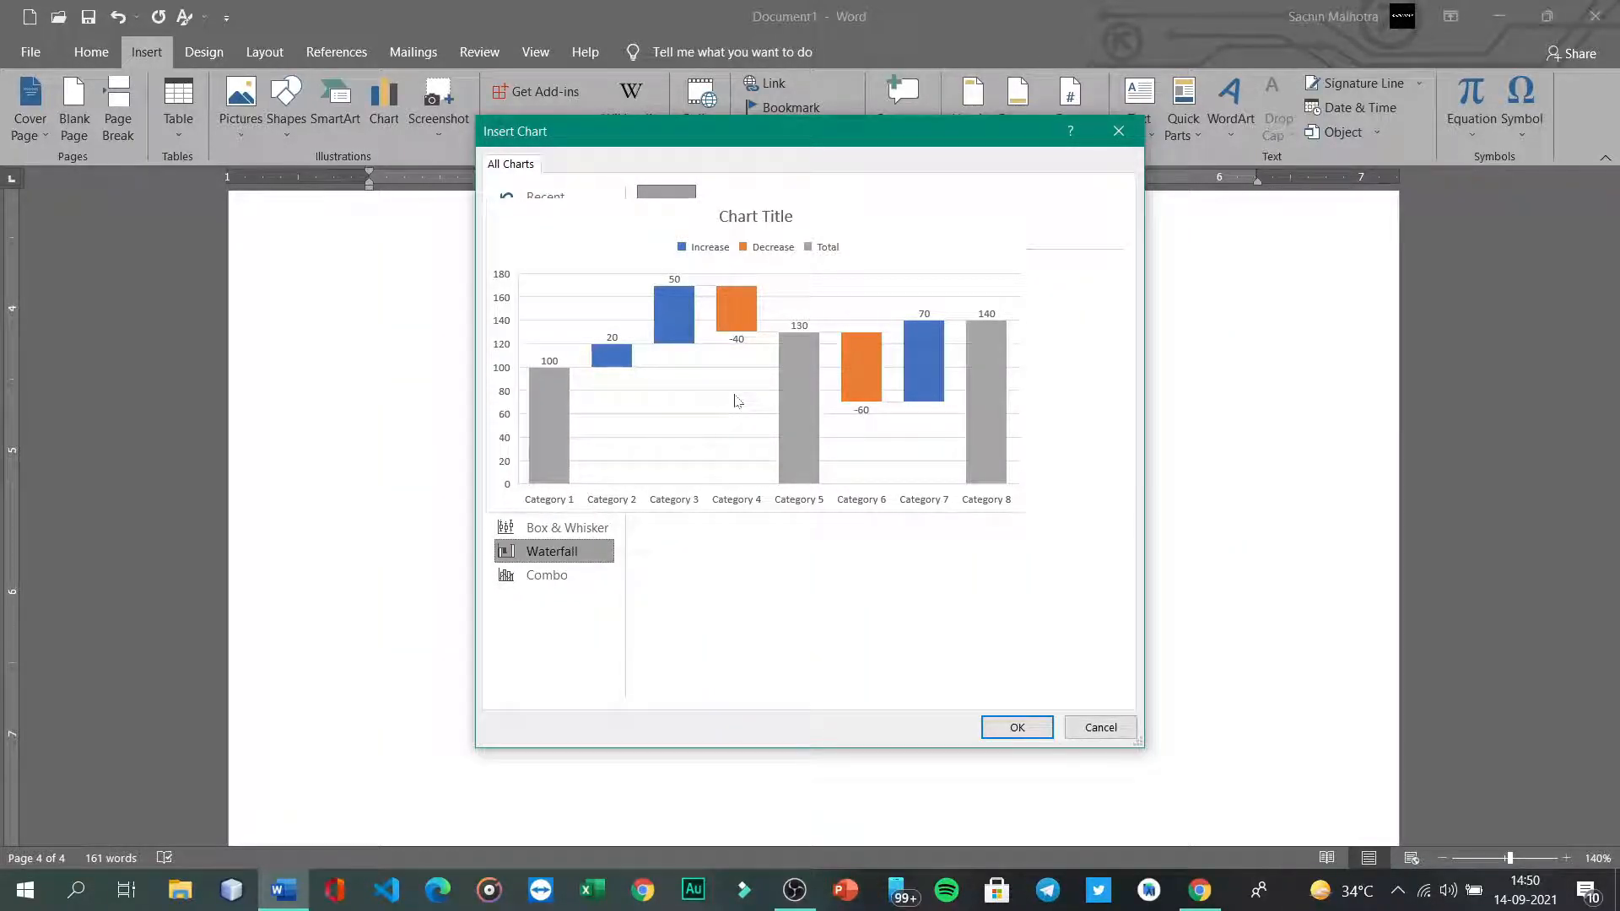
left_click(564, 577)
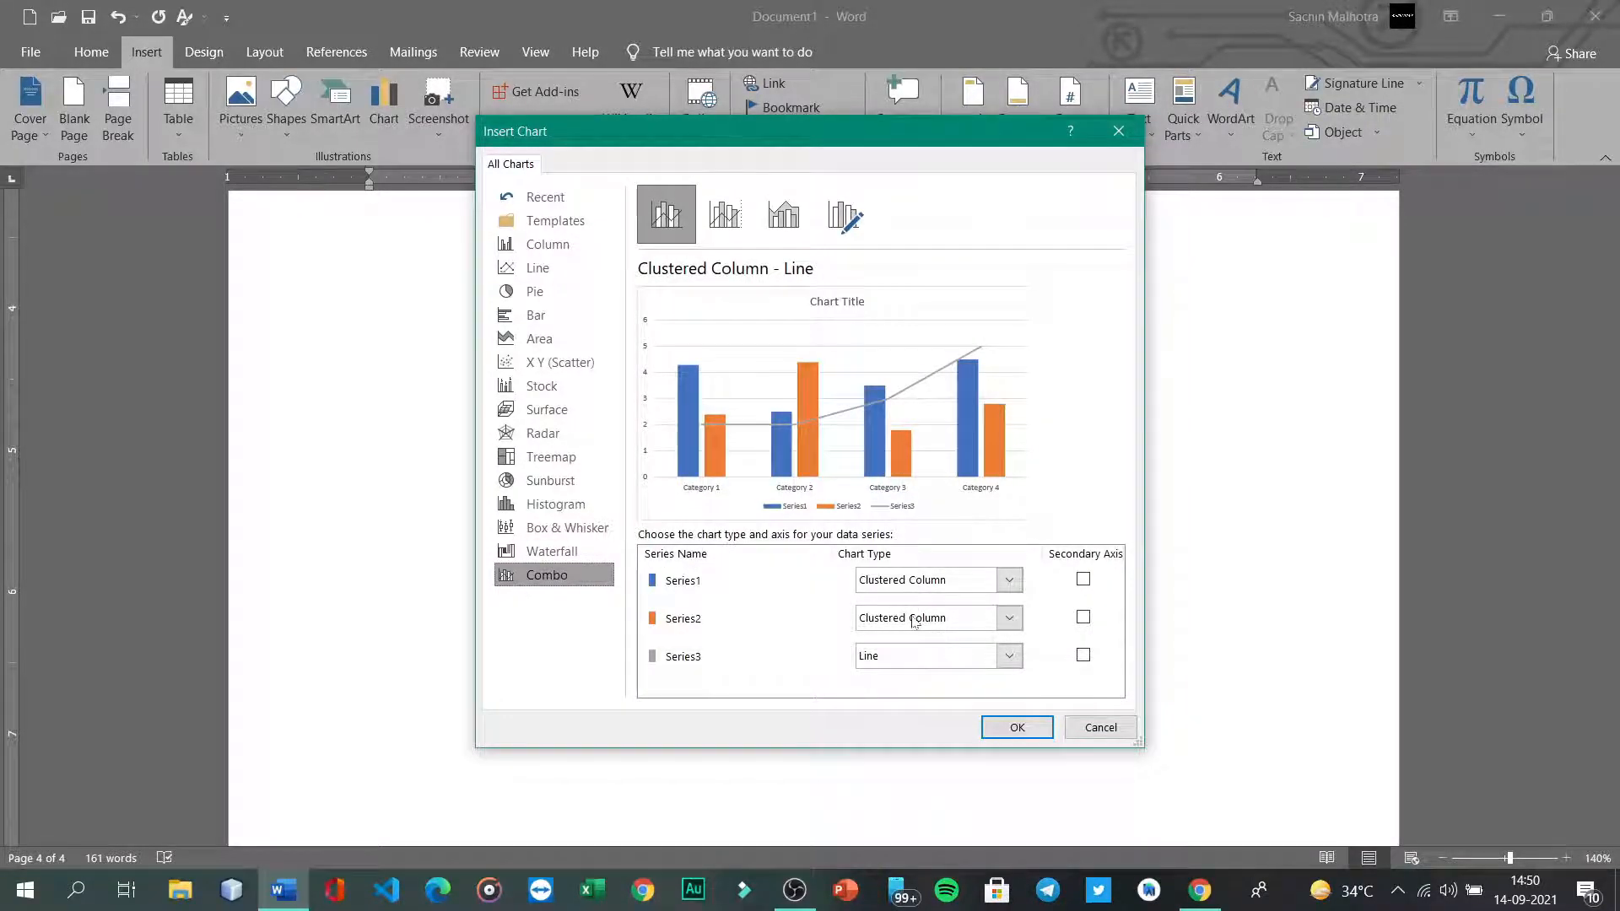
left_click(1119, 131)
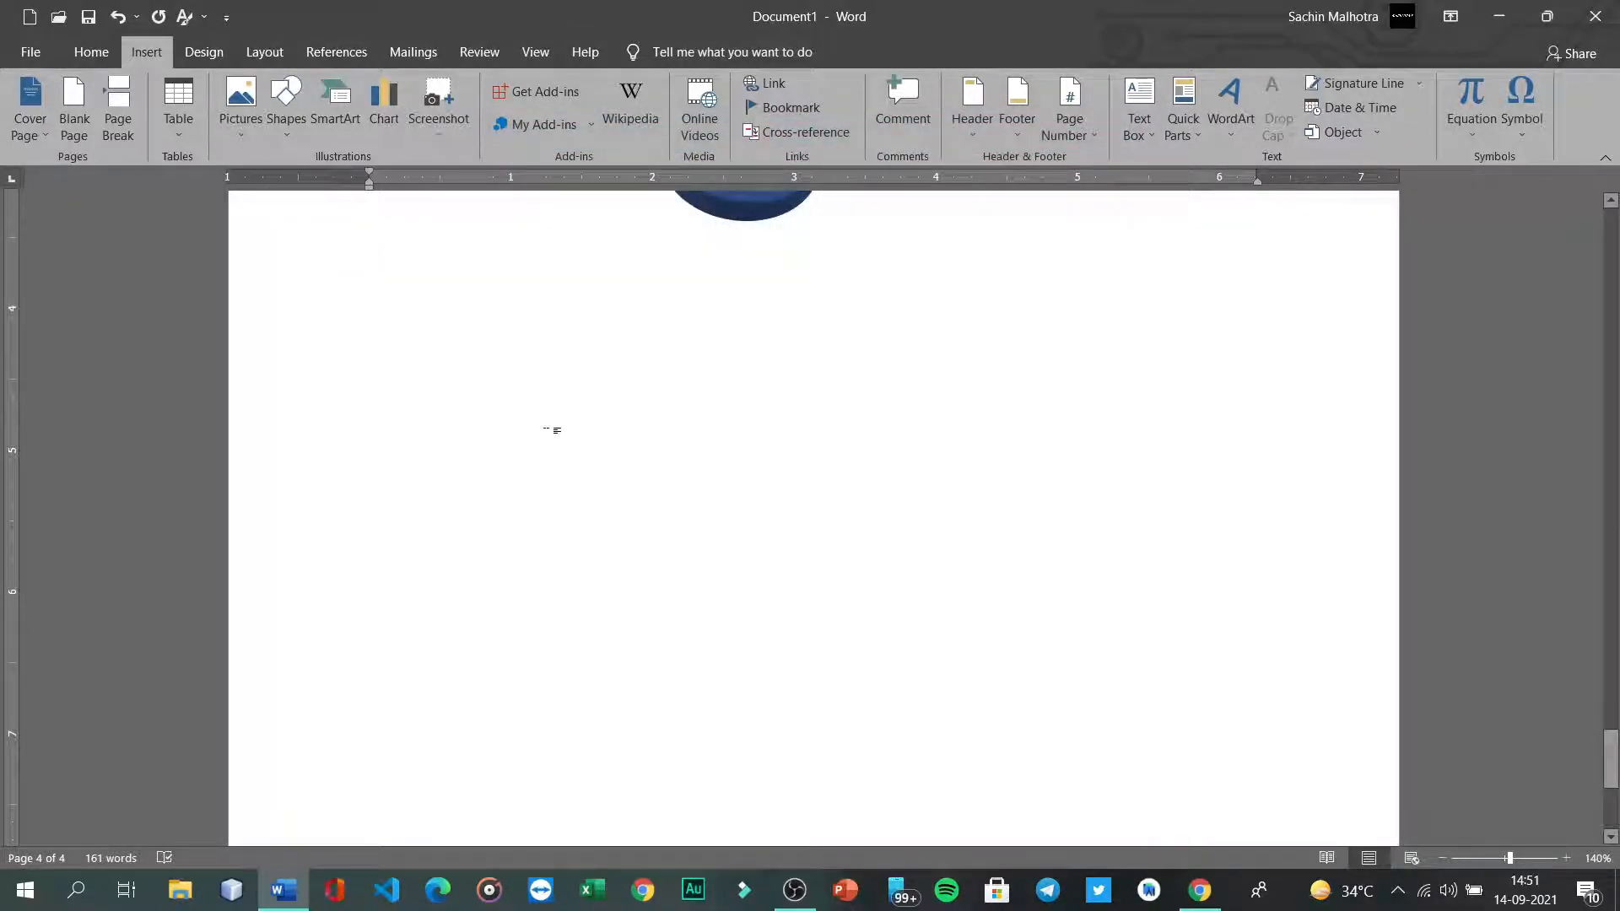
Step: Insert a standard Pie chart below the SmartArt graphic
left_click(397, 131)
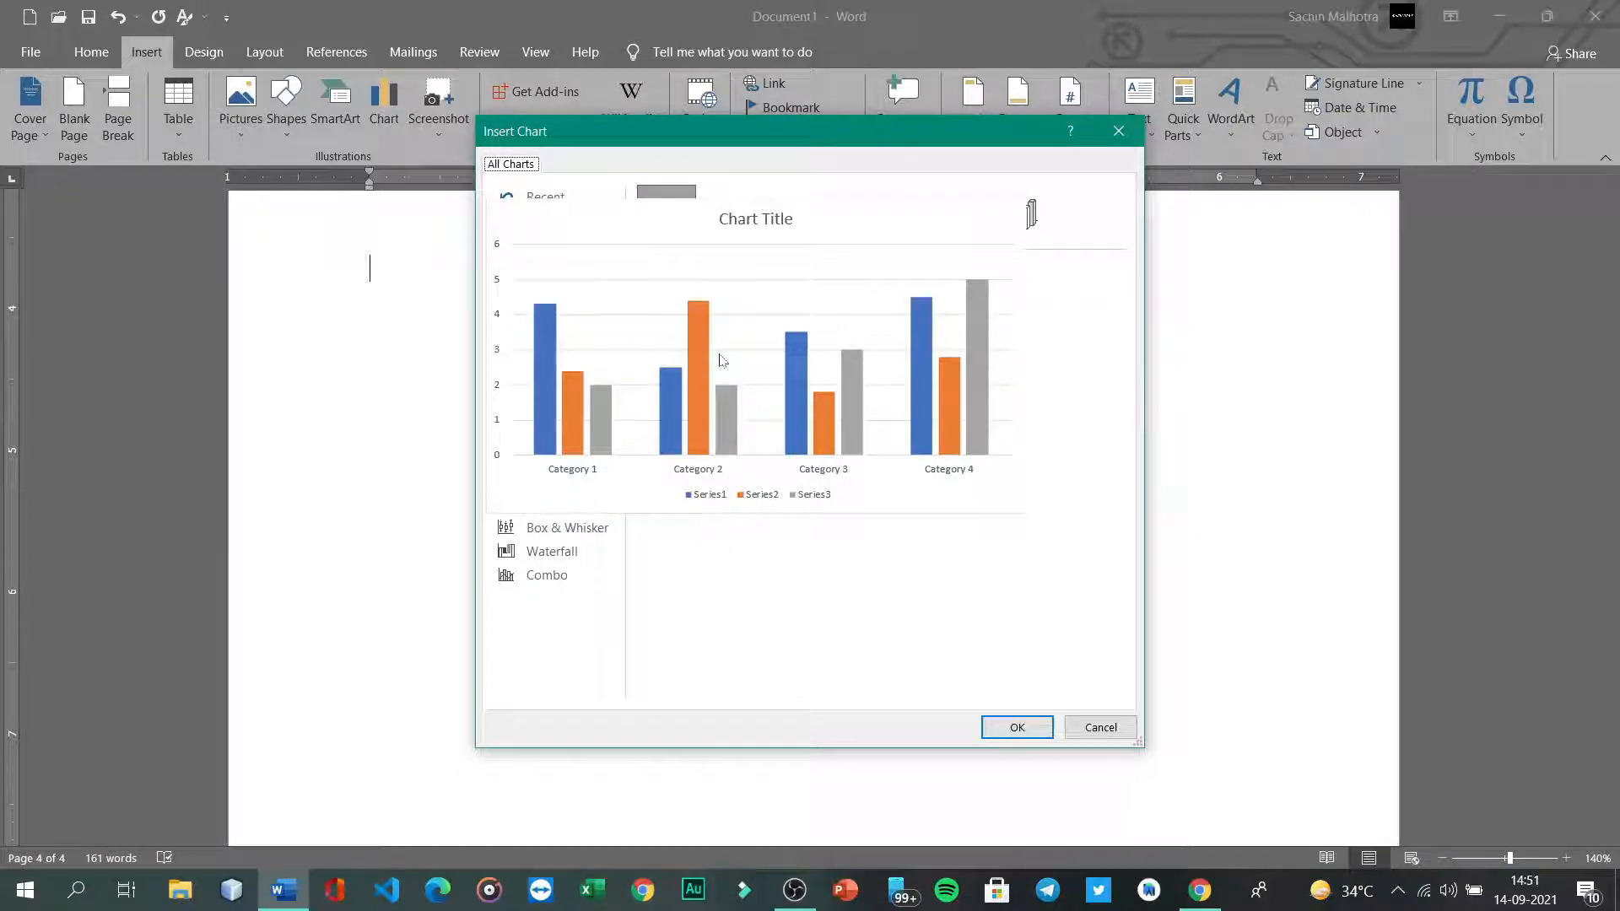
left_click(542, 295)
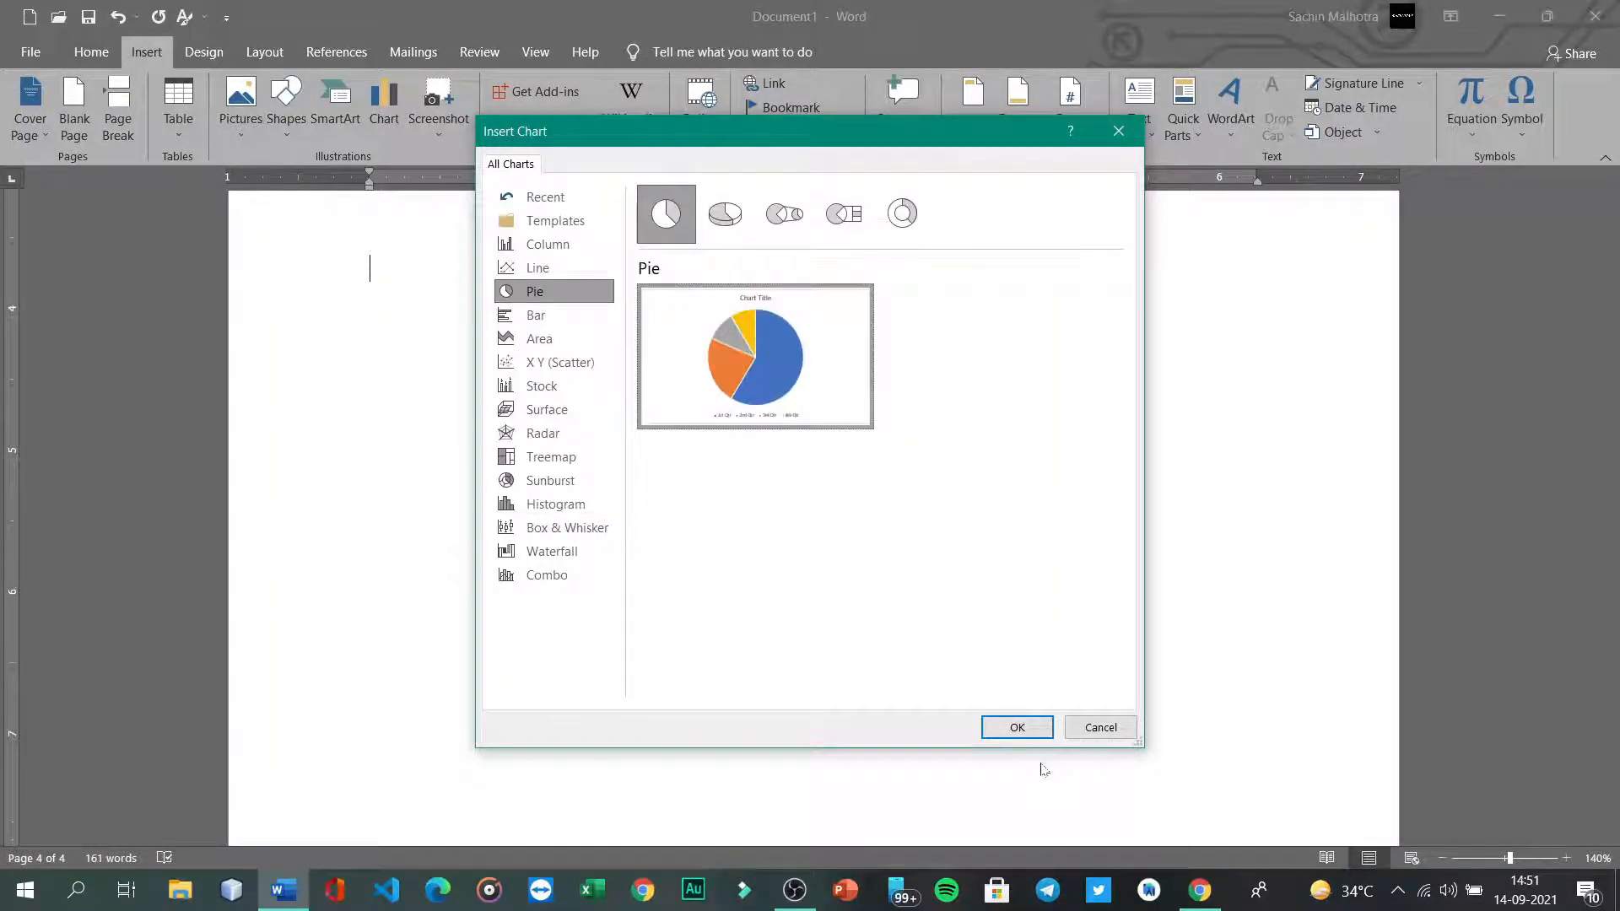
left_click(1016, 726)
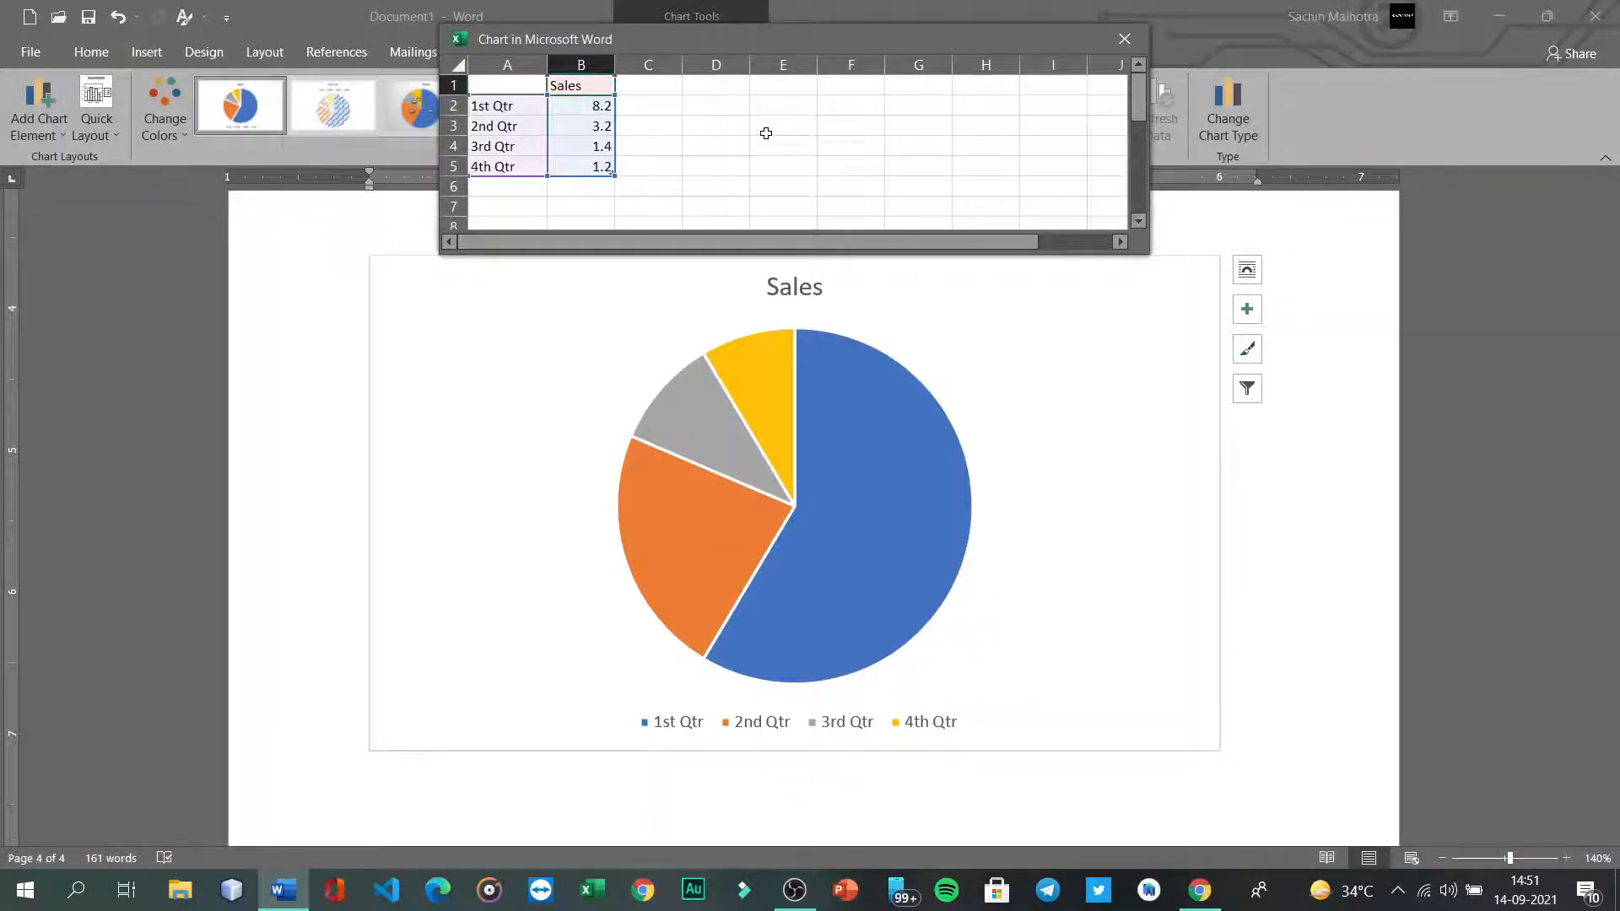
Step: Set the 1st Qtr sales value to 78 in the pie chart's data sheet
left_click(600, 107)
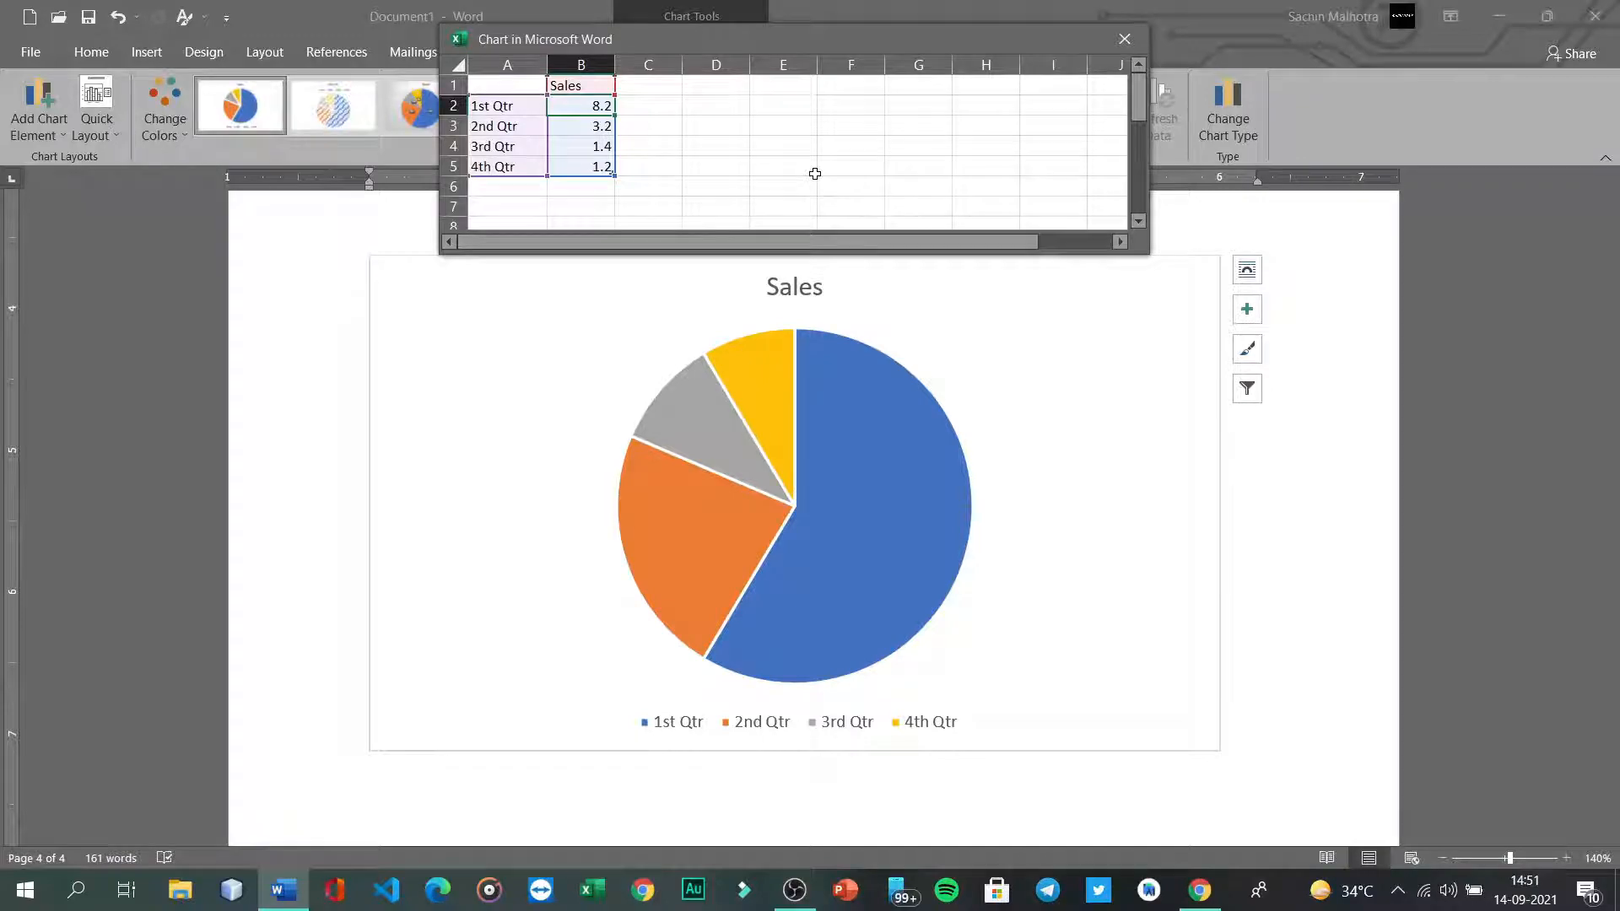
type("78")
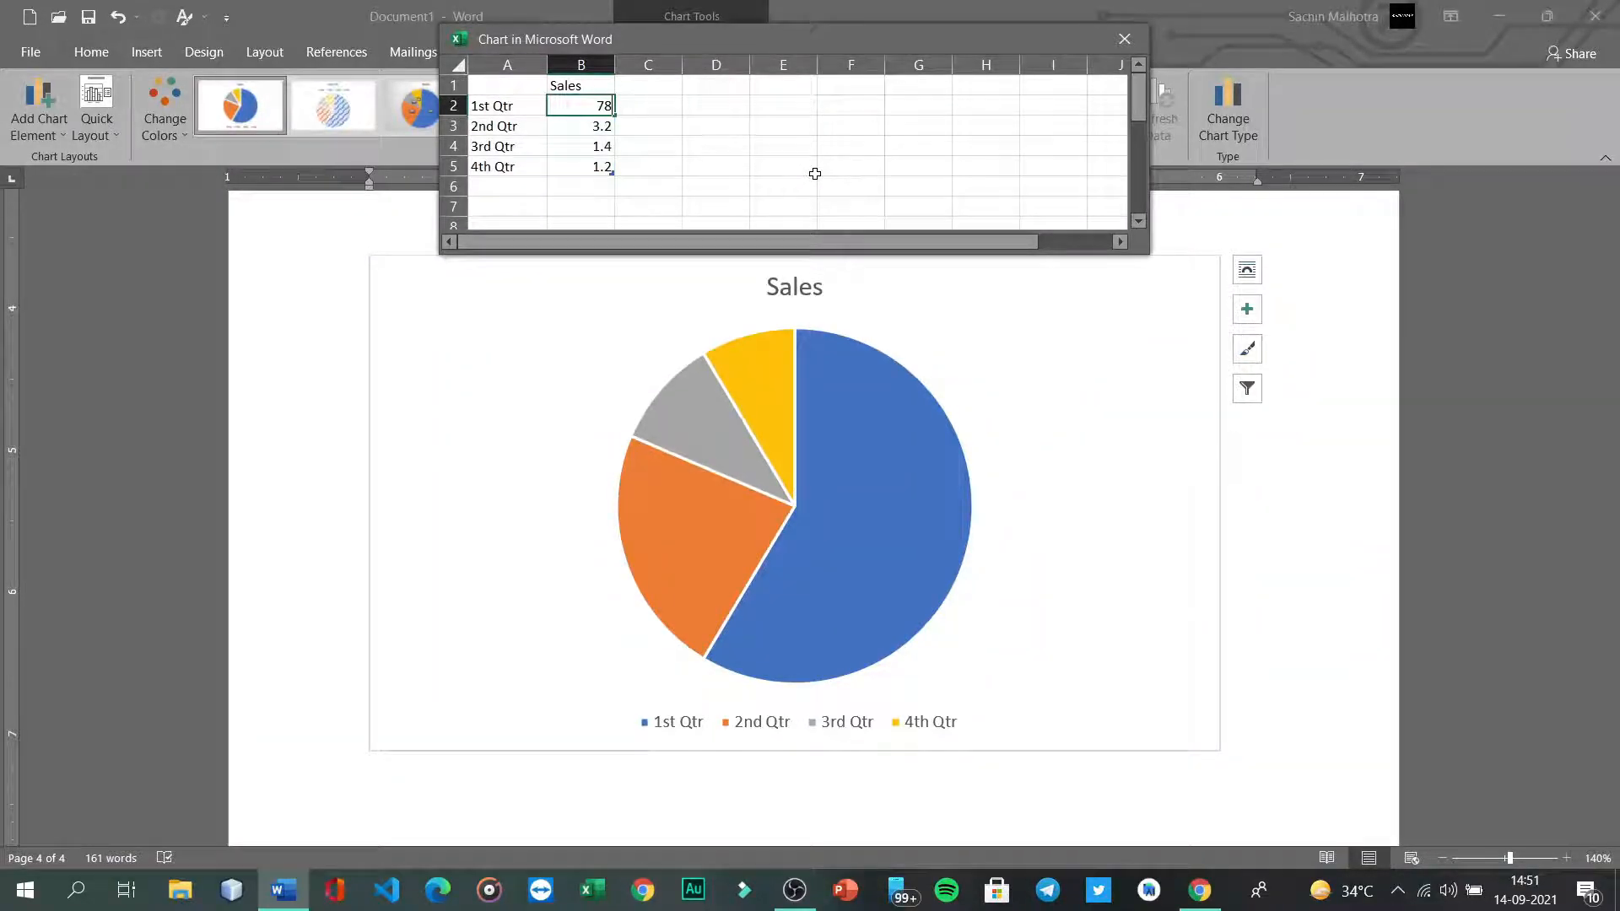
key("Return")
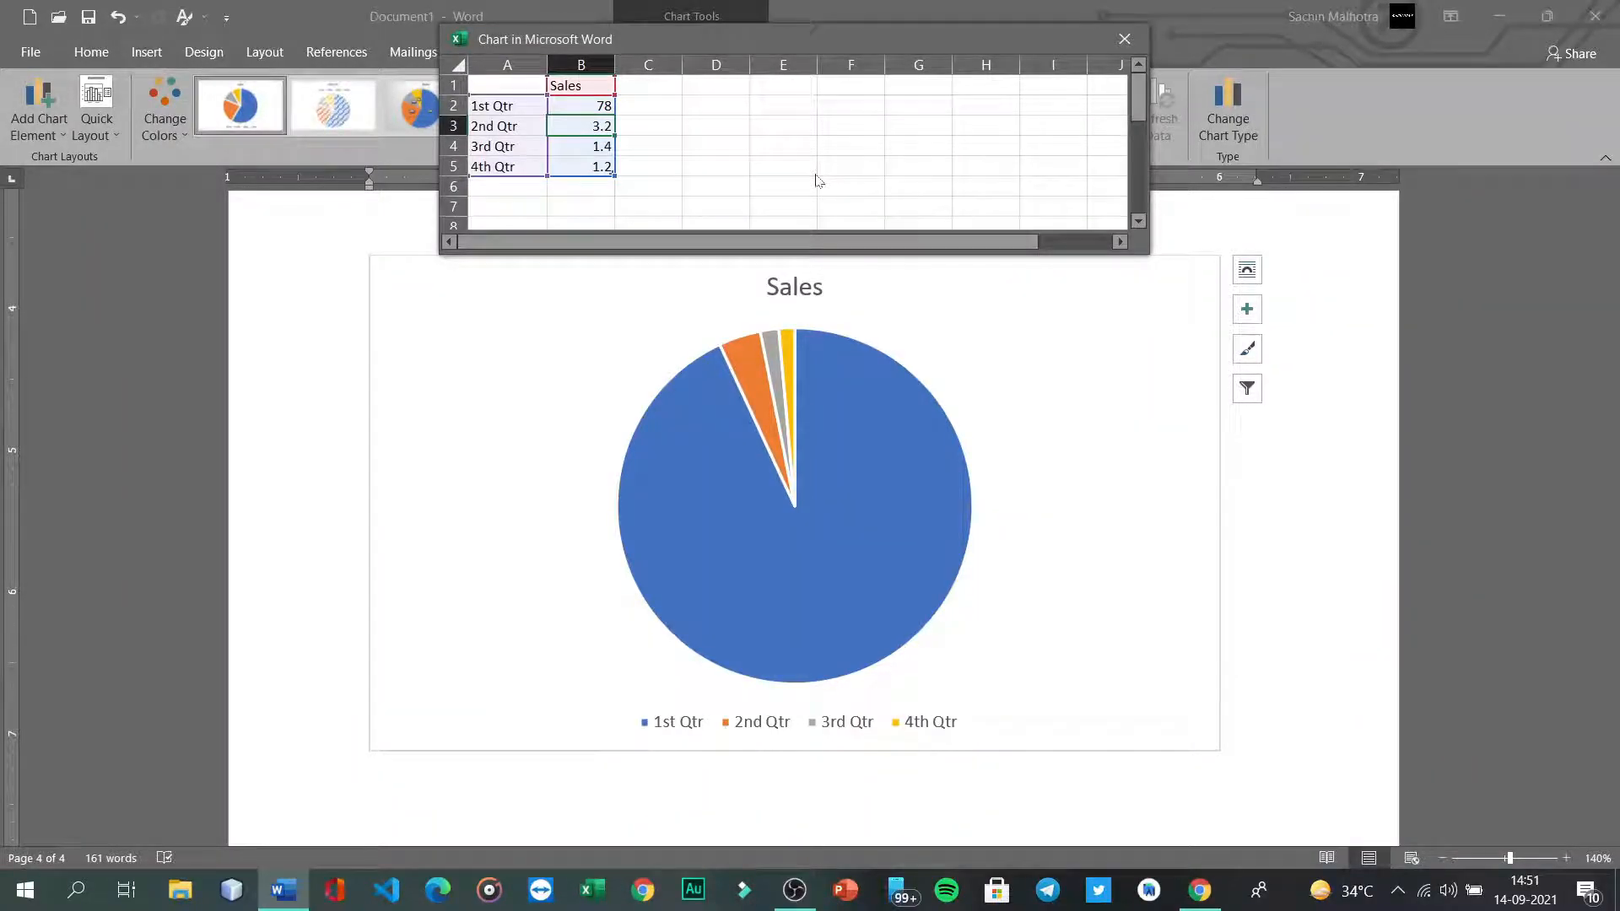
Step: Set the sales for the 1st to 4th quarters to 34, 45, 20 and 1, and close the chart's data sheet
key("Up")
type("3")
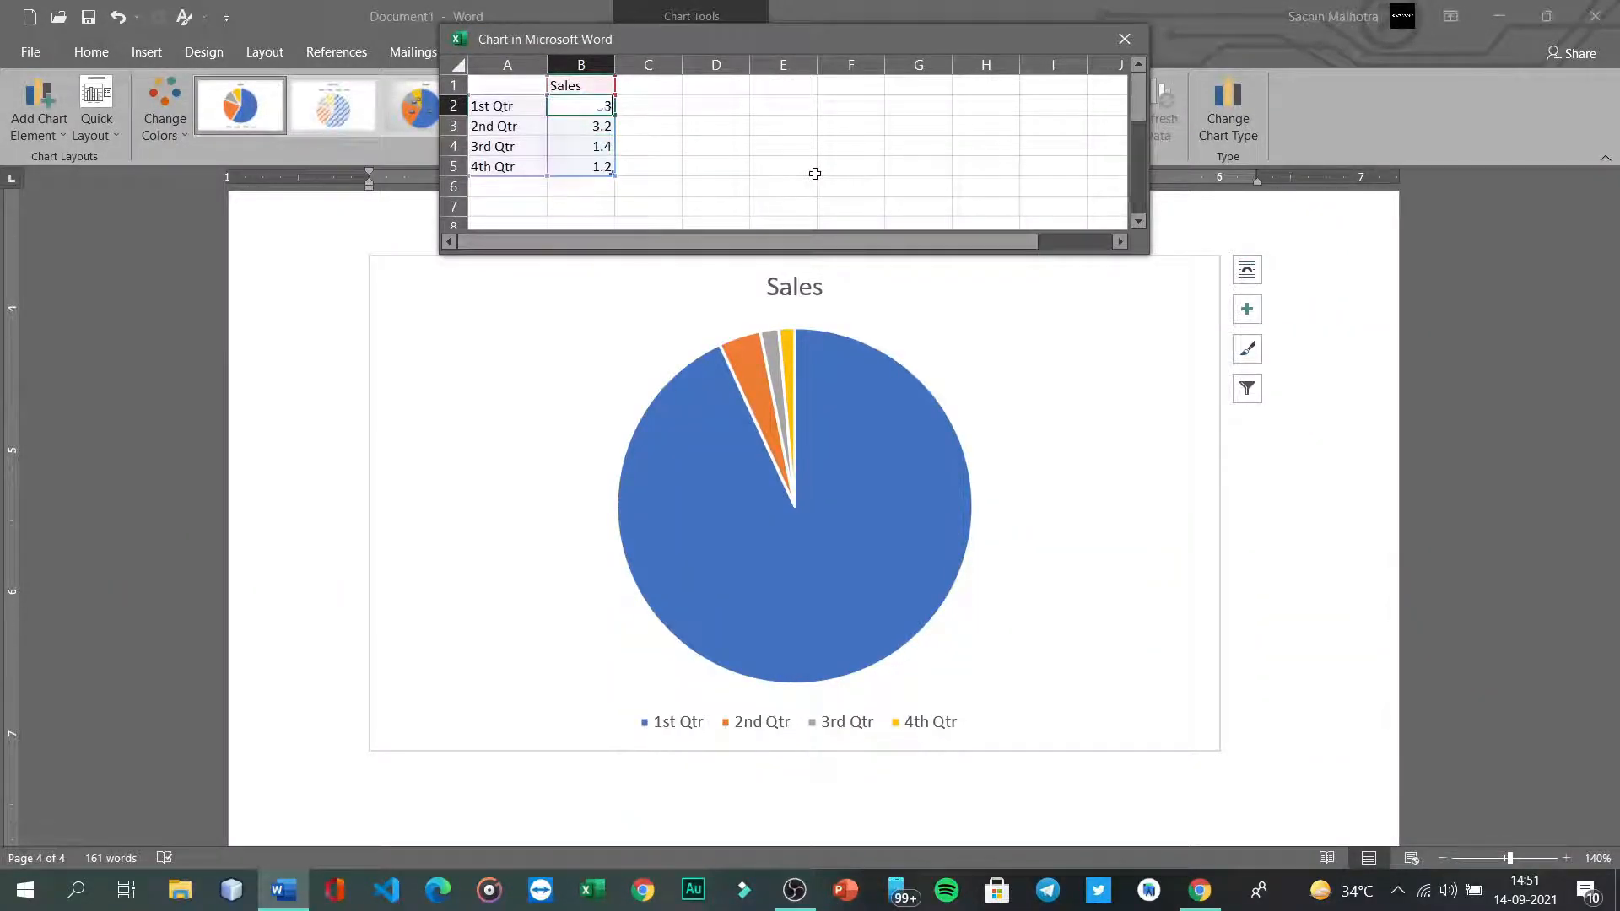
type("4")
key("Return")
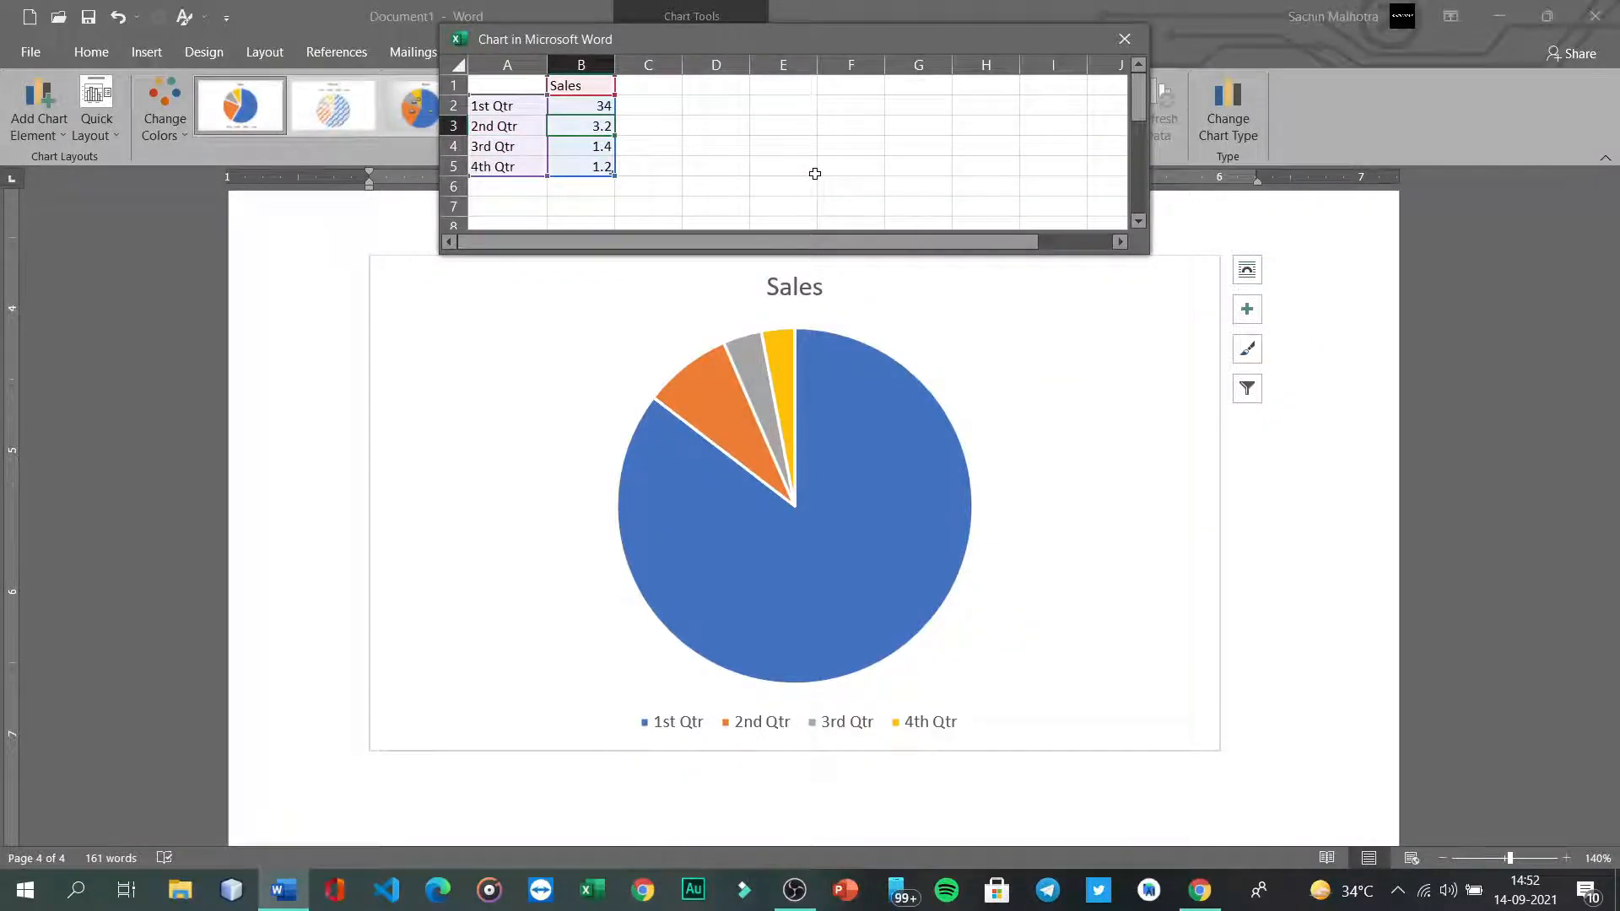
type("45")
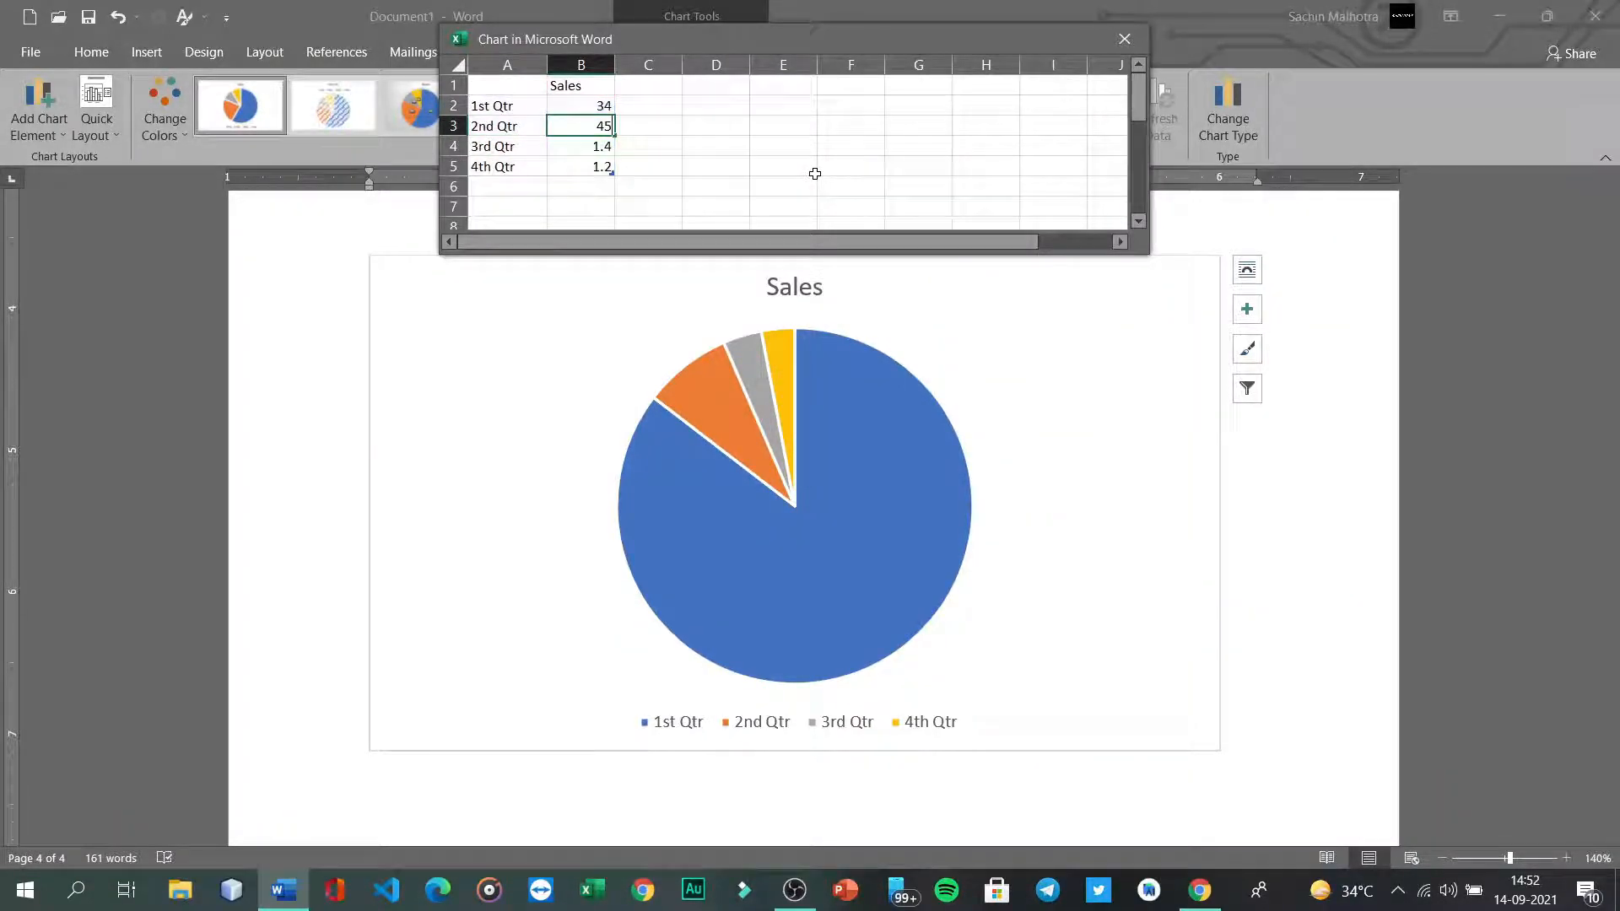
key("Return")
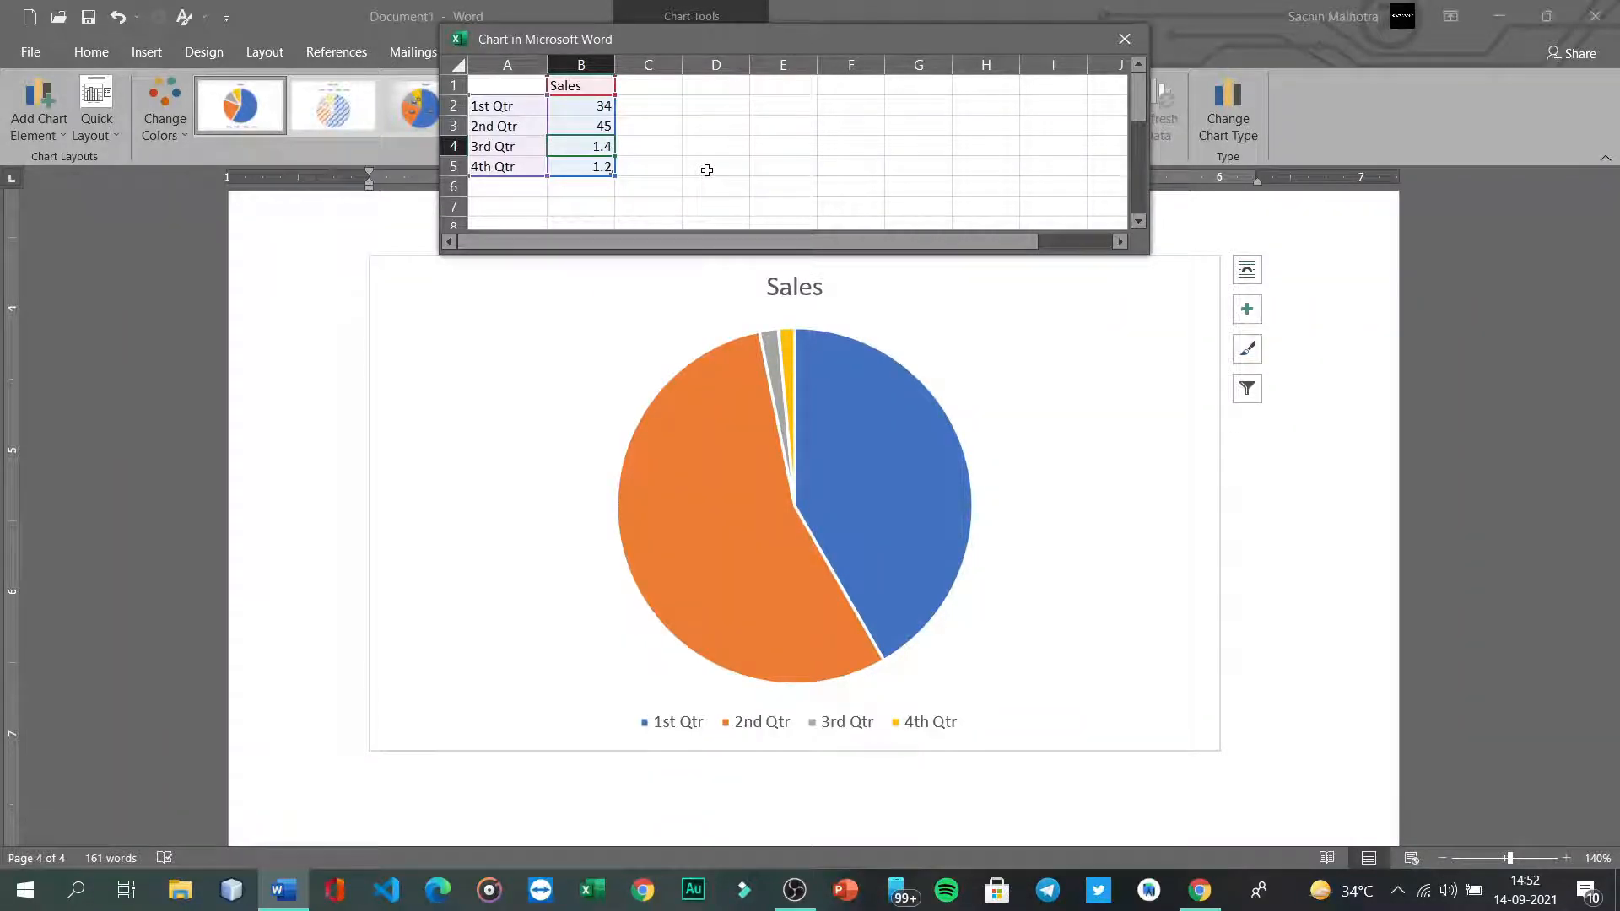
type("20")
key("Return")
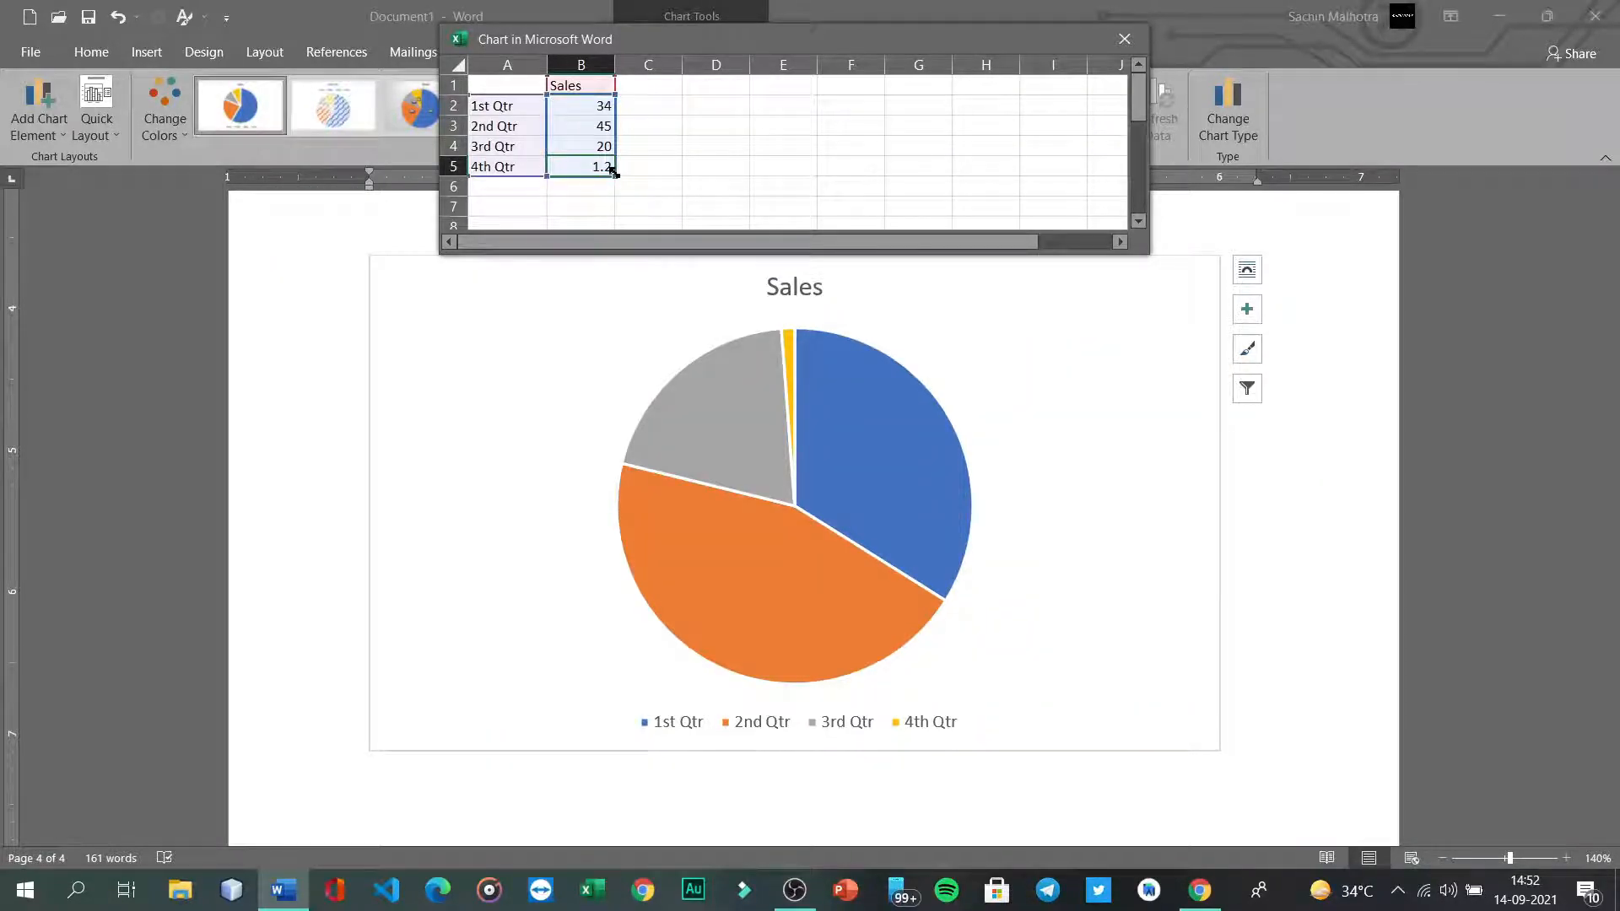
type("1")
key("Return")
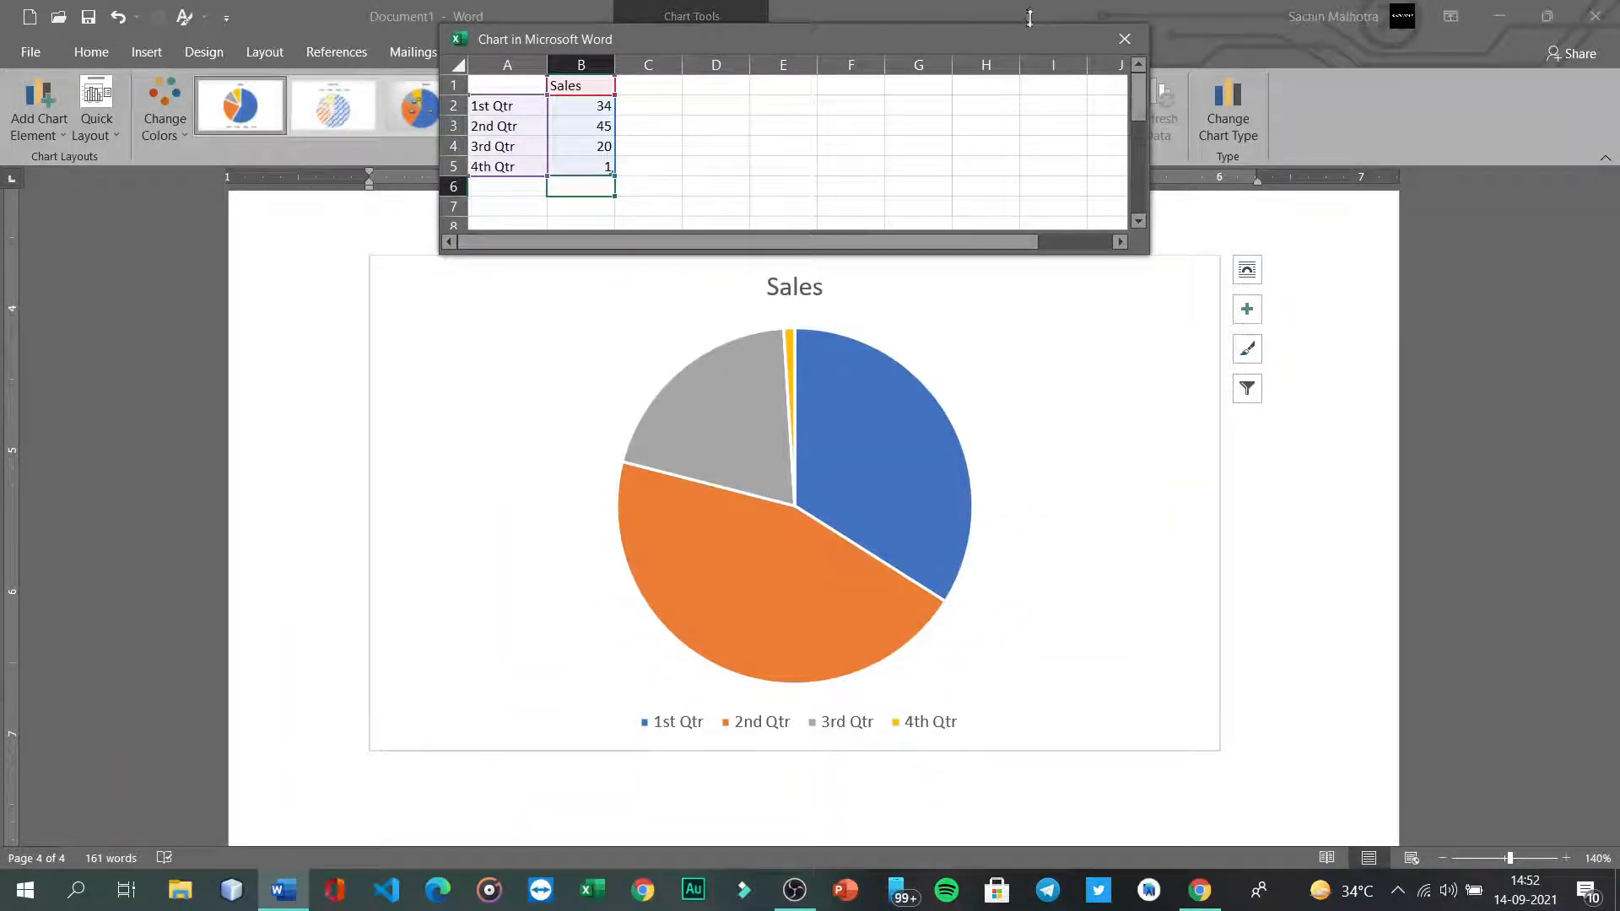
left_click(1132, 39)
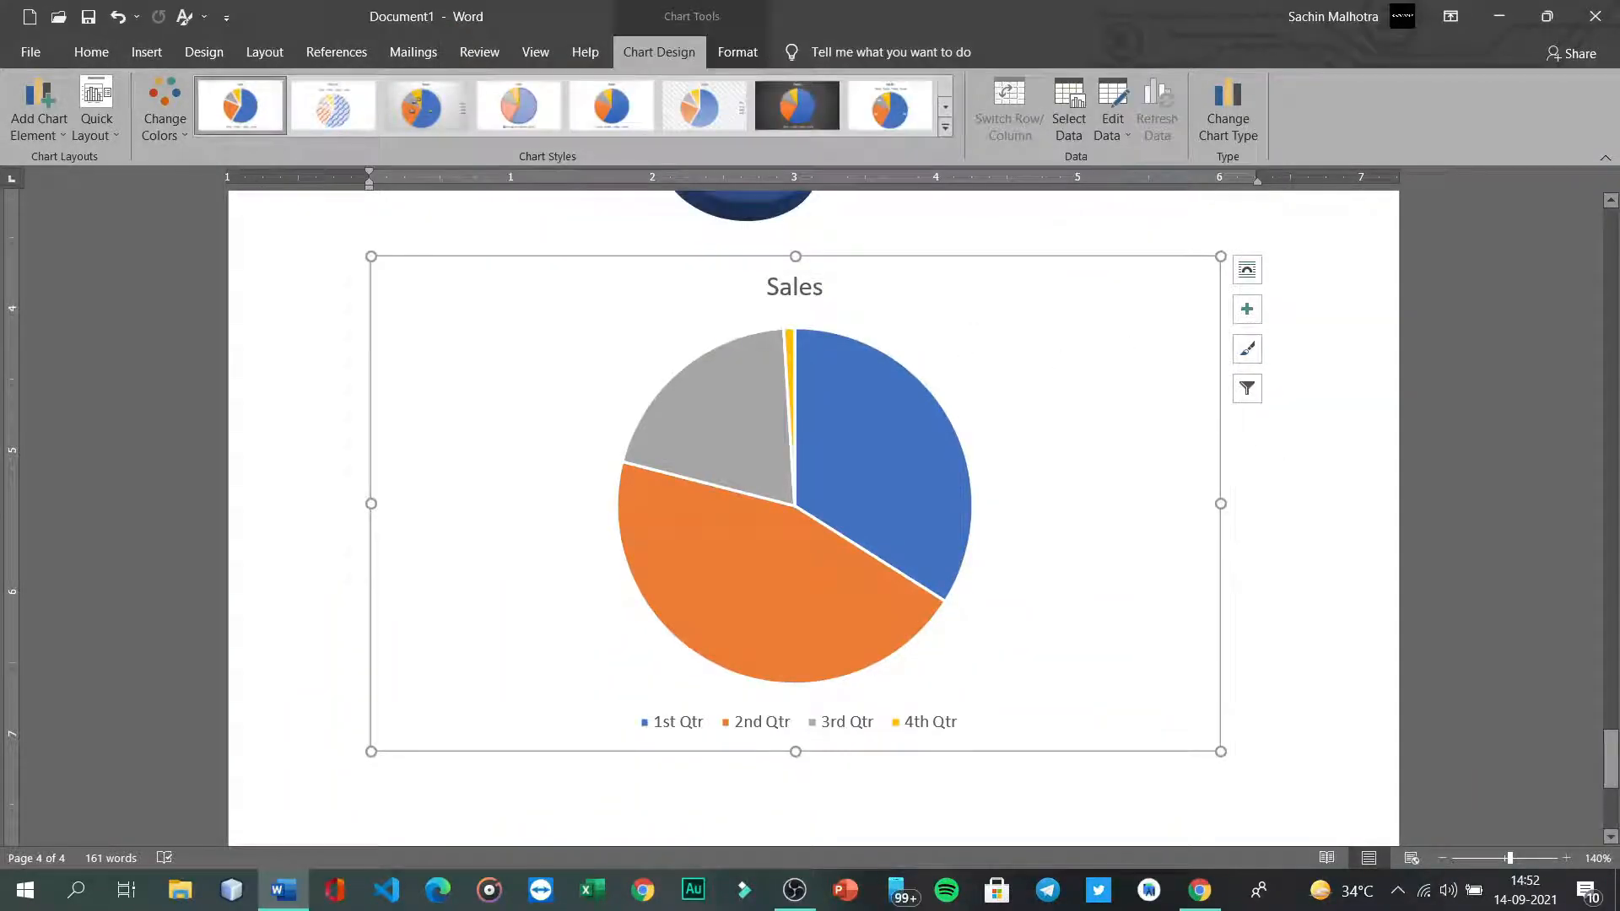
Step: Delete the 1st Qtr entry from the pie chart's legend, and undo the deletion
key("Escape")
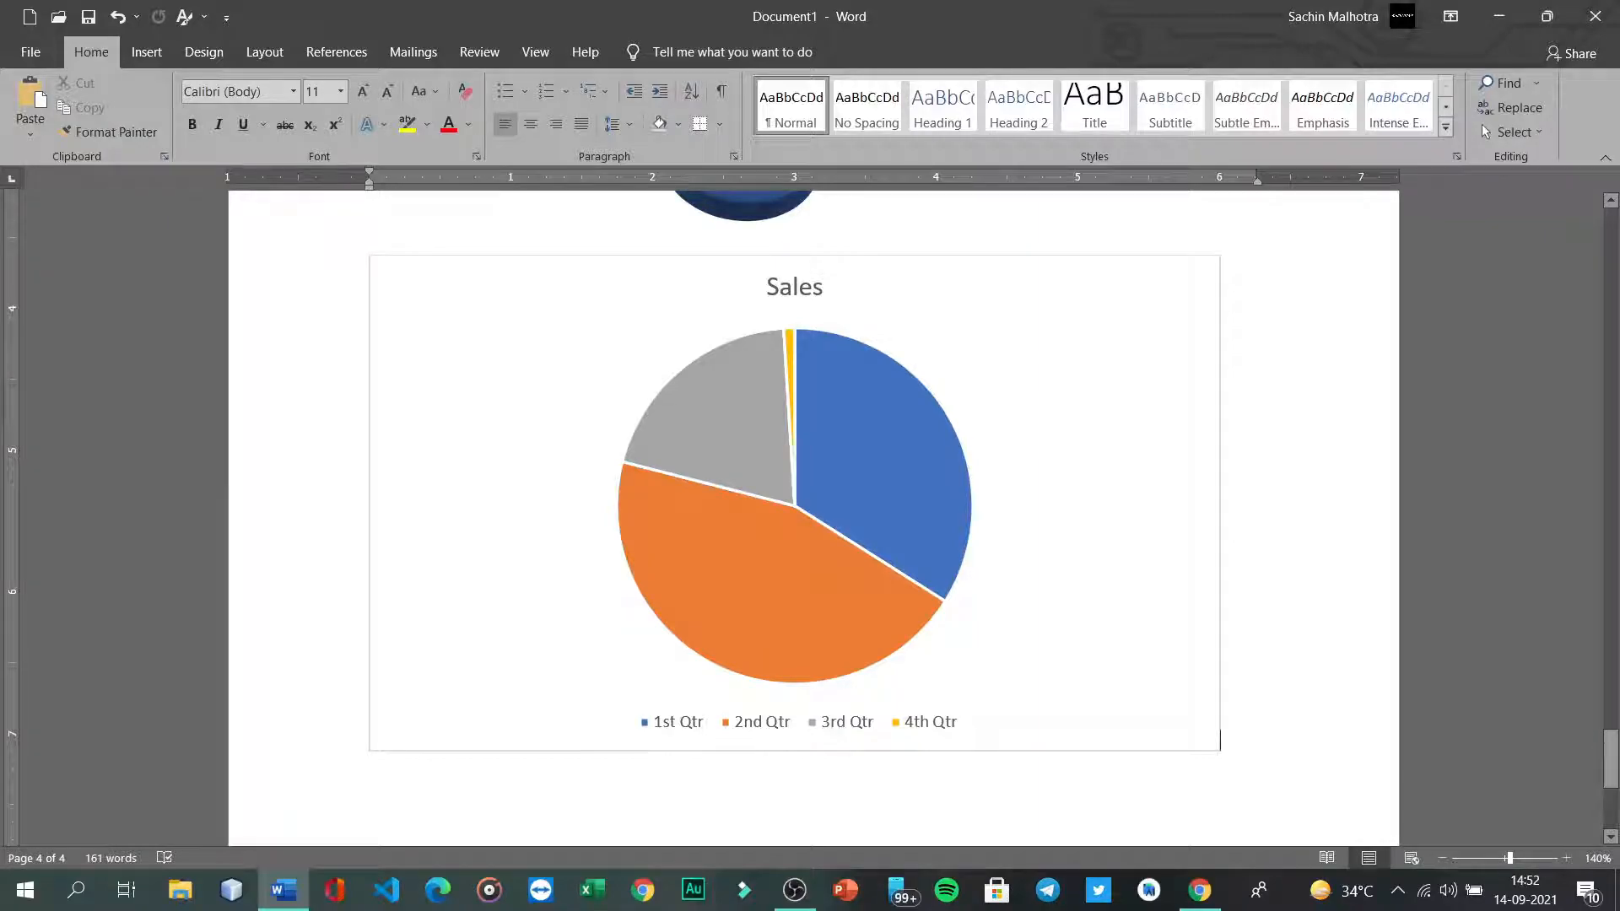
left_click(699, 728)
left_click(699, 727)
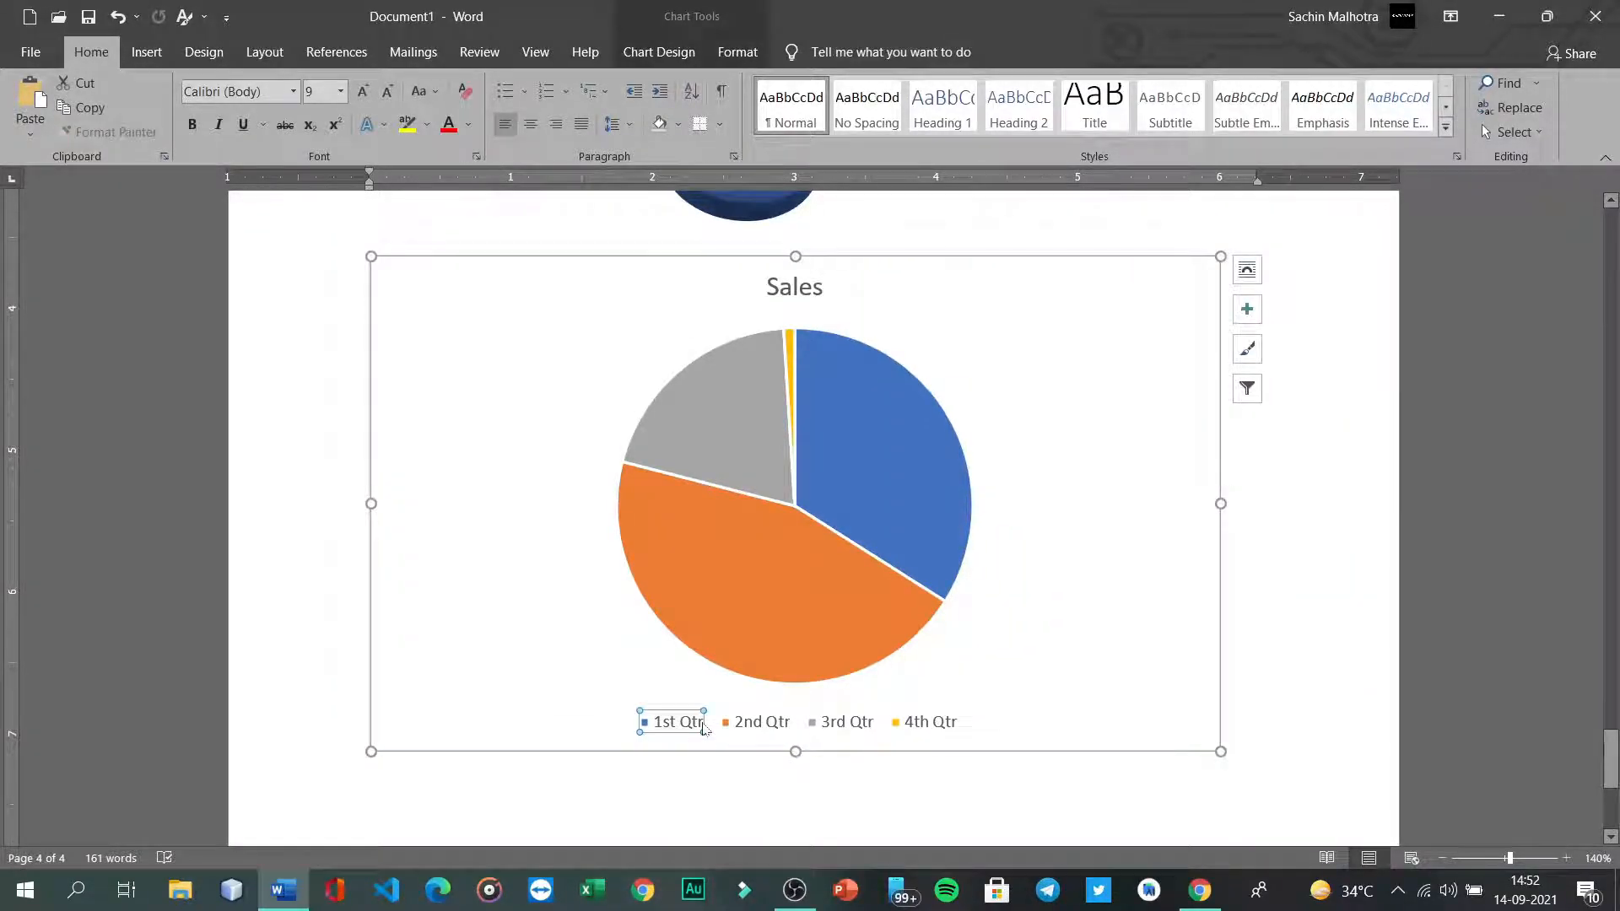
key("Delete")
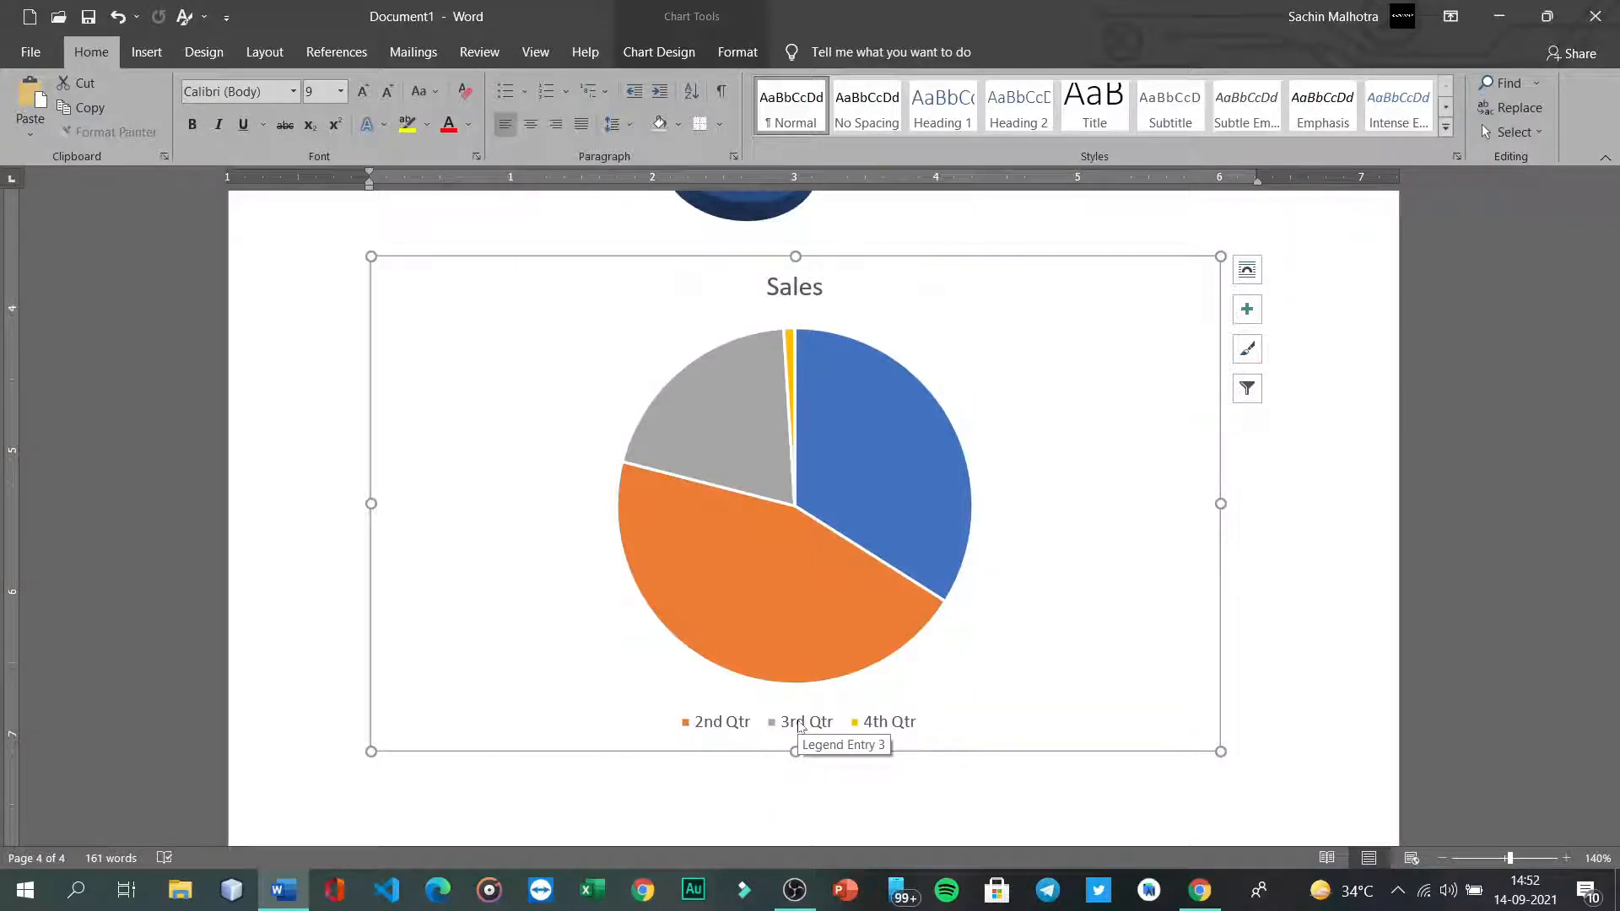
key("ctrl+z")
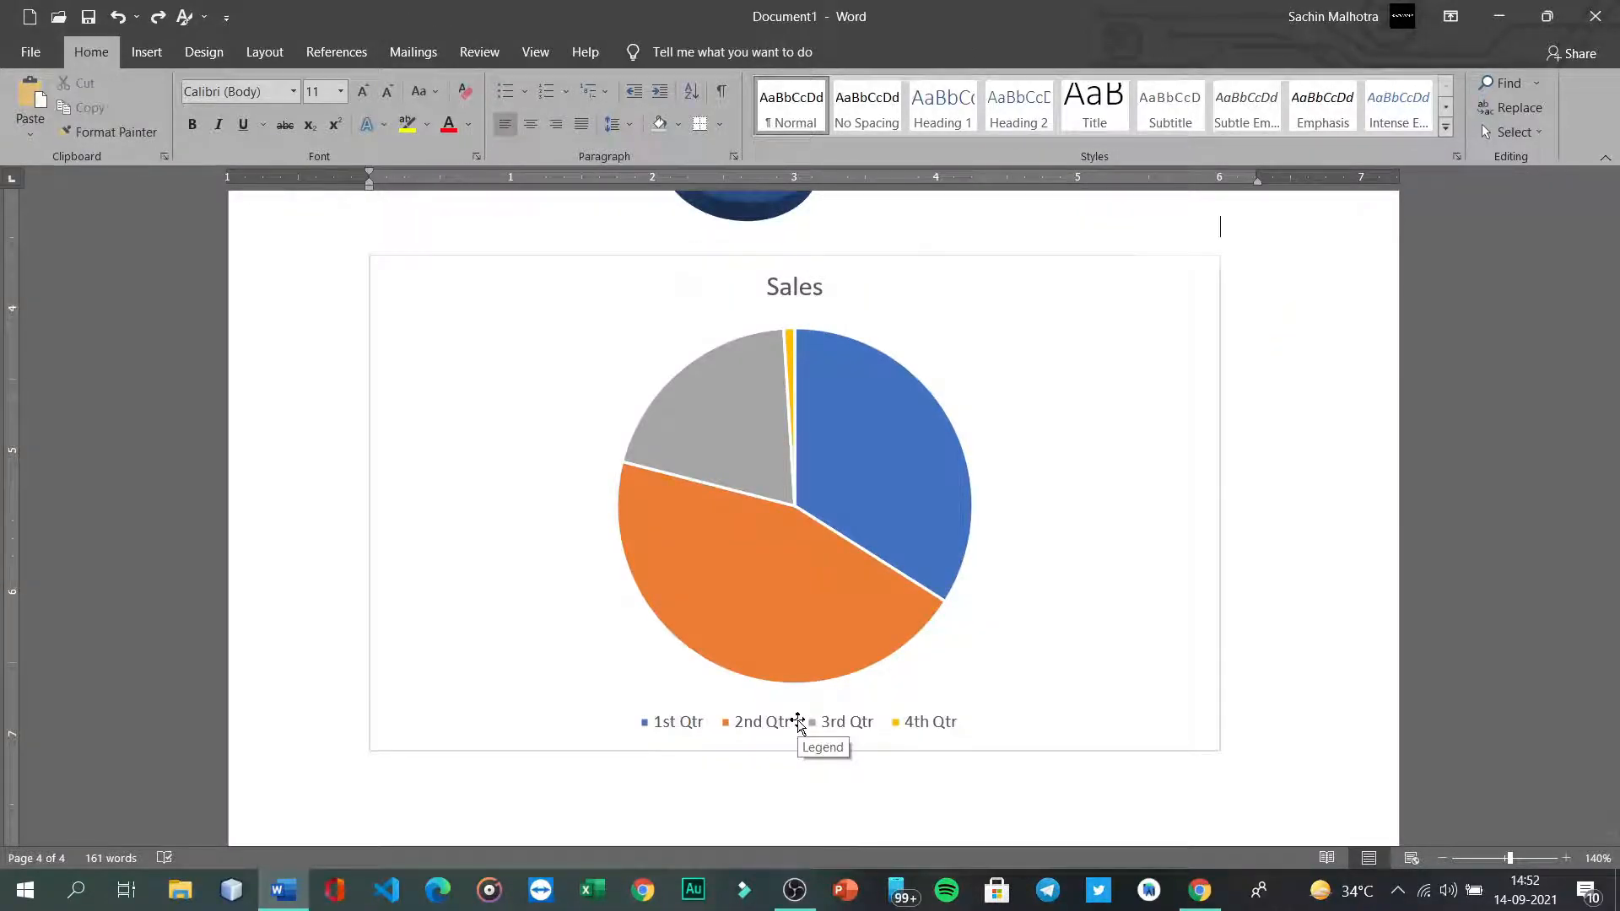
Step: Add an empty line below the pie chart
scroll(801, 727, "up", 5)
scroll(1113, 437, "down", 7)
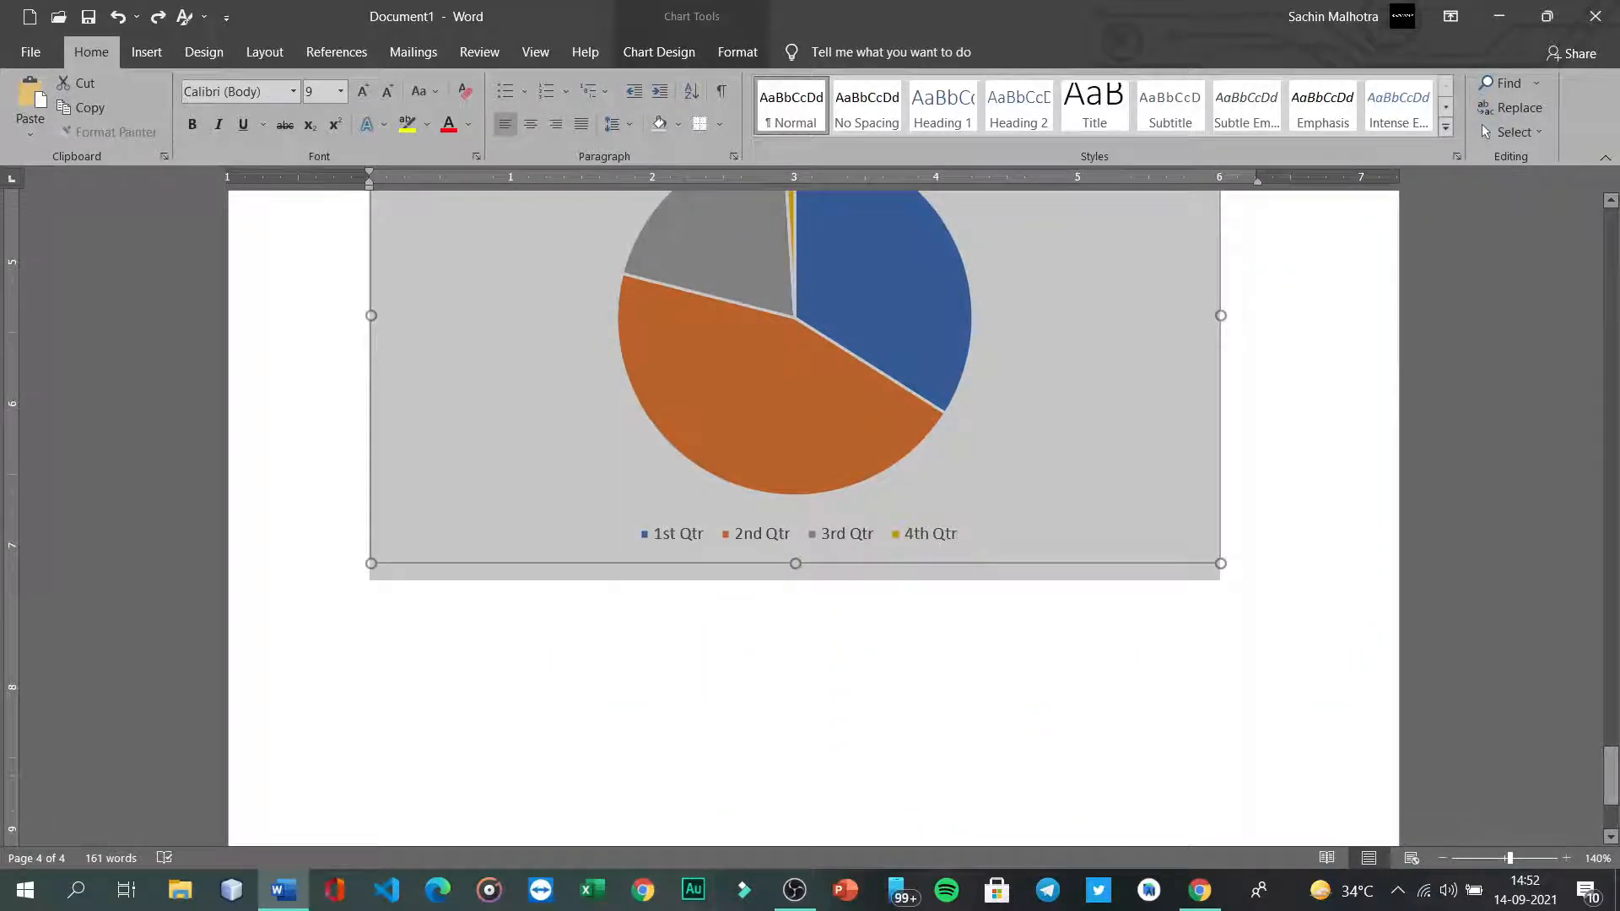
key("Escape")
key("Return")
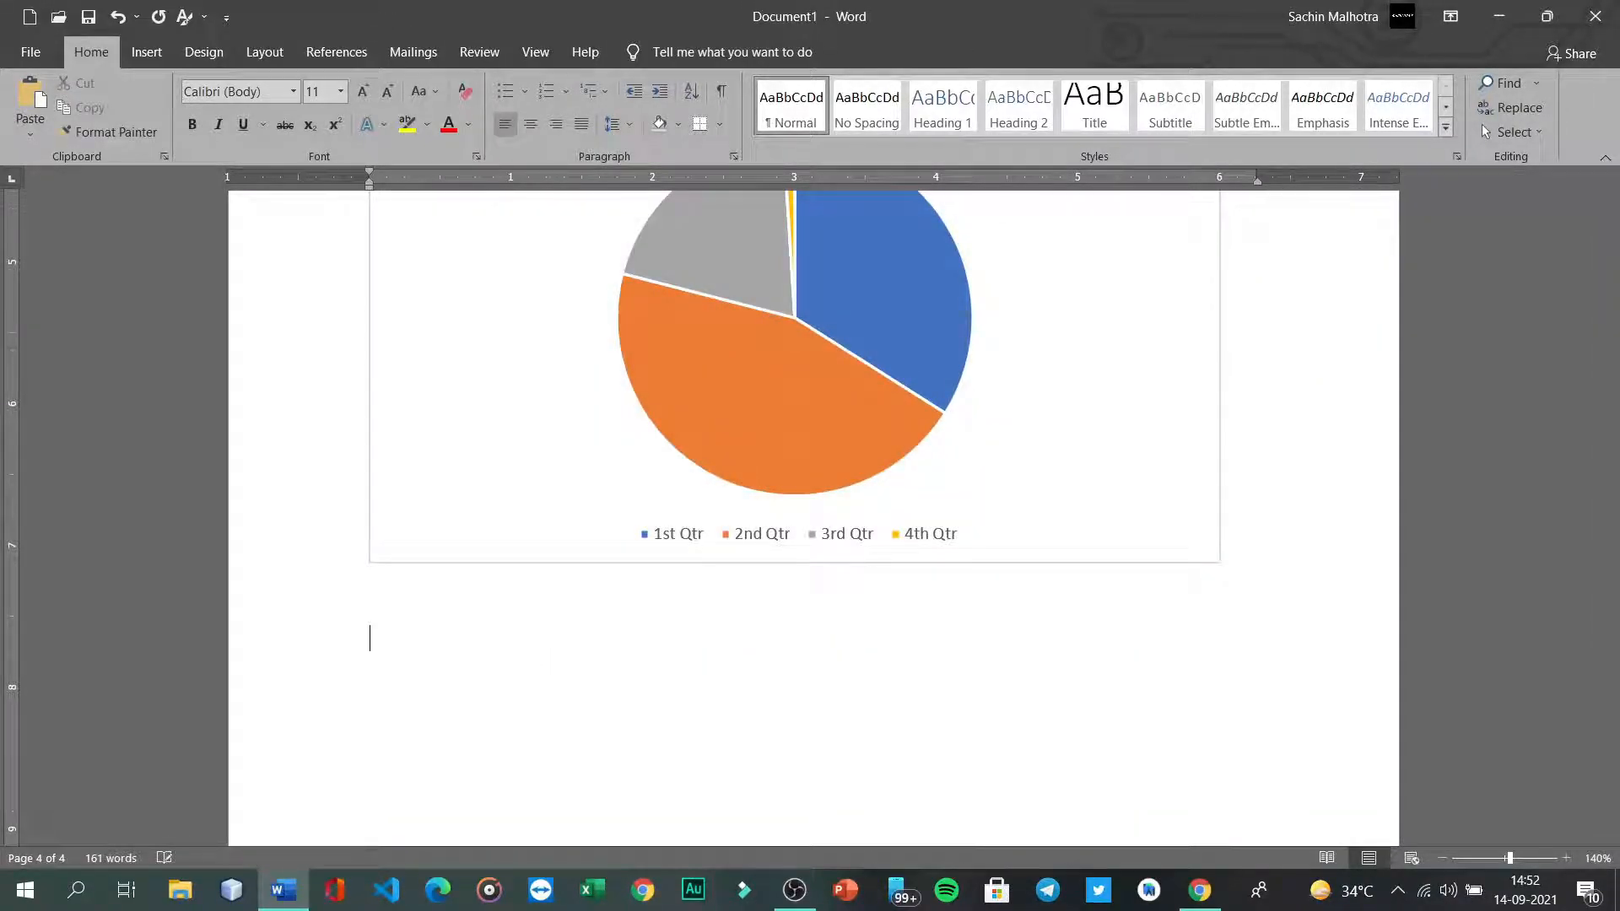
Step: Preview the Area chart type, and close the chart chooser without inserting anything
left_click(146, 52)
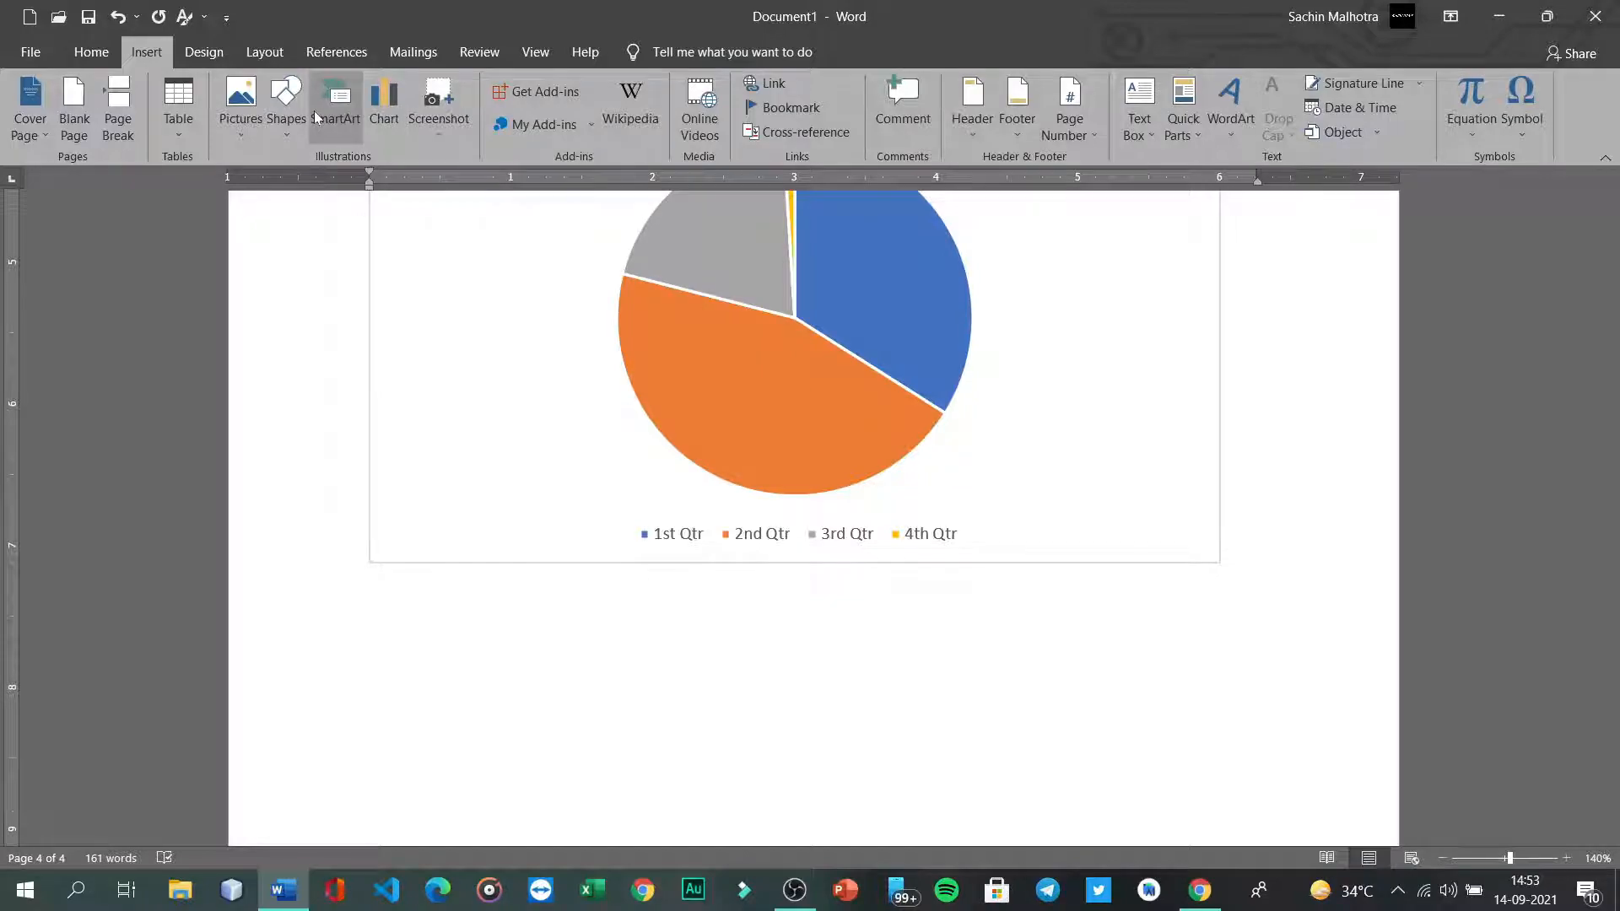
left_click(384, 116)
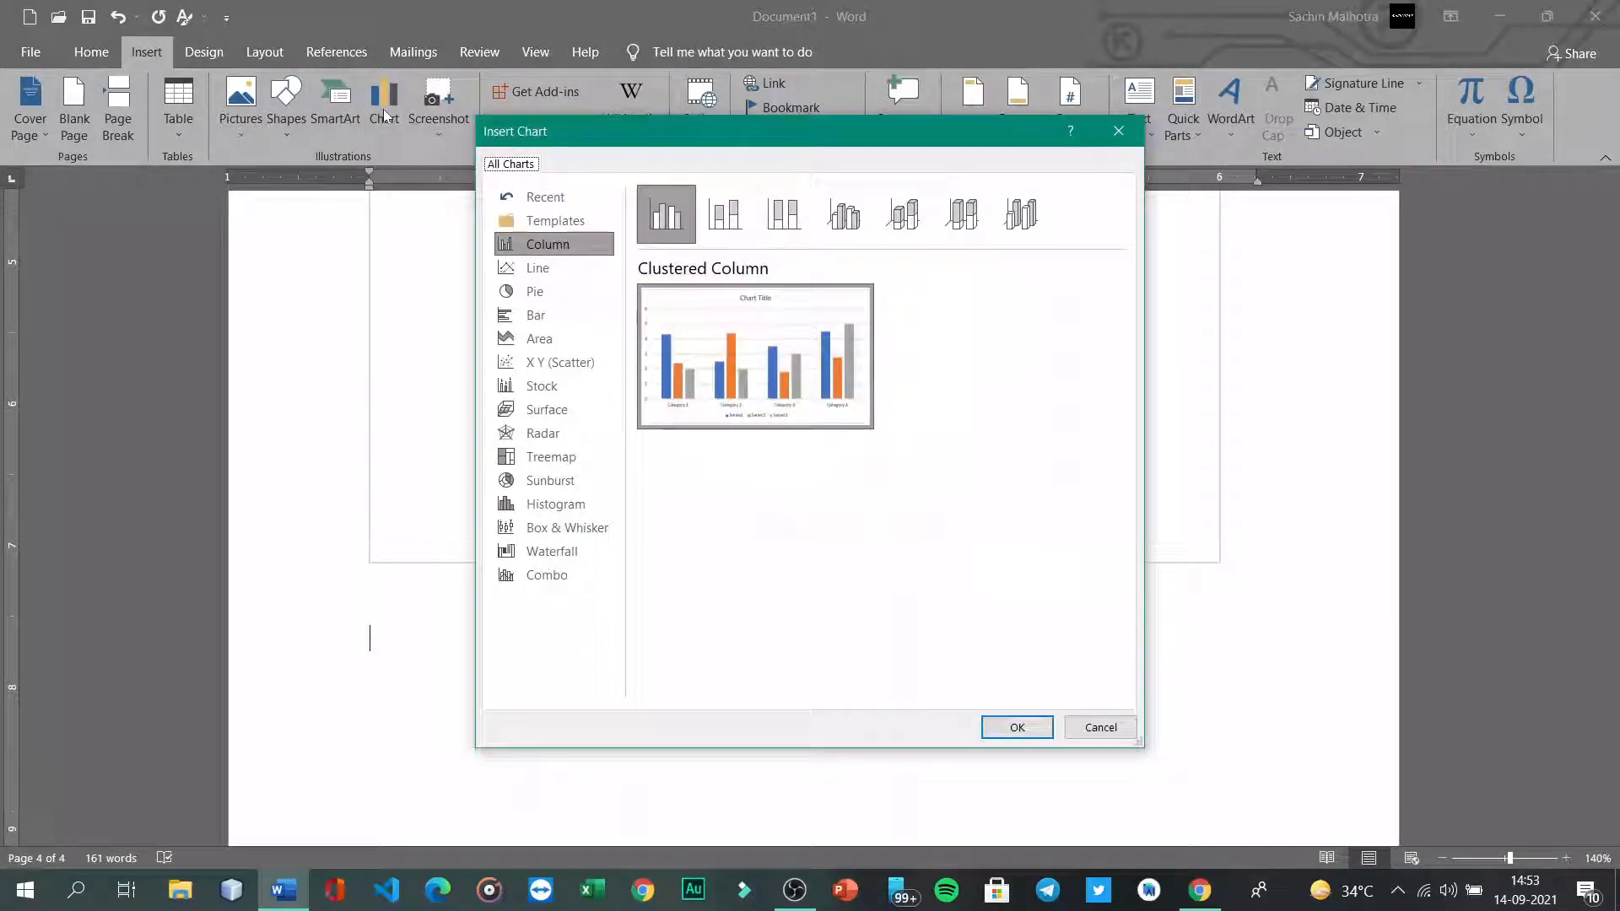
left_click(555, 338)
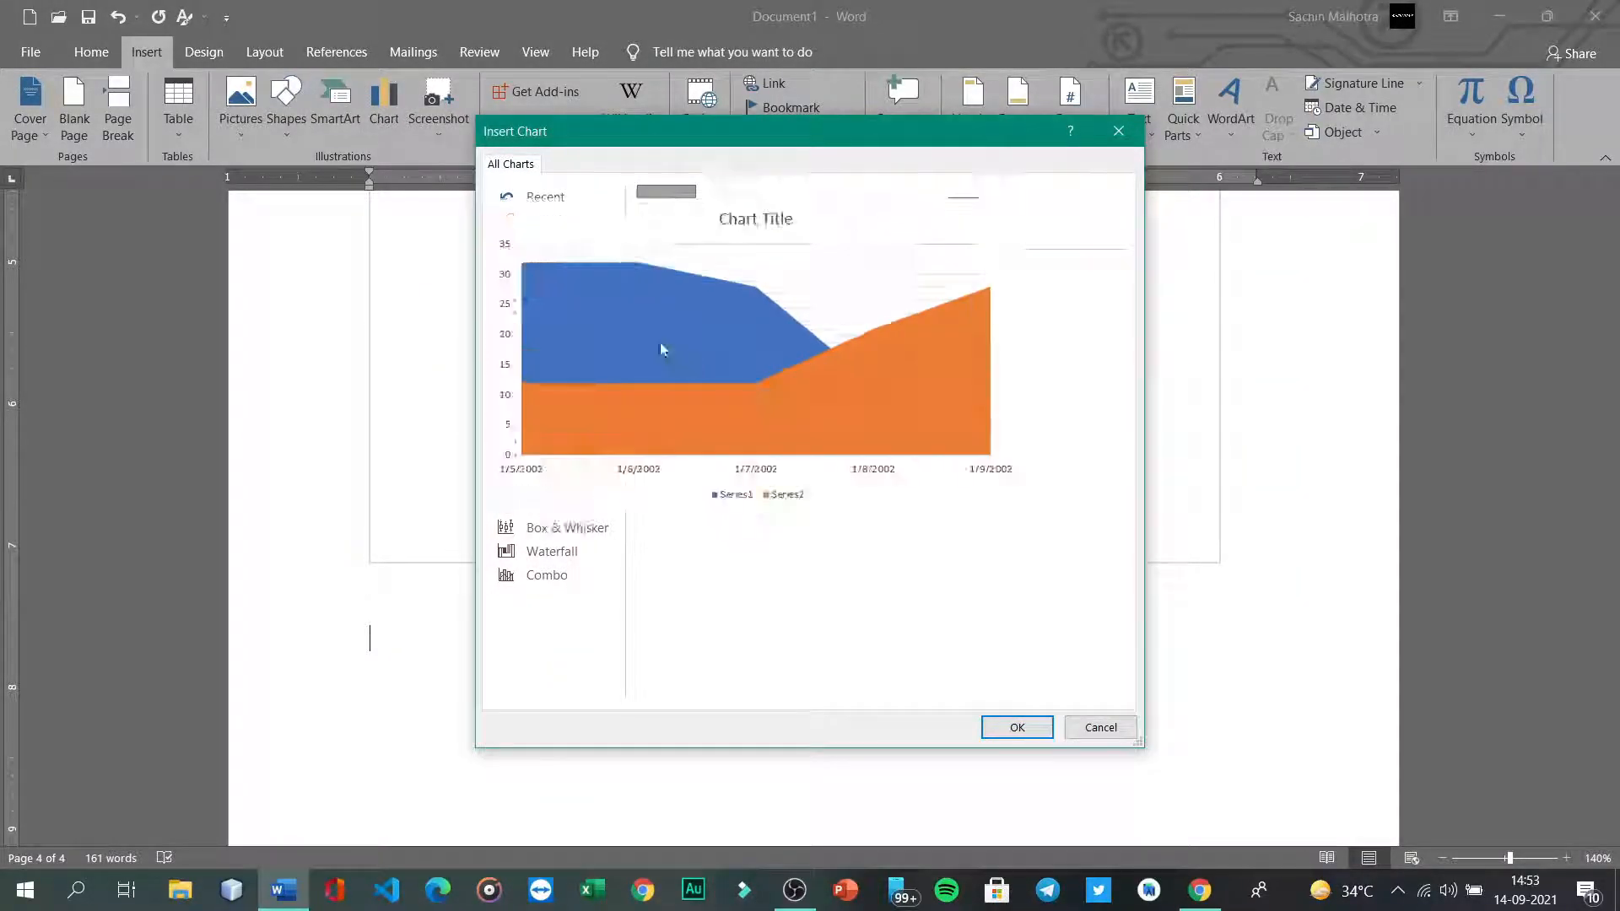
left_click(1125, 133)
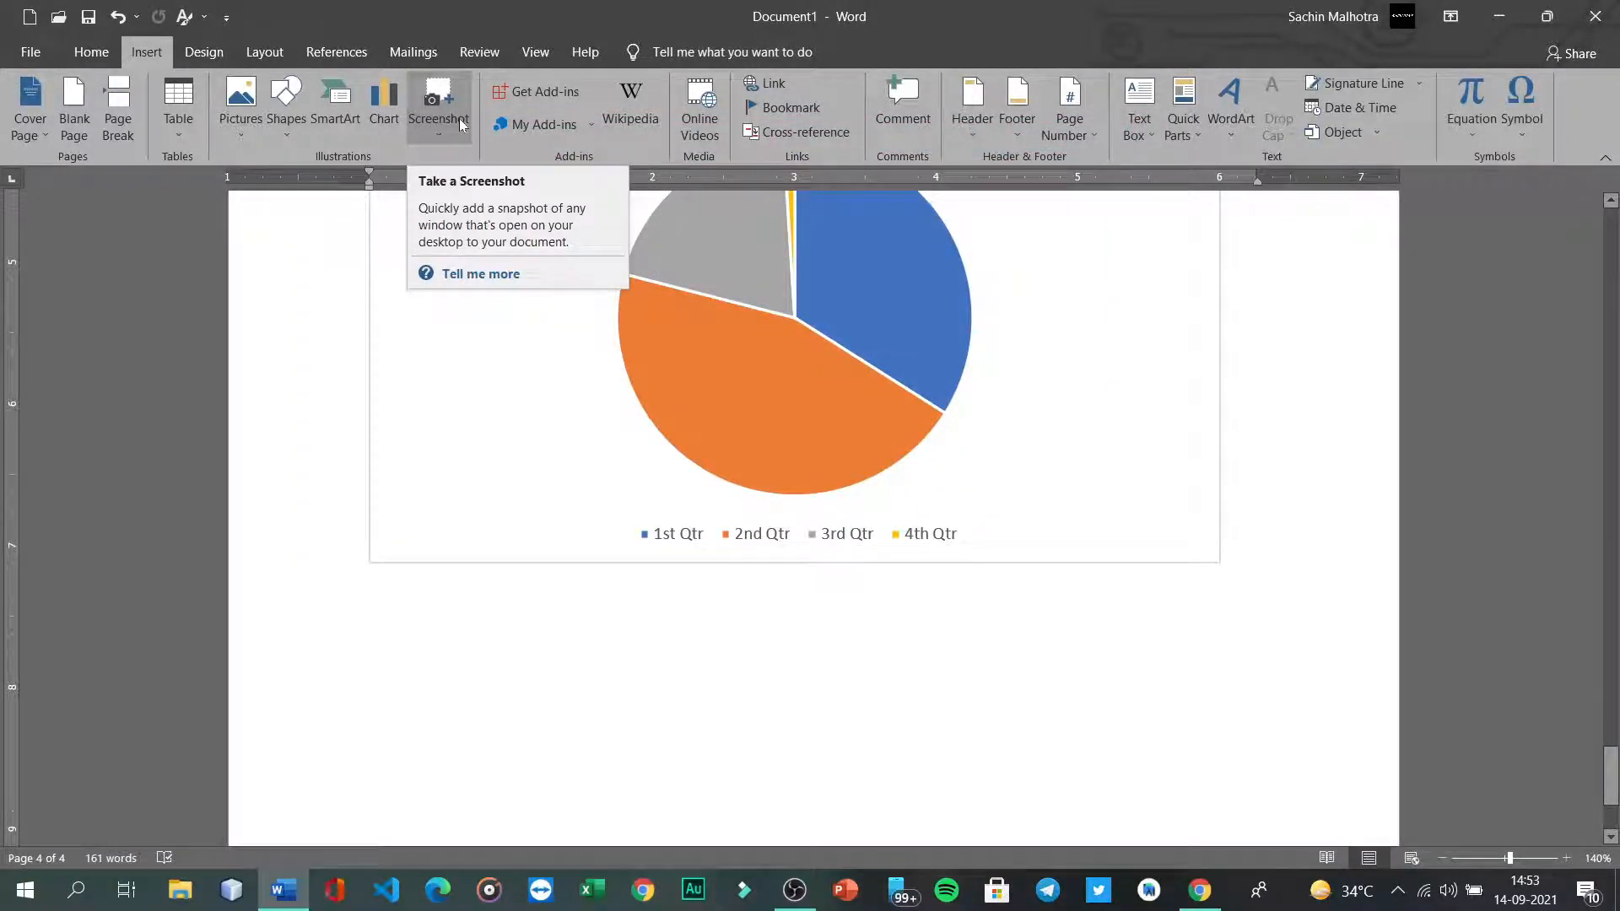
Step: Insert a screen clipping of the top row of cluster image results from the browser window below the pie chart
left_click(432, 132)
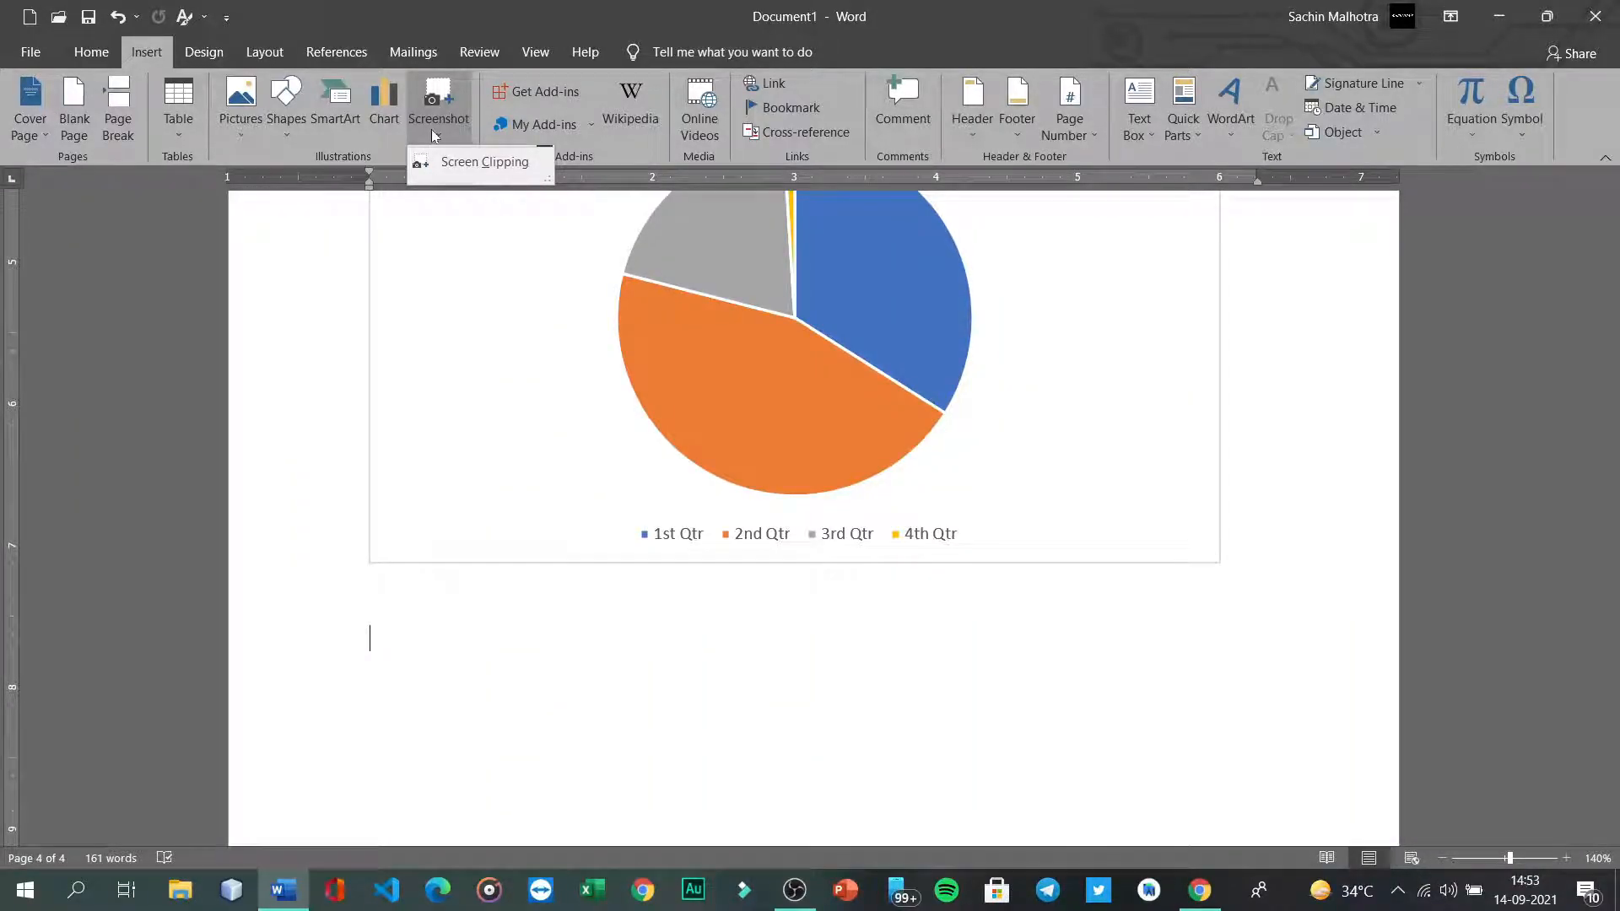
left_click(433, 135)
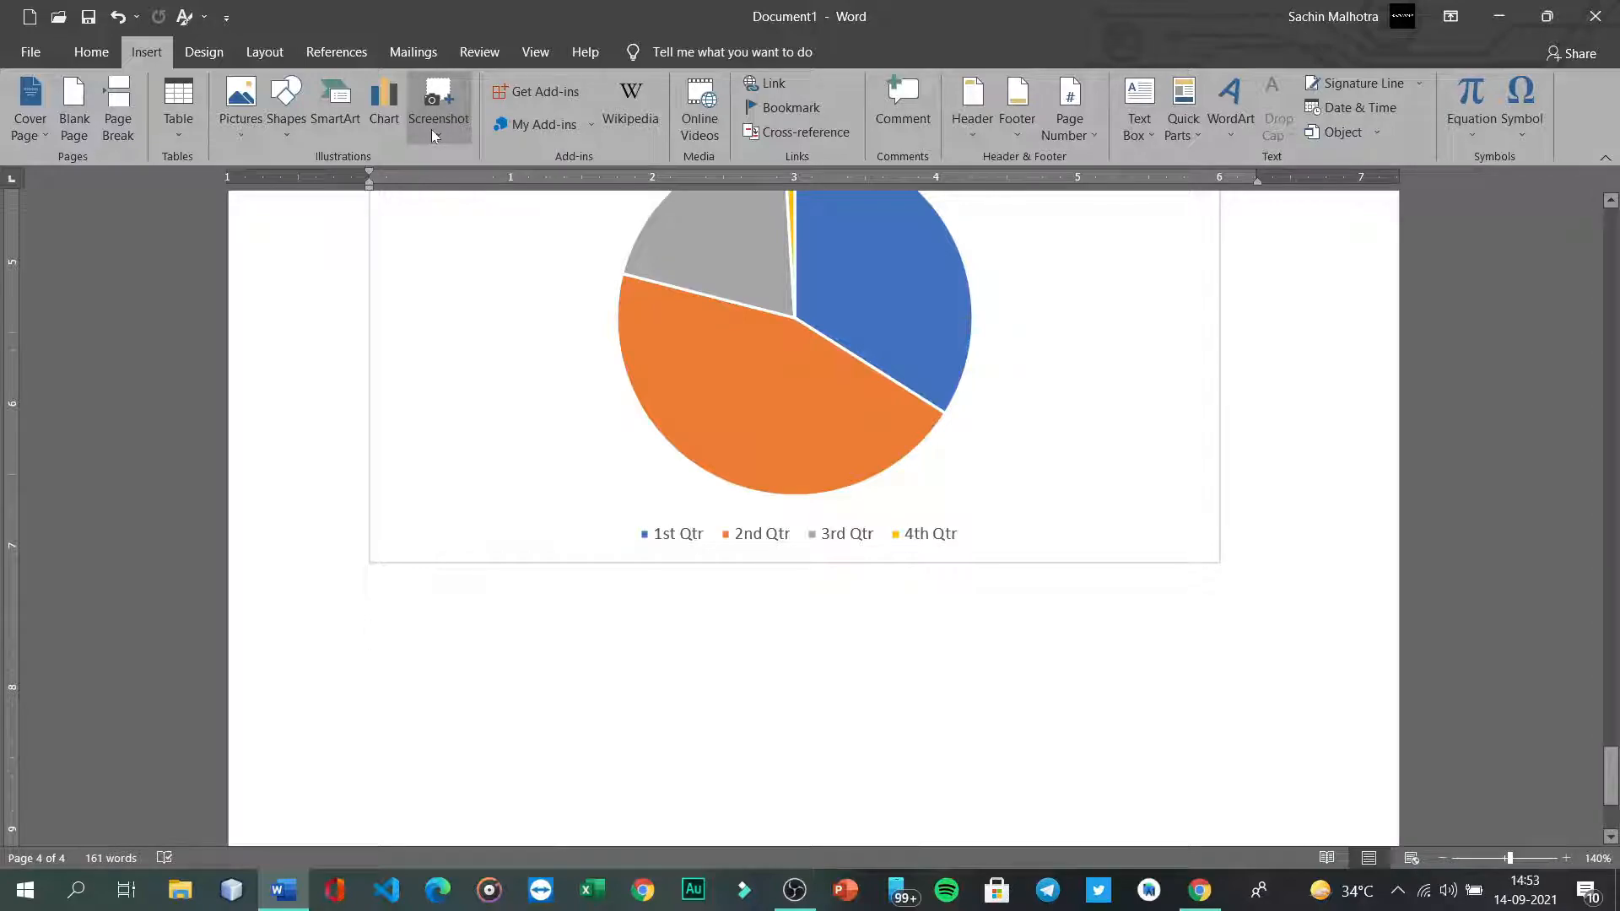
left_click(443, 132)
left_click(477, 165)
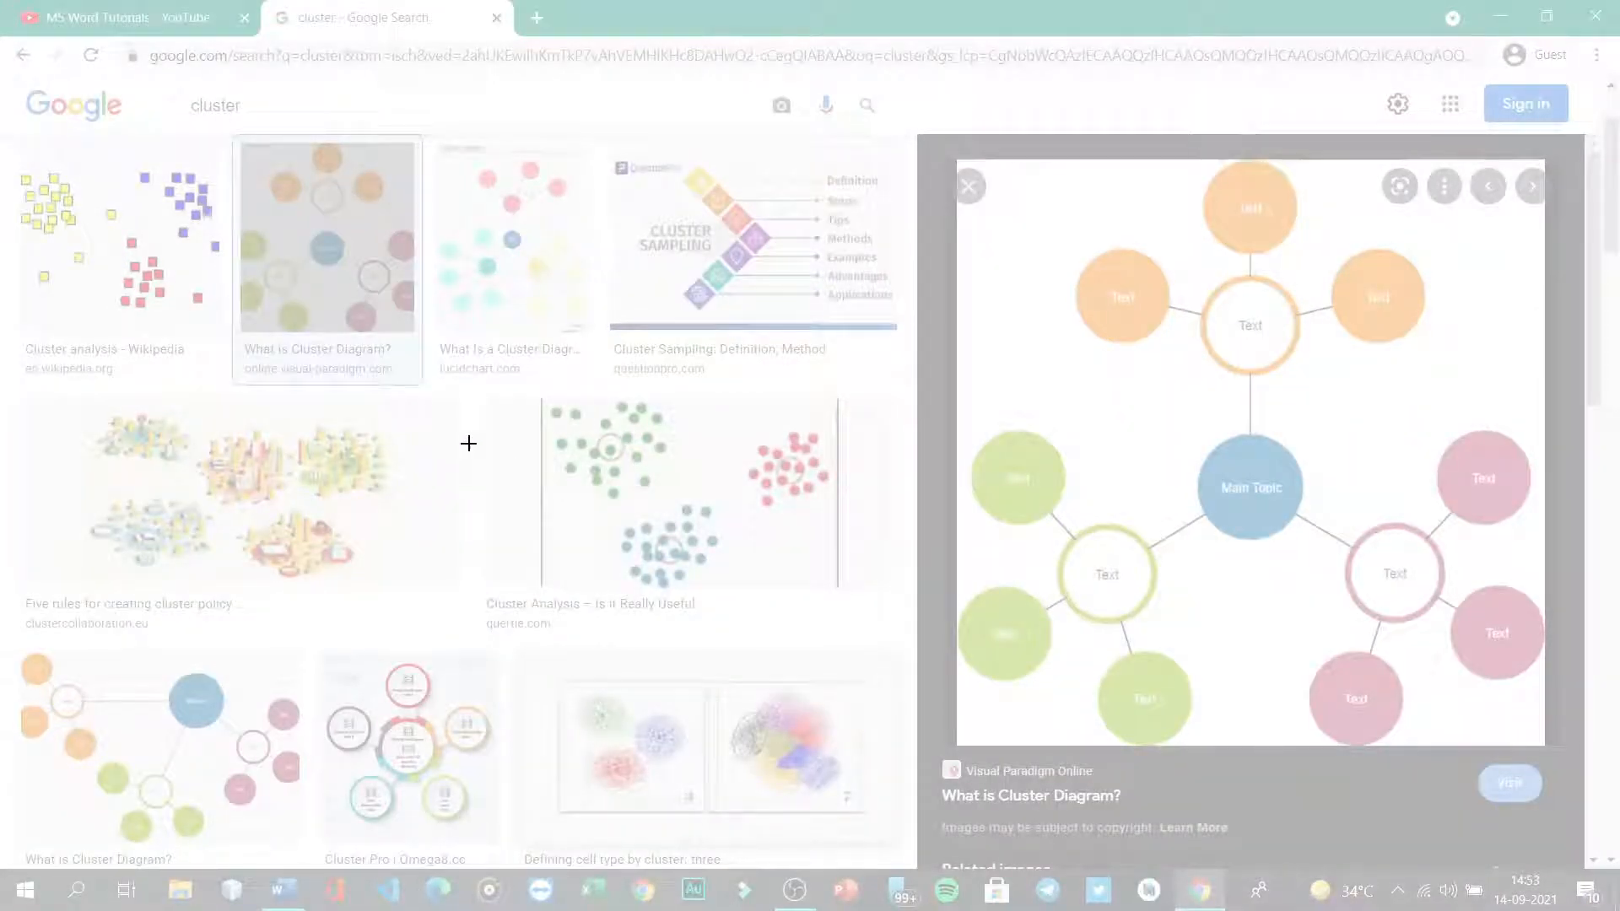
left_click_drag(171, 150, 893, 344)
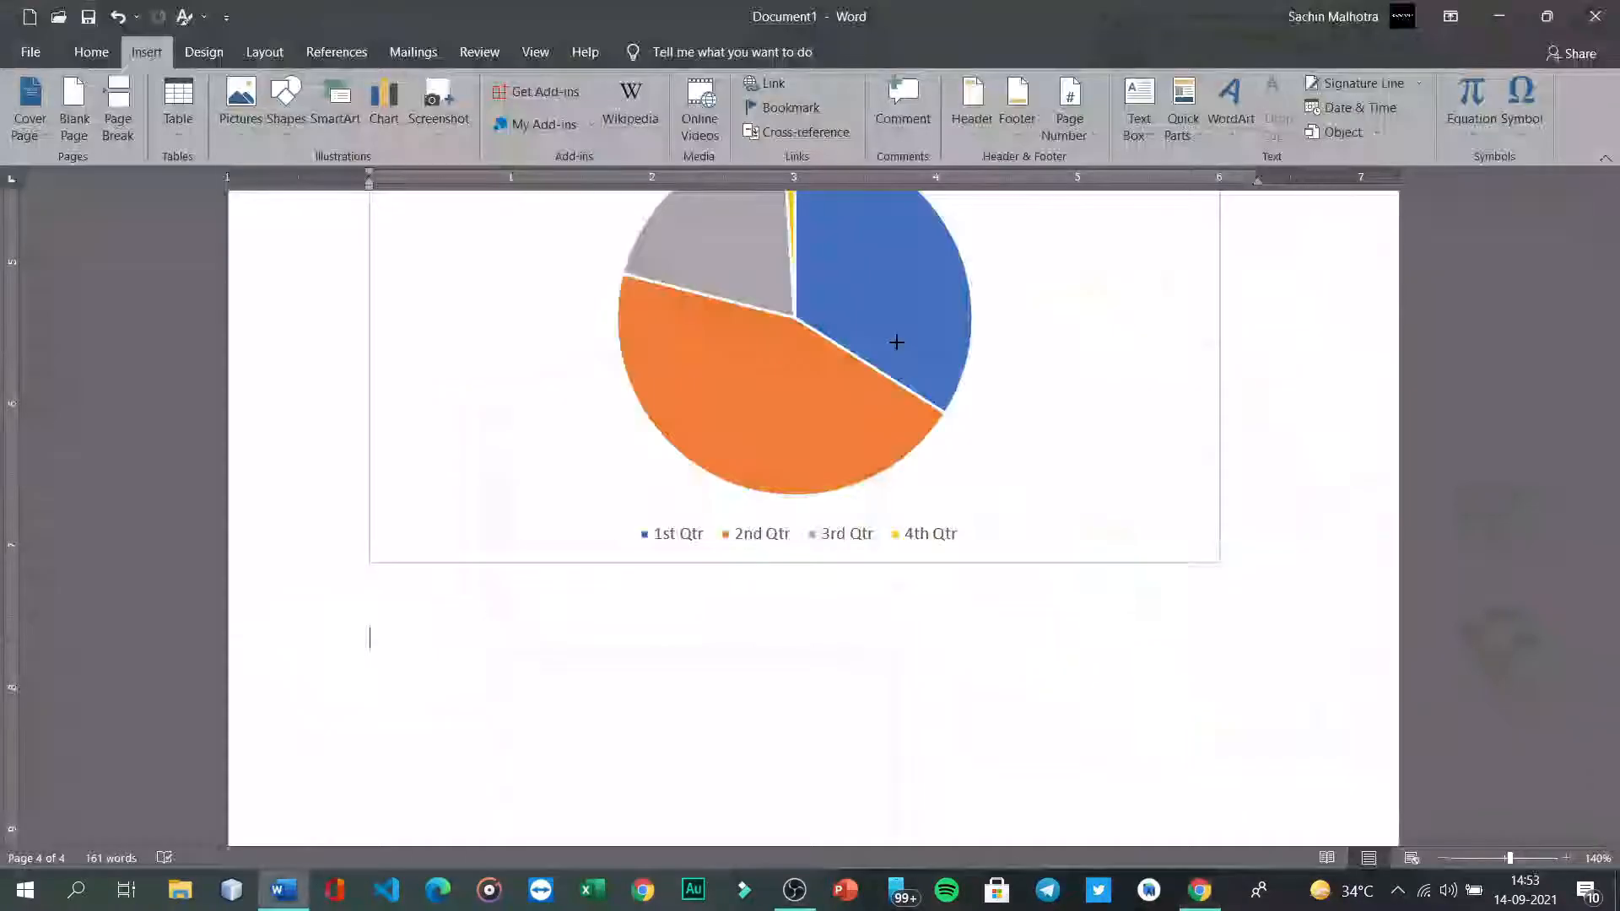
scroll(1030, 473, "down", 3)
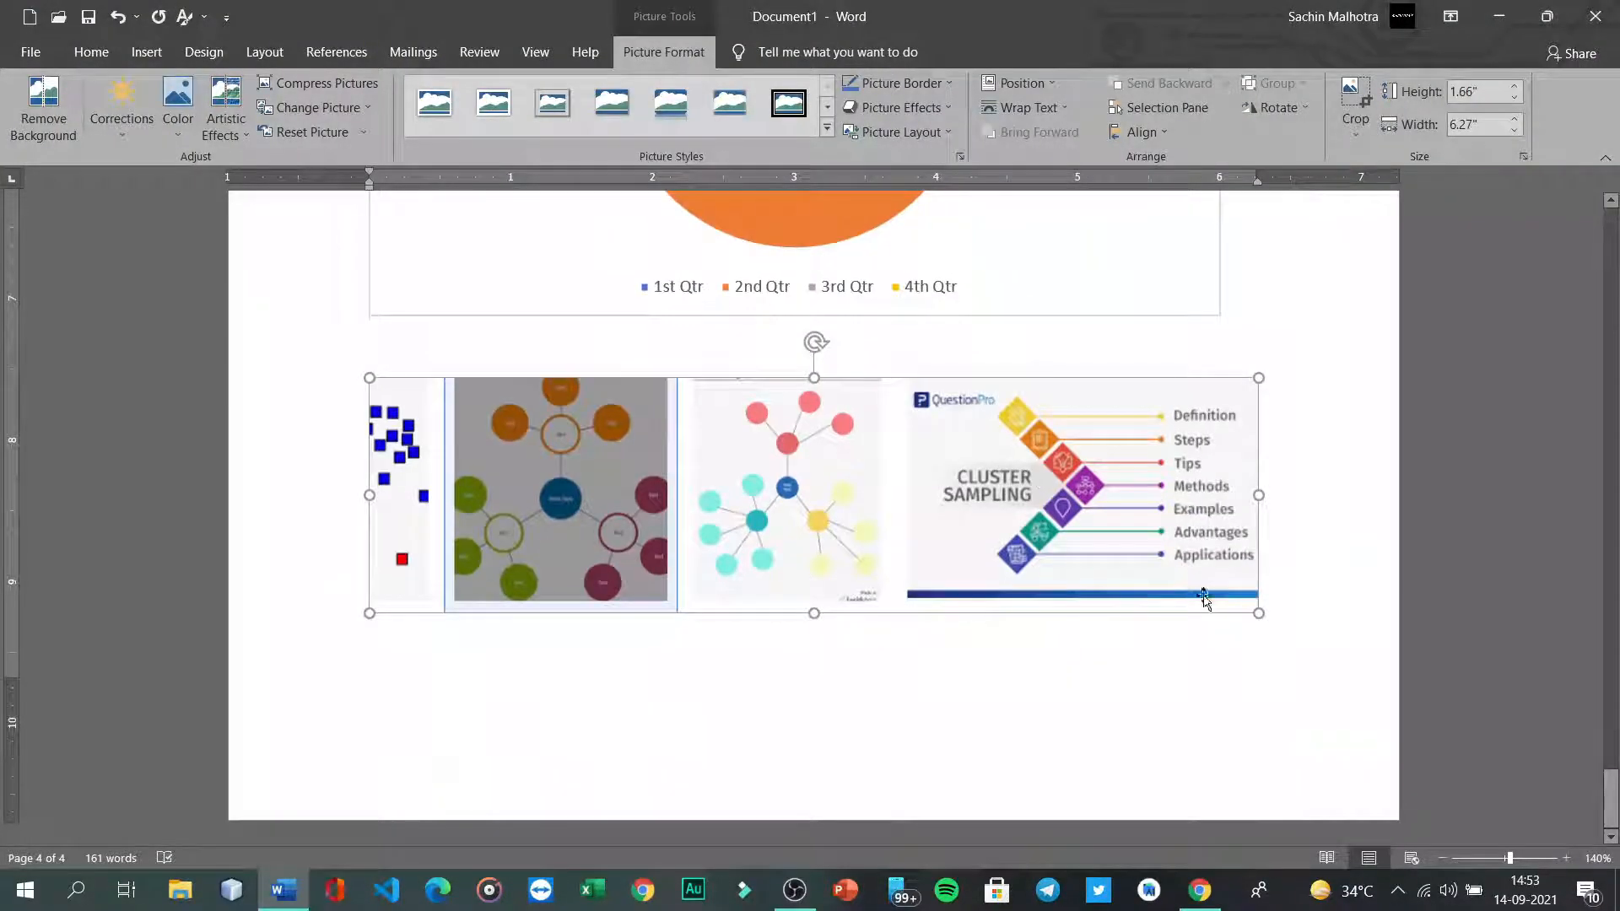
left_click(1250, 657)
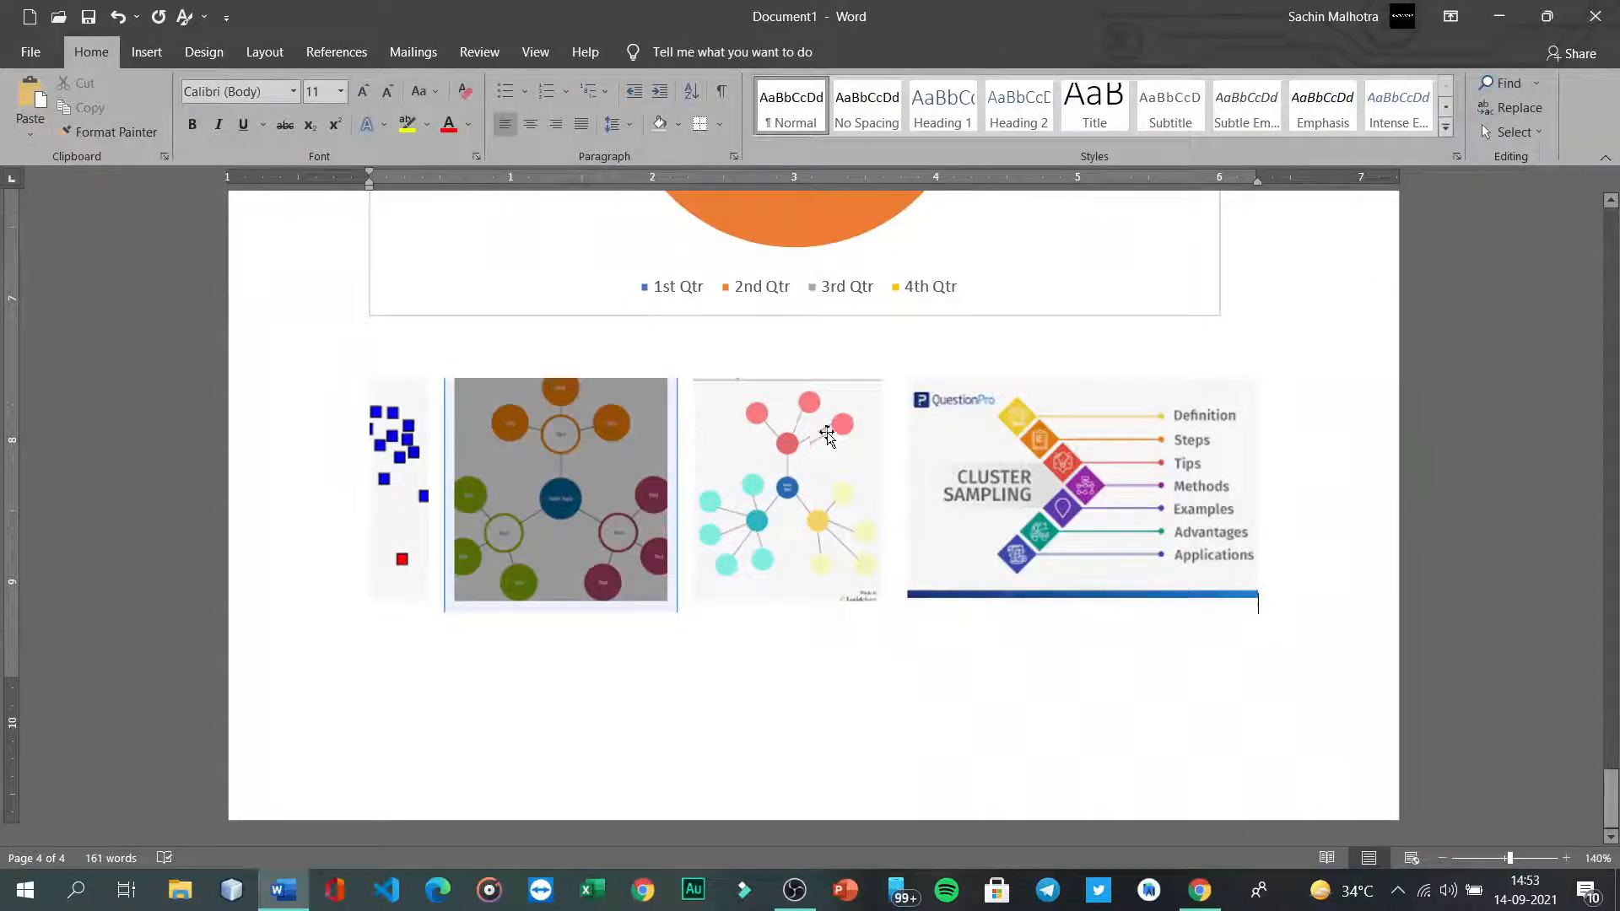
Step: Insert a screen clipping of the Google logo from the browser window beneath the cluster images clipping
scroll(815, 435, "up", 15)
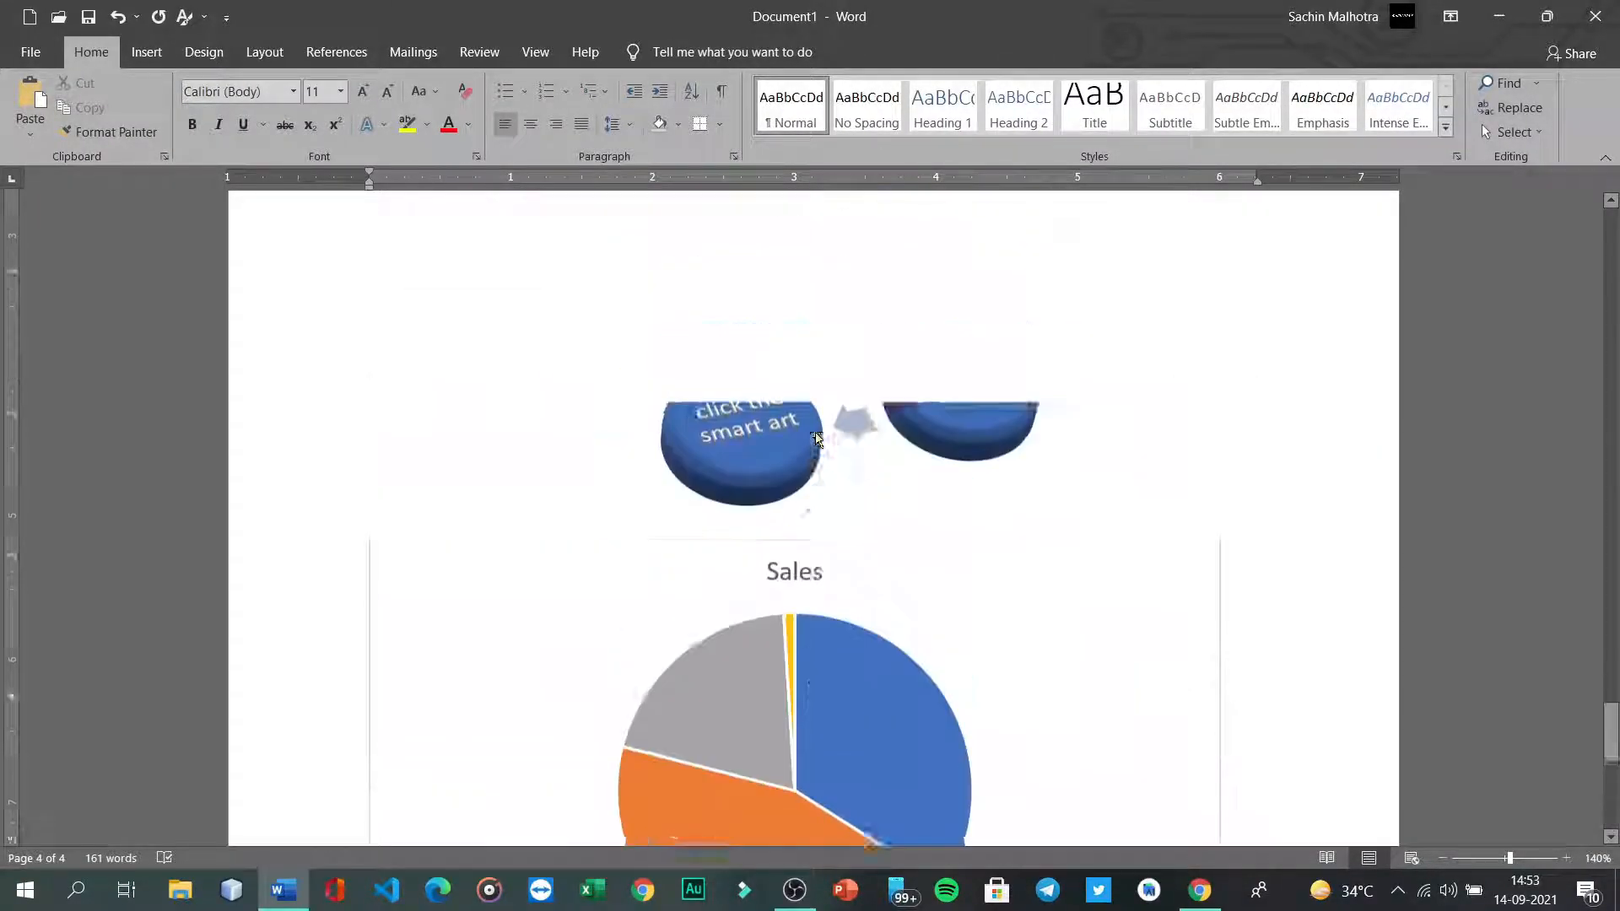
left_click(145, 53)
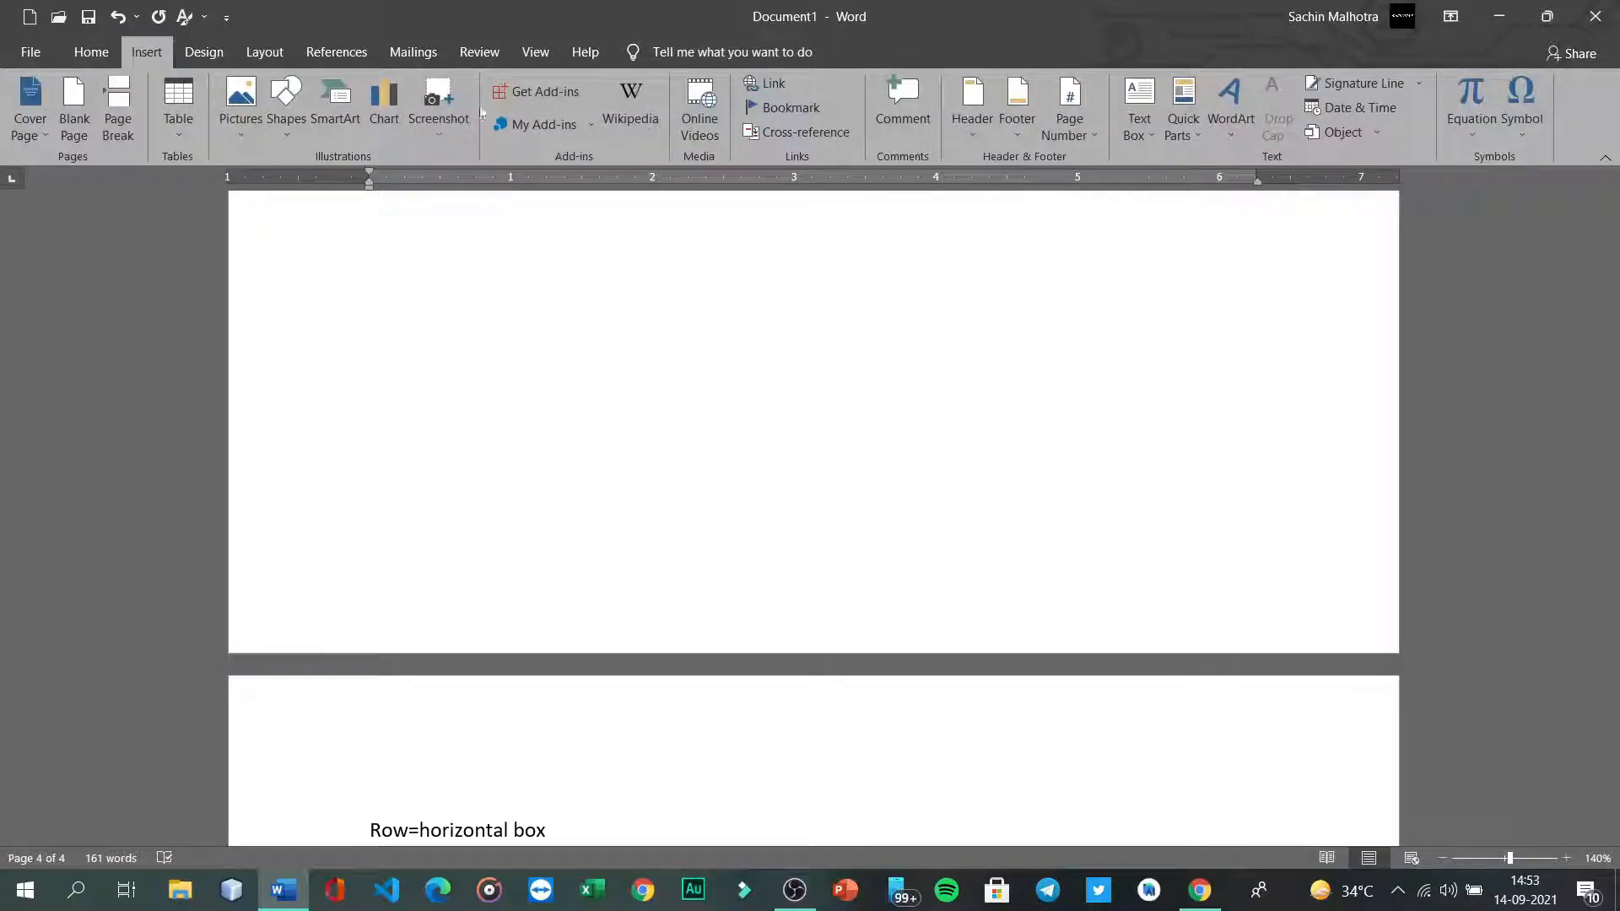
left_click(442, 128)
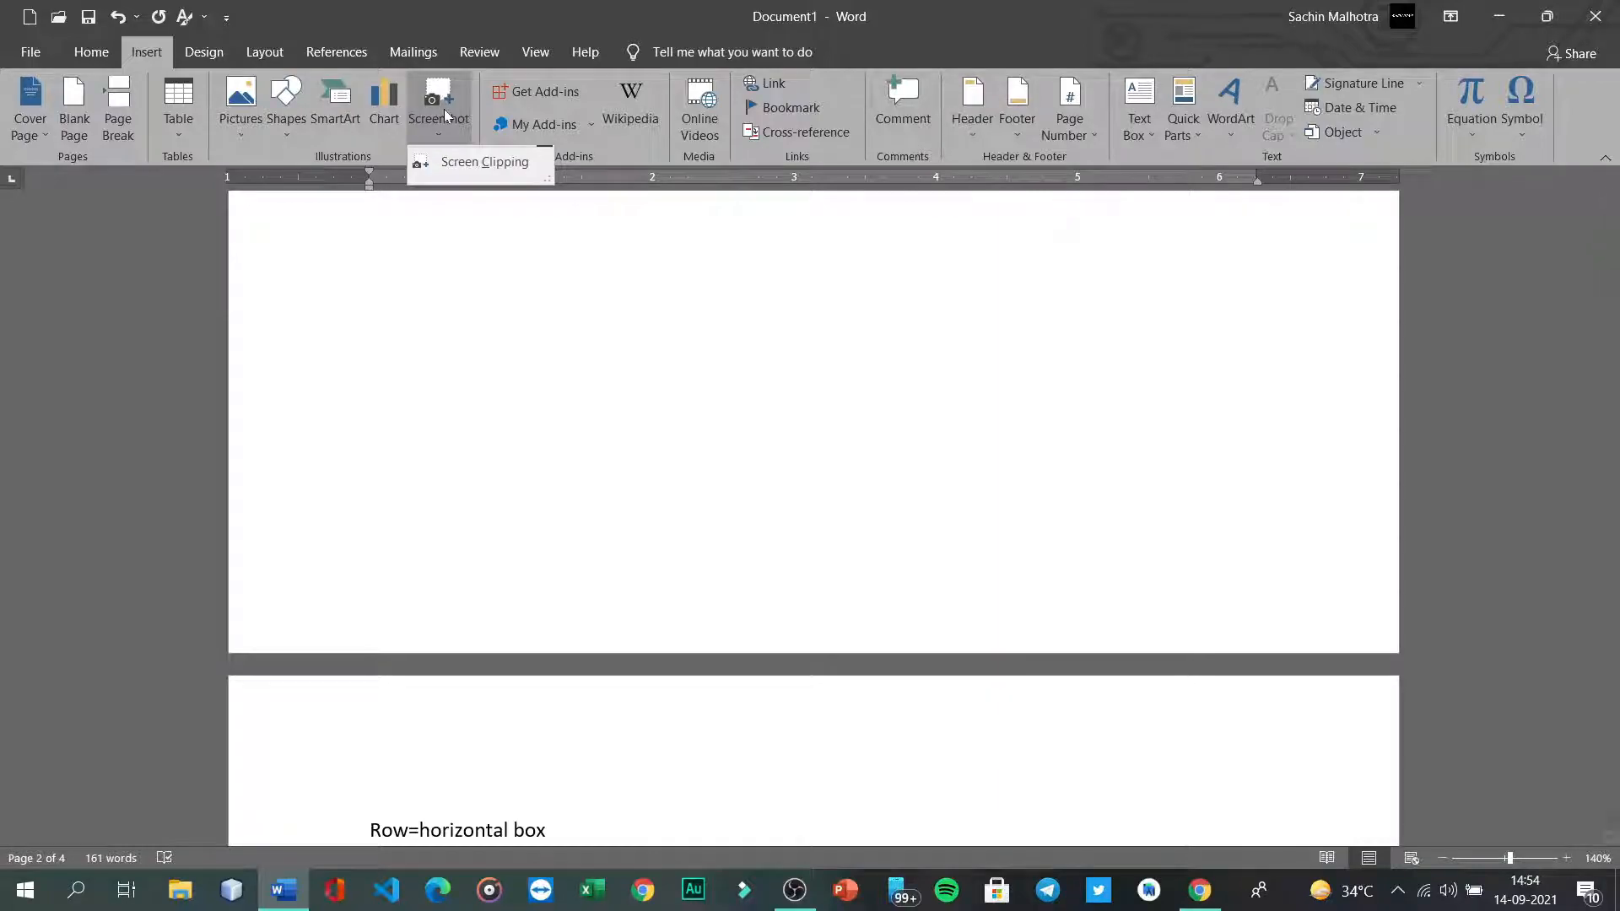
left_click(468, 164)
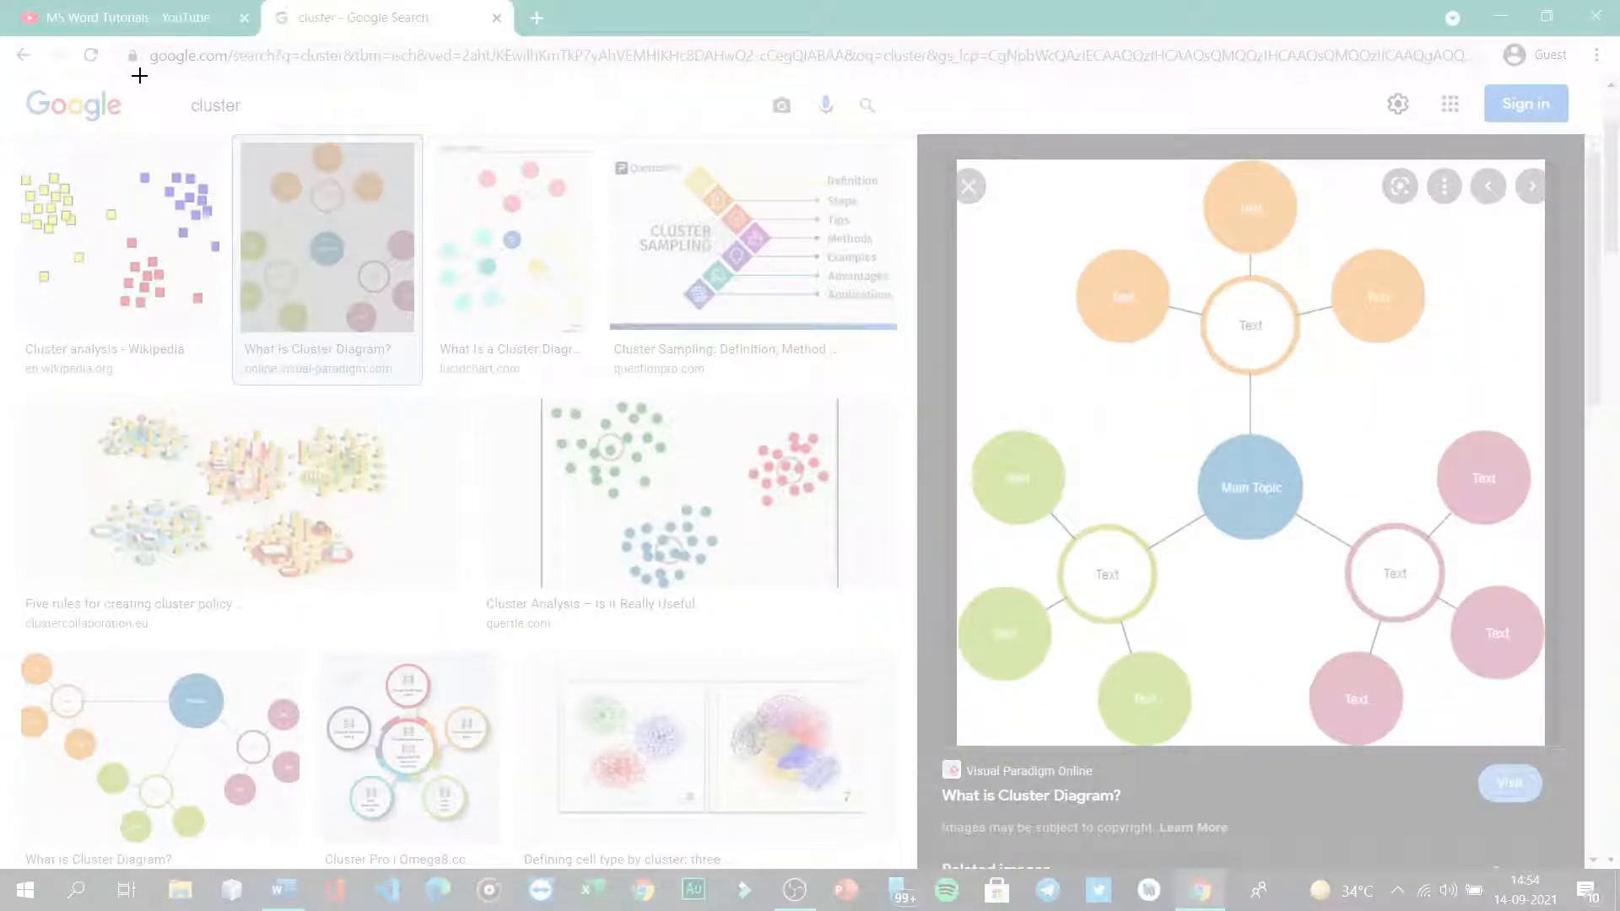
left_click_drag(12, 86, 135, 126)
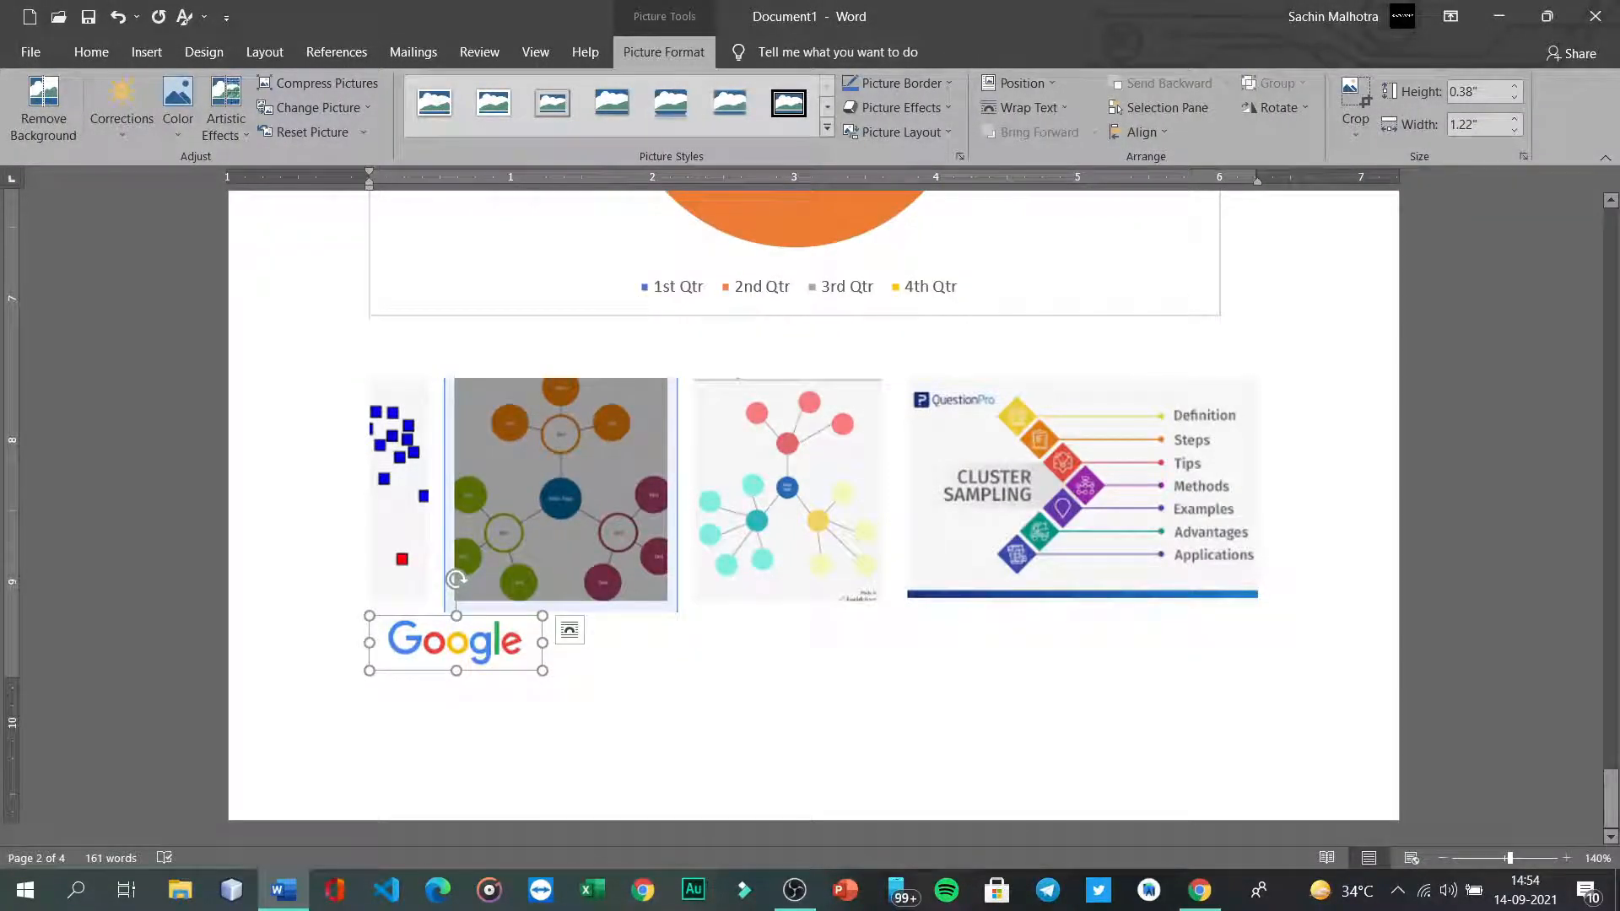
left_click(541, 661)
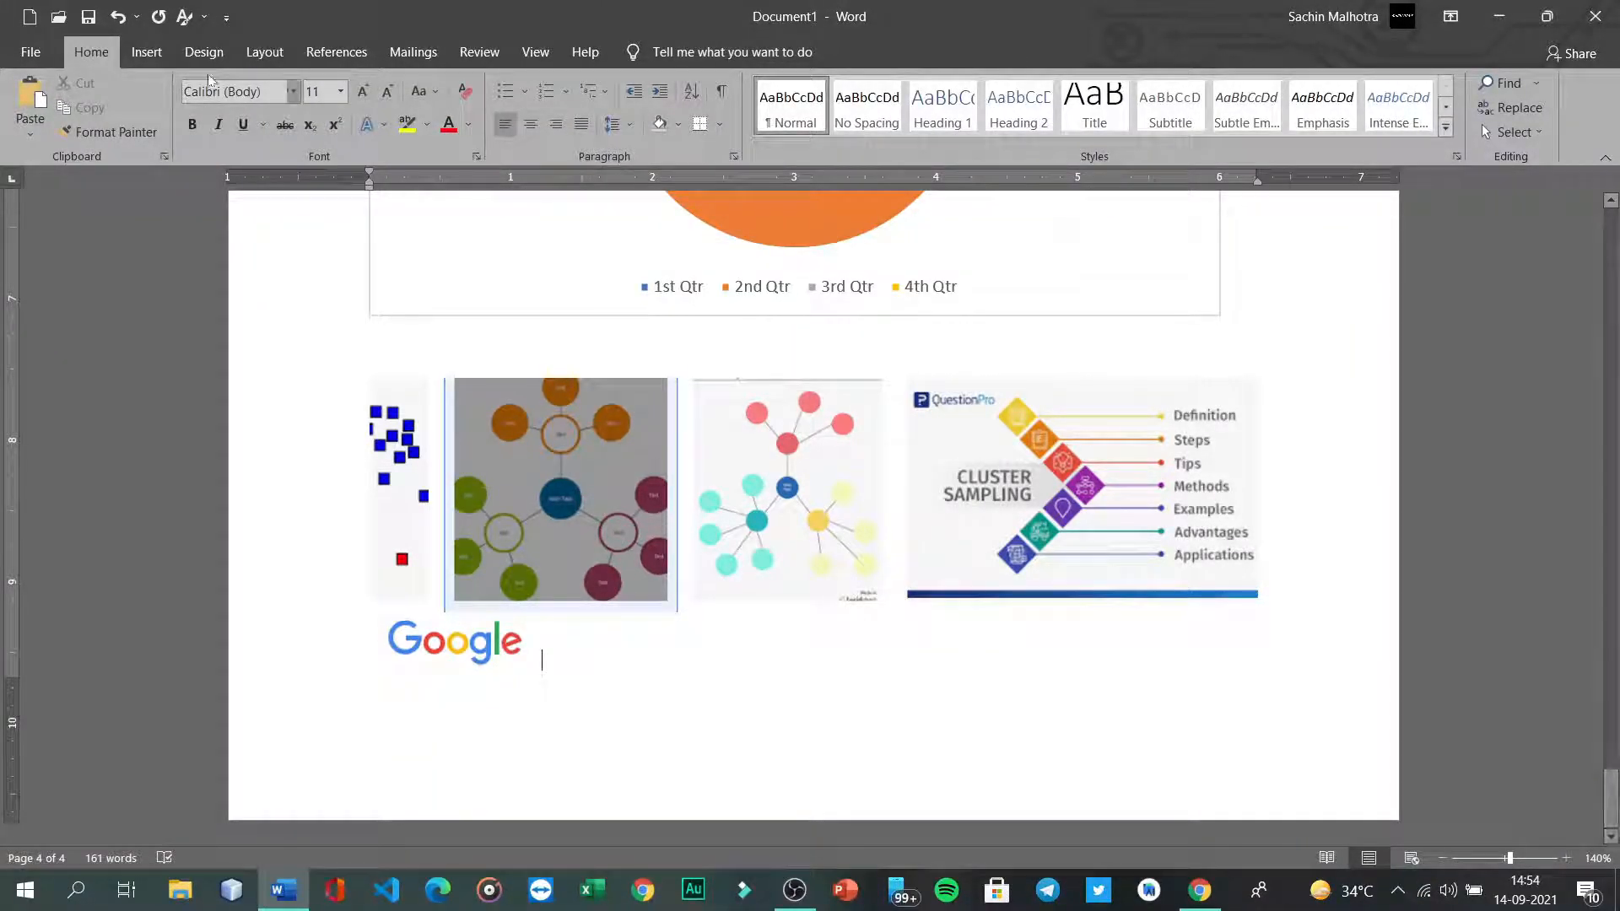
left_click(149, 53)
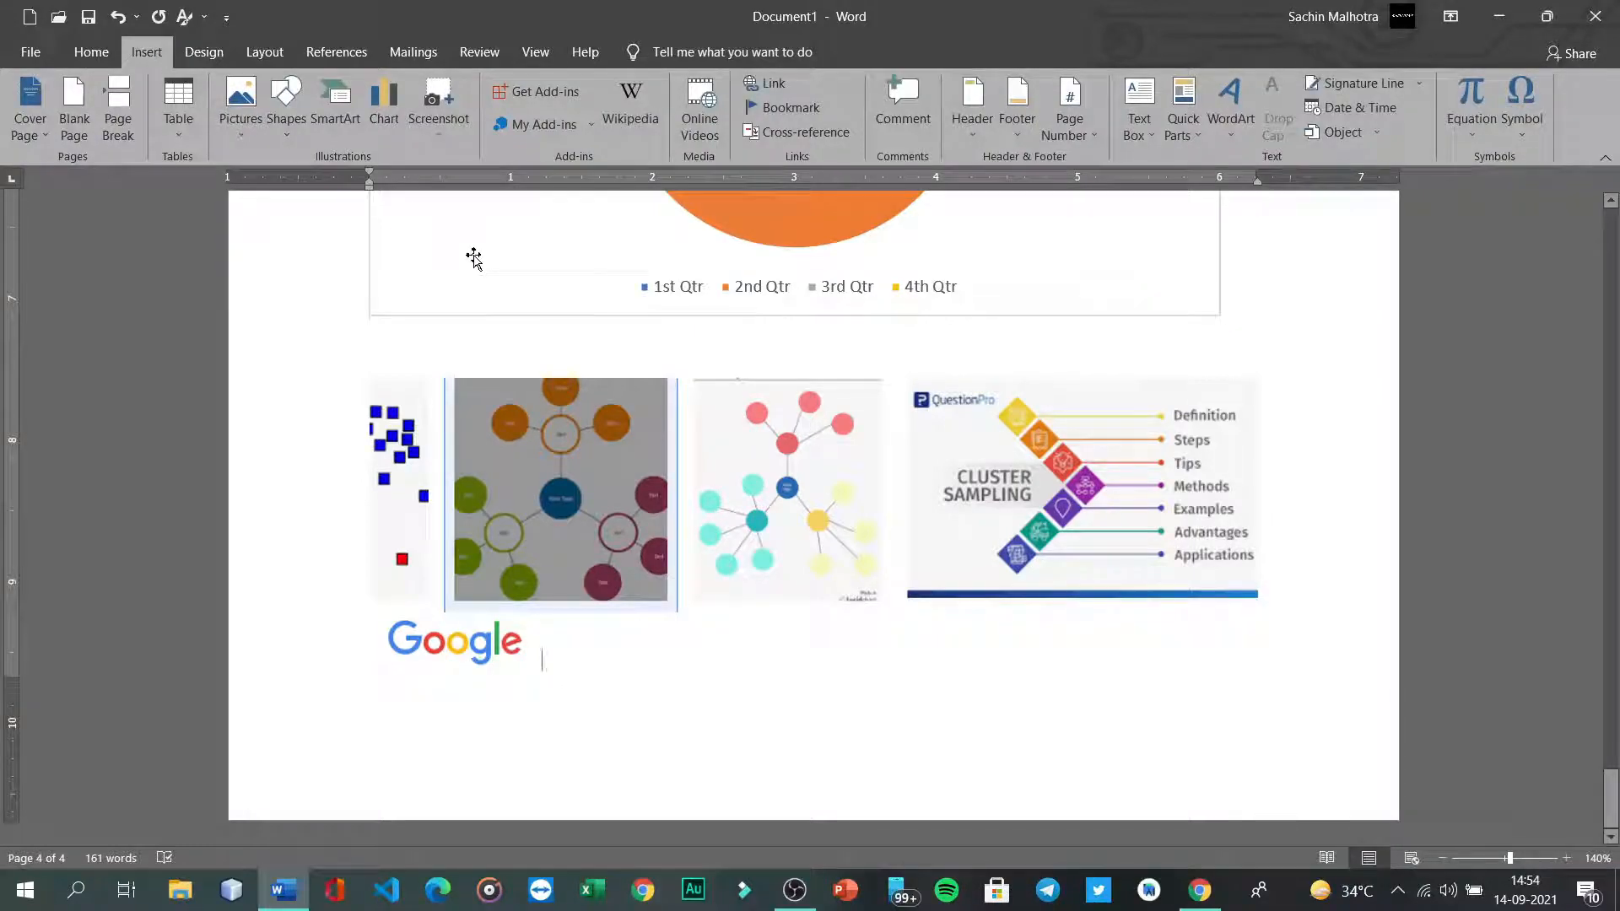